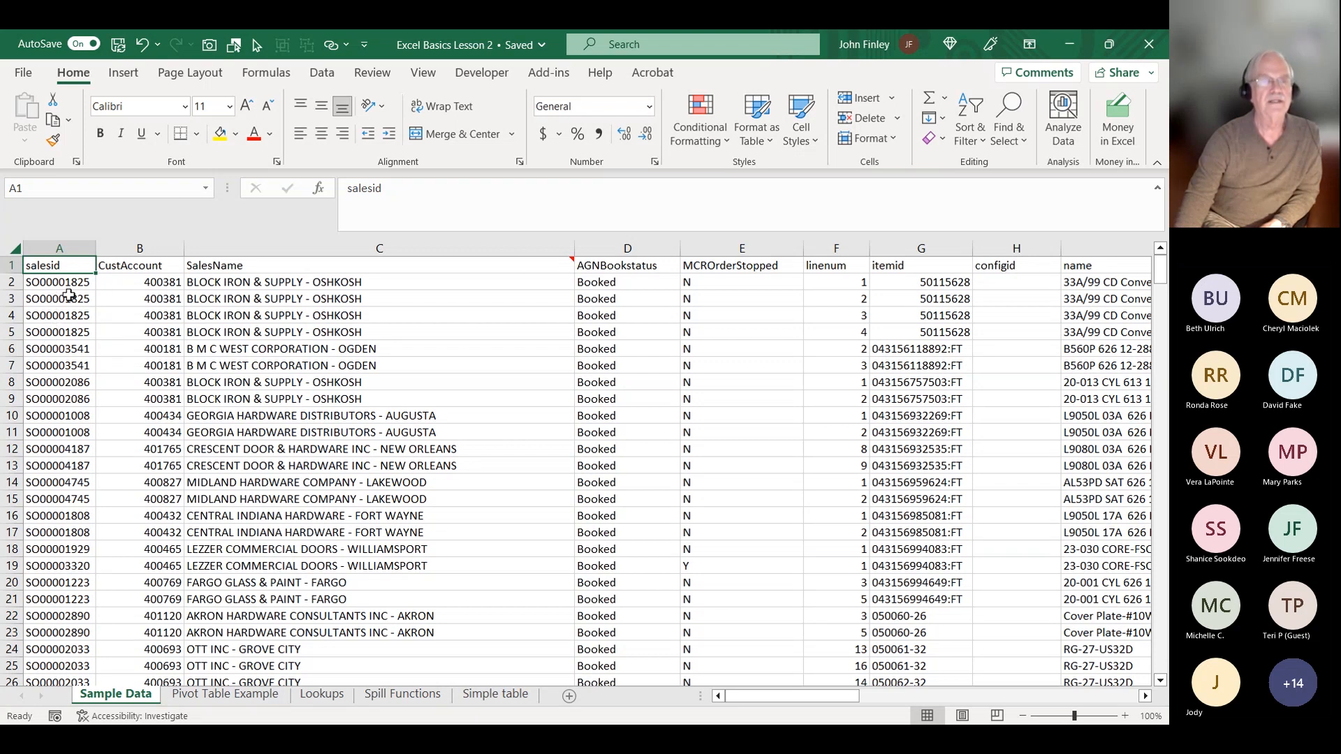
# Examine the repeated salesid, linenum, CustAccount and SalesName entries in the first order's rows of the Sample Data sheet.
pyautogui.moveTo(68, 282); pyautogui.dragTo(68, 333)
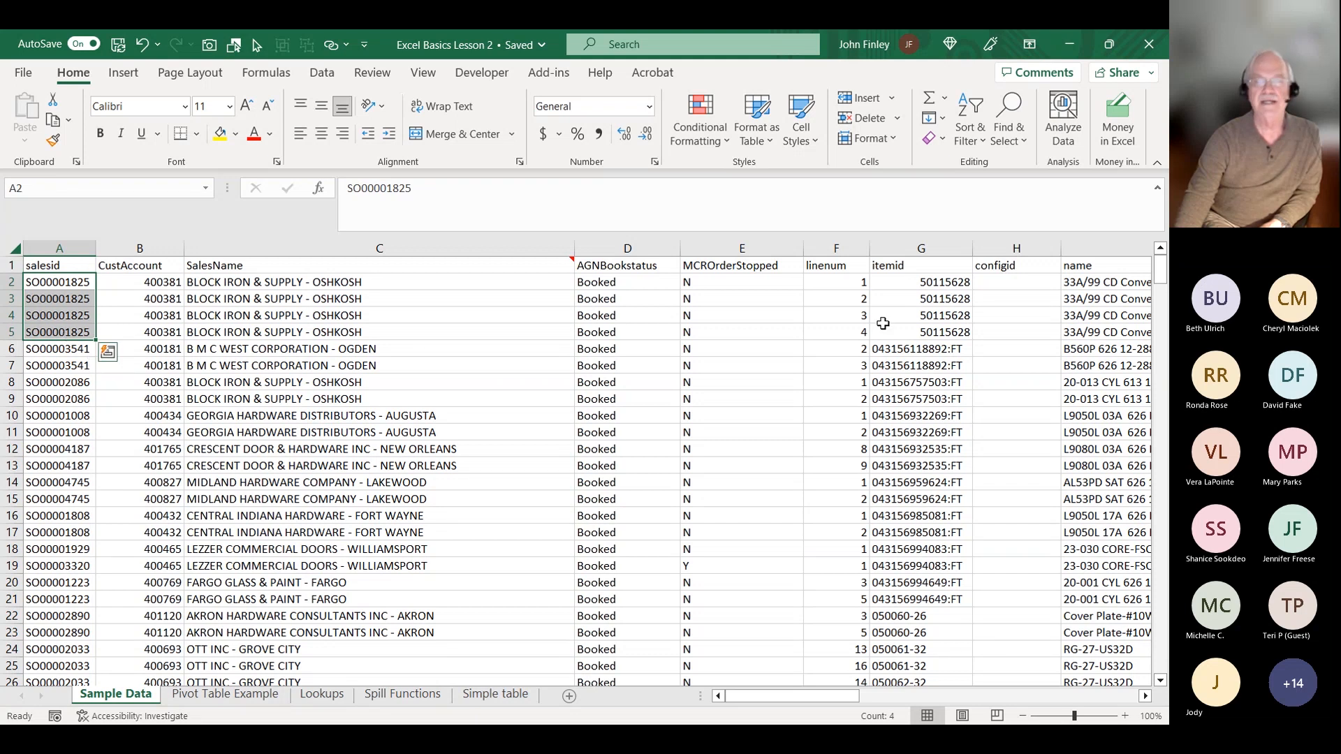
pyautogui.moveTo(849, 283); pyautogui.dragTo(842, 333)
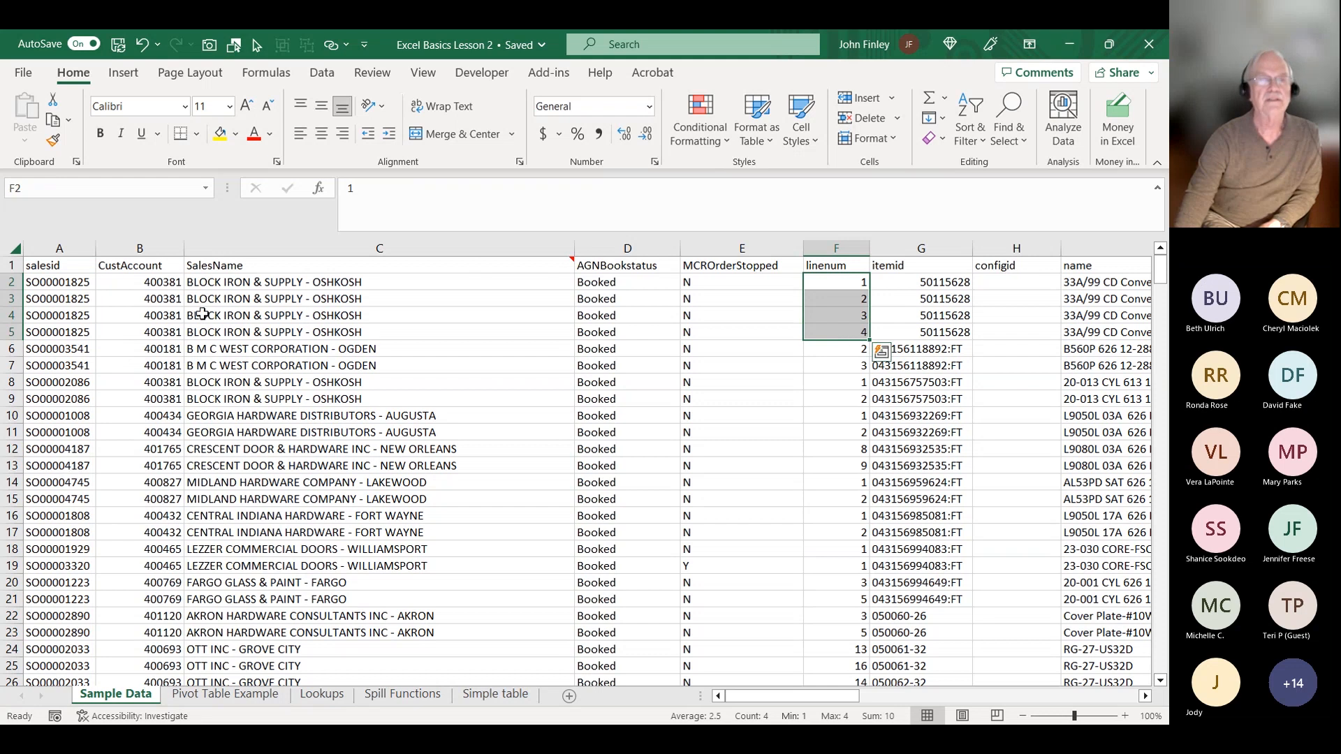
pyautogui.moveTo(161, 283); pyautogui.dragTo(151, 336)
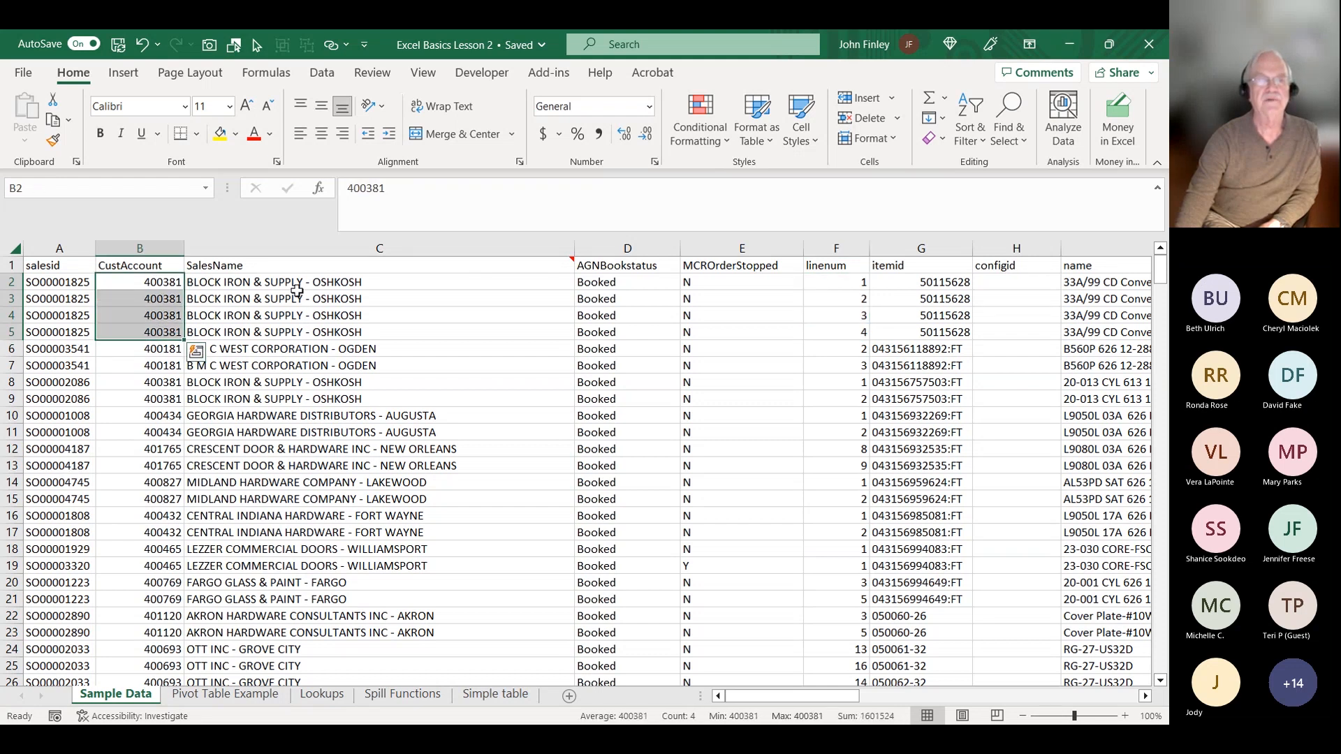
pyautogui.moveTo(297, 290); pyautogui.dragTo(300, 318)
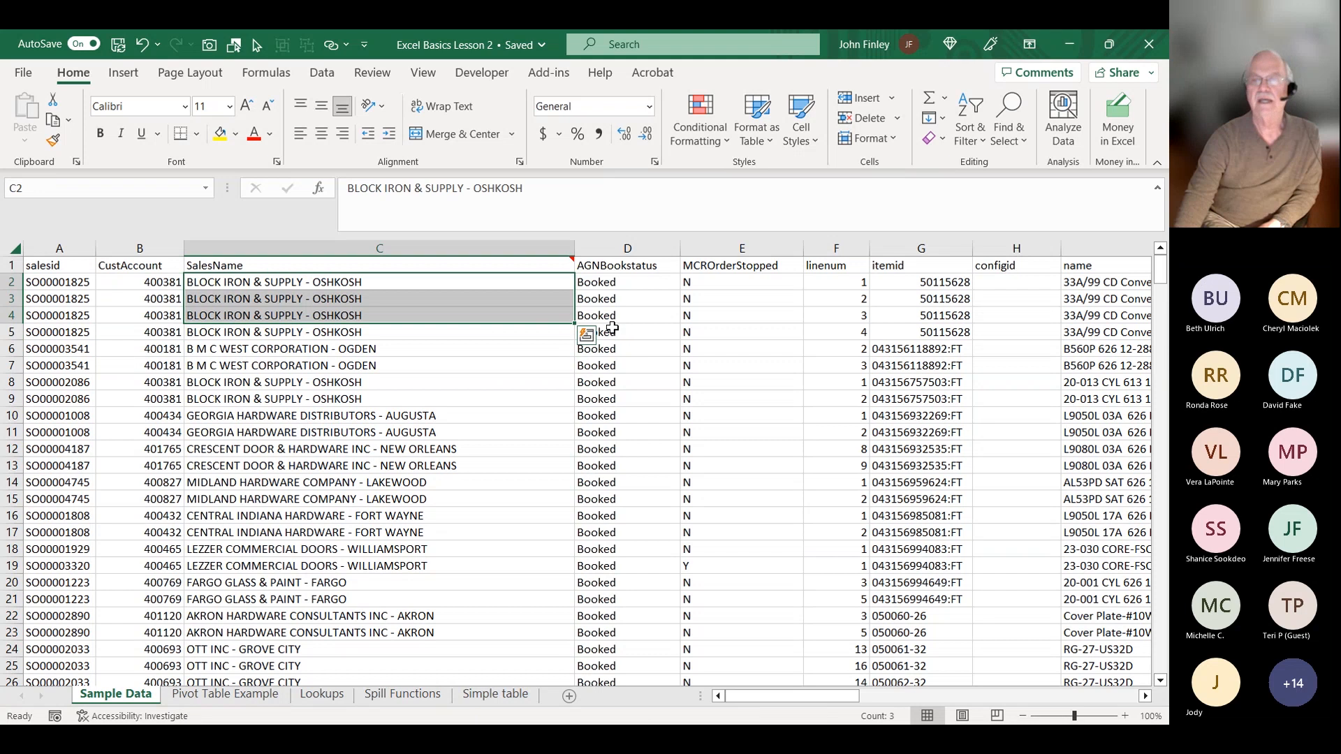
pyautogui.click(990, 339)
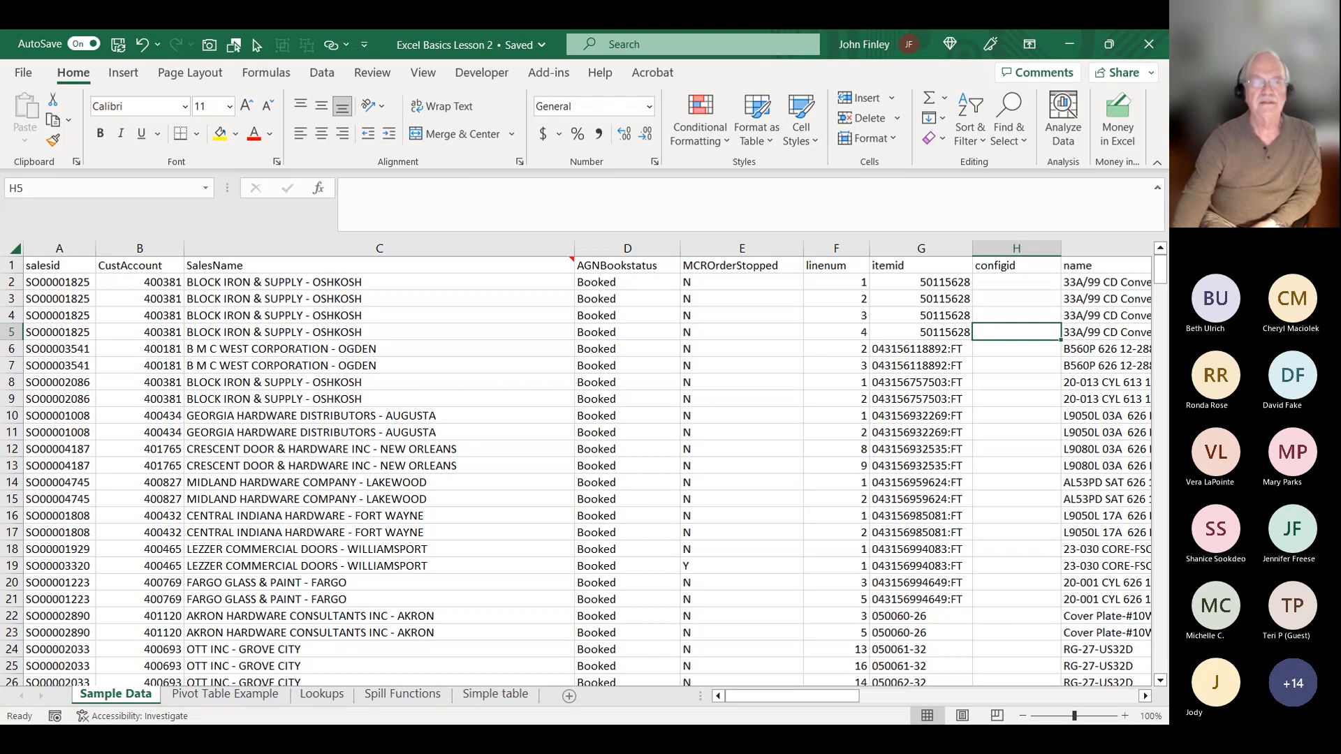
# Format the whole sales data range as a table with a header row, using the medium style with a solid green header and green bands.
pyautogui.rightClick(313, 384)
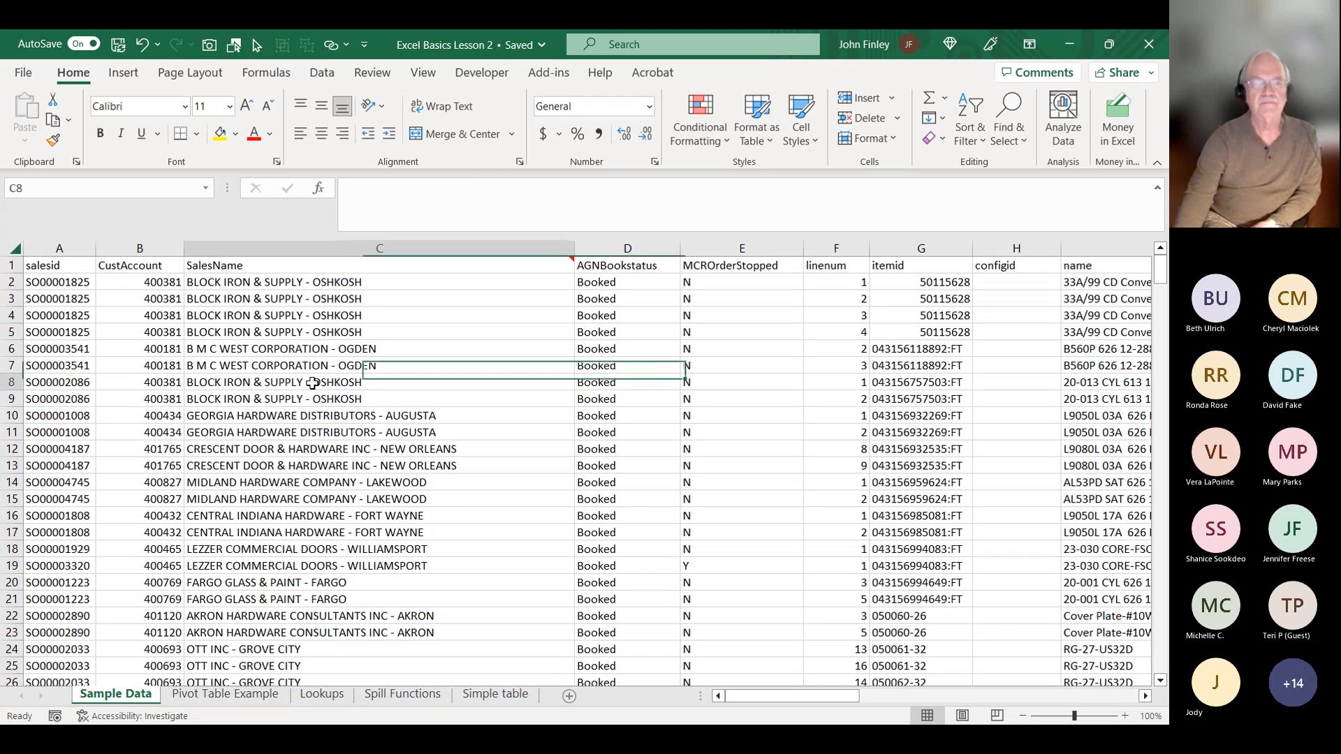
pyautogui.press('Escape')
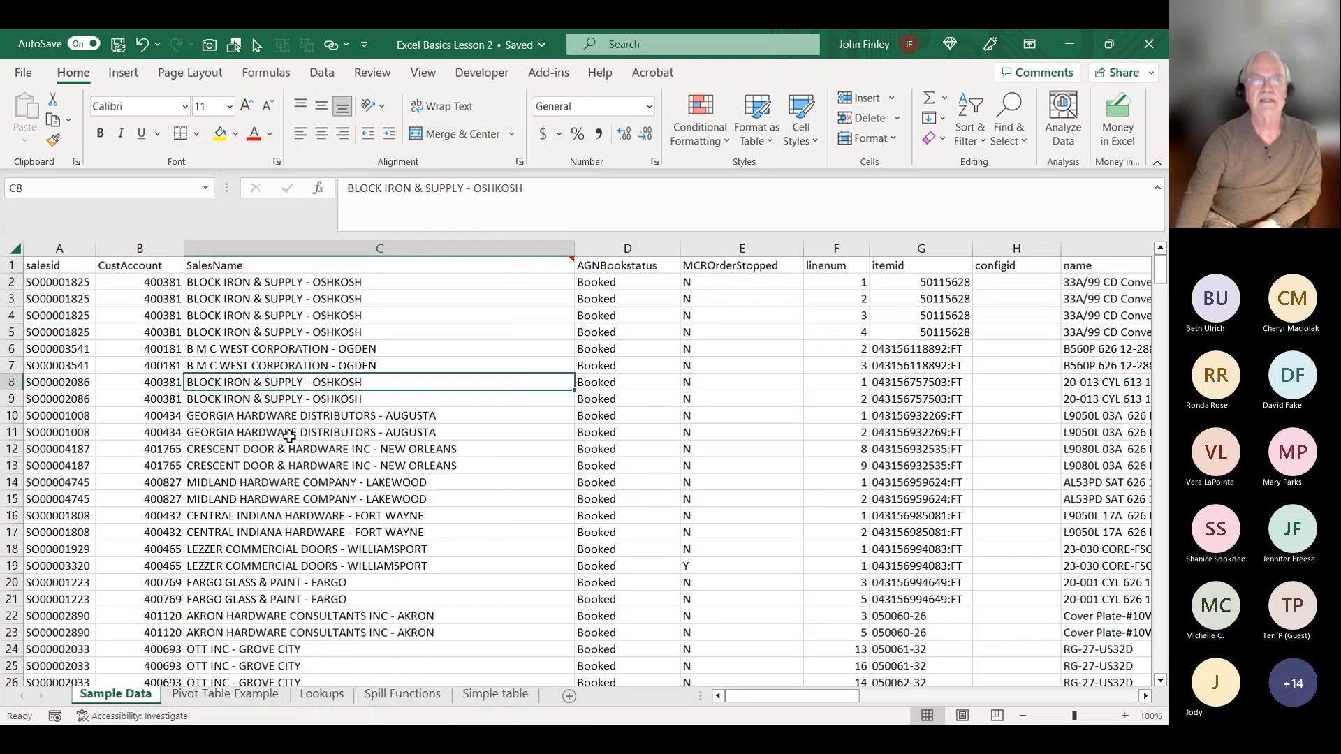
pyautogui.click(770, 142)
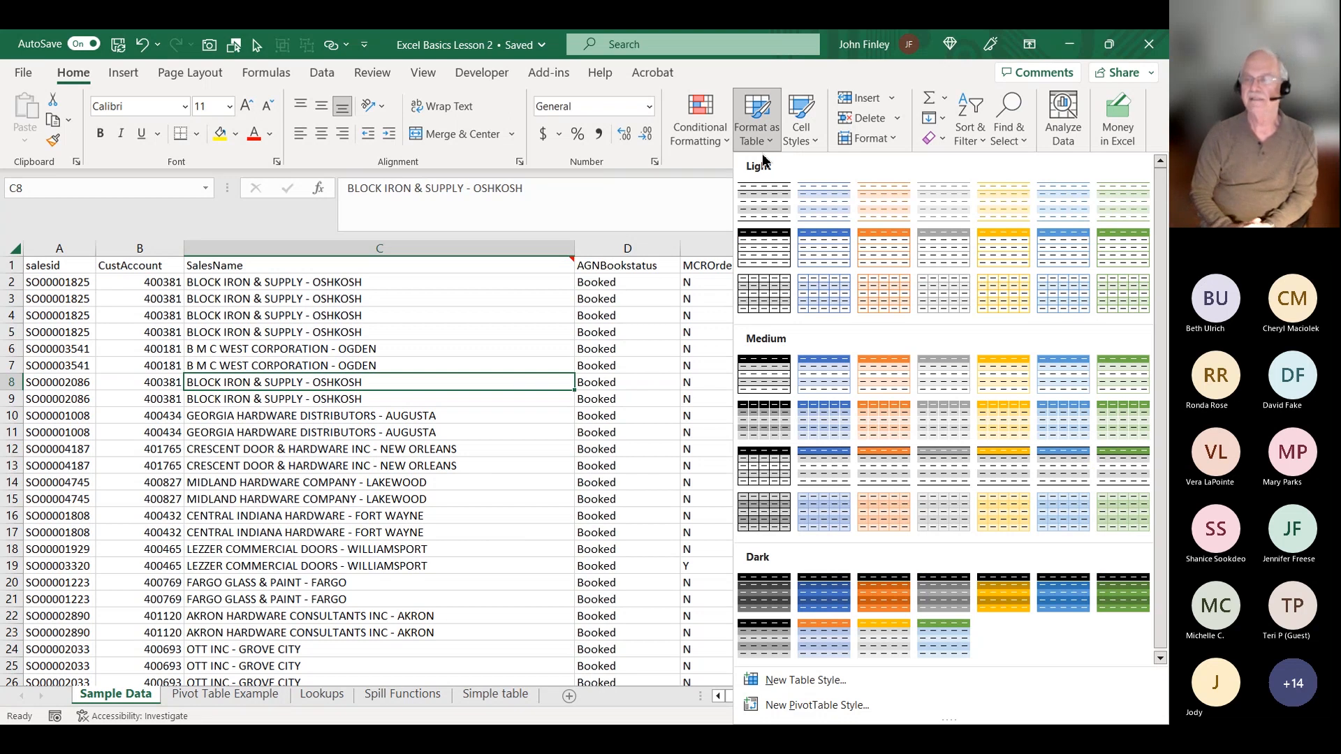
pyautogui.click(1125, 392)
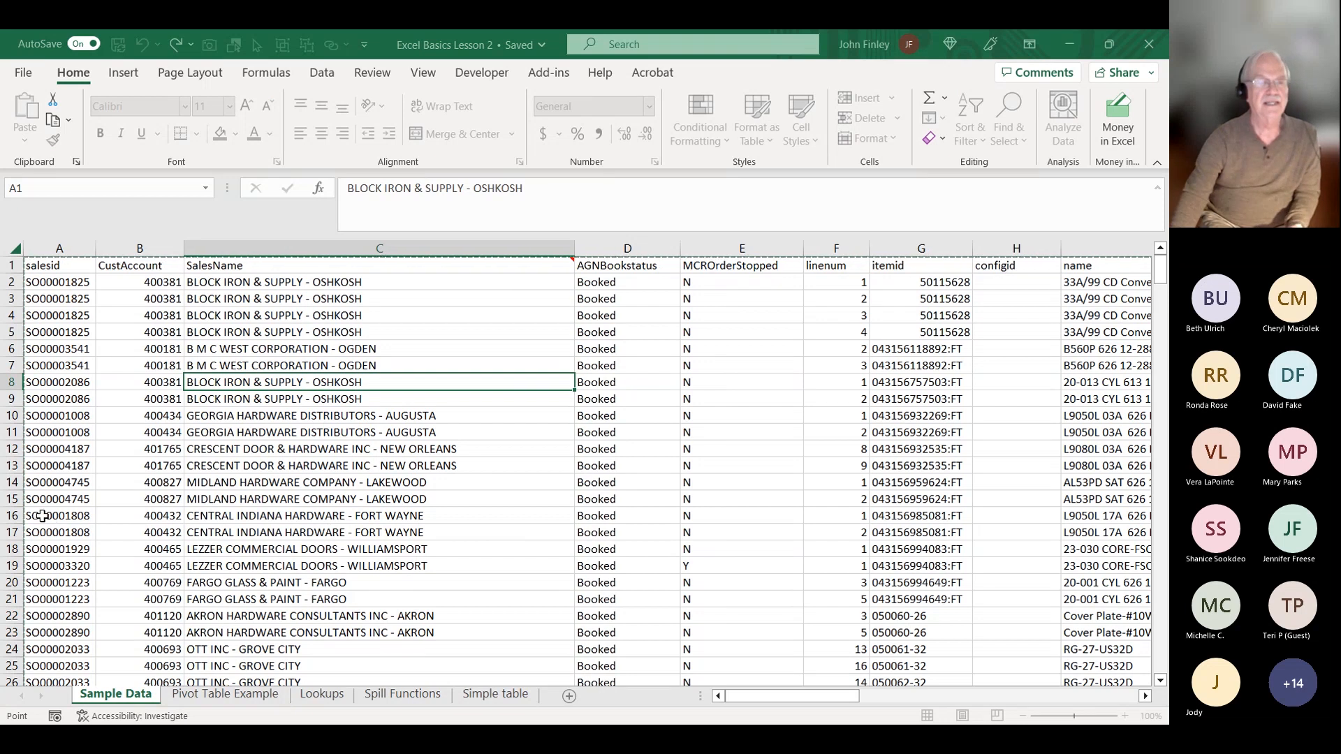
pyautogui.scroll(-1, 73, 514)
pyautogui.scroll(-11, 73, 514)
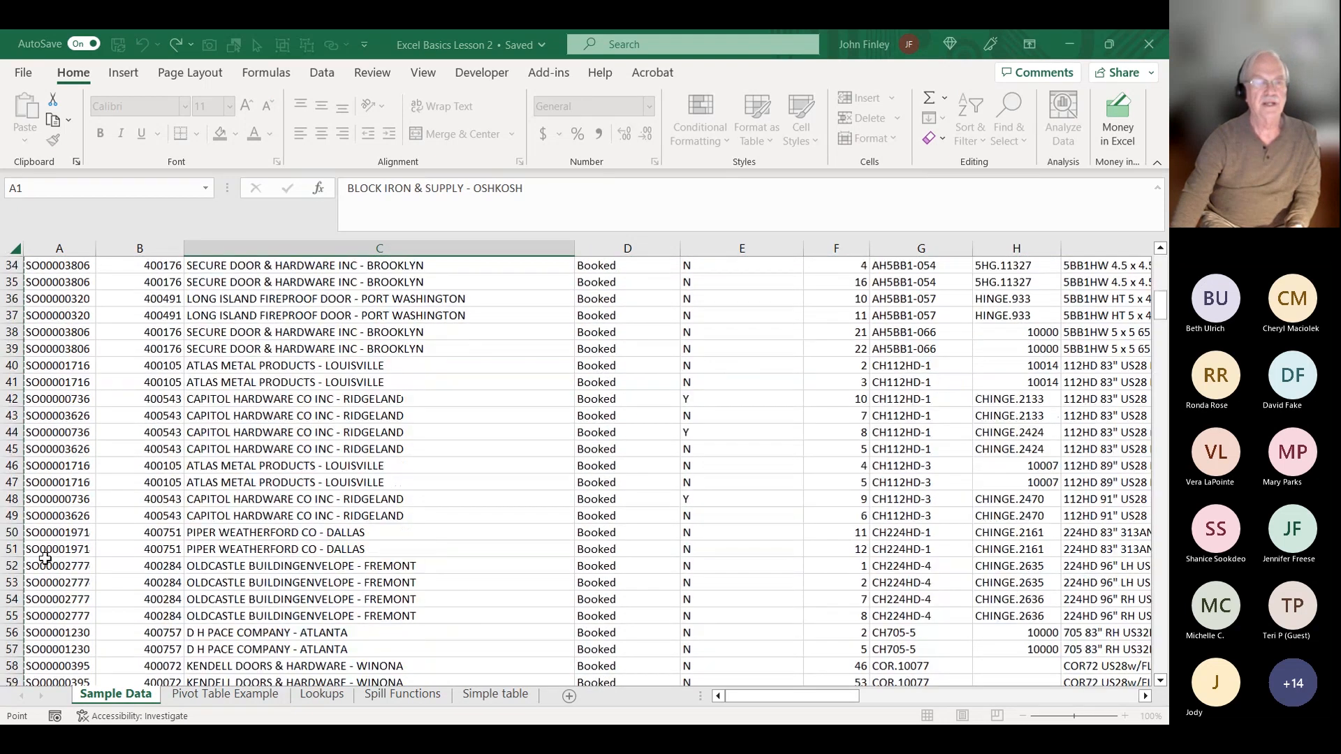
pyautogui.scroll(-12, 45, 559)
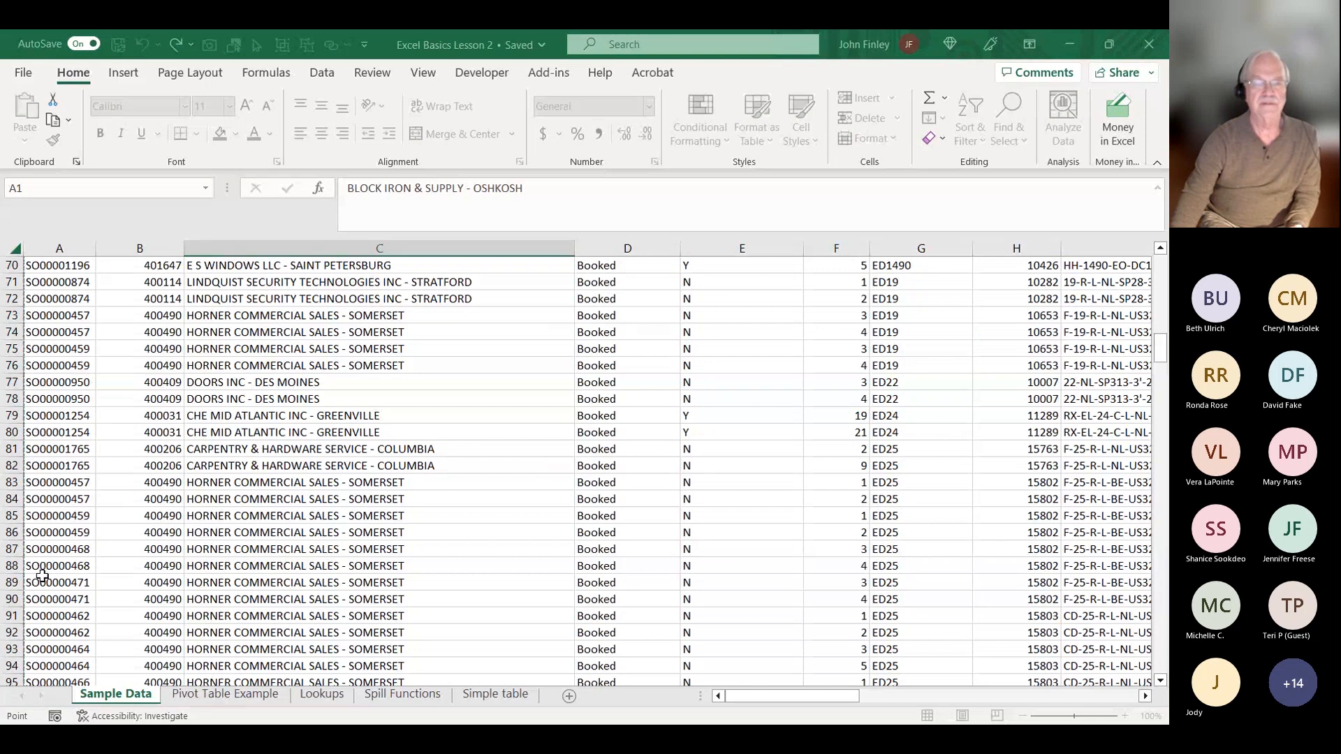
pyautogui.scroll(7, 100, 568)
pyautogui.scroll(16, 100, 568)
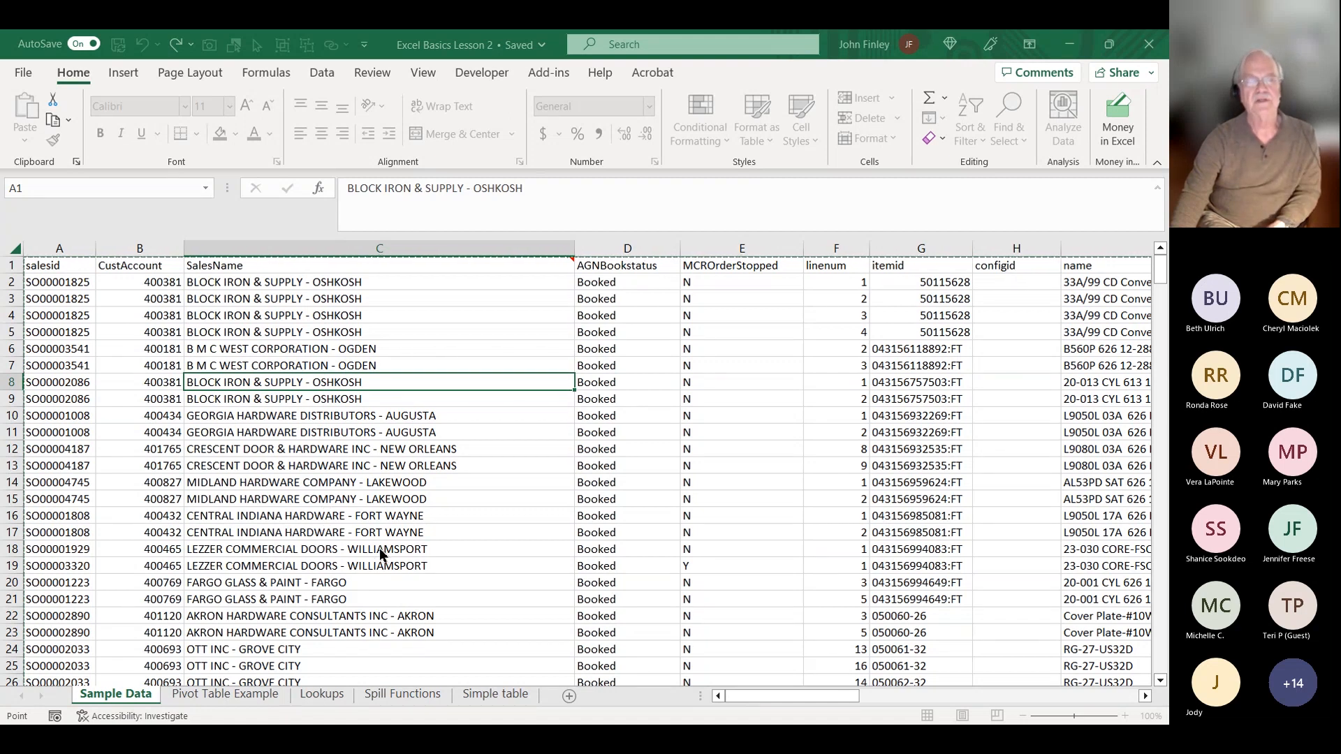
pyautogui.press('Escape')
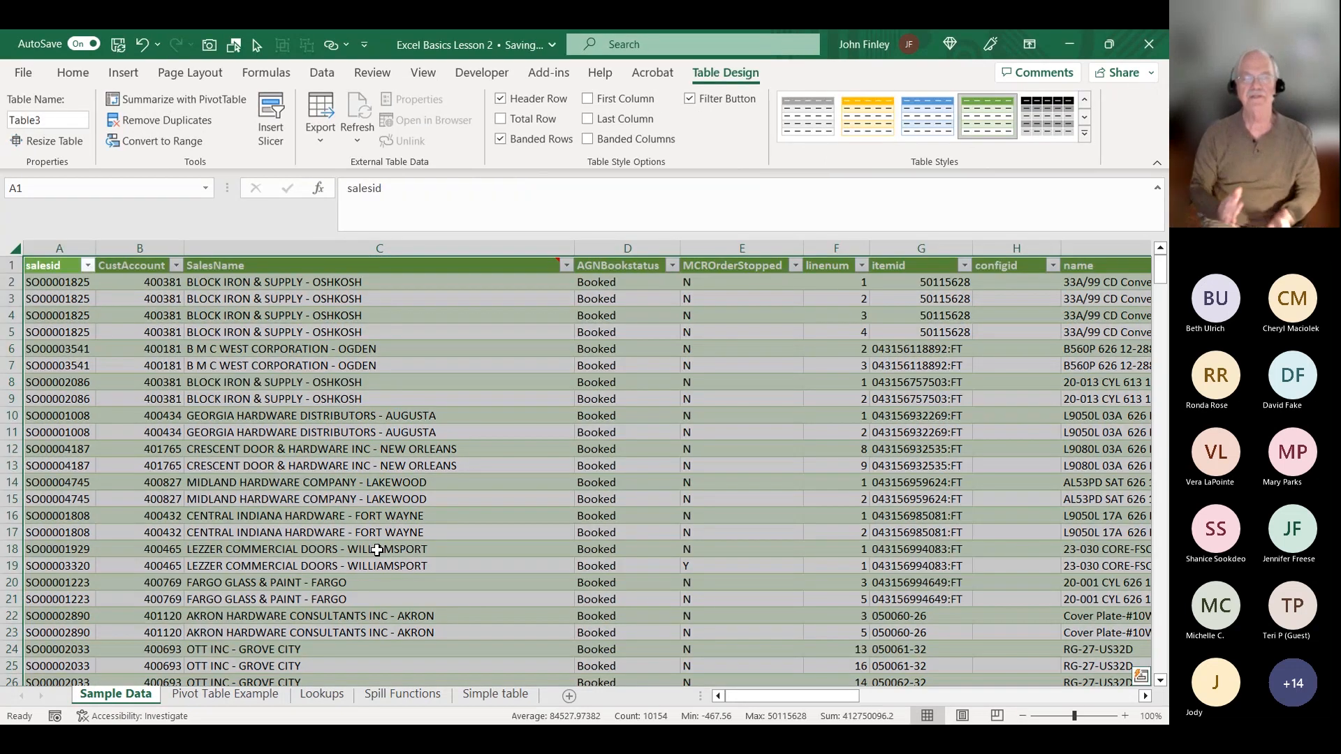
pyautogui.click(417, 419)
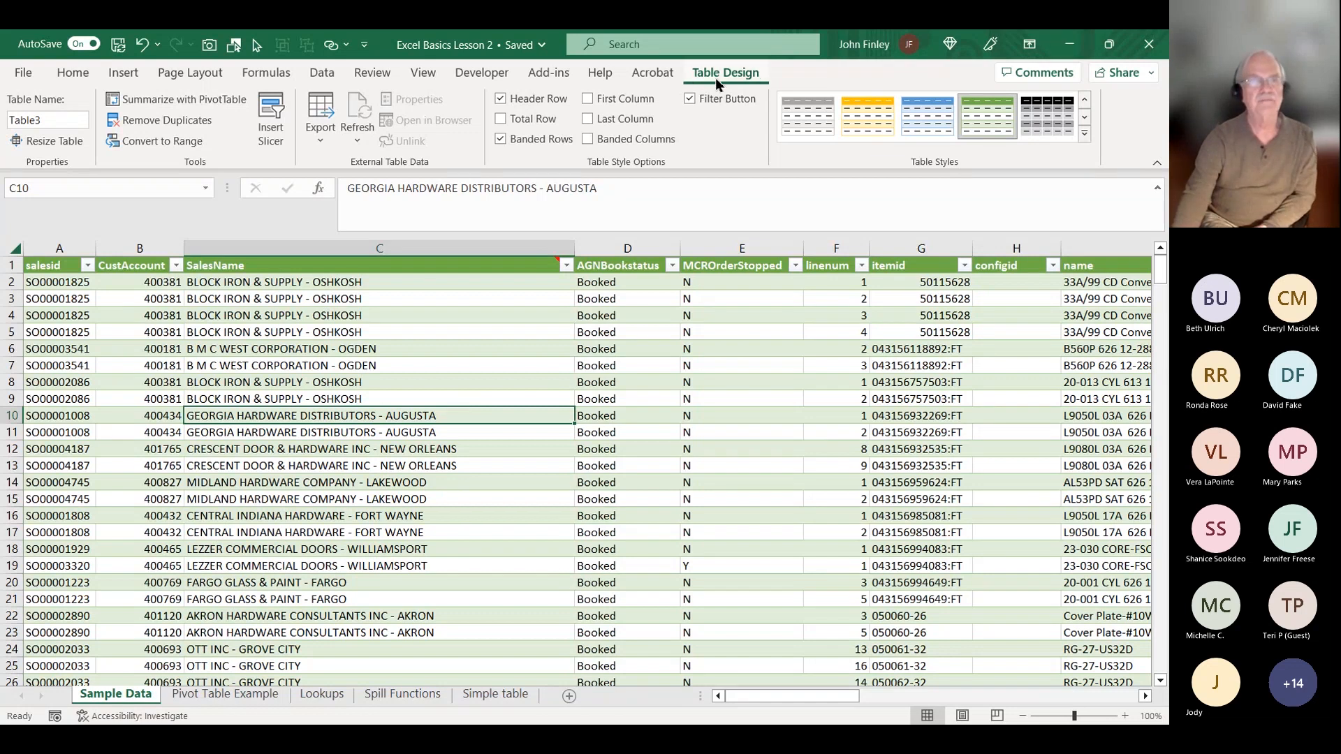
# Rename the new table as Orders.
pyautogui.click(64, 120)
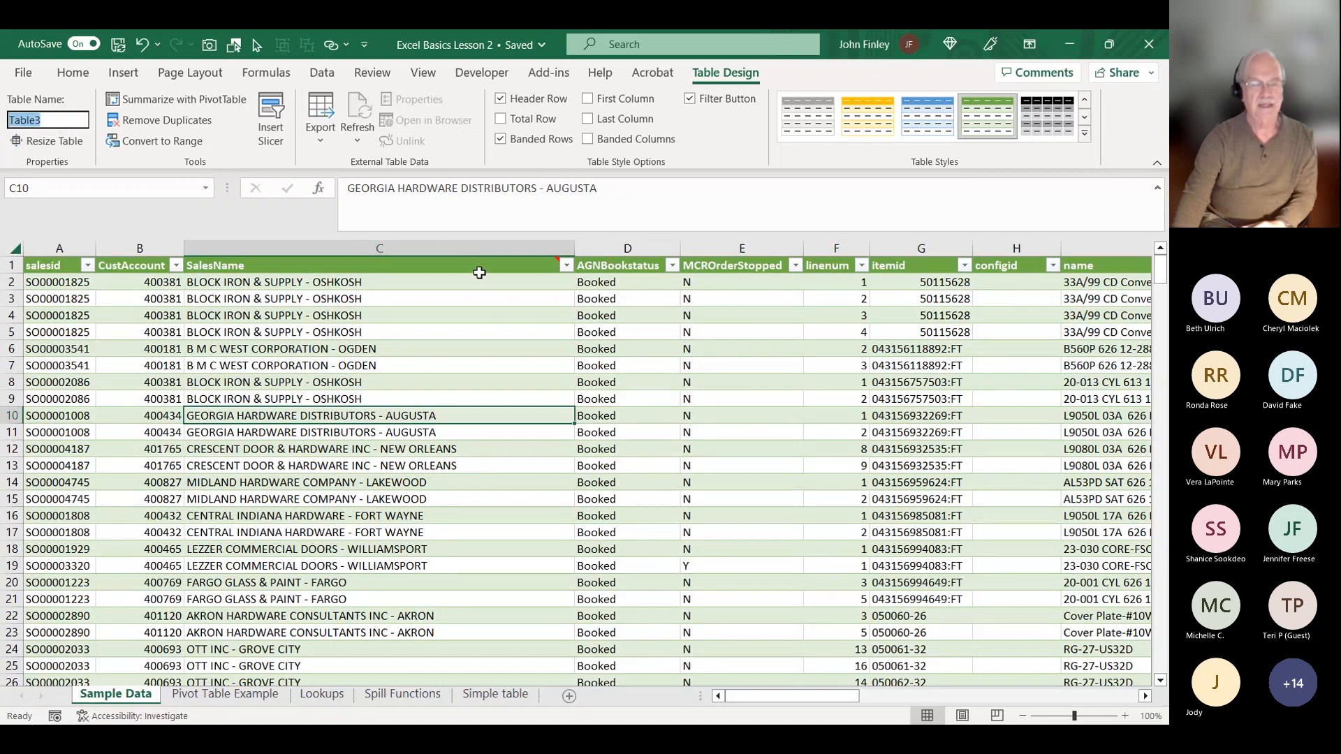
pyautogui.moveTo(479, 272)
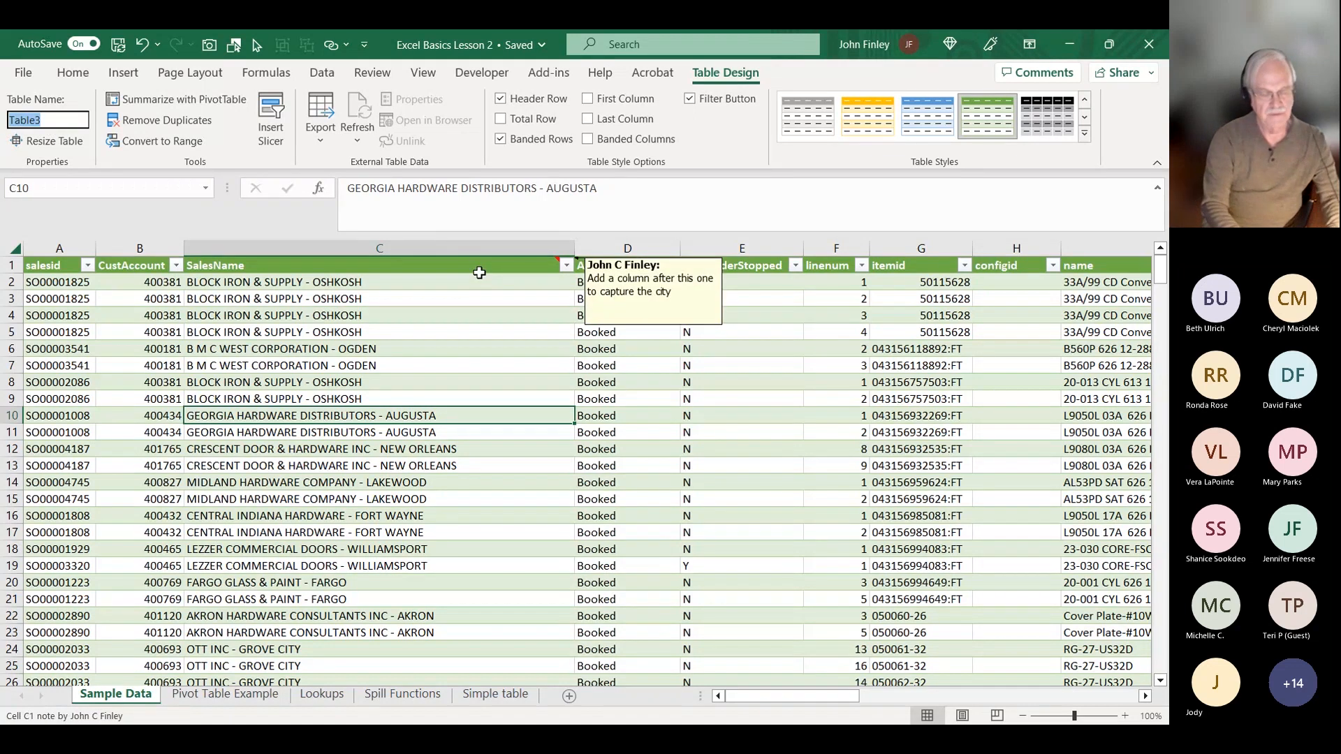
pyautogui.write('Ord')
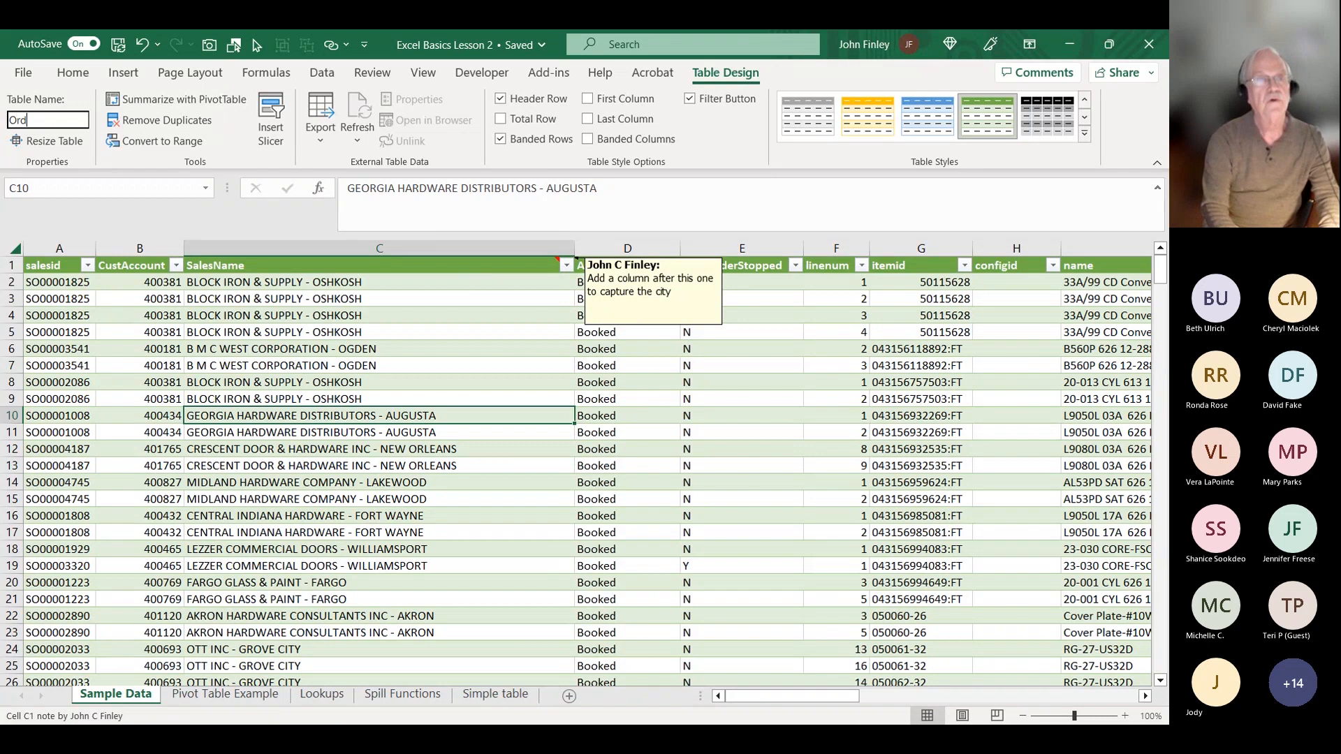
pyautogui.write('ers')
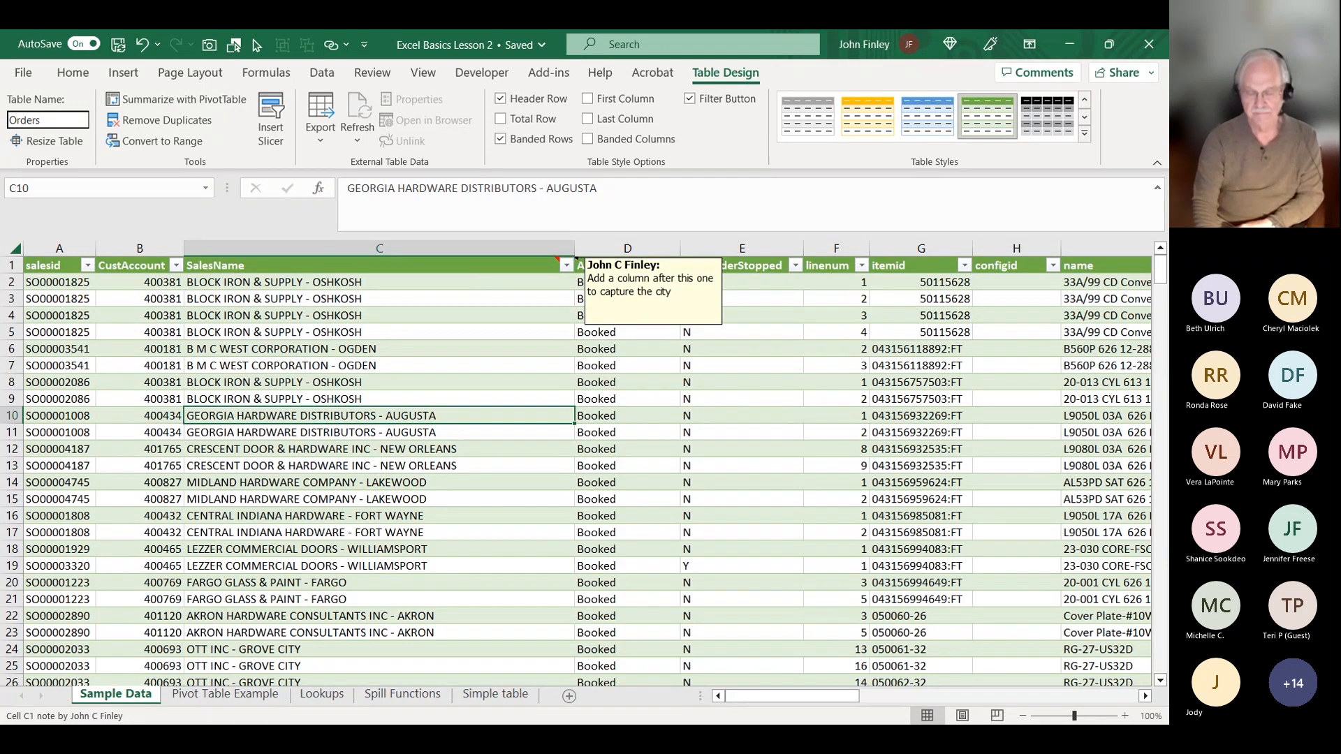
pyautogui.press('Return')
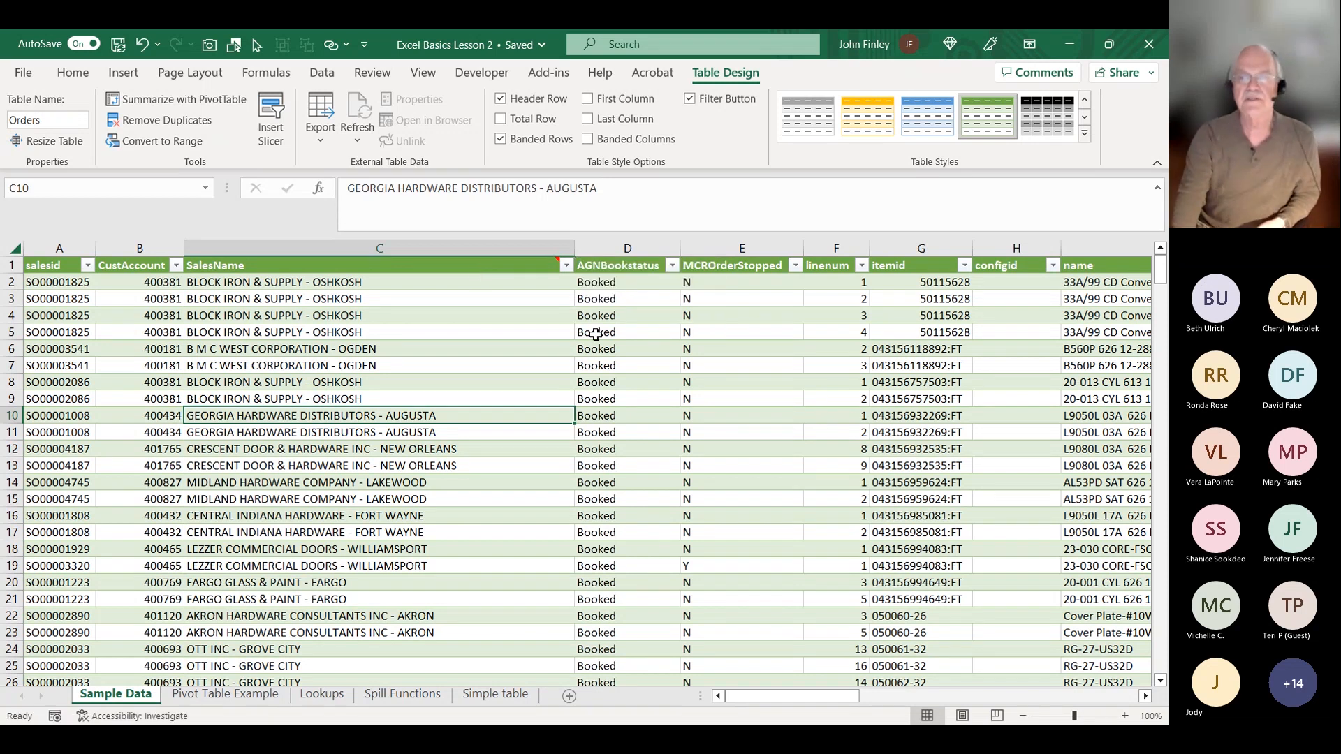
# Insert a table column between SalesName and AGNBookstatus and name its header City.
pyautogui.click(632, 271)
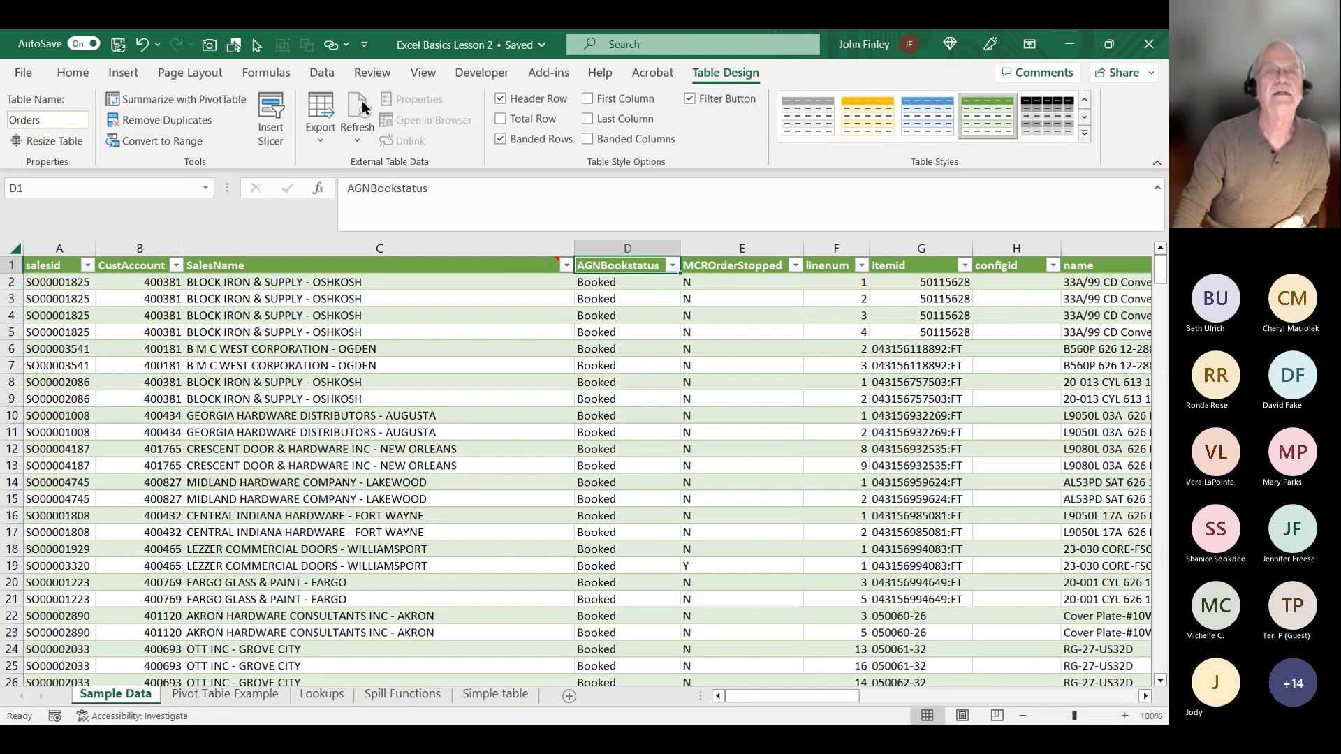
pyautogui.rightClick(596, 266)
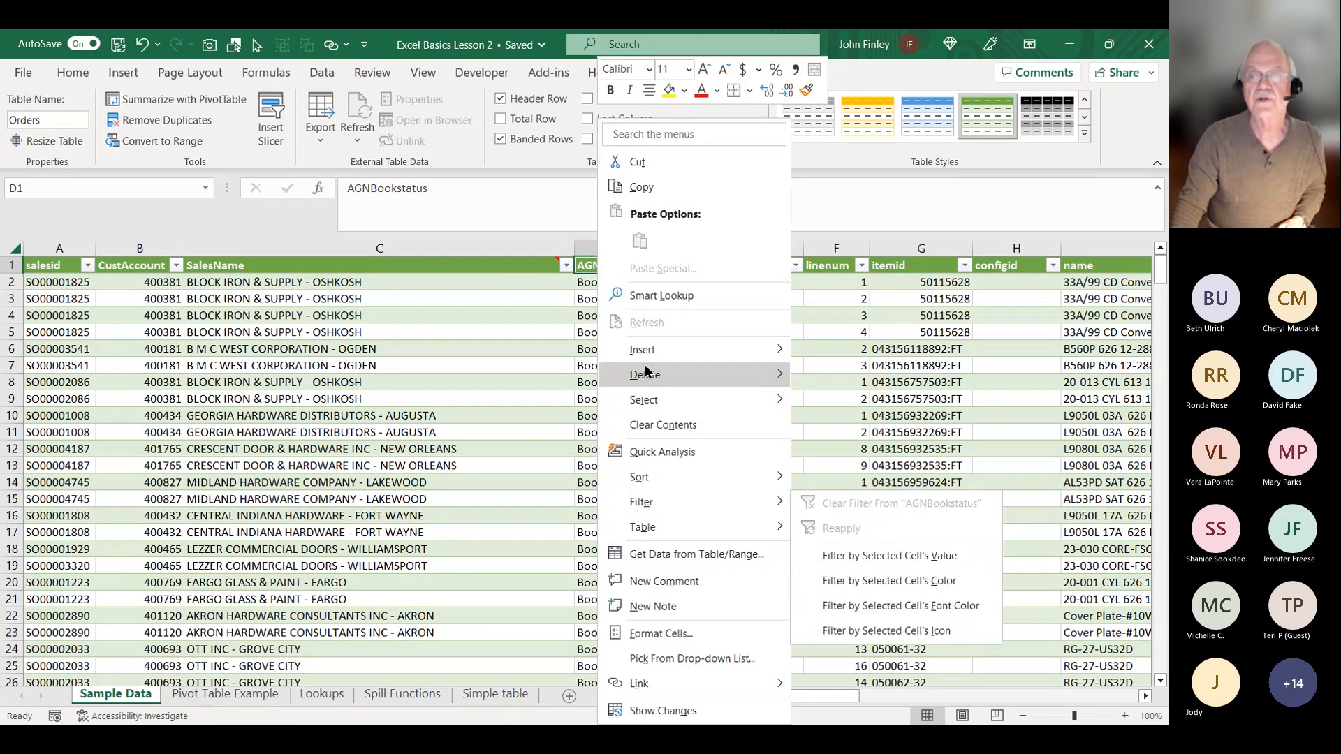
pyautogui.moveTo(640, 352)
pyautogui.click(904, 351)
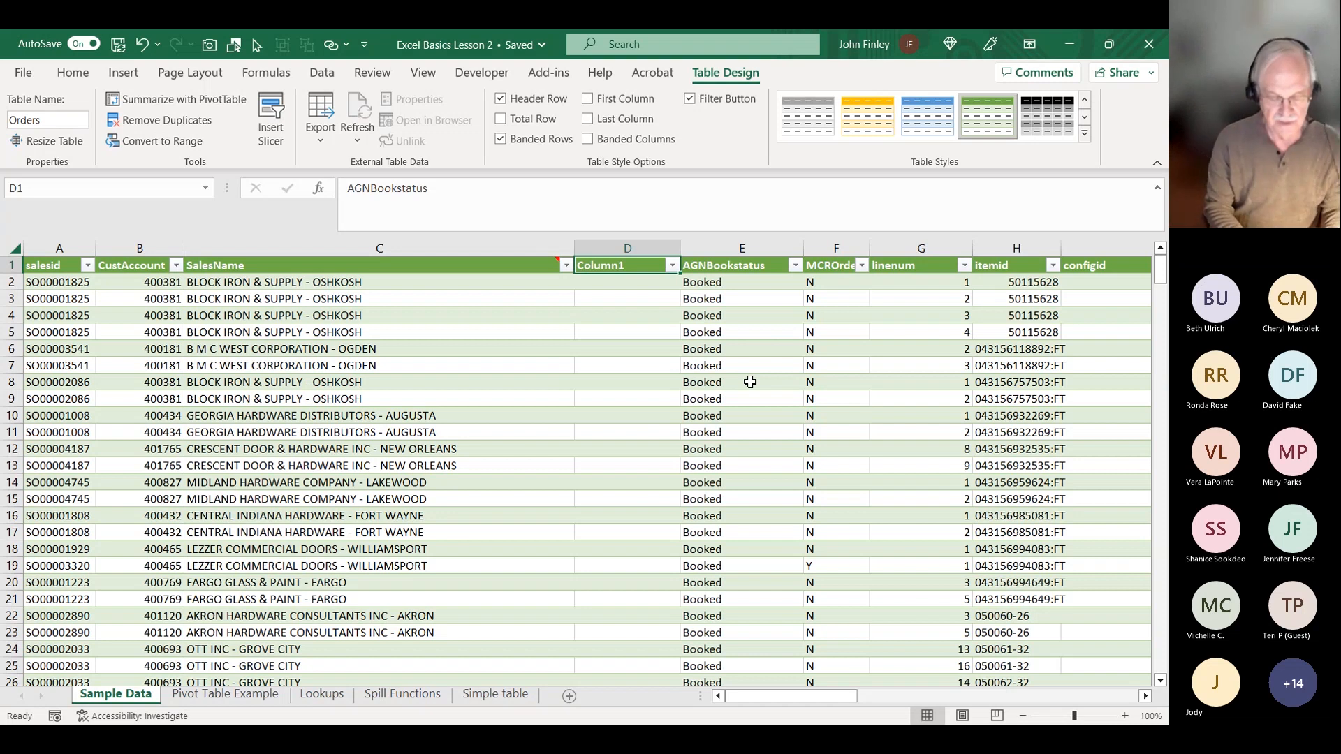
pyautogui.write('City')
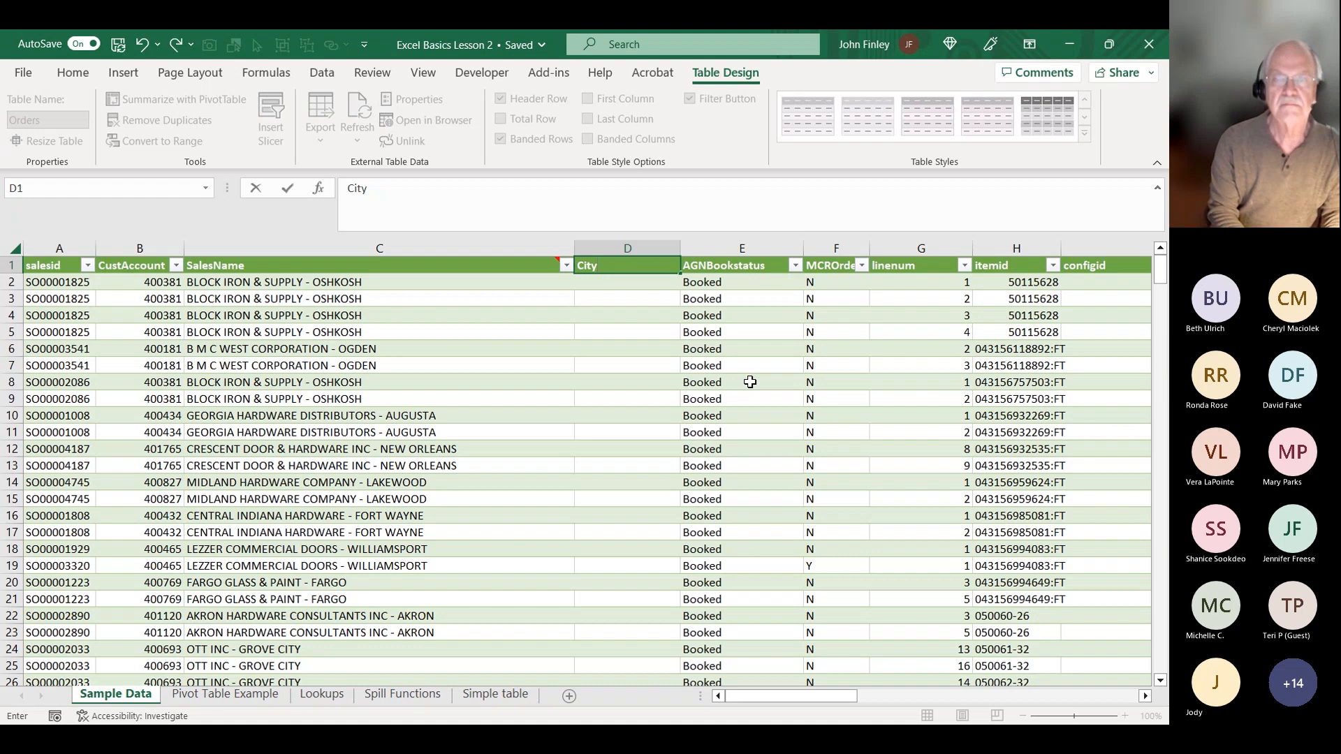
pyautogui.press('Return')
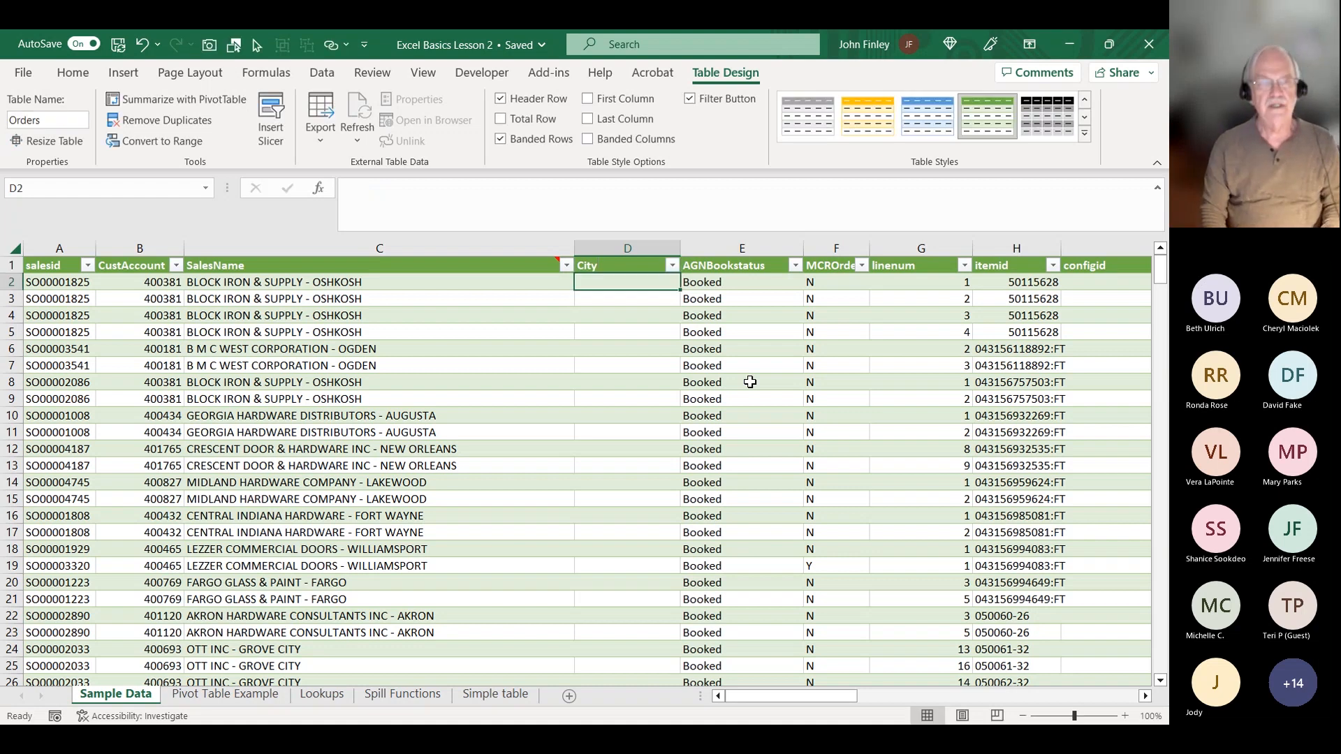
pyautogui.press('Left')
pyautogui.press('Left')
pyautogui.press('Right')
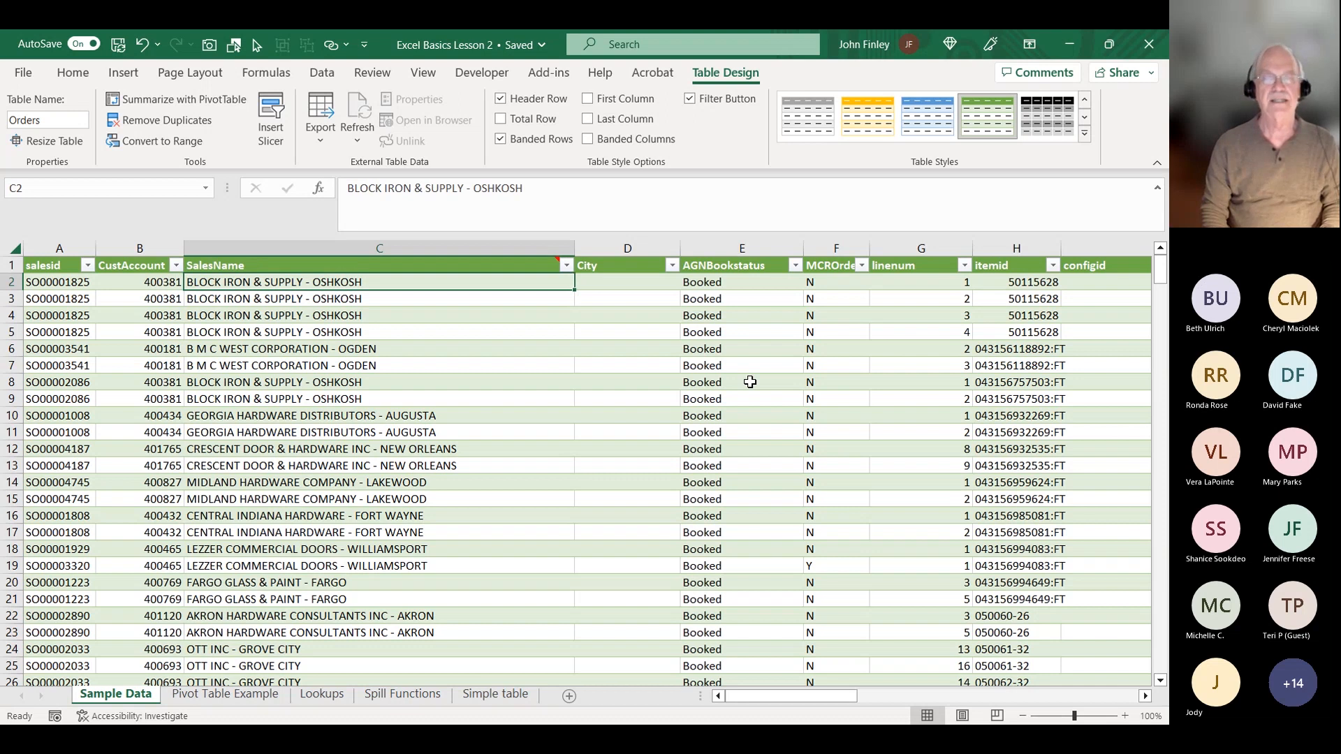
pyautogui.press('Right')
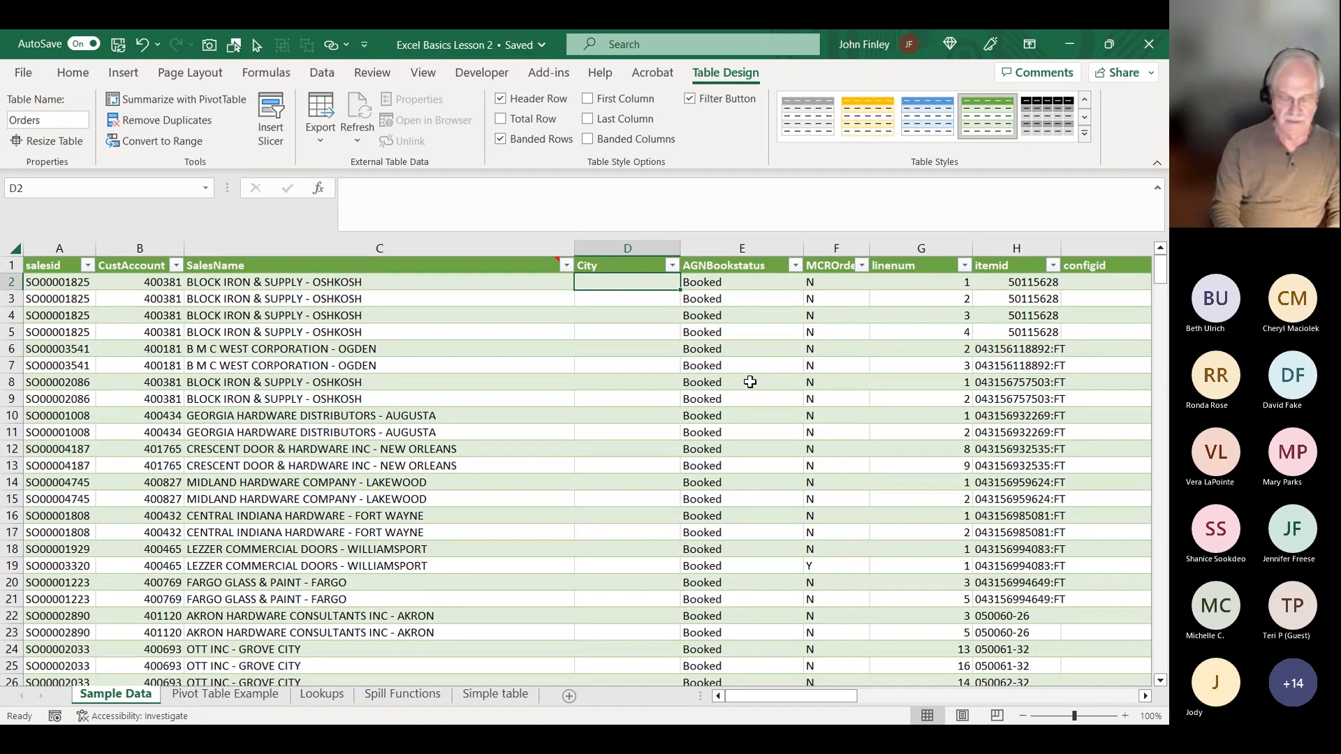
pyautogui.write('=')
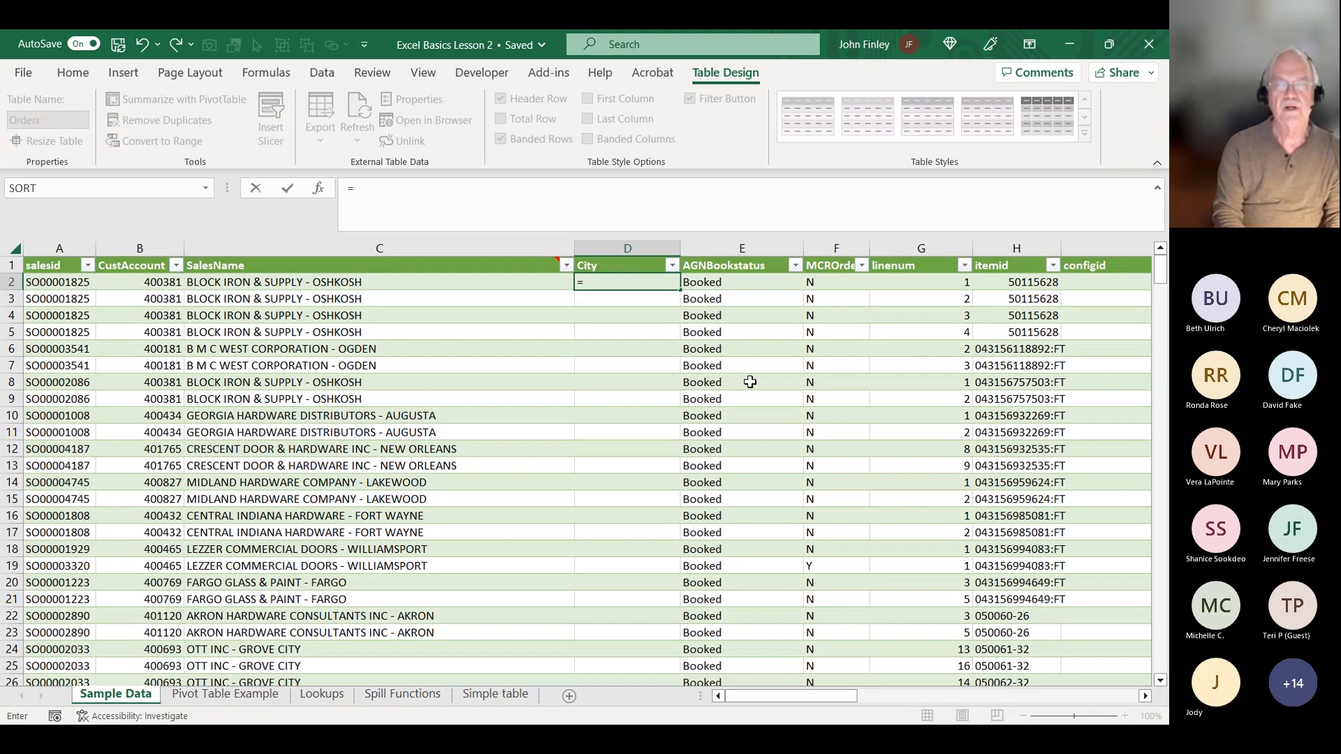
pyautogui.write('mid')
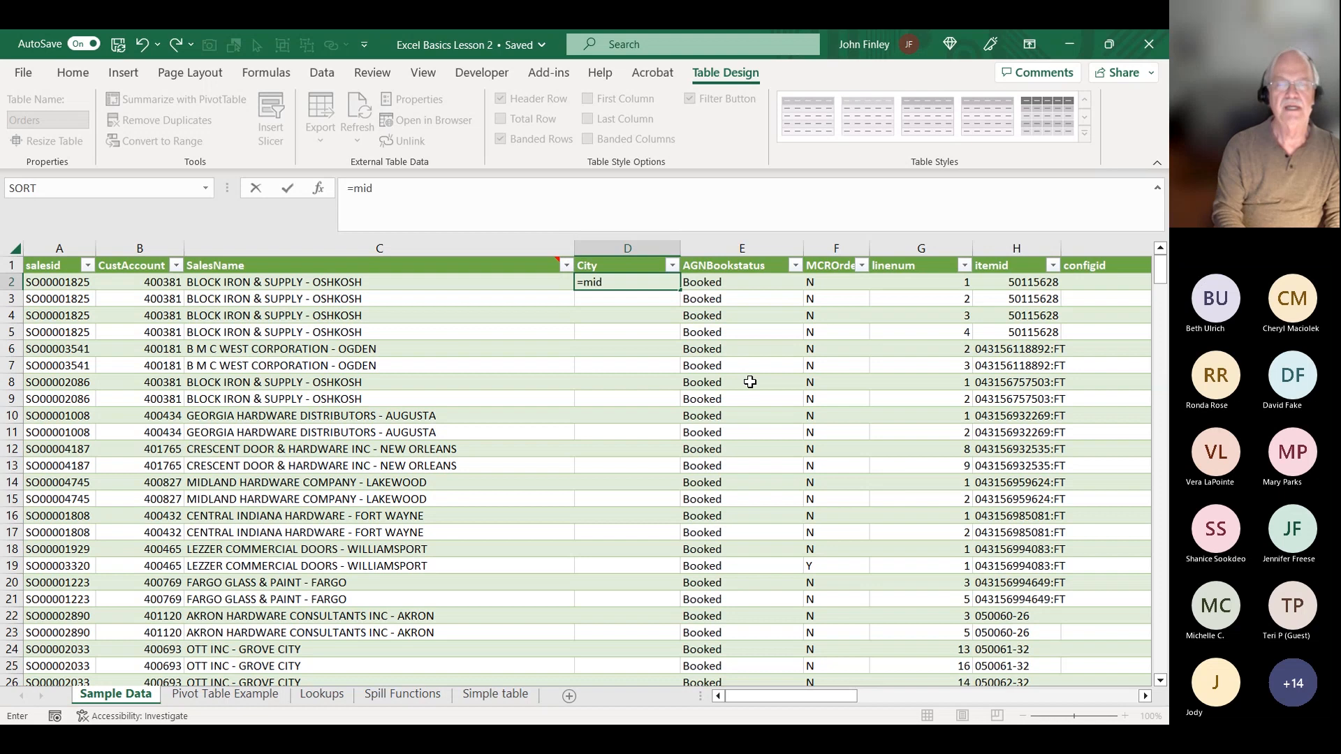
pyautogui.write('(')
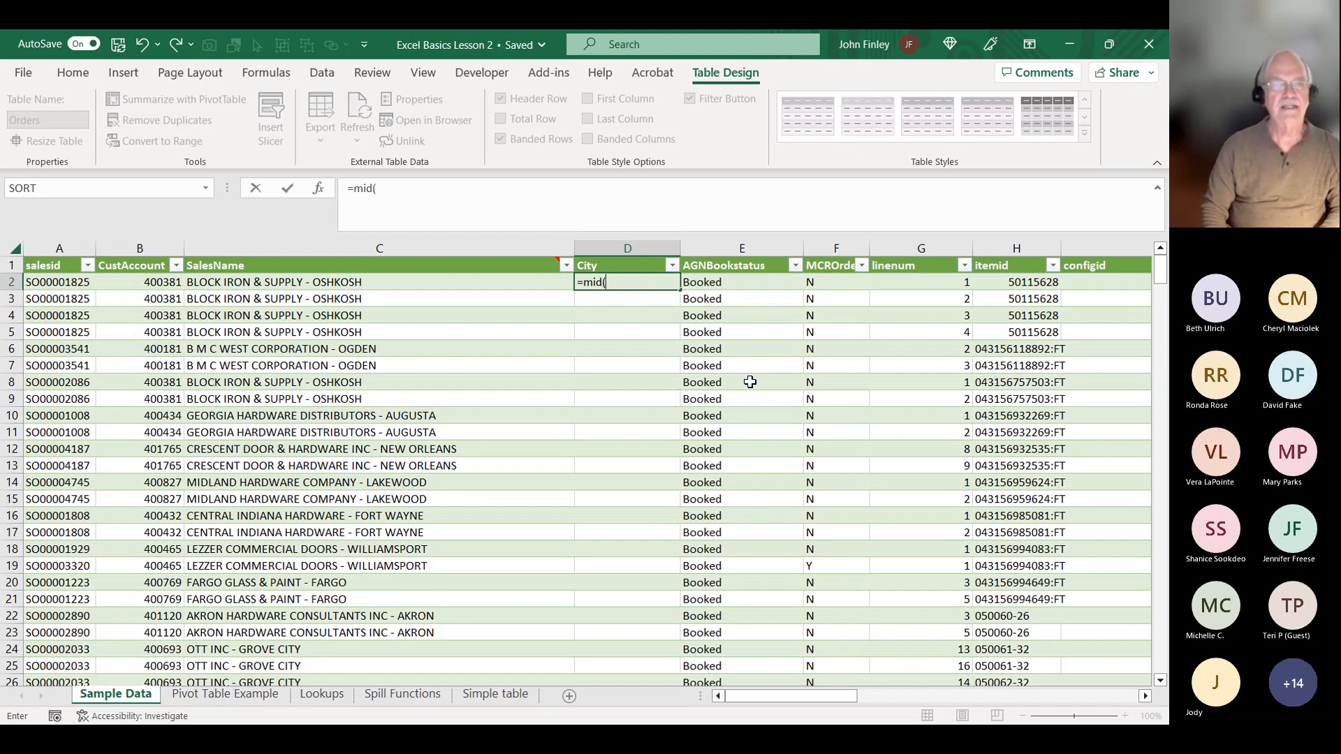
pyautogui.press('Left')
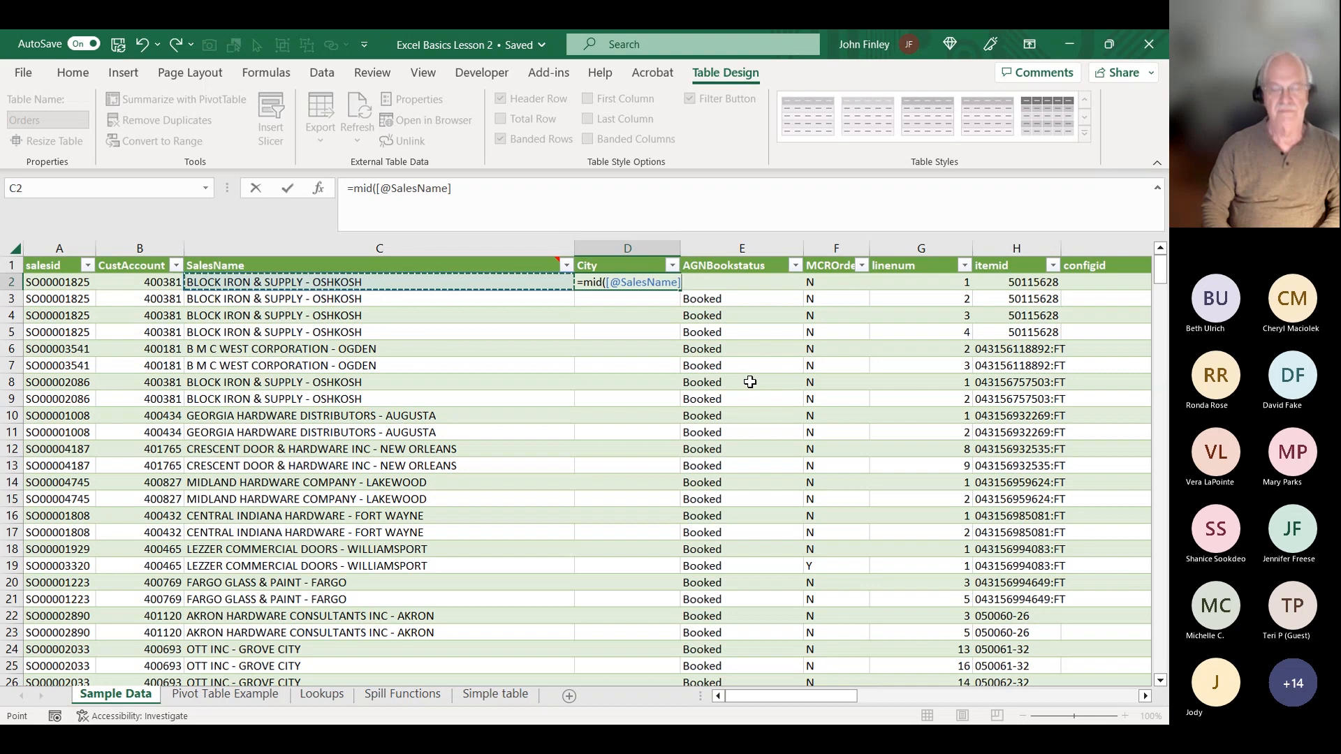
pyautogui.write(',')
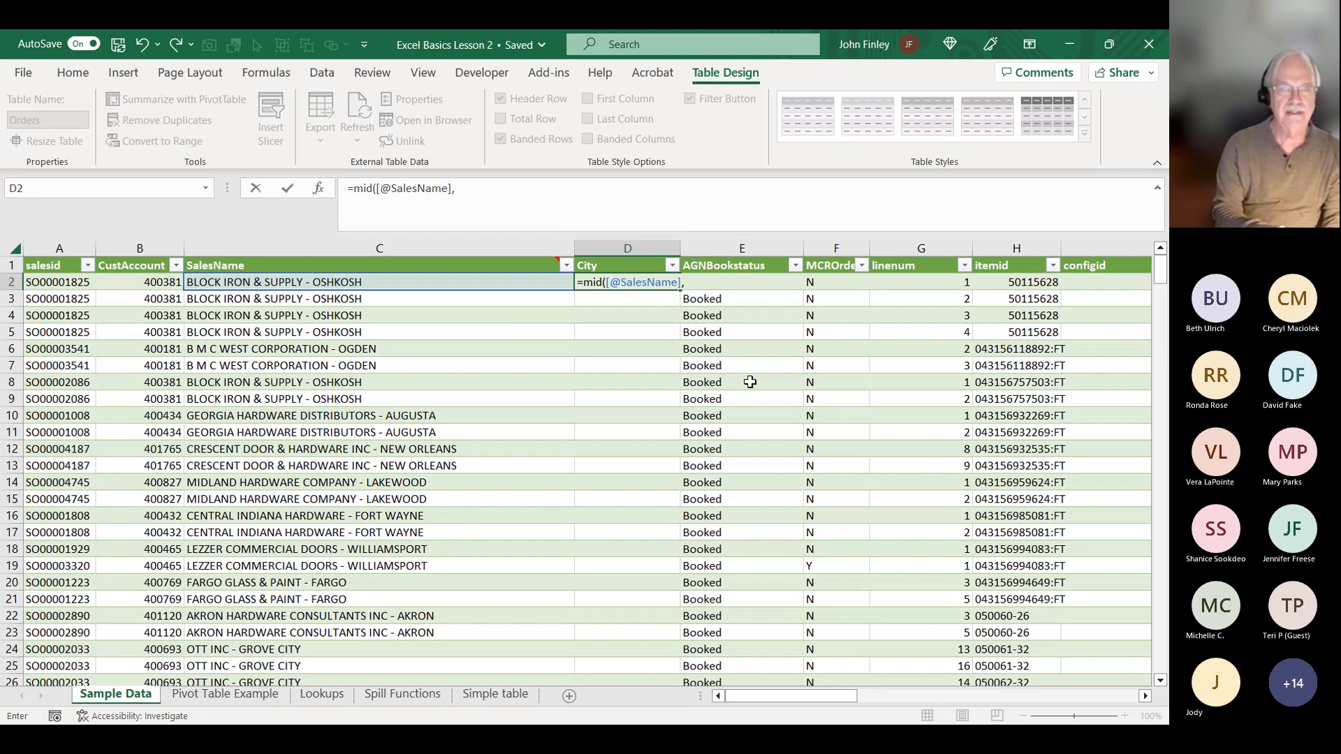
pyautogui.write('find(')
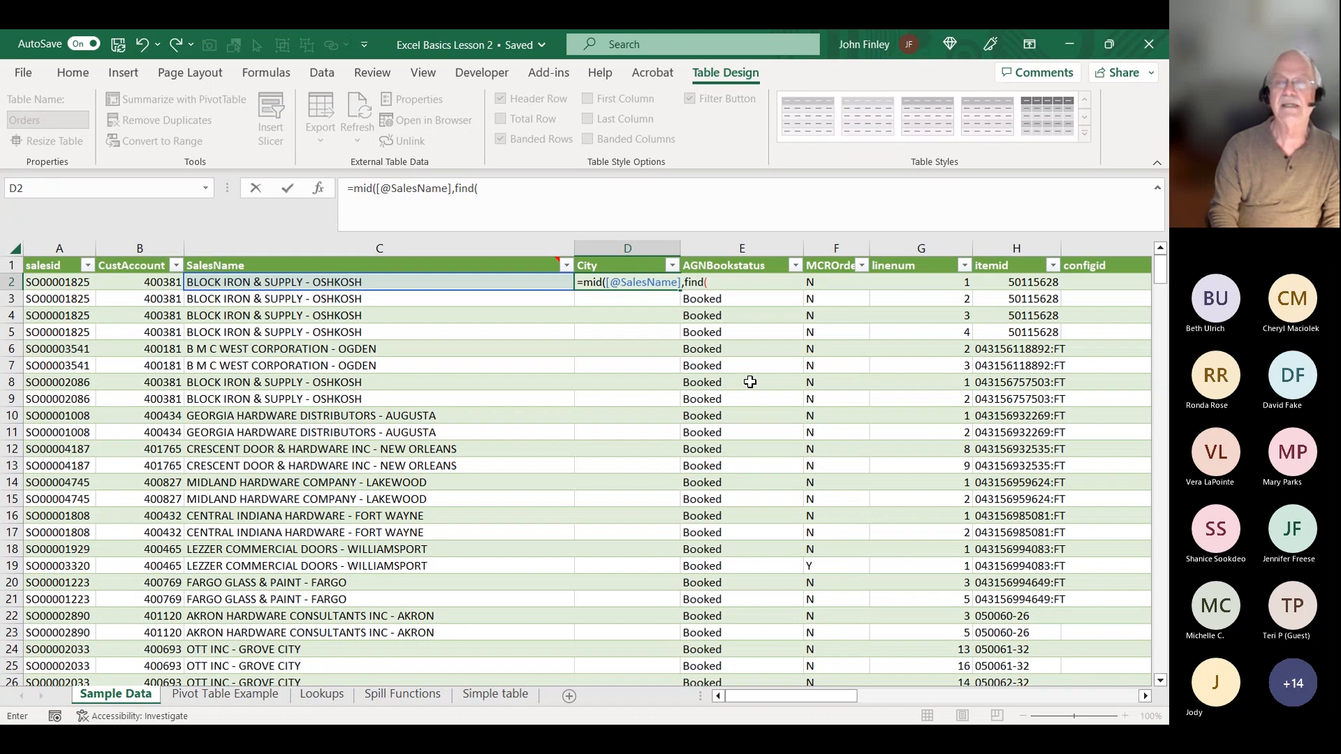
pyautogui.write('"_')
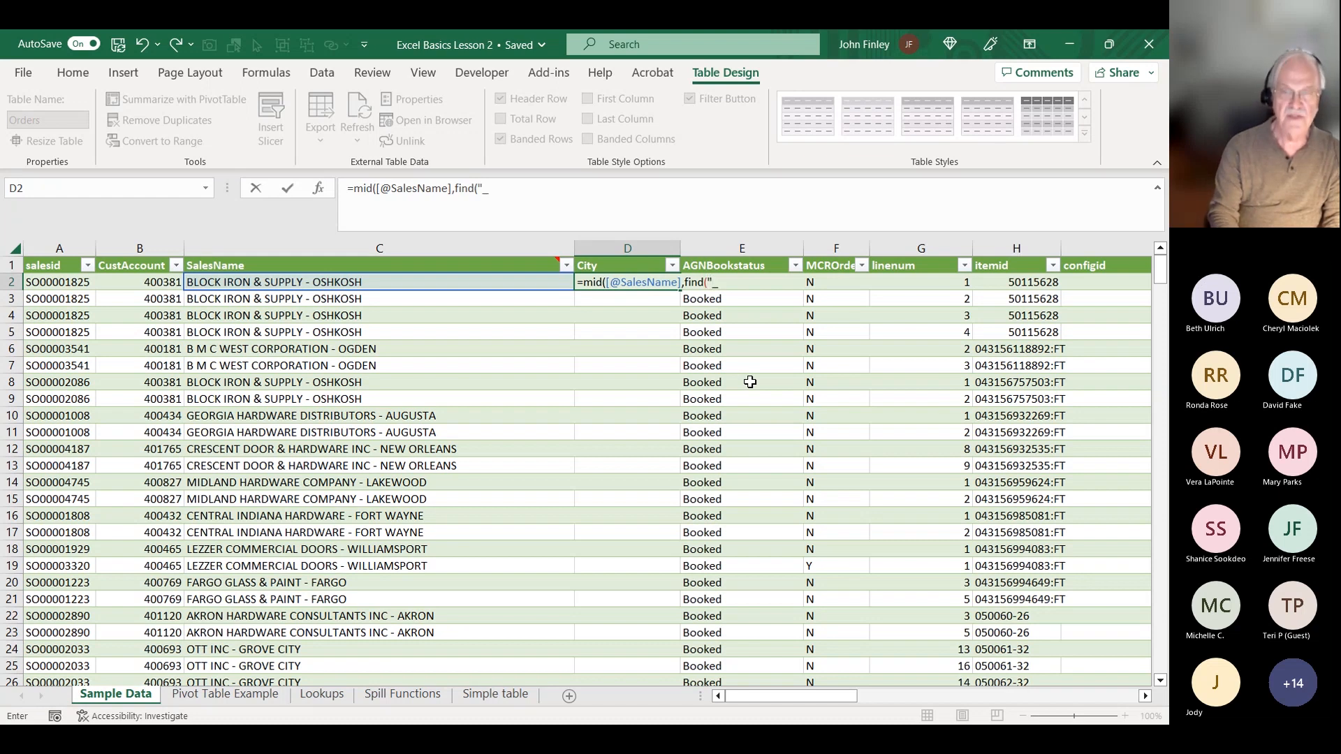
pyautogui.press('BackSpace')
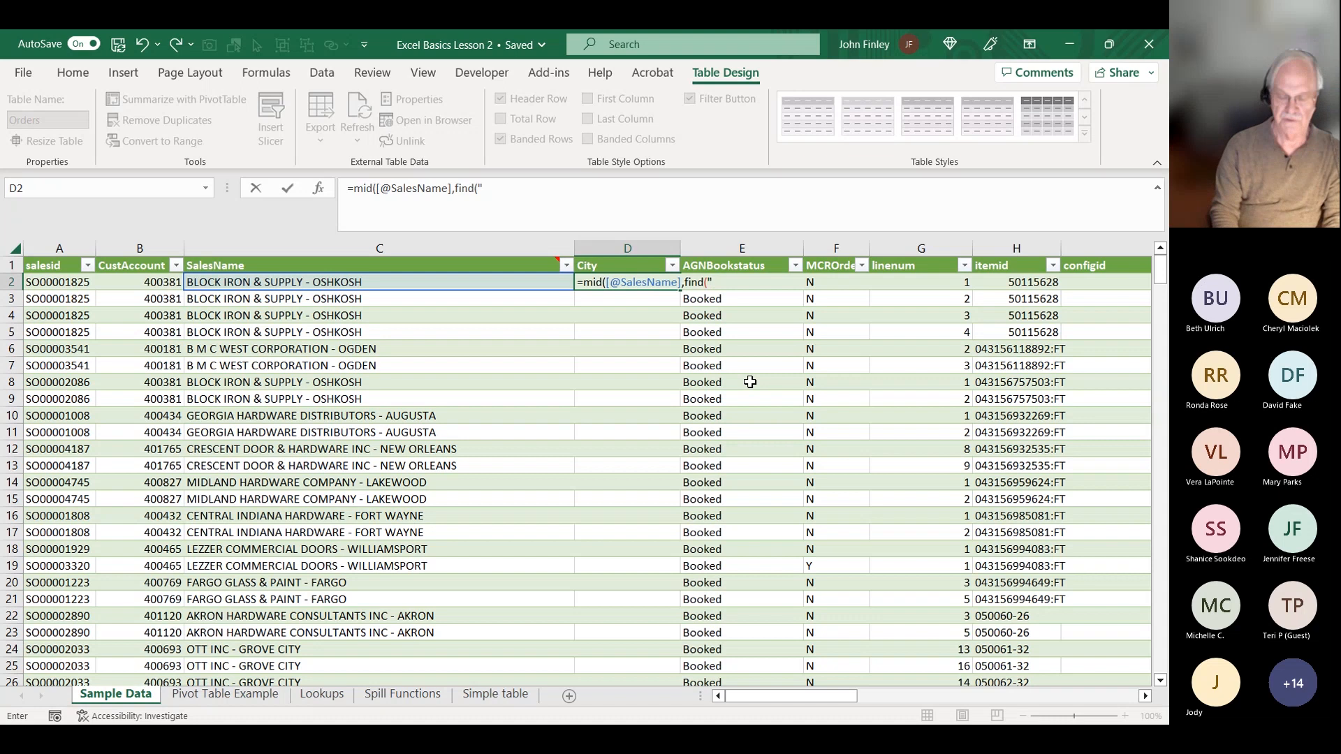
pyautogui.write('-"')
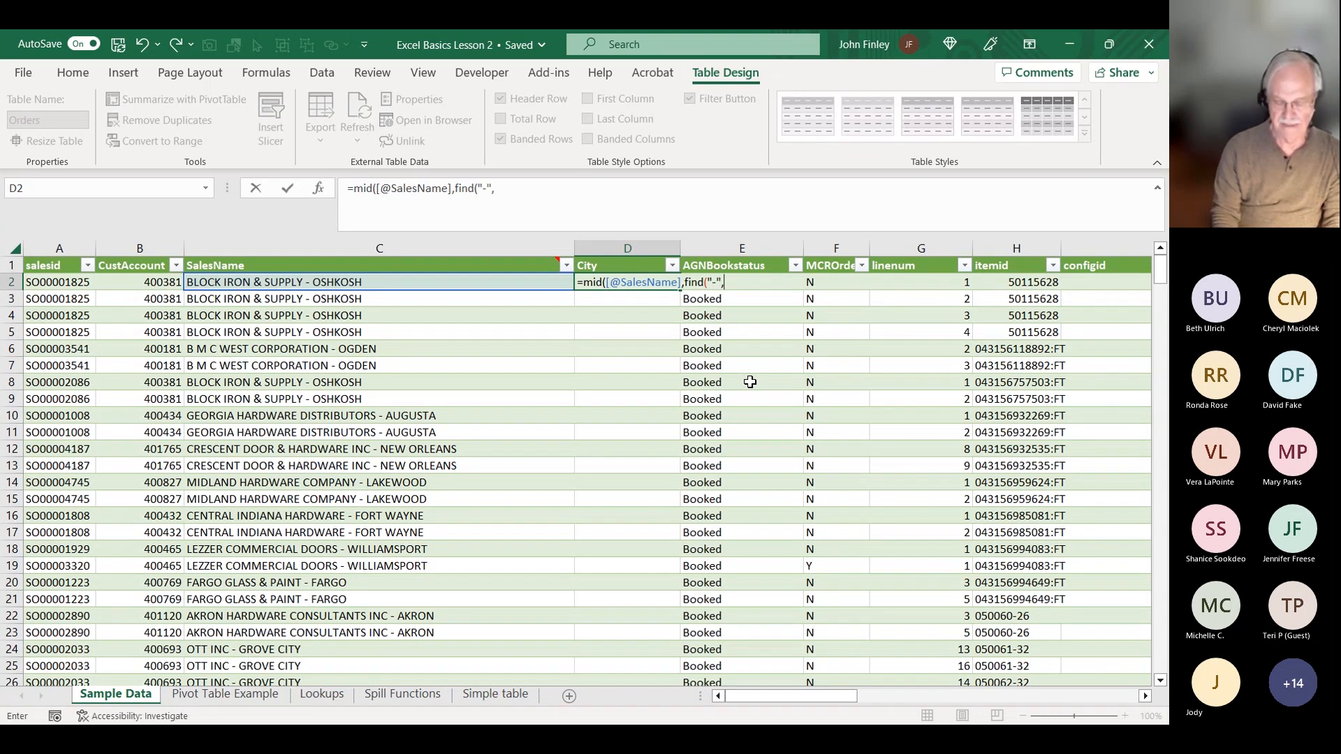
pyautogui.write(',')
pyautogui.press('Left')
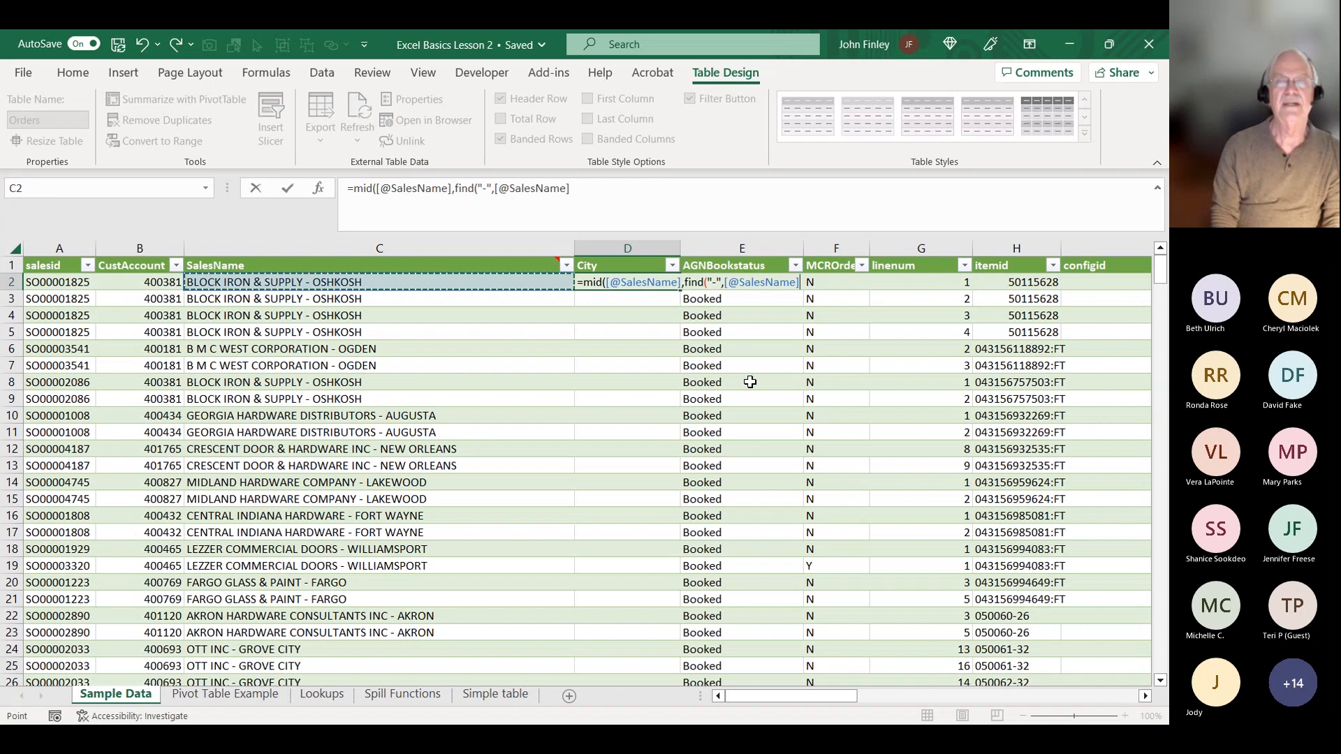
pyautogui.write(',1)+1,')
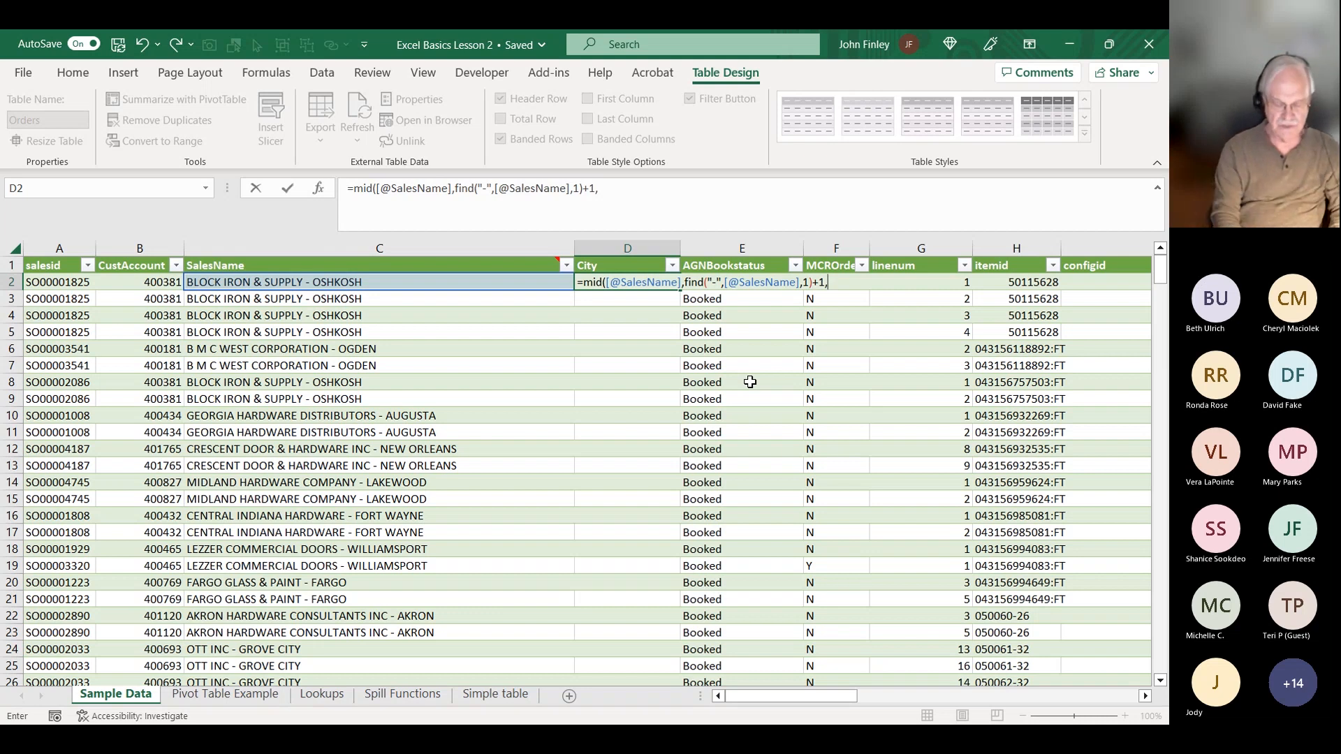
pyautogui.write('256')
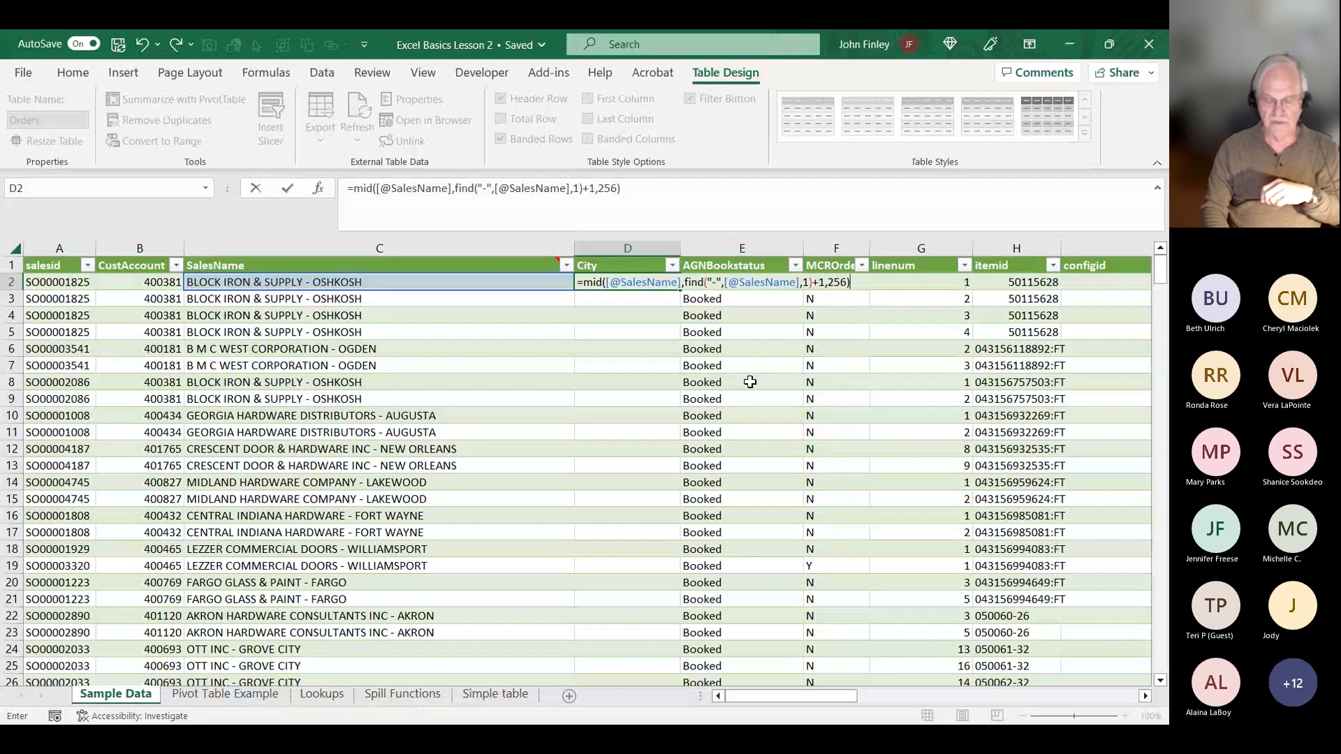
pyautogui.press('Return')
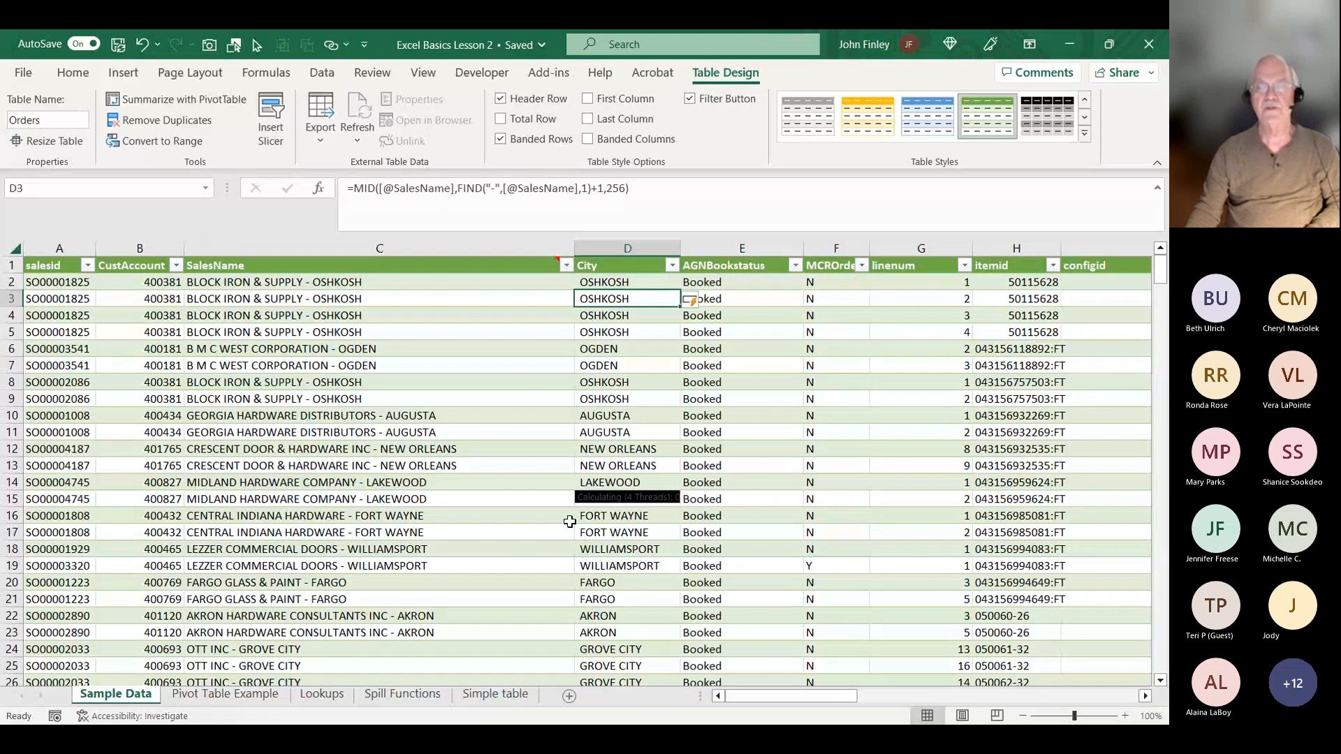
# Examine the extracted City values against SalesName throughout the Orders table, down to its last row and back to the header.
pyautogui.scroll(-4, 627, 610)
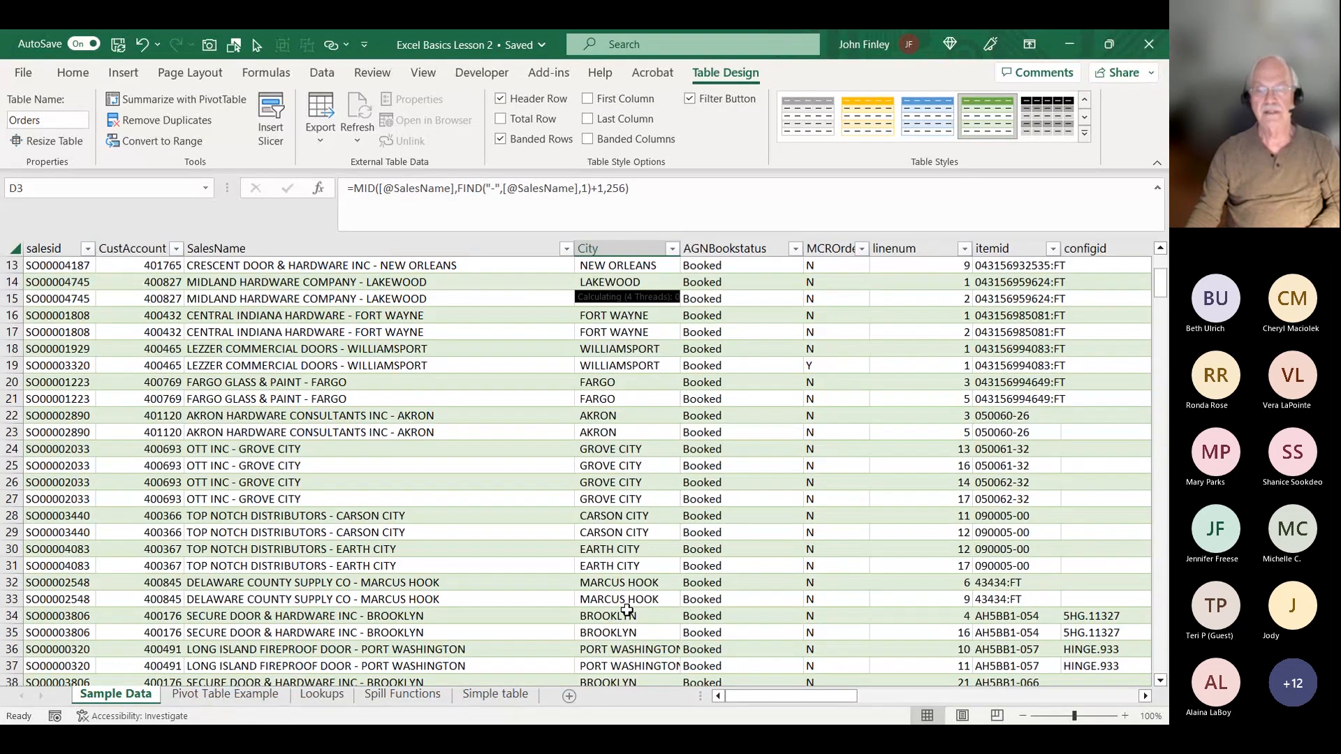
pyautogui.scroll(-7, 626, 610)
pyautogui.scroll(11, 623, 569)
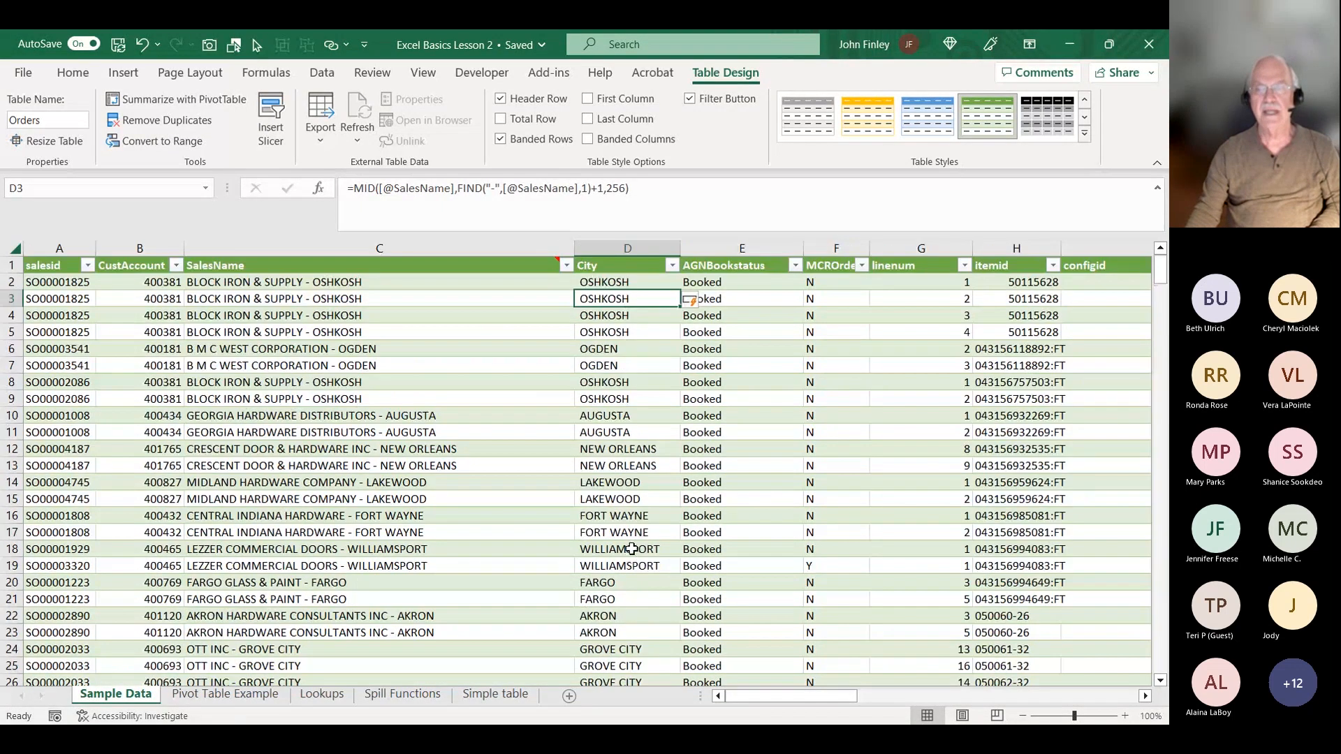
pyautogui.click(620, 666)
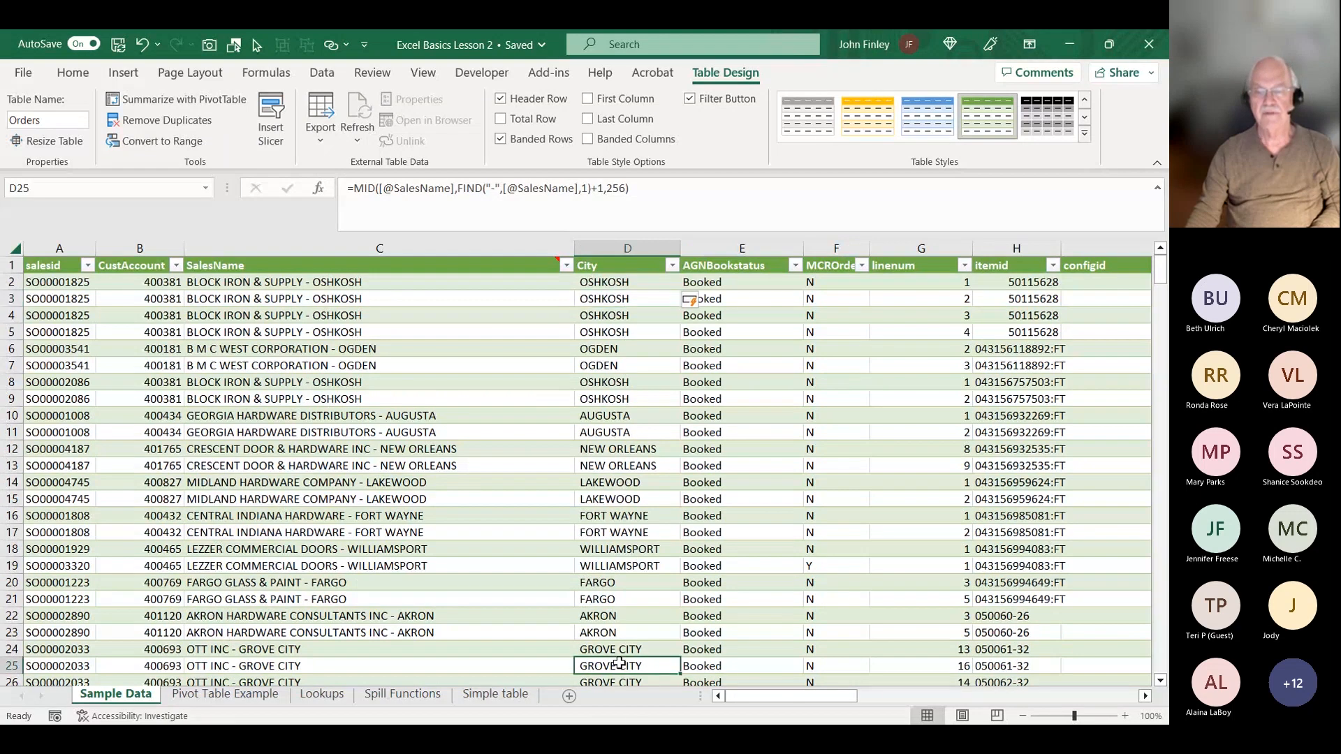
pyautogui.hotkey('ctrl', 'Down')
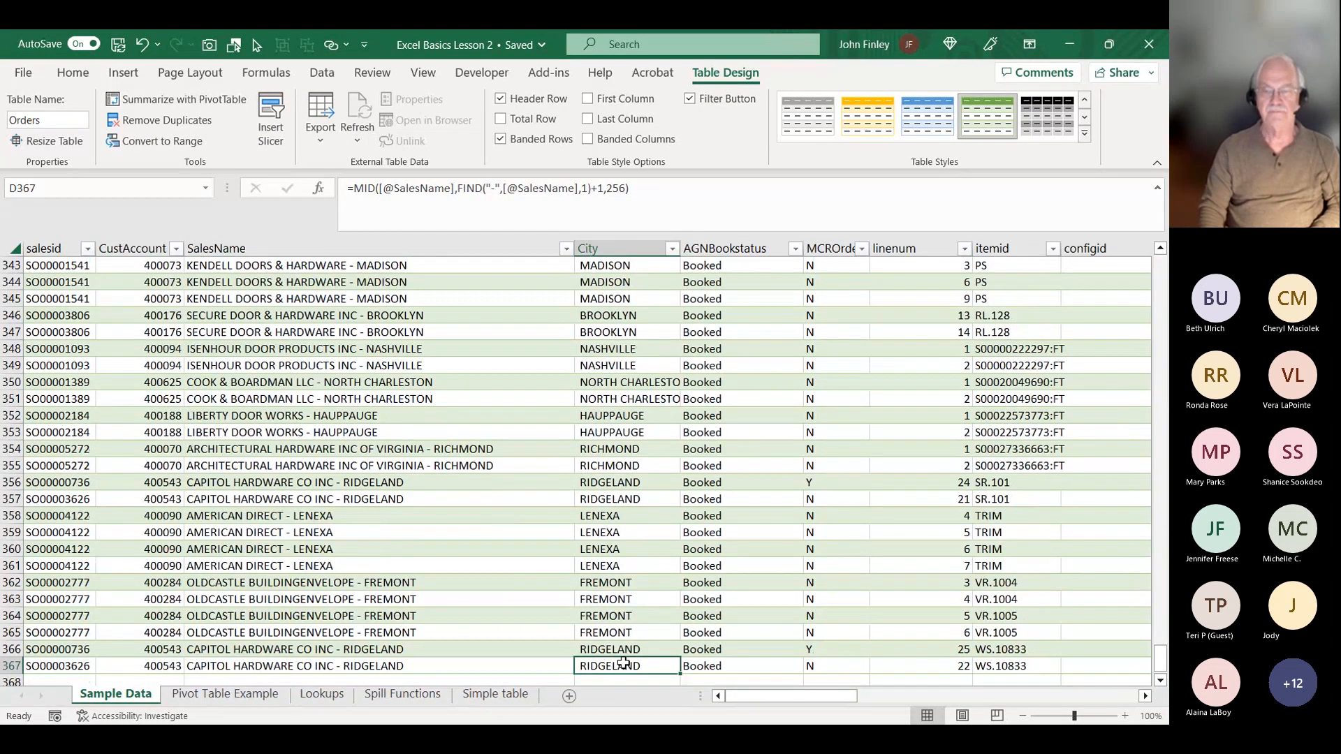
pyautogui.press('Up')
pyautogui.press('Up')
pyautogui.press('Up')
pyautogui.press('Up')
pyautogui.press('Up')
pyautogui.press('Up')
pyautogui.press('Up')
pyautogui.press('Up')
pyautogui.press('Up')
pyautogui.press('Up')
pyautogui.press('Up')
pyautogui.press('Up')
pyautogui.press('Up')
pyautogui.press('Up')
pyautogui.press('Up')
pyautogui.press('Up')
pyautogui.press('Up')
pyautogui.press('Up')
pyautogui.press('Up')
pyautogui.press('Up')
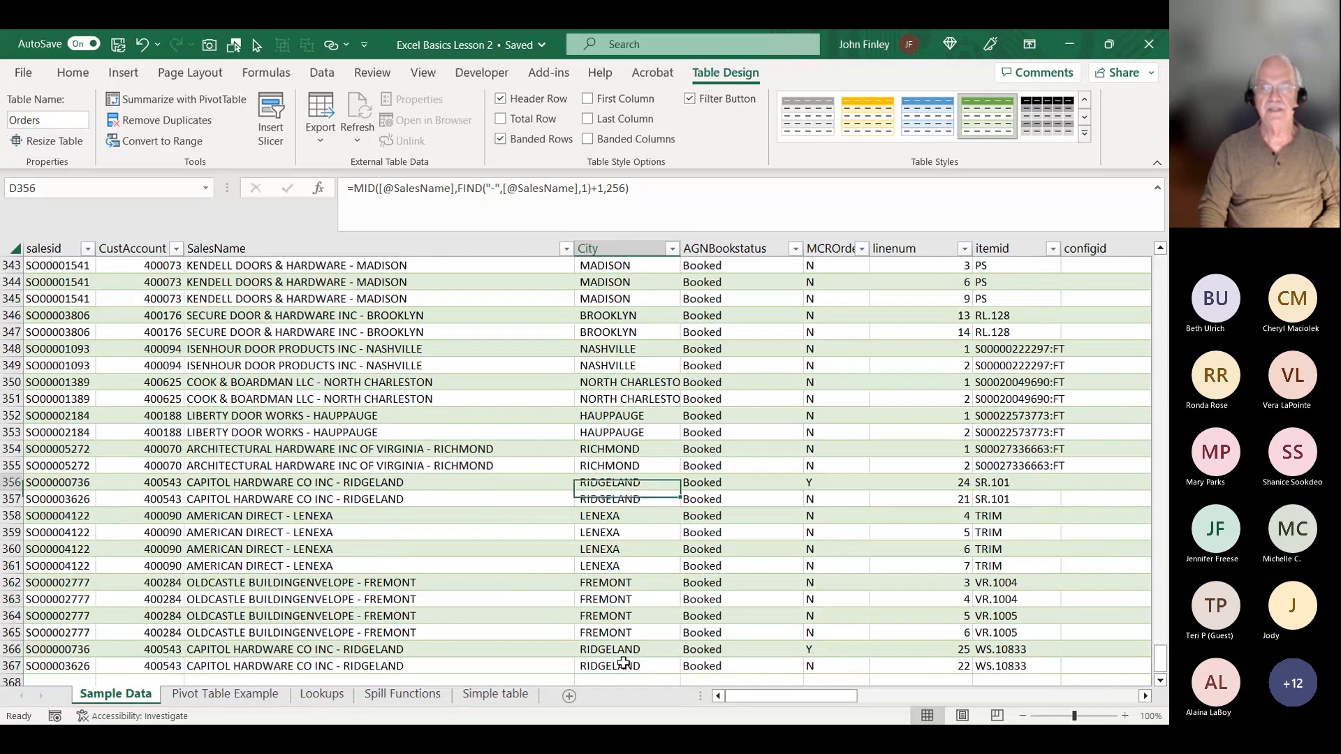
pyautogui.press('Up')
pyautogui.press('Up')
pyautogui.press('Up')
pyautogui.press('Up')
pyautogui.press('Up')
pyautogui.press('Up')
pyautogui.press('Up')
pyautogui.press('Up')
pyautogui.press('Up')
pyautogui.press('Up')
pyautogui.press('Up')
pyautogui.press('Up')
pyautogui.press('Up')
pyautogui.press('Up')
pyautogui.press('Up')
pyautogui.press('Up')
pyautogui.press('Up')
pyautogui.press('Up')
pyautogui.press('Up')
pyautogui.press('Up')
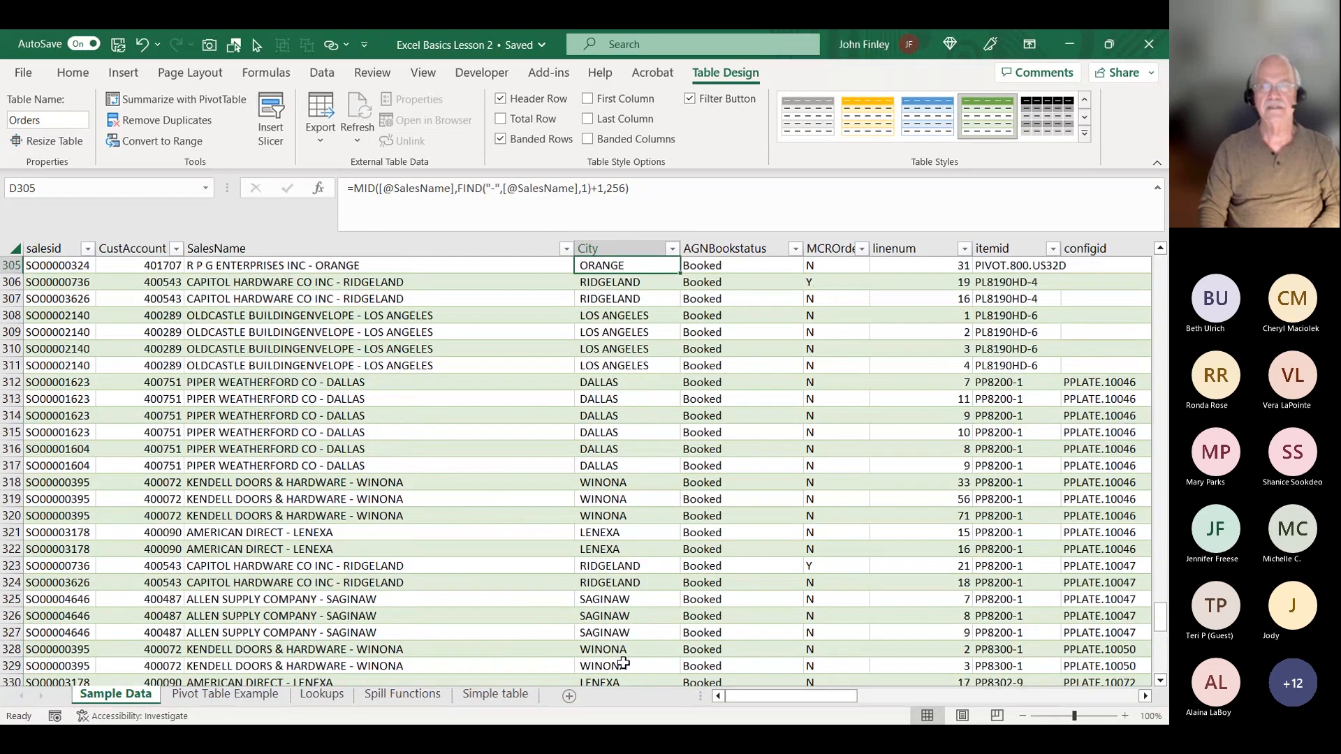
pyautogui.press('Up')
pyautogui.press('Up')
pyautogui.press('Up')
pyautogui.press('Up')
pyautogui.press('Up')
pyautogui.press('Up')
pyautogui.press('Up')
pyautogui.press('Up')
pyautogui.press('Up')
pyautogui.press('Up')
pyautogui.press('Up')
pyautogui.press('Up')
pyautogui.press('Up')
pyautogui.press('Up')
pyautogui.press('Up')
pyautogui.press('Up')
pyautogui.press('Up')
pyautogui.press('Up')
pyautogui.press('Up')
pyautogui.press('Up')
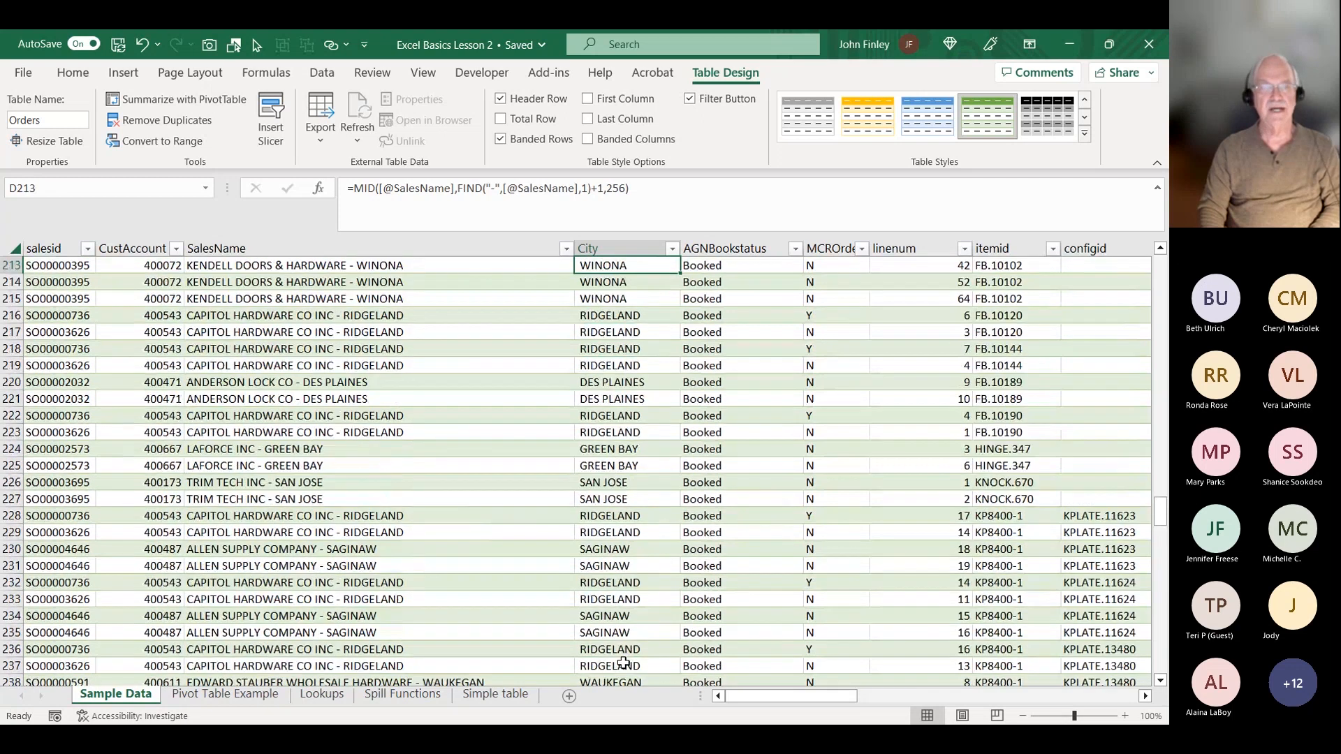
pyautogui.press('Up')
pyautogui.press('Up')
pyautogui.press('Up')
pyautogui.press('Up')
pyautogui.press('Up')
pyautogui.press('Up')
pyautogui.press('Up')
pyautogui.press('Up')
pyautogui.press('Up')
pyautogui.press('Up')
pyautogui.press('Up')
pyautogui.press('Up')
pyautogui.press('Up')
pyautogui.press('Up')
pyautogui.press('Up')
pyautogui.press('Up')
pyautogui.press('Up')
pyautogui.press('Up')
pyautogui.press('Up')
pyautogui.press('Up')
pyautogui.press('Up')
pyautogui.press('Up')
pyautogui.press('Up')
pyautogui.press('Up')
pyautogui.press('Up')
pyautogui.press('Up')
pyautogui.press('Up')
pyautogui.press('Up')
pyautogui.press('Up')
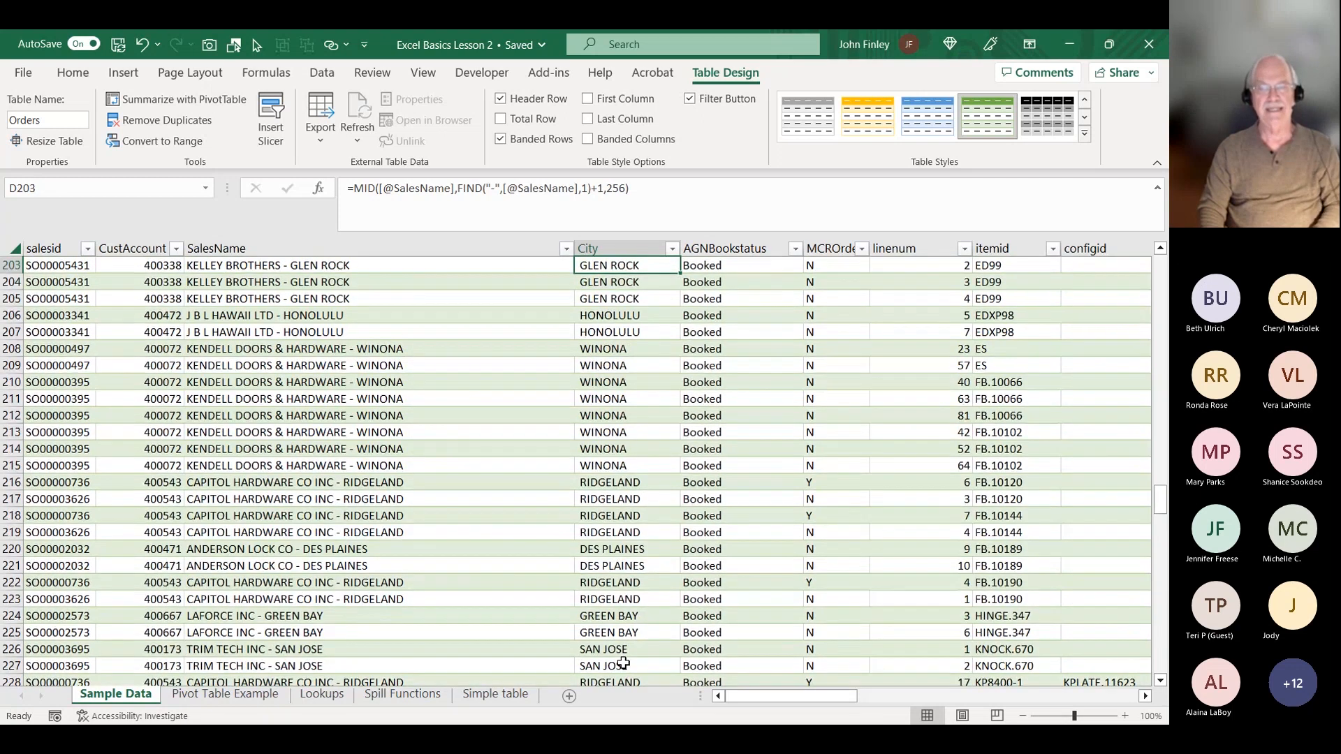
pyautogui.press('Up')
pyautogui.press('Up')
pyautogui.press('Up')
pyautogui.press('Up')
pyautogui.press('Up')
pyautogui.press('Up')
pyautogui.press('Up')
pyautogui.press('Up')
pyautogui.press('Up')
pyautogui.press('Up')
pyautogui.press('Up')
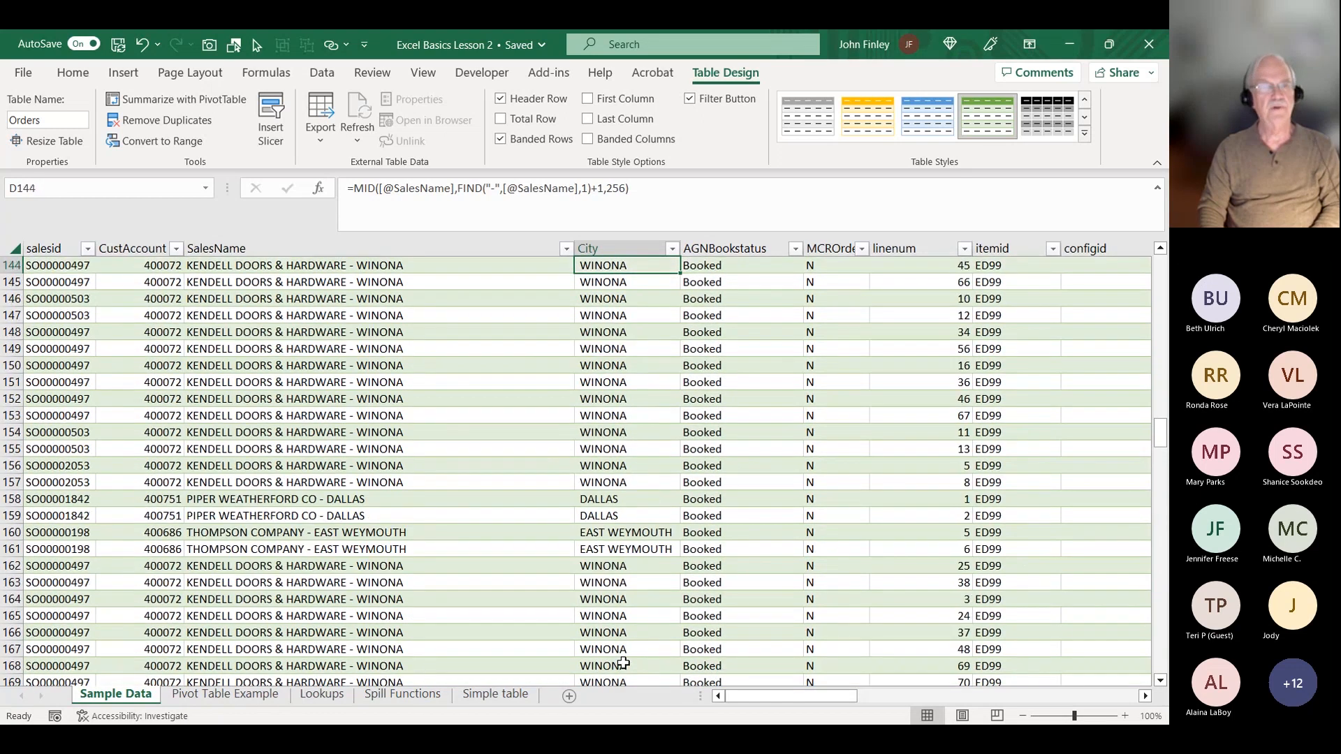
pyautogui.hotkey('ctrl', 'Up')
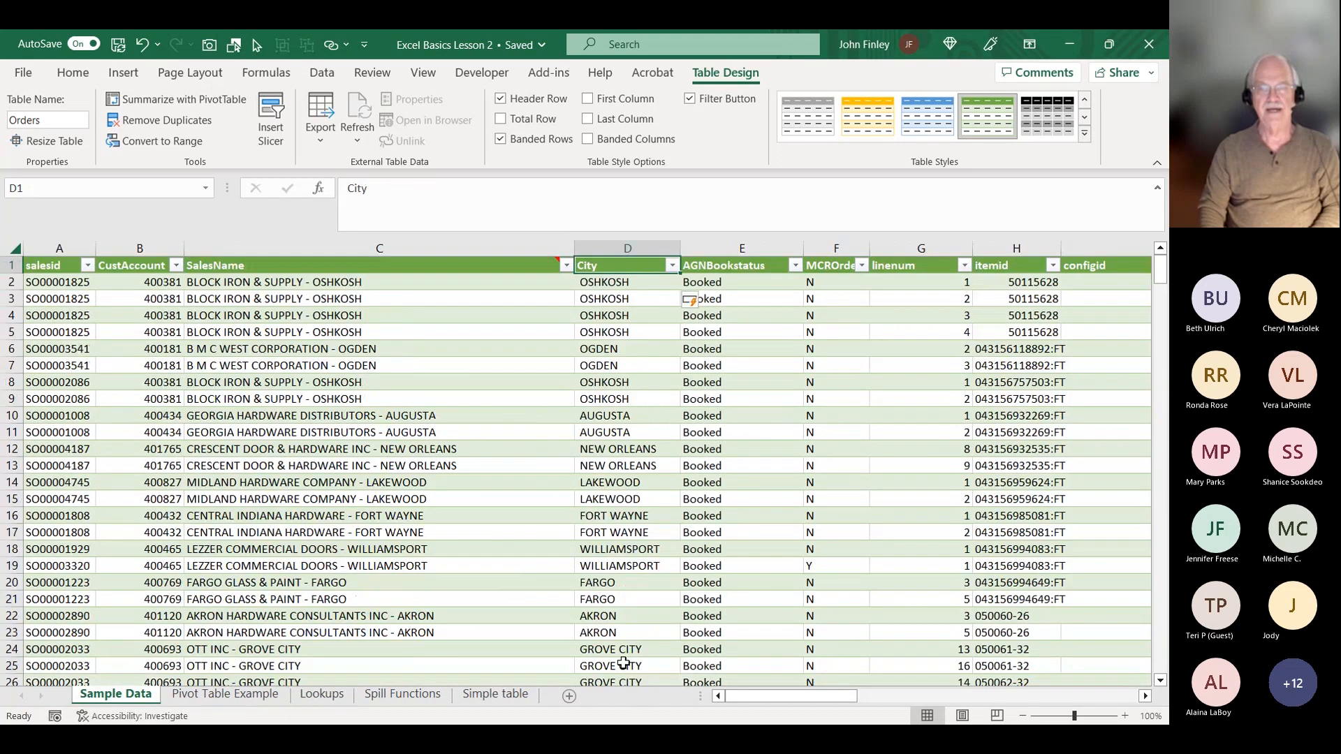
# Insert a table column between LeadTime and CustPO in the Orders table.
pyautogui.press('Down')
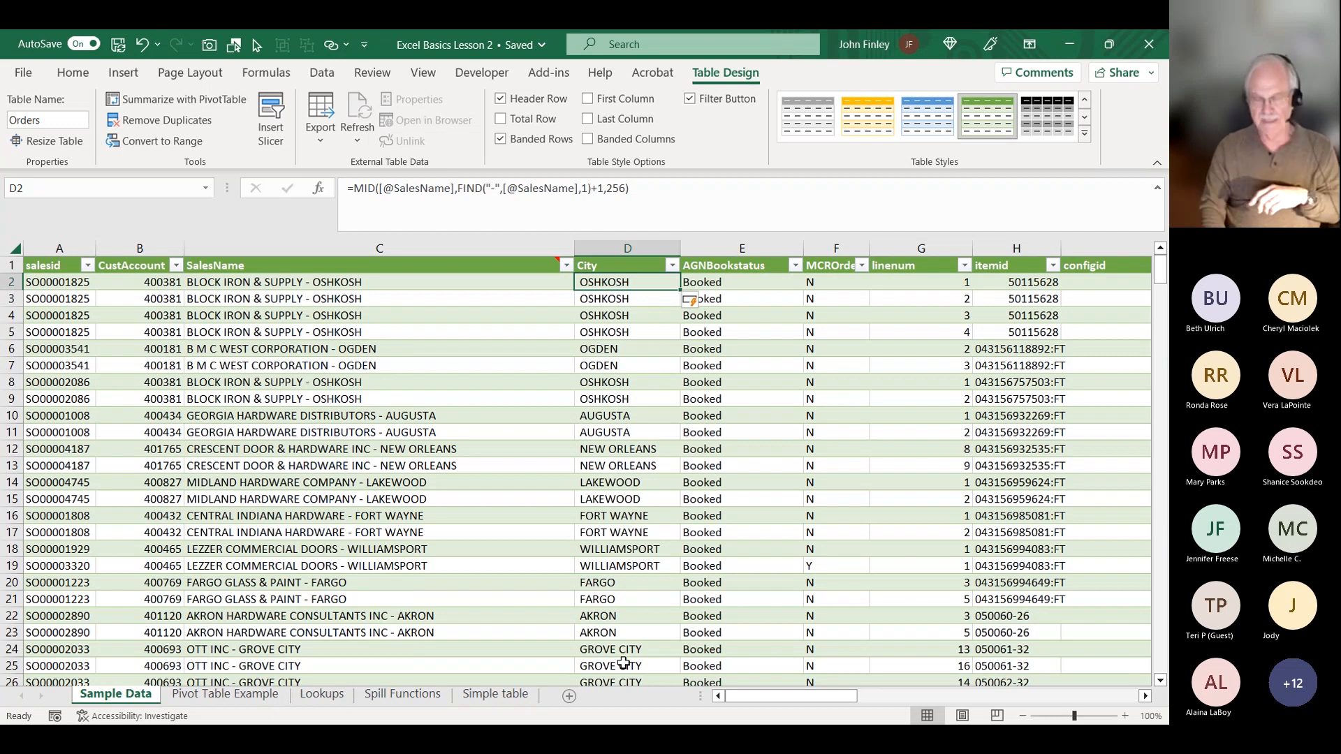
pyautogui.press('Right')
pyautogui.press('Right')
pyautogui.press('Right')
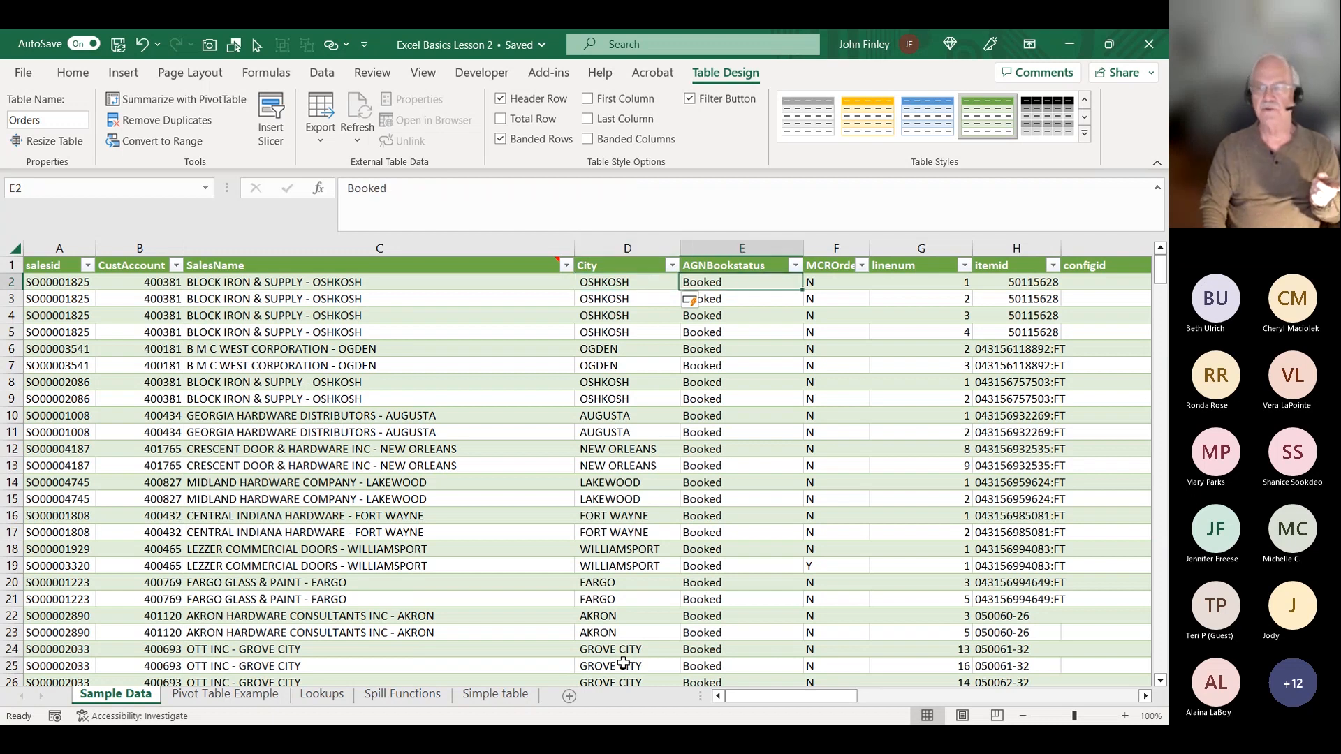
pyautogui.press('Right')
pyautogui.press('Right')
pyautogui.press('Right')
pyautogui.press('Right')
pyautogui.press('Right')
pyautogui.press('Right')
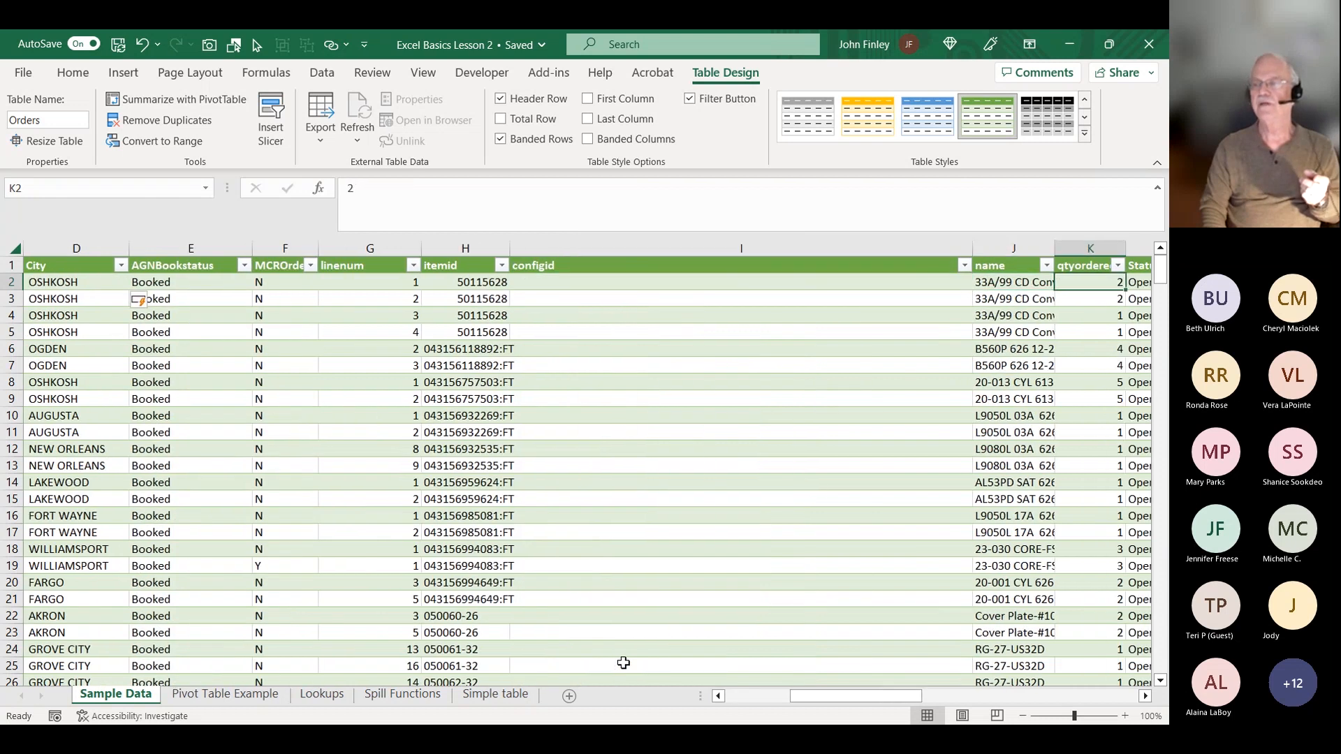
pyautogui.press('Right')
pyautogui.press('Right')
pyautogui.press('Right')
pyautogui.press('Right')
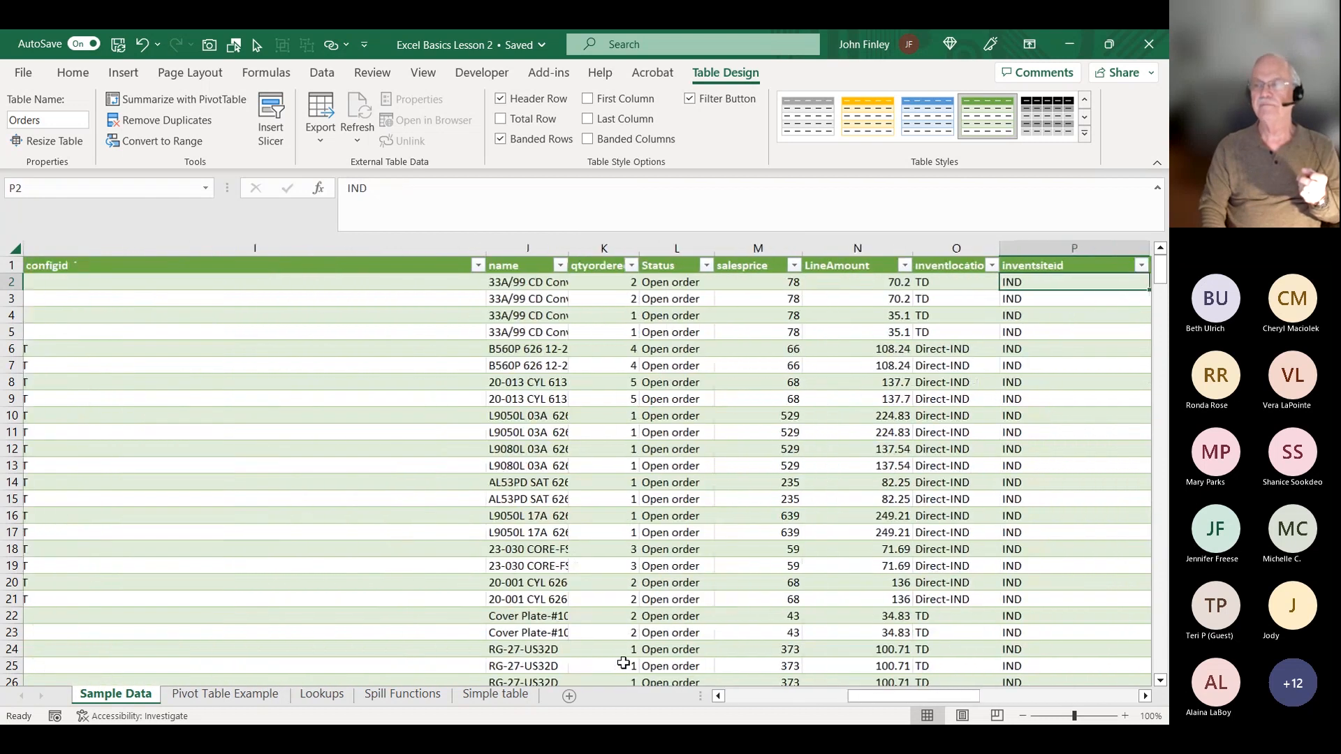
pyautogui.press('Right')
pyautogui.press('Right')
pyautogui.press('Right')
pyautogui.press('Right')
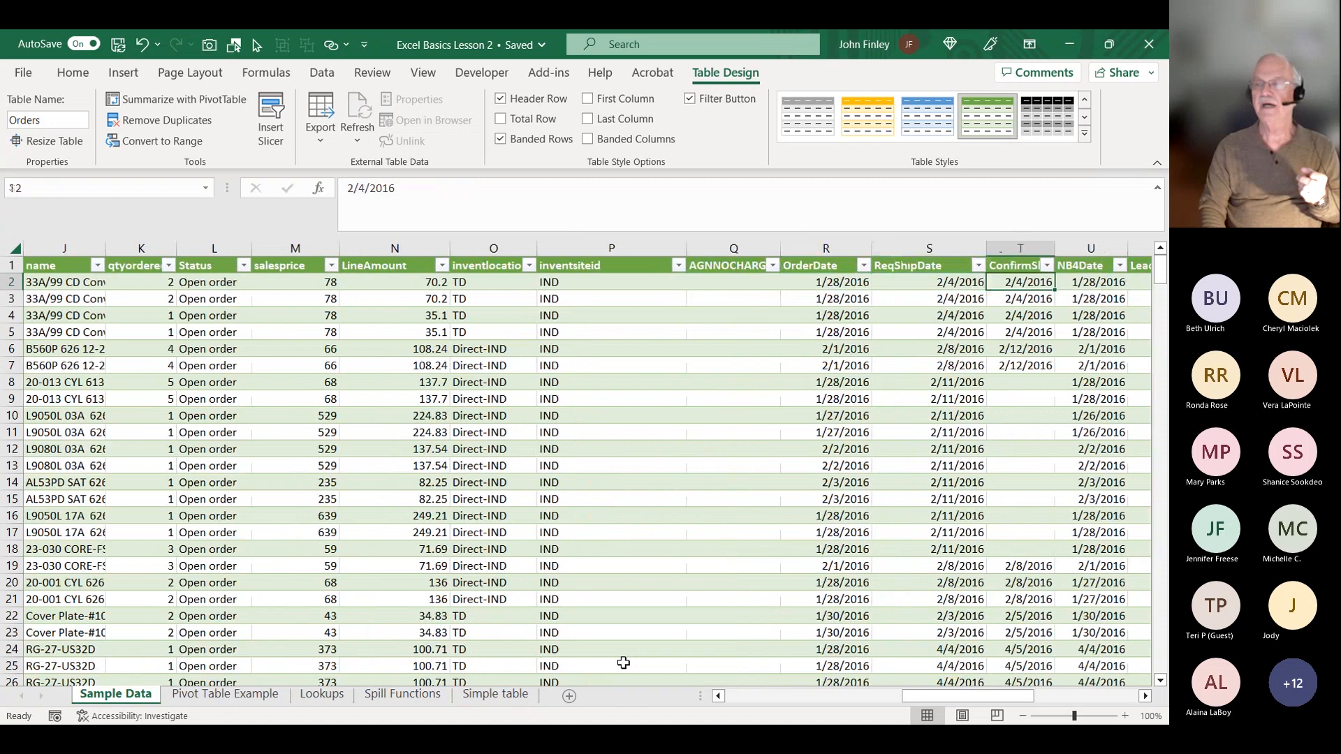
pyautogui.press('Right')
pyautogui.press('Right')
pyautogui.press('Right')
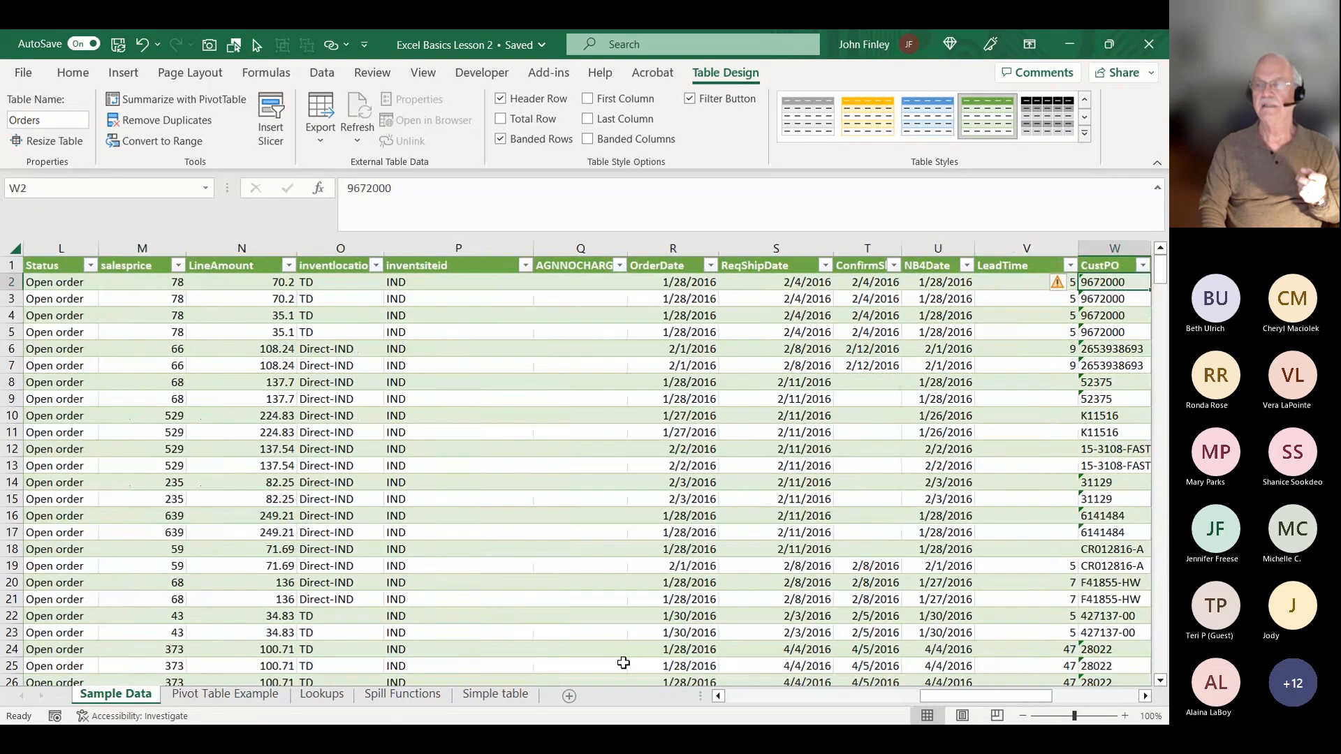
pyautogui.press('Left')
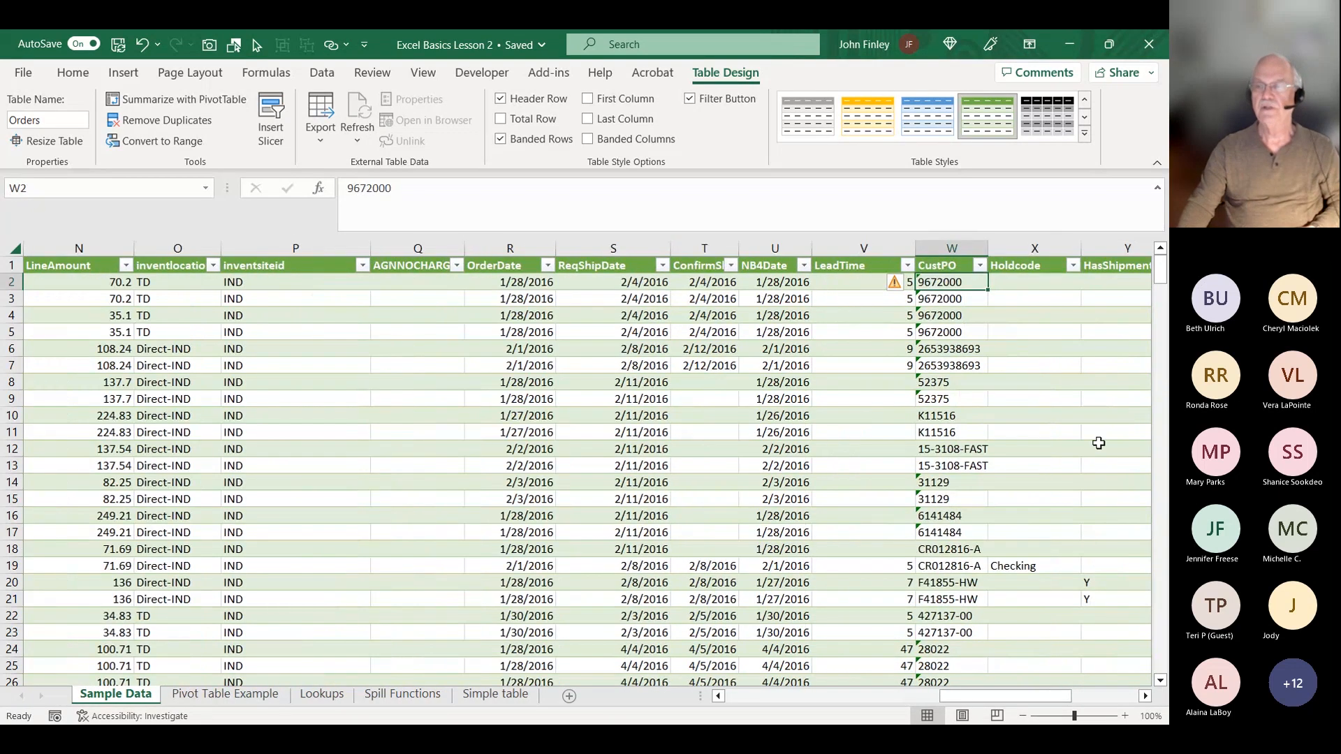
pyautogui.rightClick(946, 268)
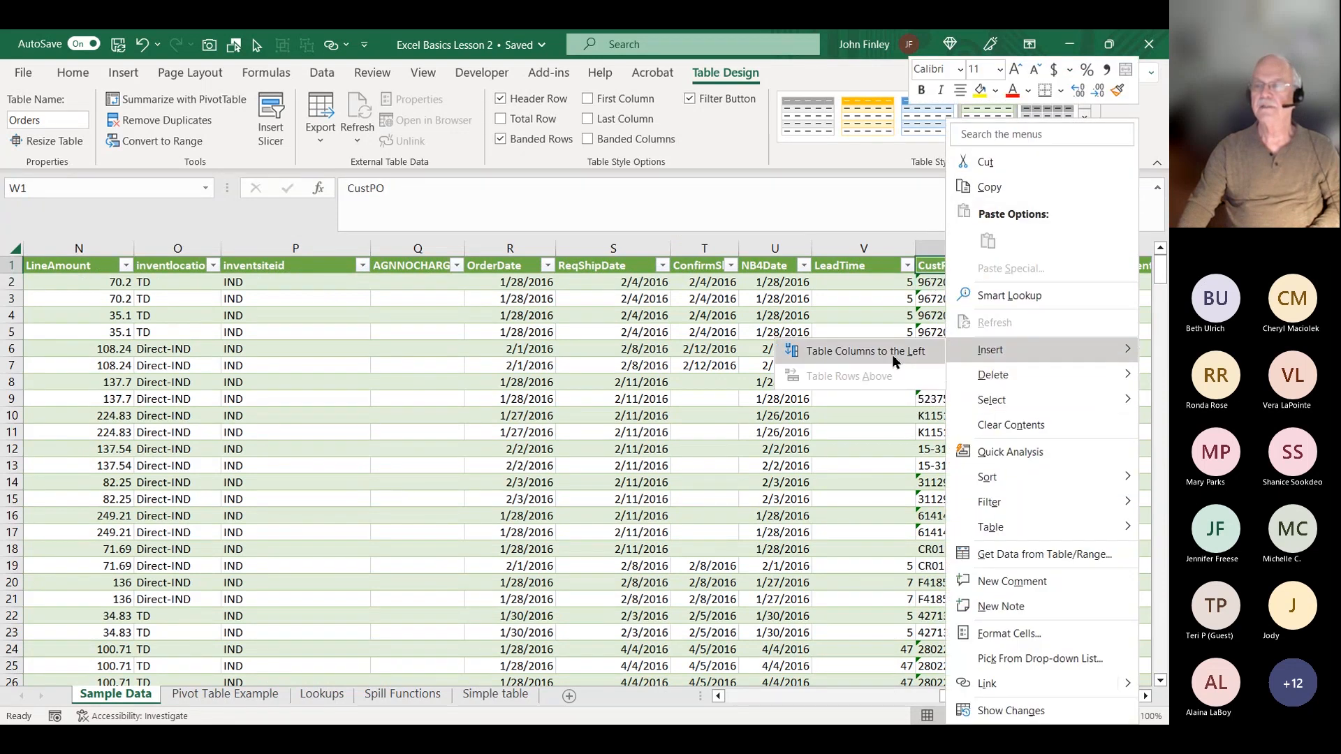
pyautogui.click(894, 353)
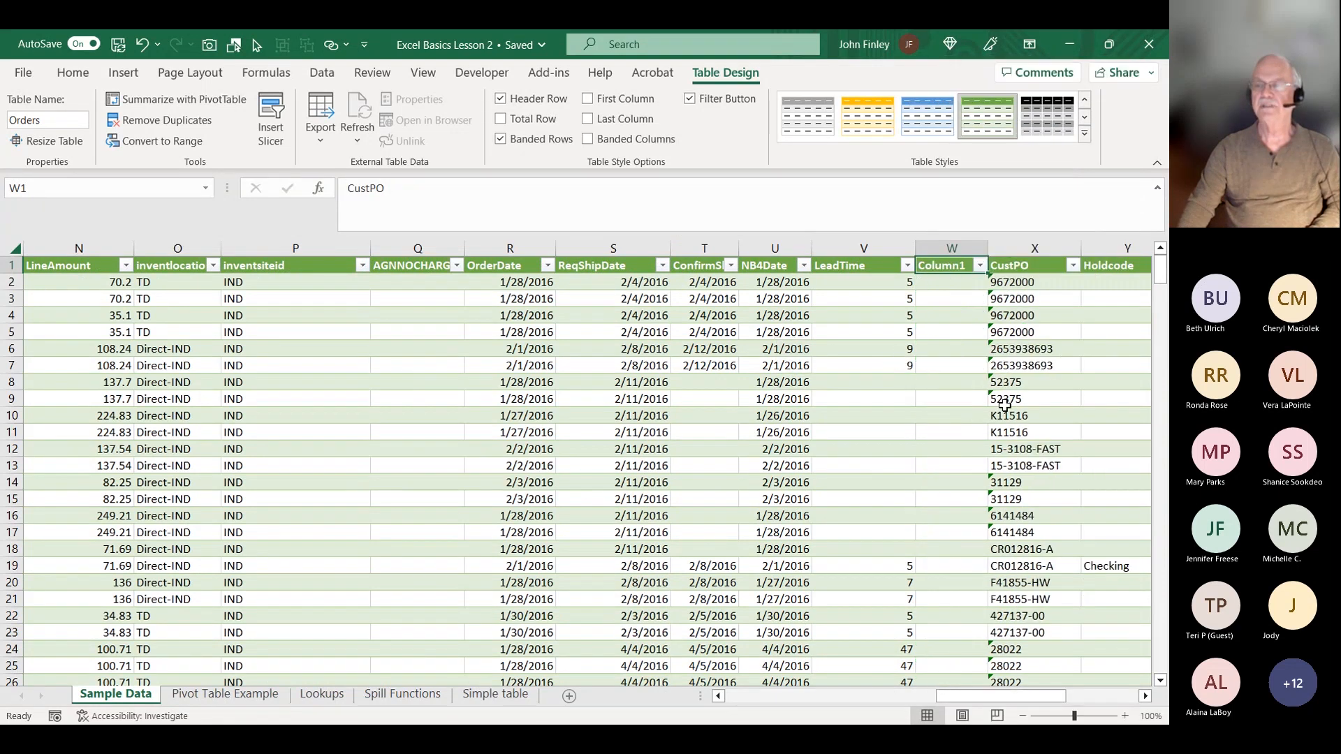
# Rename the header of the new column after LeadTime as Late (Y/N).
pyautogui.doubleClick(944, 266)
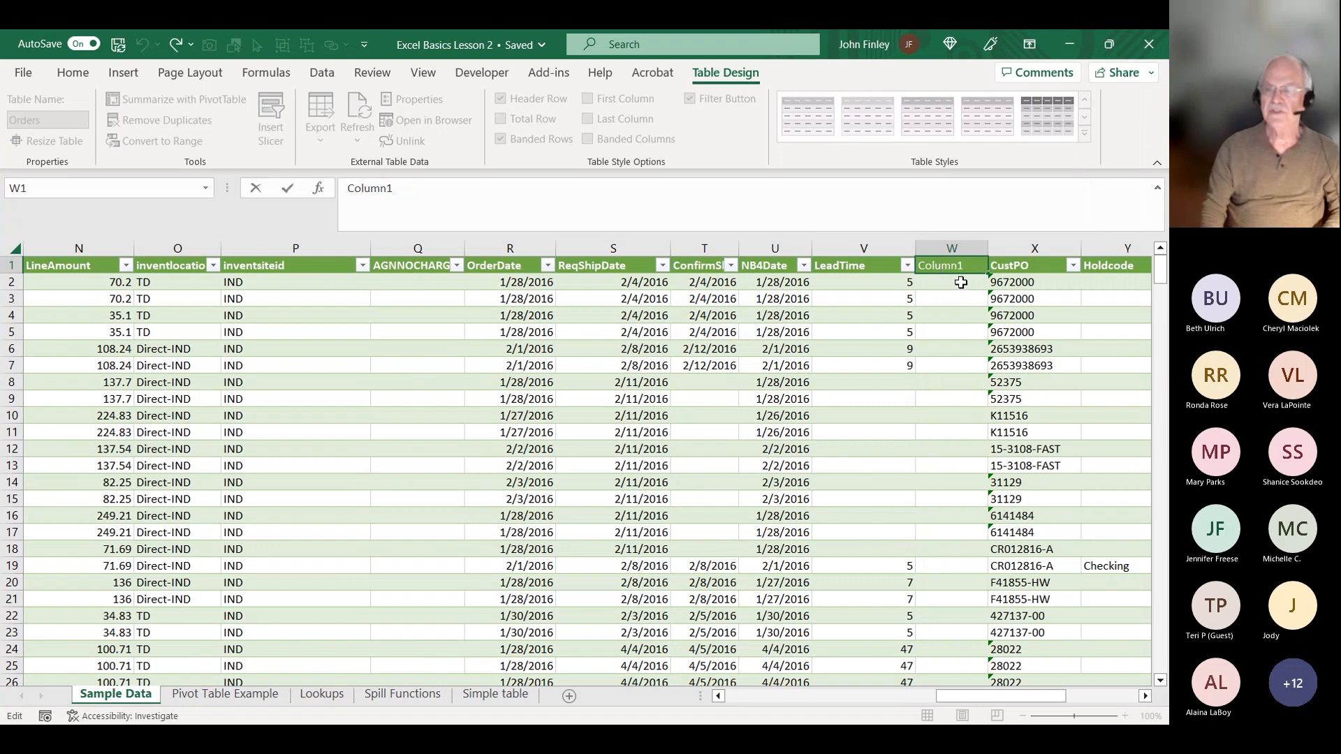
pyautogui.press('BackSpace')
pyautogui.press('BackSpace')
pyautogui.press('BackSpace')
pyautogui.press('BackSpace')
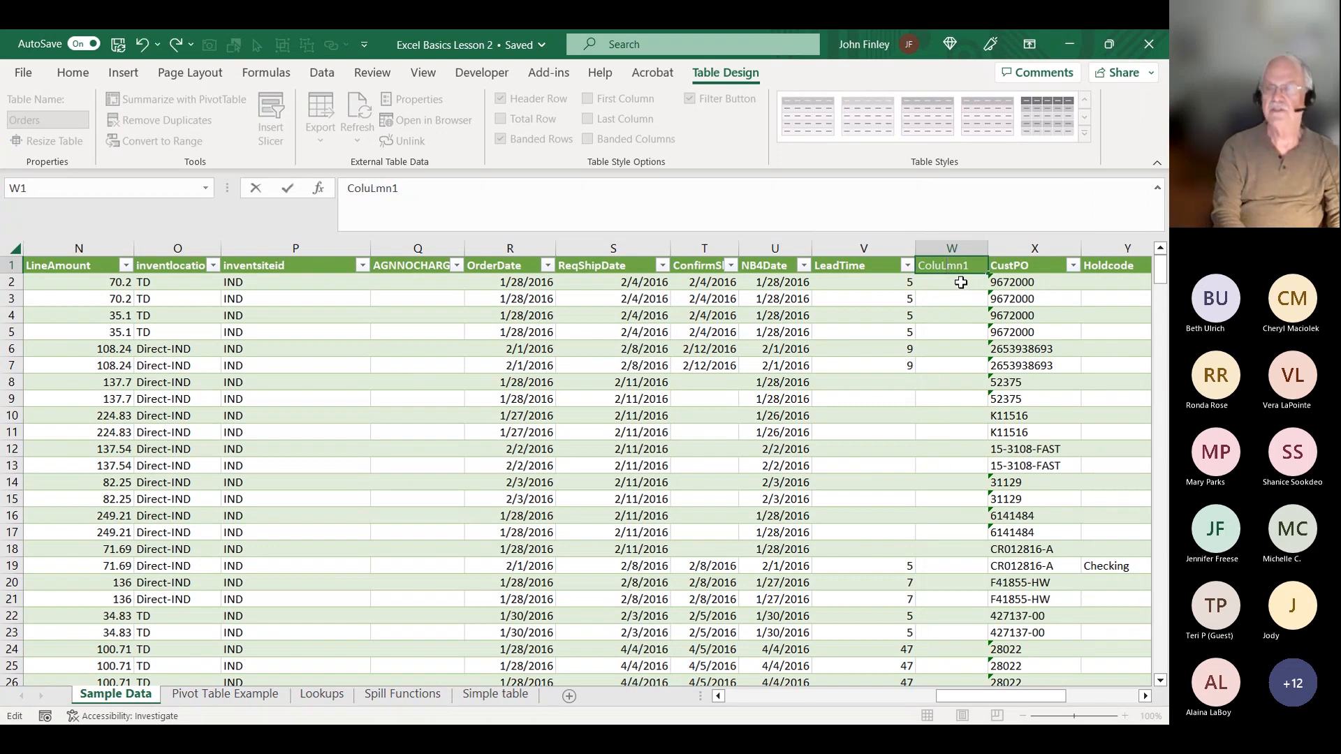
pyautogui.press('BackSpace')
pyautogui.press('BackSpace')
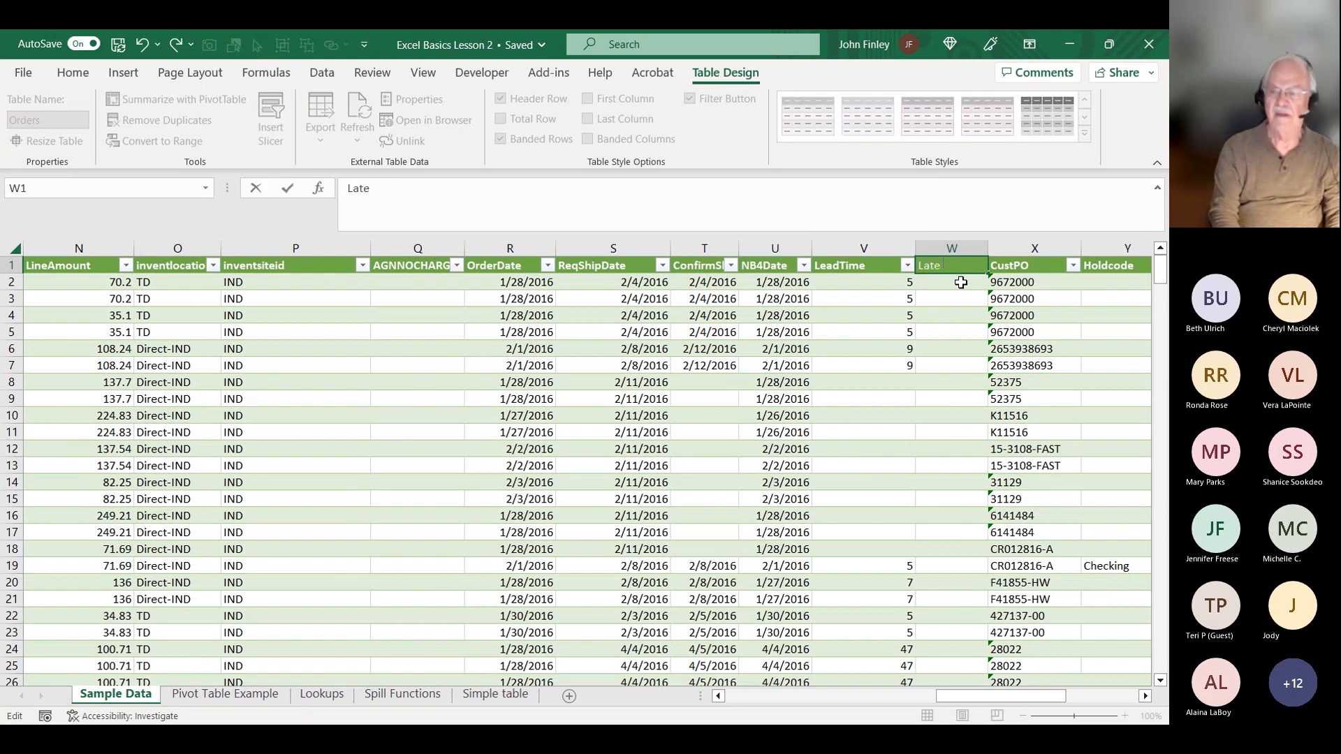
pyautogui.write('Late (Y?N')
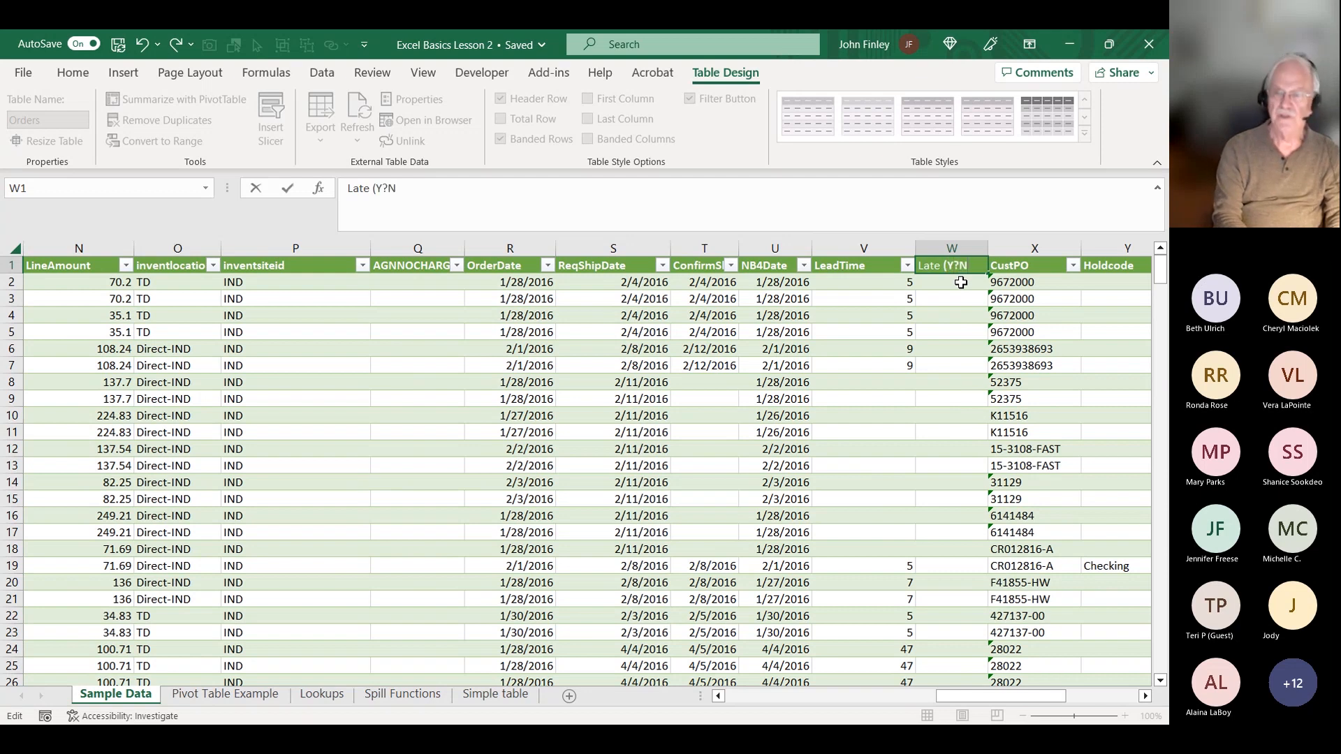
pyautogui.press('BackSpace')
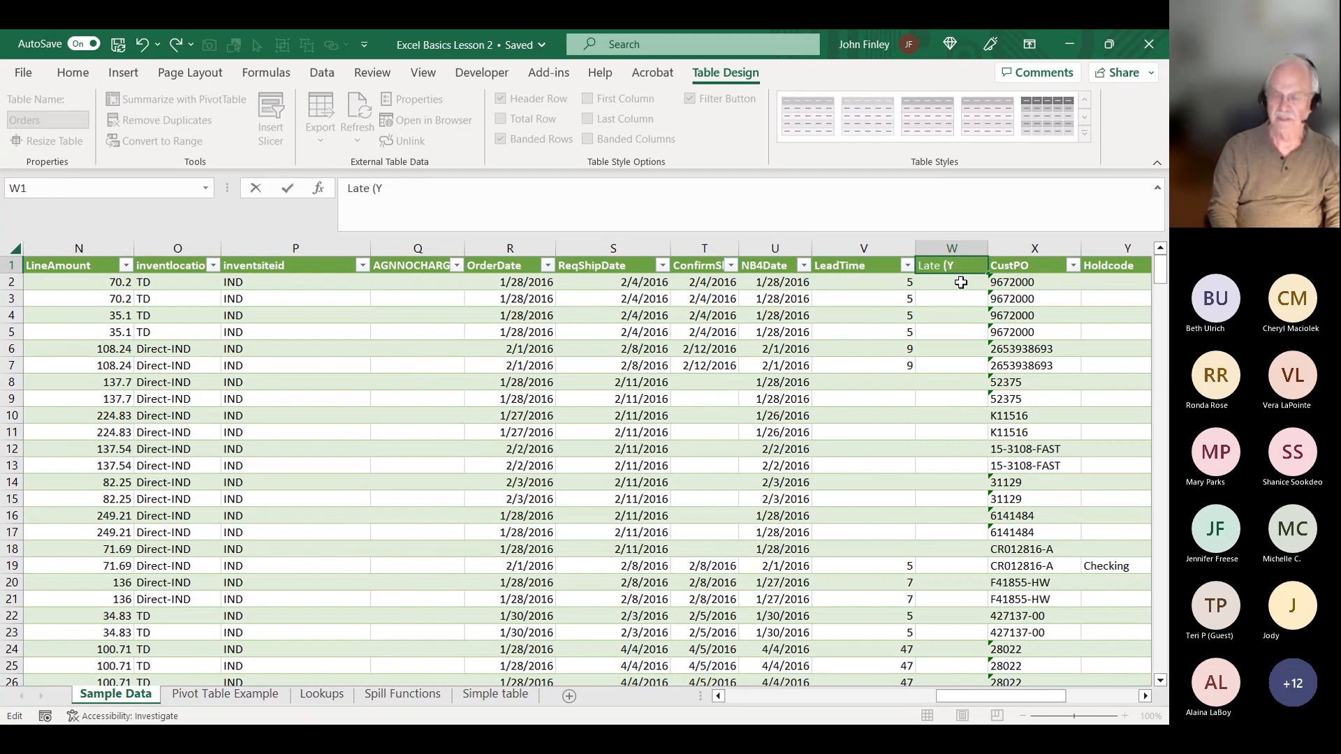
pyautogui.write('/N')
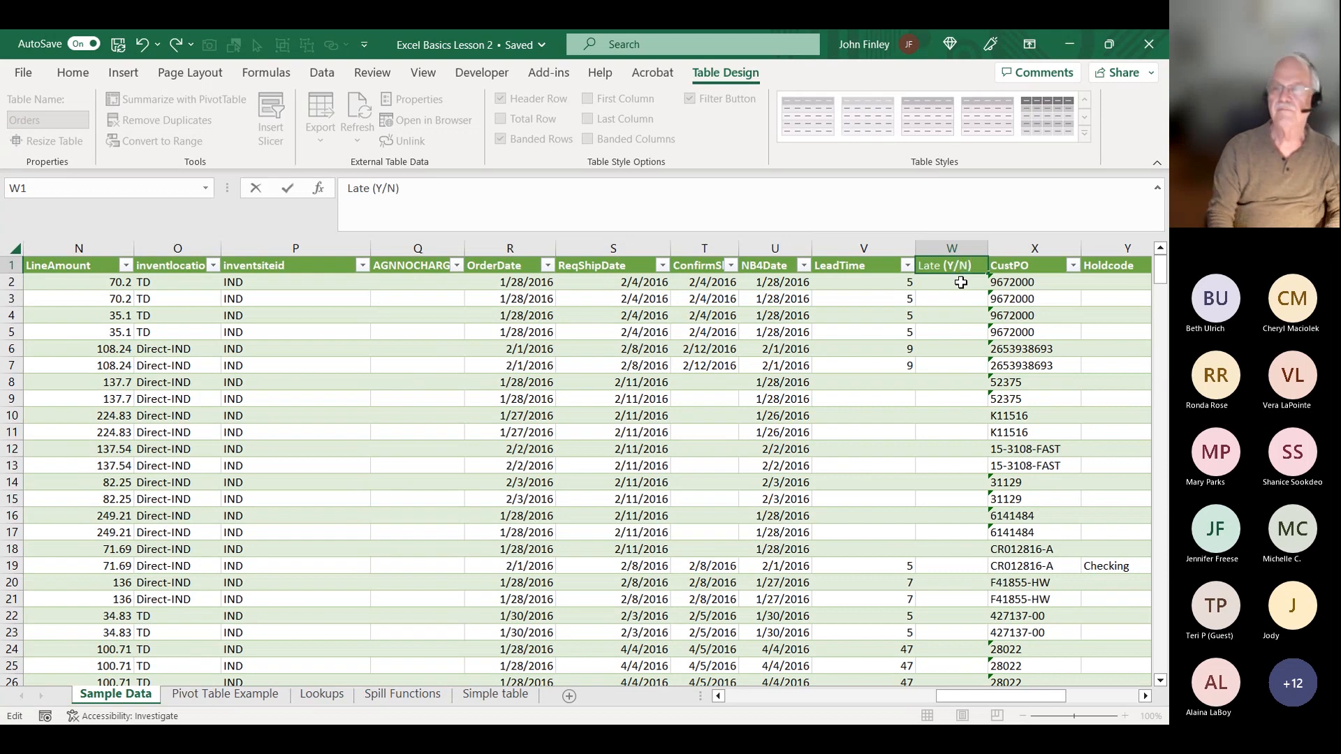
pyautogui.press('Return')
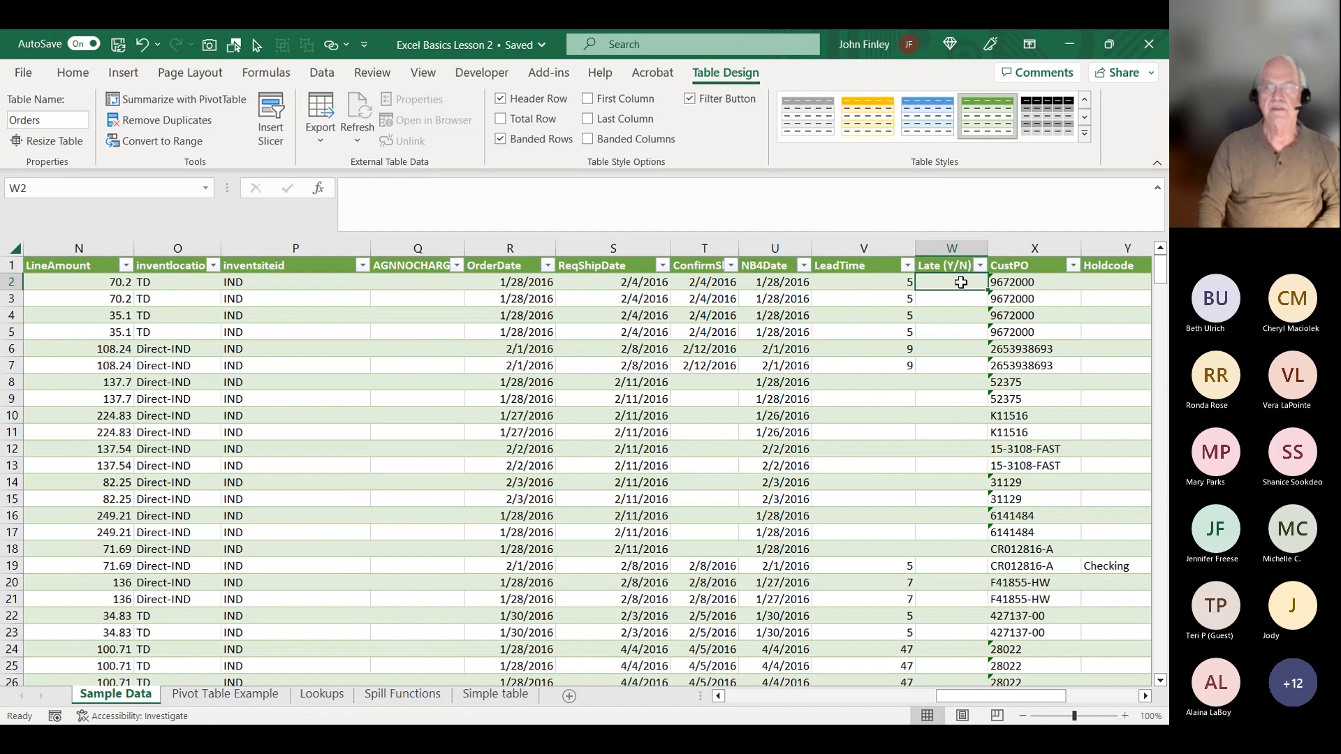
# Examine the ReqShipDate, ConfirmShipDate and NB4Date values in the first rows of the Orders table.
pyautogui.press('Left')
pyautogui.press('Left')
pyautogui.press('Left')
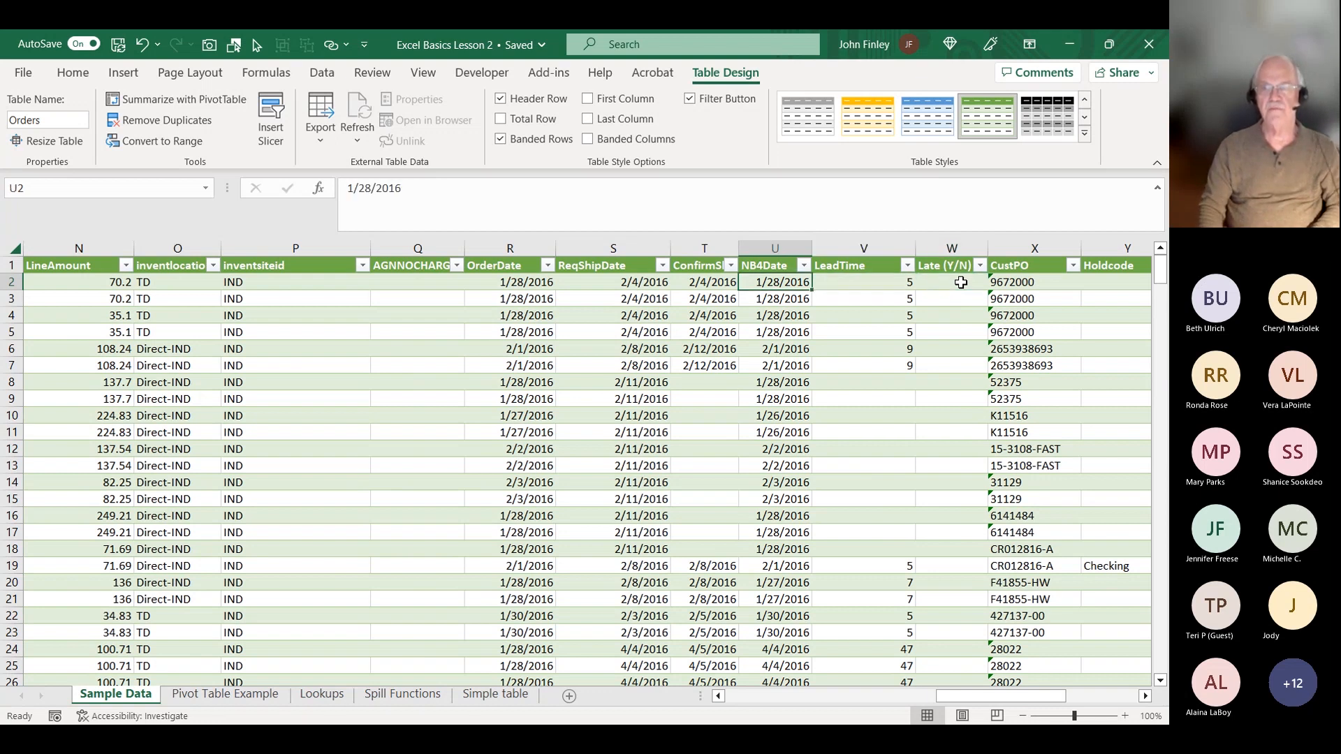
pyautogui.press('Down')
pyautogui.press('Down')
pyautogui.press('Down')
pyautogui.press('Up')
pyautogui.press('Up')
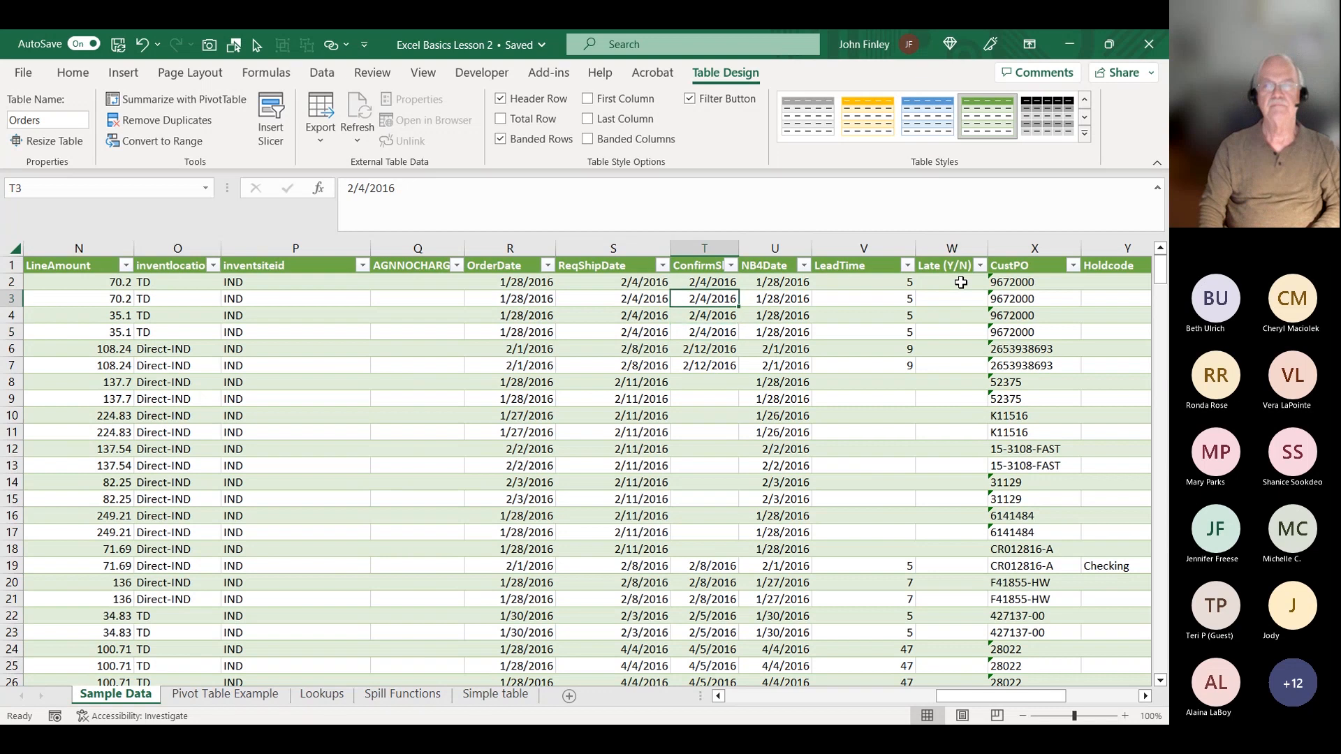
pyautogui.press('Left')
pyautogui.press('Up')
pyautogui.press('Right')
pyautogui.press('Right')
pyautogui.press('Right')
pyautogui.press('Right')
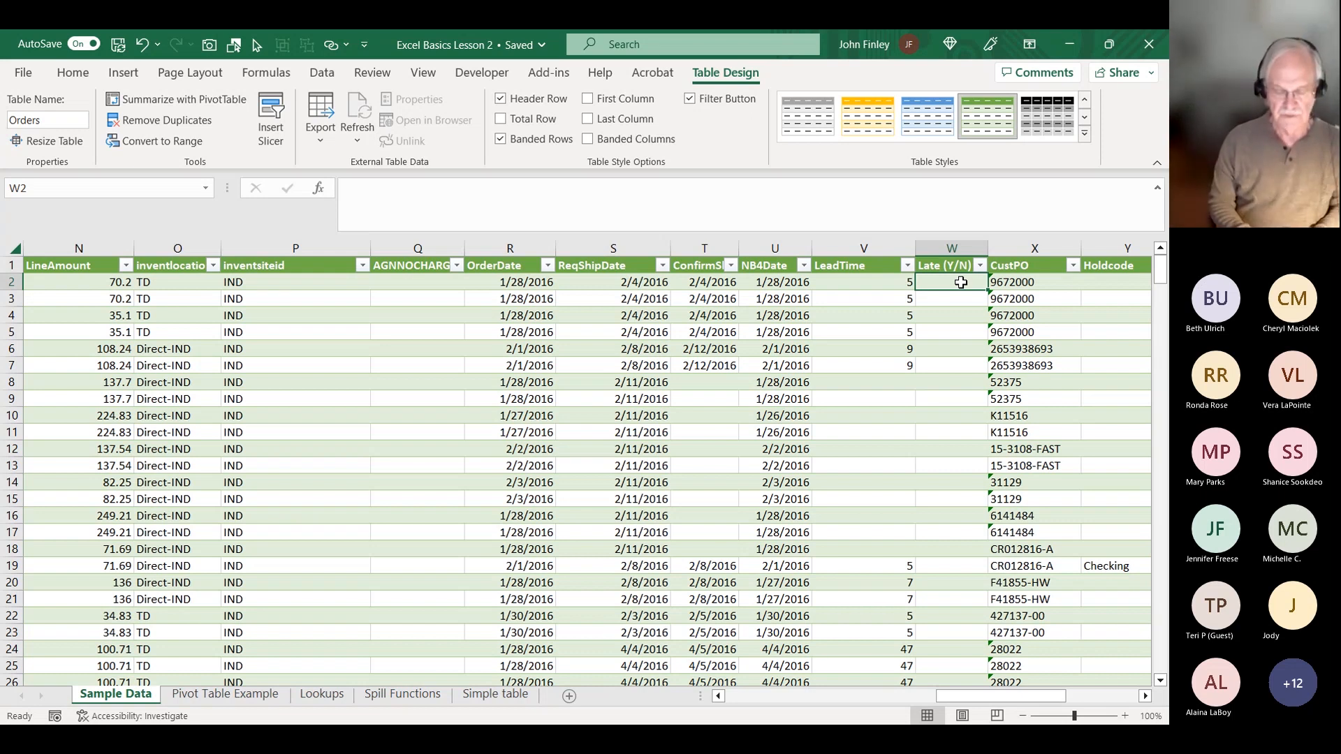
pyautogui.write('=')
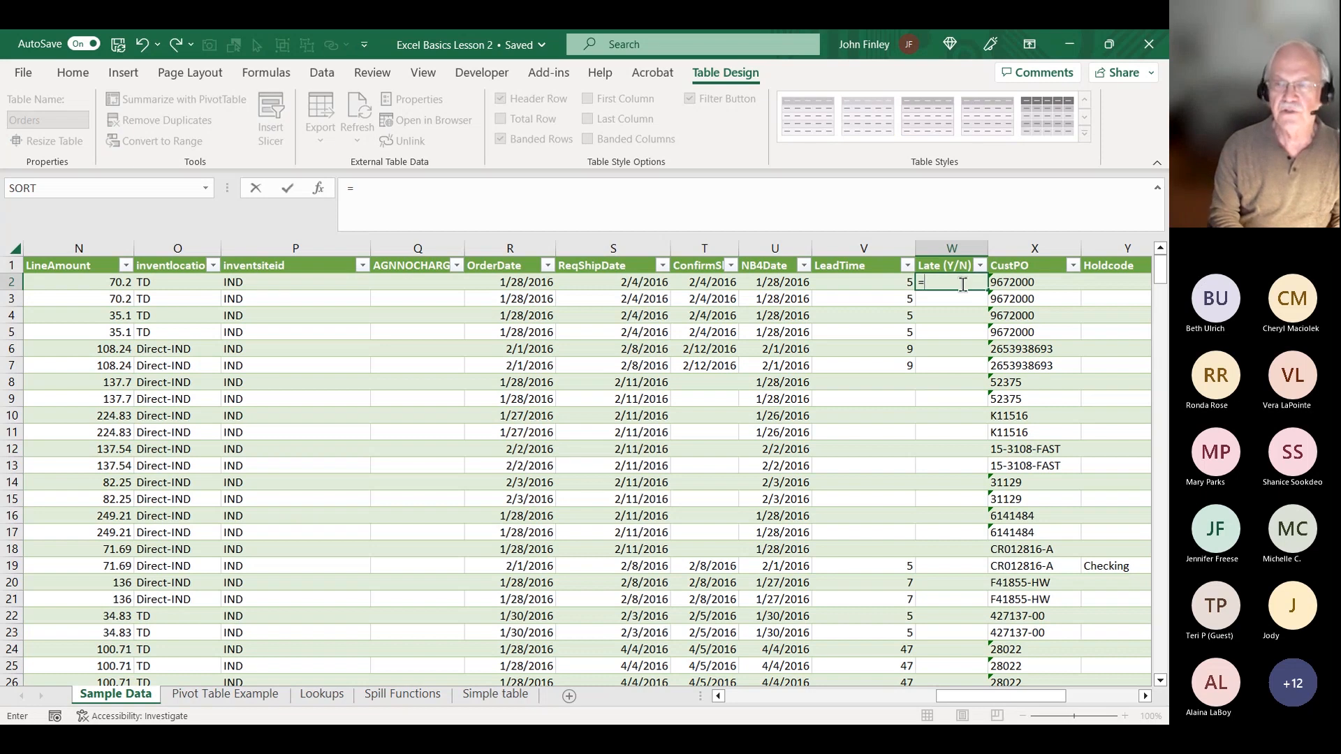
pyautogui.write('if')
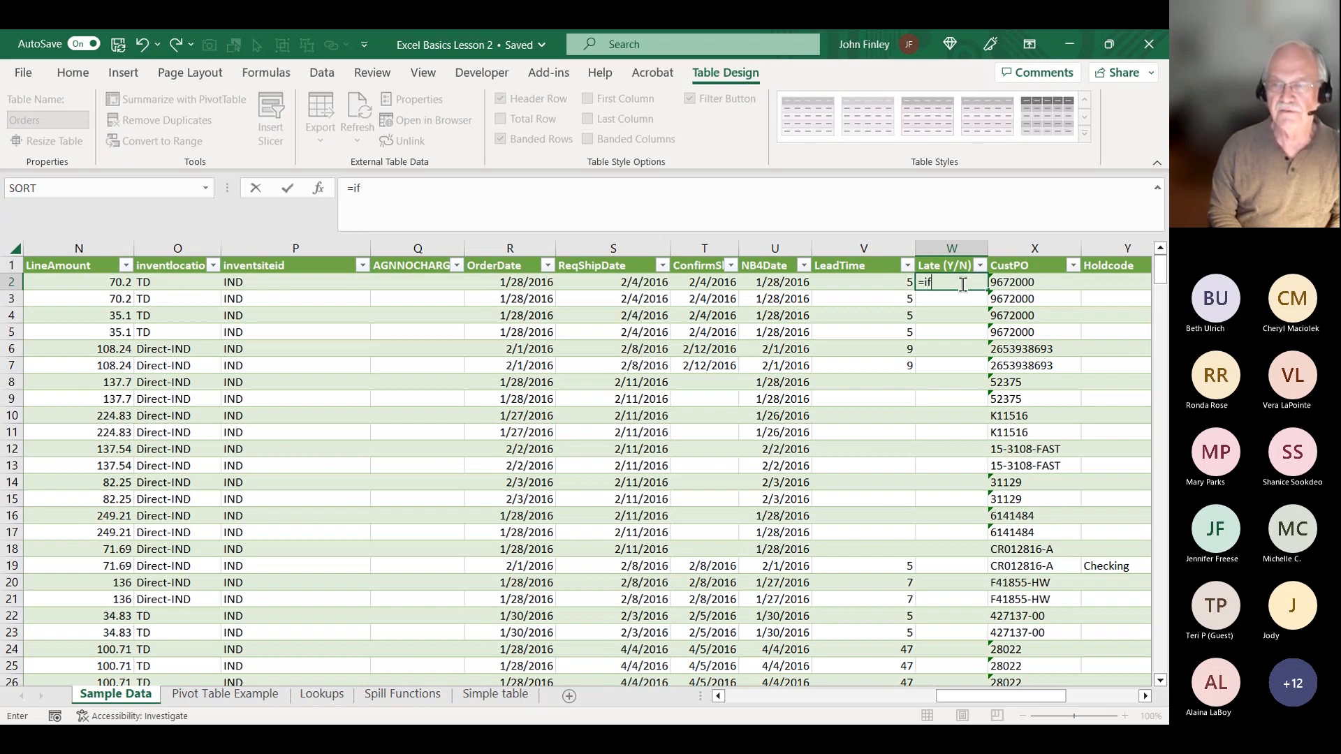
pyautogui.write('(')
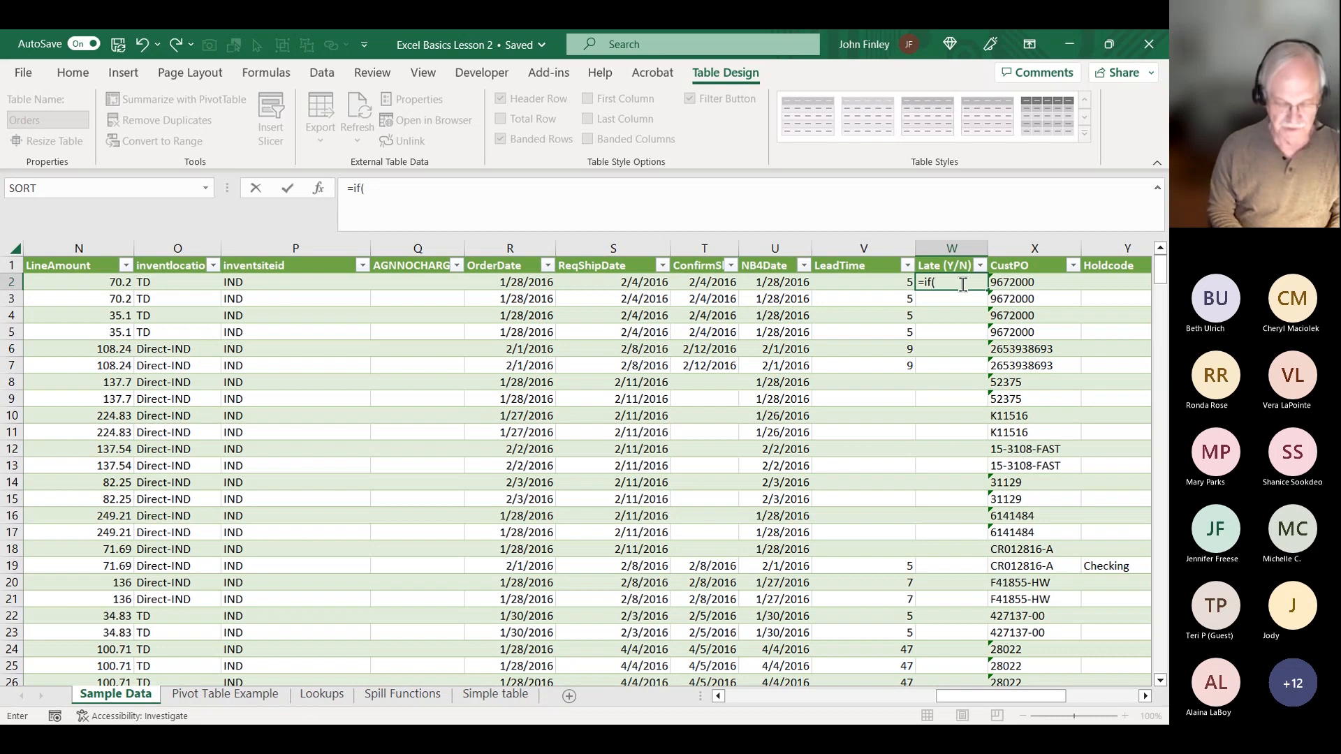
pyautogui.write('O')
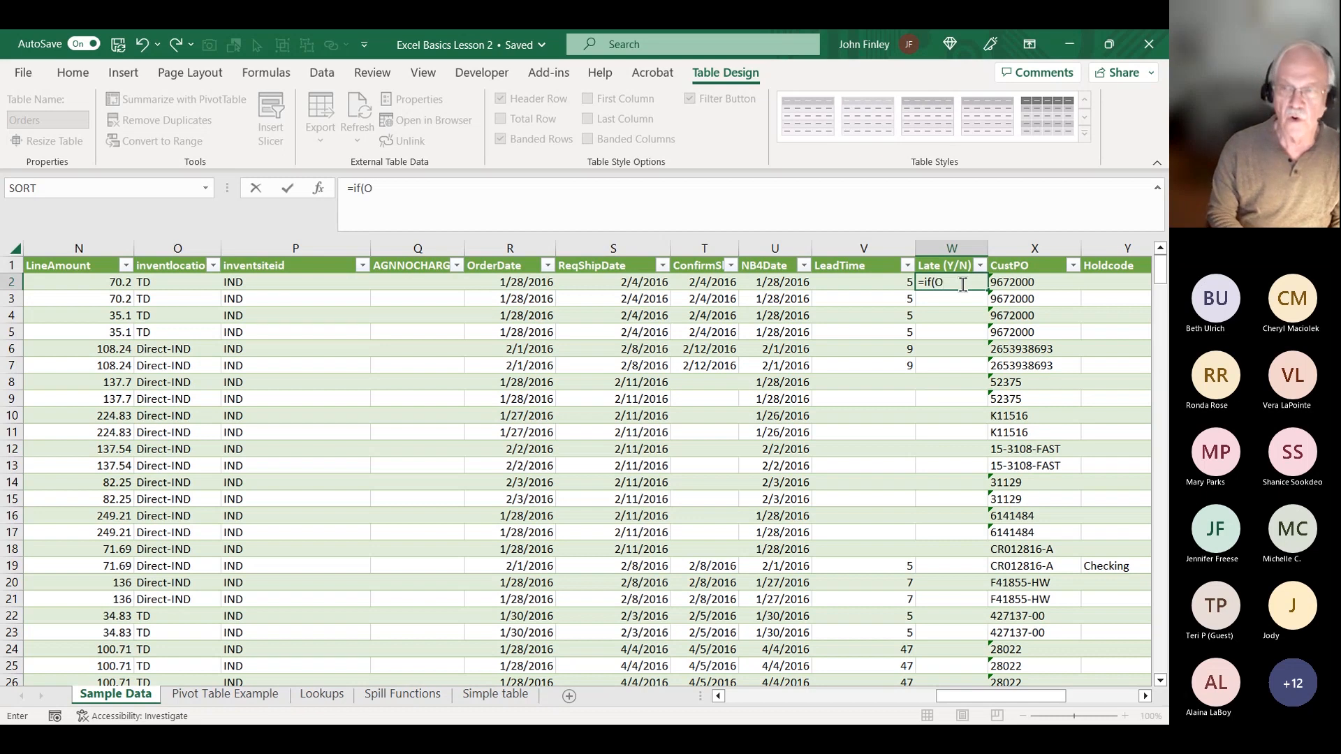
pyautogui.write('t')
pyautogui.press('BackSpace')
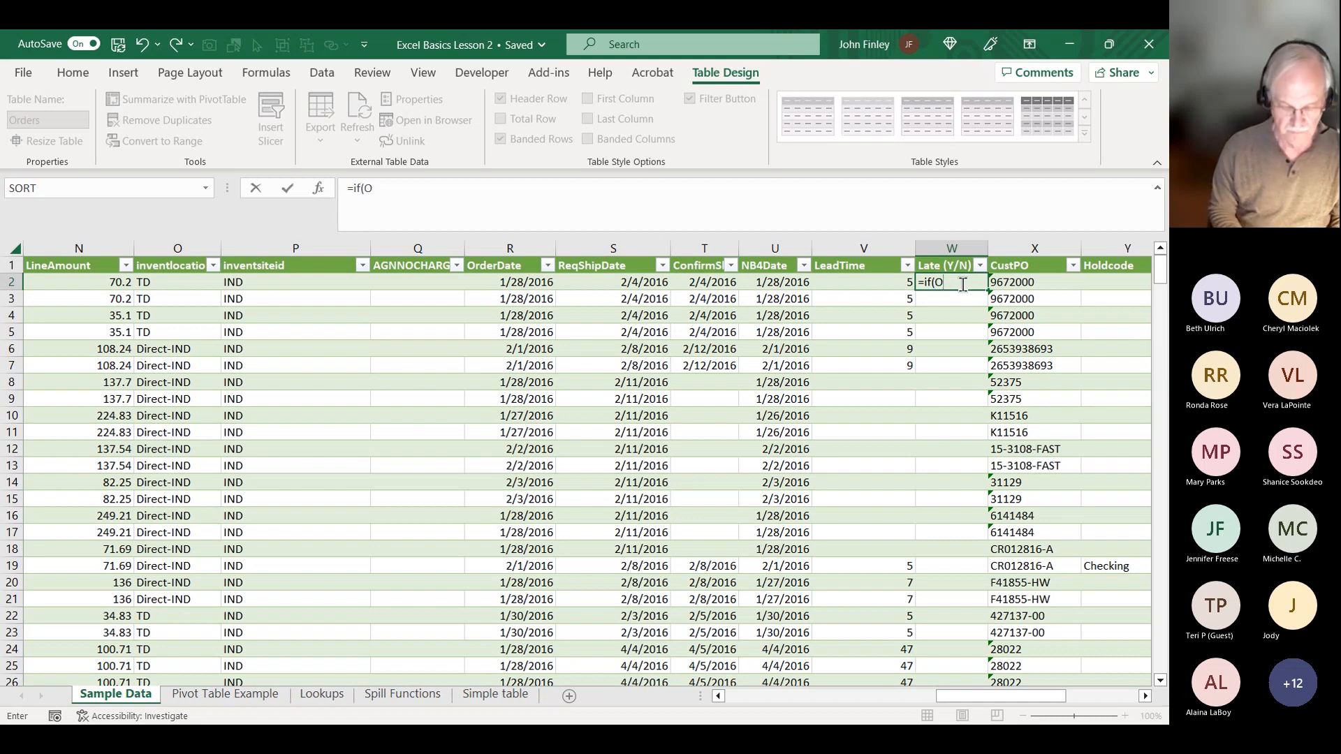
pyautogui.write('r(')
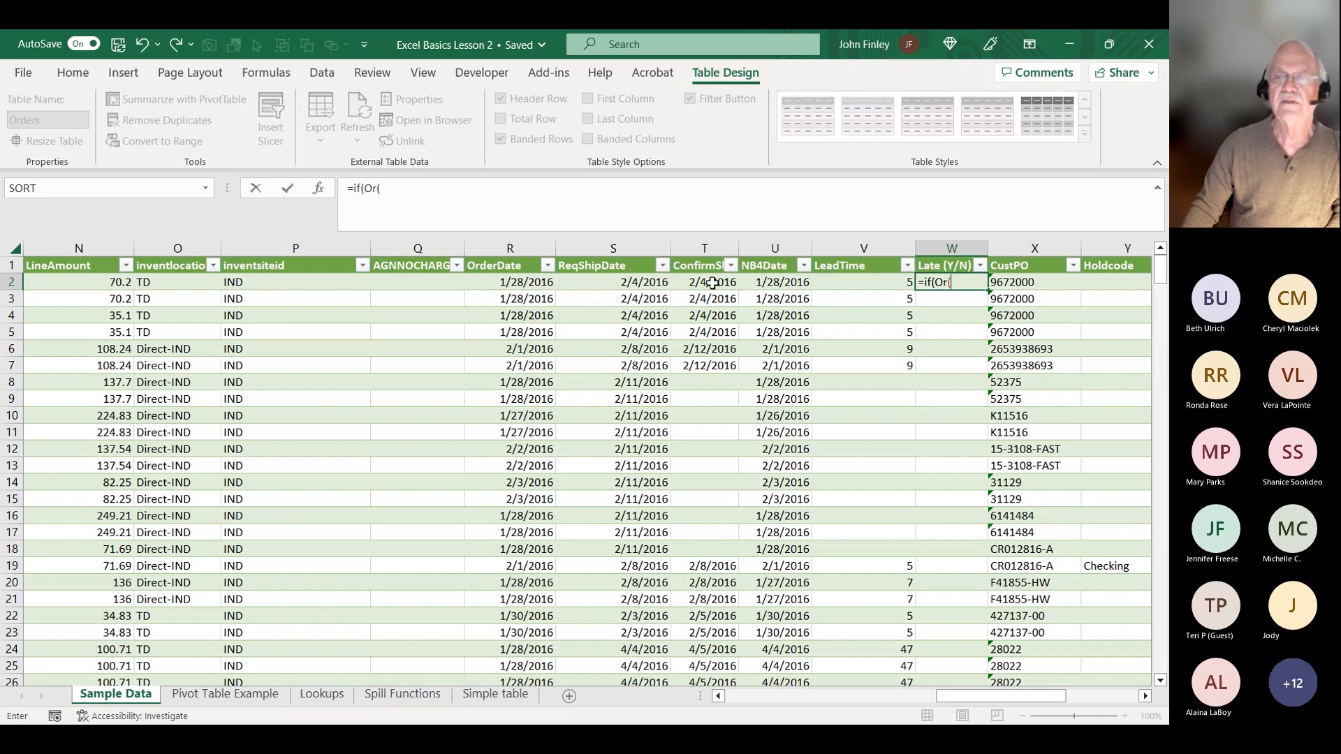
pyautogui.click(712, 282)
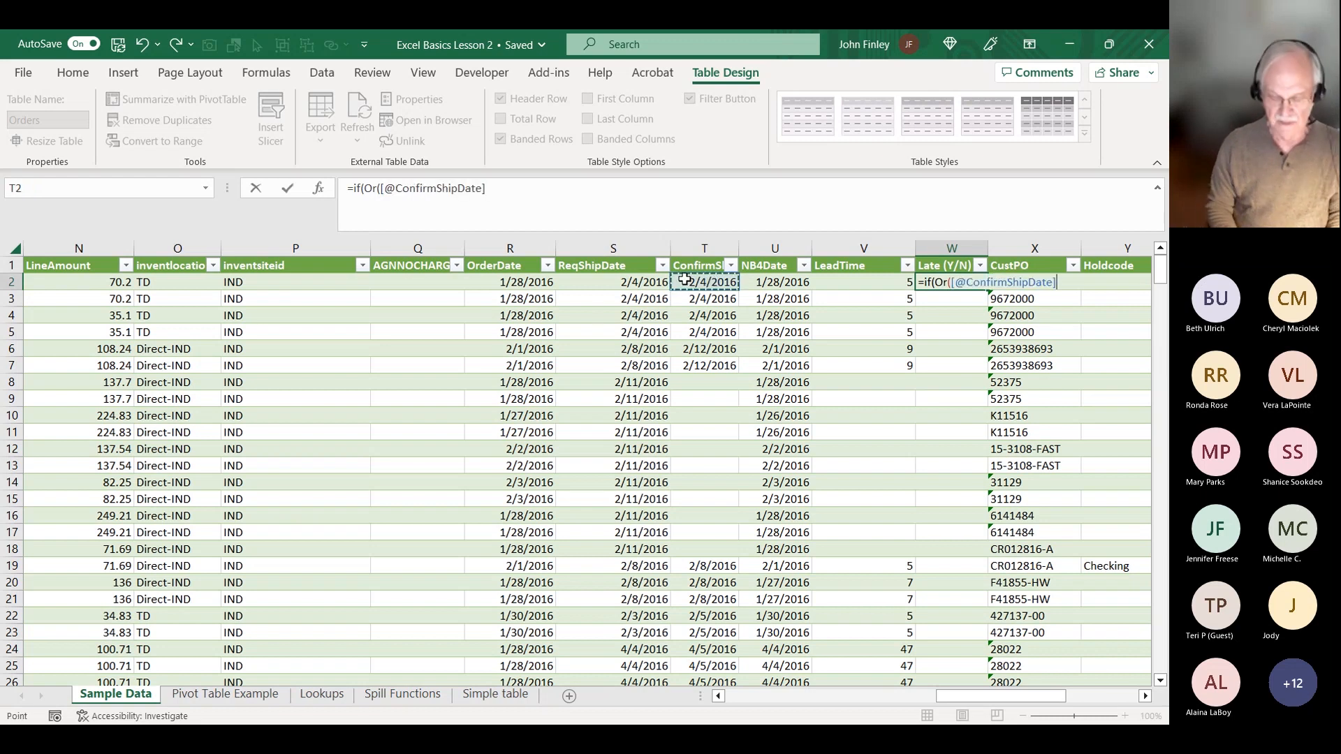
pyautogui.write('>')
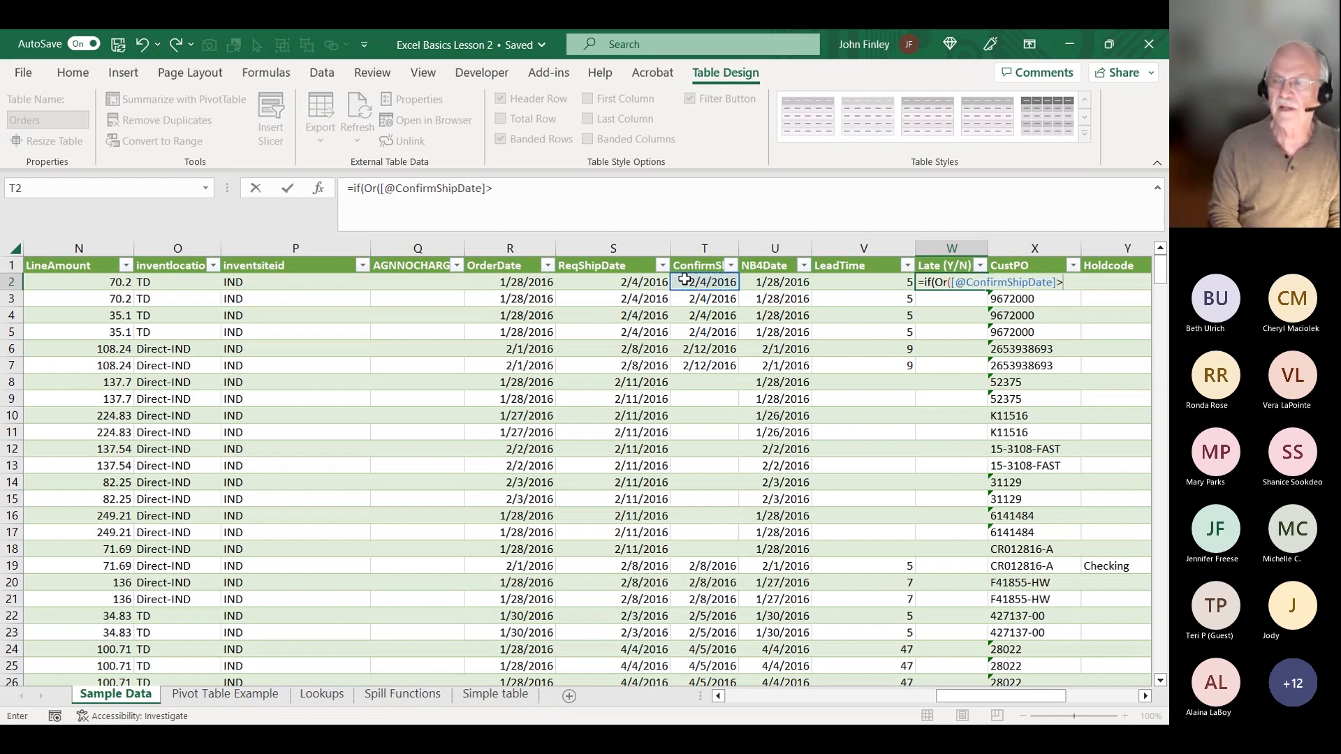
pyautogui.press('Left')
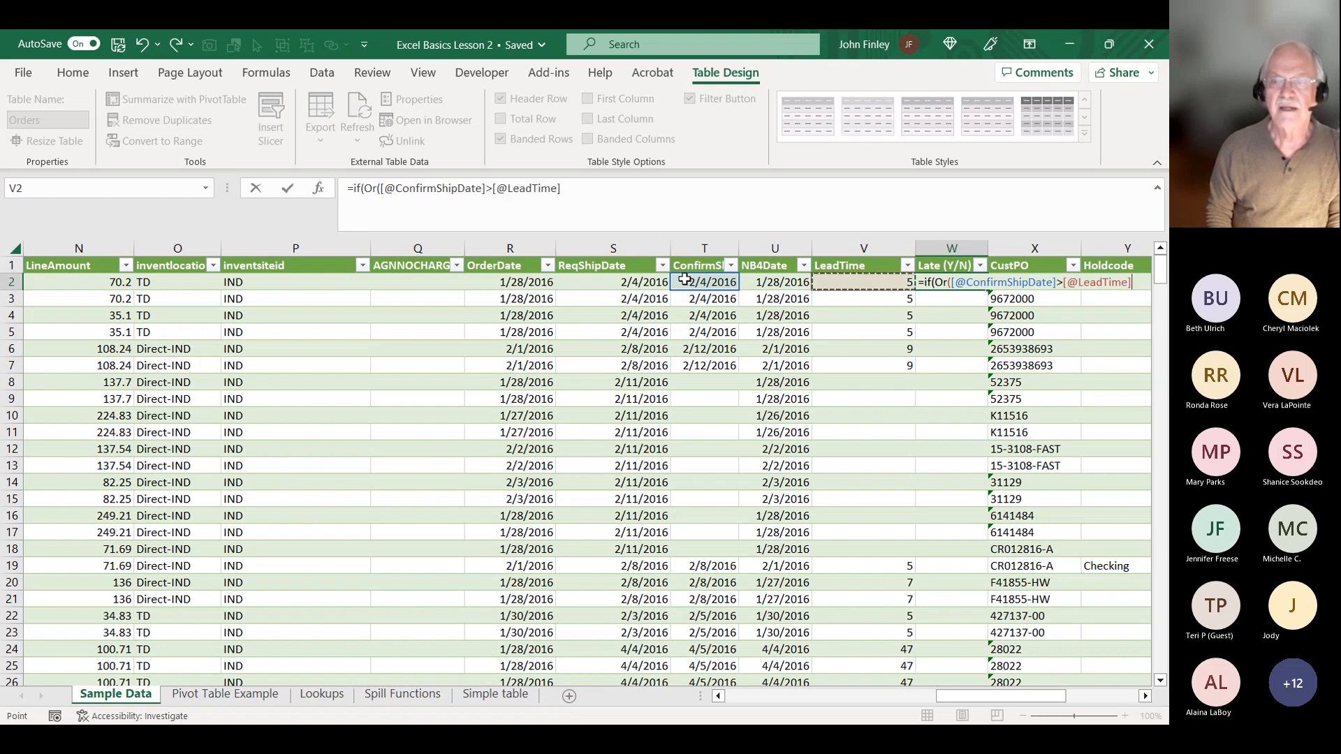
pyautogui.press('Left')
pyautogui.press('Left')
pyautogui.press('Left')
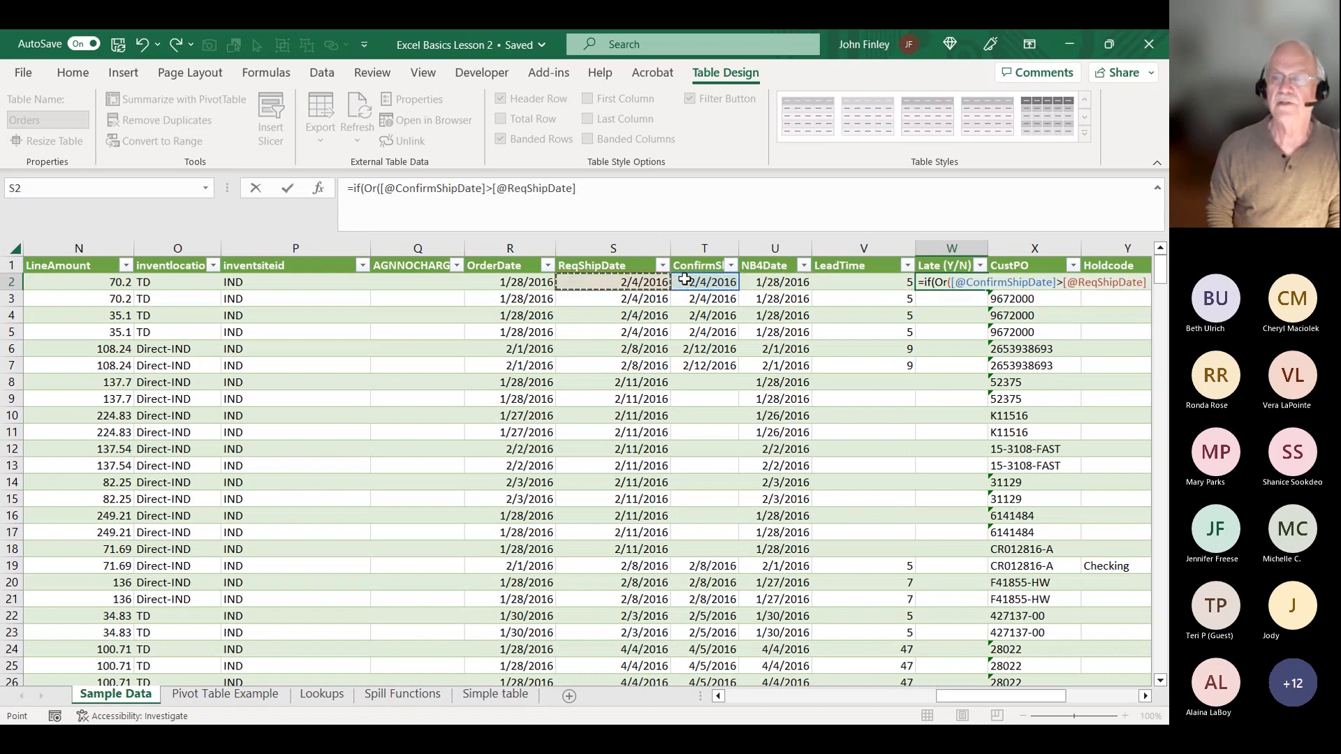
pyautogui.write(',')
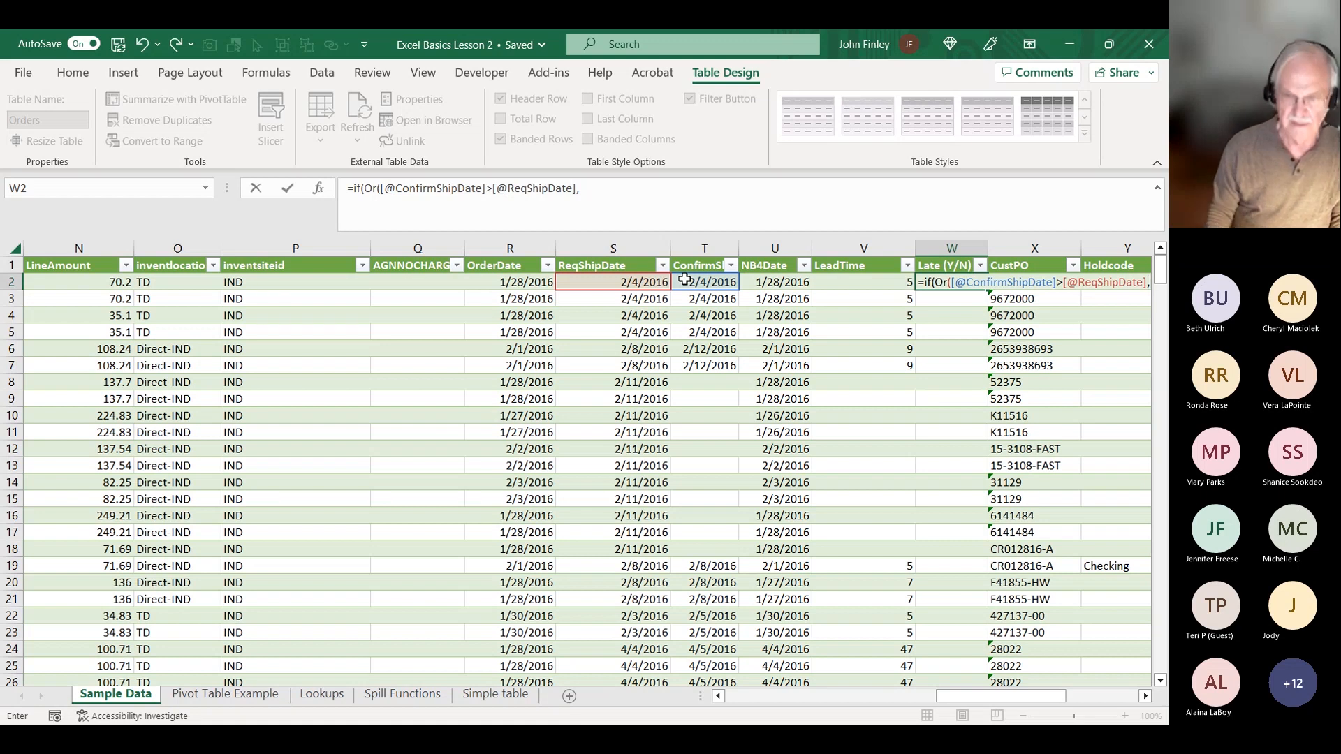
pyautogui.click(689, 287)
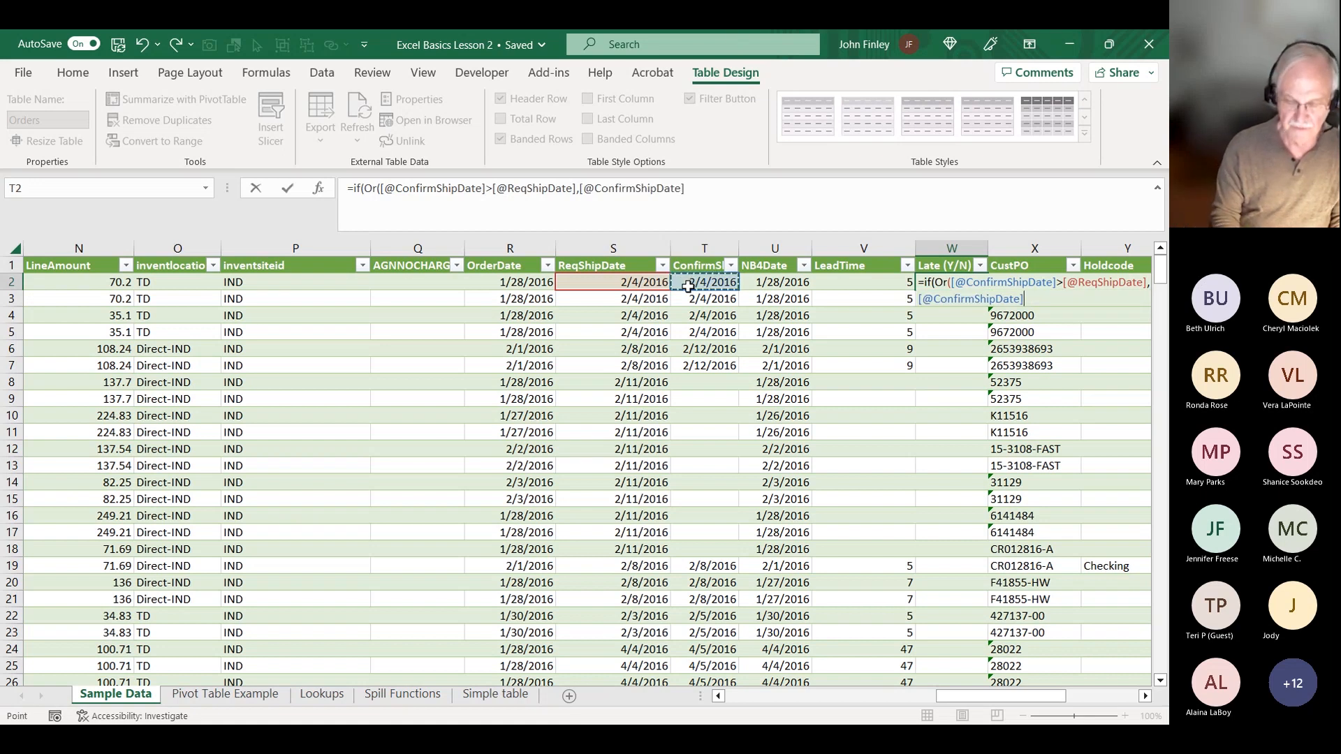
pyautogui.write('=""')
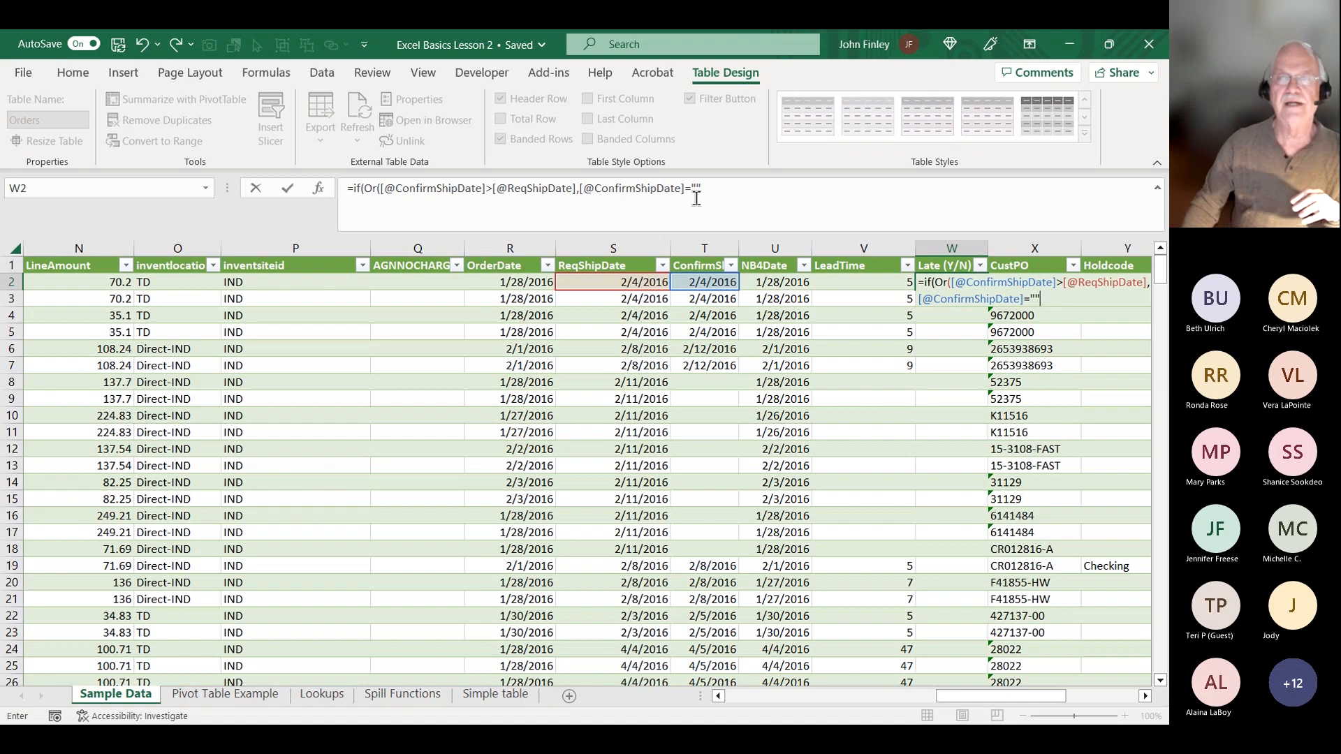
pyautogui.click(580, 189)
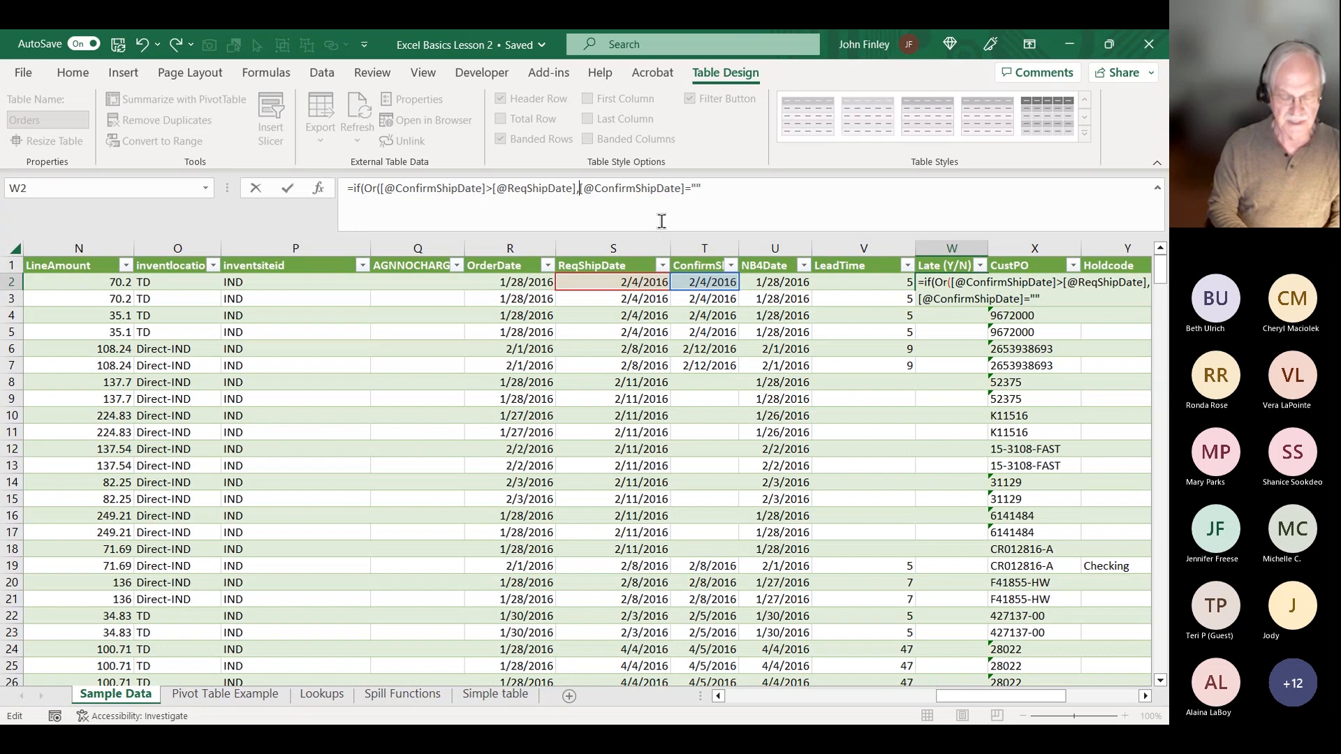
pyautogui.write('AND')
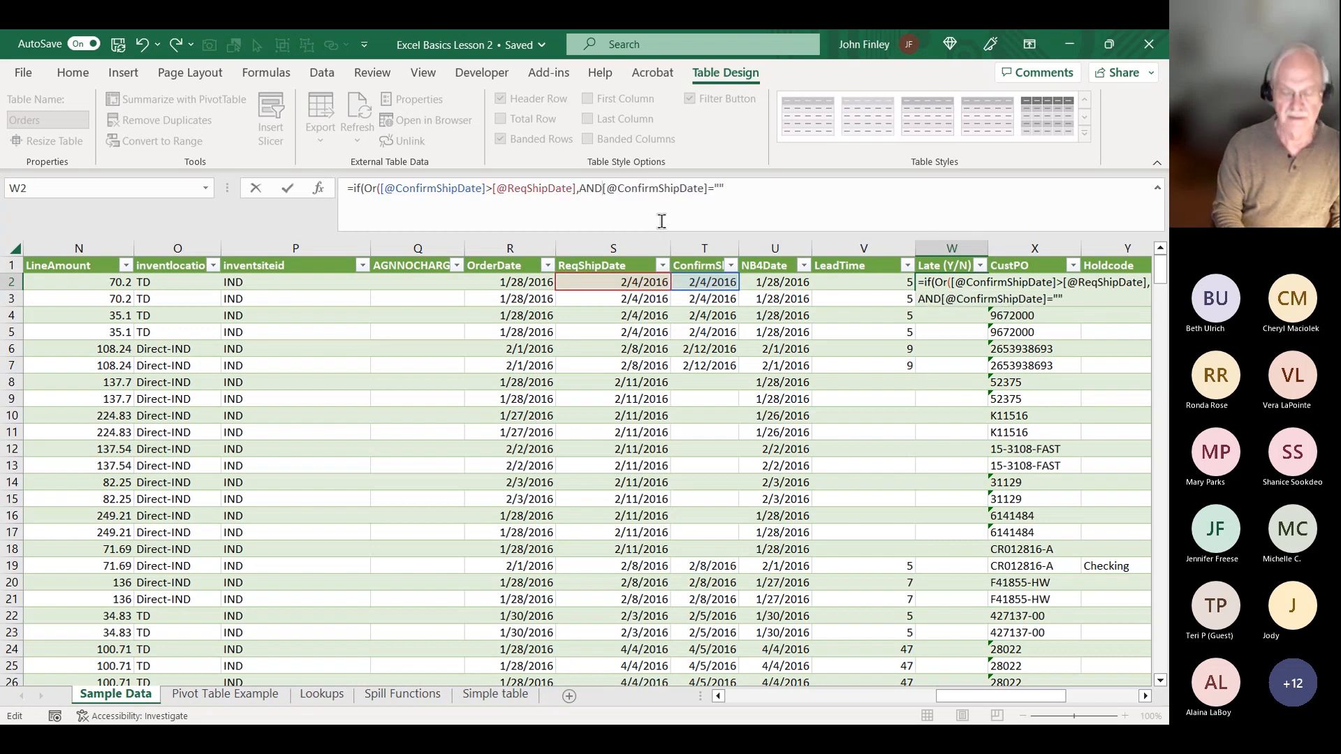
pyautogui.write('(')
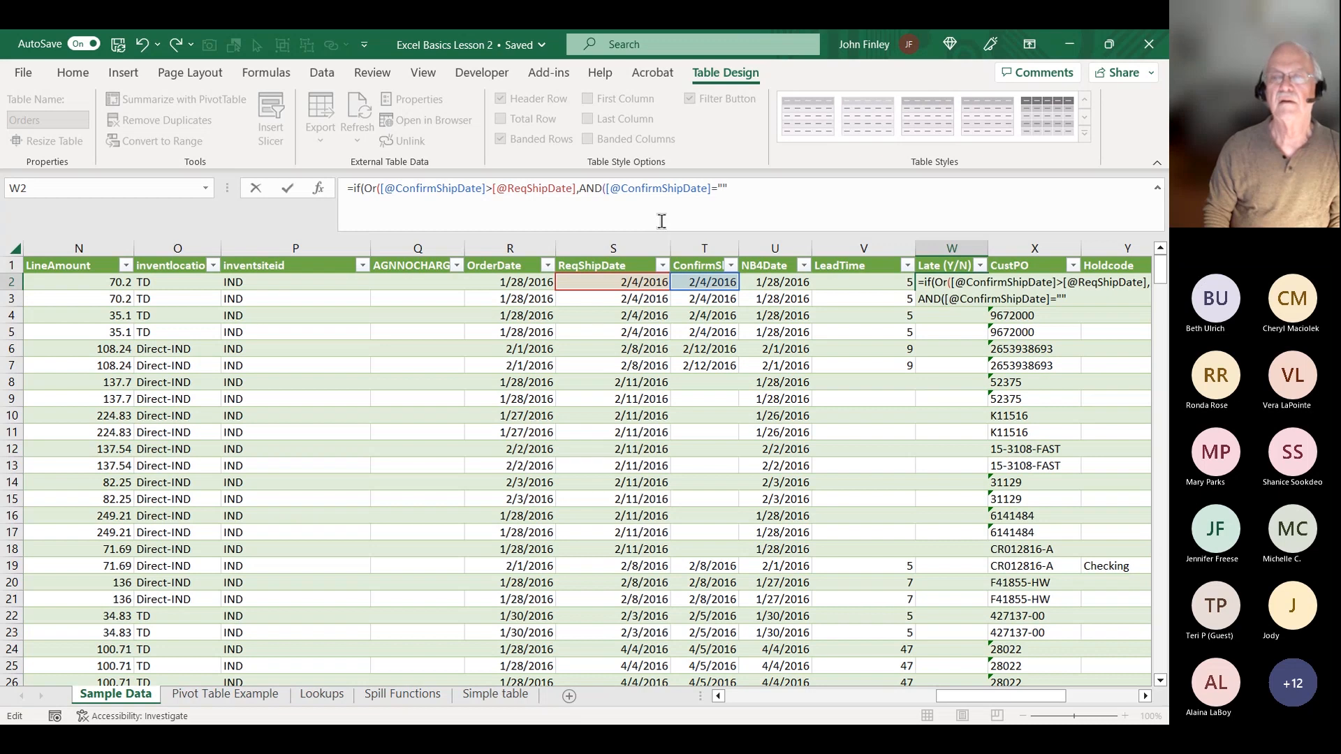
pyautogui.write(',')
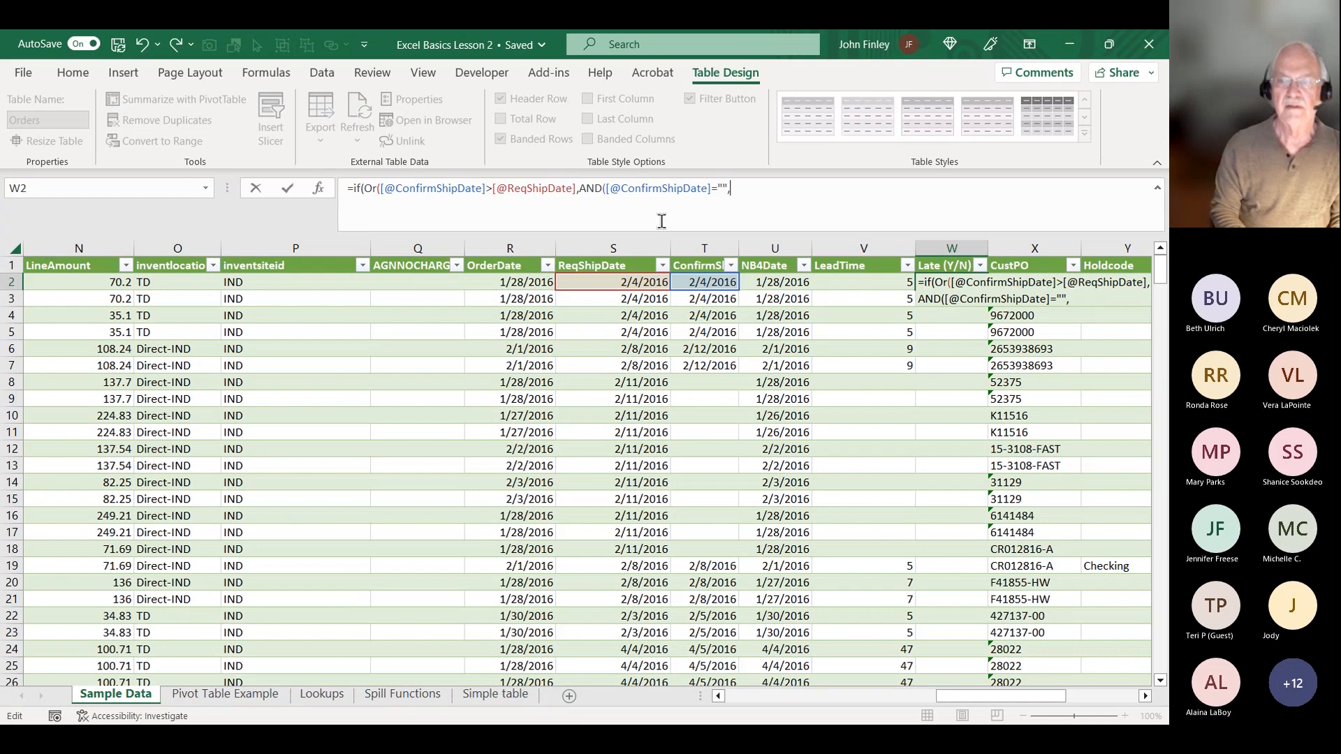
pyautogui.write('Tod')
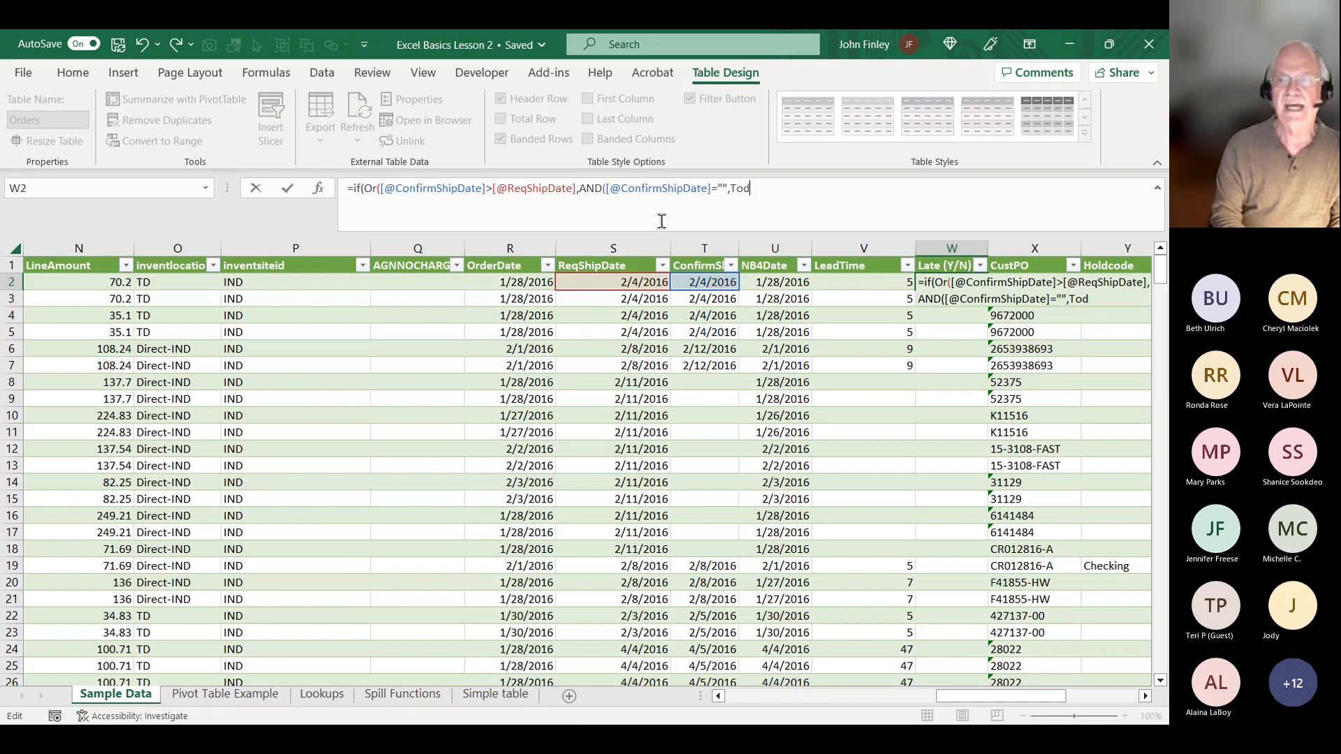
pyautogui.write('ay()')
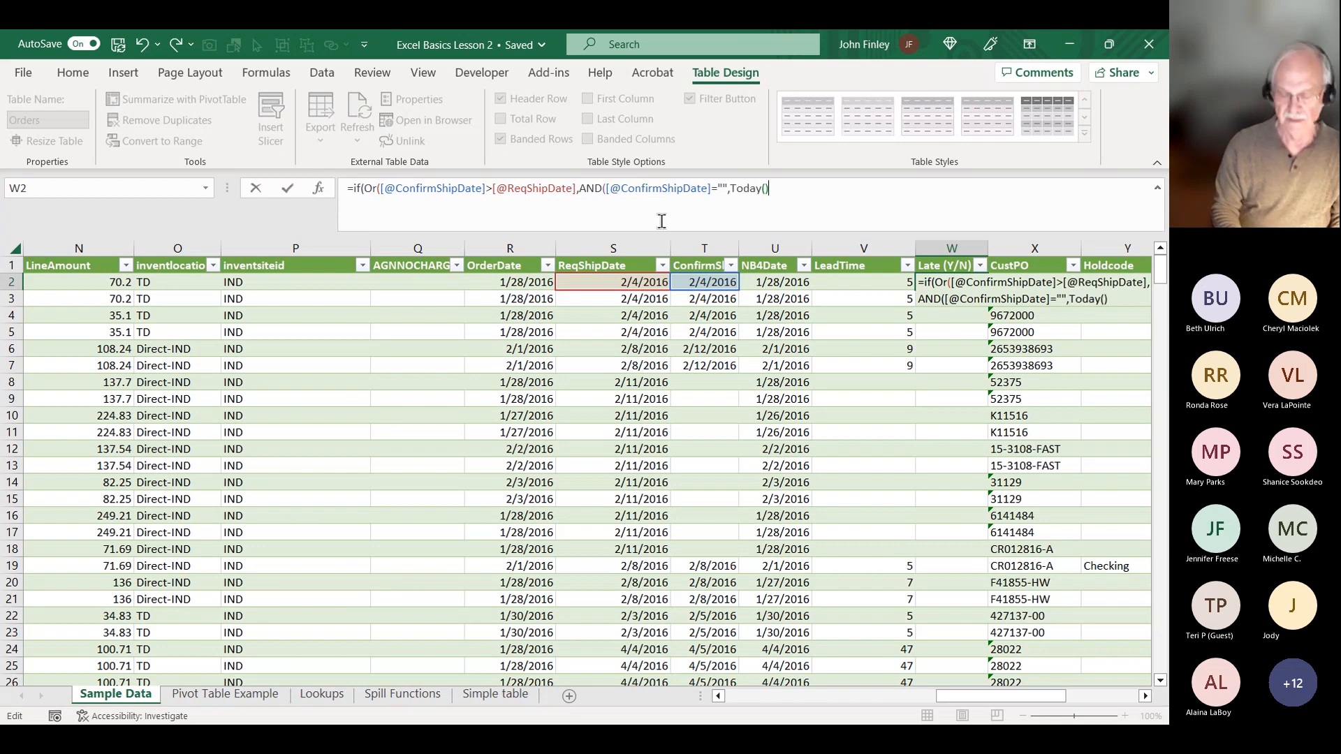
pyautogui.write('>')
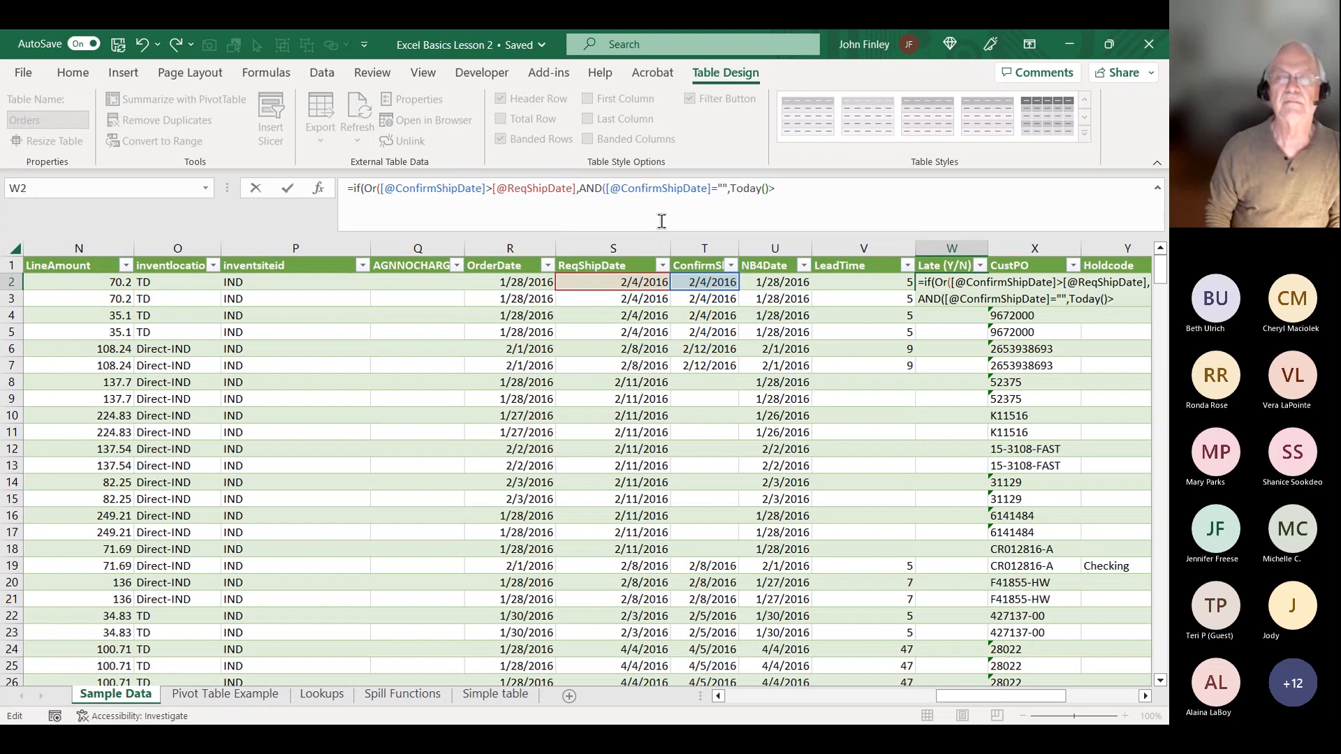
pyautogui.click(646, 282)
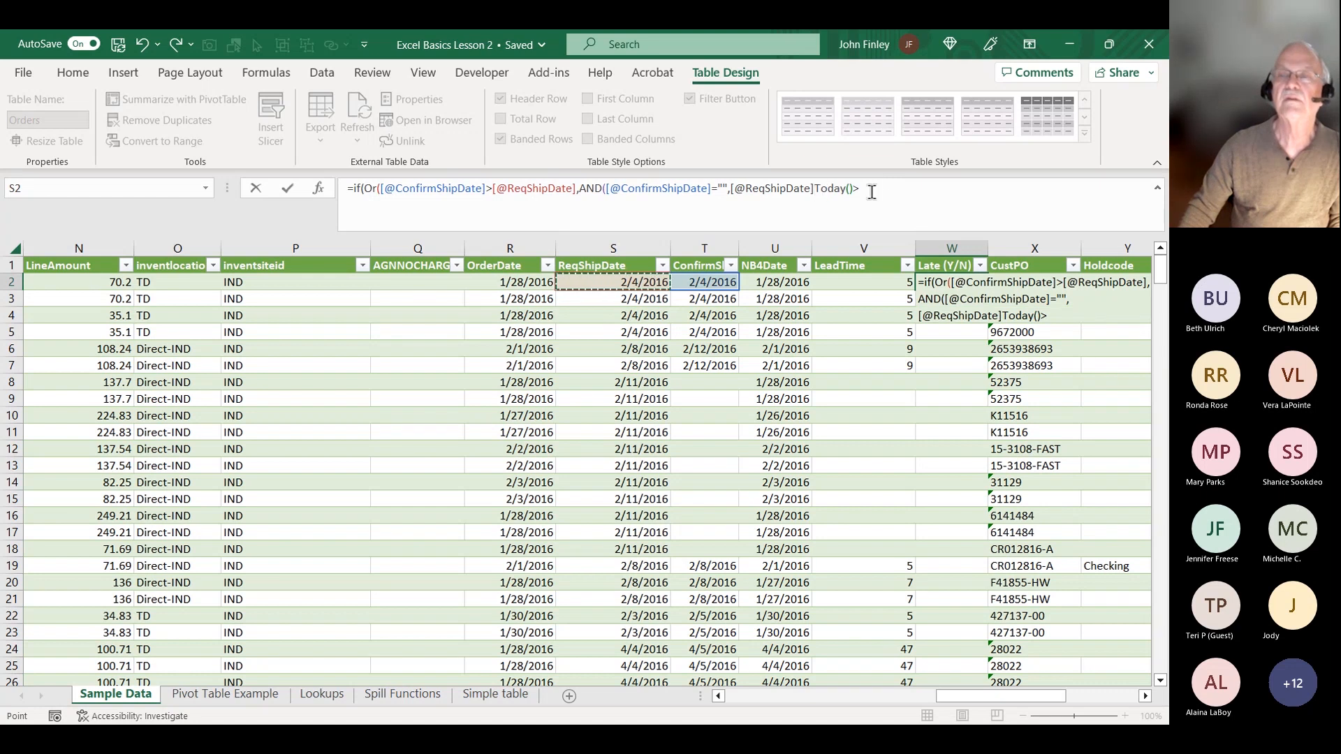
pyautogui.press('BackSpace')
pyautogui.press('BackSpace')
pyautogui.press('BackSpace')
pyautogui.press('BackSpace')
pyautogui.press('BackSpace')
pyautogui.press('BackSpace')
pyautogui.press('BackSpace')
pyautogui.press('BackSpace')
pyautogui.press('BackSpace')
pyautogui.press('BackSpace')
pyautogui.press('BackSpace')
pyautogui.press('BackSpace')
pyautogui.press('BackSpace')
pyautogui.press('BackSpace')
pyautogui.press('BackSpace')
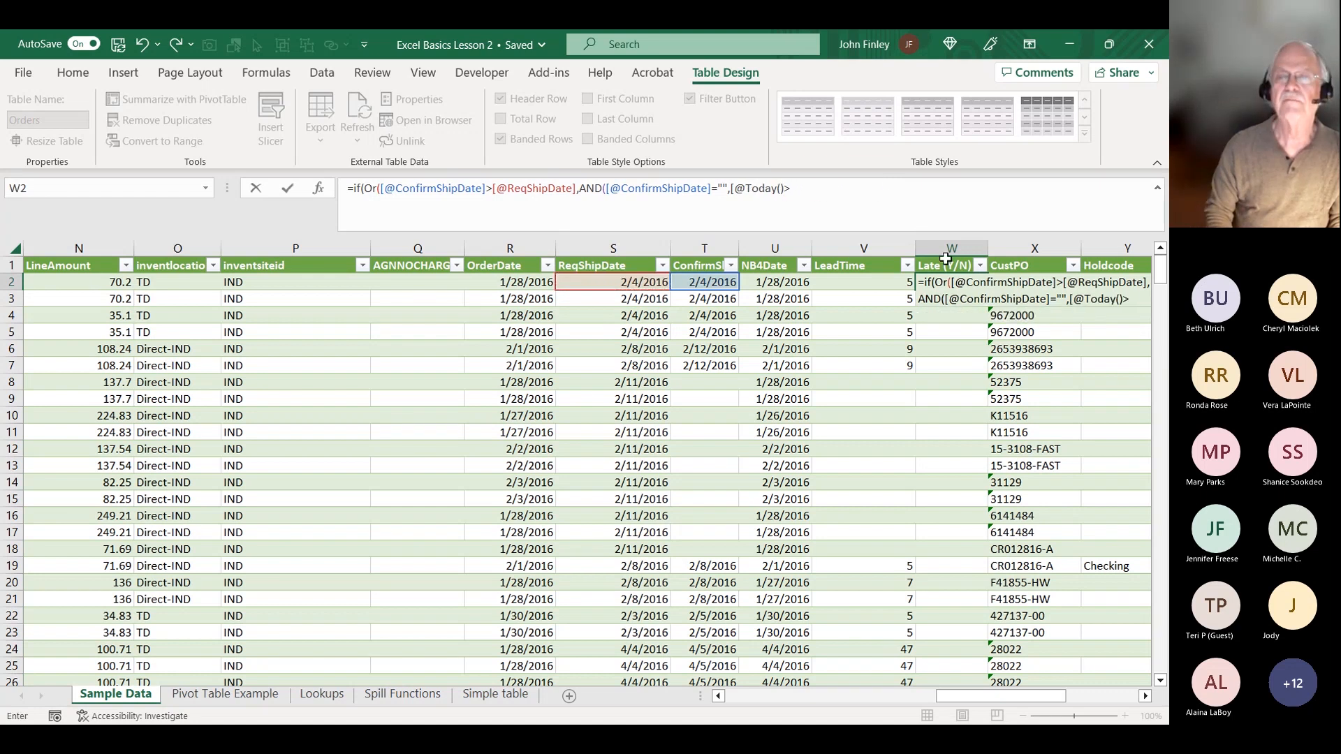
pyautogui.press('Return')
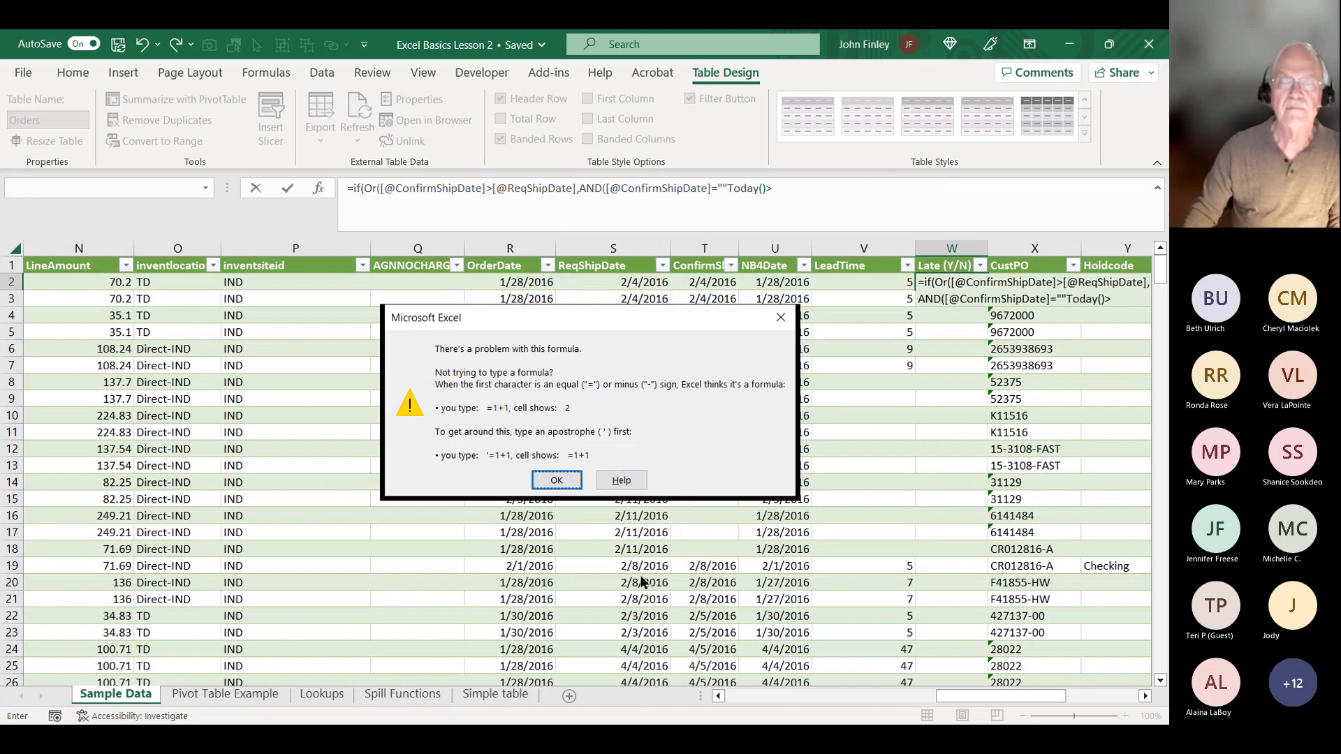
pyautogui.click(556, 480)
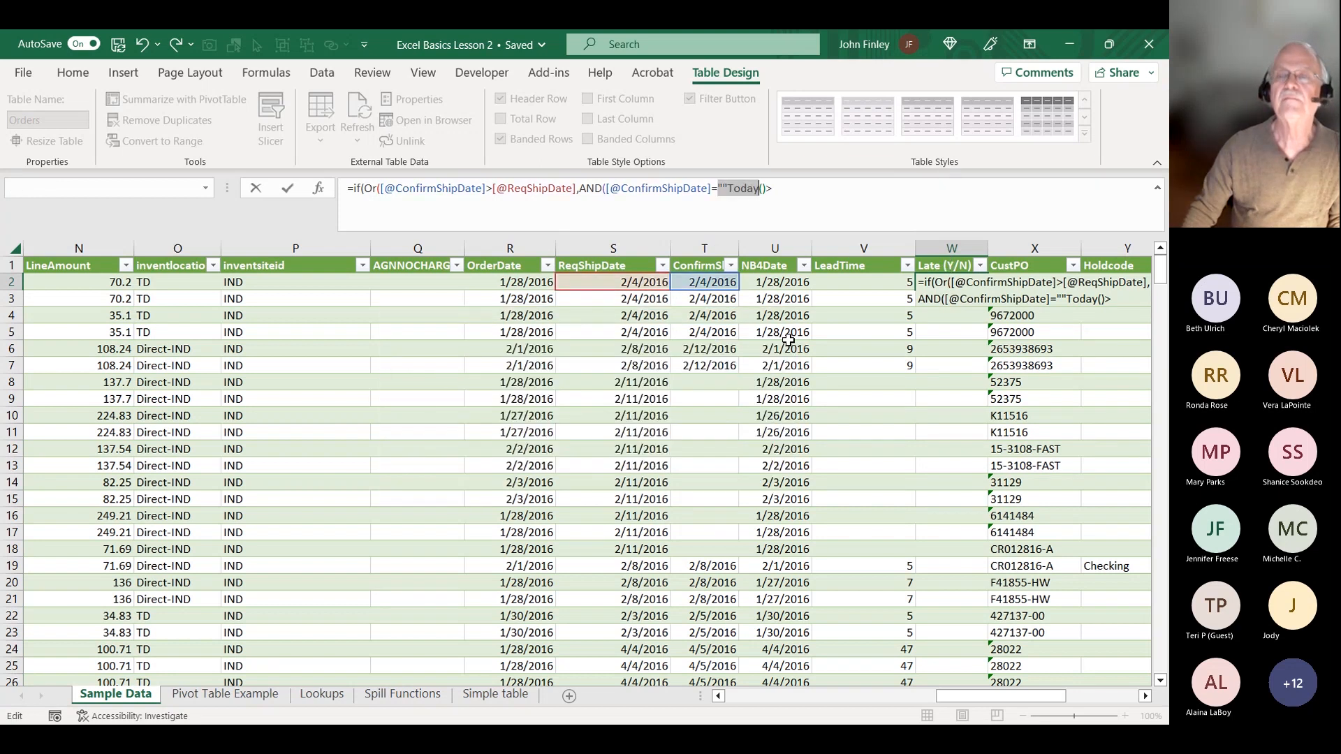
pyautogui.click(722, 183)
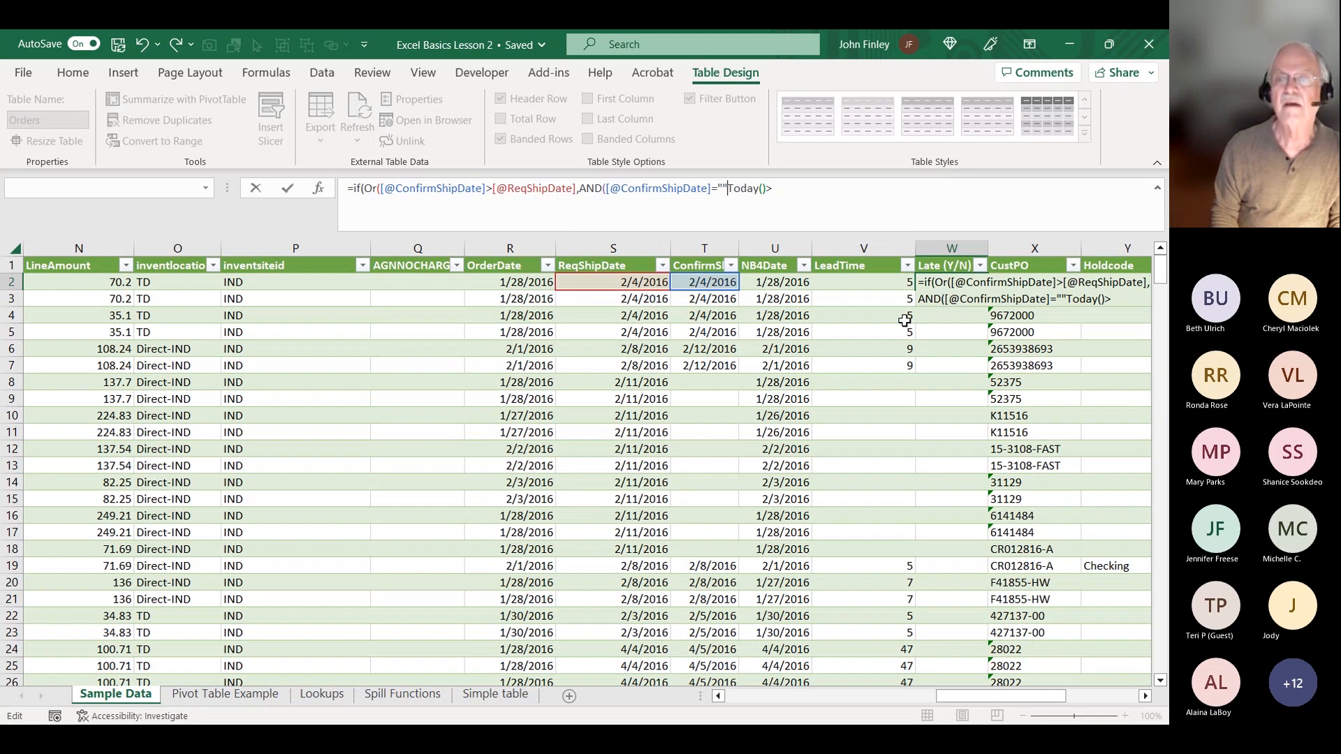
pyautogui.write(',')
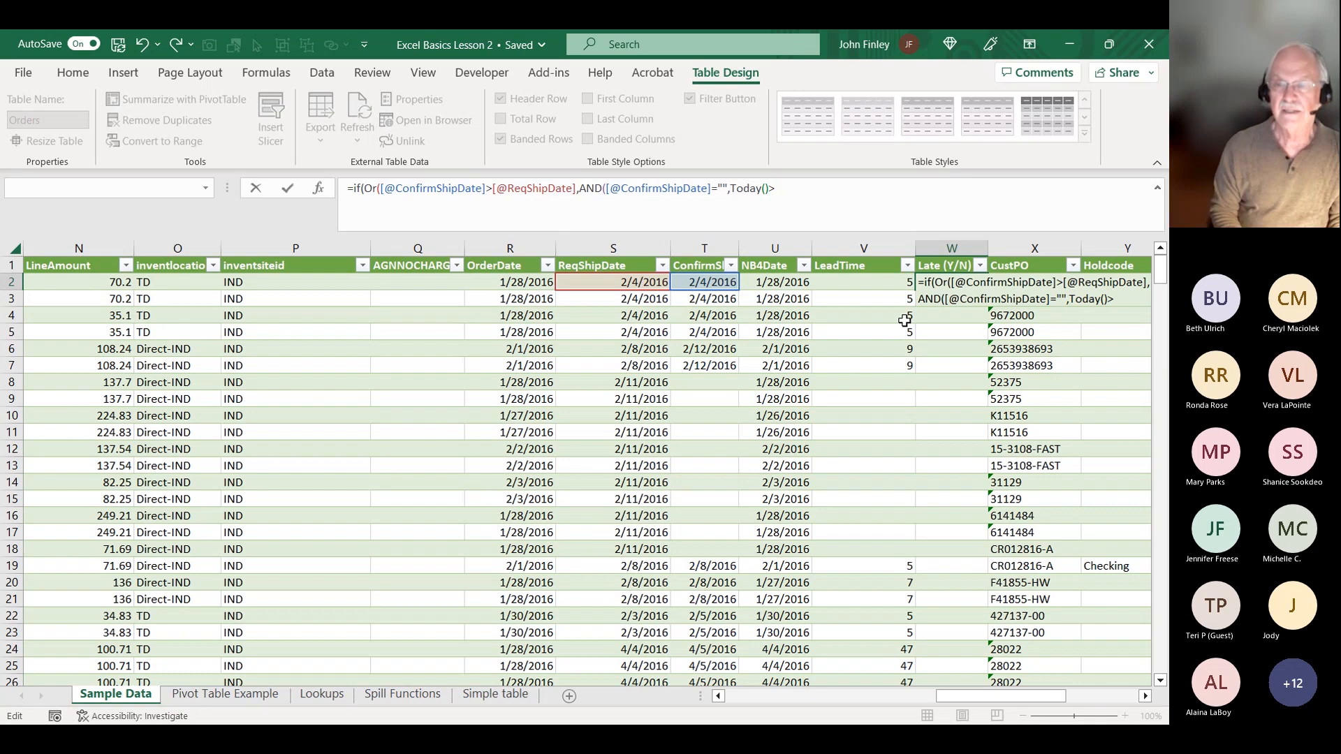
pyautogui.click(621, 288)
pyautogui.write('))')
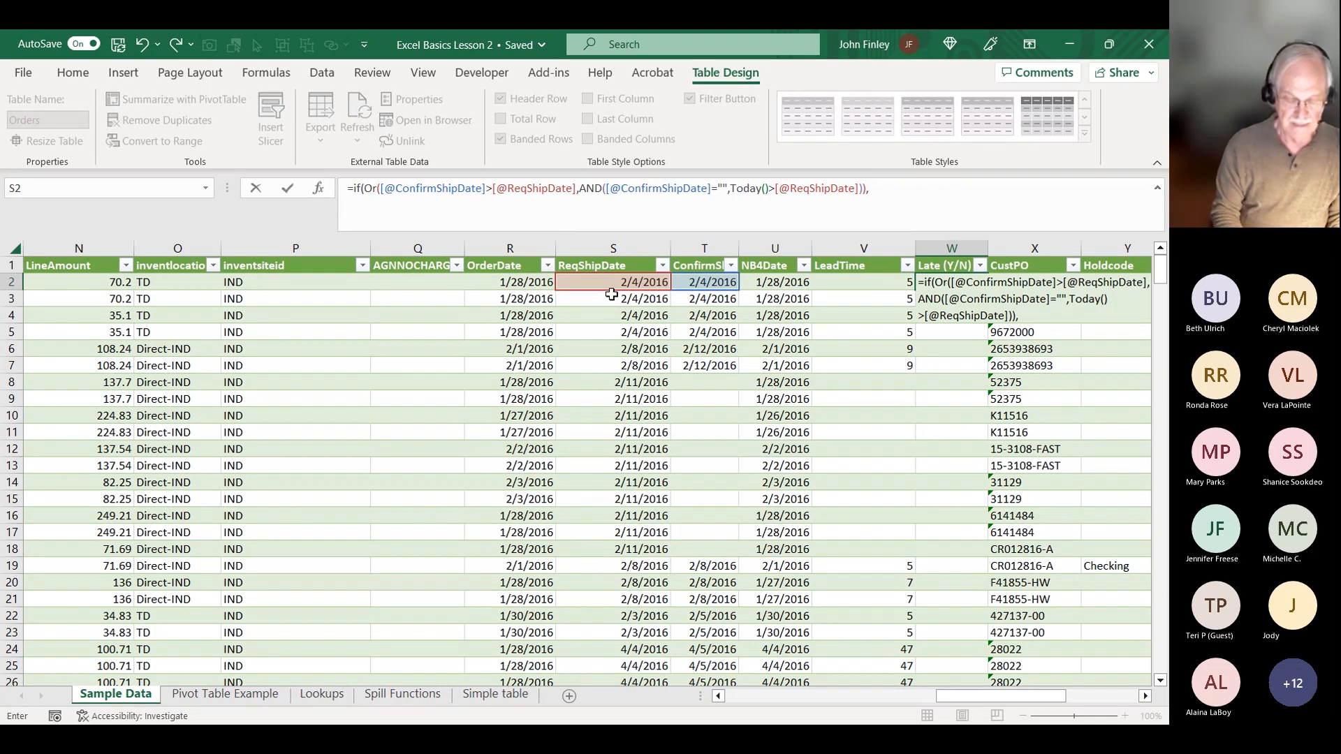
pyautogui.write('"Y",')
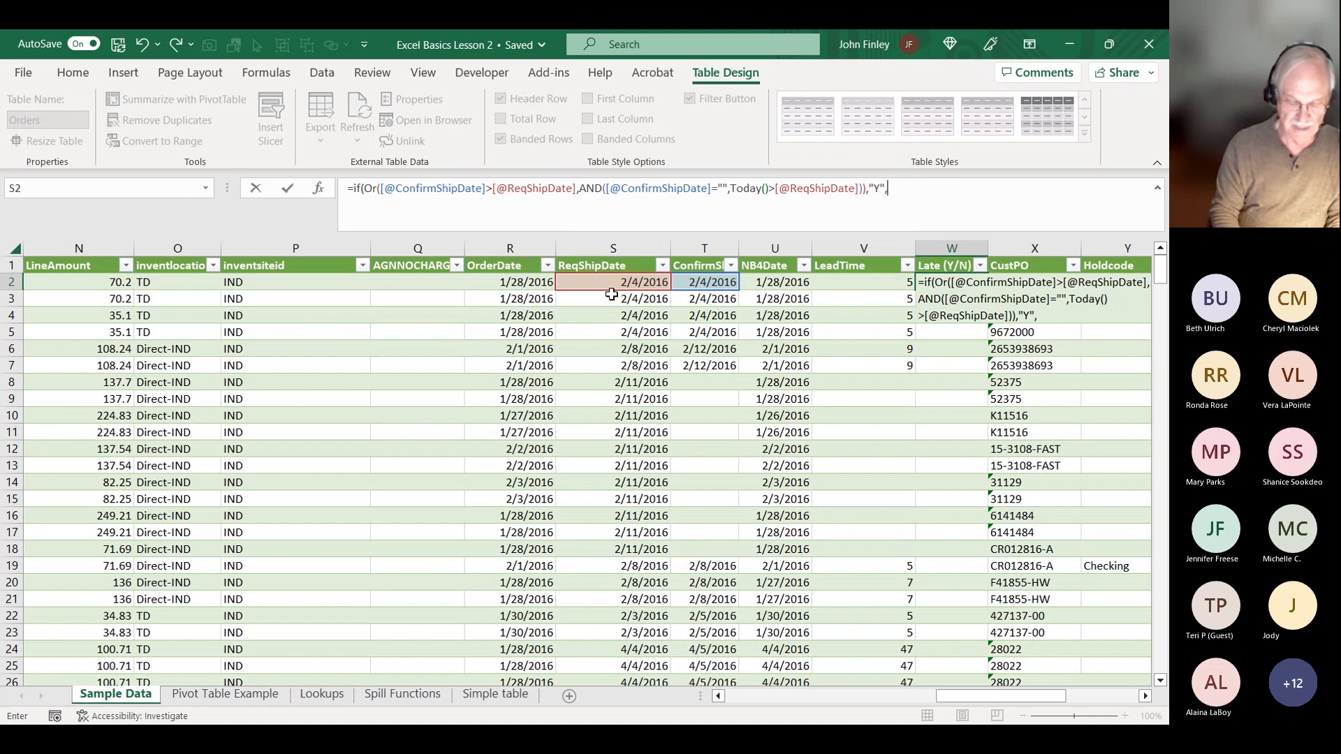
pyautogui.write('"N')
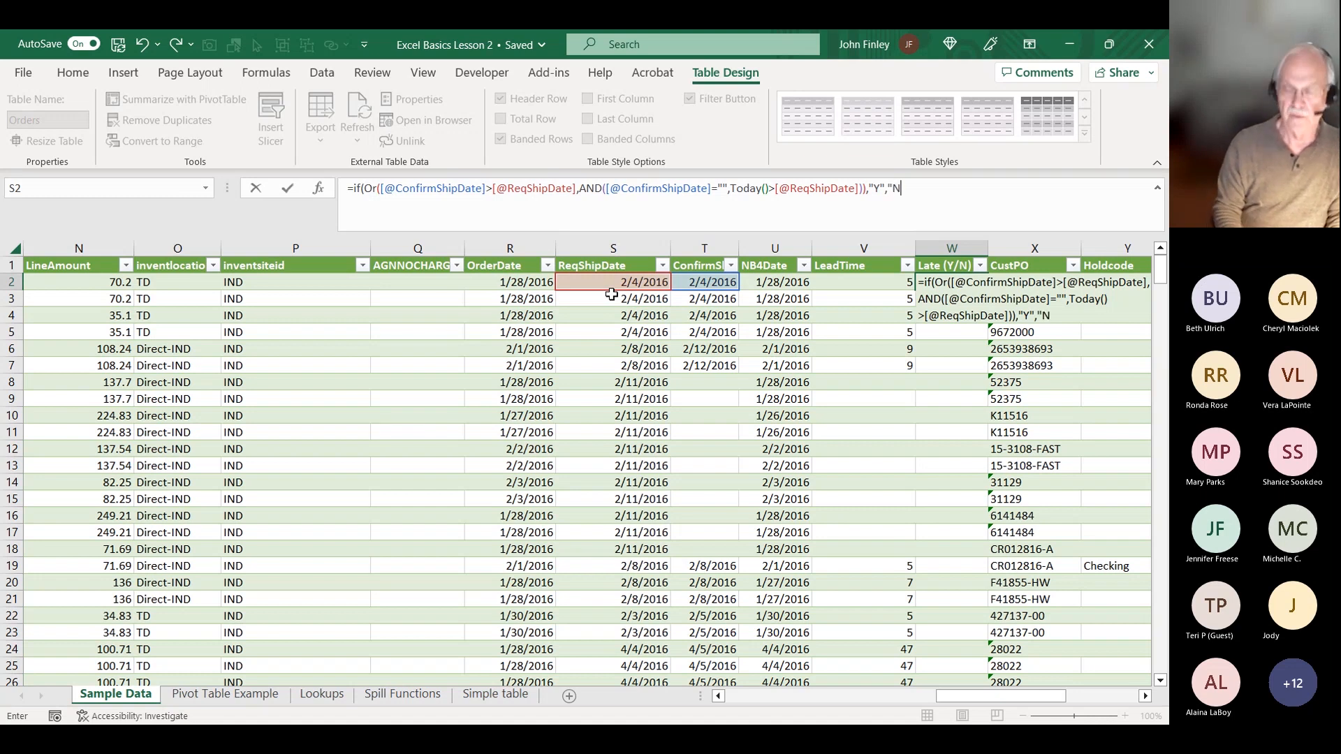
pyautogui.write('")')
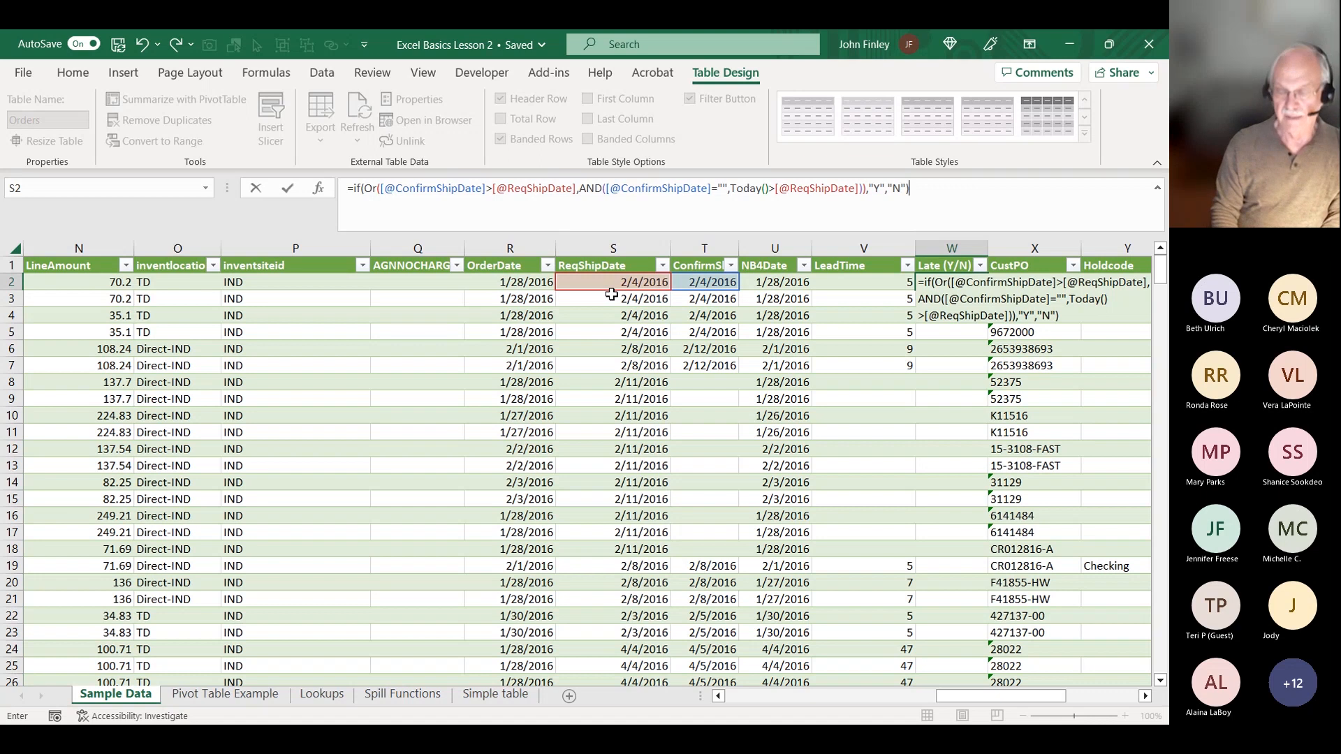
pyautogui.press('Return')
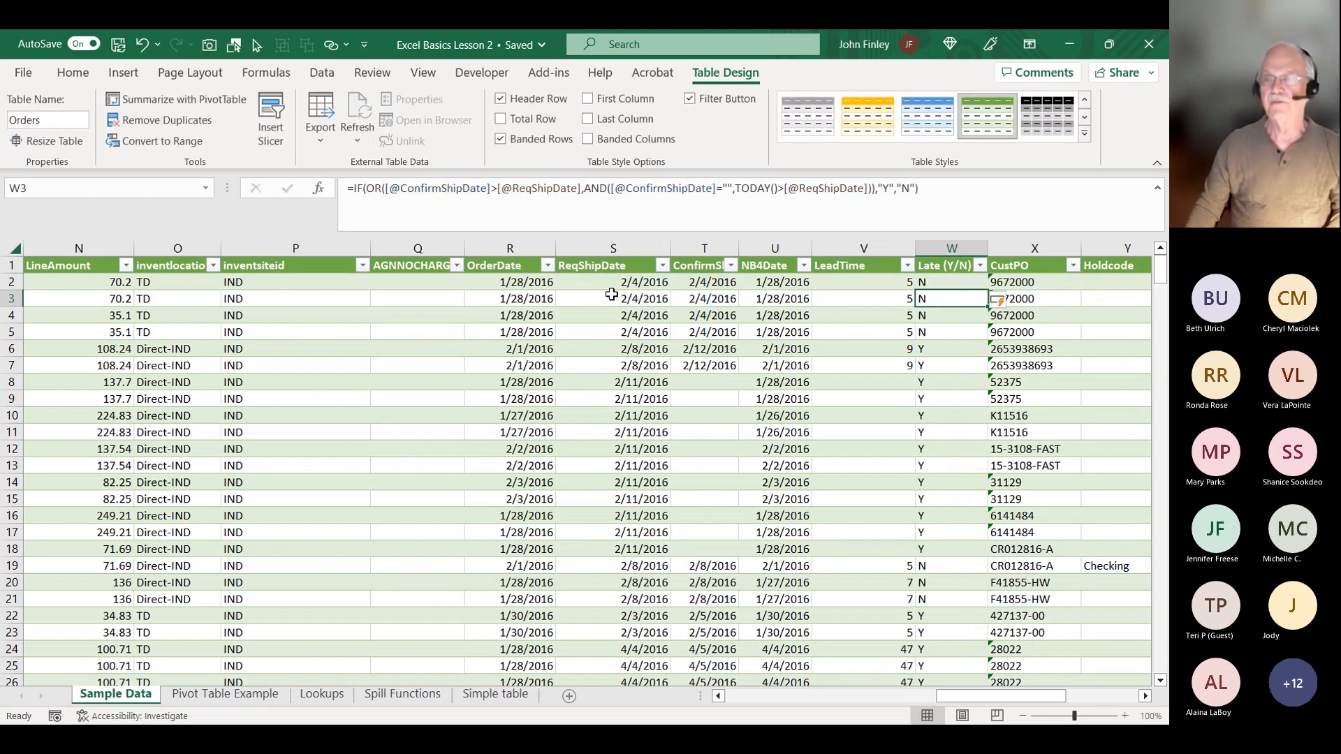
# Check the Late (Y/N) results down the column and add a total row to the Orders table.
pyautogui.scroll(-3, 939, 346)
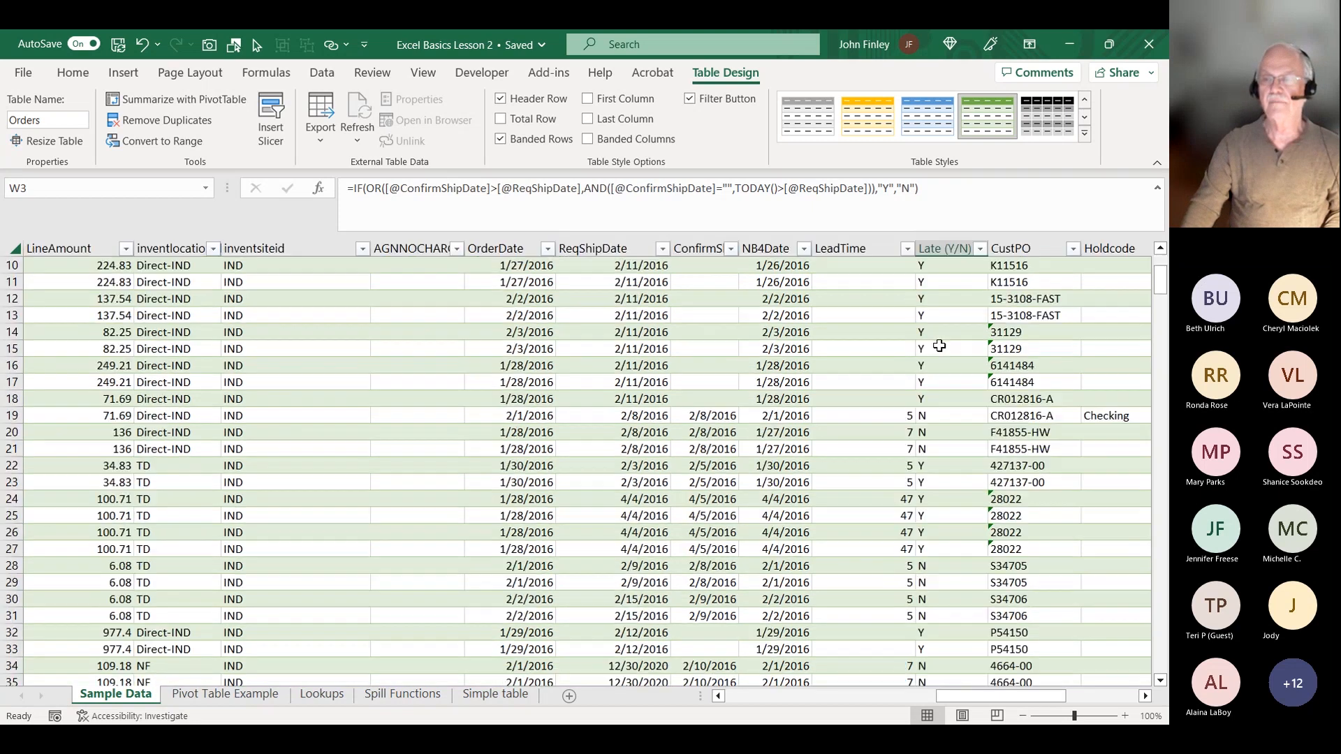
pyautogui.scroll(-4, 915, 384)
pyautogui.scroll(7, 936, 377)
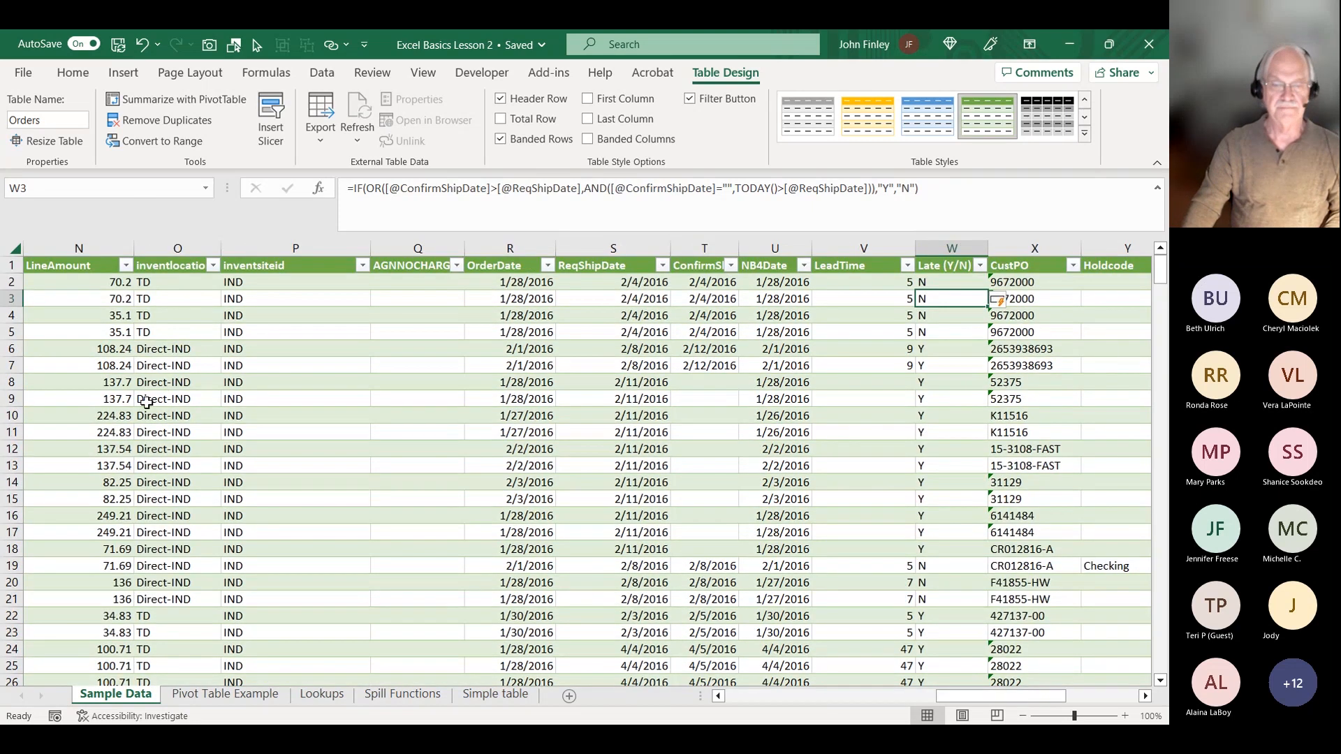
pyautogui.click(216, 367)
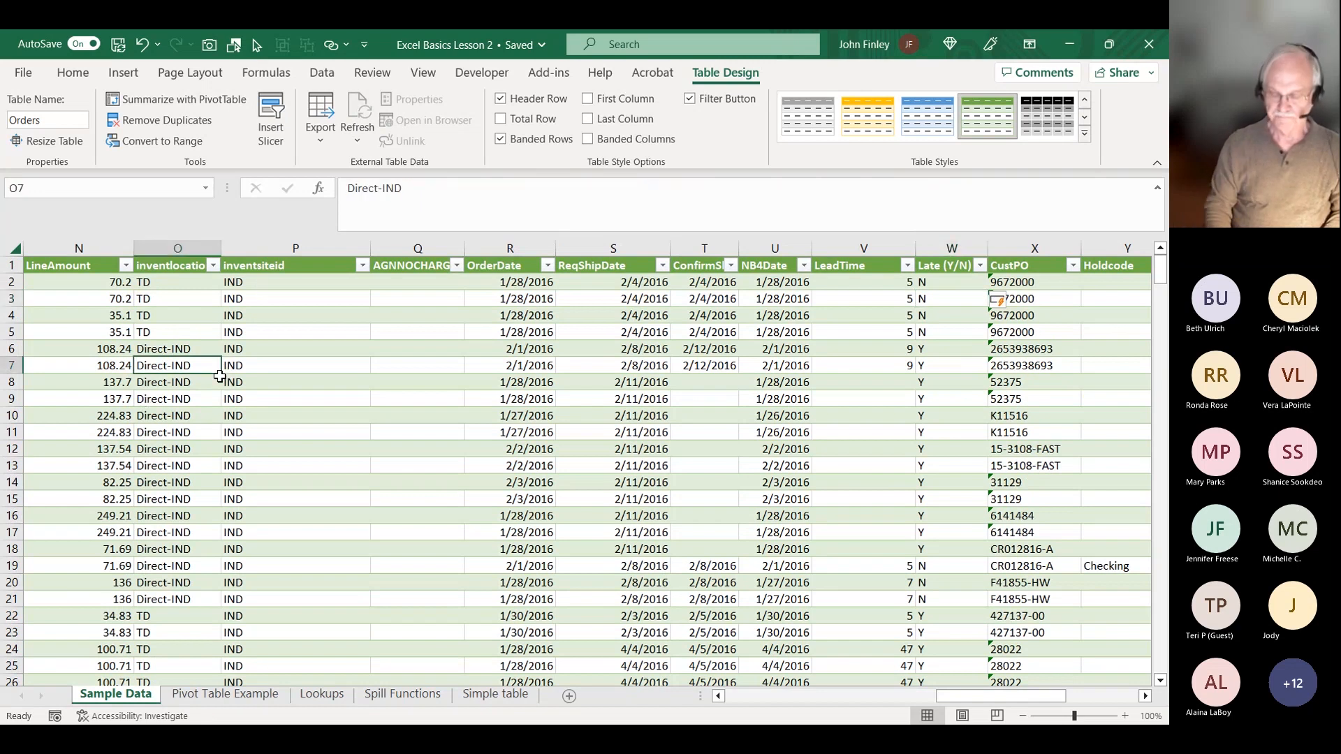
pyautogui.press('Home')
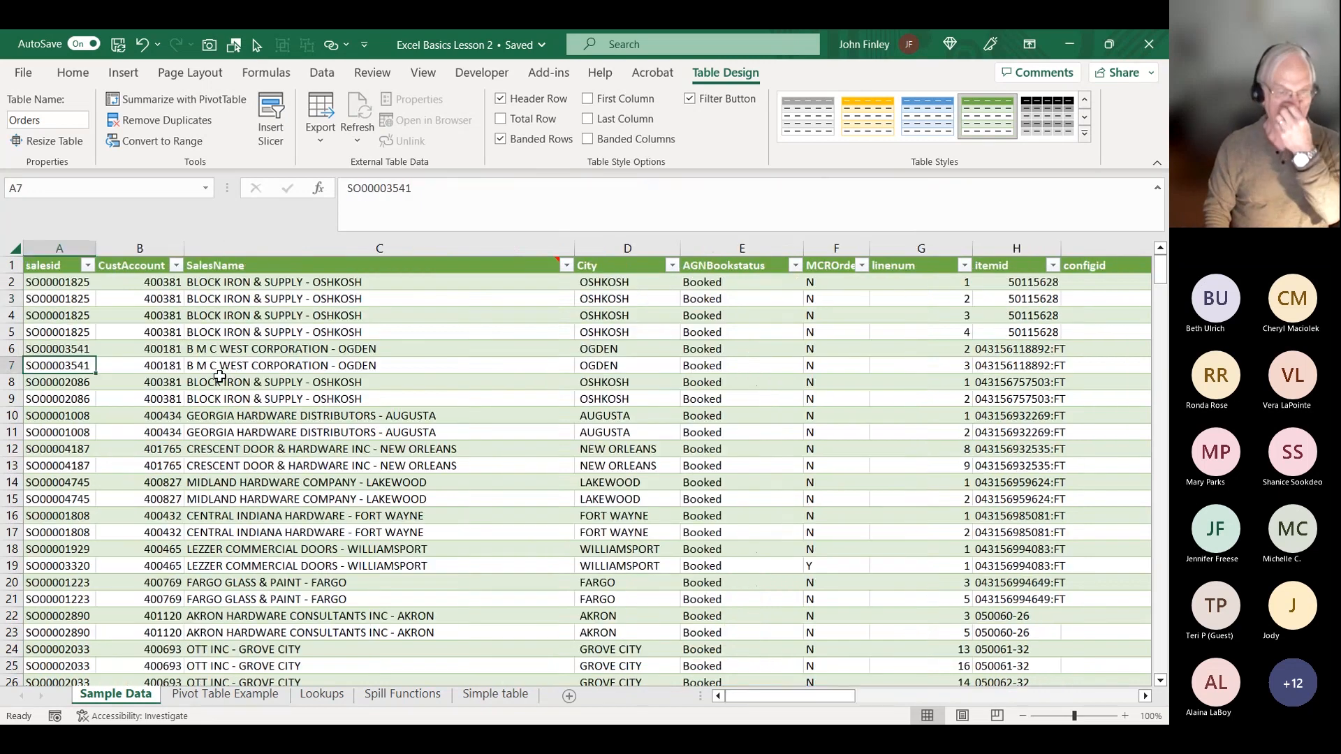
pyautogui.press('Right')
pyautogui.press('Right')
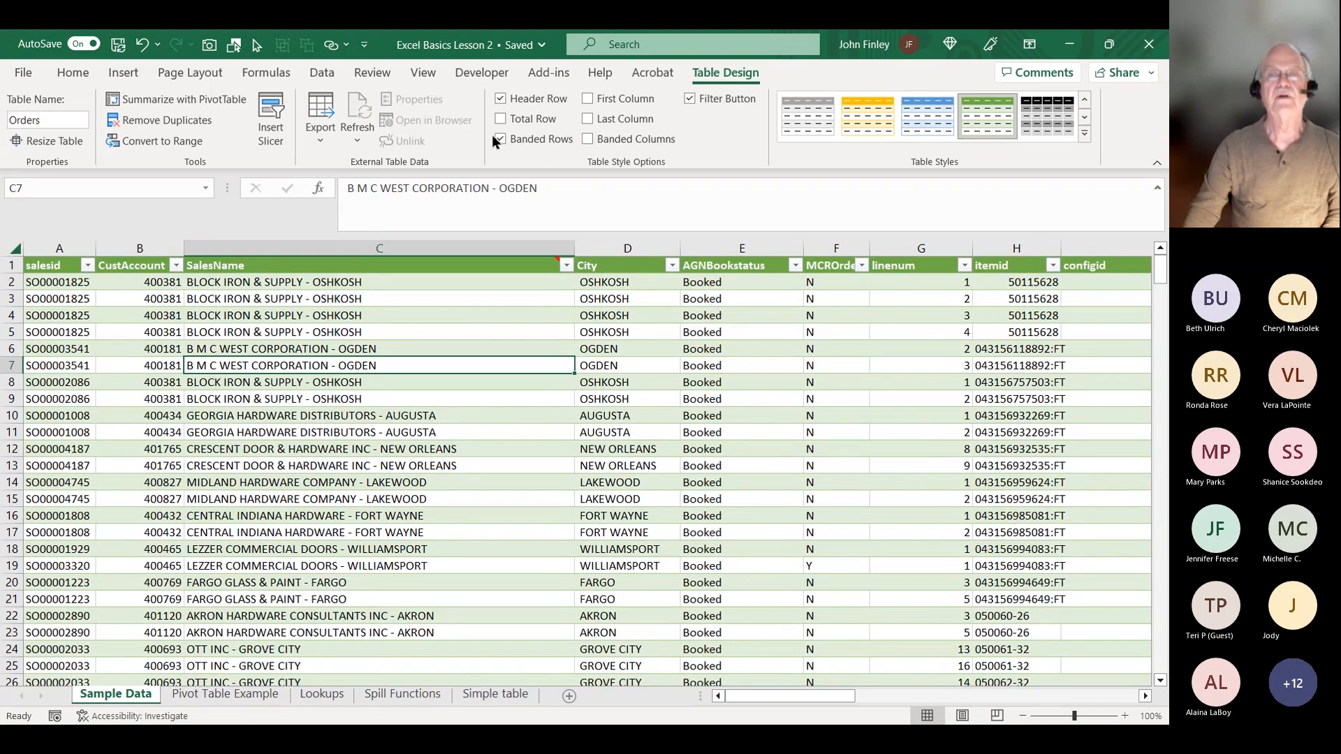
pyautogui.click(500, 119)
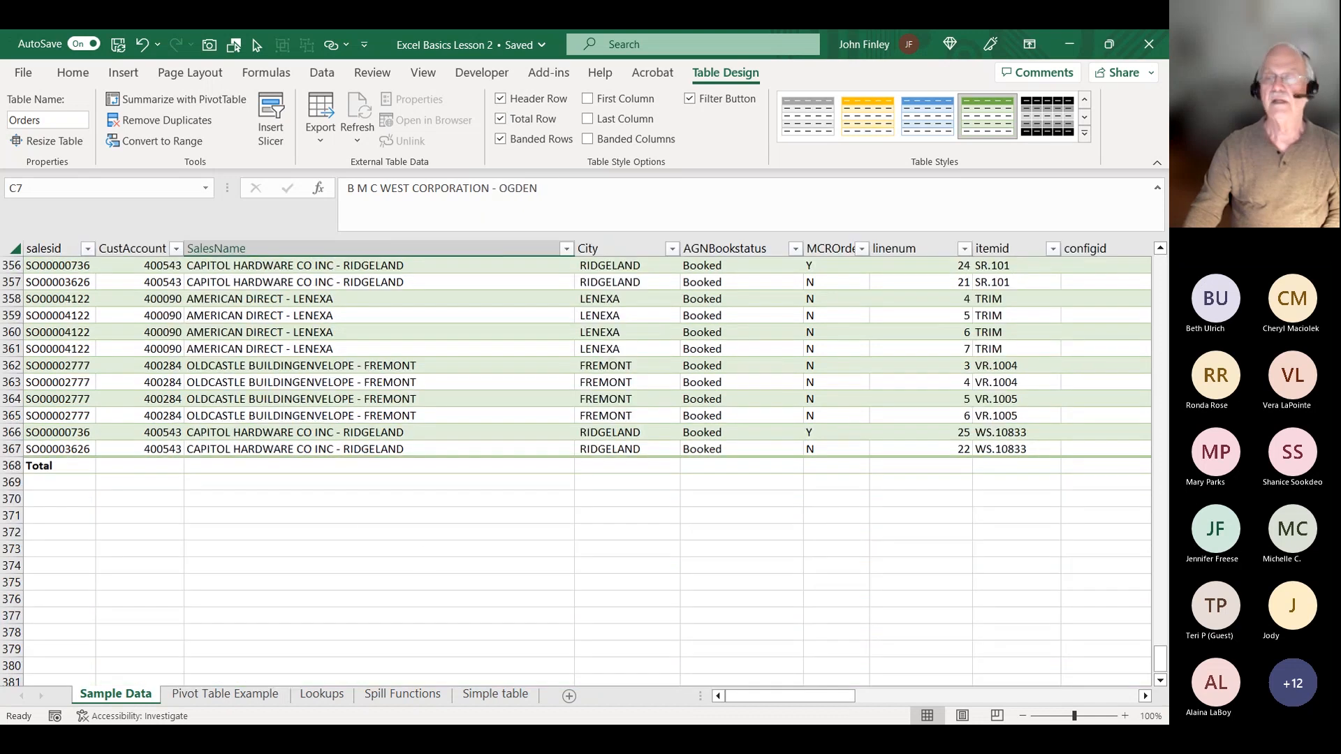
# Examine the total row cells of the Orders table from the linenum column across to PhysicalAvailable.
pyautogui.click(907, 482)
pyautogui.click(945, 465)
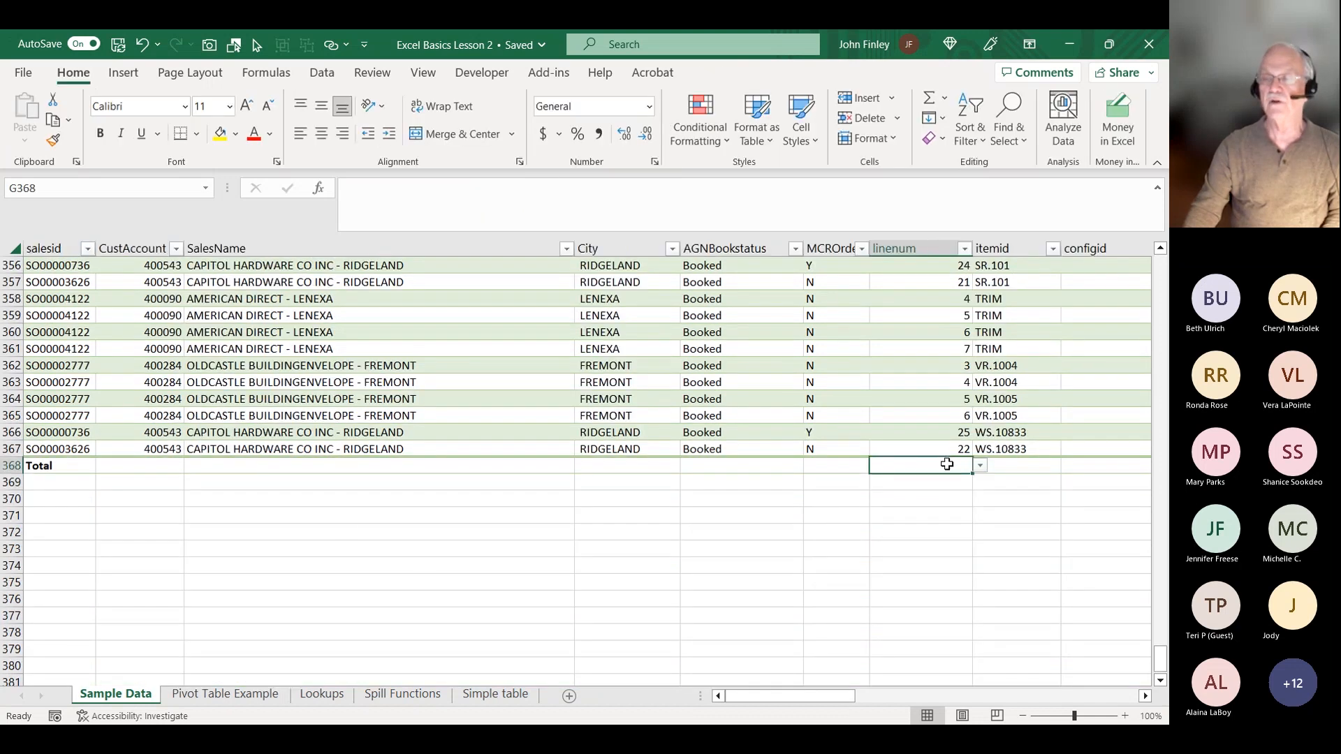
pyautogui.press('Right')
pyautogui.press('Right')
pyautogui.press('Right')
pyautogui.press('Right')
pyautogui.press('Right')
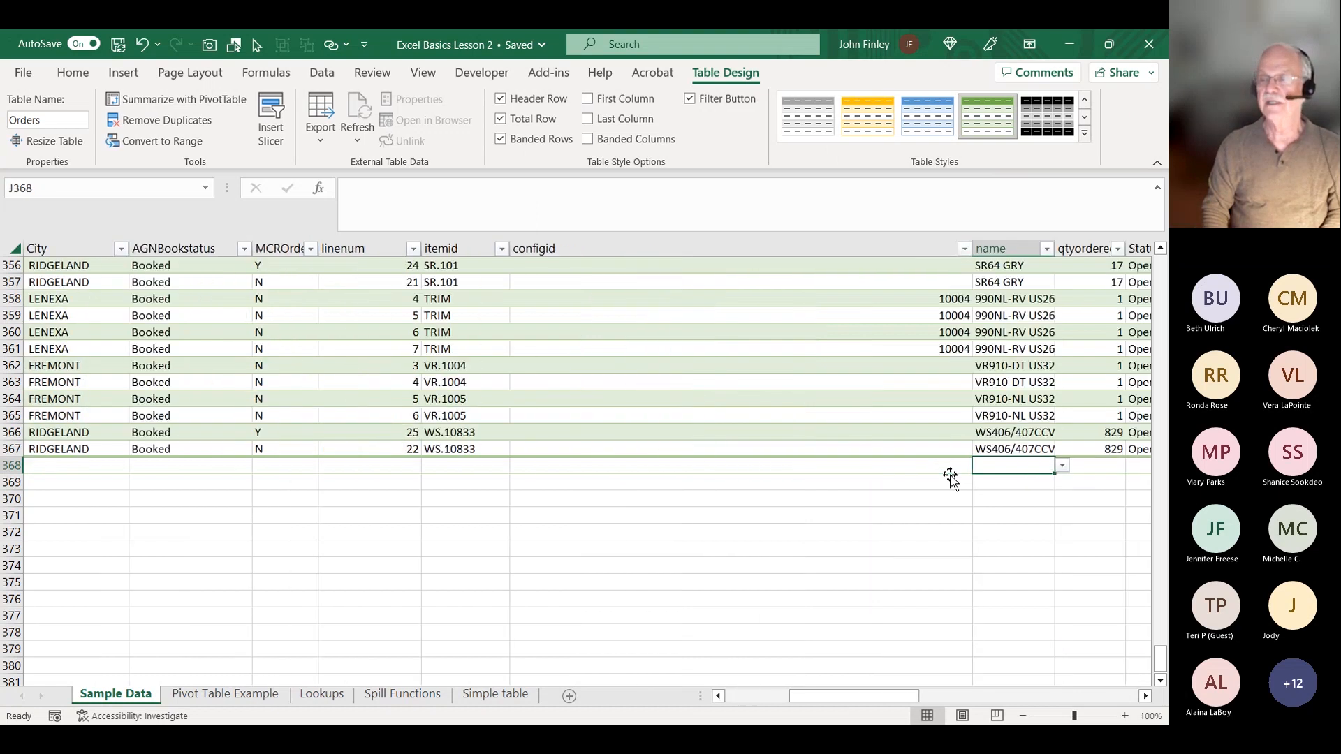
pyautogui.press('Right')
pyautogui.press('Right')
pyautogui.press('Right')
pyautogui.press('Right')
pyautogui.press('Right')
pyautogui.press('Right')
pyautogui.press('Right')
pyautogui.press('Right')
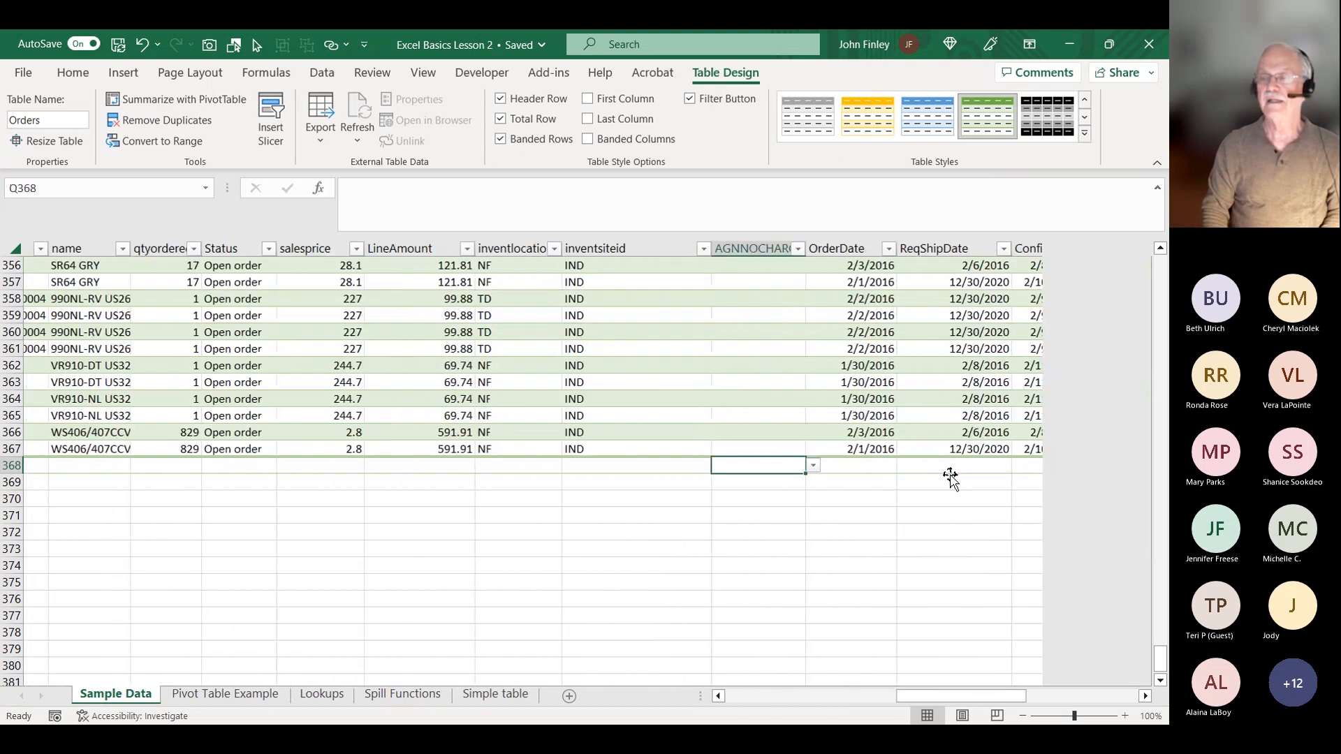
pyautogui.press('Right')
pyautogui.press('Right')
pyautogui.press('Right')
pyautogui.press('Right')
pyautogui.press('Right')
pyautogui.press('Right')
pyautogui.press('Right')
pyautogui.press('Right')
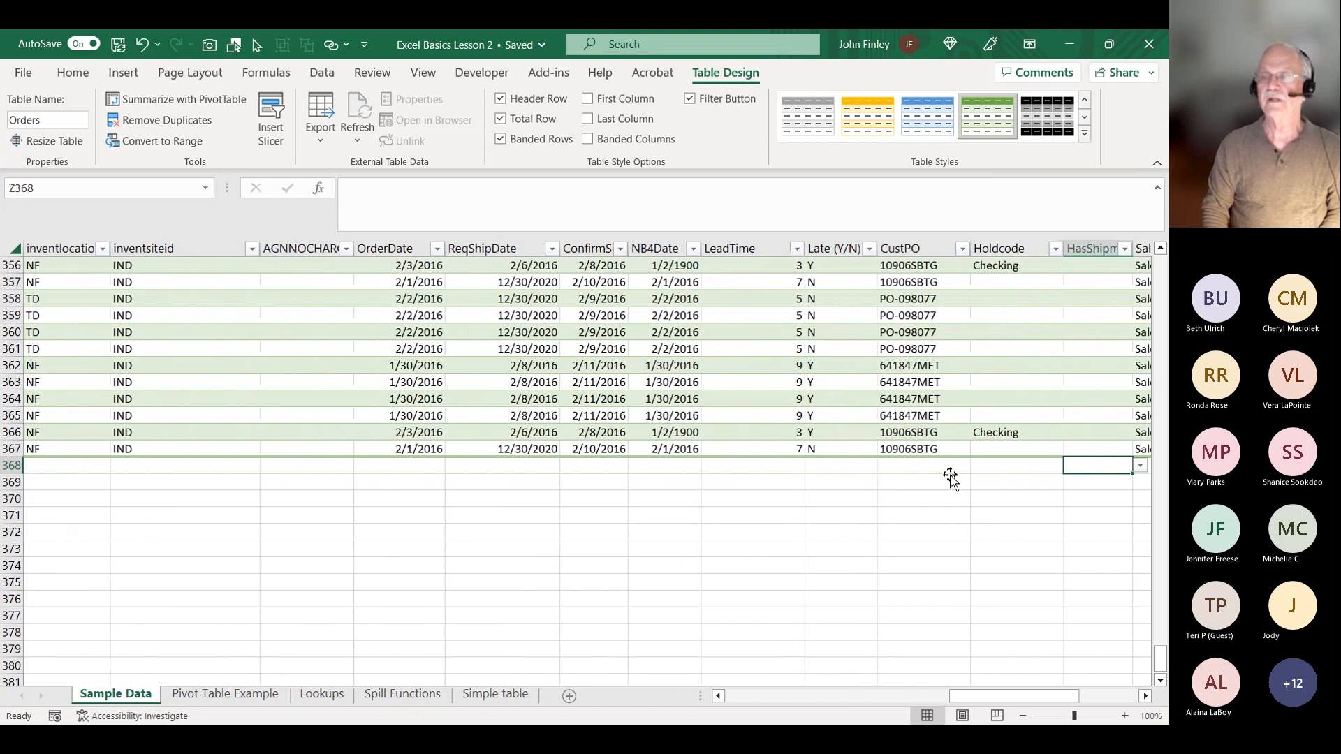
pyautogui.press('Right')
pyautogui.press('Right')
pyautogui.press('Right')
pyautogui.press('Right')
pyautogui.press('Right')
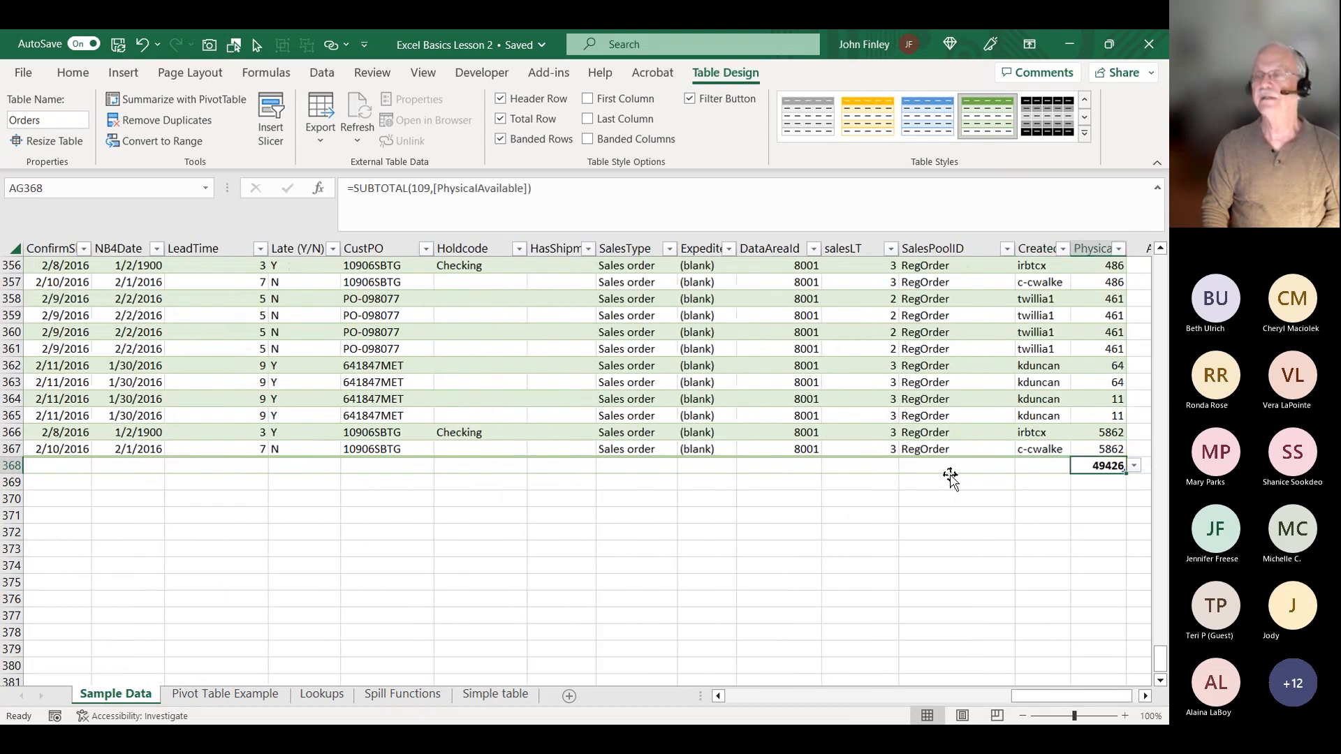
# Look back along the total row from PhysicalAvailable past the date columns to the column just before linenum.
pyautogui.press('Left')
pyautogui.press('Left')
pyautogui.press('Left')
pyautogui.press('Left')
pyautogui.press('Left')
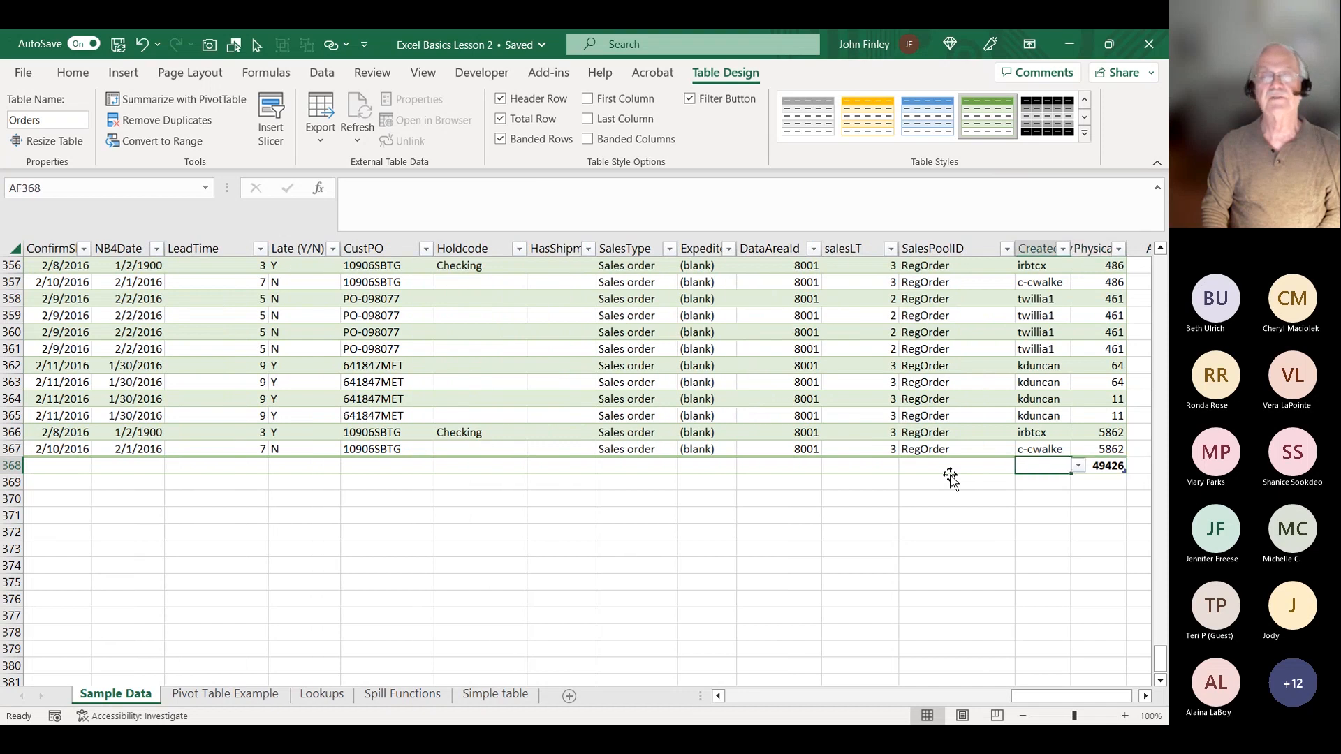
pyautogui.press('Left')
pyautogui.press('Left')
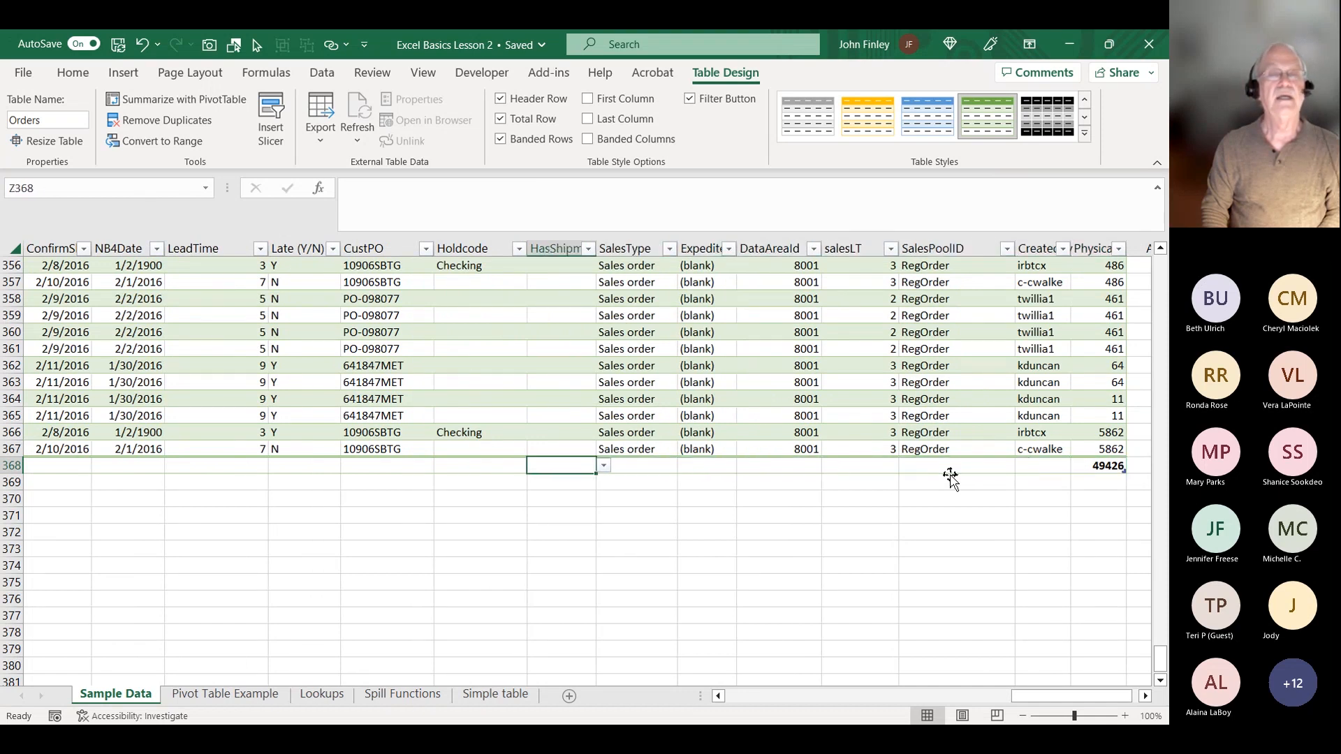
pyautogui.press('Left')
pyautogui.press('Right')
pyautogui.press('Left')
pyautogui.press('Right')
pyautogui.press('Right')
pyautogui.press('Right')
pyautogui.press('Right')
pyautogui.press('Right')
pyautogui.press('Right')
pyautogui.press('Right')
pyautogui.press('Right')
pyautogui.press('Left')
pyautogui.press('Left')
pyautogui.press('Left')
pyautogui.press('Left')
pyautogui.press('Left')
pyautogui.press('Left')
pyautogui.press('Left')
pyautogui.press('Left')
pyautogui.press('Left')
pyautogui.press('Left')
pyautogui.press('Left')
pyautogui.press('Left')
pyautogui.press('Left')
pyautogui.press('Left')
pyautogui.press('Left')
pyautogui.press('Left')
pyautogui.press('Left')
pyautogui.press('Left')
pyautogui.press('Left')
pyautogui.press('Left')
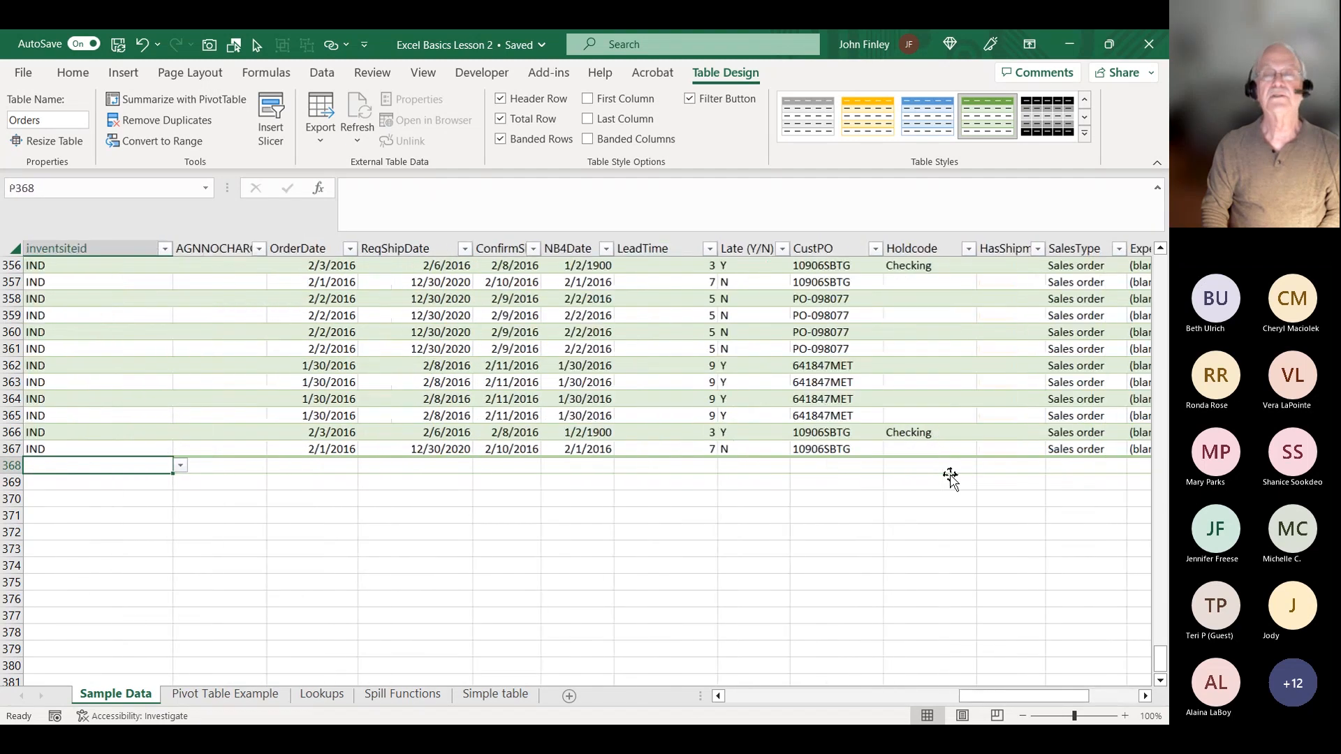
pyautogui.press('Right')
pyautogui.press('Right')
pyautogui.press('Right')
pyautogui.press('Right')
pyautogui.press('Left')
pyautogui.press('Left')
pyautogui.press('Left')
pyautogui.press('Left')
pyautogui.press('Left')
pyautogui.press('Left')
pyautogui.press('Left')
pyautogui.press('Left')
pyautogui.press('Left')
pyautogui.press('Left')
pyautogui.press('Left')
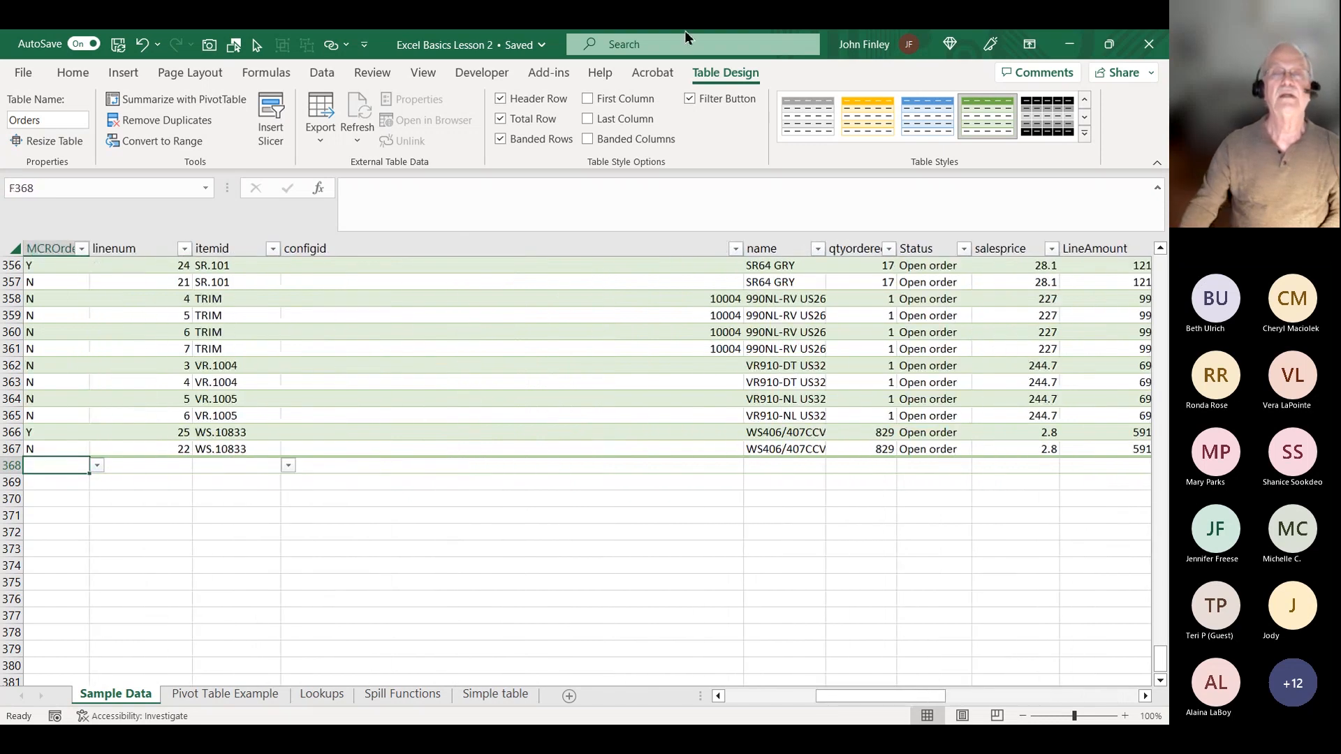
# Remove the total row from the Orders table and return to its first header cell.
pyautogui.click(502, 119)
pyautogui.scroll(14, 475, 307)
pyautogui.scroll(6, 405, 351)
pyautogui.hotkey('ctrl', 'Home')
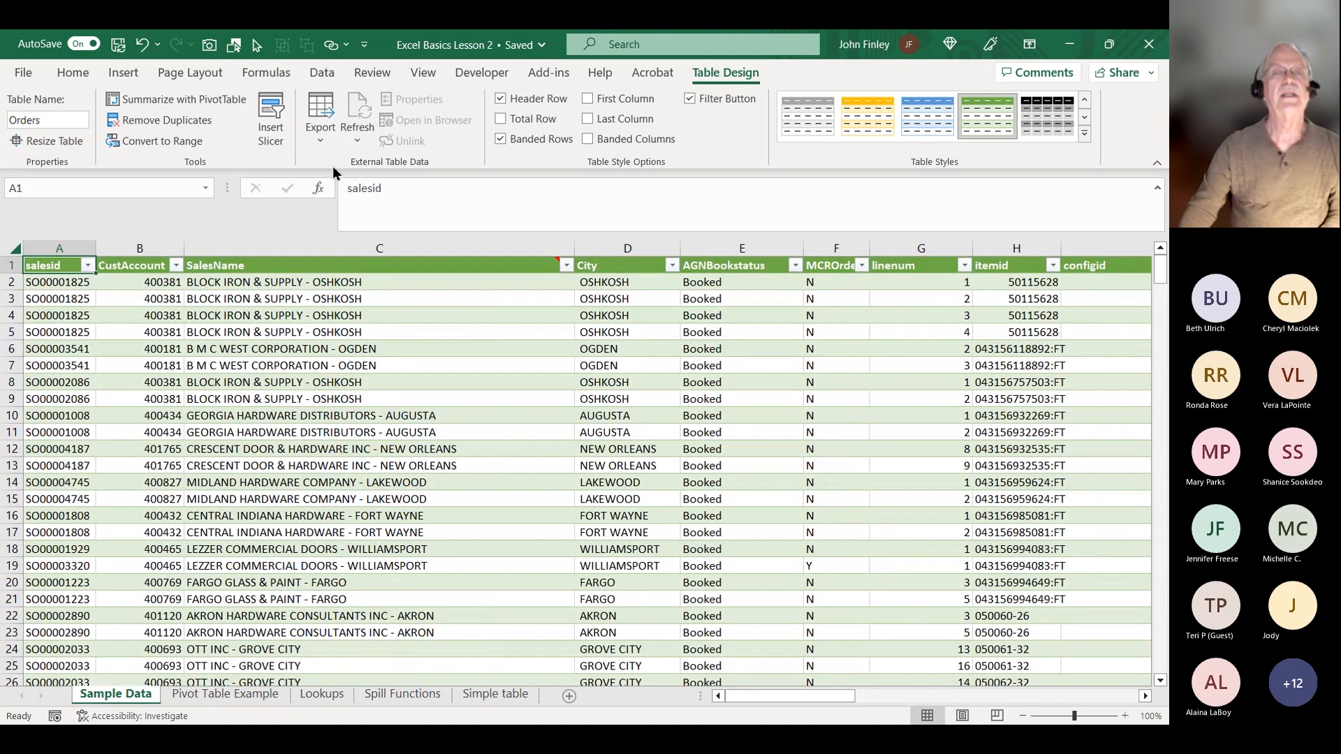
pyautogui.click(317, 141)
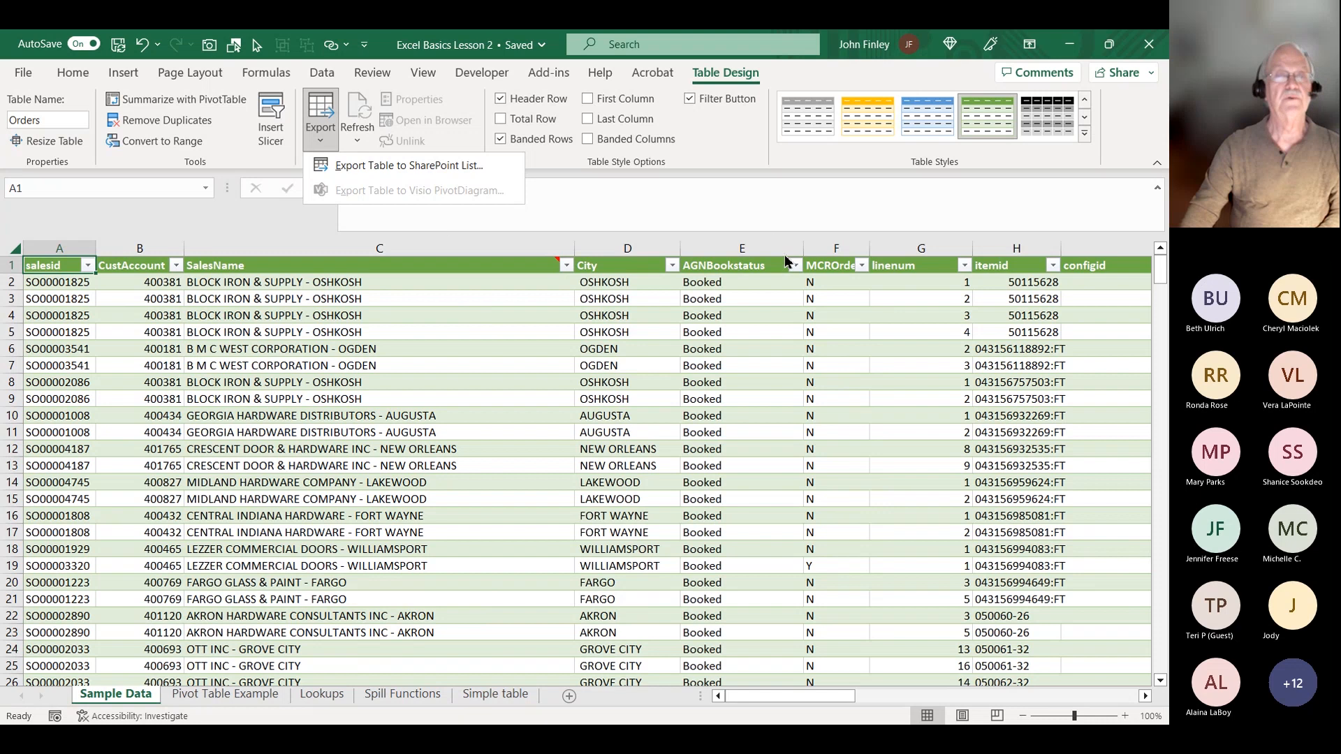
pyautogui.click(672, 208)
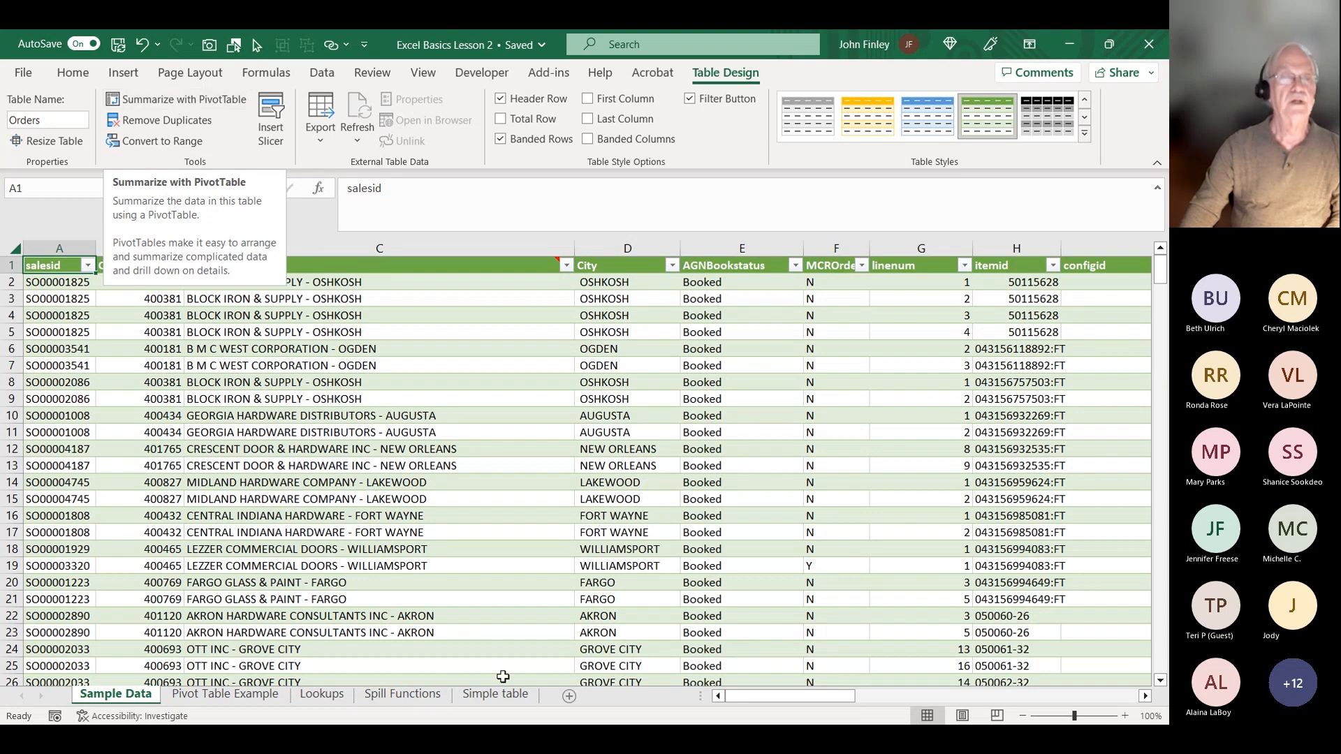
pyautogui.rightClick(347, 450)
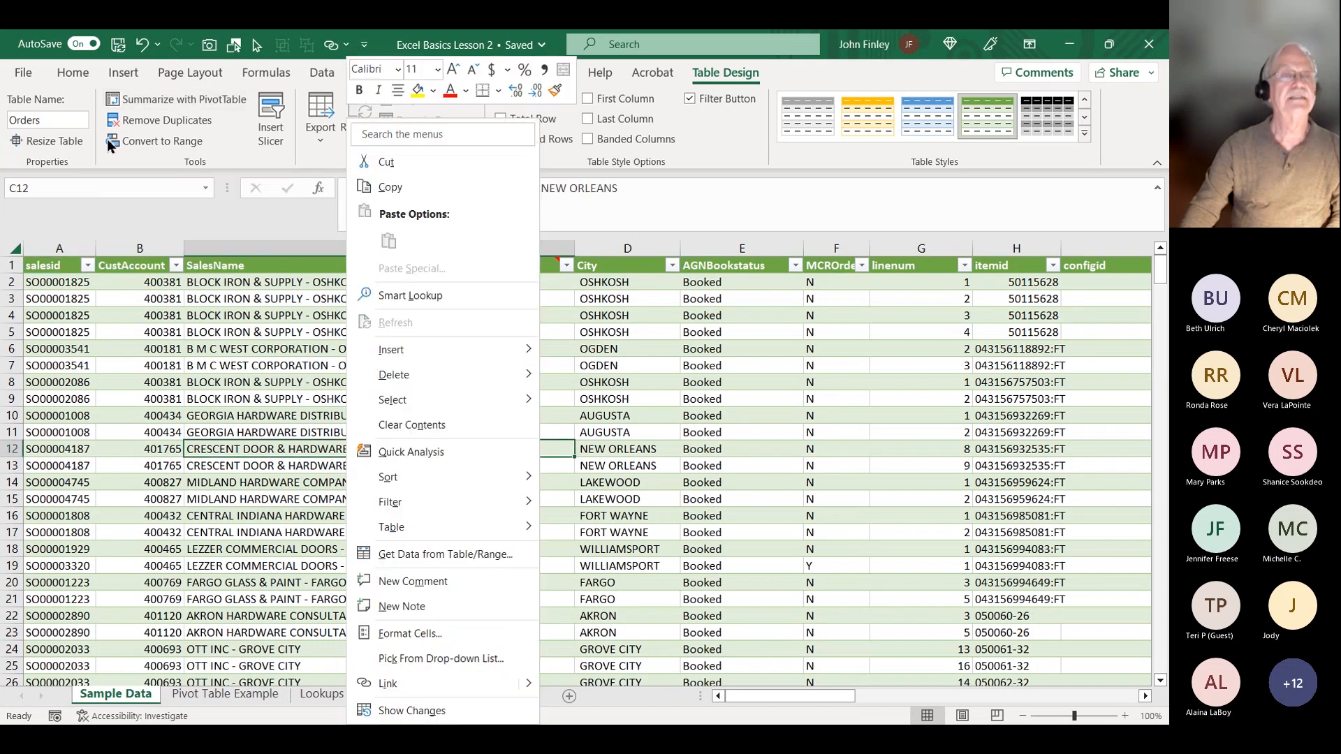
pyautogui.click(127, 77)
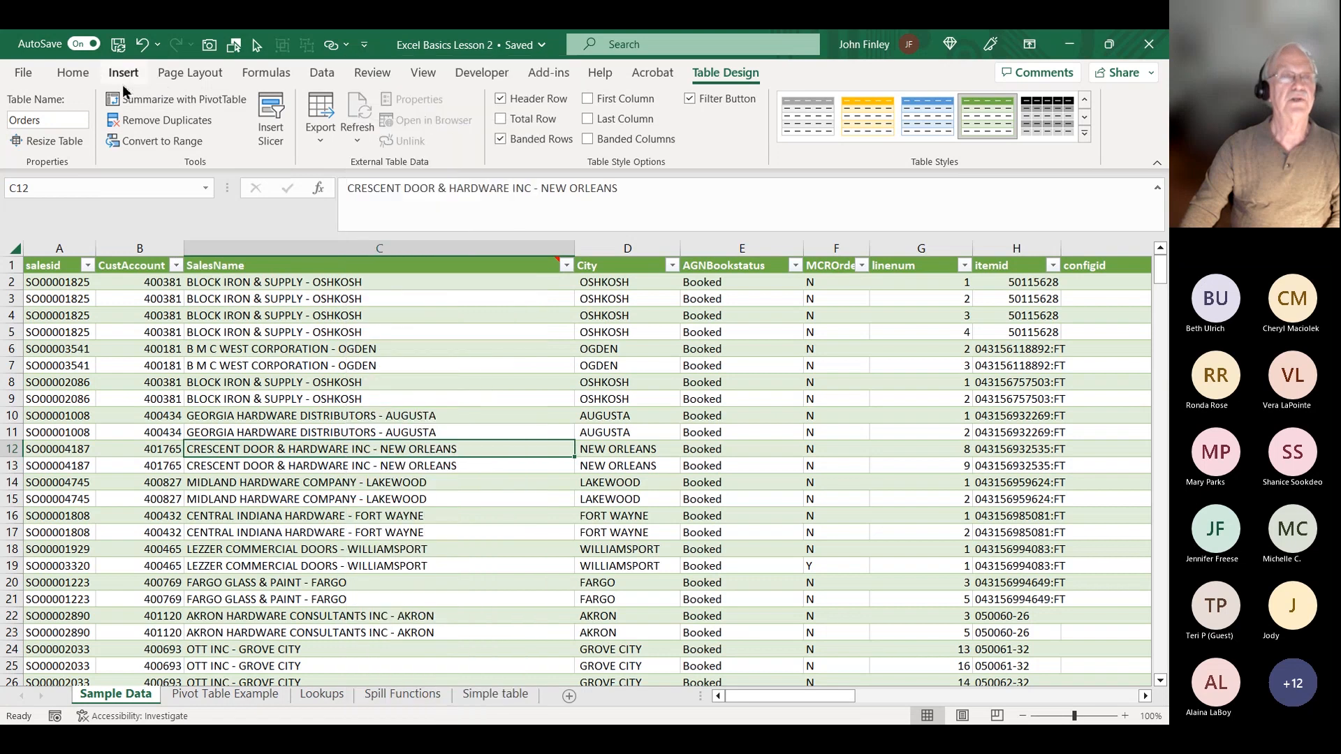
pyautogui.click(126, 75)
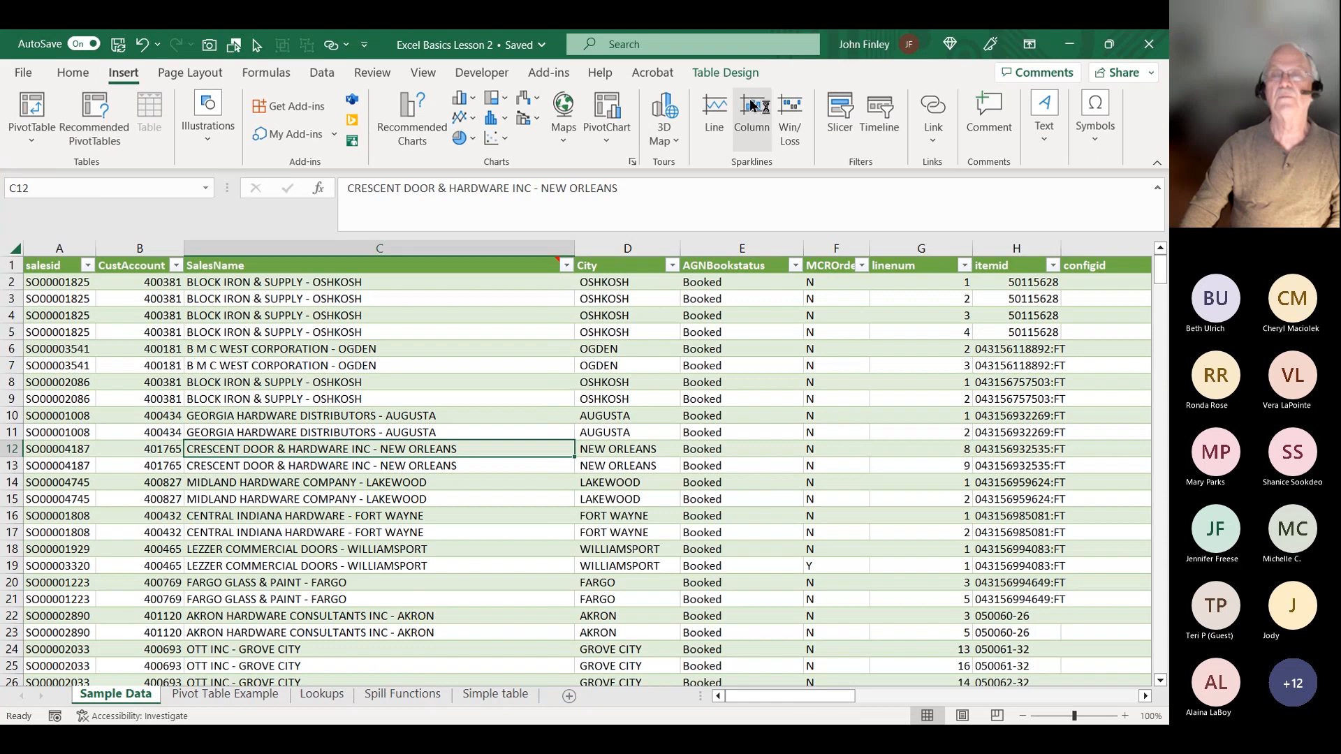
pyautogui.click(741, 72)
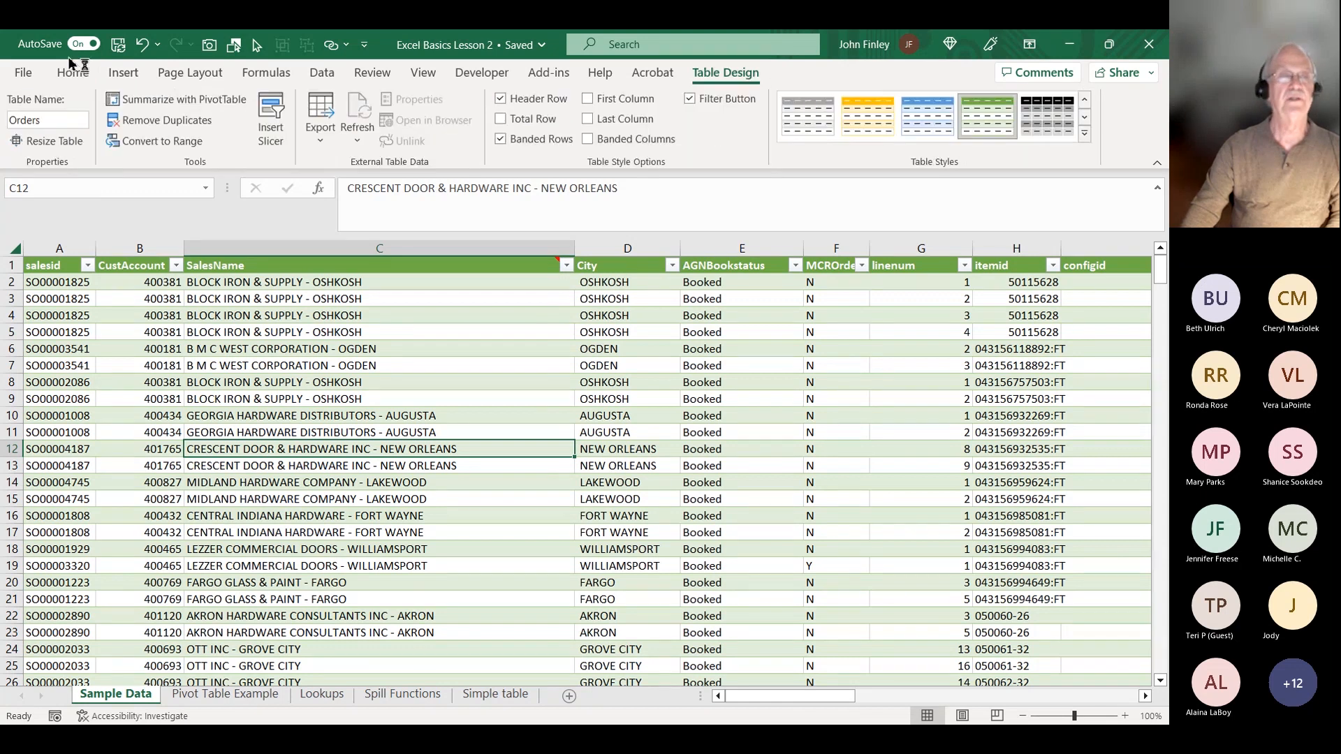
# Summarise the Orders table with a PivotTable placed at cell B8 of the existing Pivot Table Example sheet.
pyautogui.click(163, 99)
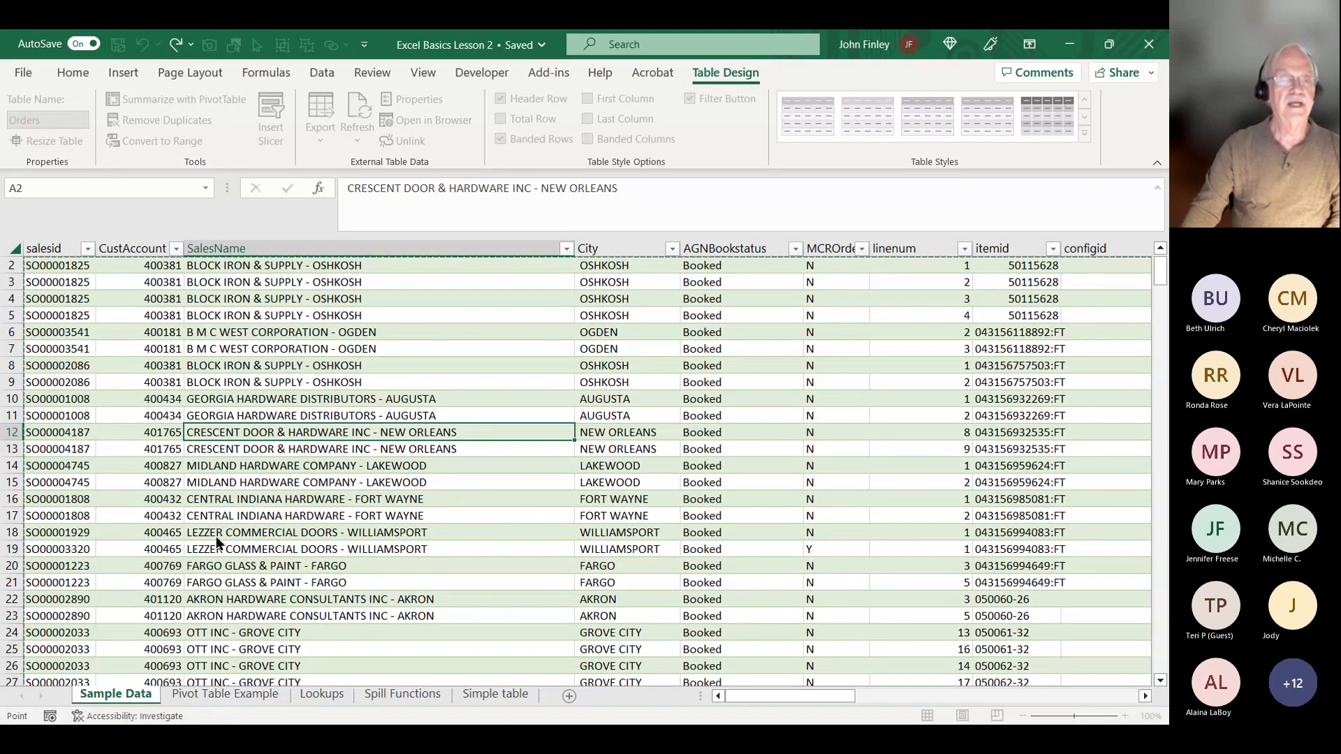
pyautogui.click(218, 515)
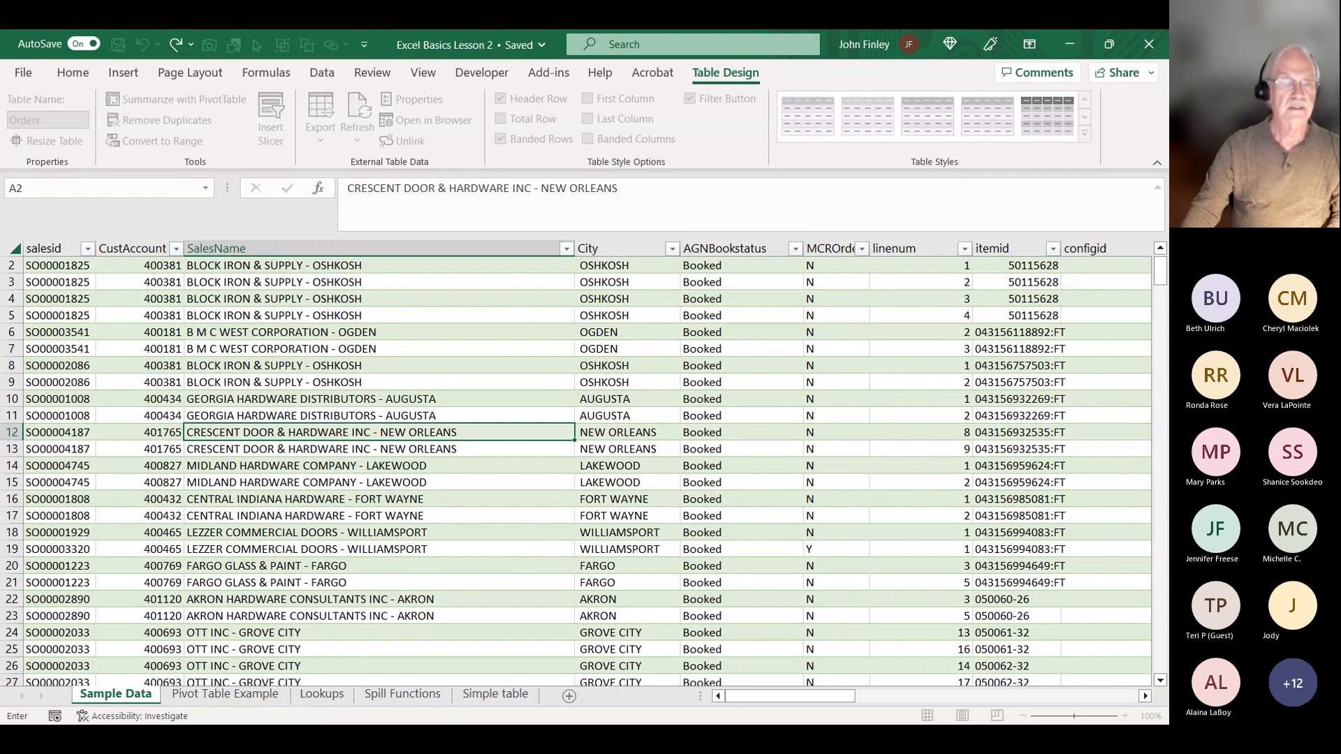
pyautogui.click(237, 695)
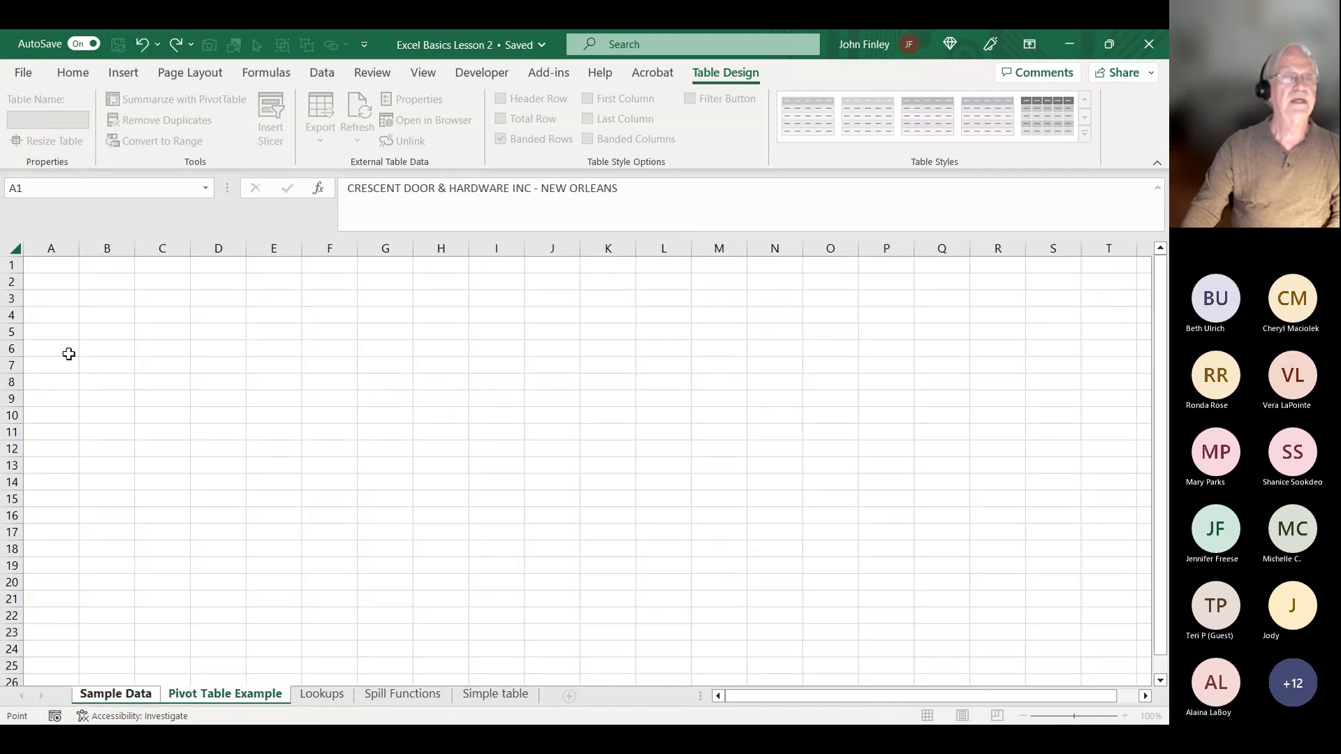
pyautogui.click(98, 382)
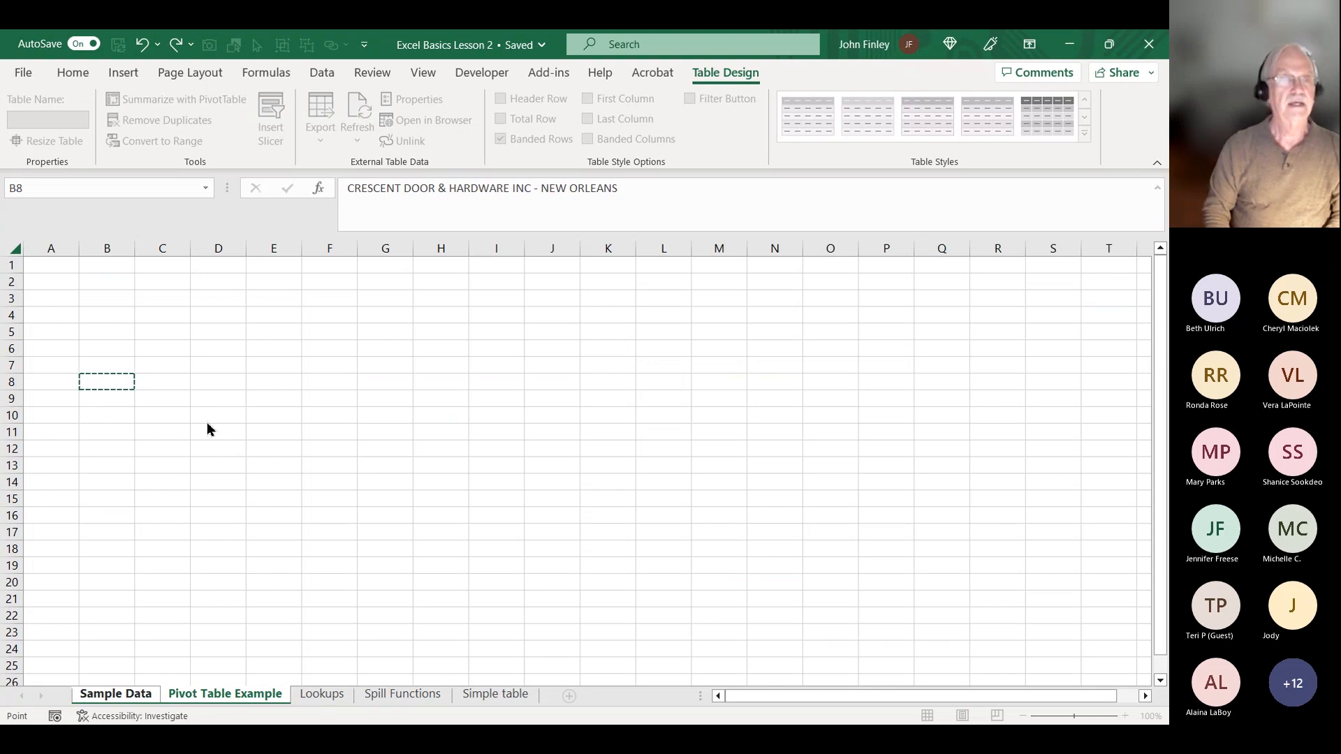
pyautogui.press('Return')
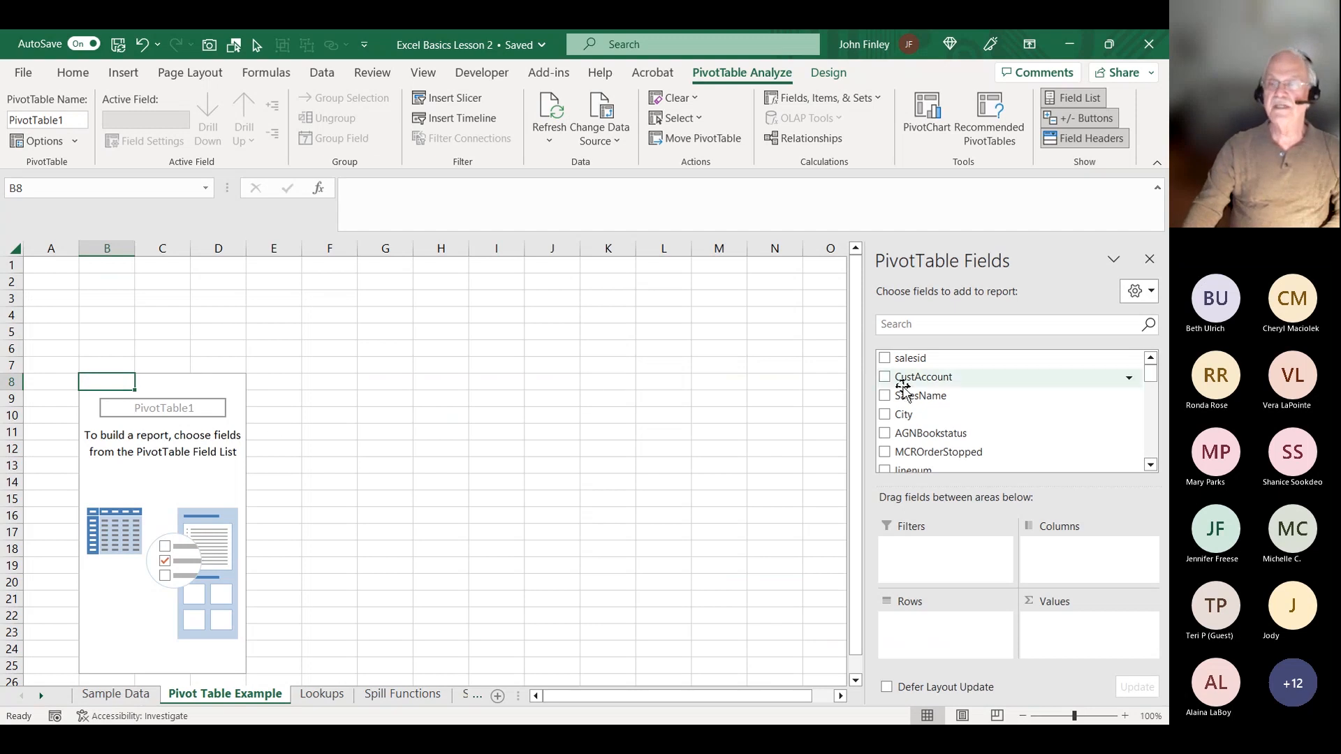
# Add the SalesName field to the PivotTable's rows, leaving City unselected.
pyautogui.click(885, 415)
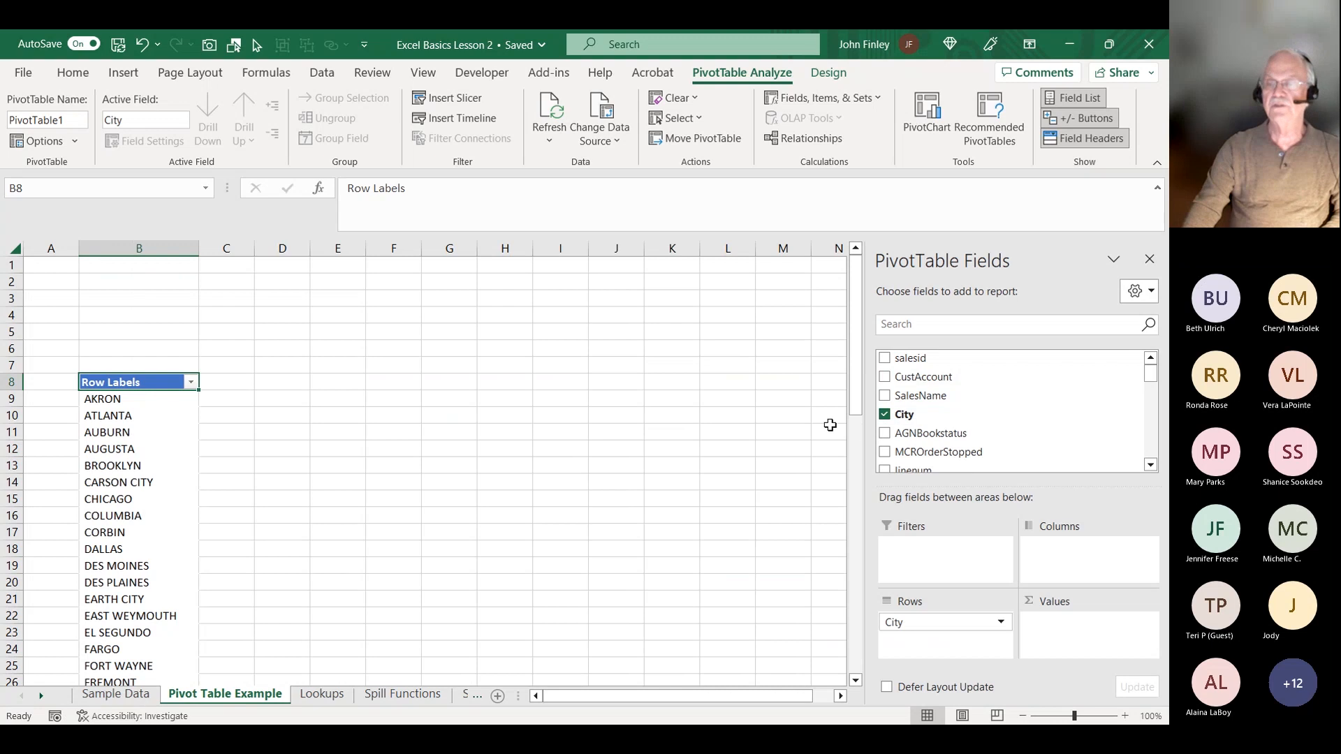
pyautogui.click(885, 415)
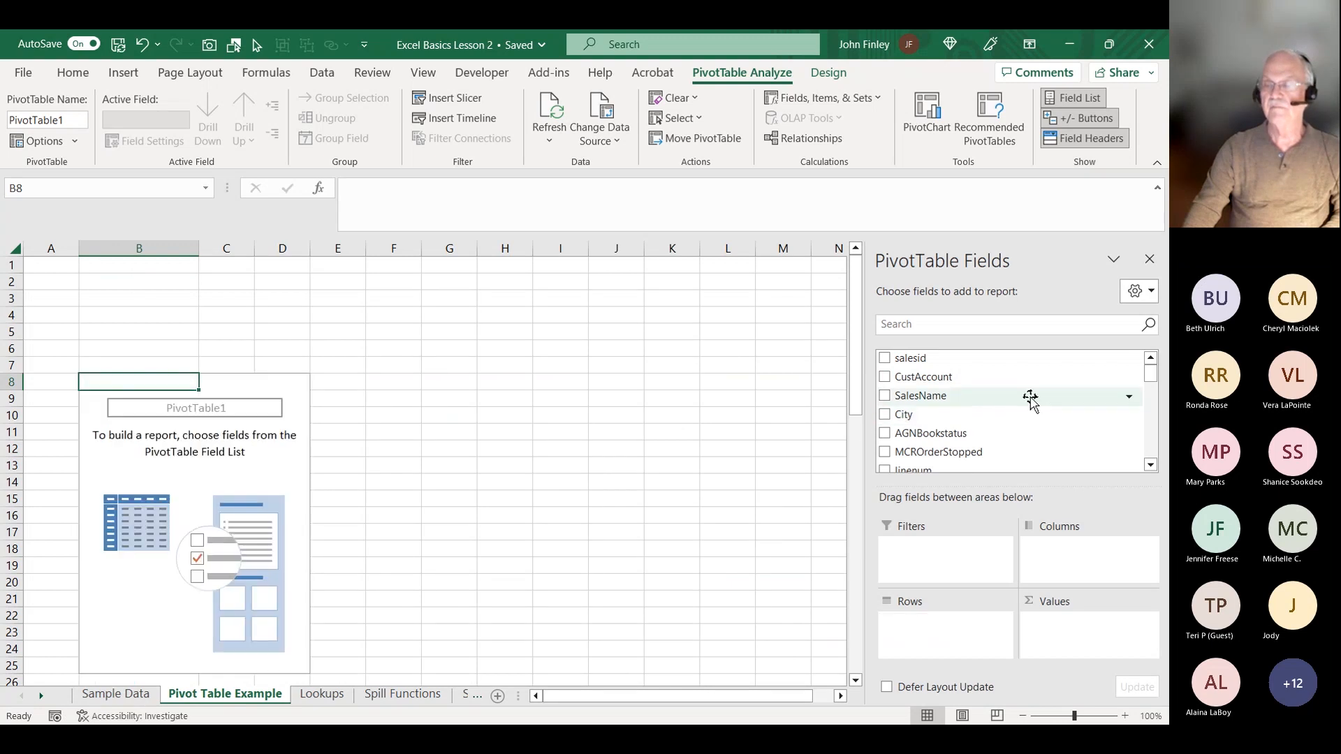
pyautogui.scroll(-3, 1031, 398)
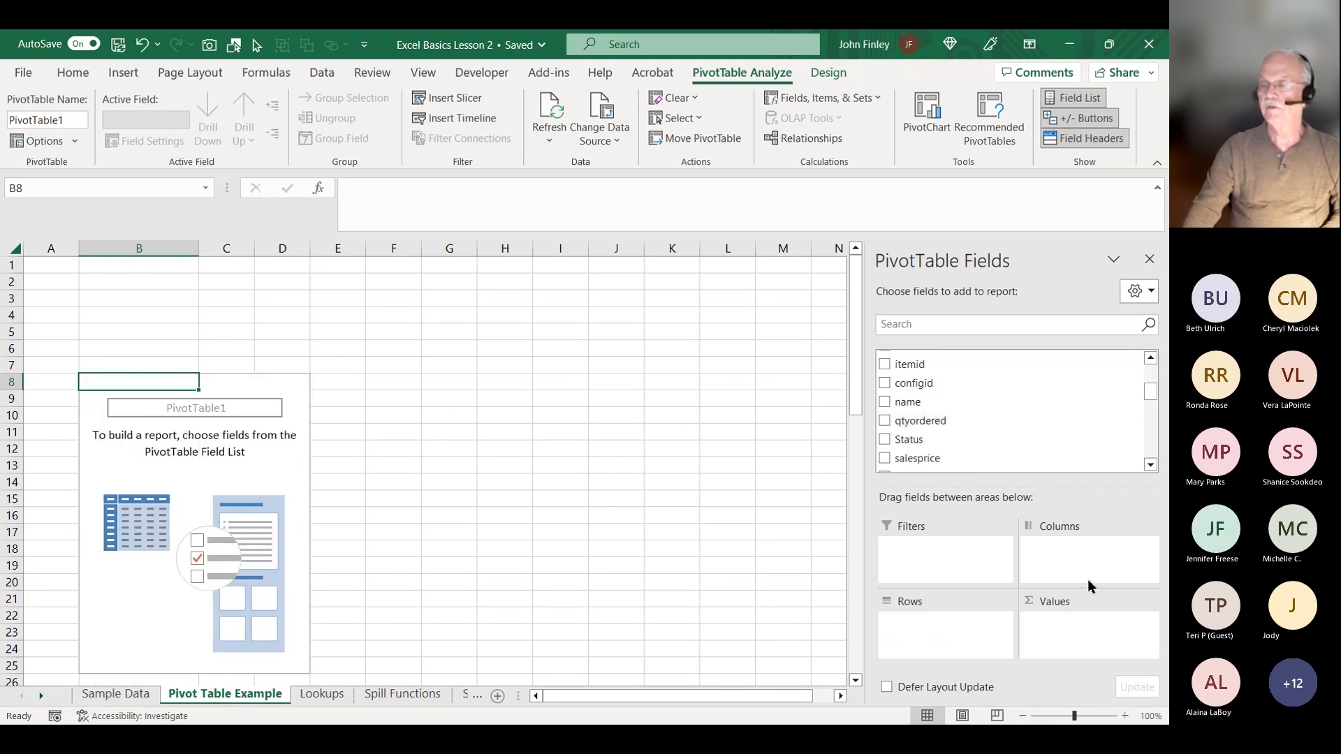
pyautogui.scroll(3, 978, 368)
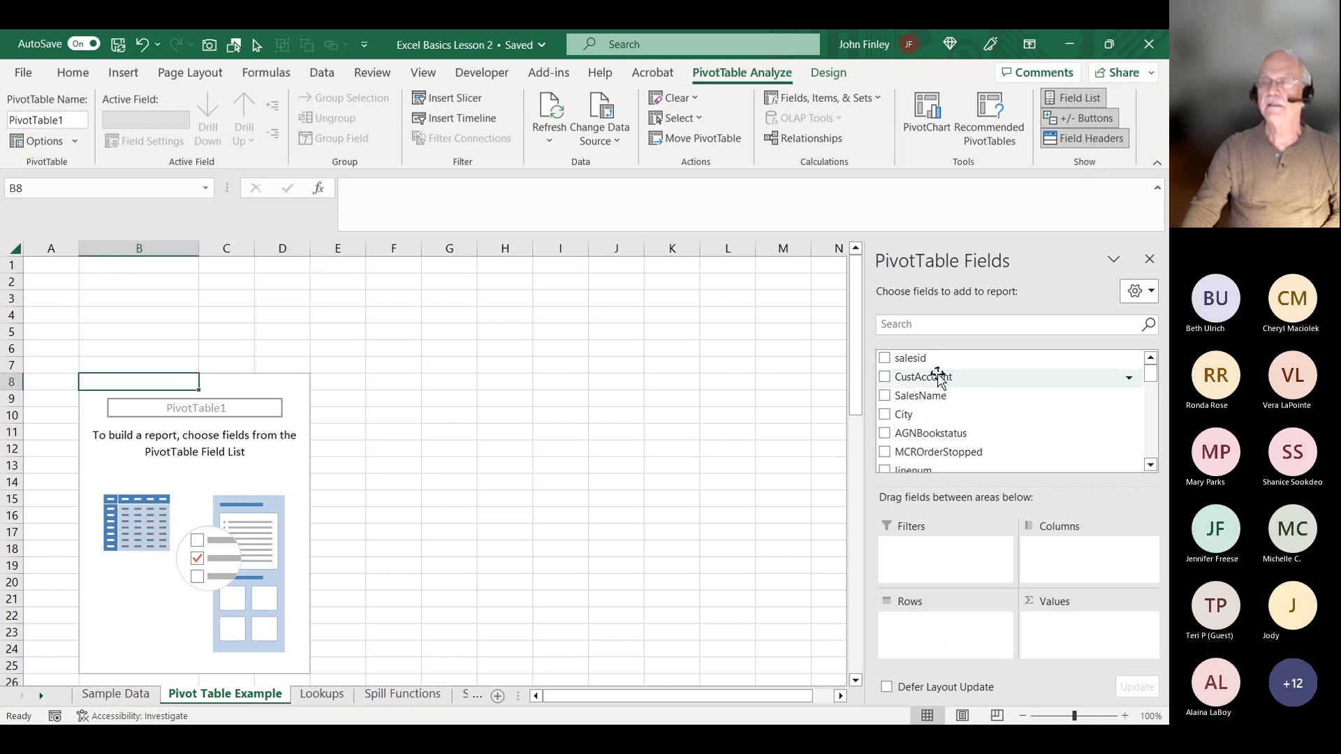
pyautogui.moveTo(932, 405); pyautogui.dragTo(918, 639)
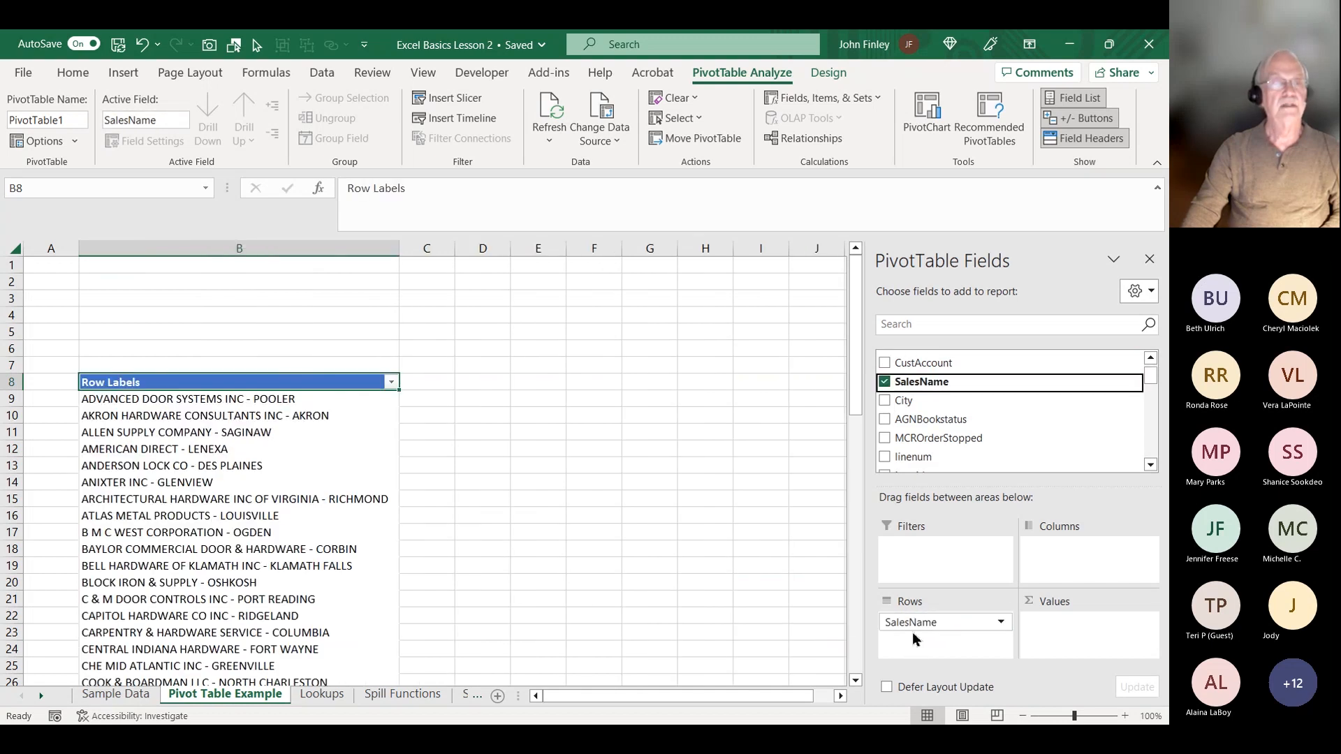
# Add the salesid field to the PivotTable's values as a count.
pyautogui.scroll(-4, 201, 441)
pyautogui.scroll(-6, 201, 441)
pyautogui.scroll(10, 201, 441)
pyautogui.scroll(1, 1093, 407)
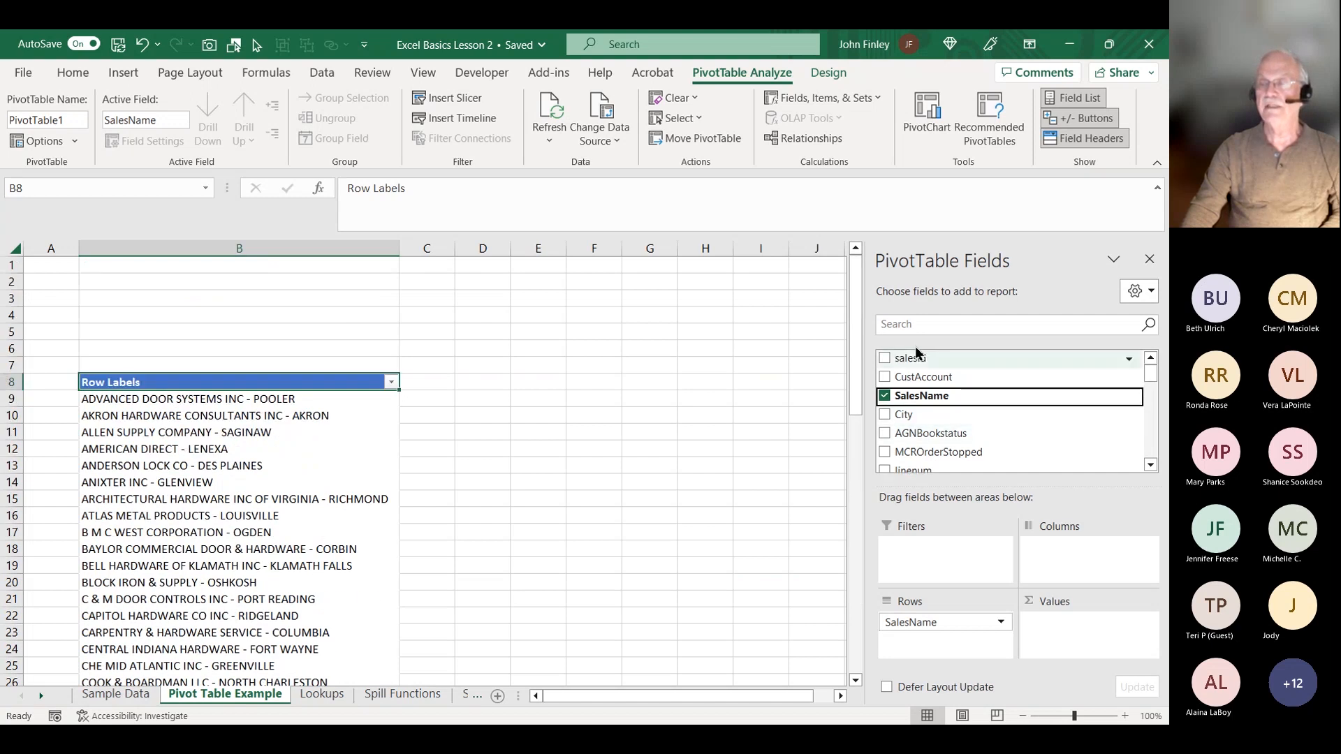
pyautogui.moveTo(910, 363); pyautogui.dragTo(1057, 631)
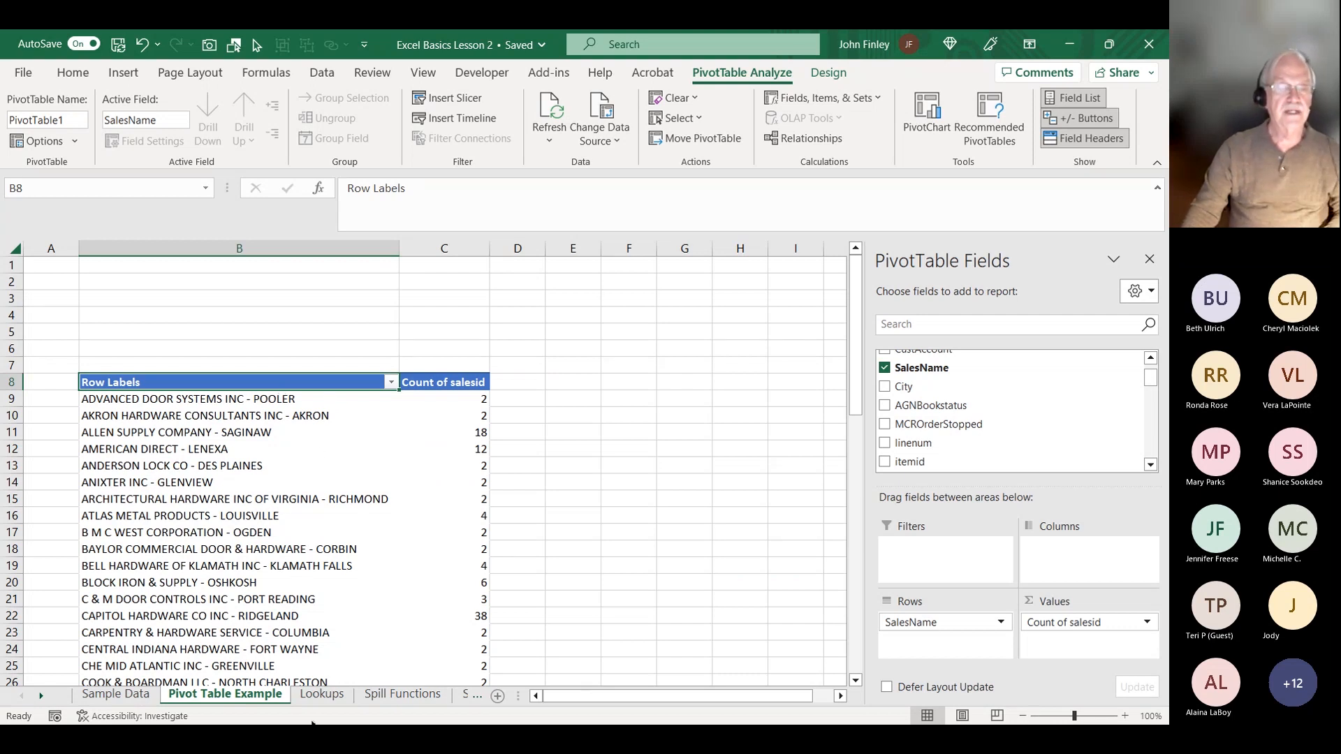
# Review the PivotTable's counts per SalesName against the Sample Data sheet and look at the options for its values.
pyautogui.click(135, 698)
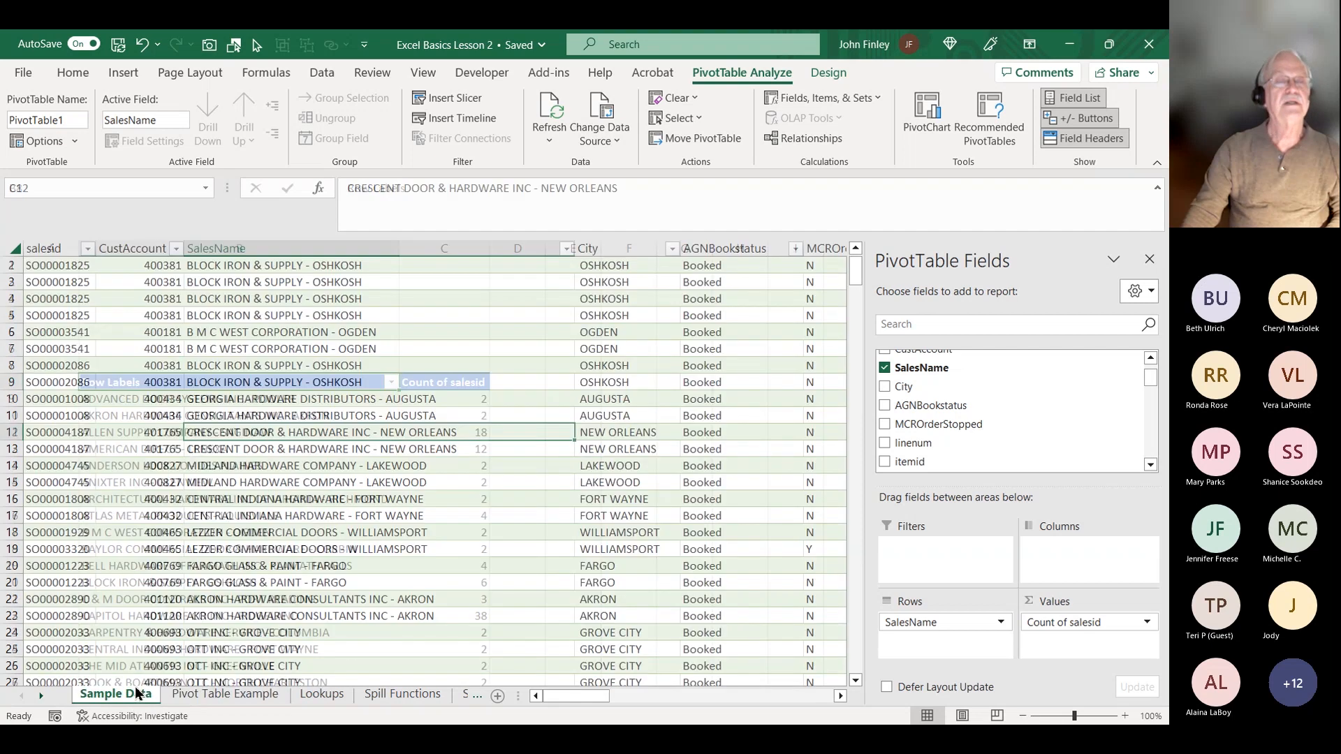
pyautogui.click(183, 698)
pyautogui.scroll(-2, 183, 433)
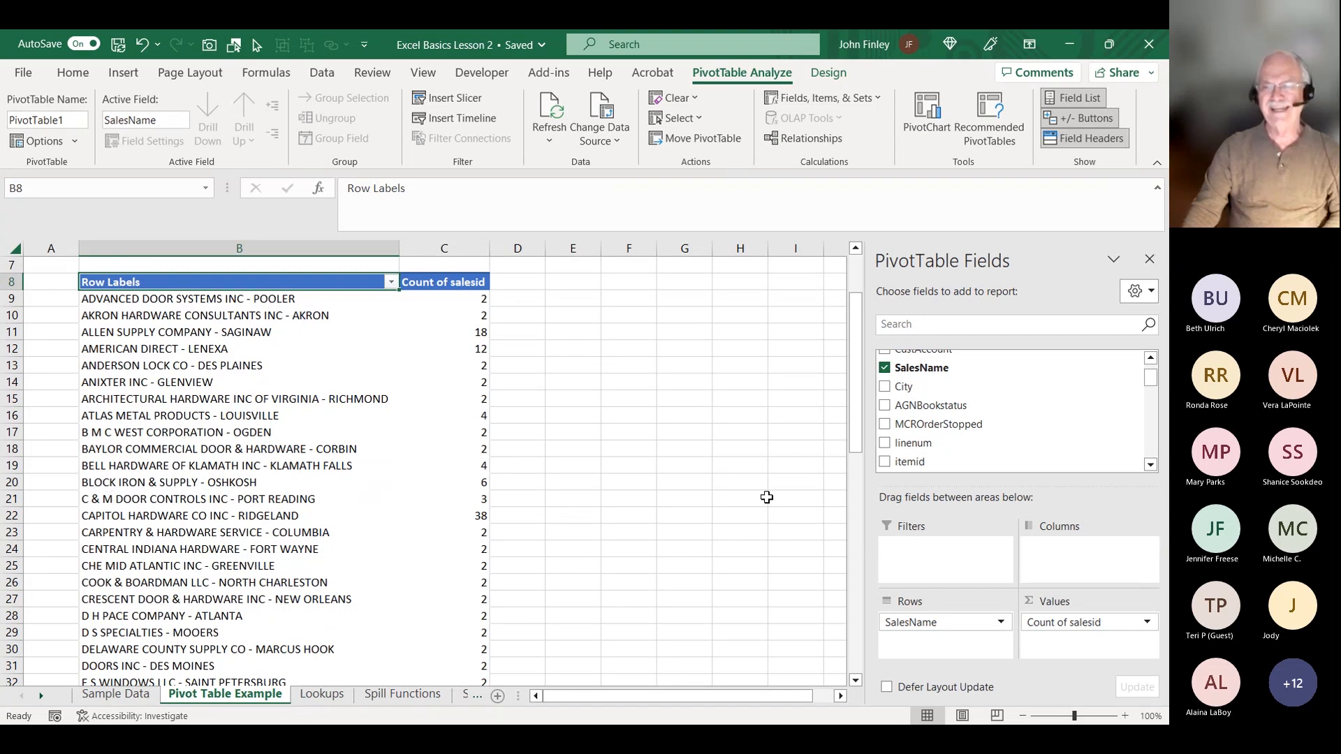
pyautogui.click(478, 502)
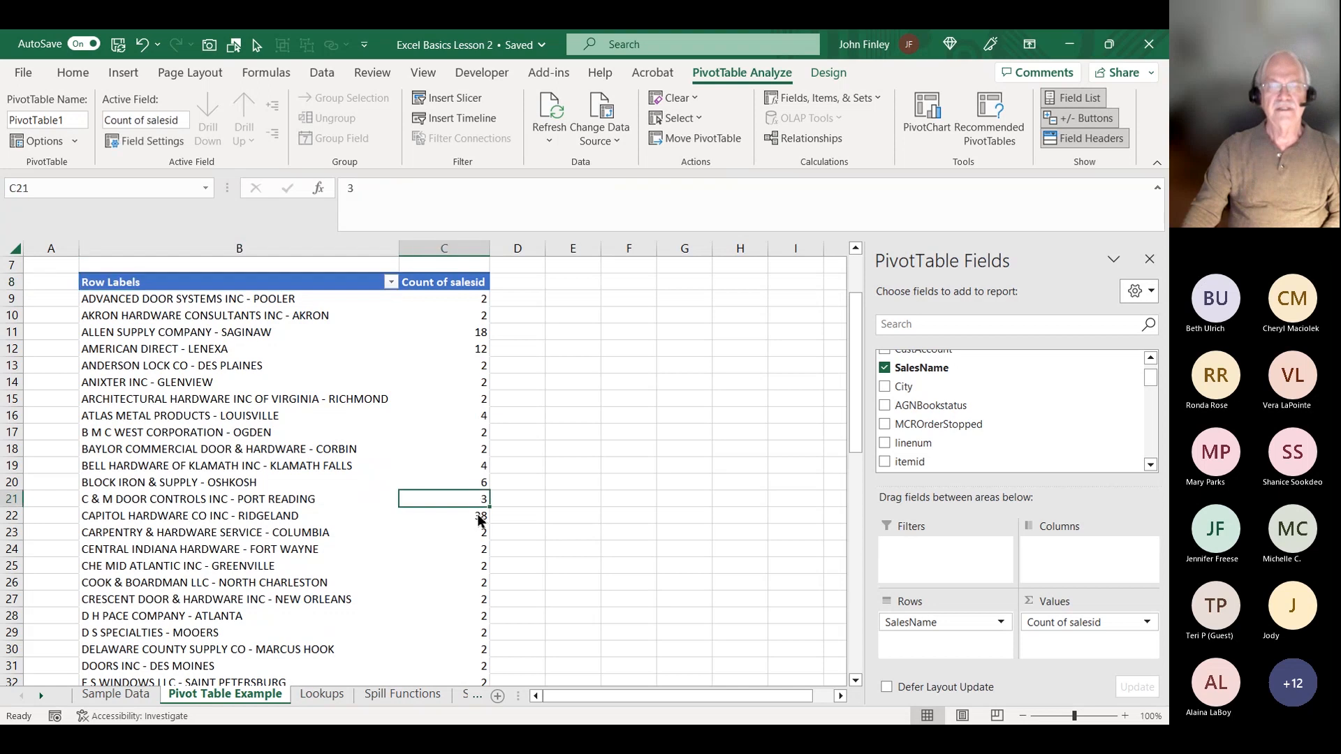
pyautogui.rightClick(478, 512)
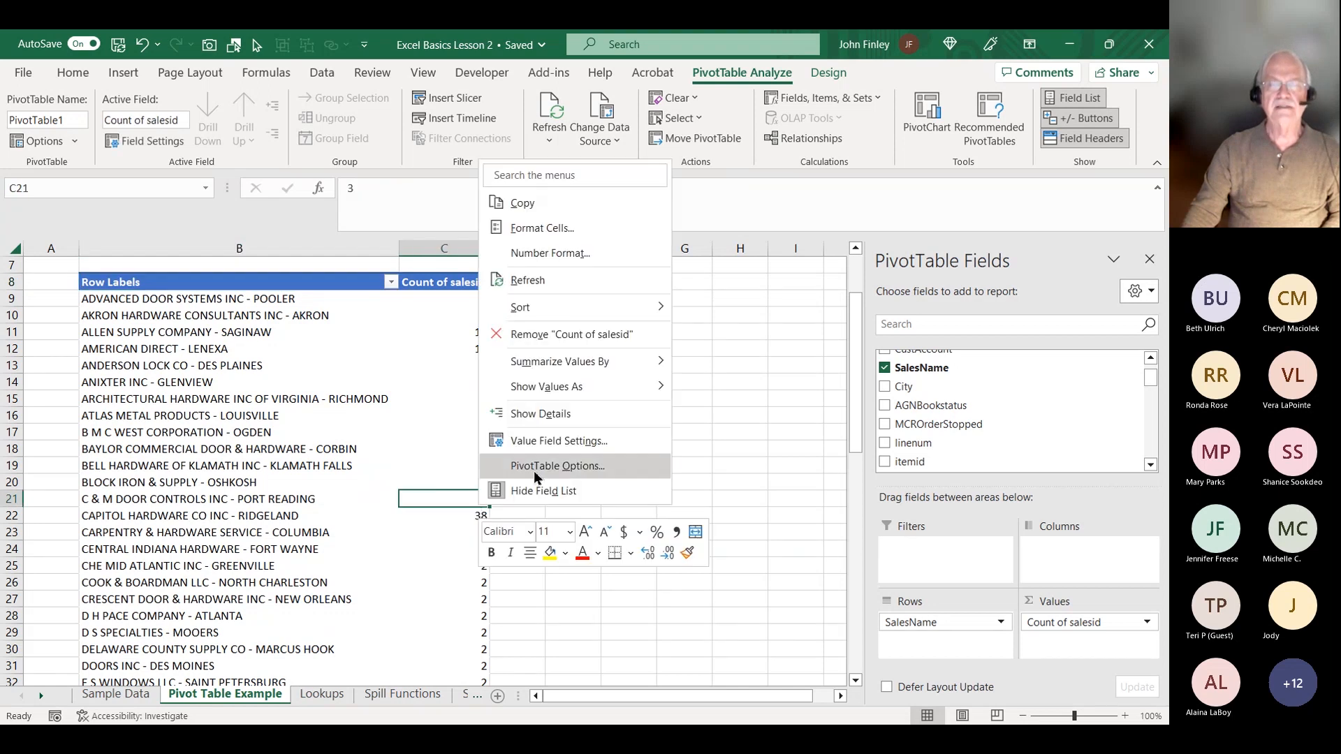
pyautogui.moveTo(610, 366)
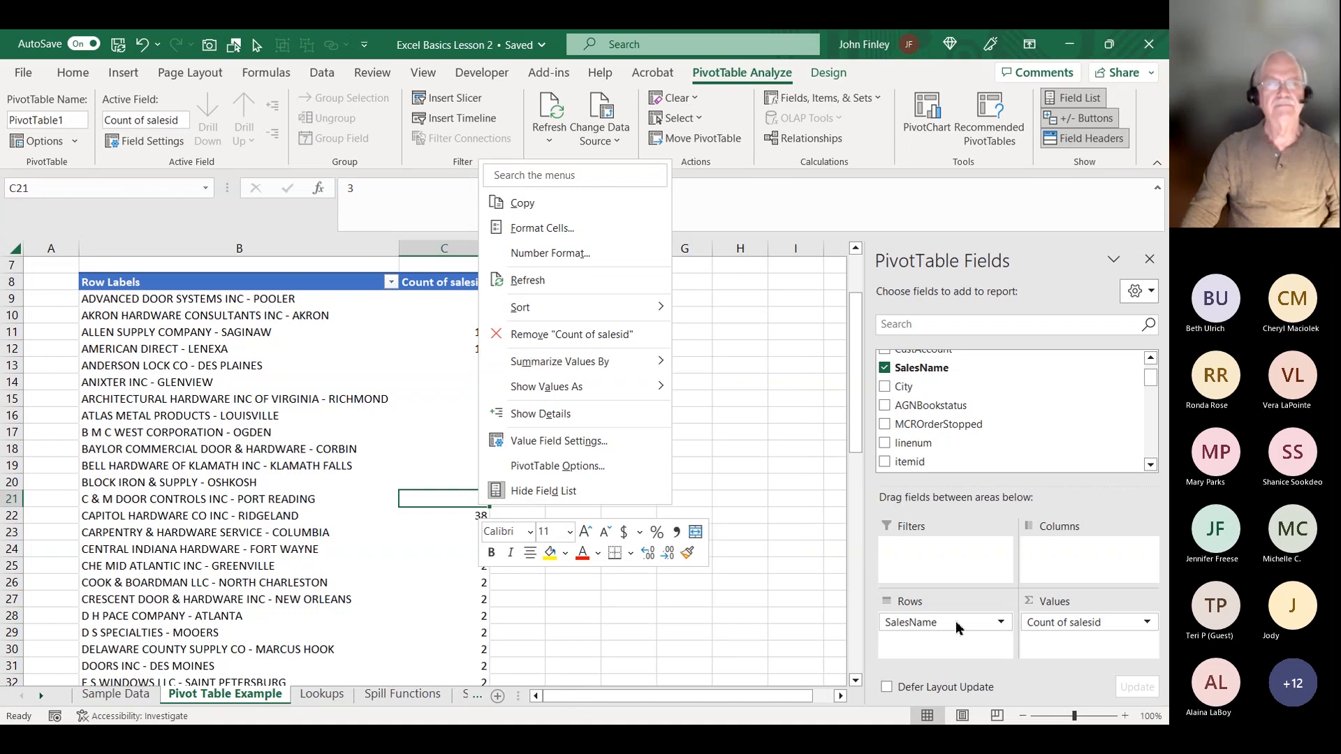
pyautogui.click(805, 631)
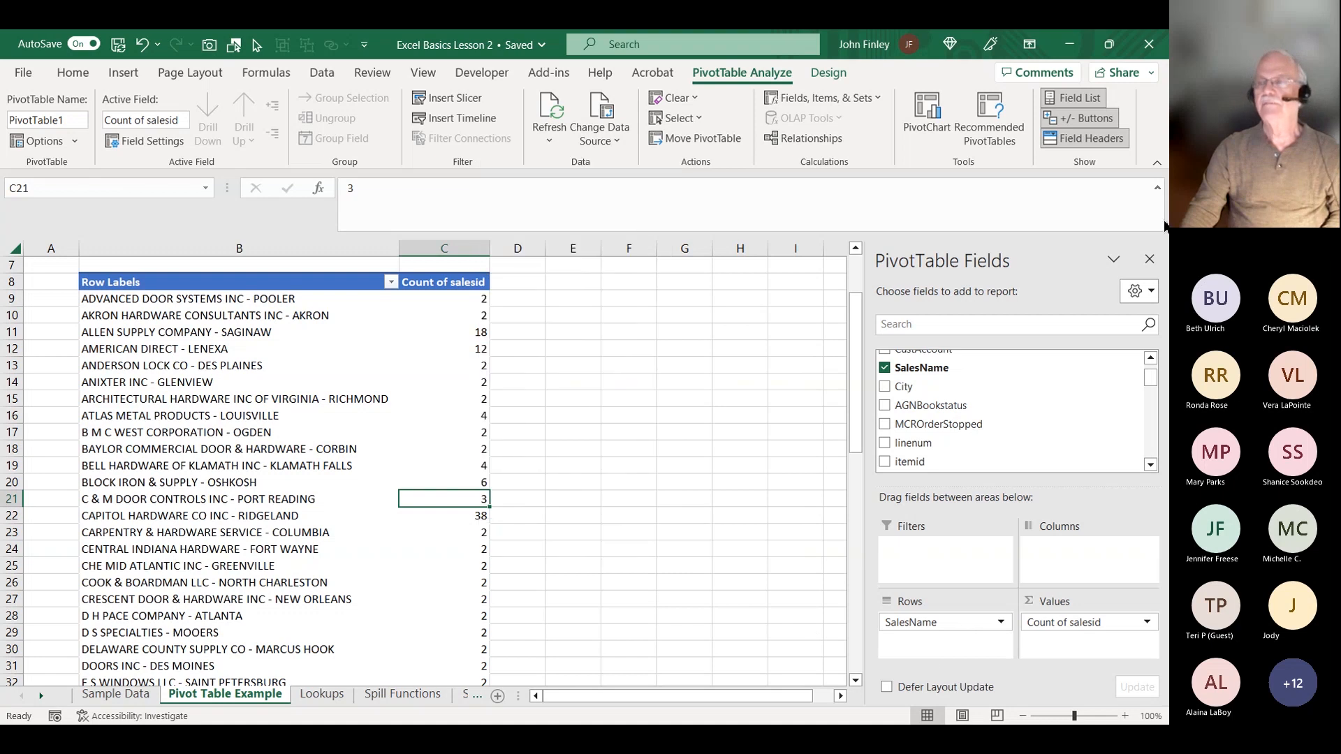
# Hide the field list and delete the entire PivotTable from the Pivot Table Example sheet.
pyautogui.click(1149, 259)
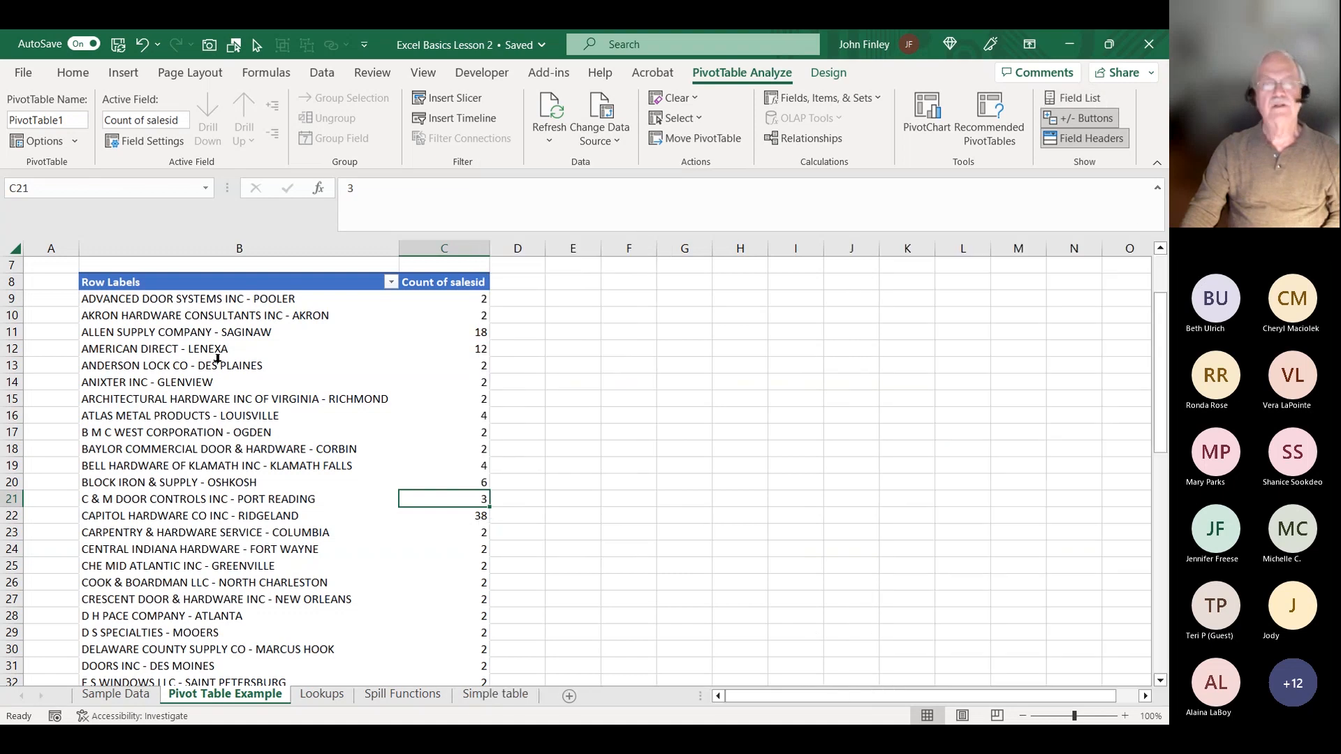
pyautogui.click(92, 283)
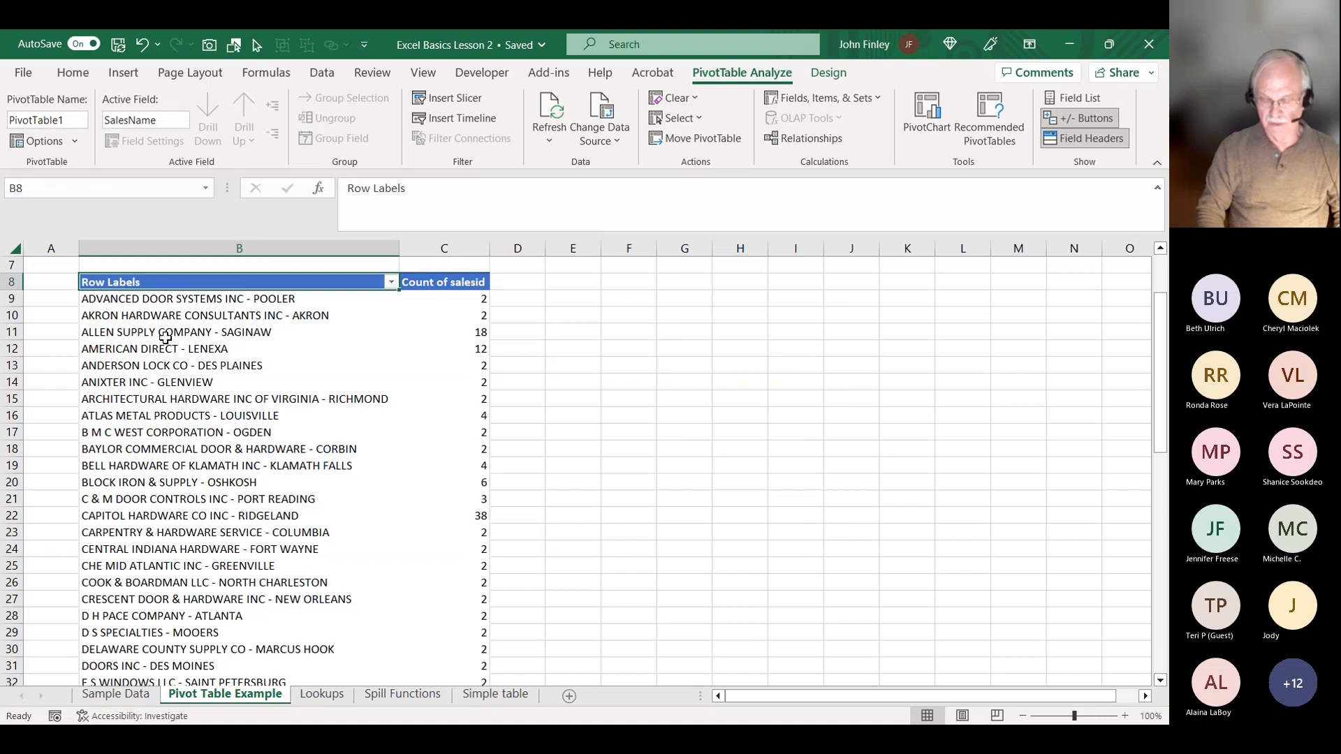
pyautogui.hotkey('shift', 'Right')
pyautogui.hotkey('ctrl', 'shift', 'Down')
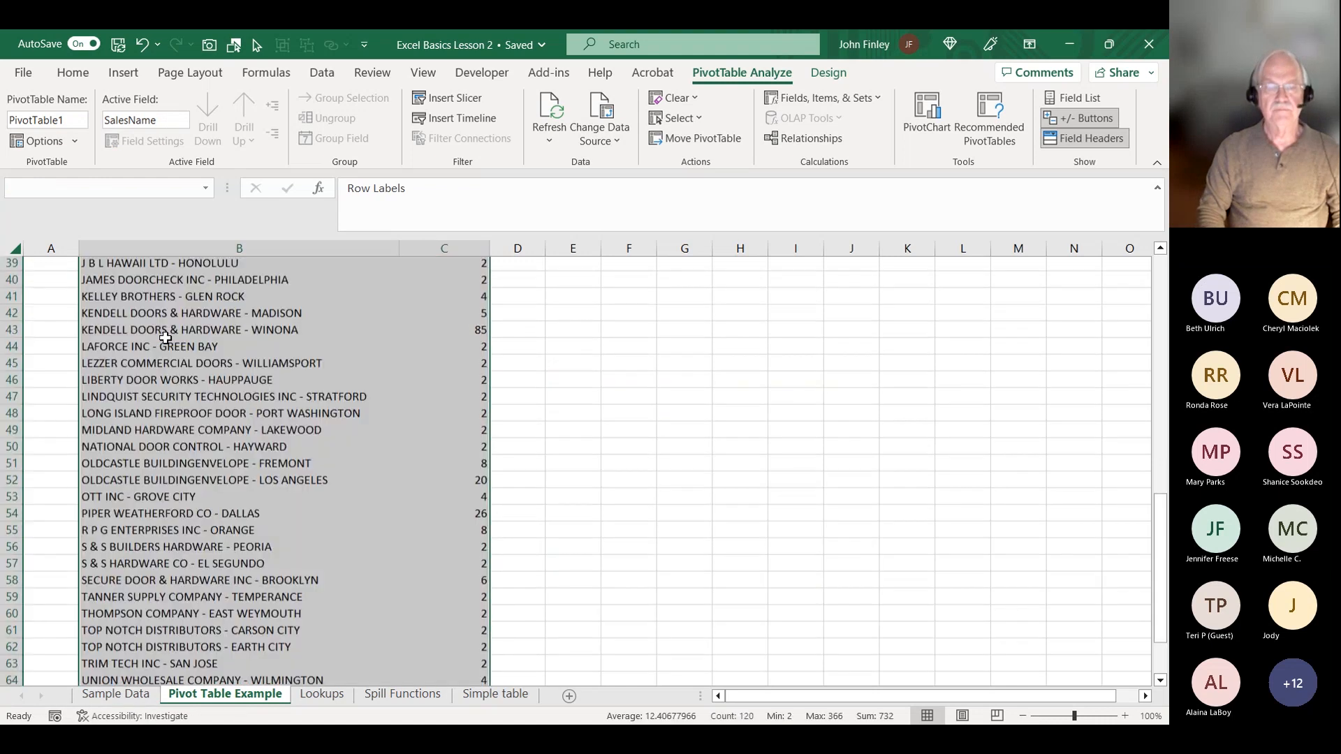
pyautogui.press('Delete')
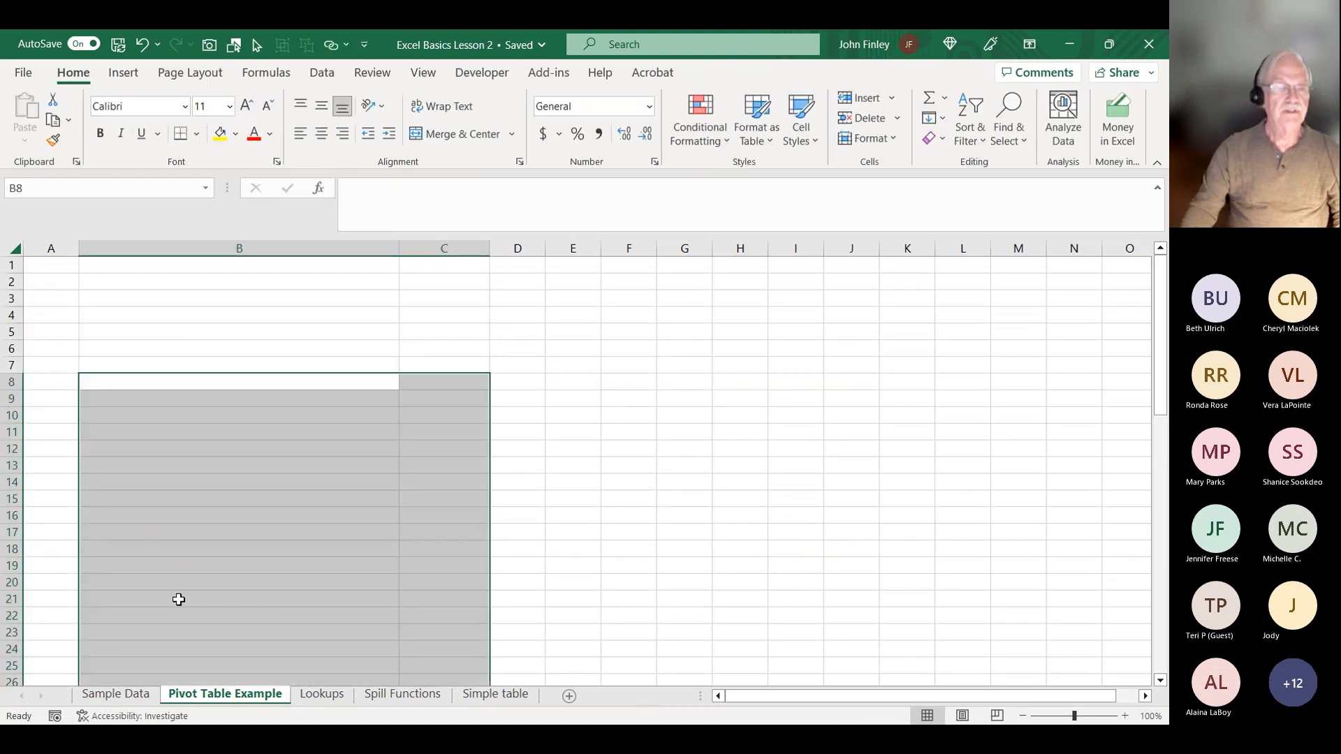
# Create a PivotTable from the Orders table at cell B8 of the Pivot Table Example sheet, adding the data to the Data Model.
pyautogui.click(116, 695)
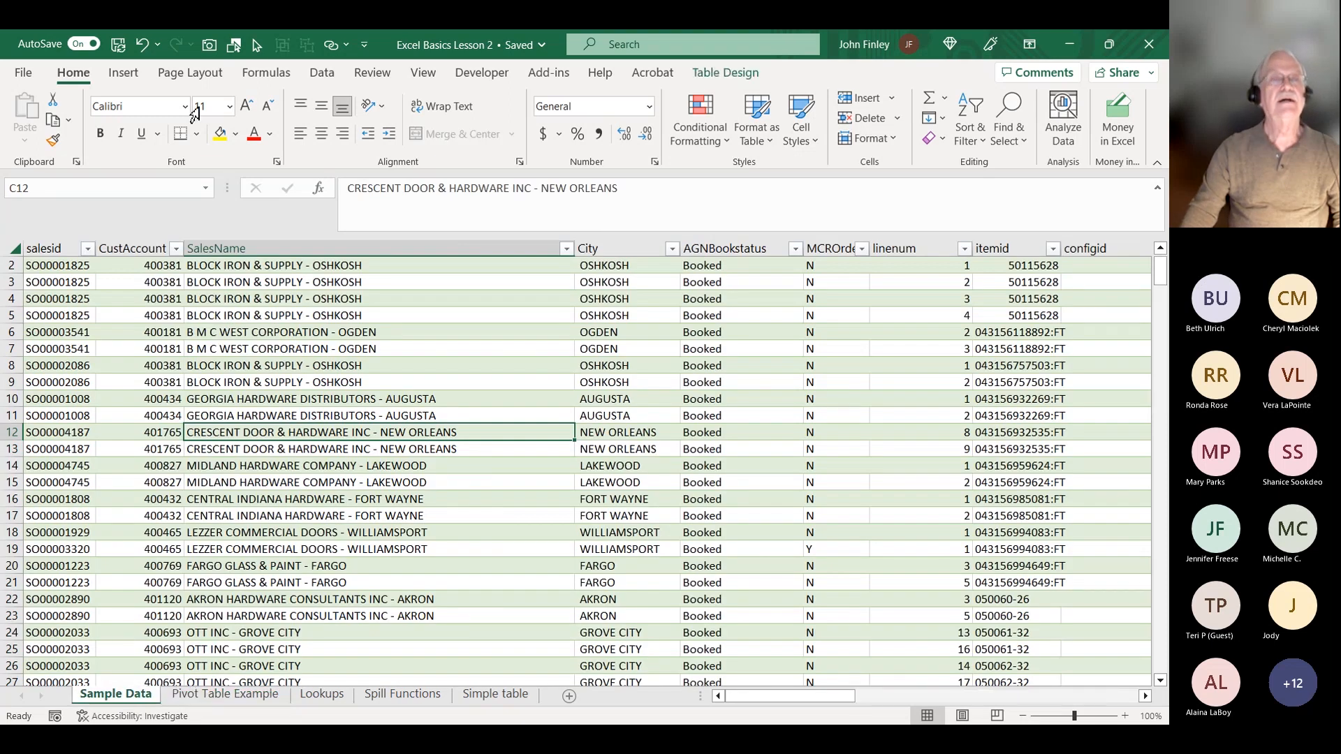
pyautogui.click(126, 77)
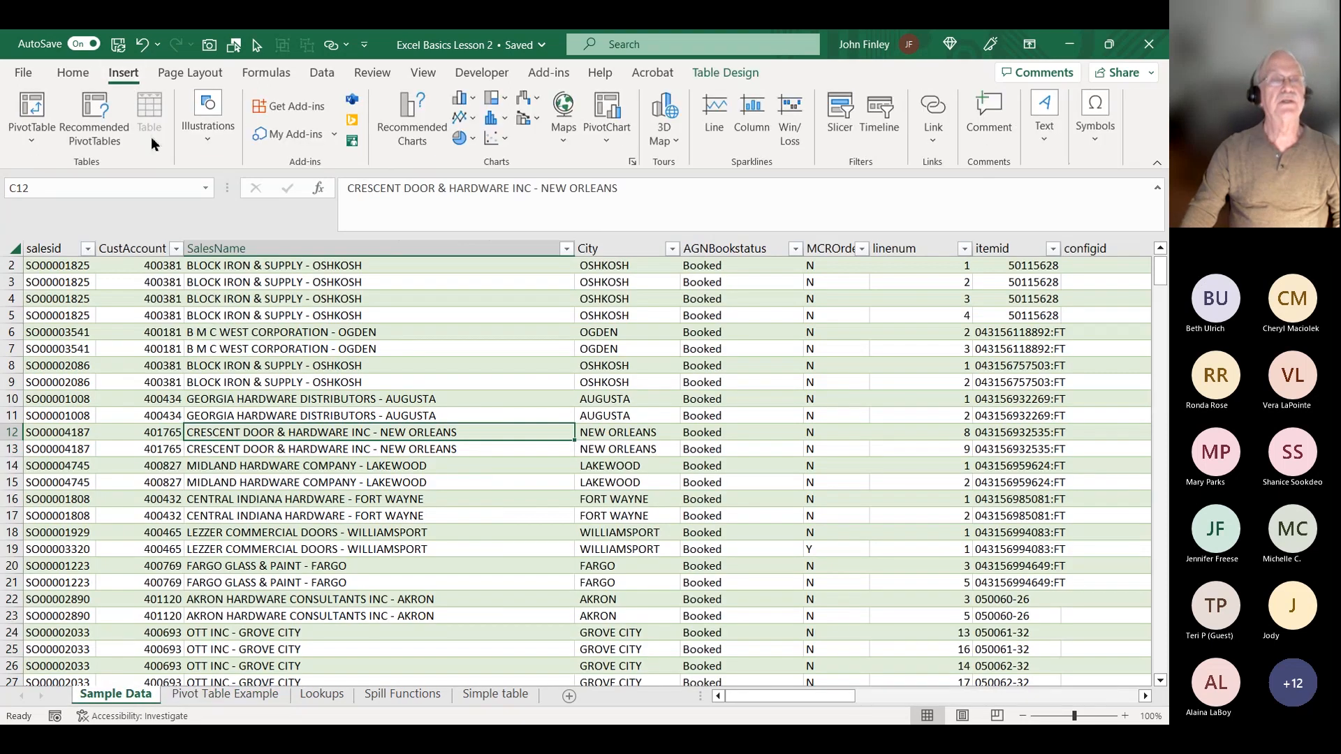
pyautogui.click(36, 139)
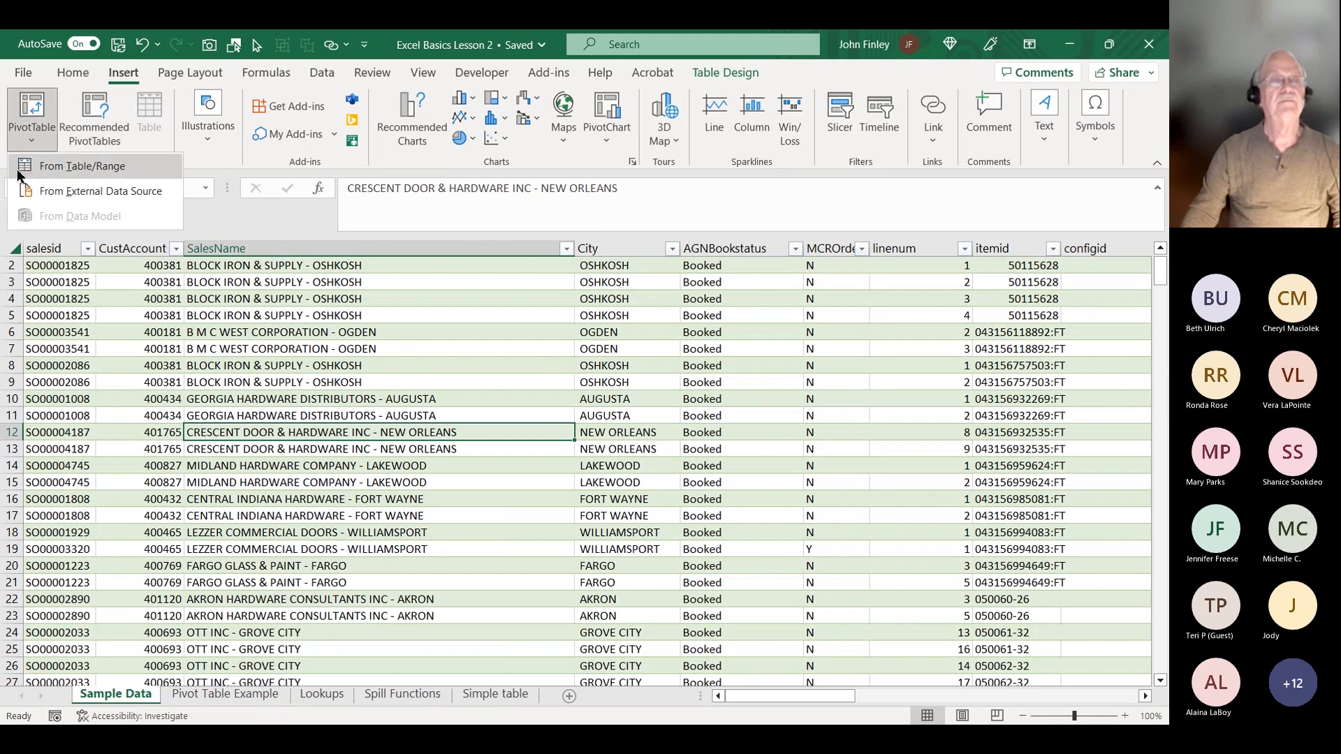
pyautogui.click(102, 167)
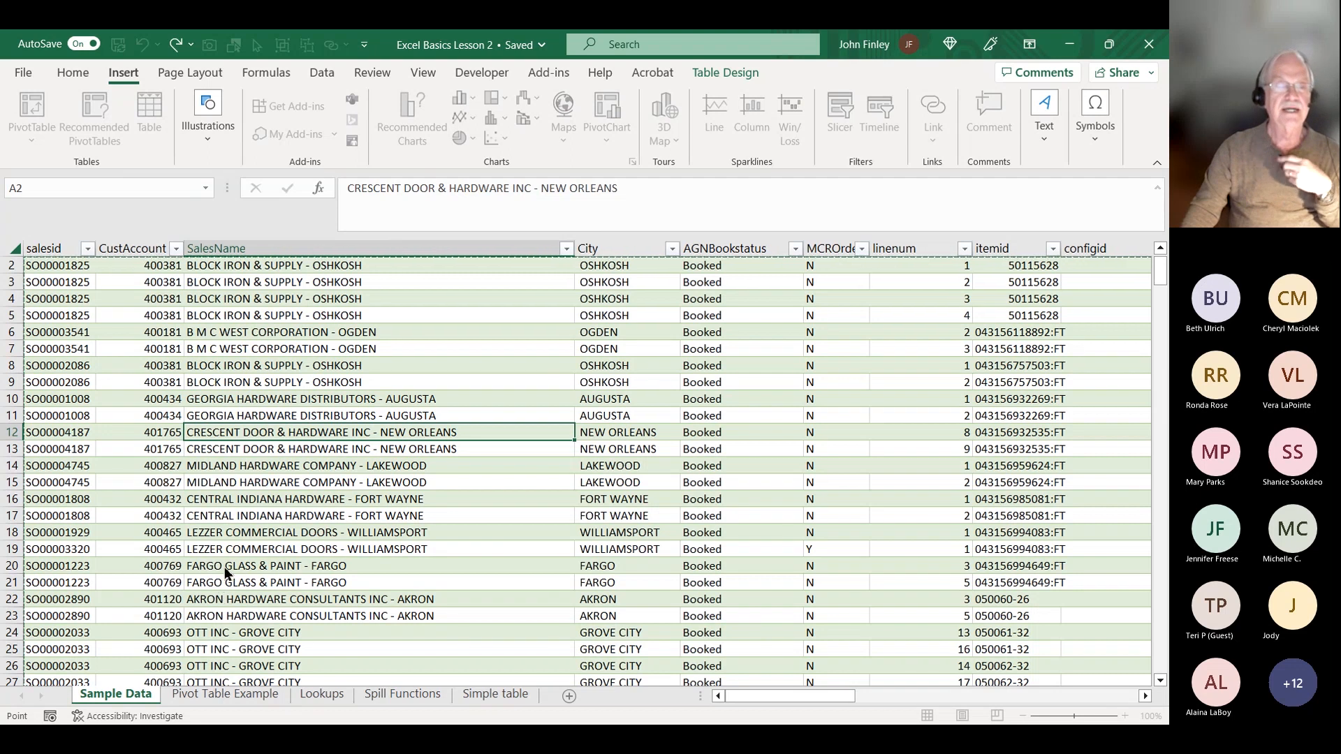
pyautogui.click(220, 517)
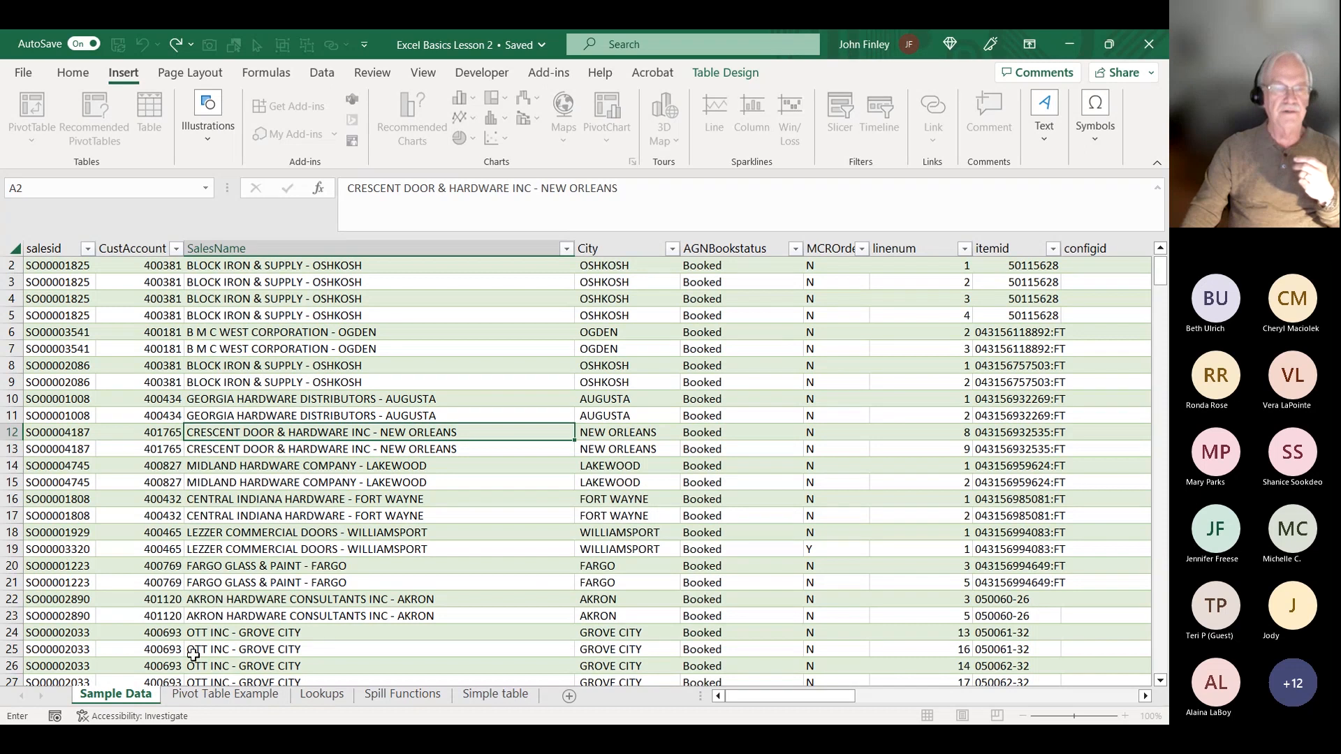
pyautogui.click(215, 573)
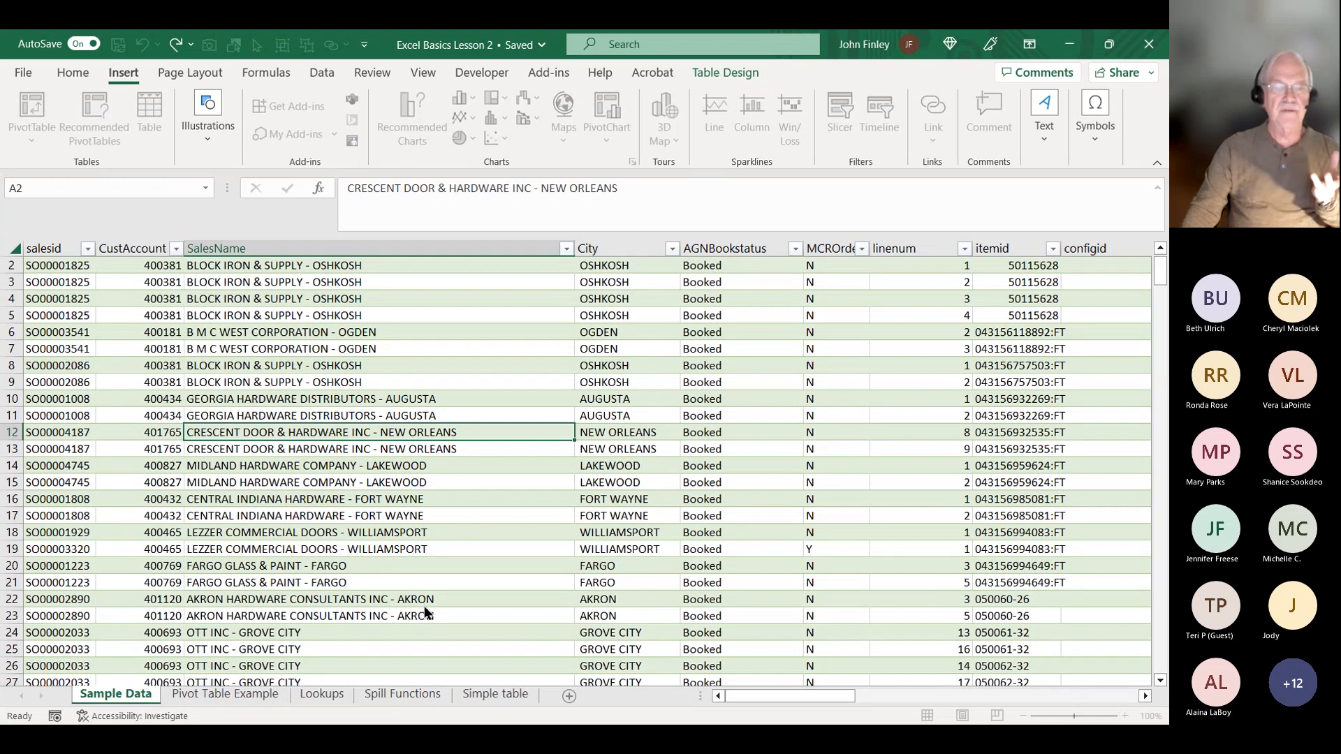
pyautogui.click(535, 525)
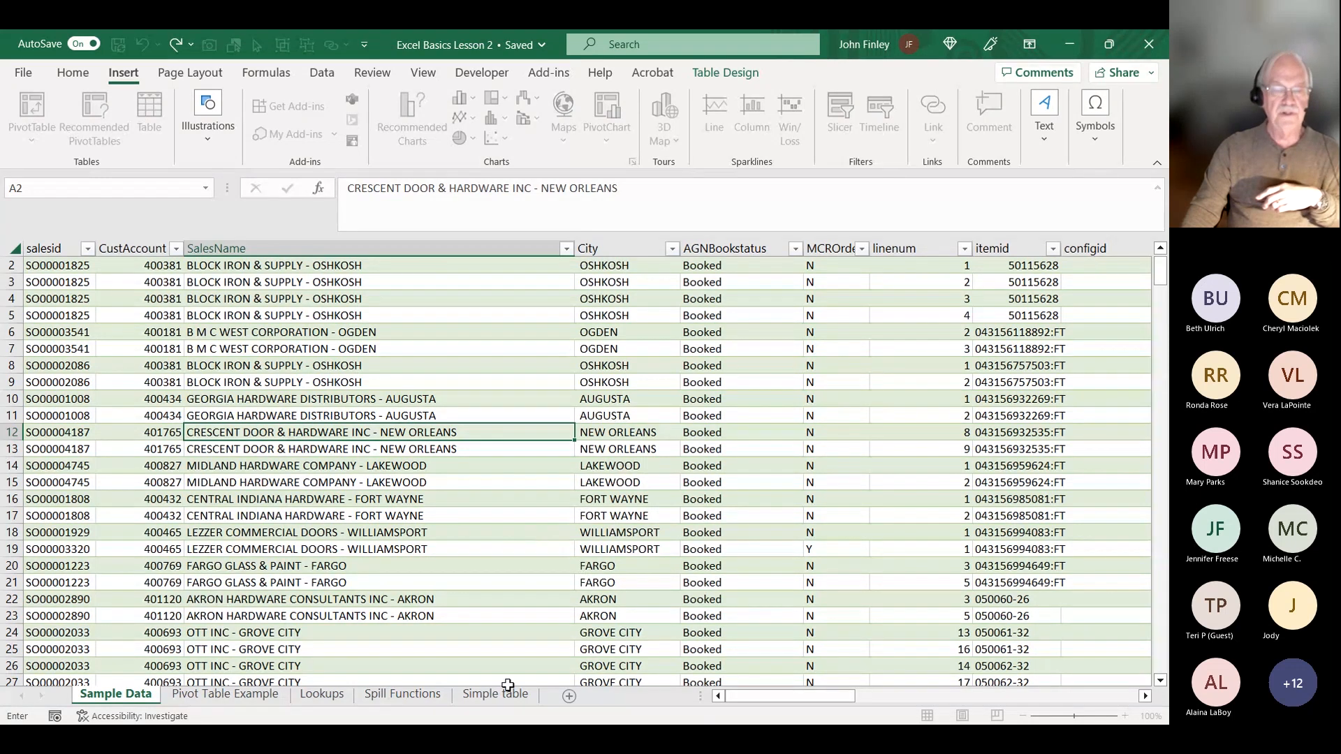
pyautogui.click(201, 693)
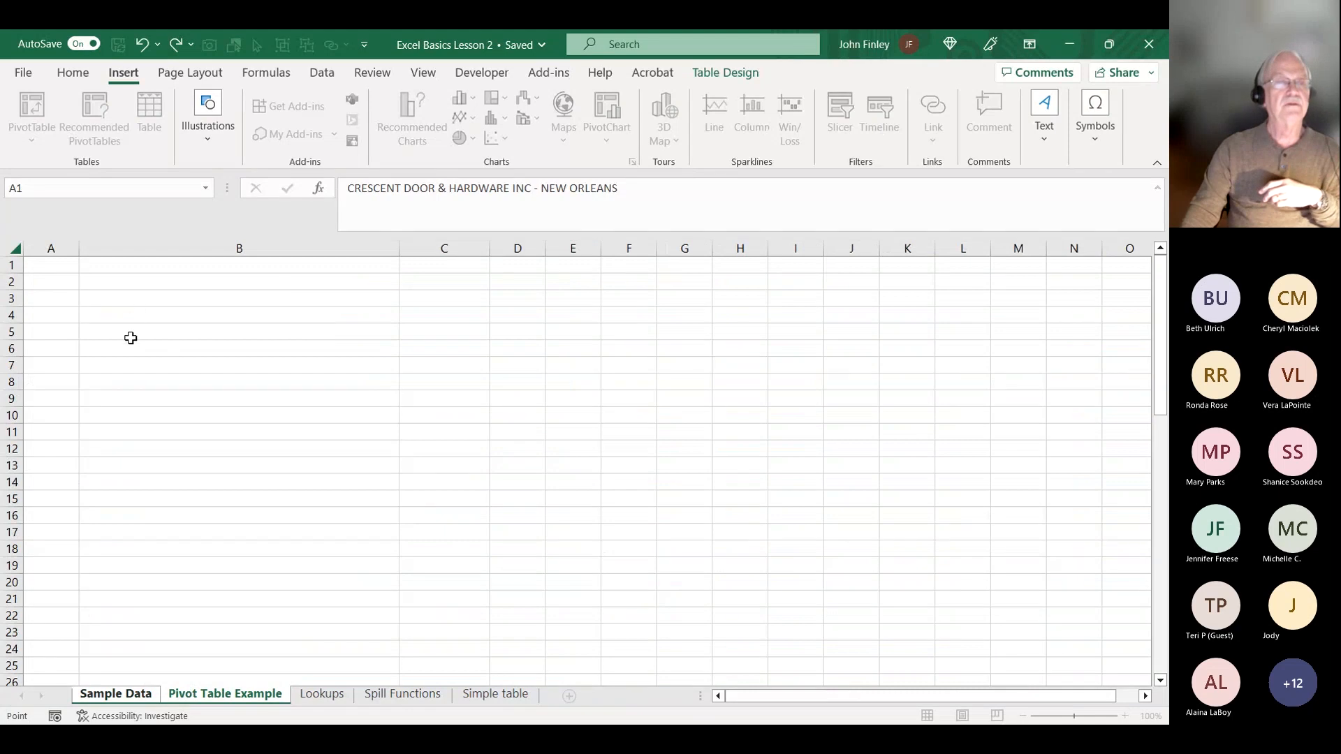
pyautogui.click(129, 389)
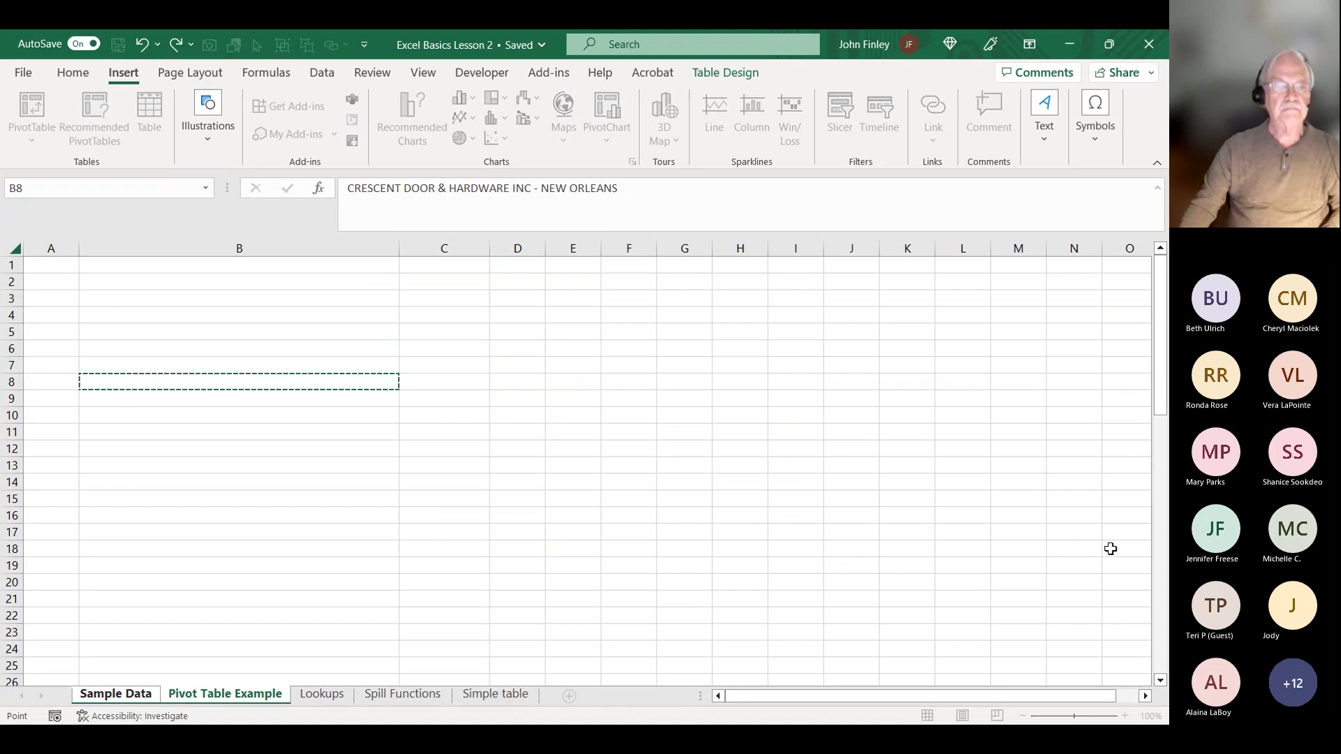
pyautogui.click(448, 605)
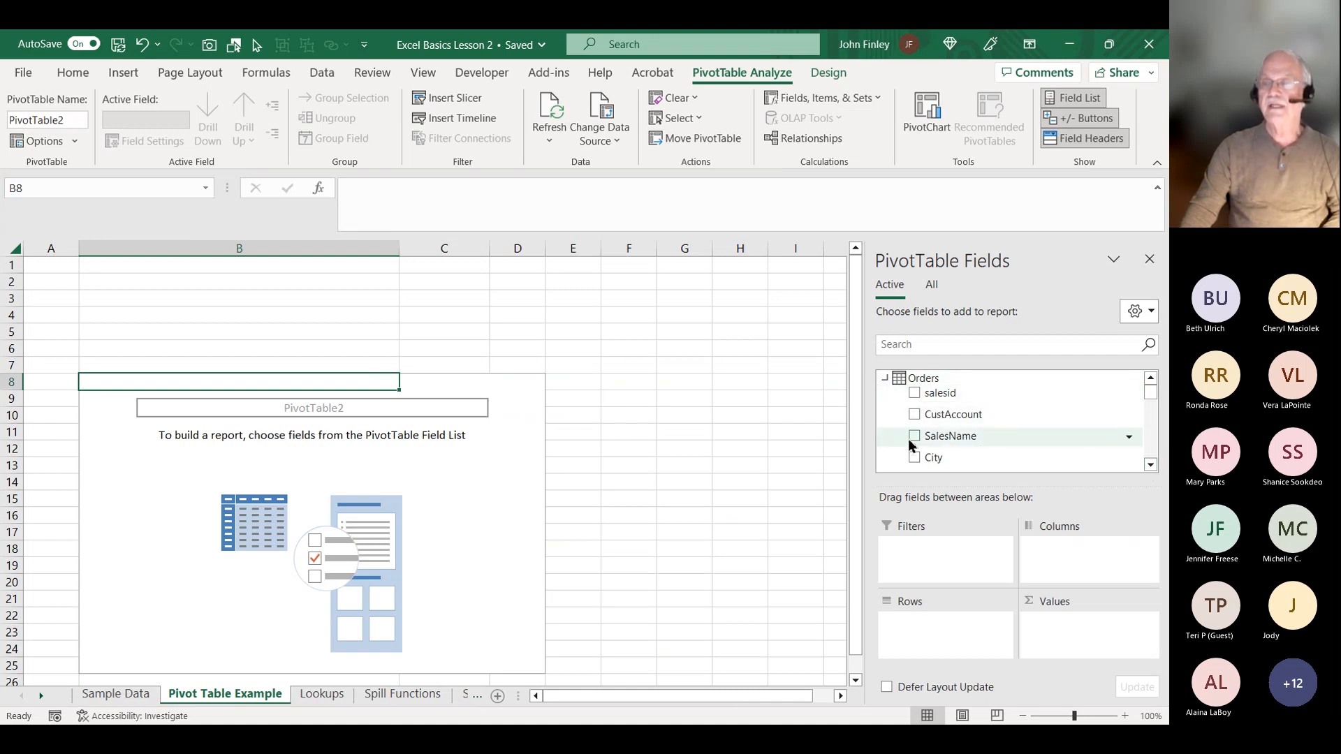
# Add SalesName to the PivotTable's rows and salesid to its values as a count.
pyautogui.moveTo(917, 439); pyautogui.dragTo(917, 643)
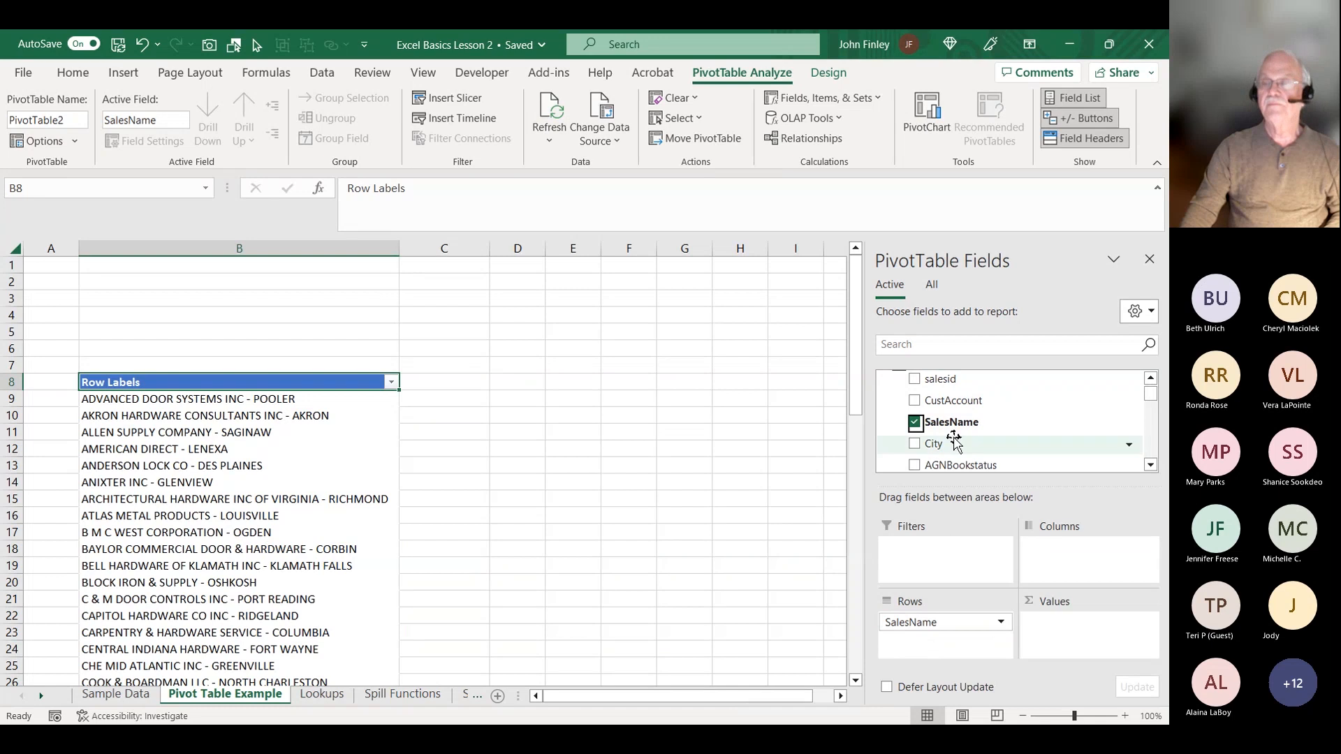
pyautogui.scroll(1, 997, 440)
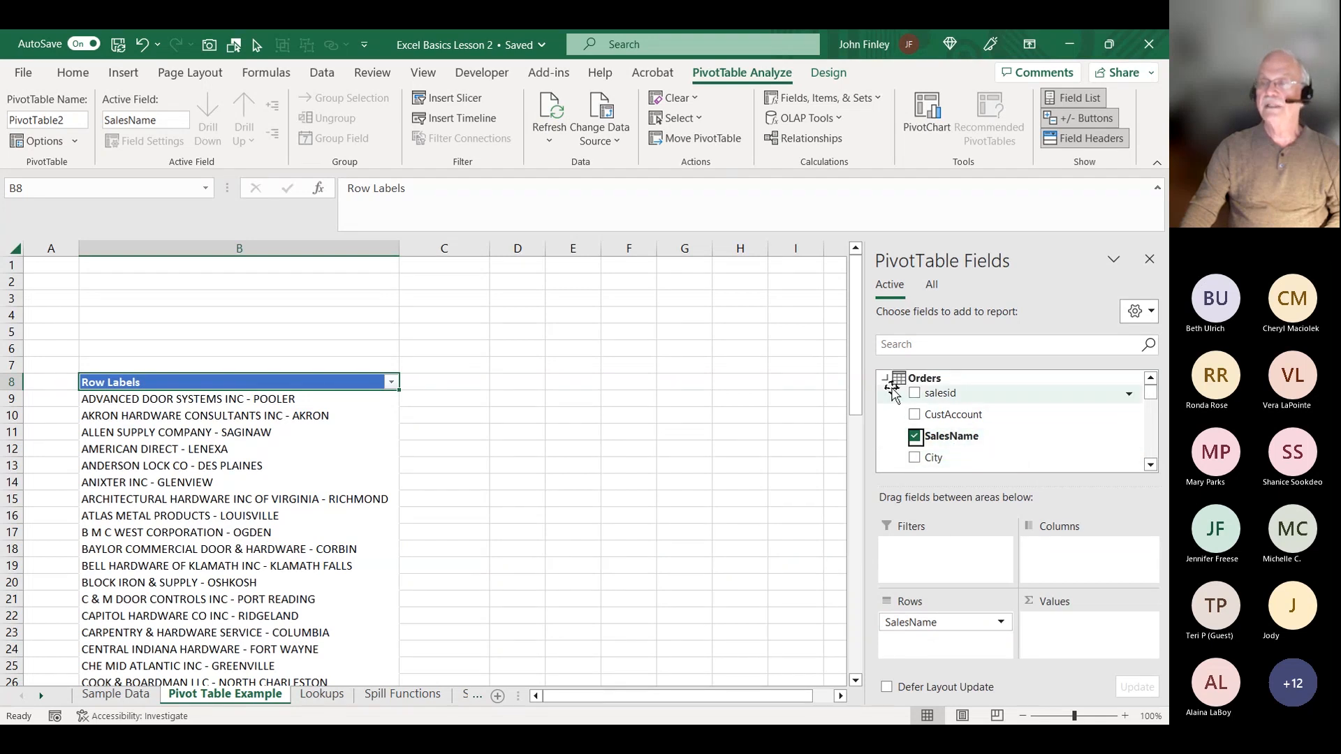
pyautogui.moveTo(946, 396); pyautogui.dragTo(1068, 660)
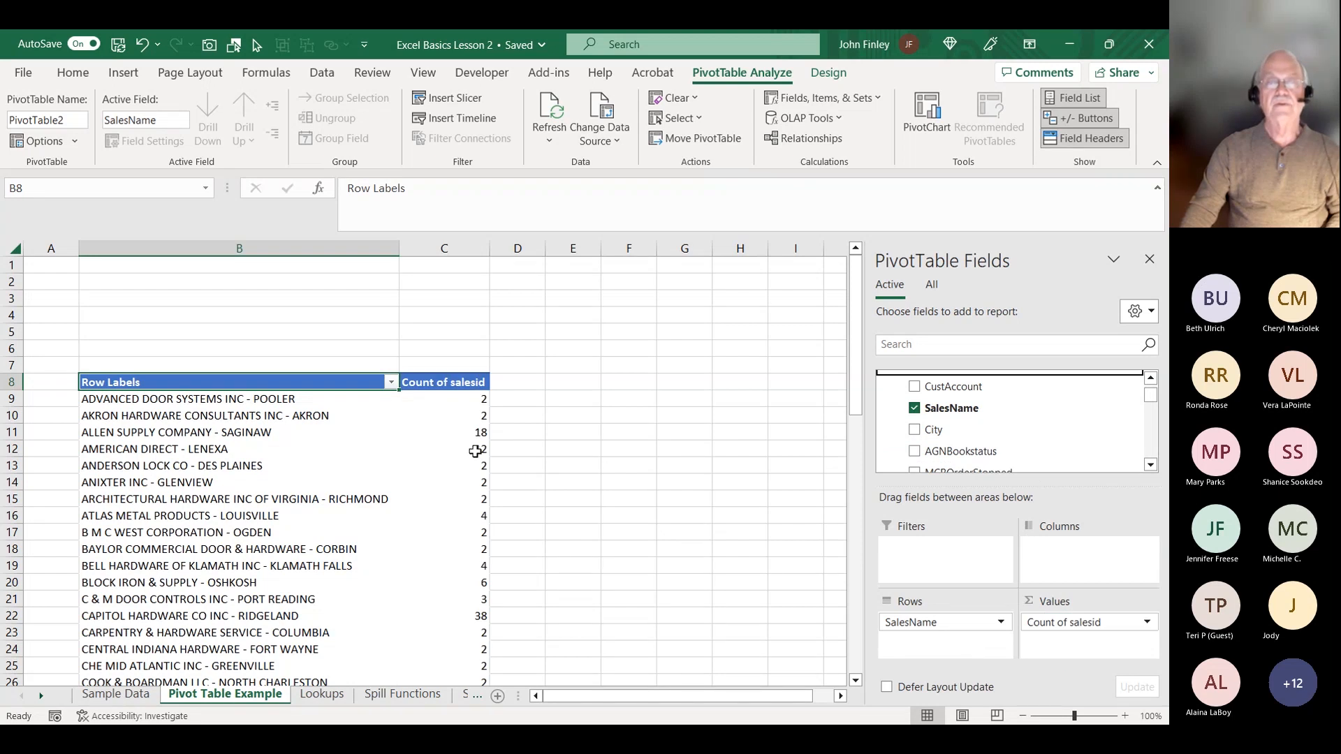
# Summarize the PivotTable's salesid values by Distinct Count.
pyautogui.rightClick(476, 452)
pyautogui.moveTo(559, 280)
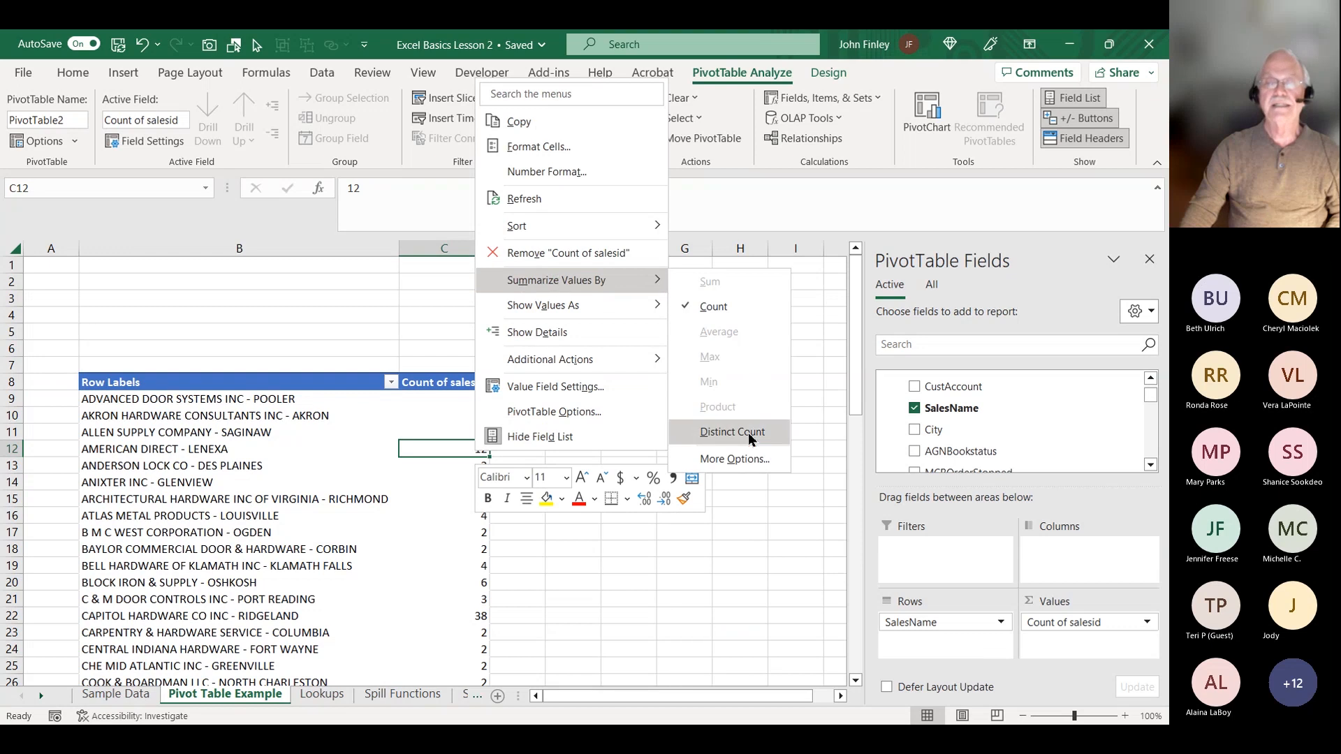
pyautogui.click(733, 433)
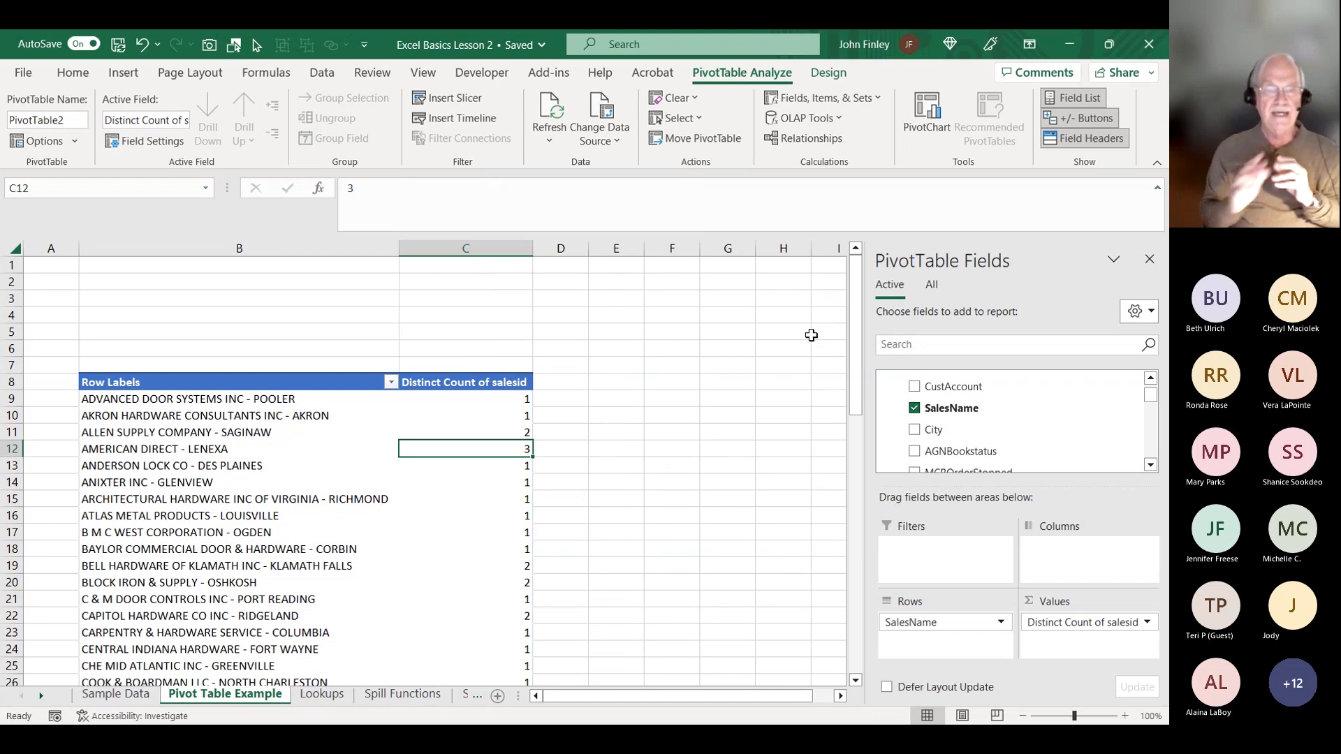
# Look through the distinct salesid counts of all SalesName rows down to the grand total and back up.
pyautogui.press('Down')
pyautogui.press('Down')
pyautogui.press('Down')
pyautogui.press('Down')
pyautogui.press('Down')
pyautogui.press('Down')
pyautogui.press('Down')
pyautogui.press('Down')
pyautogui.press('Down')
pyautogui.press('Down')
pyautogui.press('Down')
pyautogui.press('Down')
pyautogui.press('Down')
pyautogui.press('Down')
pyautogui.press('Down')
pyautogui.press('Down')
pyautogui.press('Down')
pyautogui.press('Down')
pyautogui.press('Down')
pyautogui.press('Down')
pyautogui.press('Down')
pyautogui.press('Down')
pyautogui.press('Down')
pyautogui.press('Down')
pyautogui.press('Down')
pyautogui.press('Down')
pyautogui.press('Down')
pyautogui.press('Down')
pyautogui.press('Down')
pyautogui.press('Down')
pyautogui.press('Down')
pyautogui.press('Down')
pyautogui.press('Down')
pyautogui.press('Down')
pyautogui.press('Down')
pyautogui.press('Down')
pyautogui.press('Down')
pyautogui.press('Down')
pyautogui.press('Down')
pyautogui.press('Down')
pyautogui.press('Down')
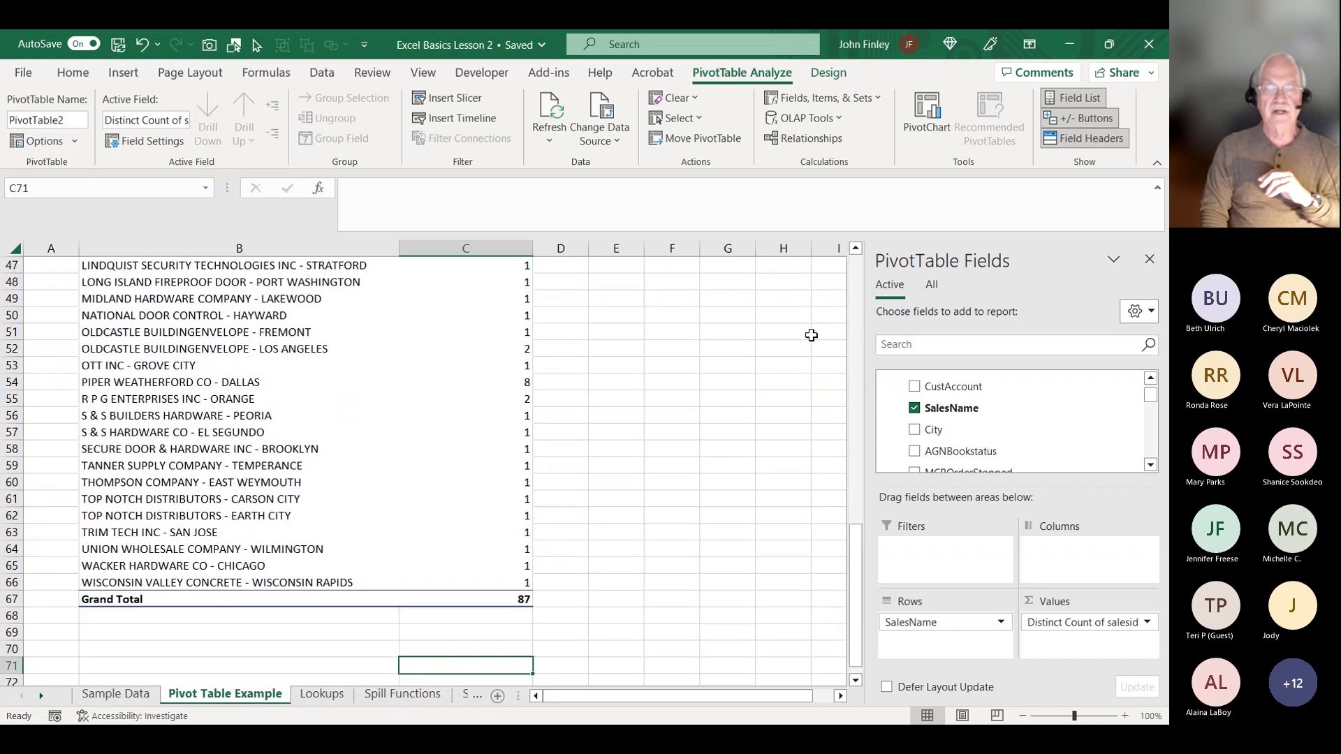
pyautogui.press('Down')
pyautogui.press('Down')
pyautogui.press('Up')
pyautogui.press('Up')
pyautogui.press('Up')
pyautogui.press('Up')
pyautogui.press('Up')
pyautogui.press('Up')
pyautogui.press('Up')
pyautogui.press('Up')
pyautogui.press('Up')
pyautogui.press('Up')
pyautogui.press('Up')
pyautogui.press('Up')
pyautogui.press('Up')
pyautogui.press('Up')
pyautogui.press('Up')
pyautogui.press('Up')
pyautogui.press('Up')
pyautogui.press('Up')
pyautogui.press('Up')
pyautogui.press('Up')
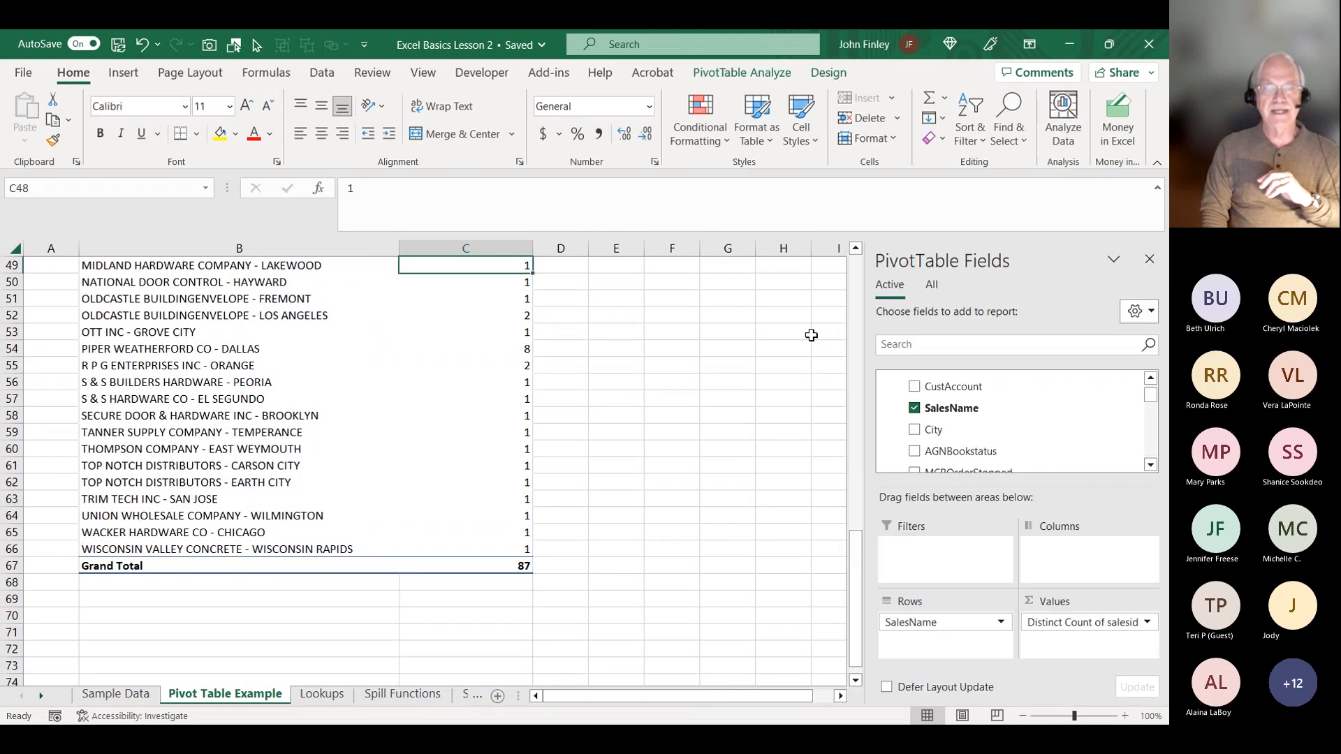
pyautogui.press('Up')
pyautogui.press('Up')
pyautogui.press('Up')
pyautogui.press('Up')
pyautogui.press('Up')
pyautogui.press('Up')
pyautogui.press('Up')
pyautogui.press('Up')
pyautogui.press('Up')
pyautogui.press('Up')
pyautogui.press('Up')
pyautogui.press('Up')
pyautogui.press('Up')
pyautogui.press('Up')
pyautogui.press('Up')
pyautogui.press('Up')
pyautogui.press('Up')
pyautogui.press('Up')
pyautogui.press('Up')
pyautogui.press('Up')
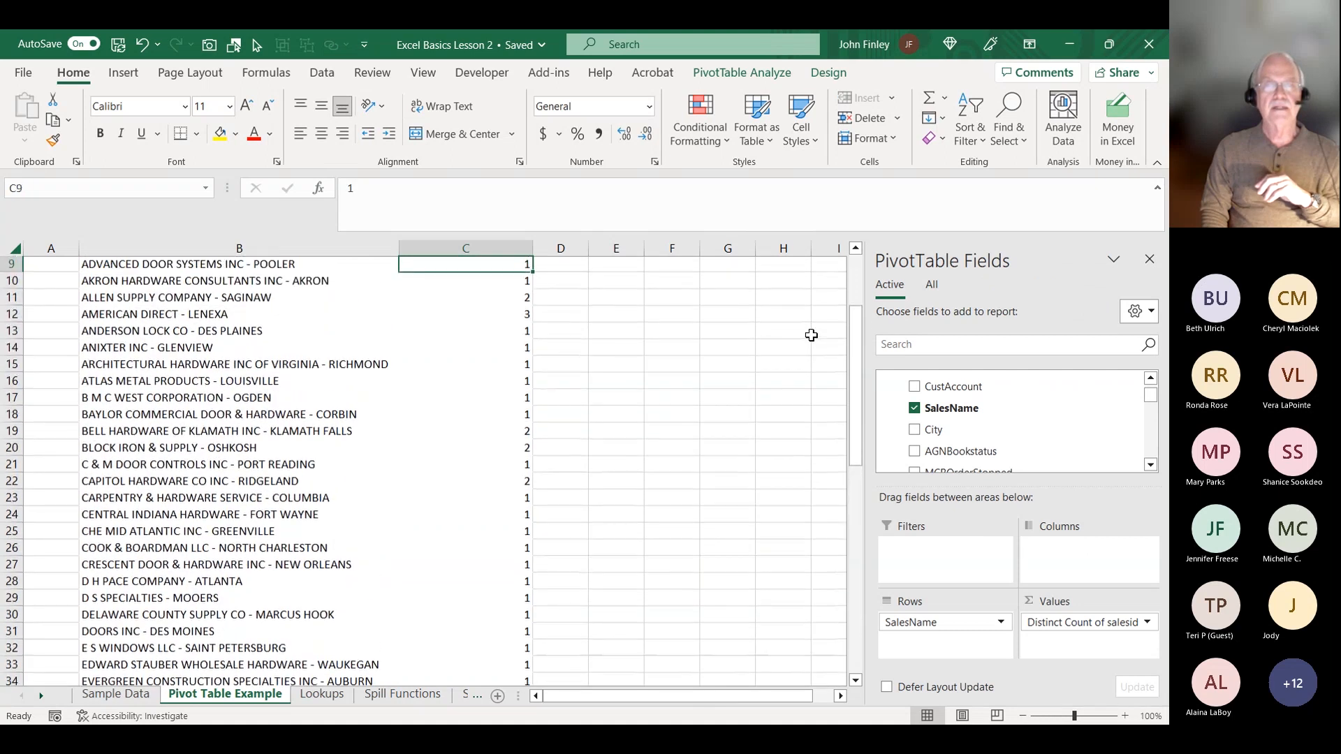
pyautogui.press('Up')
pyautogui.press('Up')
pyautogui.press('Down')
pyautogui.press('Down')
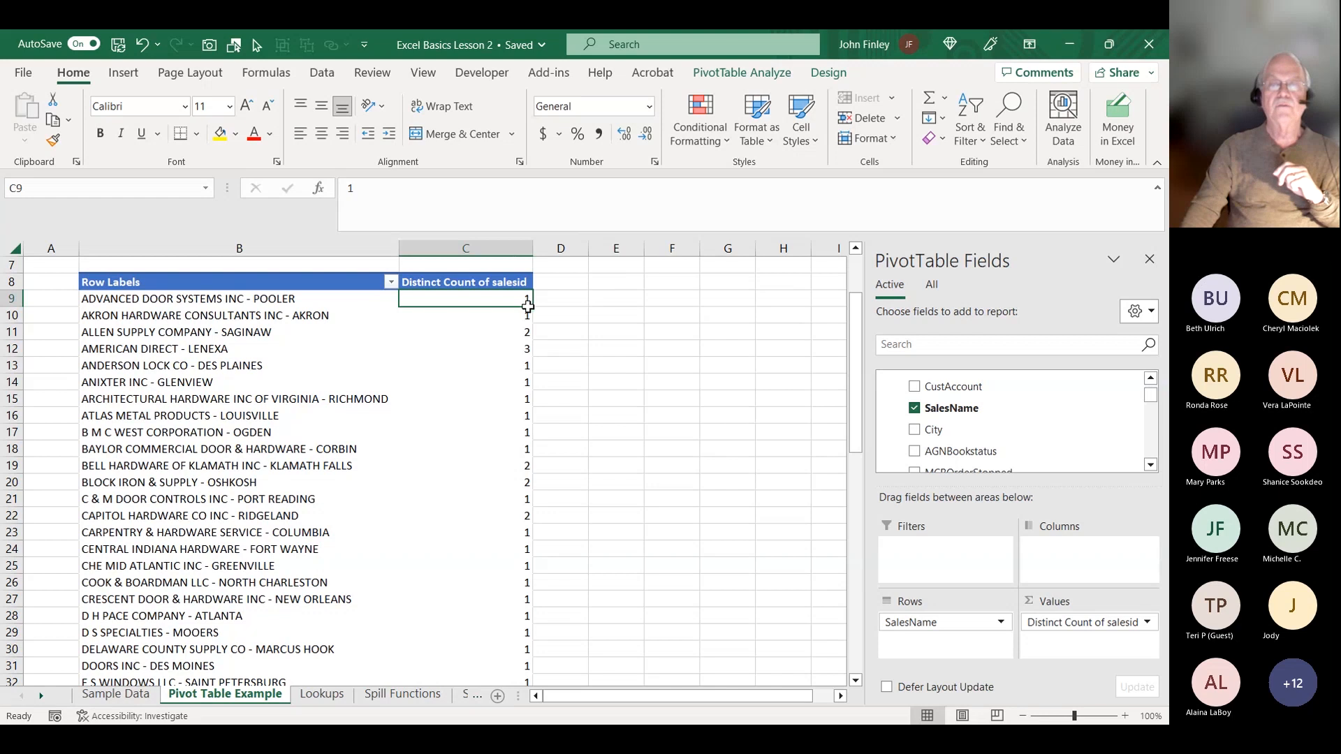
# Sort the PivotTable by the distinct count of salesid from largest to smallest.
pyautogui.rightClick(498, 304)
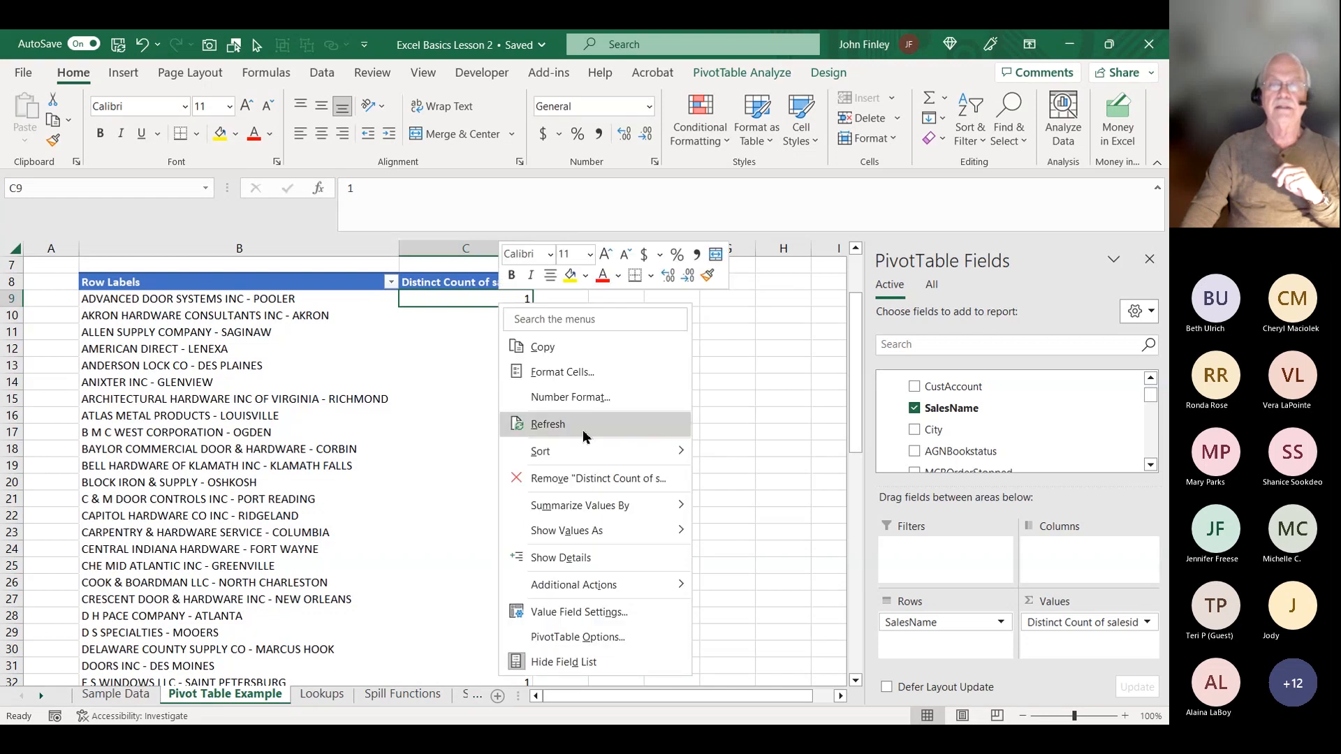
pyautogui.moveTo(677, 453)
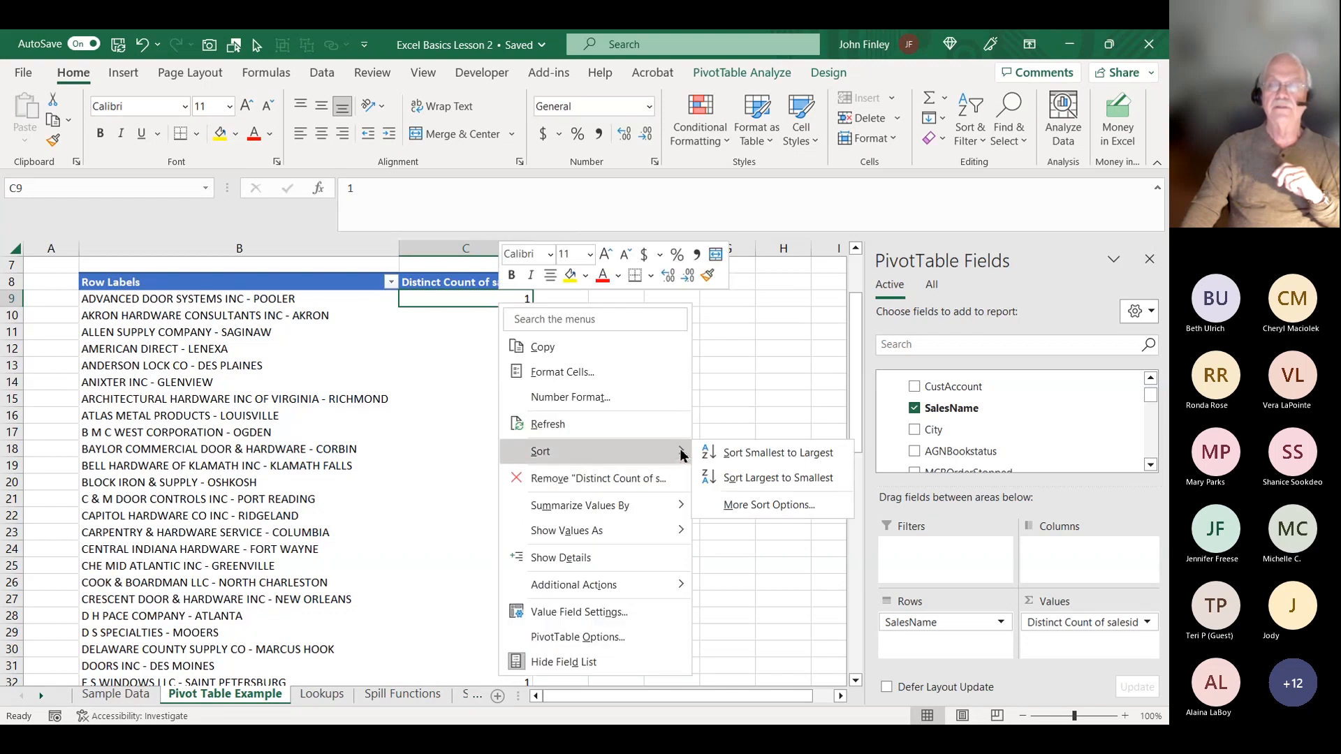
pyautogui.click(750, 479)
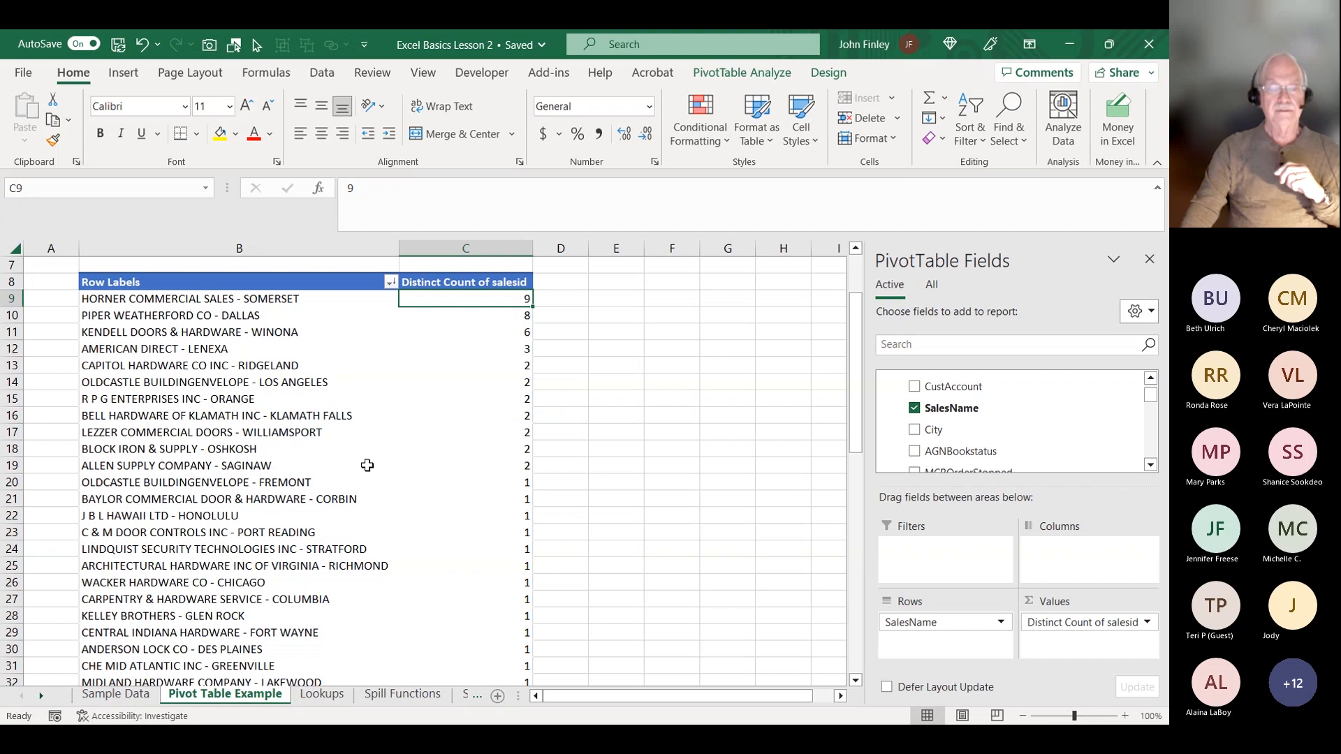
# Review the sorted SalesName list through to its last rows and return to its beginning.
pyautogui.scroll(-7, 350, 482)
pyautogui.scroll(-7, 346, 488)
pyautogui.scroll(5, 348, 484)
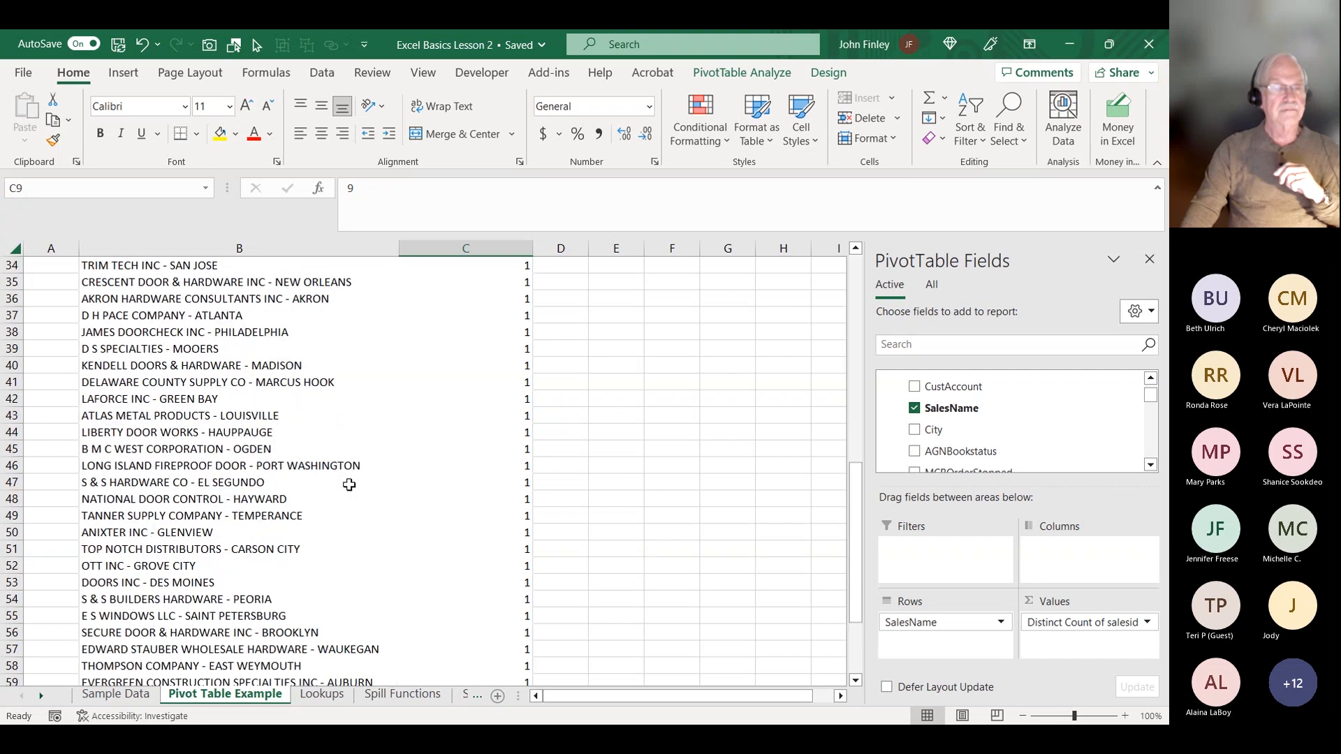
pyautogui.scroll(-6, 349, 484)
pyautogui.scroll(17, 347, 485)
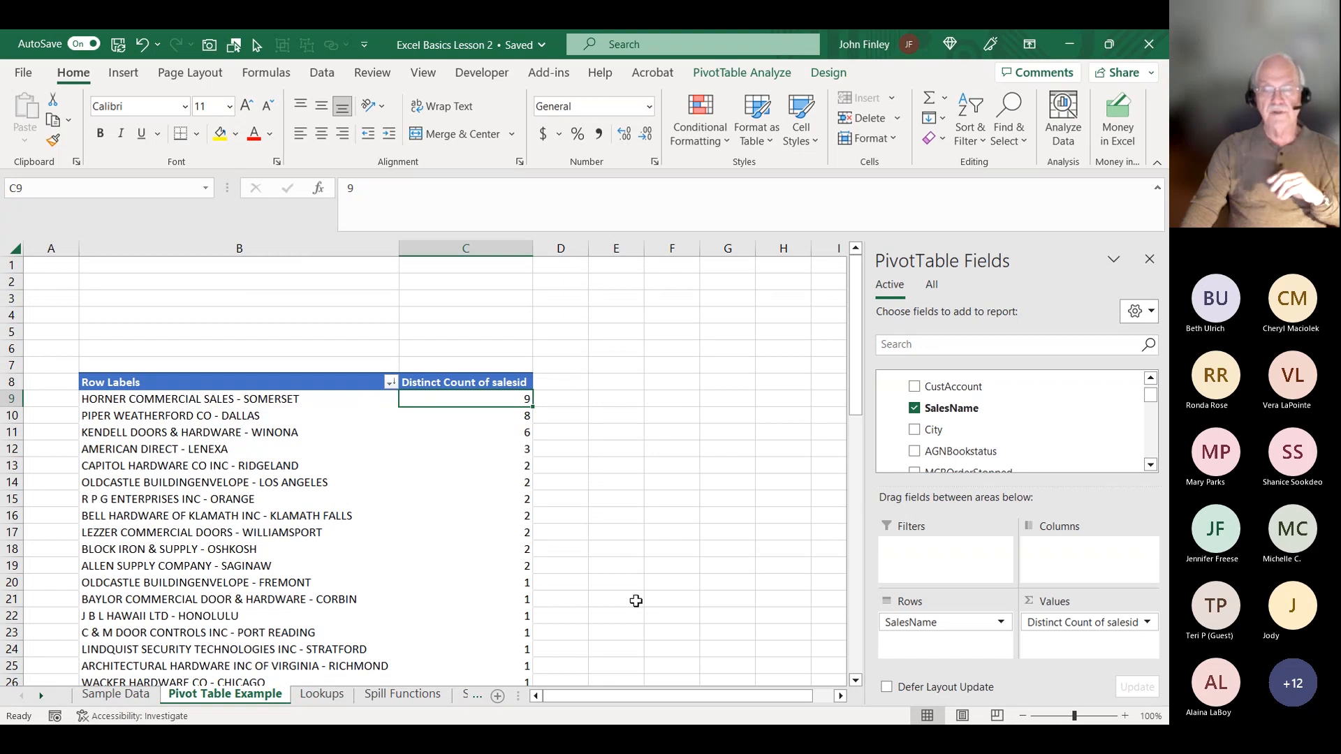
pyautogui.scroll(-4, 421, 632)
pyautogui.scroll(4, 432, 607)
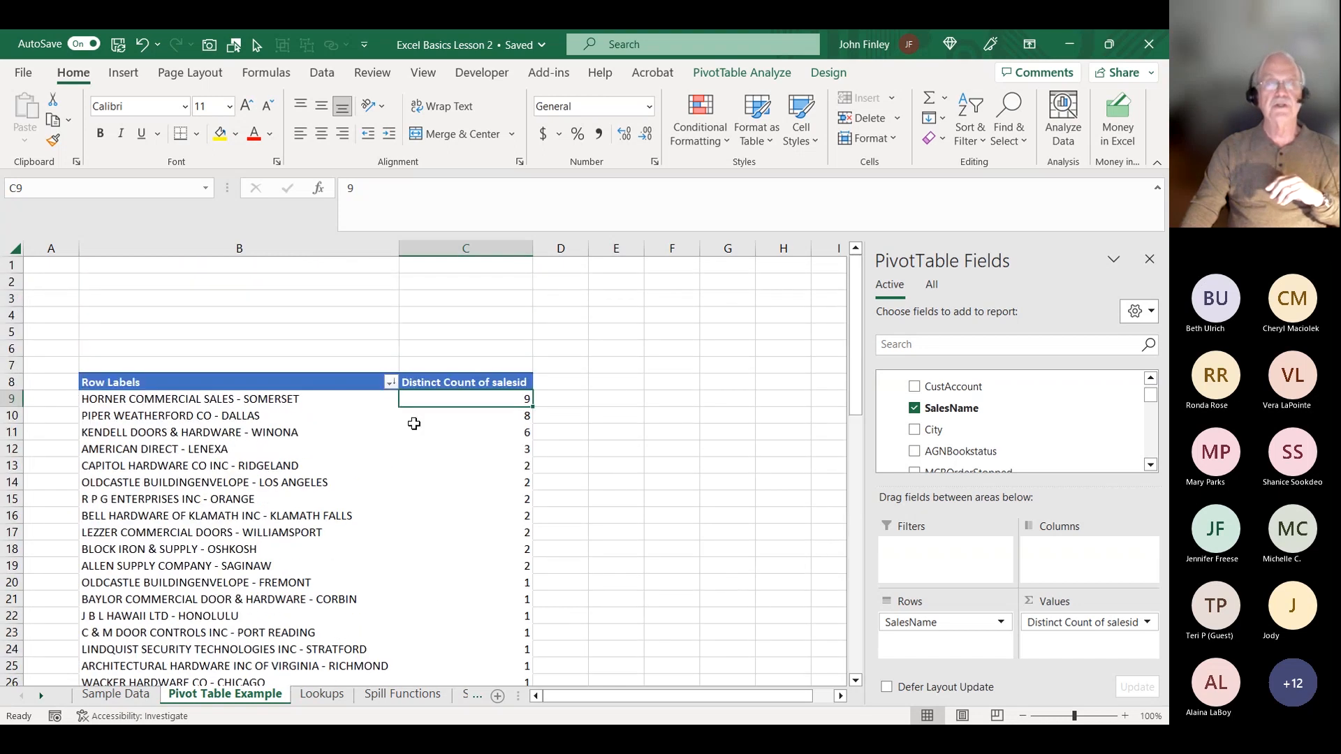
# Filter the row labels to the top 10 items by Distinct Count of salesid.
pyautogui.click(389, 384)
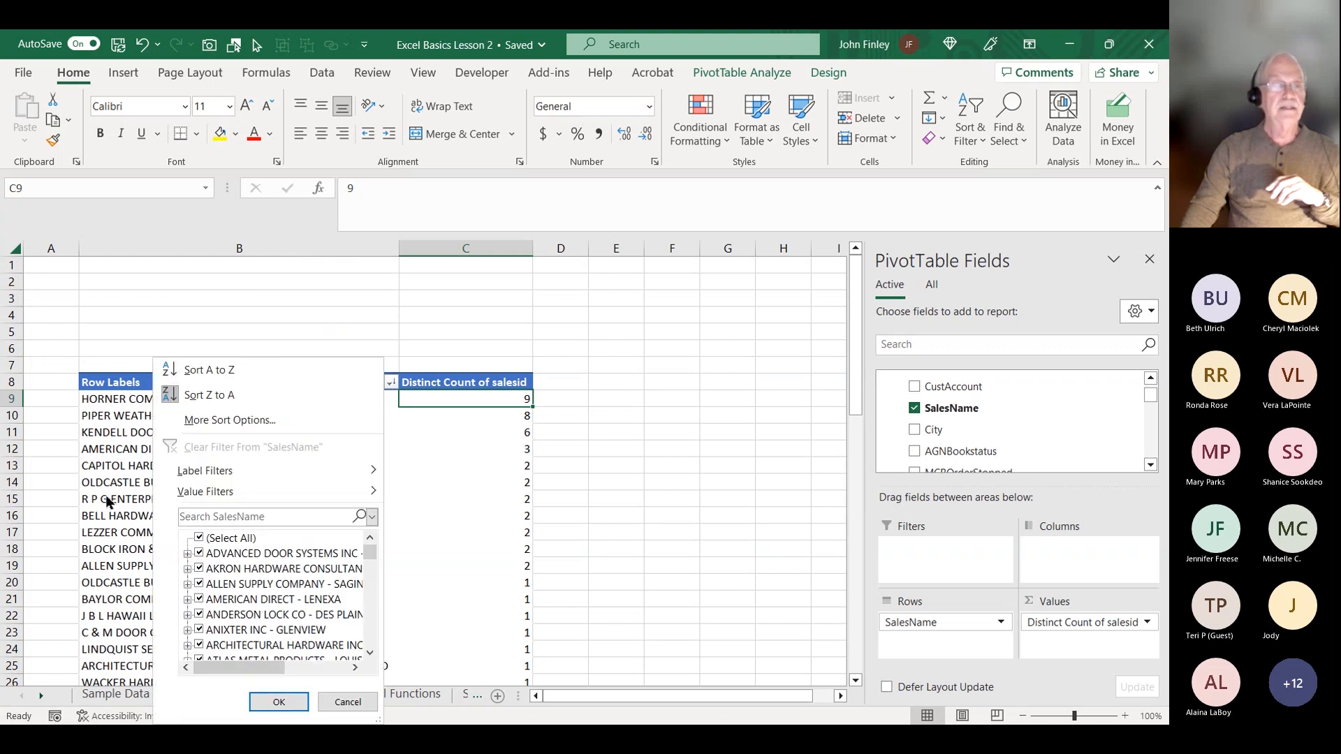
pyautogui.moveTo(189, 491)
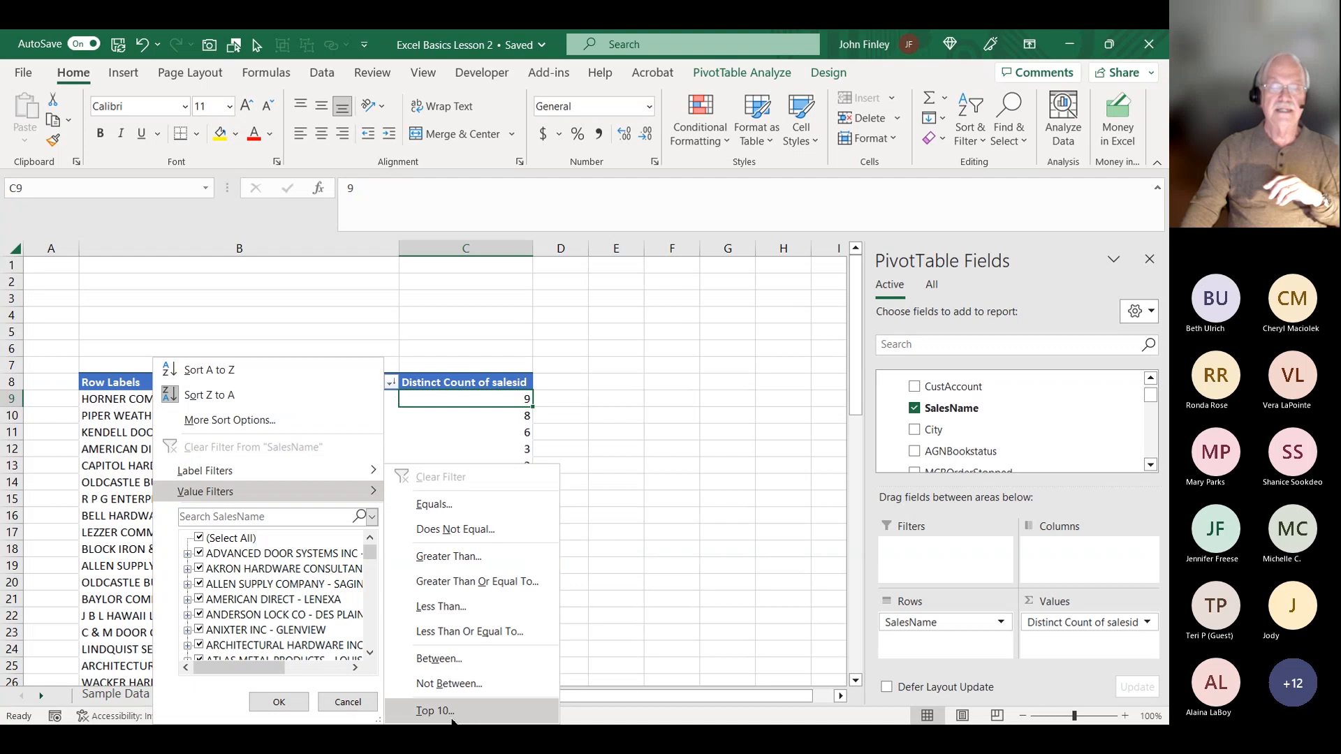
pyautogui.click(435, 710)
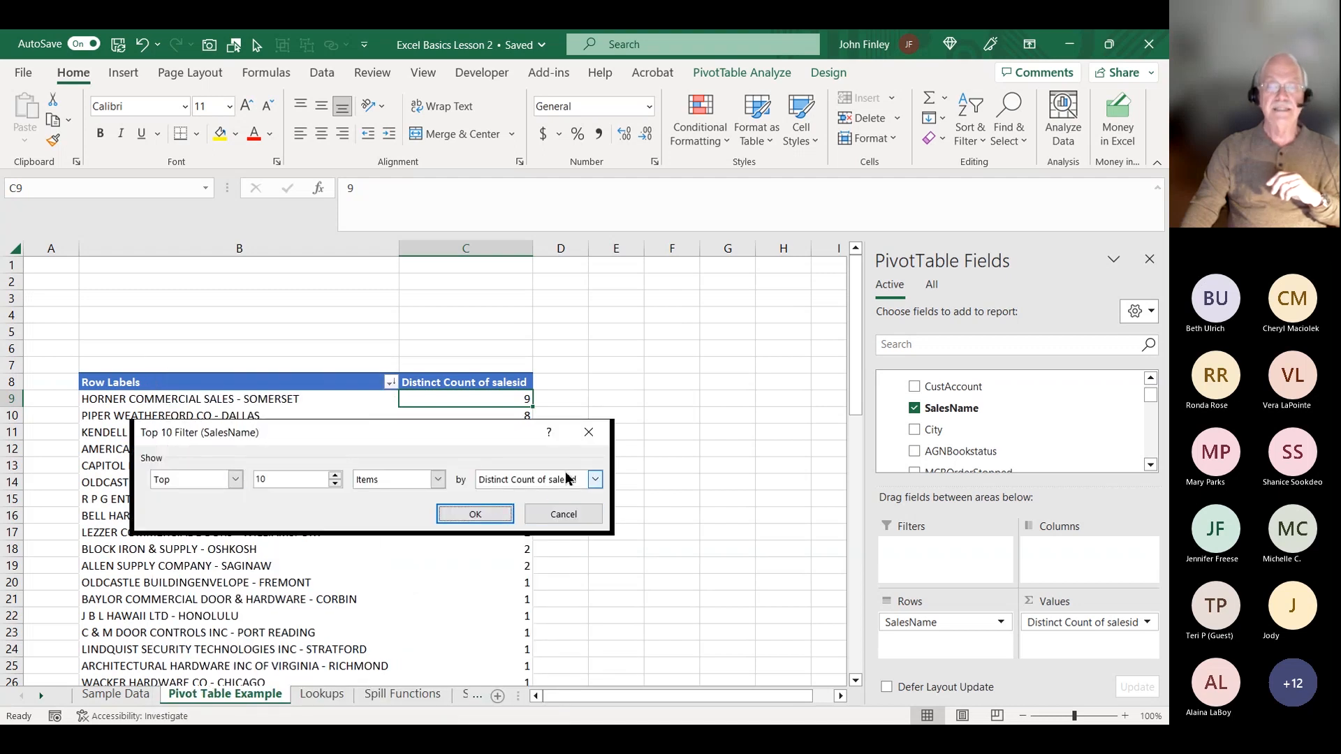
pyautogui.click(474, 515)
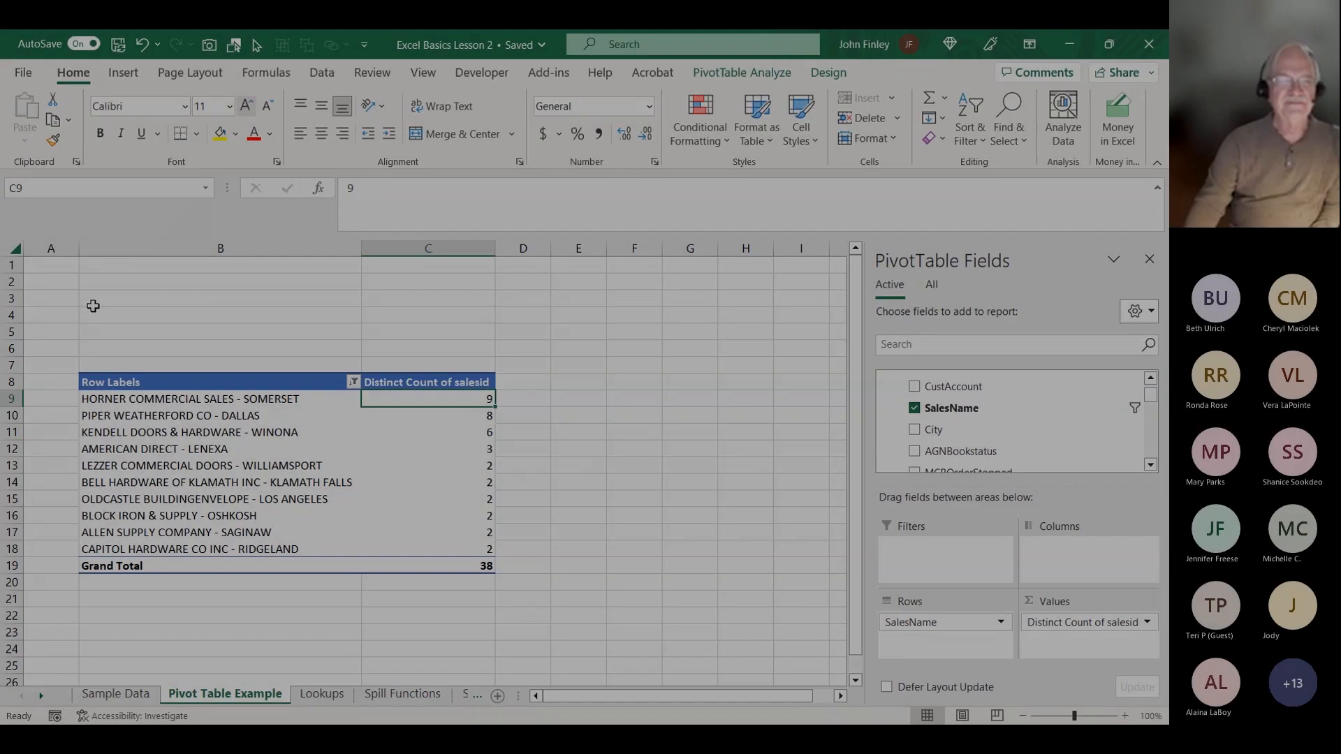
pyautogui.scroll(-2, 539, 542)
pyautogui.scroll(2, 538, 543)
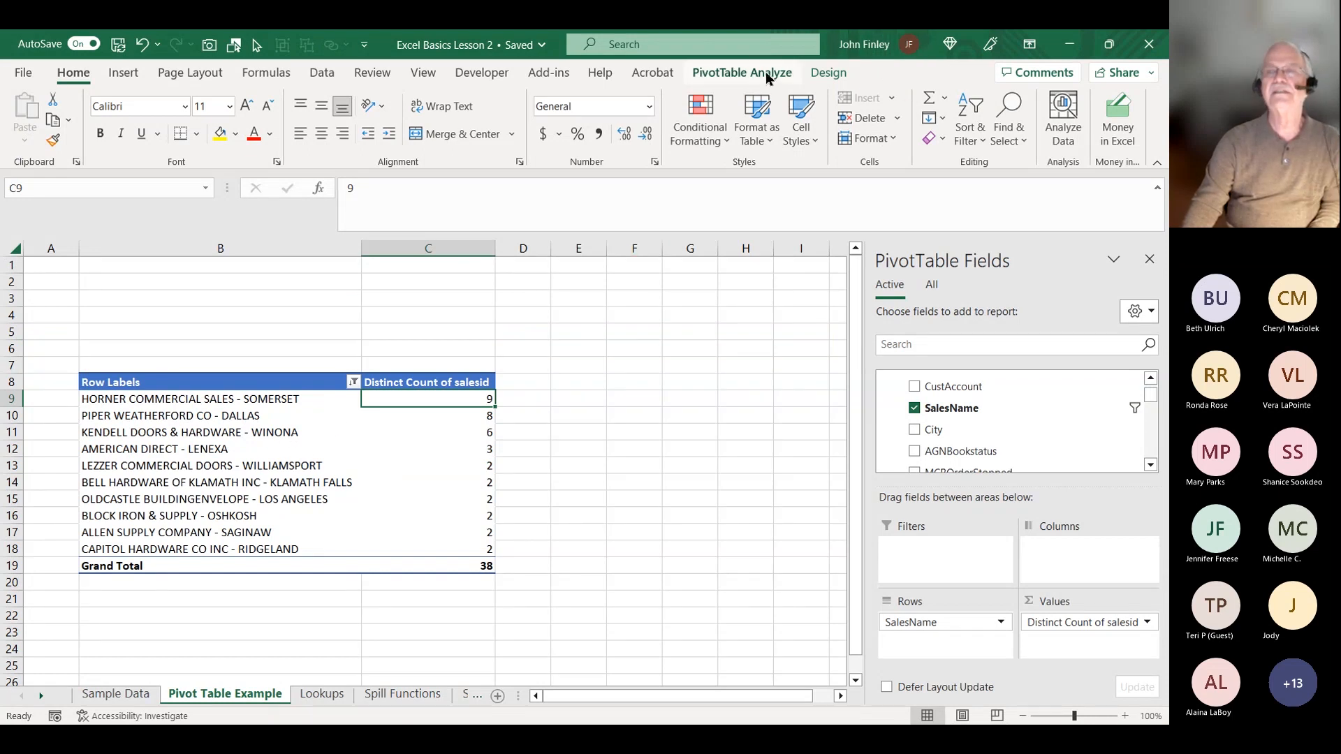
# Insert a salesid slicer for the PivotTable, look at its options and delete it.
pyautogui.click(742, 78)
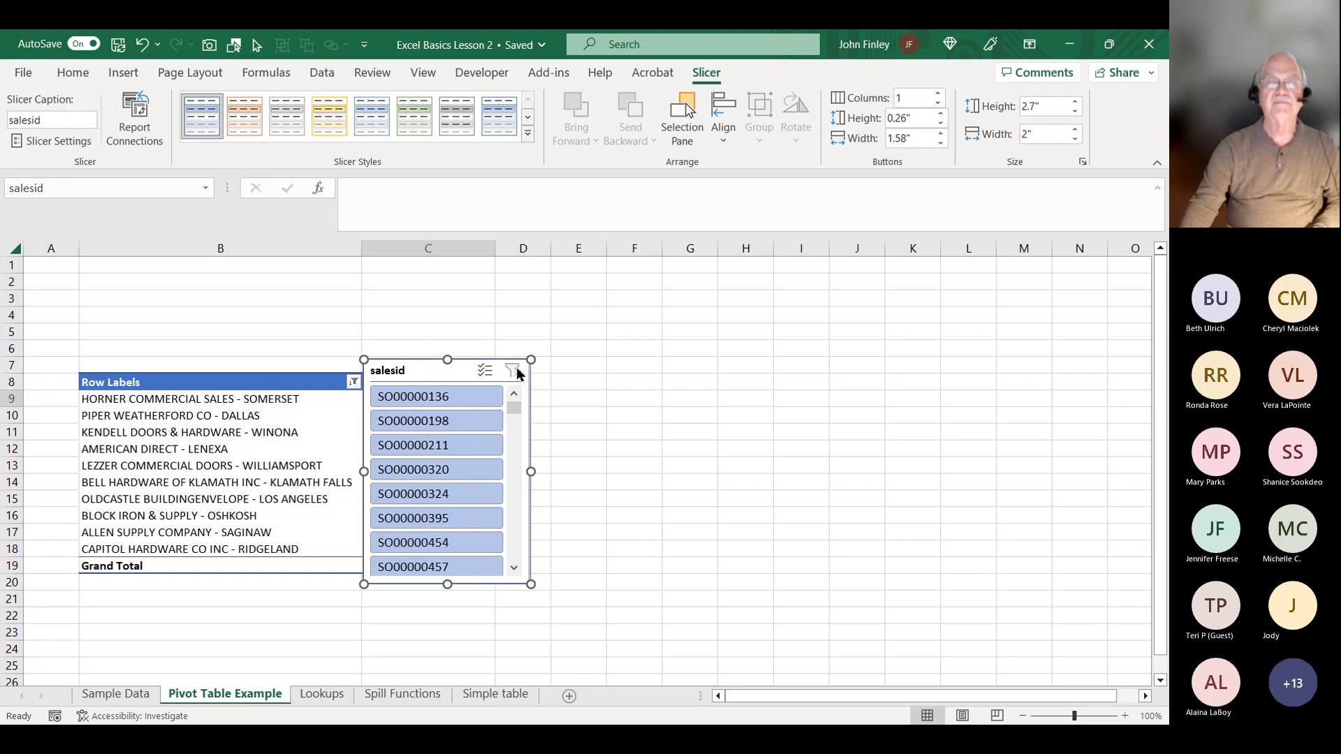
pyautogui.click(419, 516)
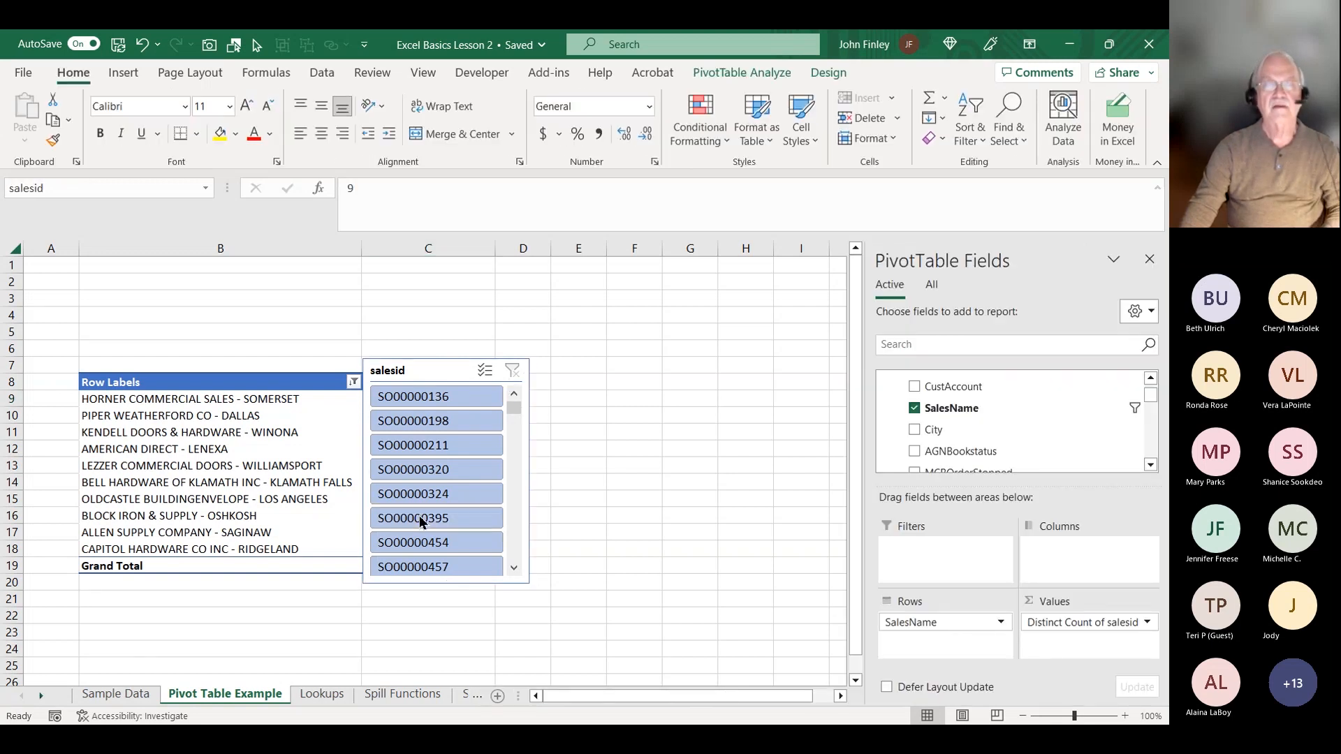
pyautogui.rightClick(470, 383)
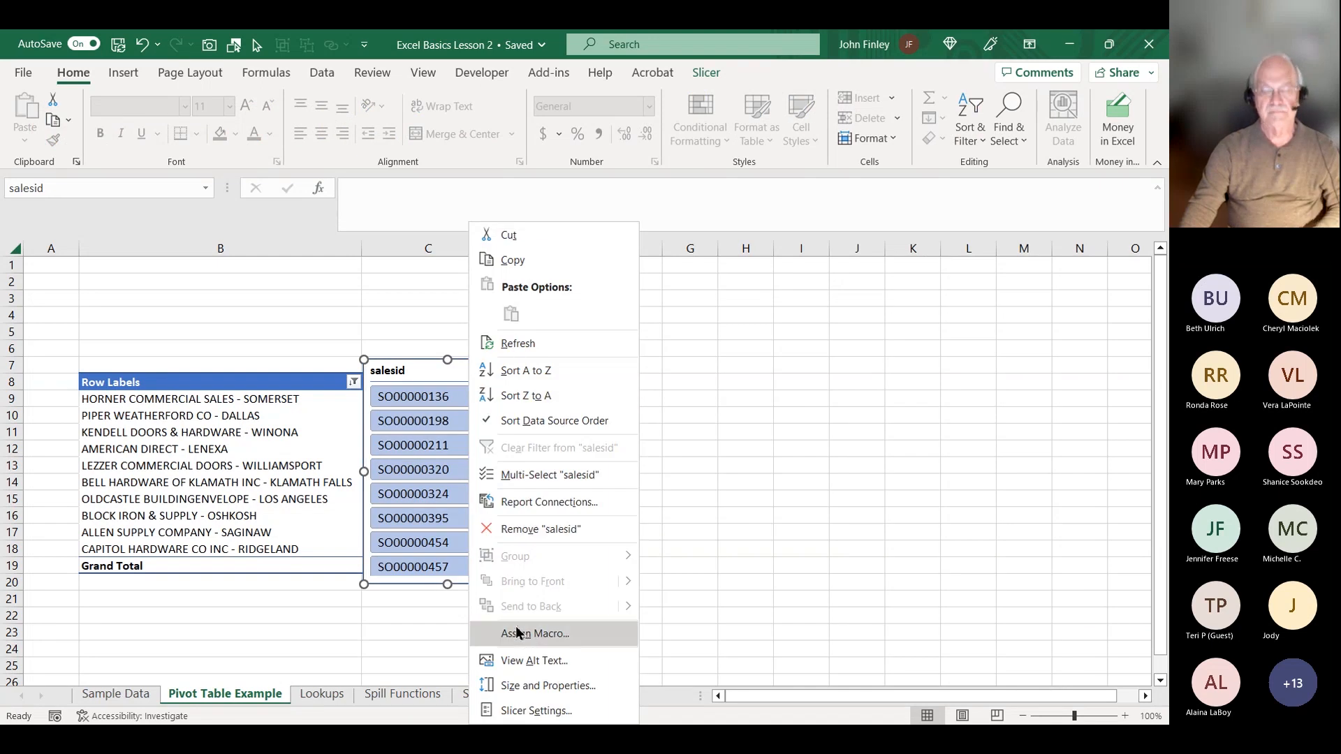
pyautogui.click(417, 355)
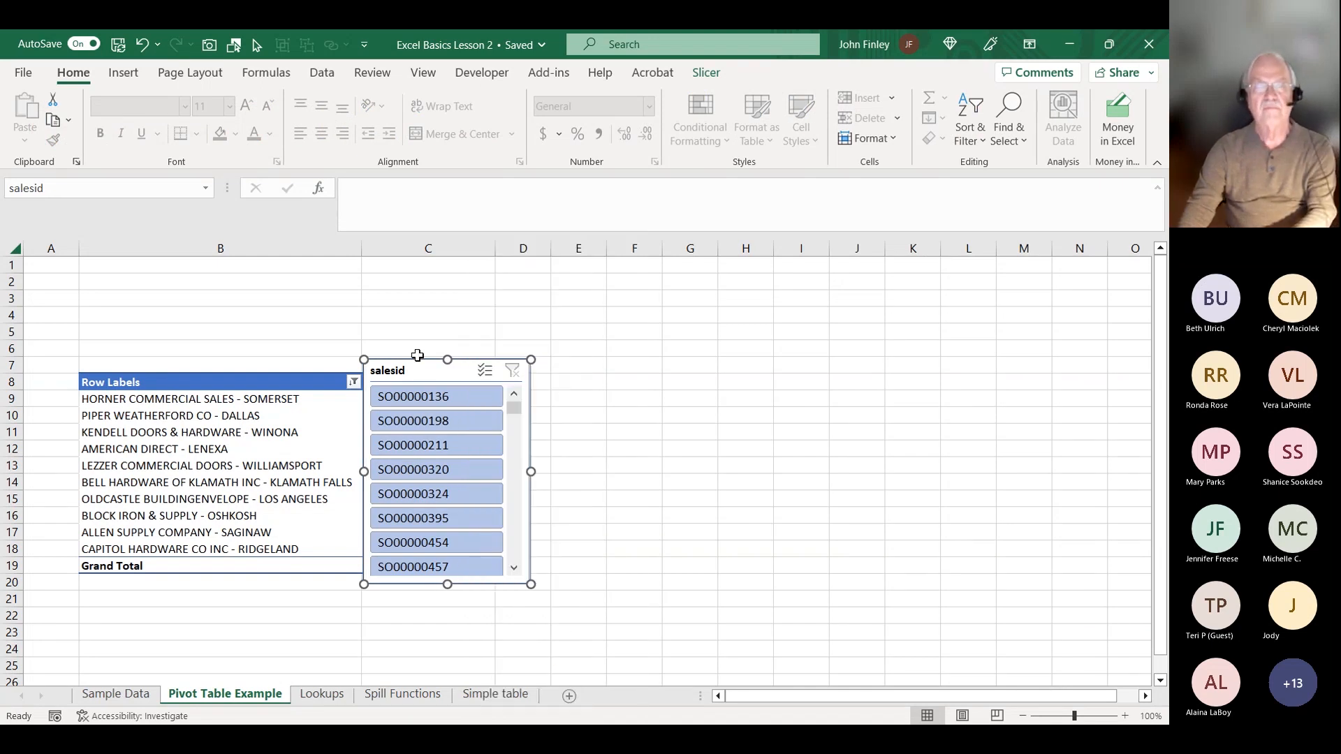
pyautogui.press('Delete')
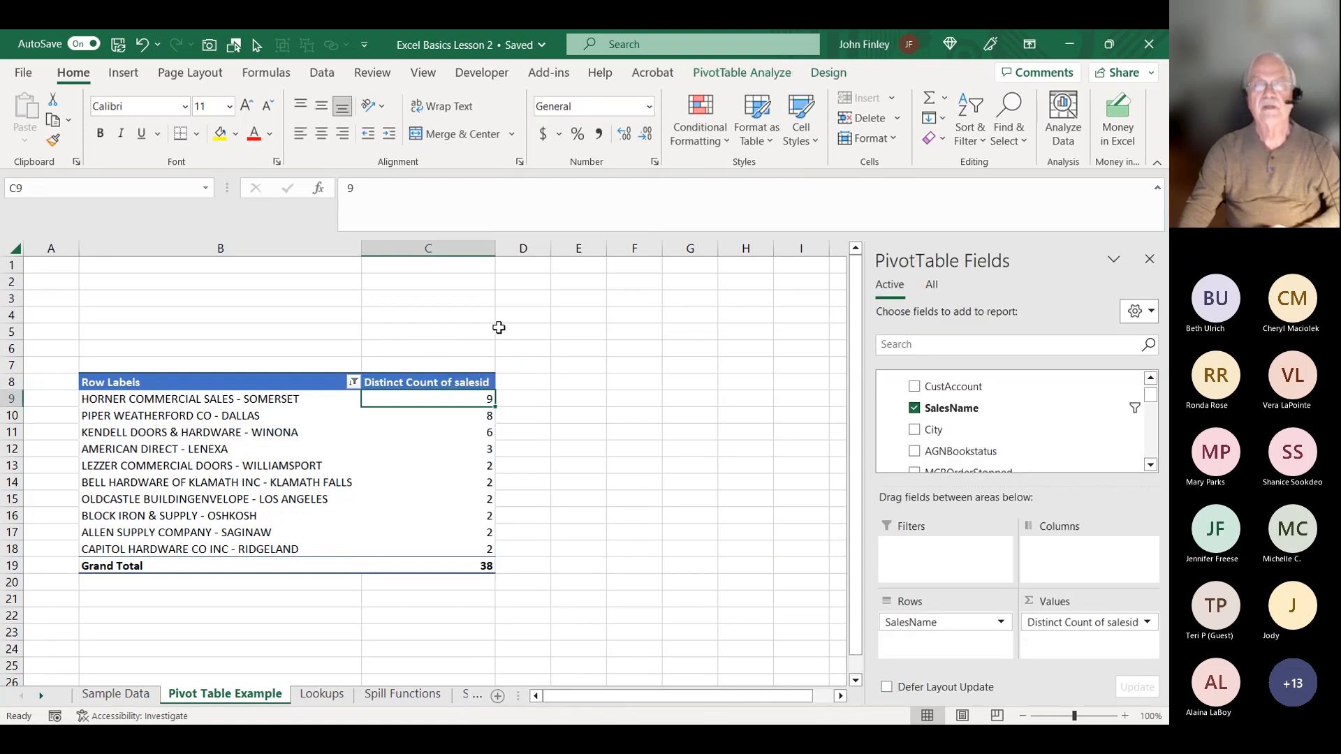
# Insert a Createdby slicer for the PivotTable and place it beside the table over columns E to G.
pyautogui.click(744, 70)
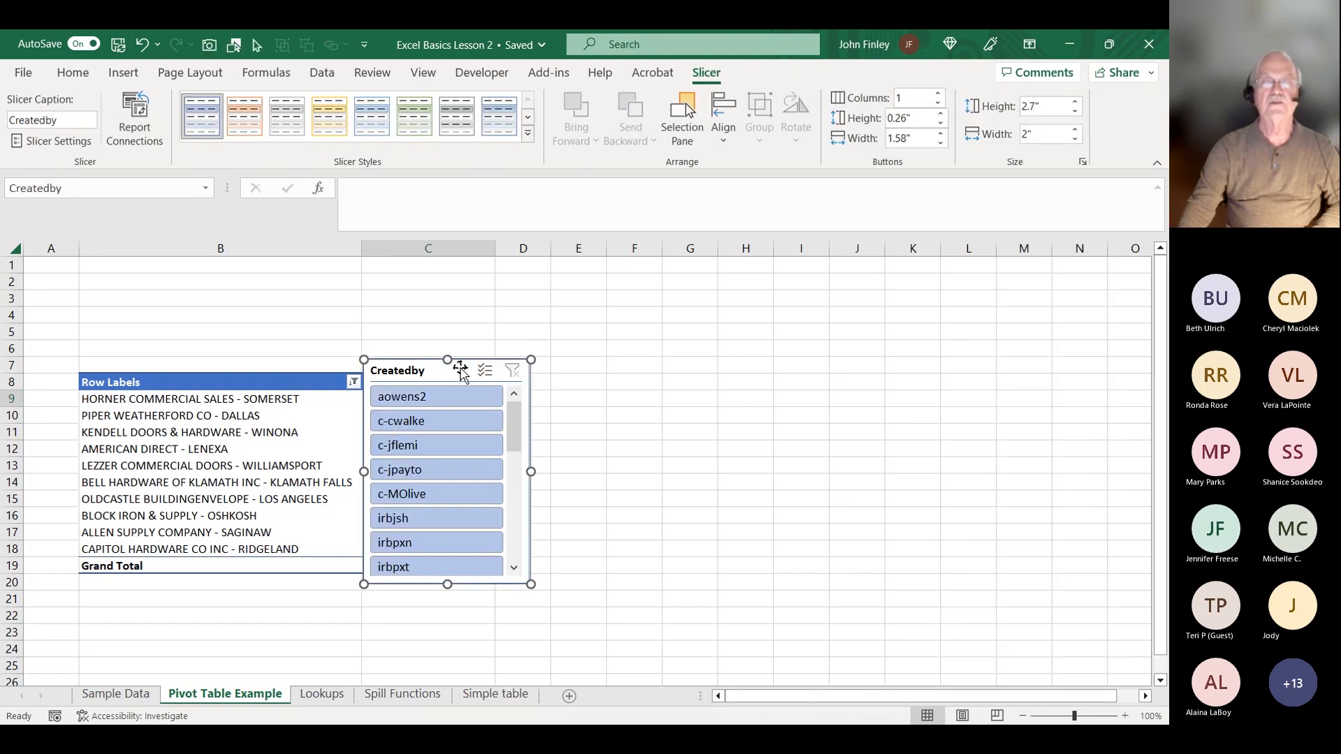
pyautogui.moveTo(461, 364); pyautogui.dragTo(651, 262)
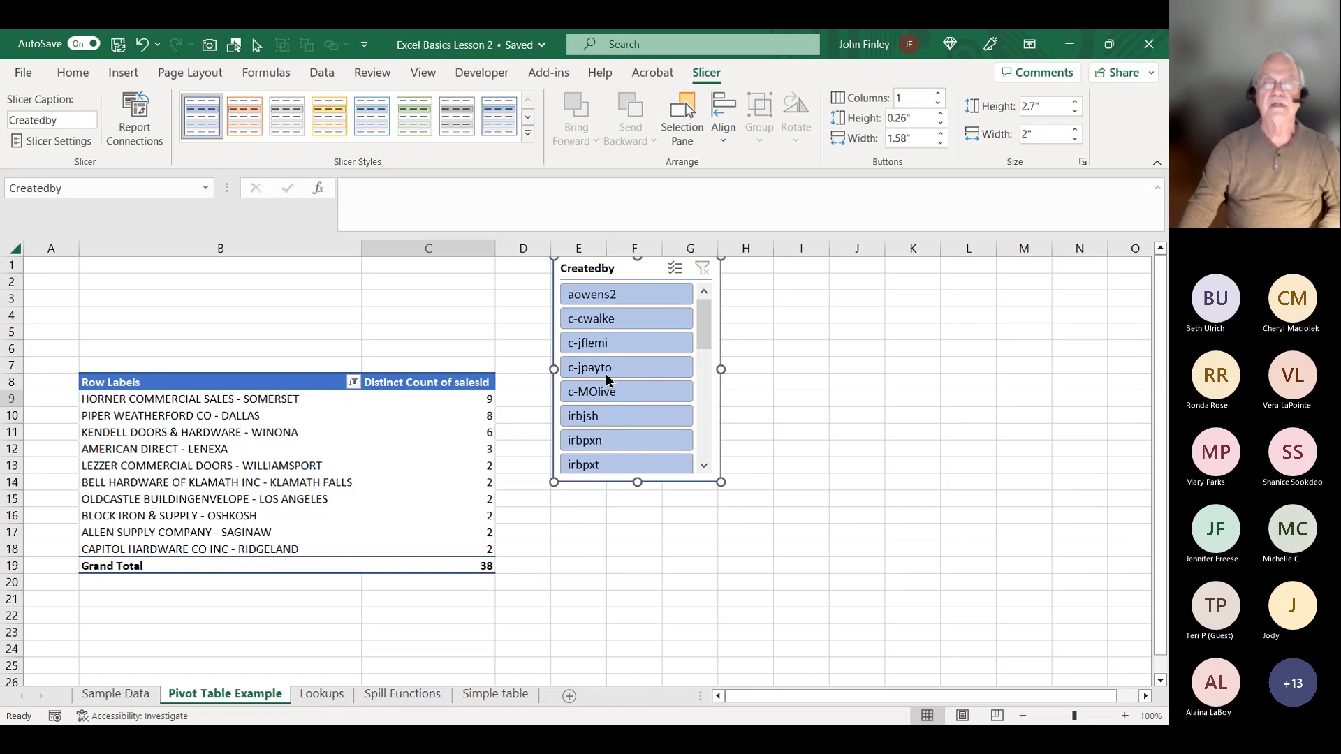
# Use the Createdby slicer to filter the PivotTable to the first creator and to one further down, and clear the filter.
pyautogui.click(605, 294)
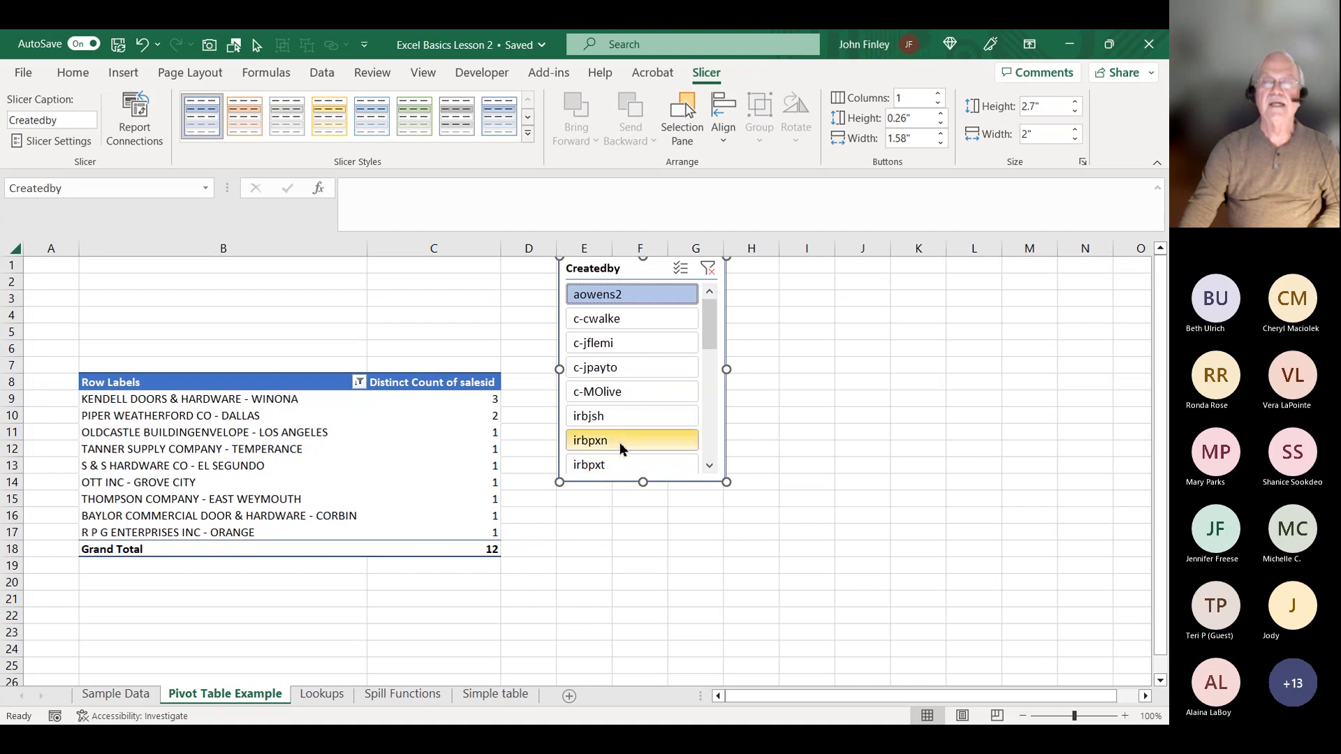
pyautogui.click(710, 466)
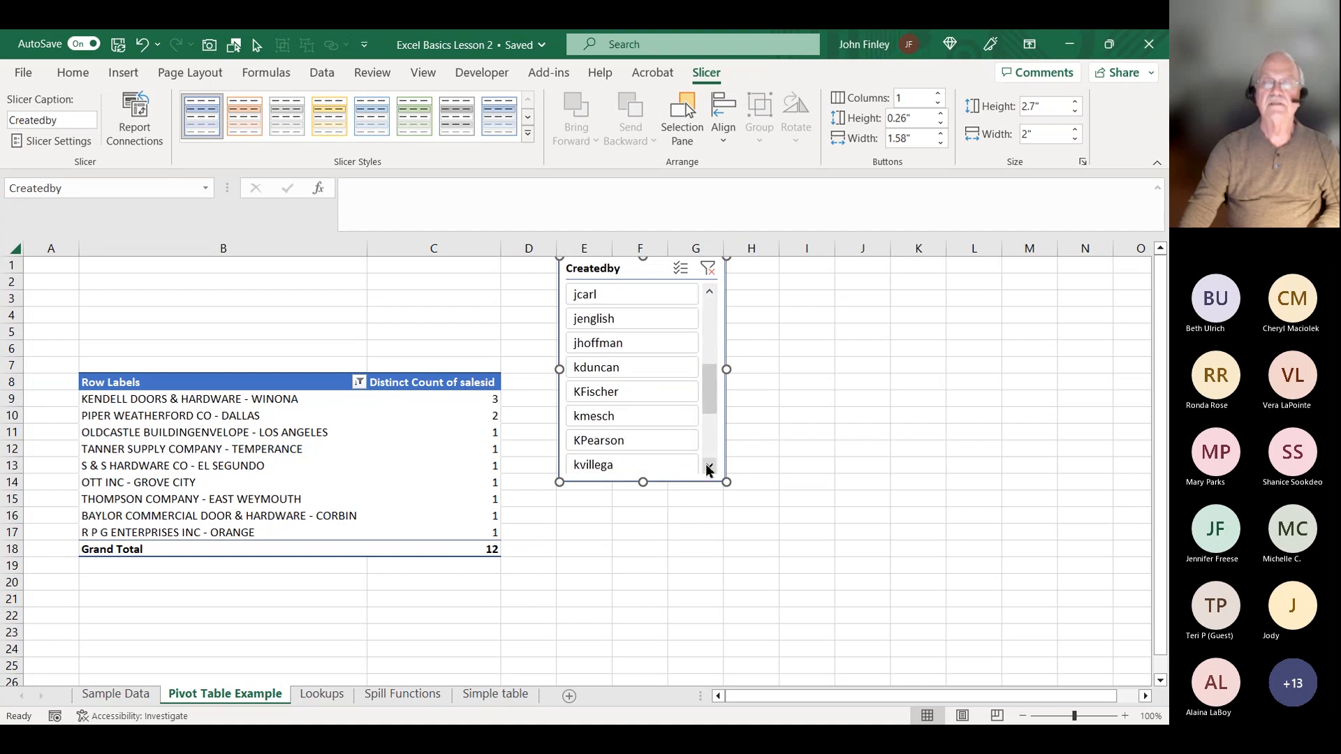
pyautogui.click(602, 367)
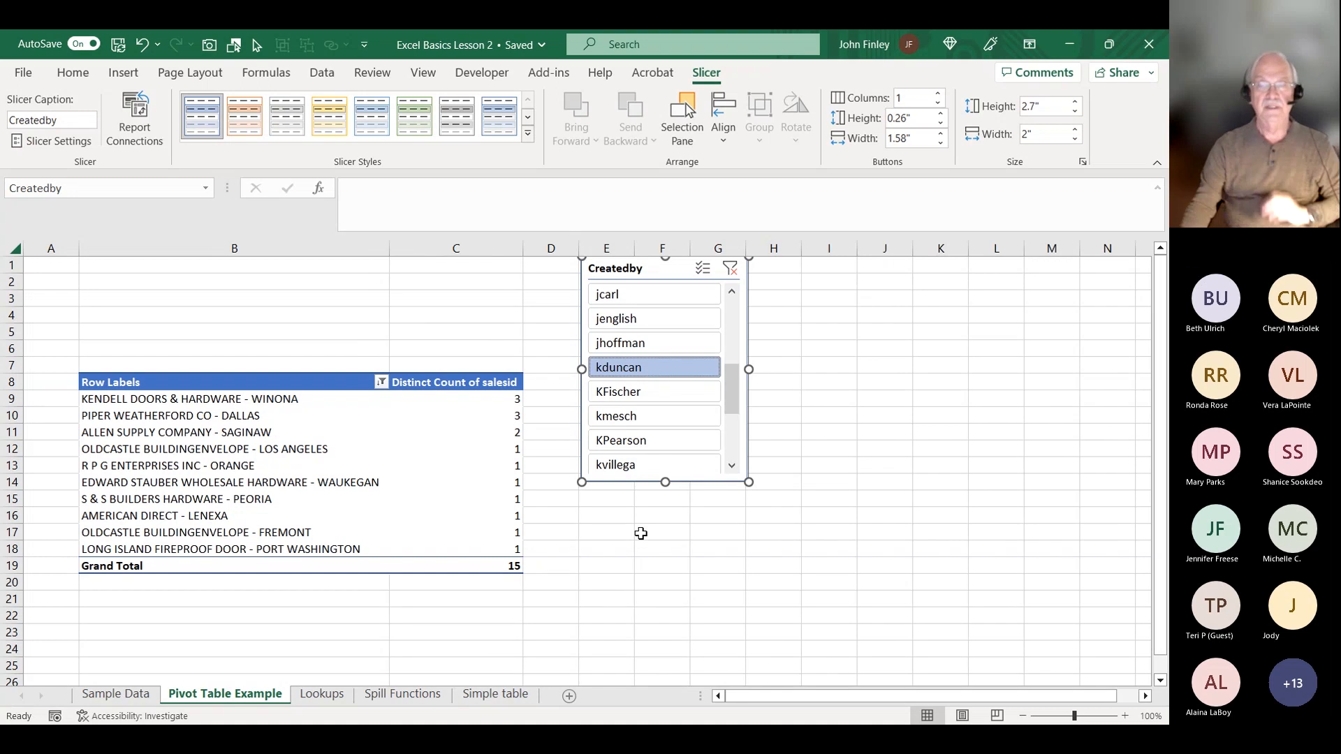
pyautogui.click(731, 269)
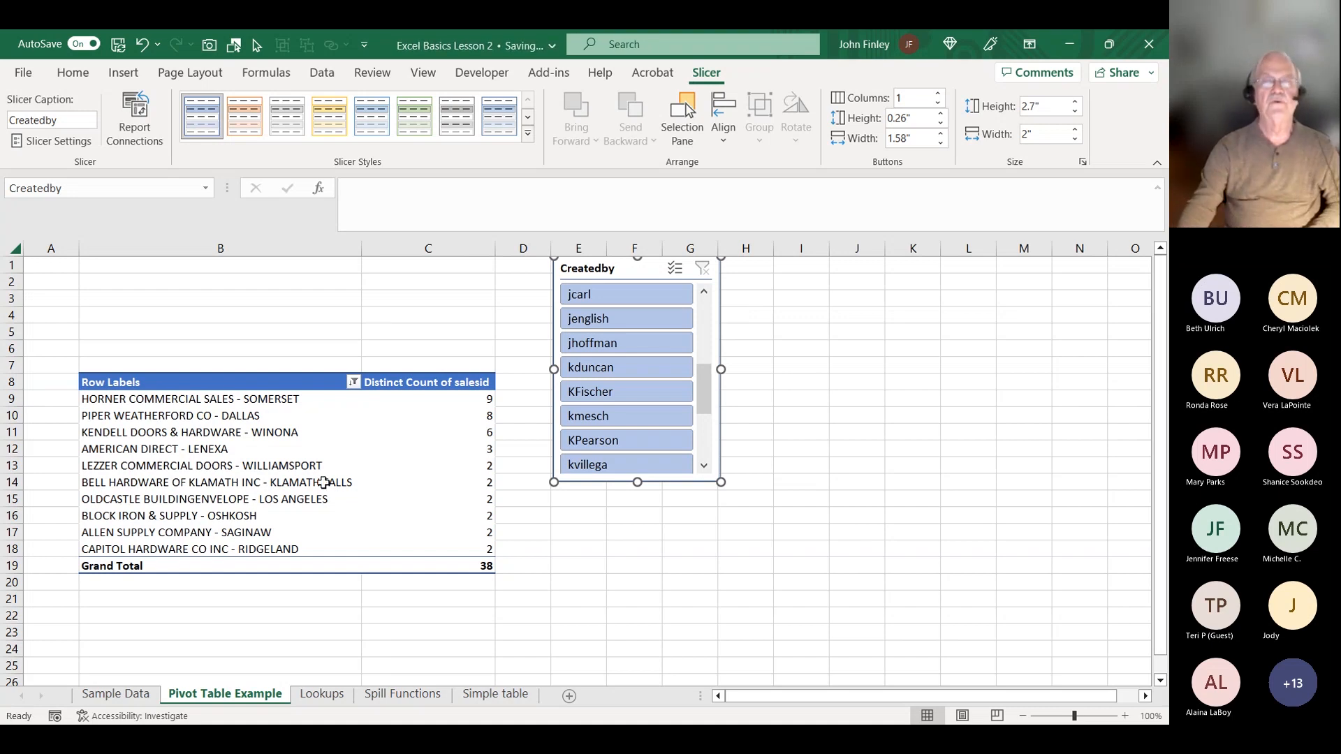
# Insert a clustered column PivotChart from the PivotTable, place it below the Createdby slicer and close the field list.
pyautogui.click(292, 450)
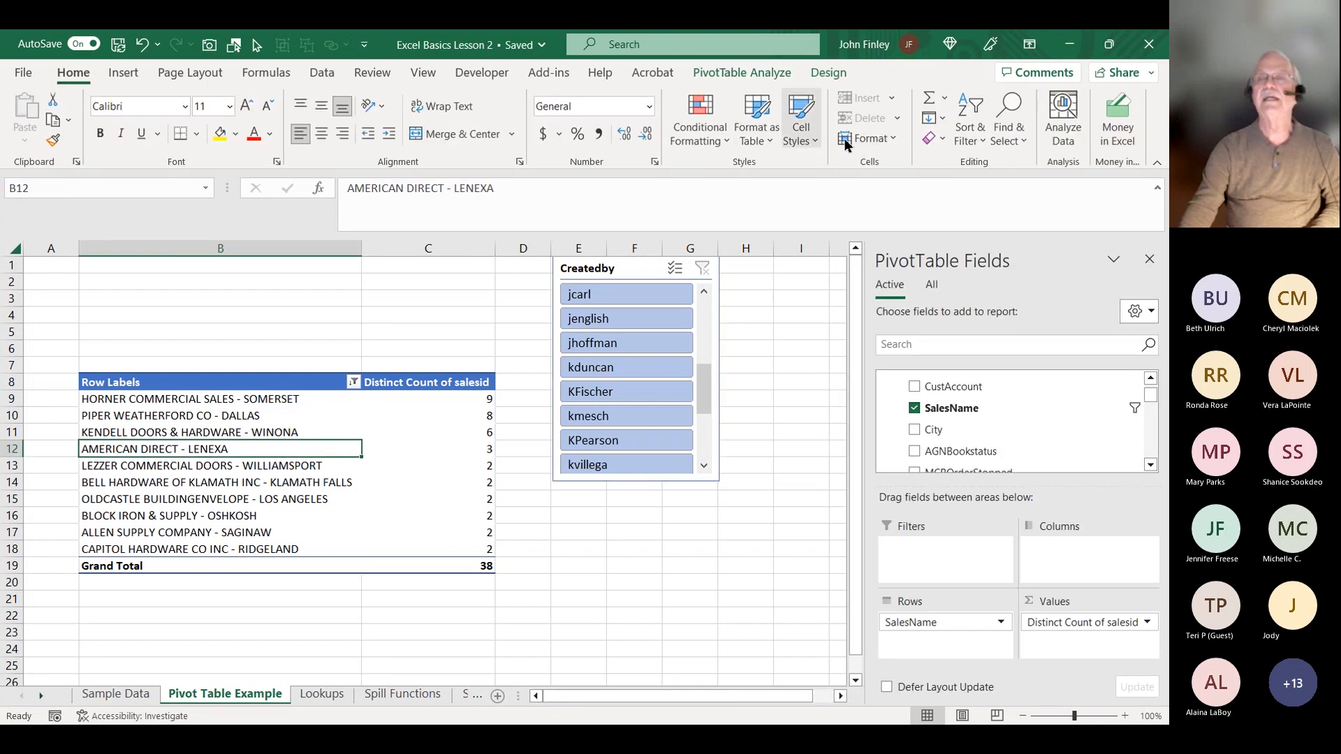
pyautogui.click(756, 70)
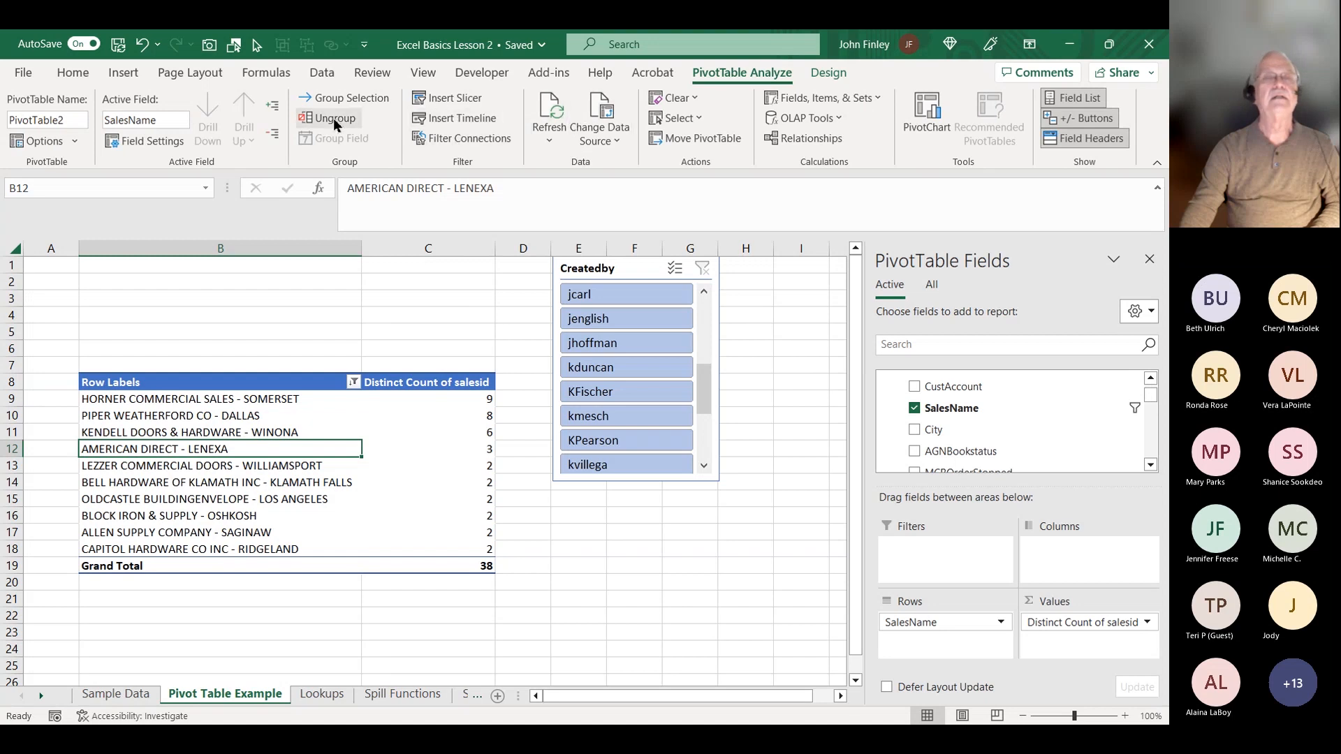
pyautogui.click(922, 114)
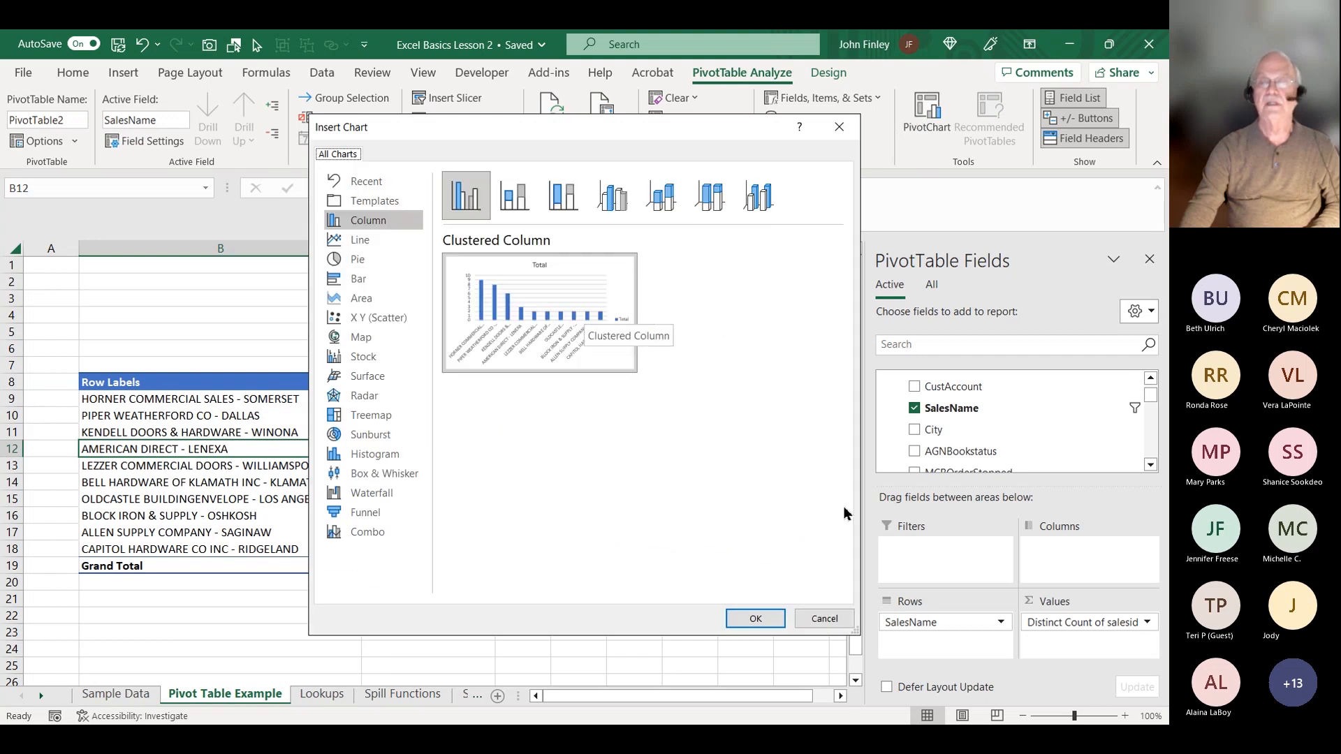
pyautogui.click(765, 626)
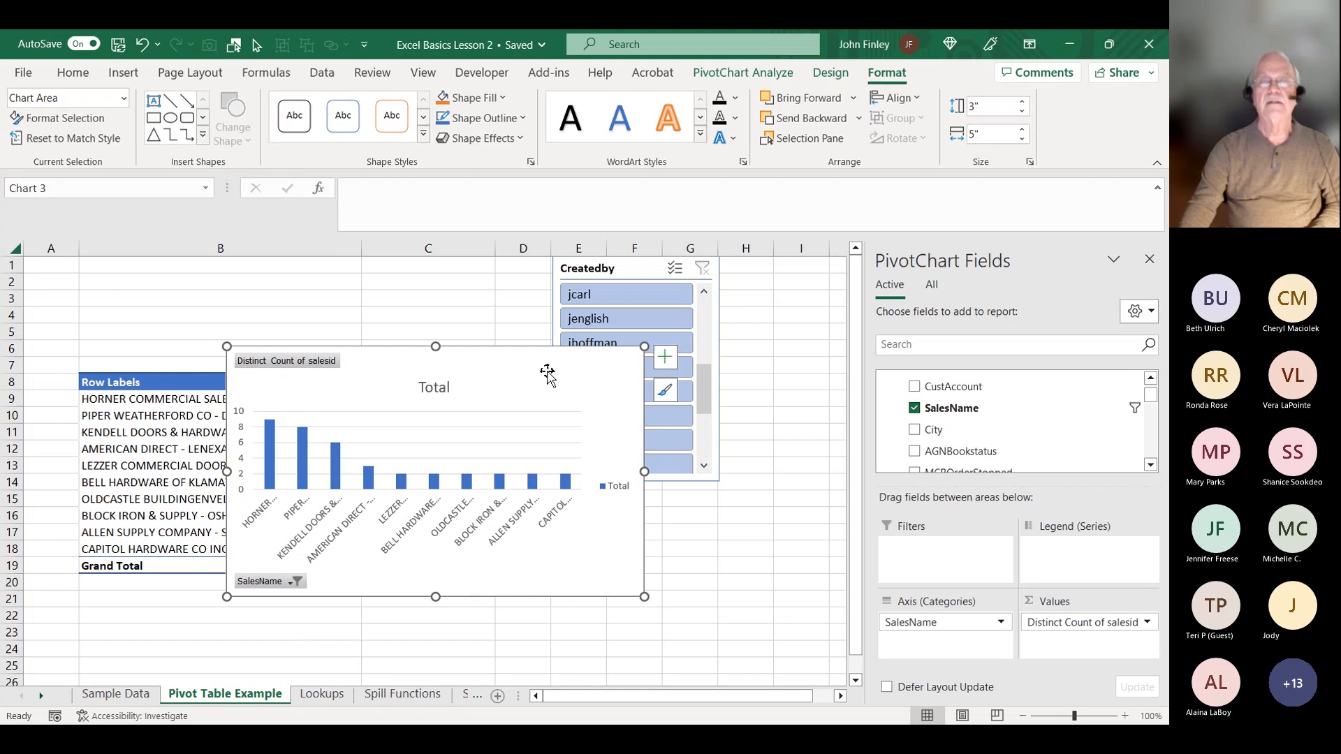
pyautogui.moveTo(546, 365)
pyautogui.mouseDown()
pyautogui.moveTo(799, 526)
pyautogui.moveTo(834, 508)
pyautogui.mouseUp()
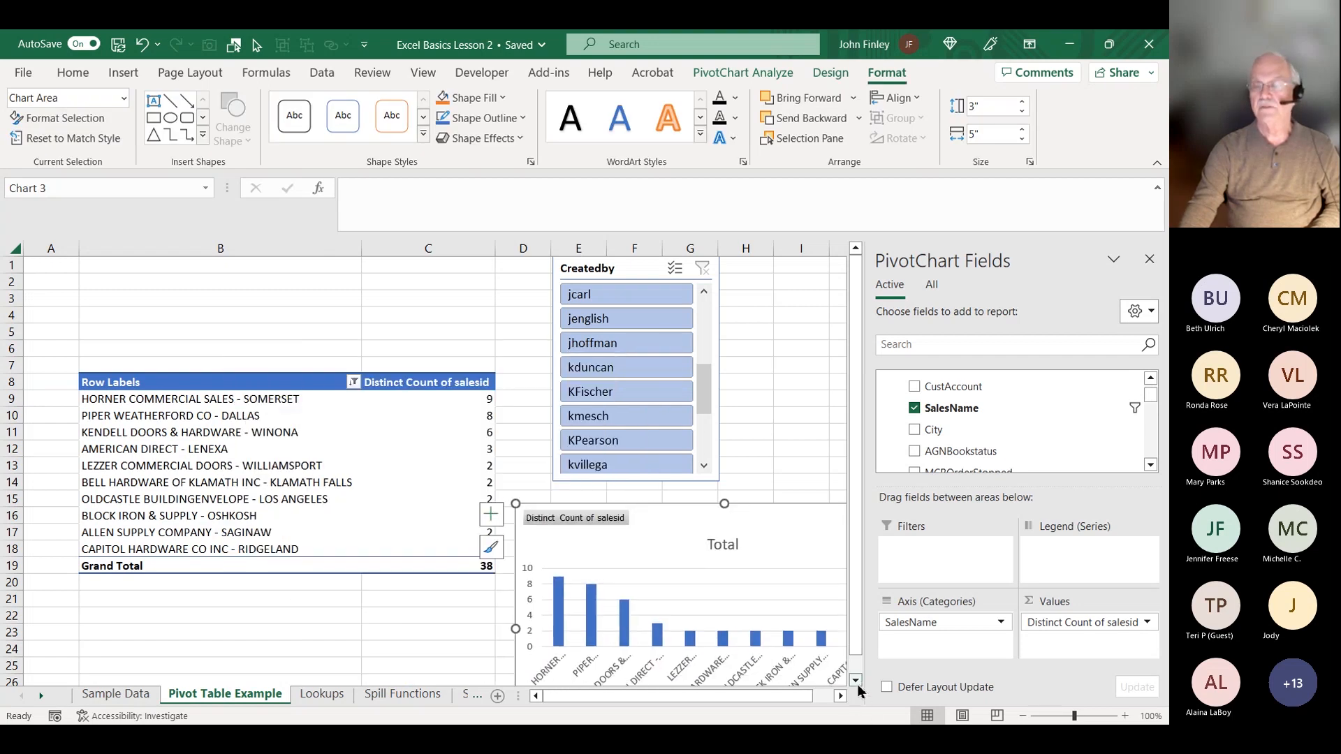
pyautogui.scroll(-2, 857, 688)
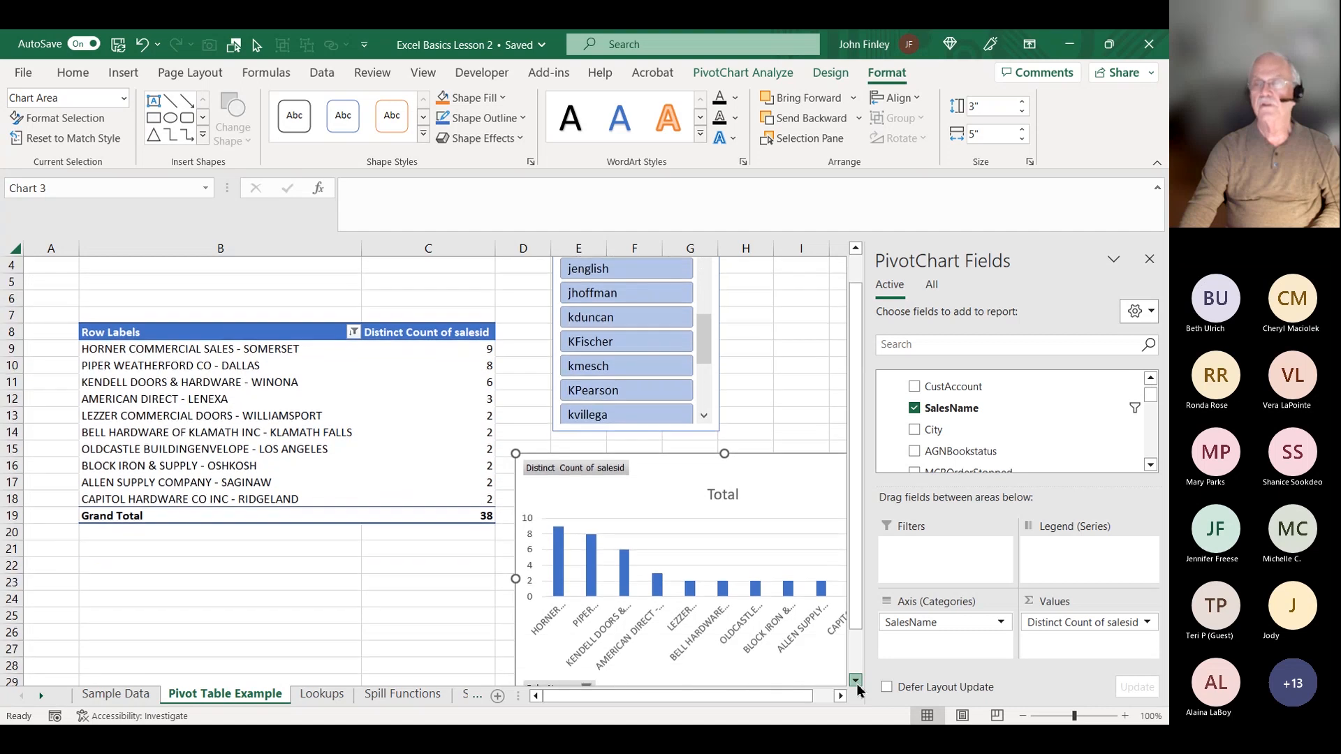
pyautogui.click(1149, 259)
pyautogui.scroll(-3, 833, 373)
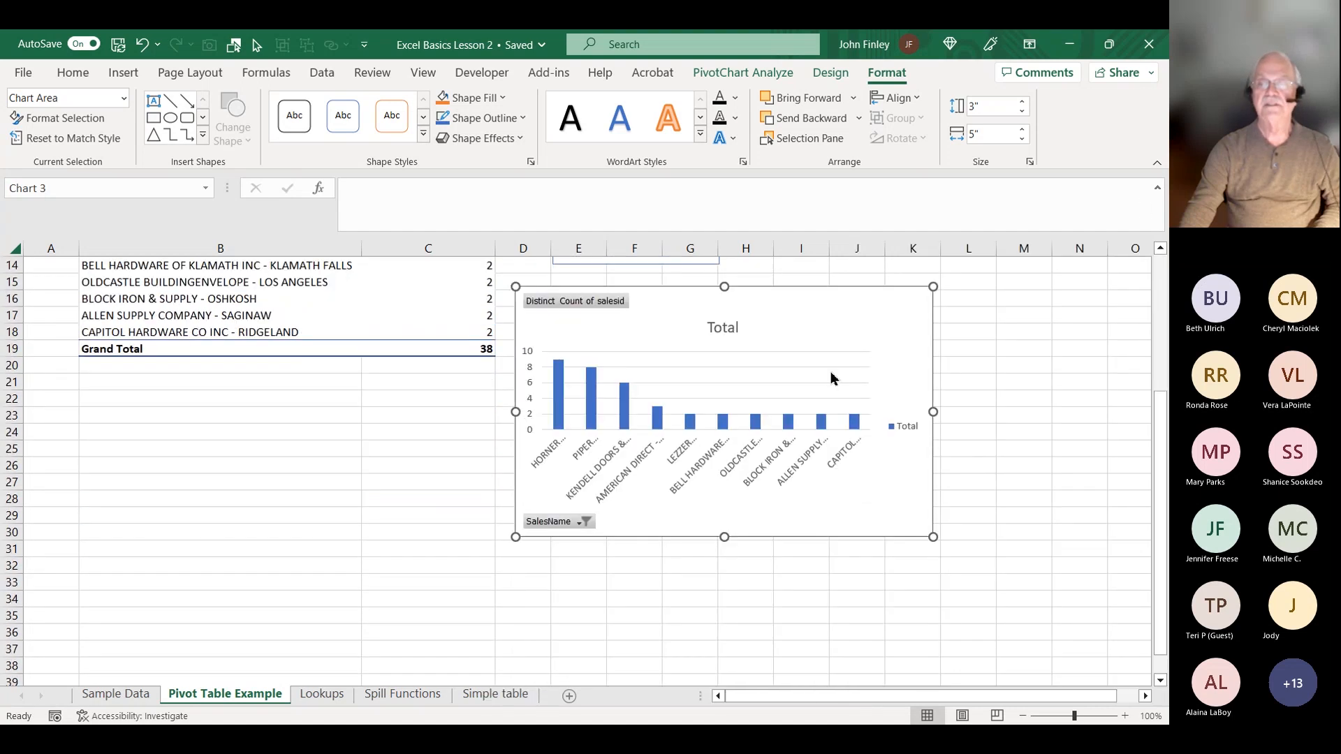
# Filter the PivotTable and PivotChart through the Createdby slicer to one creator and switch to another.
pyautogui.scroll(2, 831, 371)
pyautogui.scroll(2, 825, 375)
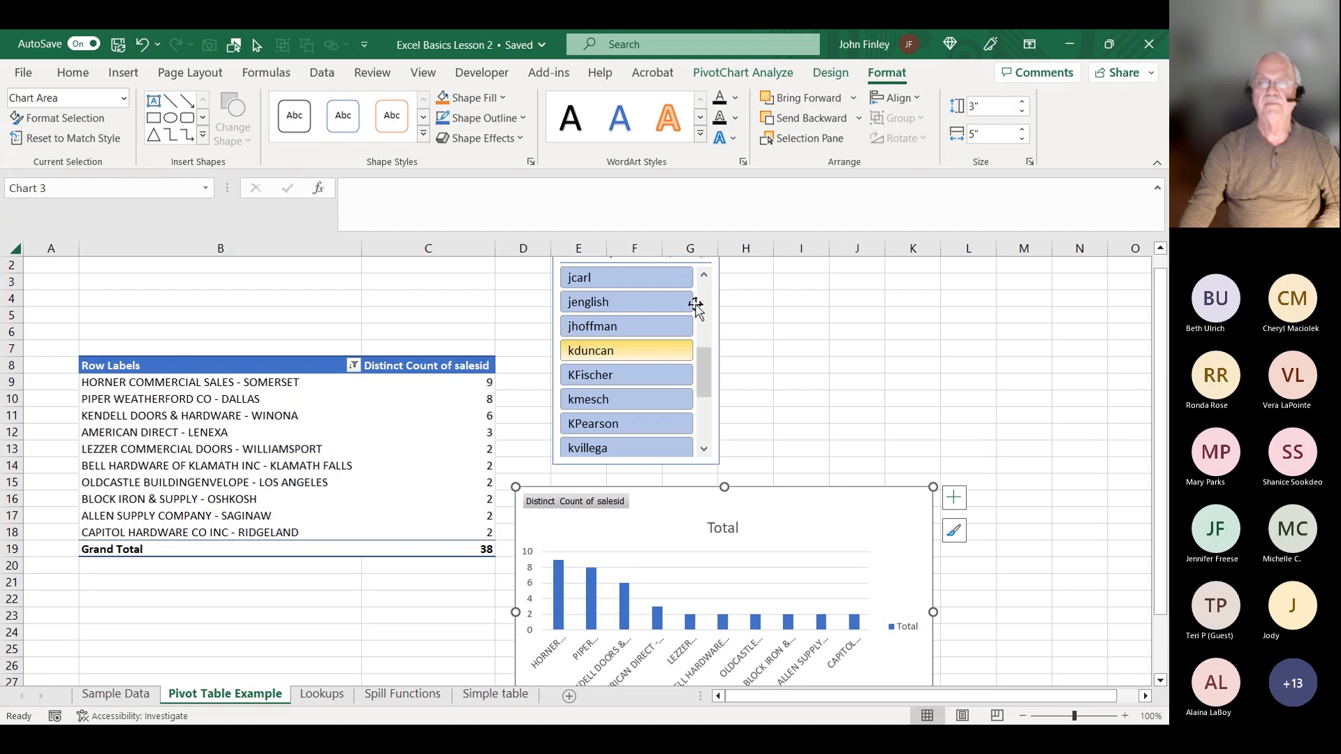
pyautogui.click(652, 305)
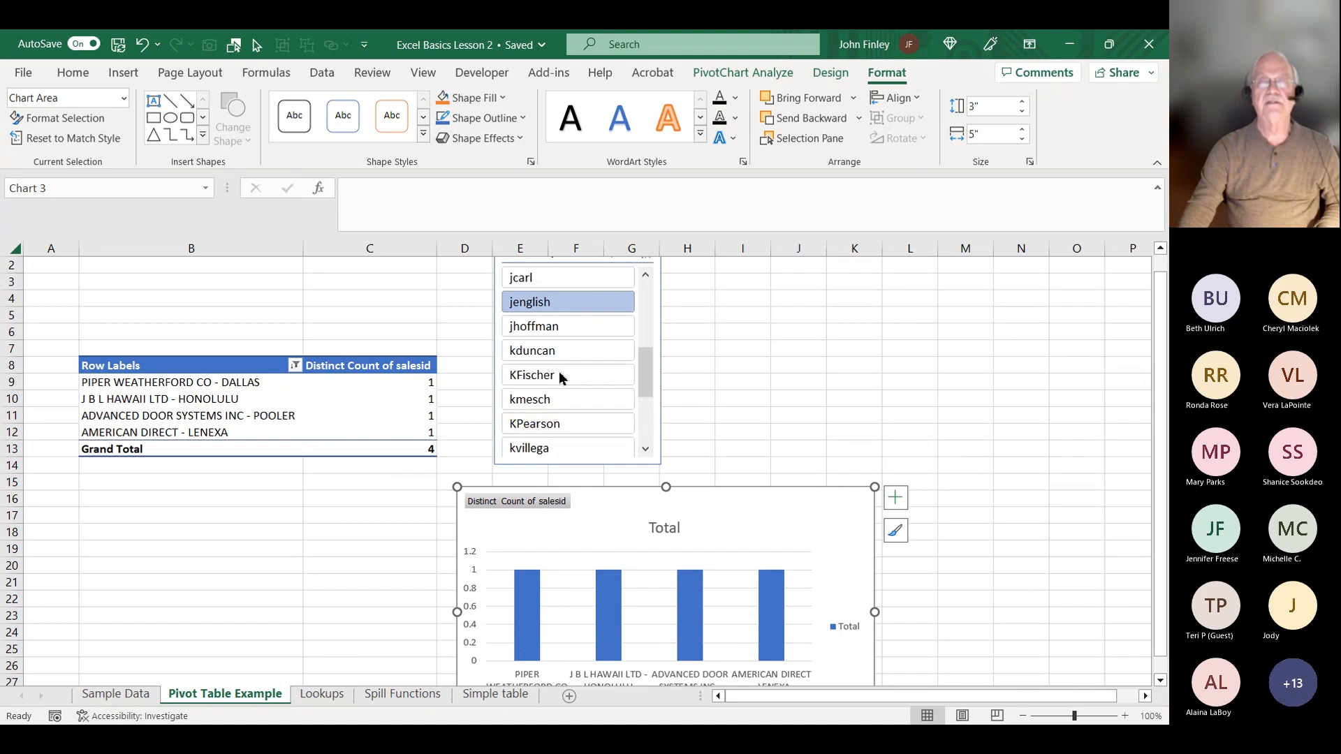
pyautogui.click(564, 350)
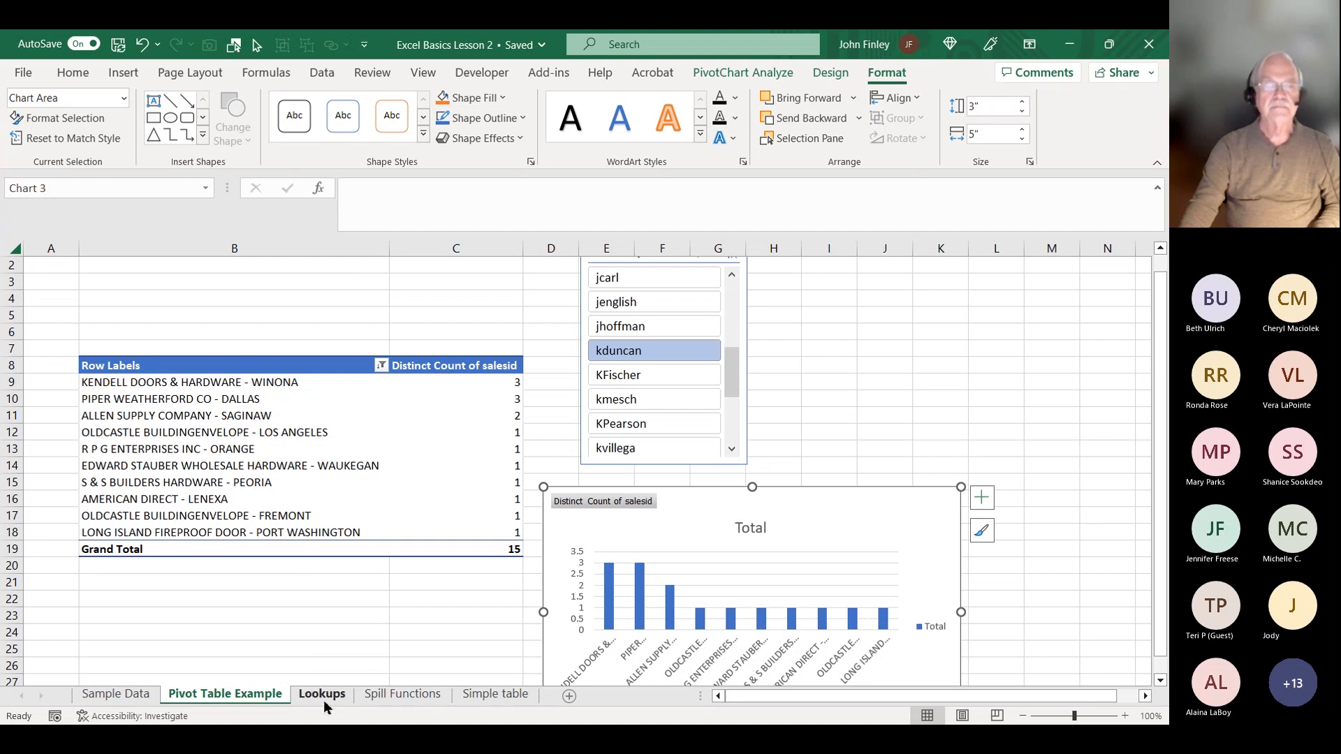
# Show the field list for the PivotTable again.
pyautogui.click(417, 651)
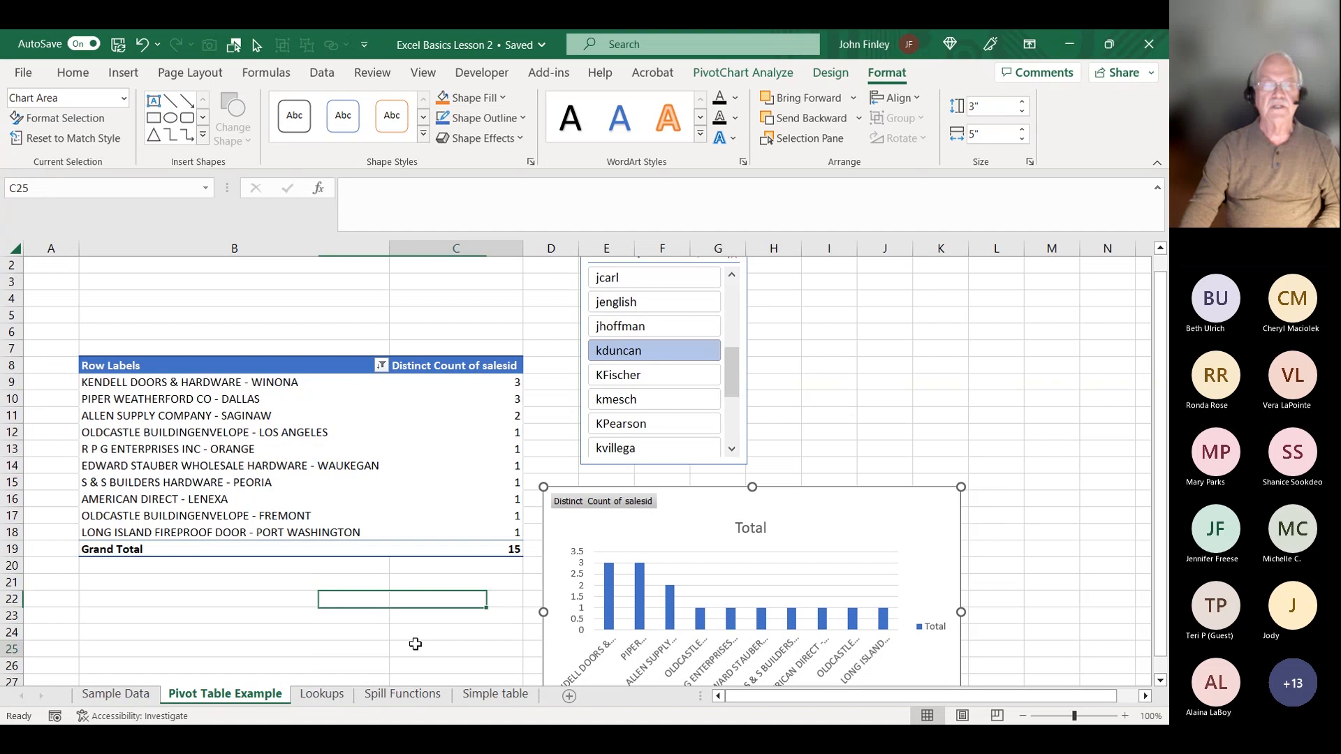
pyautogui.click(433, 483)
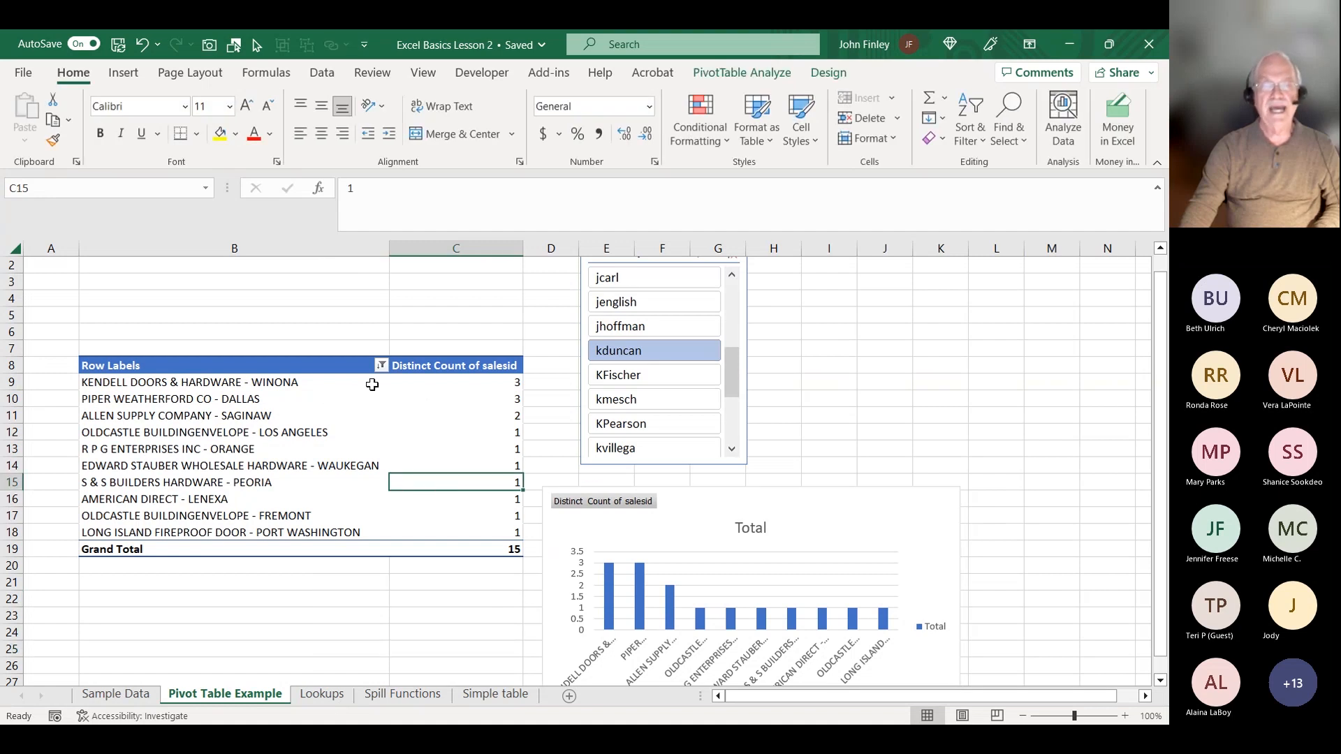
pyautogui.click(467, 452)
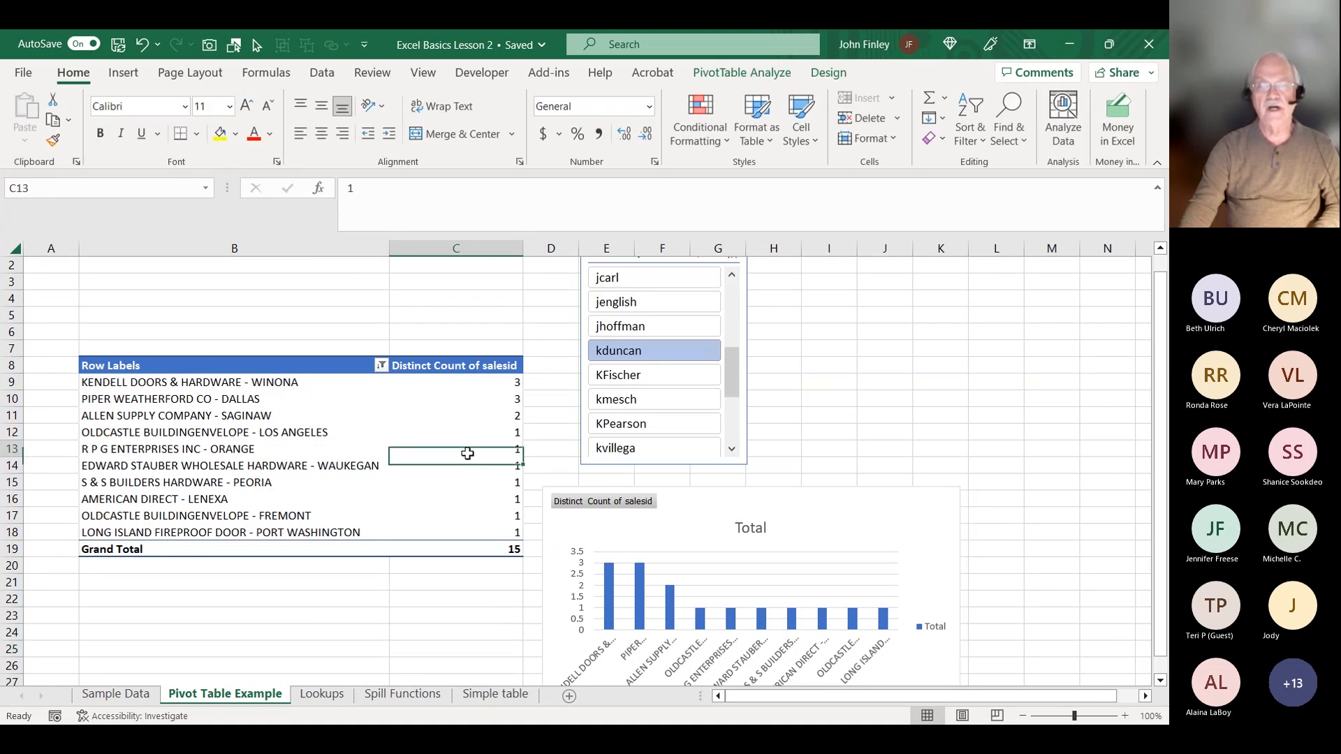
pyautogui.rightClick(468, 453)
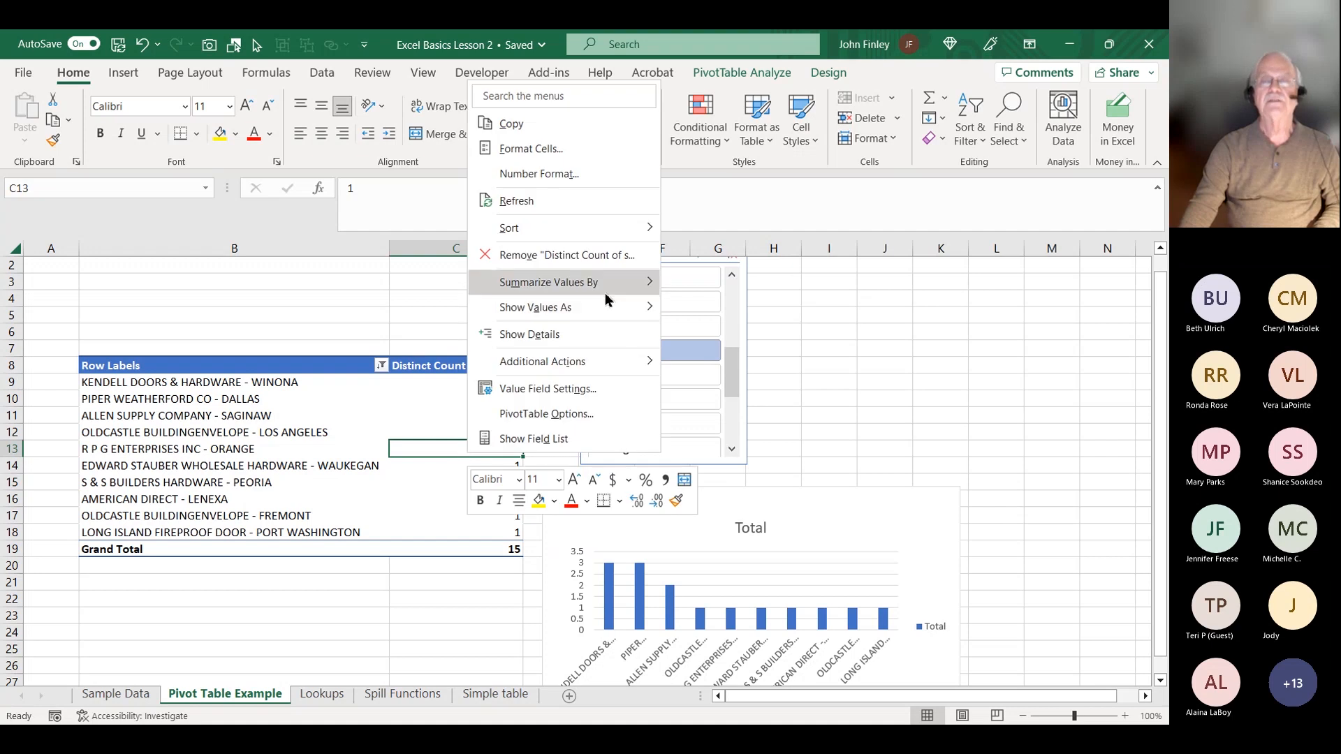
pyautogui.moveTo(568, 288)
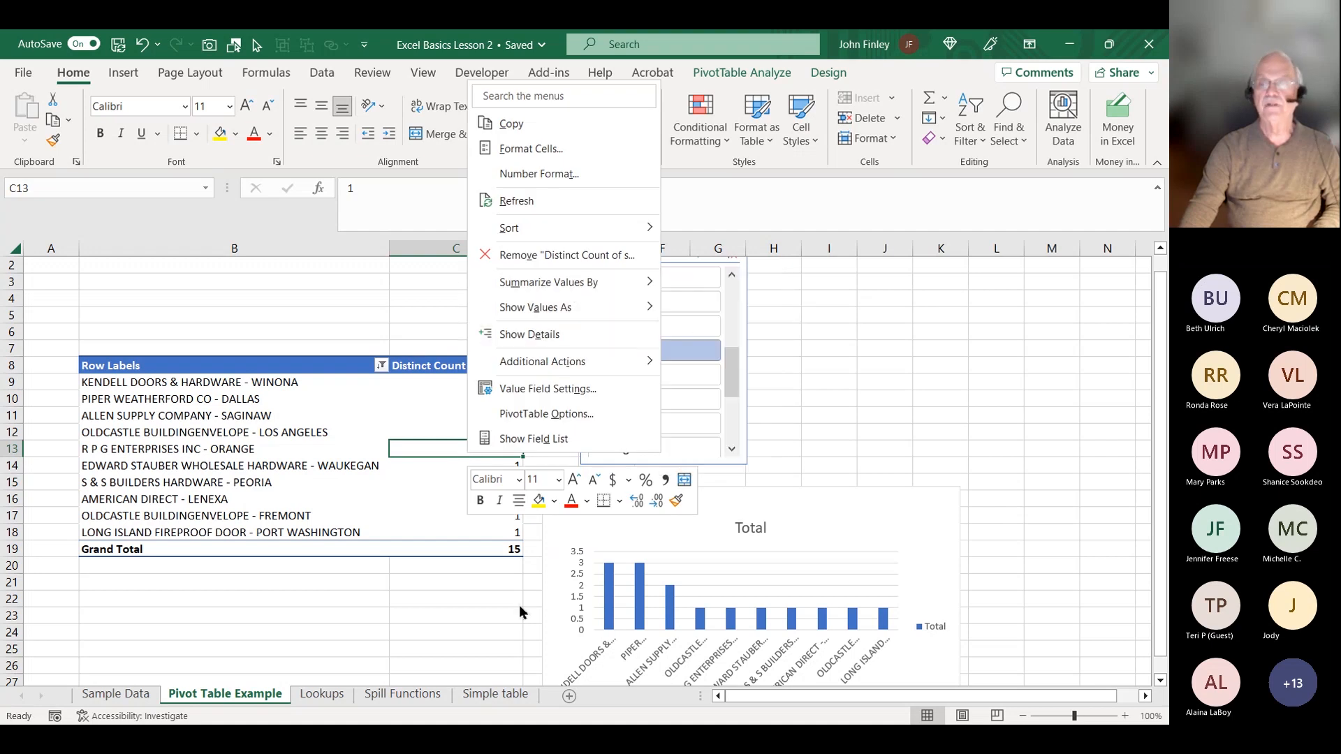
pyautogui.click(537, 447)
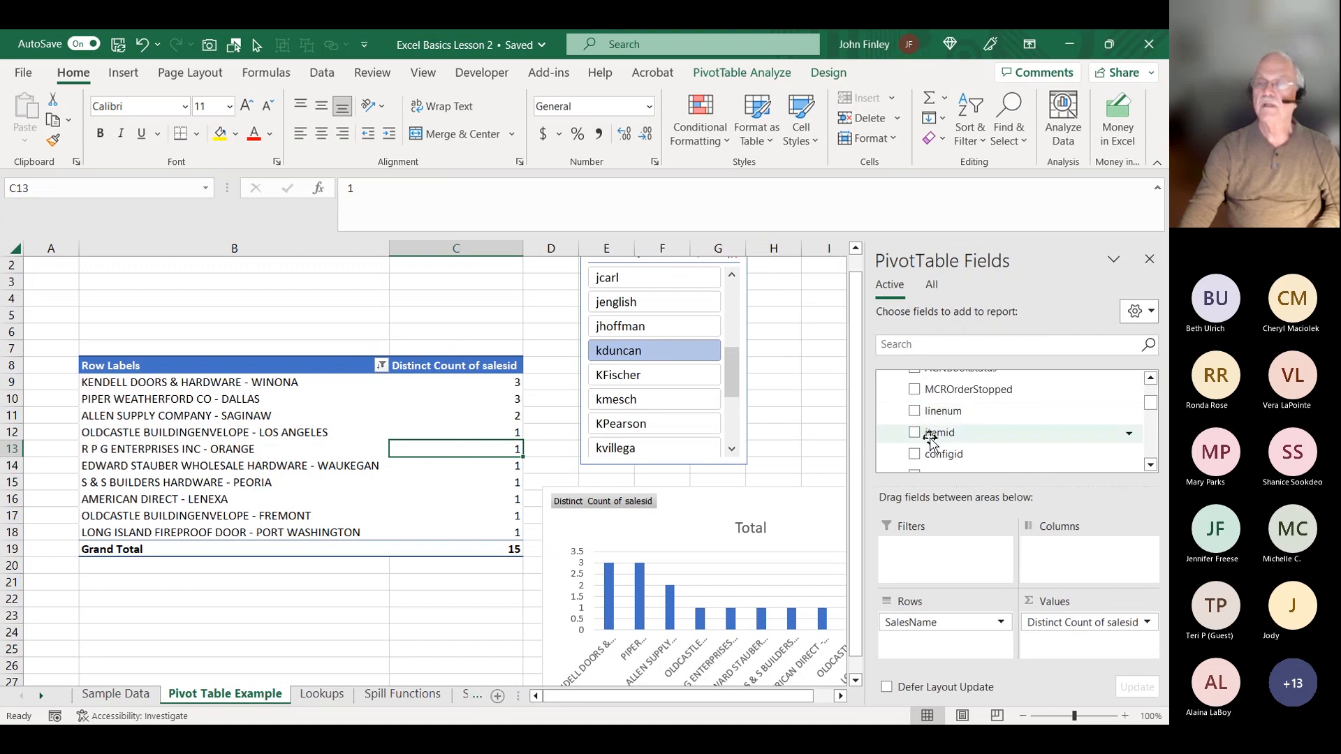
# Add the itemid field to the values beneath Distinct Count of salesid while the PivotChart is in place.
pyautogui.scroll(-1, 1067, 433)
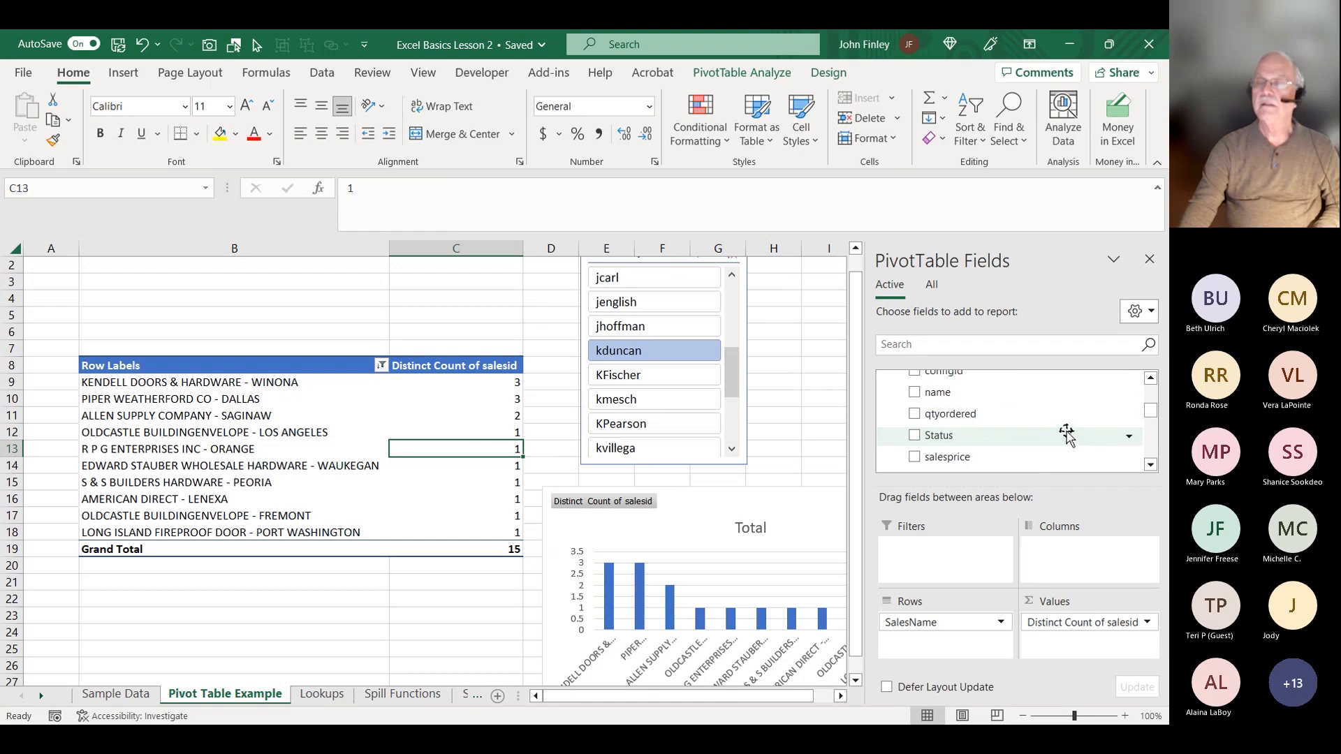
pyautogui.scroll(1, 957, 420)
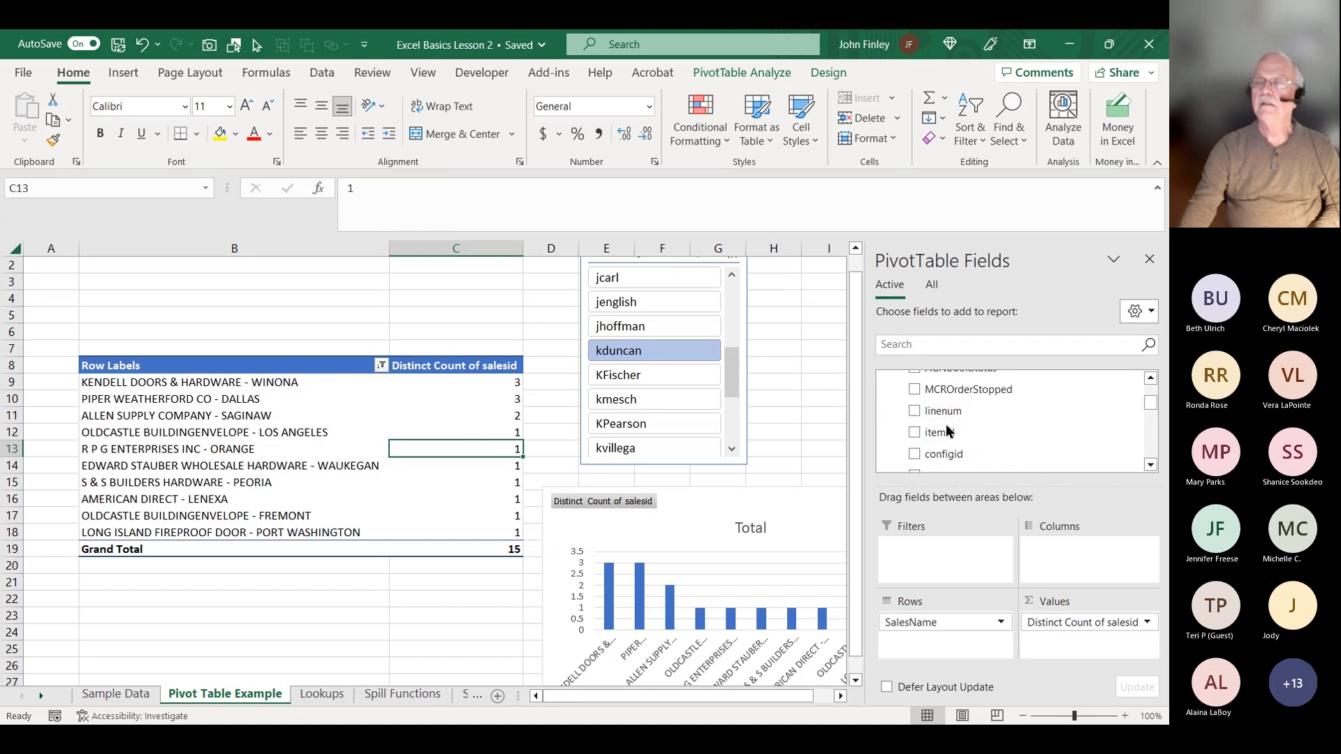
pyautogui.moveTo(946, 433)
pyautogui.mouseDown()
pyautogui.moveTo(1018, 535)
pyautogui.moveTo(967, 432)
pyautogui.moveTo(967, 447)
pyautogui.mouseUp()
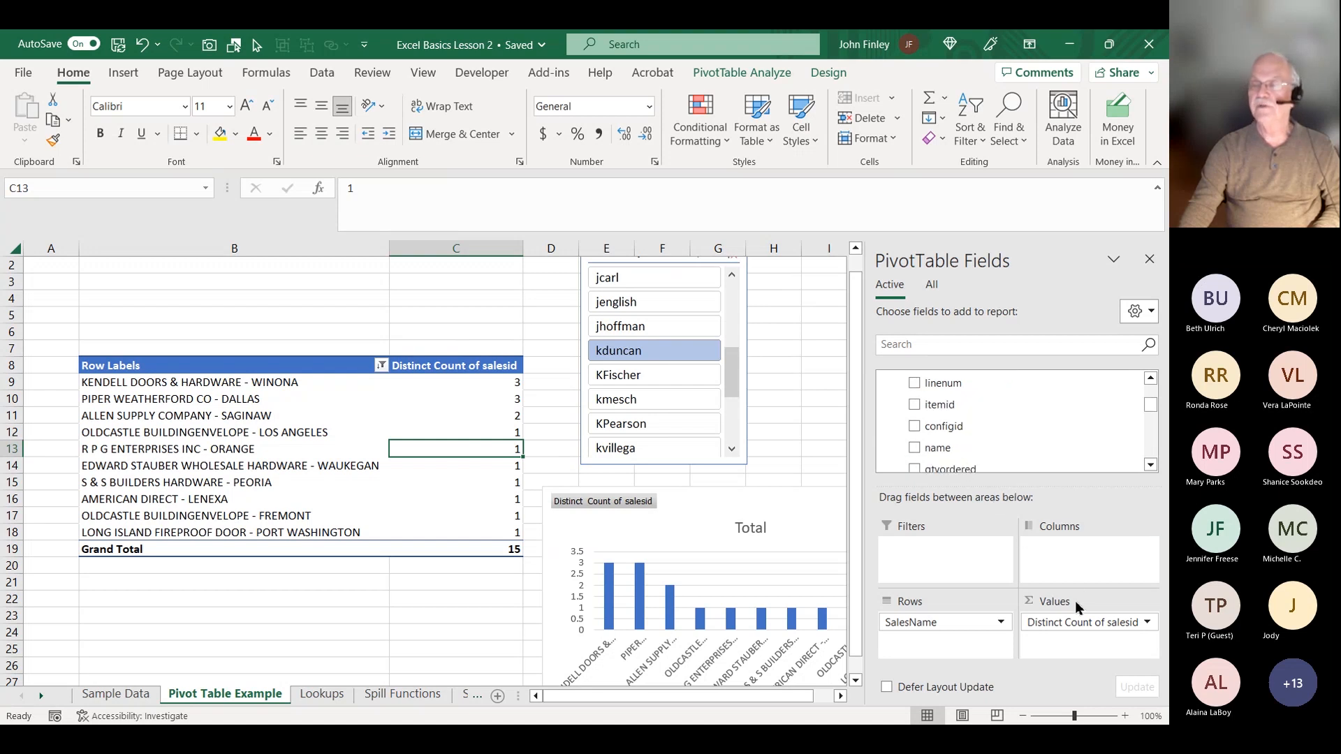
pyautogui.click(942, 405)
pyautogui.moveTo(939, 405); pyautogui.dragTo(1058, 653)
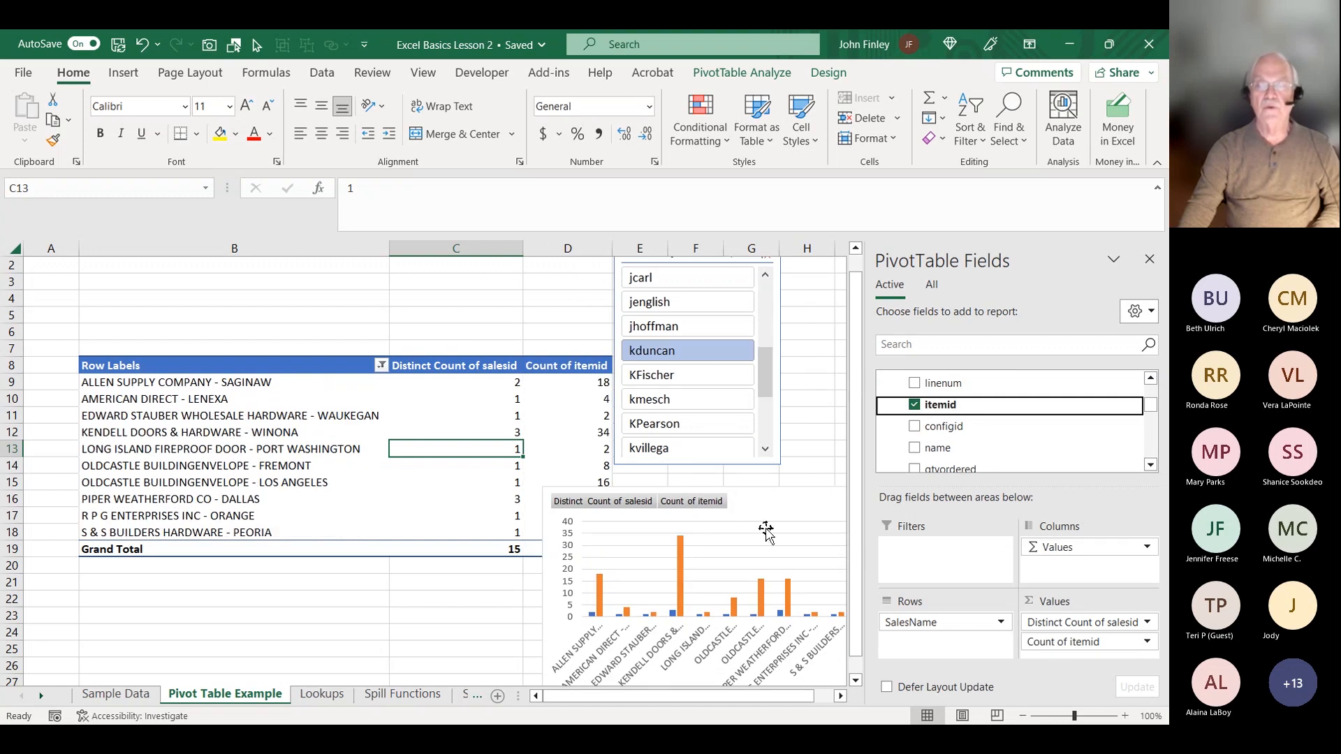
# Remove the Count of itemid field from the PivotChart and move the chart further away from the PivotTable.
pyautogui.moveTo(776, 509); pyautogui.dragTo(815, 530)
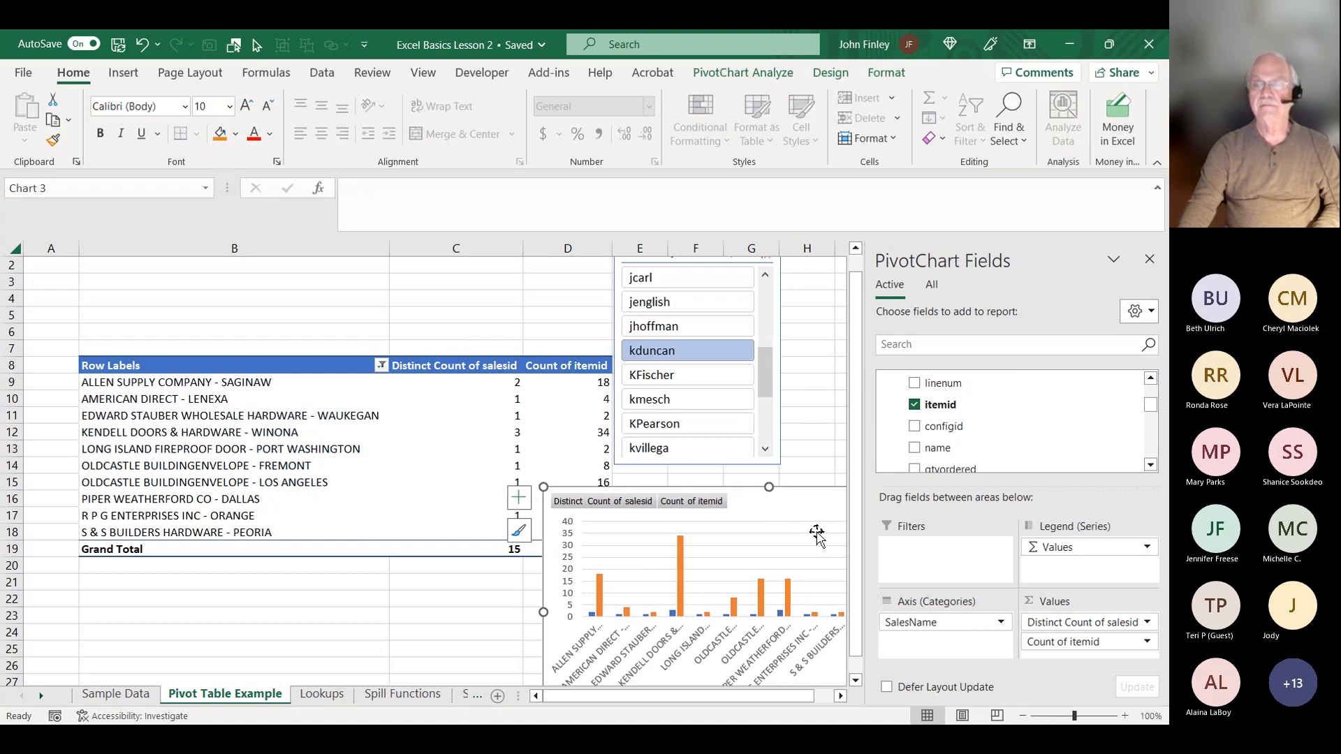
pyautogui.rightClick(690, 500)
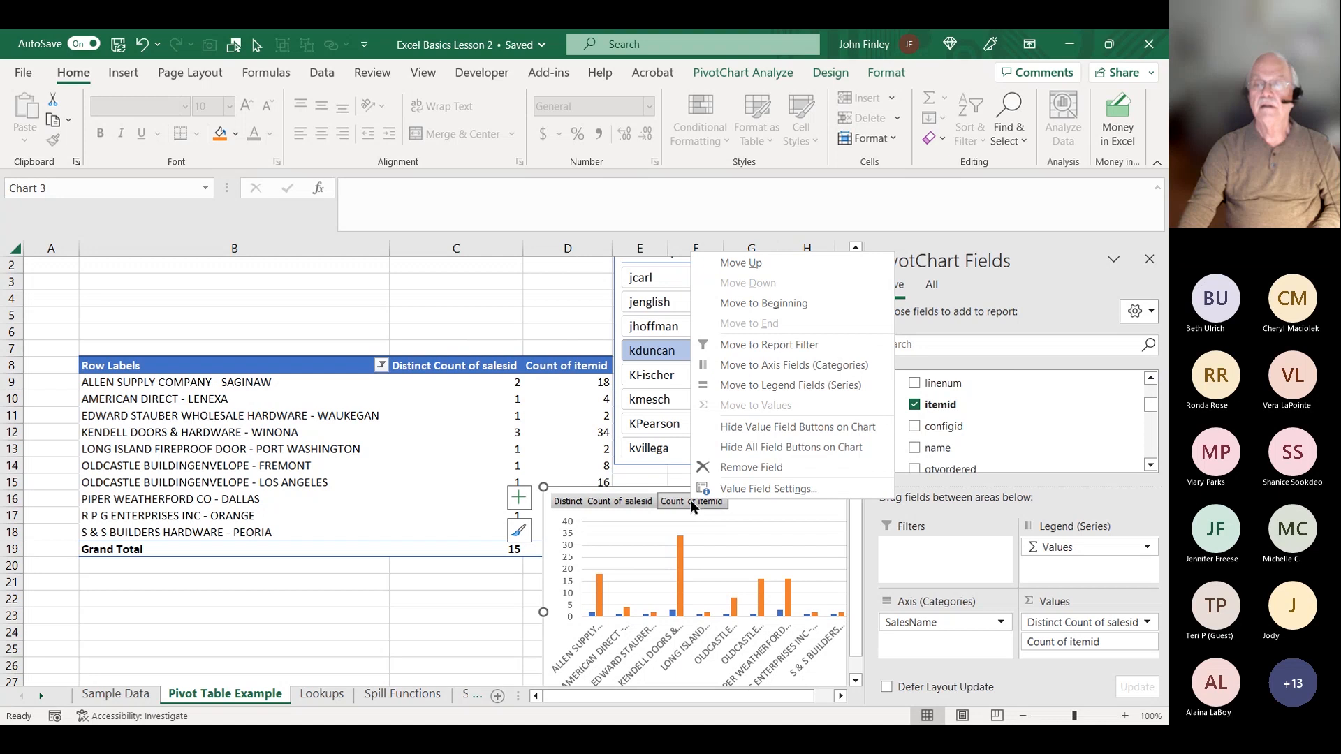
pyautogui.click(745, 468)
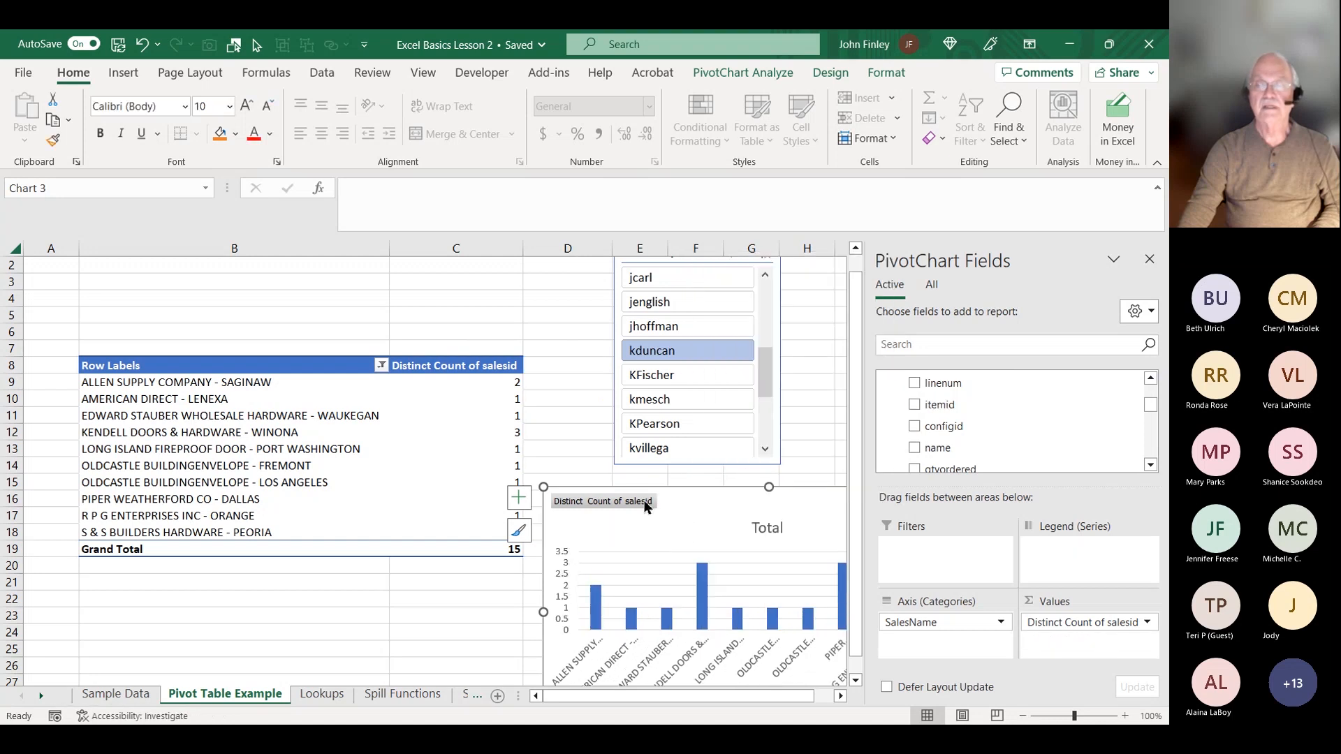
pyautogui.moveTo(693, 493); pyautogui.dragTo(807, 499)
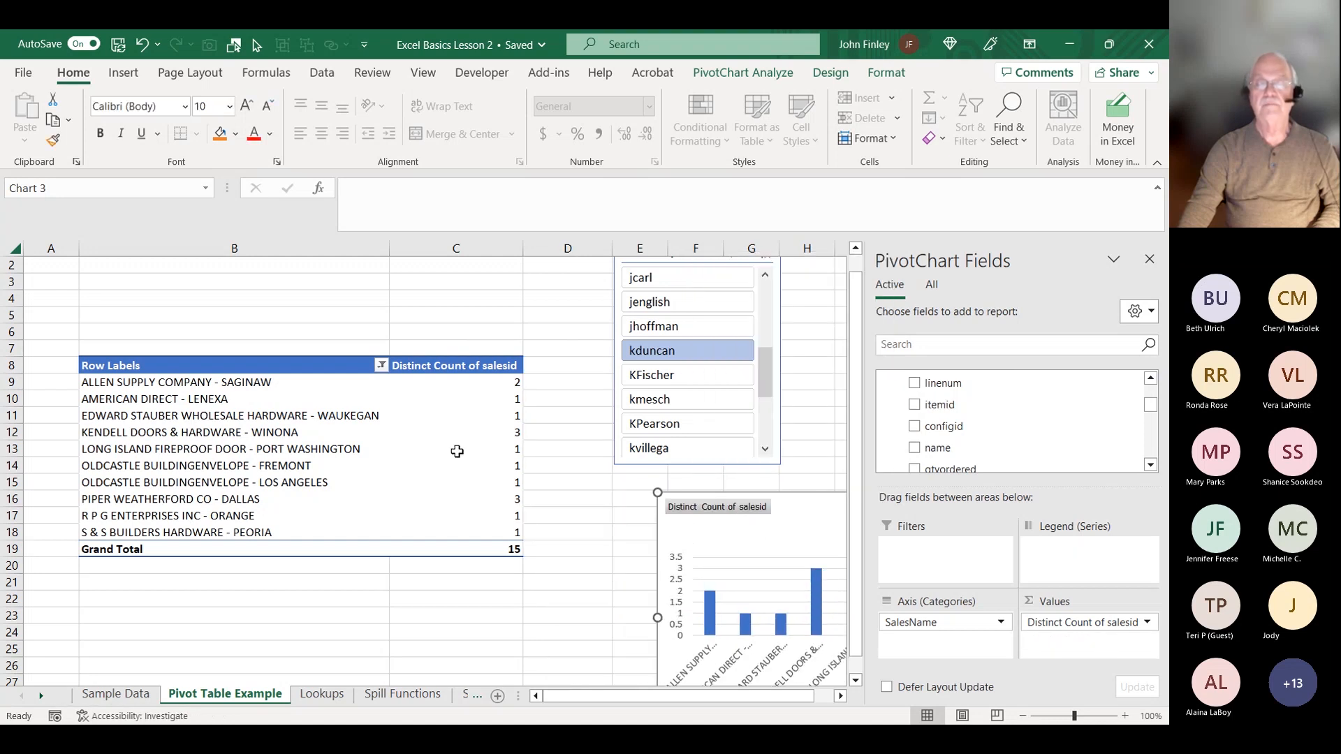
# Delete the Createdby slicer and the PivotChart from the sheet.
pyautogui.click(700, 465)
pyautogui.press('Delete')
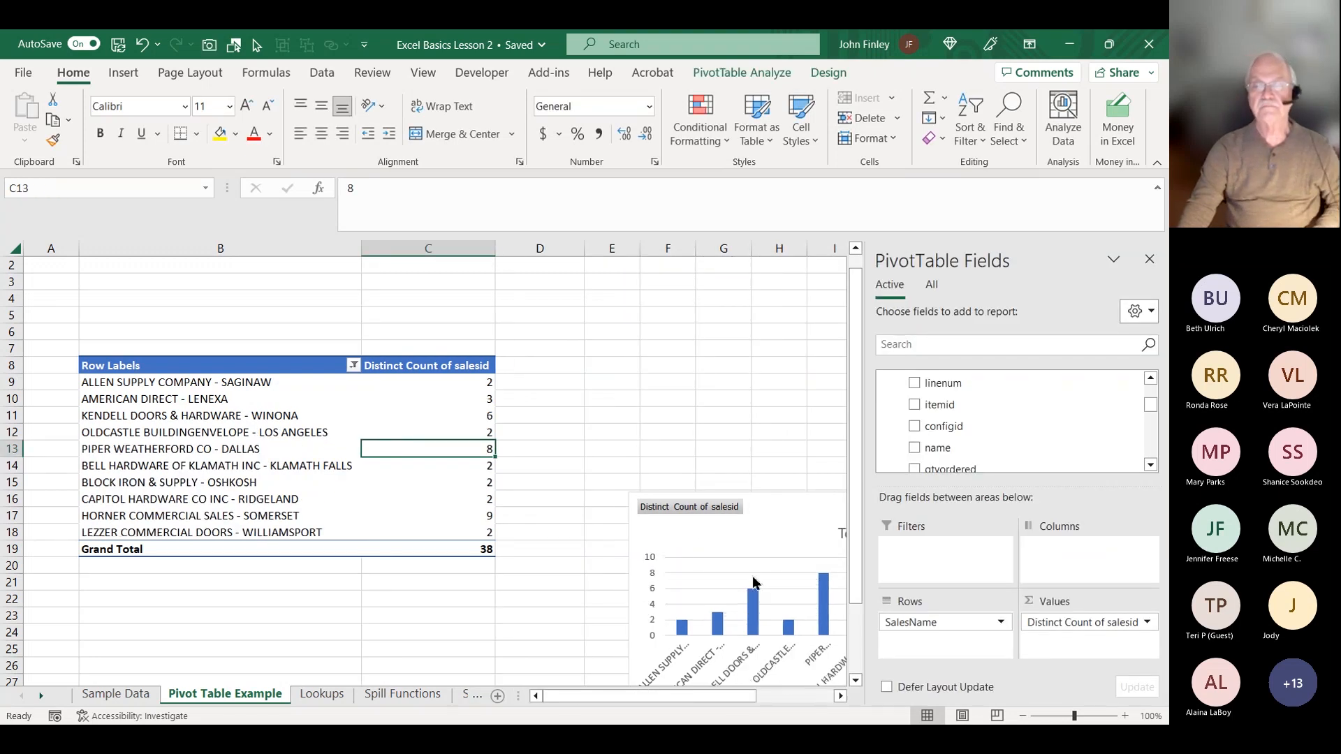
pyautogui.click(763, 498)
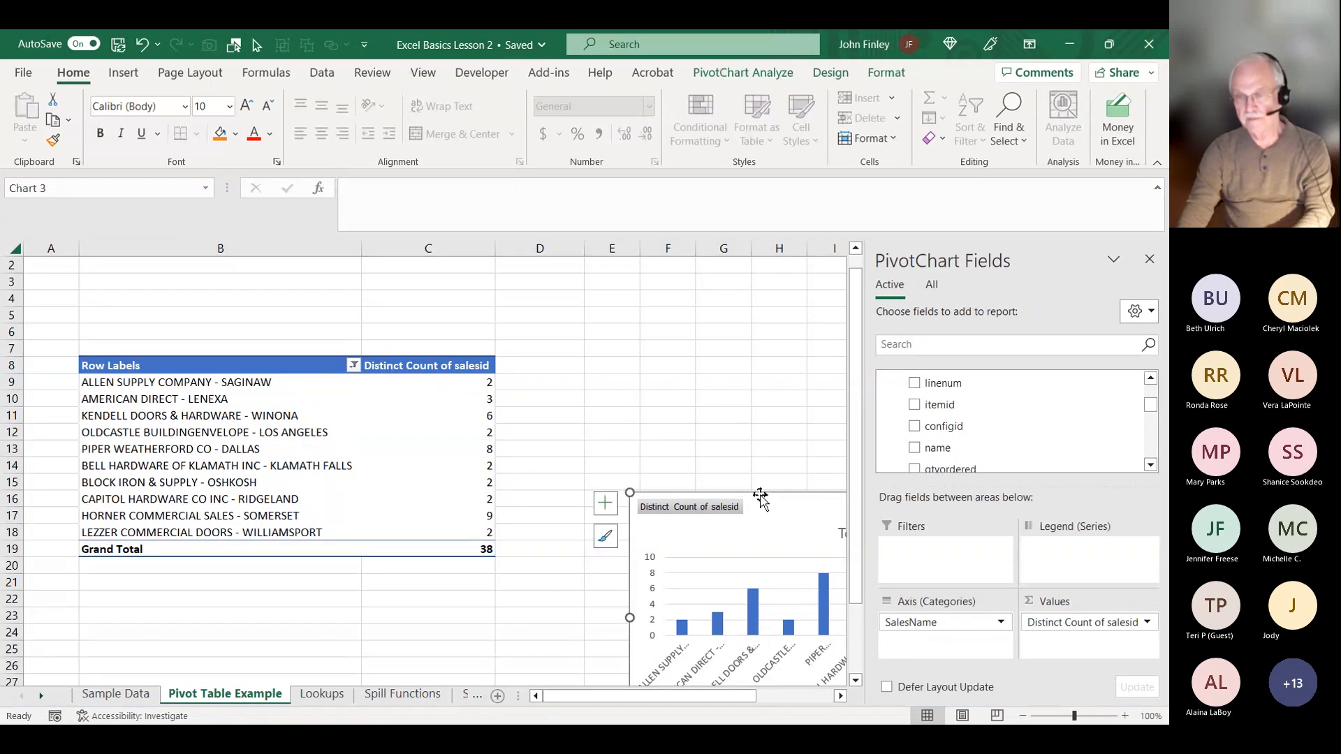
pyautogui.press('Delete')
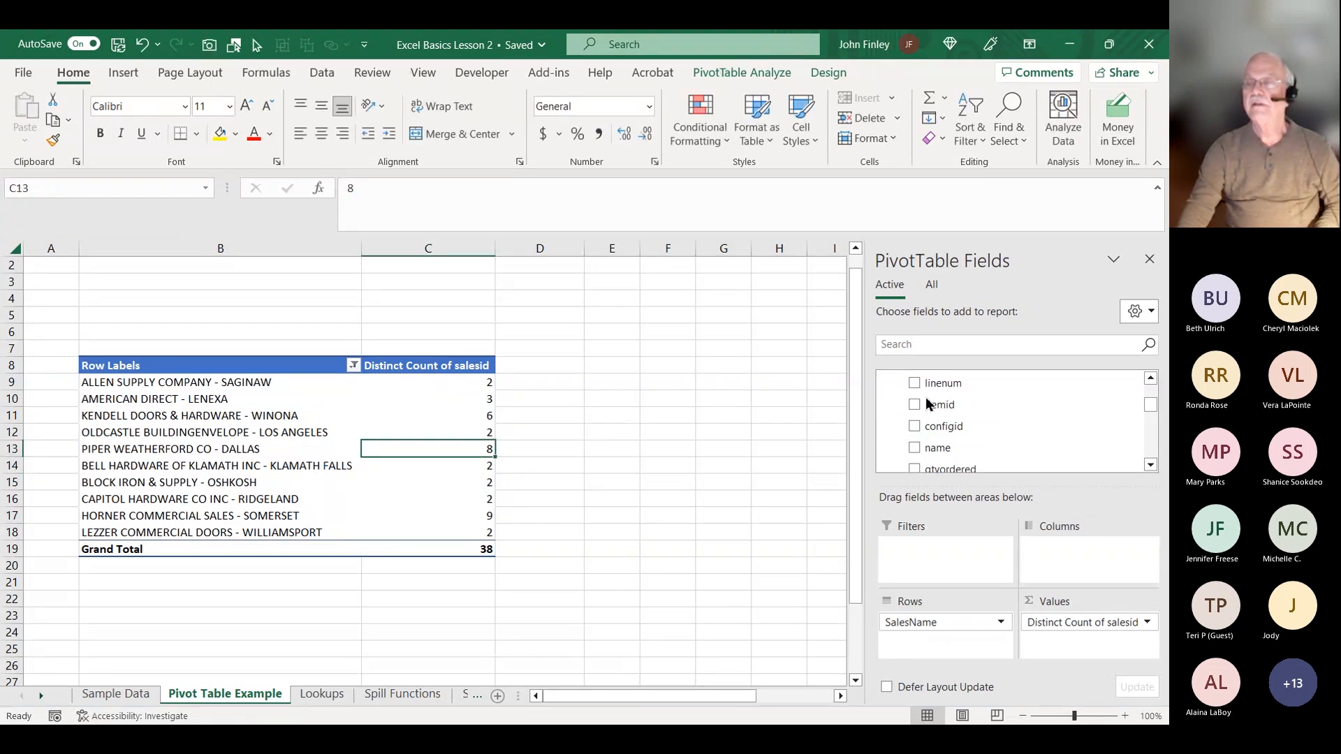
# Add the itemid and LineAmount fields to the PivotTable's values beneath Distinct Count of salesid.
pyautogui.moveTo(936, 401); pyautogui.dragTo(1076, 662)
pyautogui.moveTo(1082, 667); pyautogui.dragTo(1065, 648)
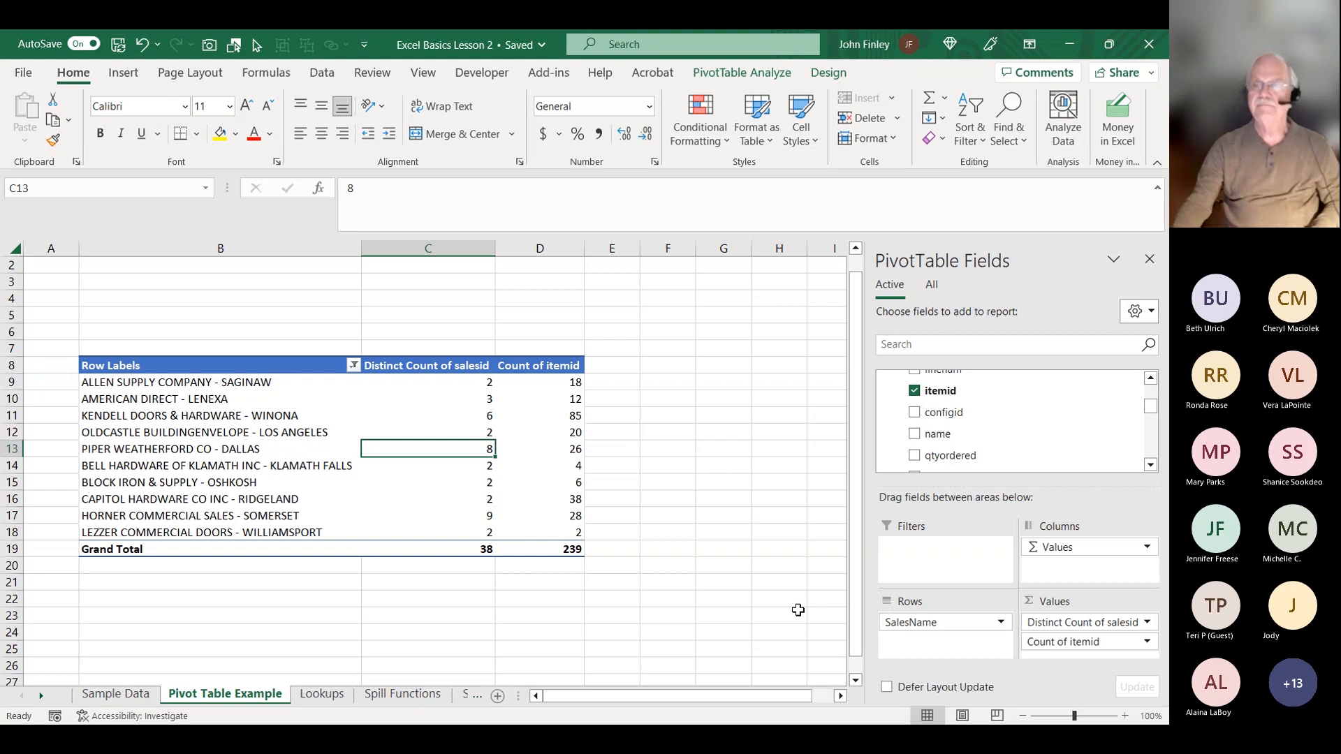
pyautogui.click(1151, 466)
pyautogui.click(1150, 466)
pyautogui.click(1150, 466)
pyautogui.click(1151, 466)
pyautogui.moveTo(949, 465); pyautogui.dragTo(1057, 656)
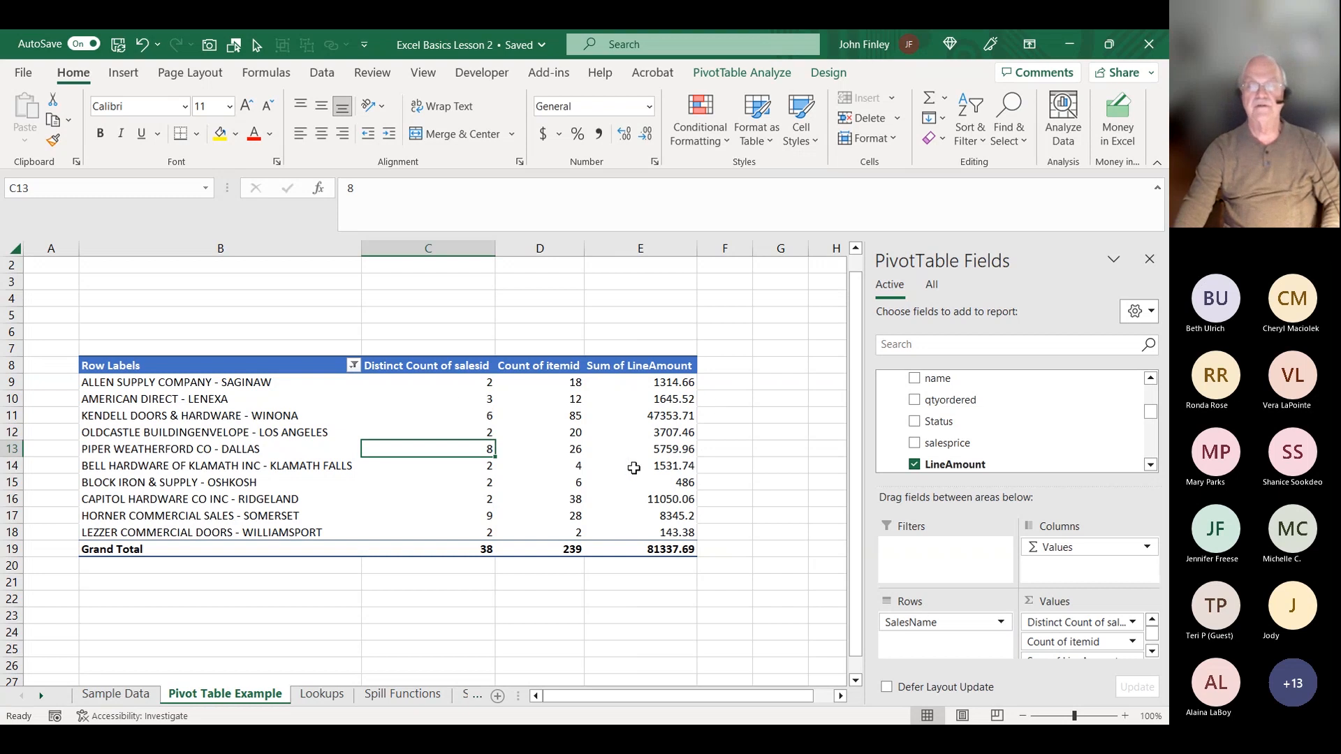
# Try showing the LineAmount values as % of Grand Total, and return them to No Calculation.
pyautogui.rightClick(670, 383)
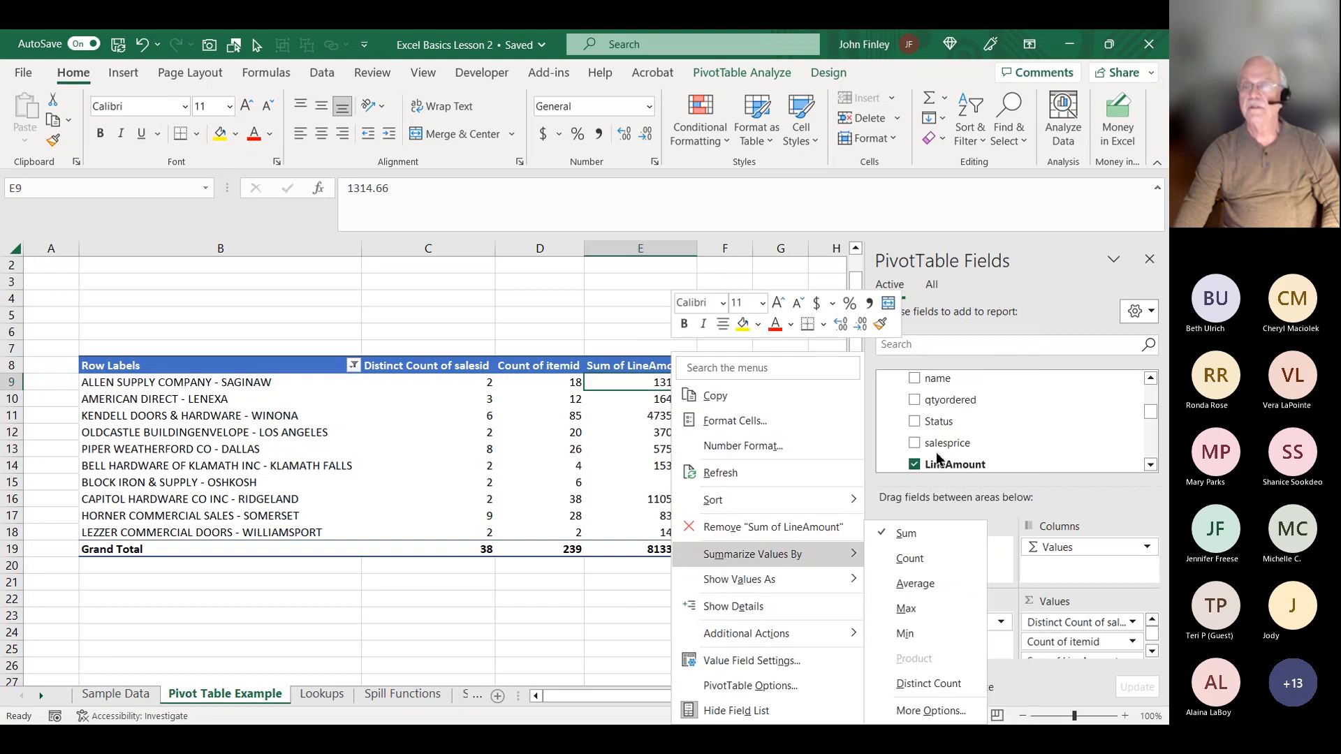
pyautogui.moveTo(797, 584)
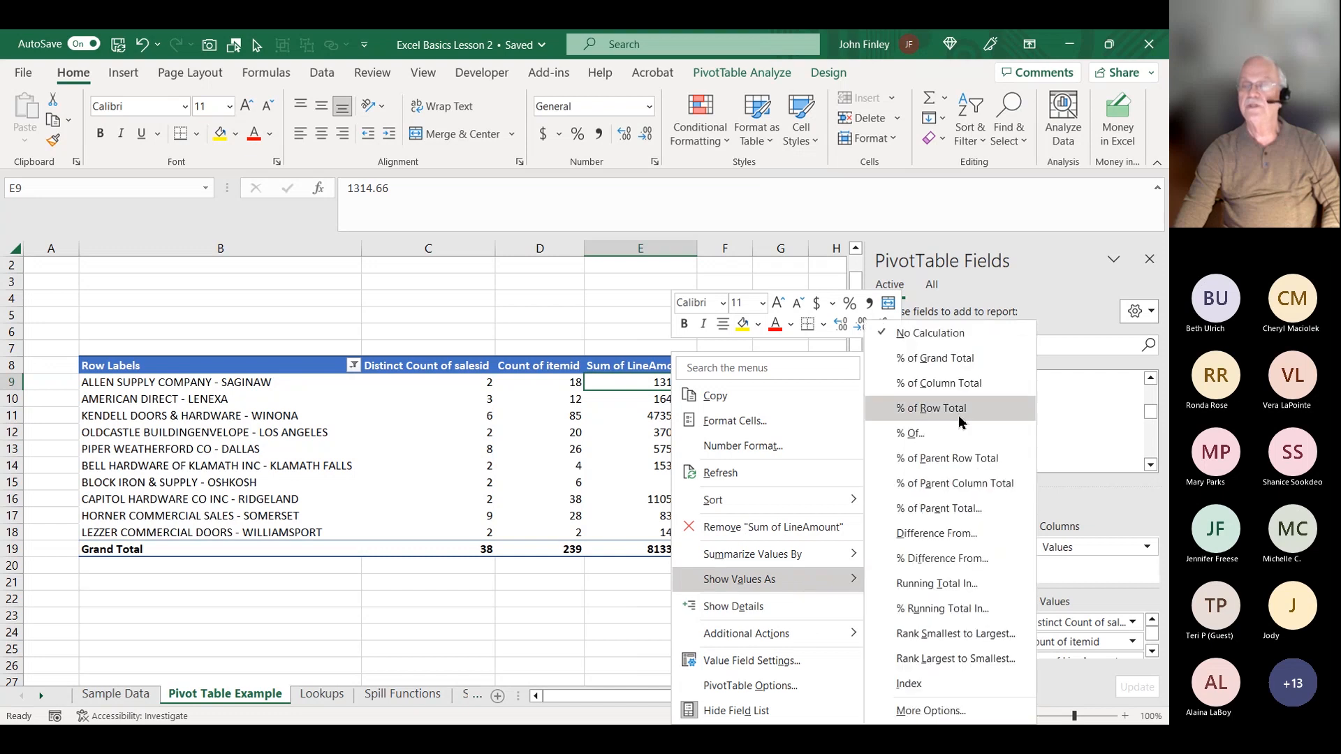
pyautogui.click(950, 357)
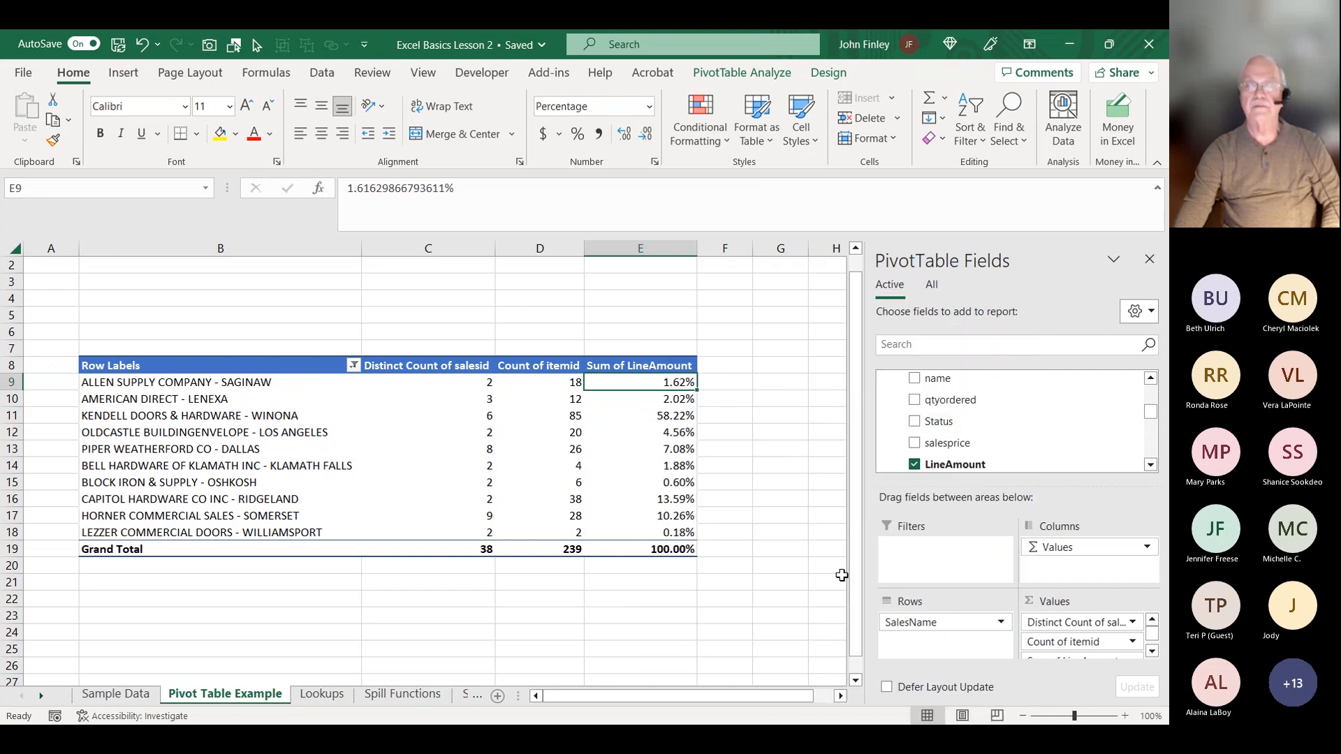
pyautogui.rightClick(673, 416)
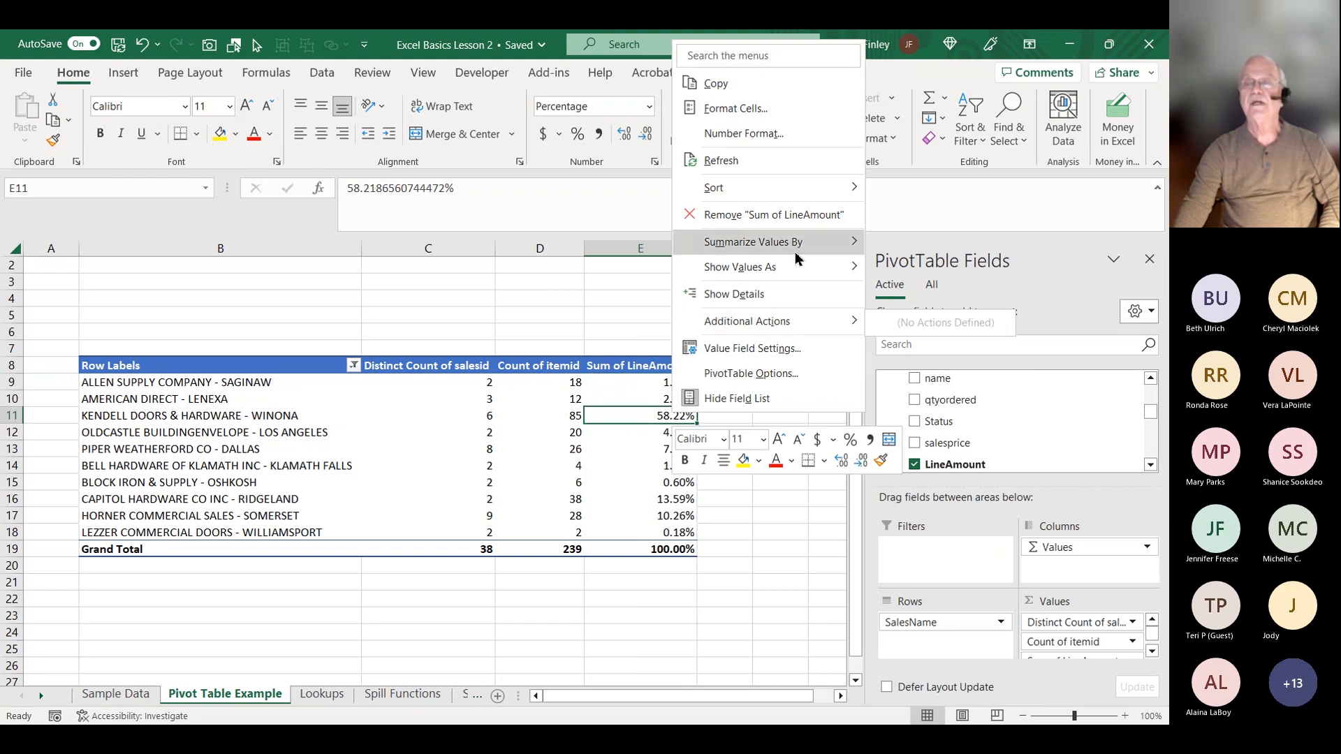
pyautogui.moveTo(790, 273)
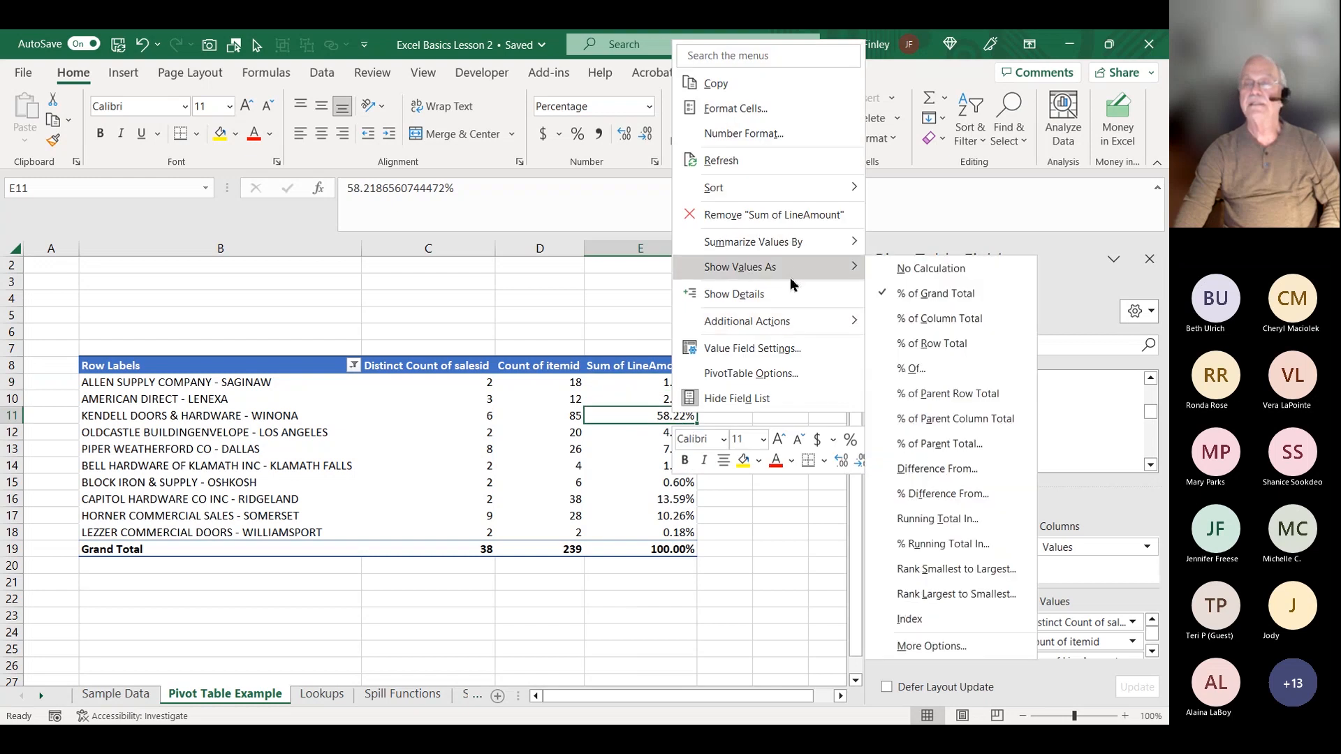
pyautogui.click(926, 271)
# Summarize the LineAmount values in the PivotTable by Average instead of Sum.
pyautogui.click(684, 386)
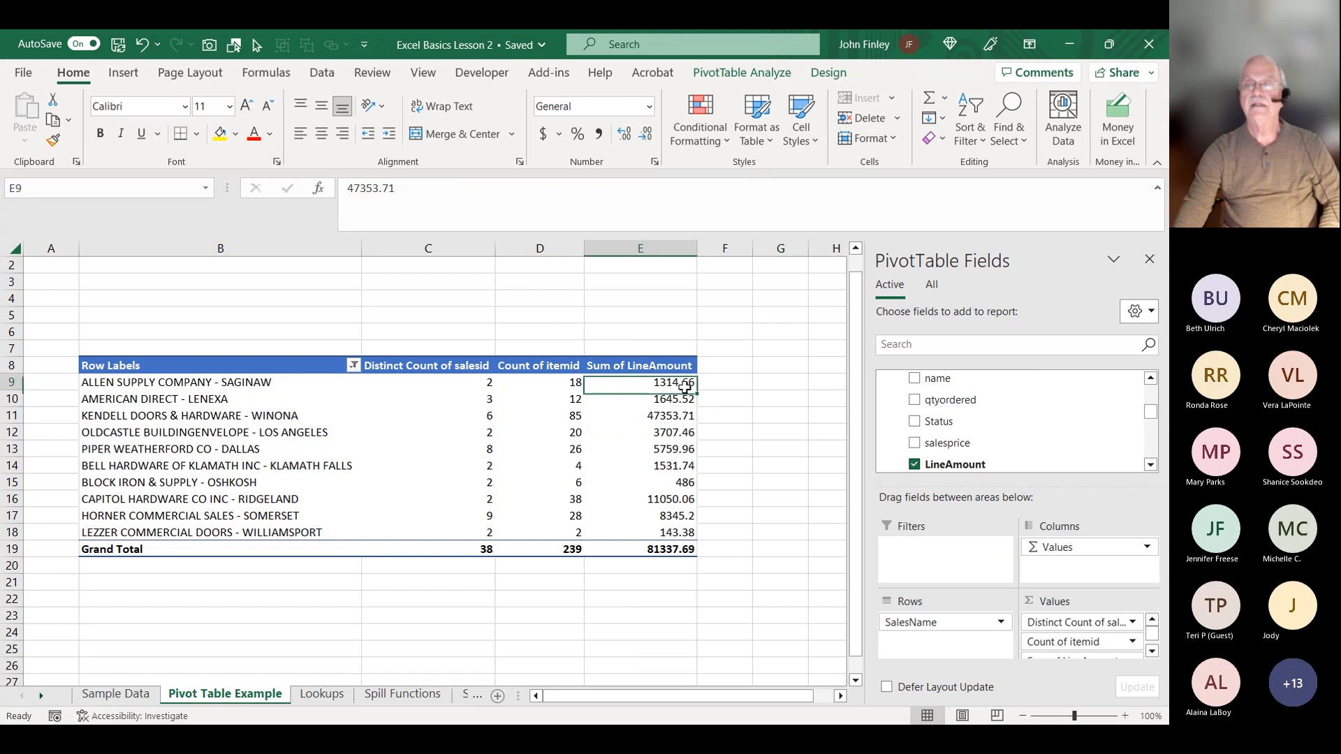
pyautogui.rightClick(684, 386)
pyautogui.moveTo(774, 557)
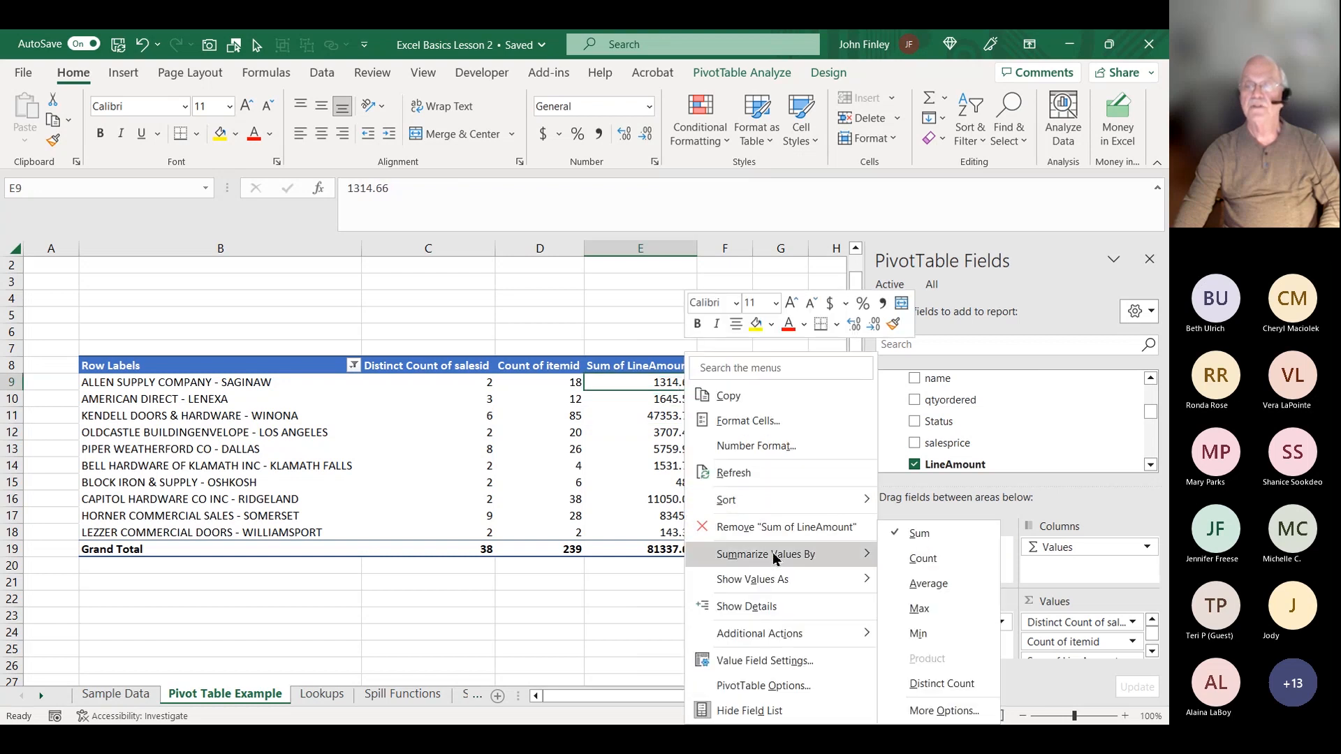
pyautogui.click(924, 586)
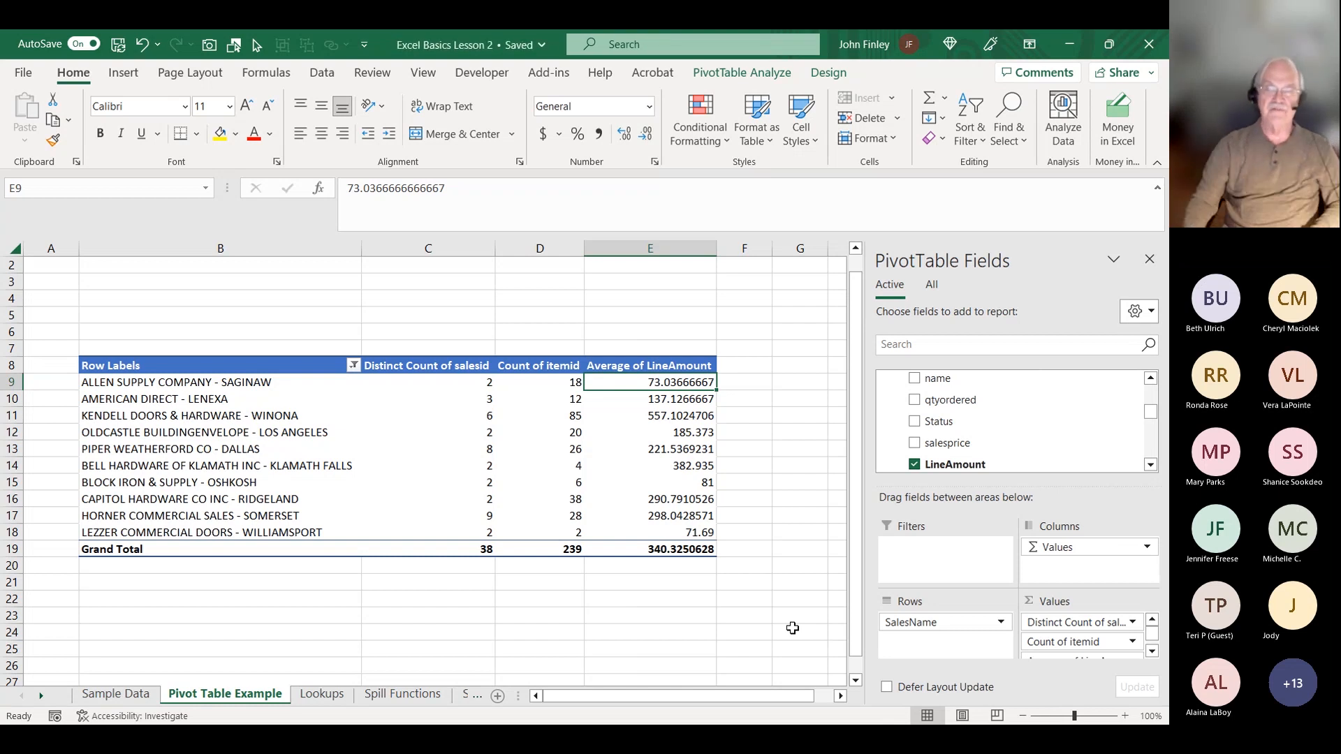
# Sort the PivotTable's customers by Average of LineAmount from largest to smallest.
pyautogui.rightClick(685, 382)
pyautogui.moveTo(772, 503)
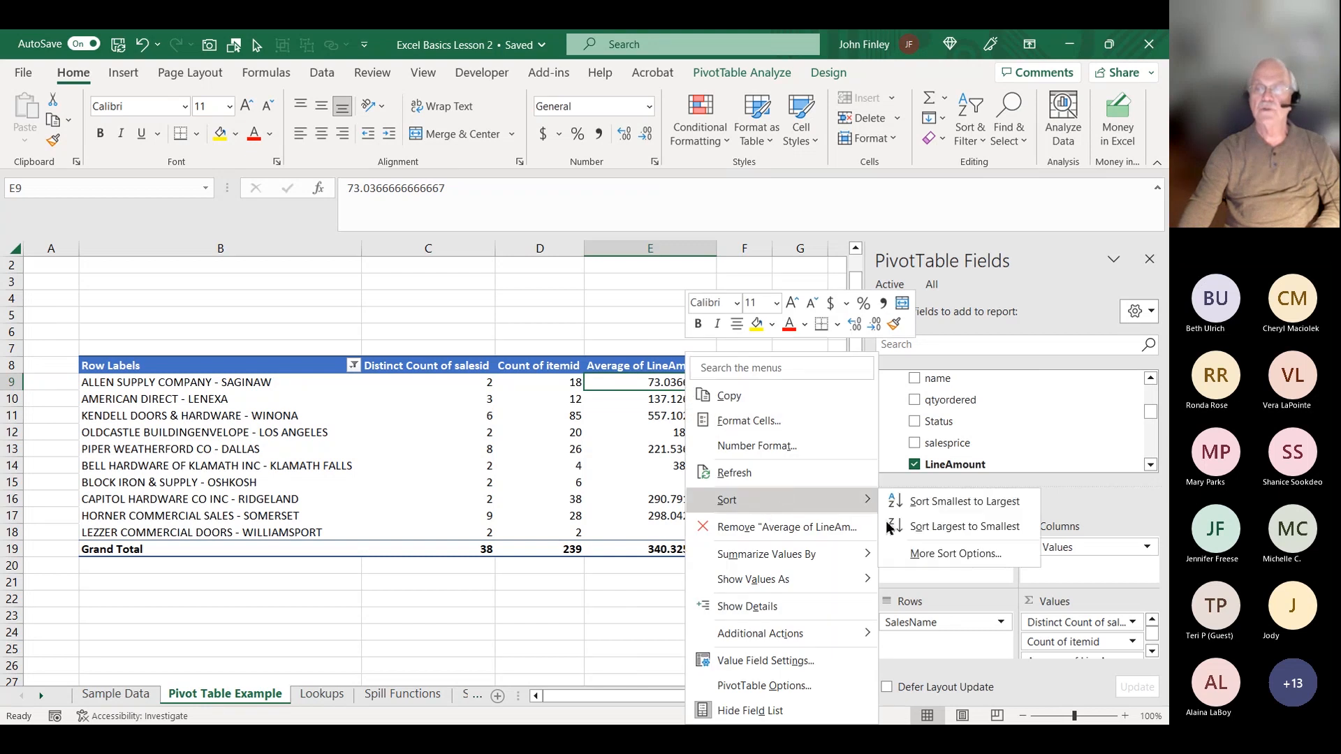
pyautogui.click(917, 527)
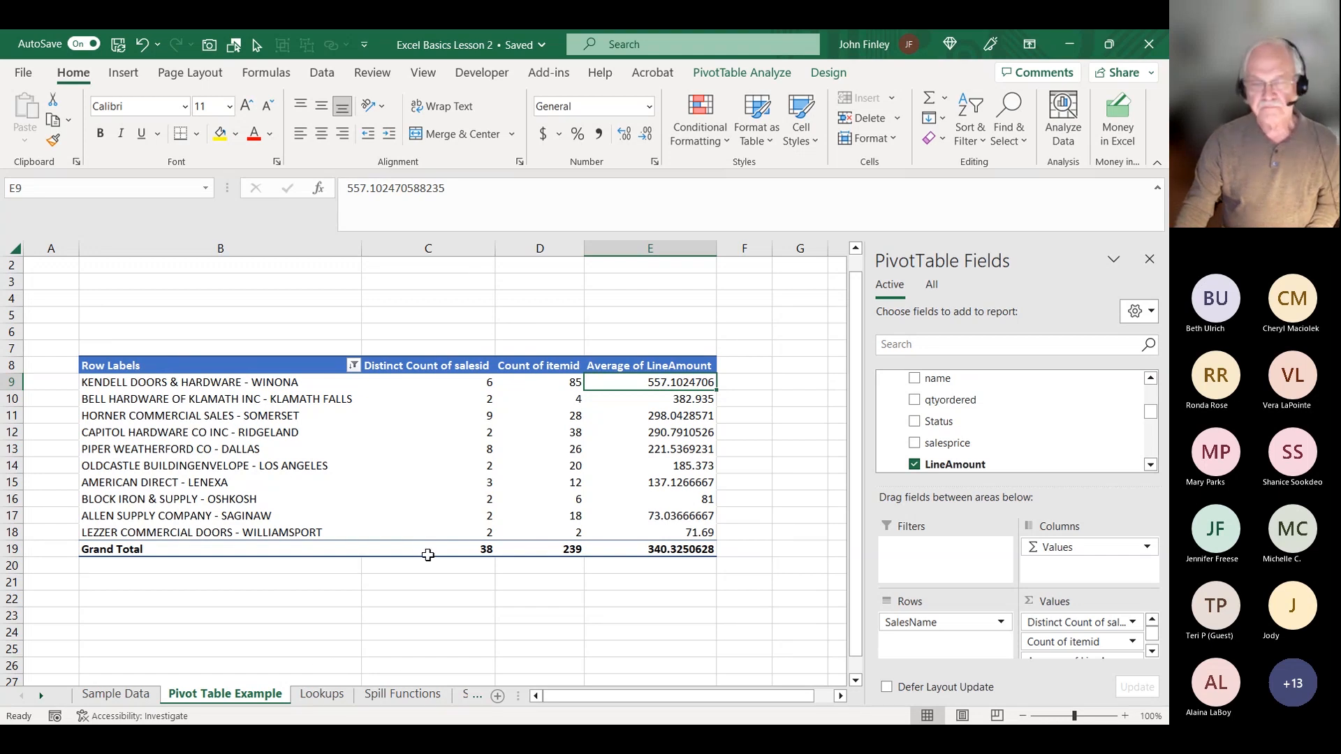
# Open the Lookups worksheet with the lookup function syntax and examples.
pyautogui.click(322, 694)
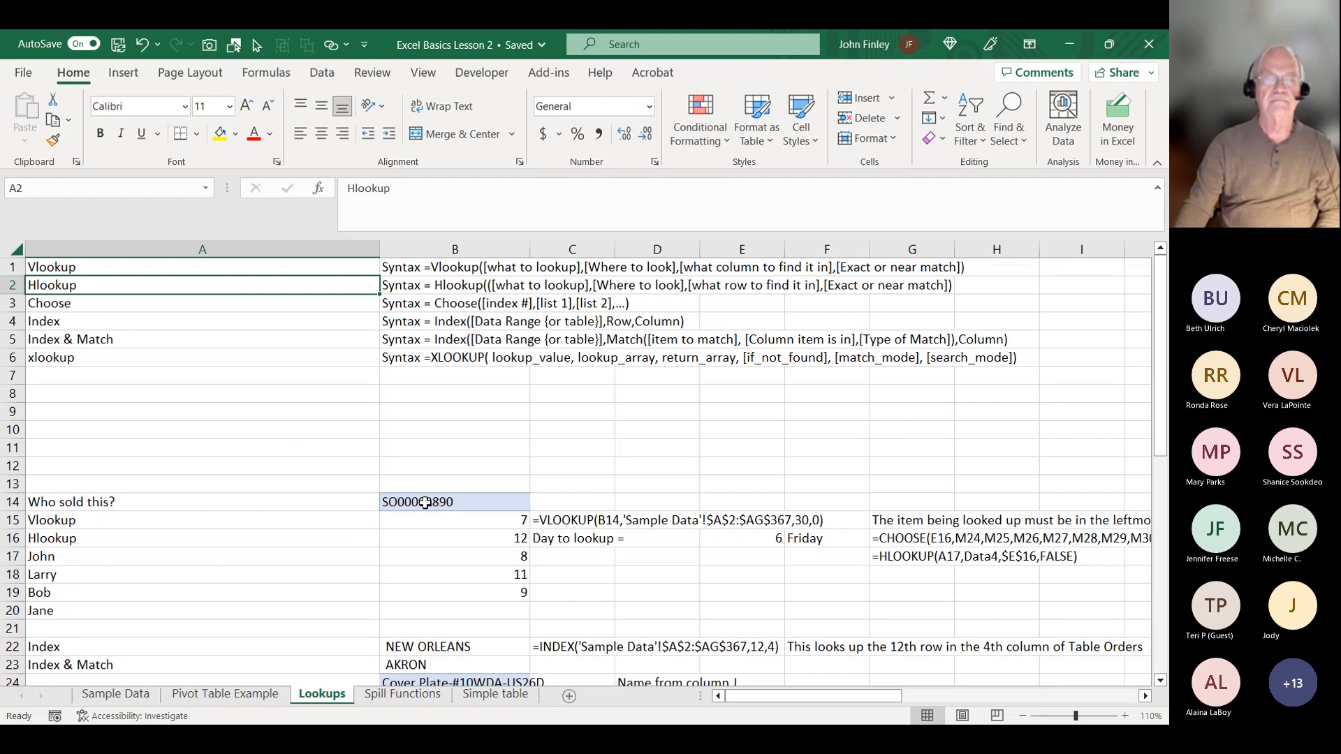
# Begin a VLOOKUP formula in C14 with B14 as the lookup value and the Orders table as the range.
pyautogui.click(537, 505)
pyautogui.write('=')
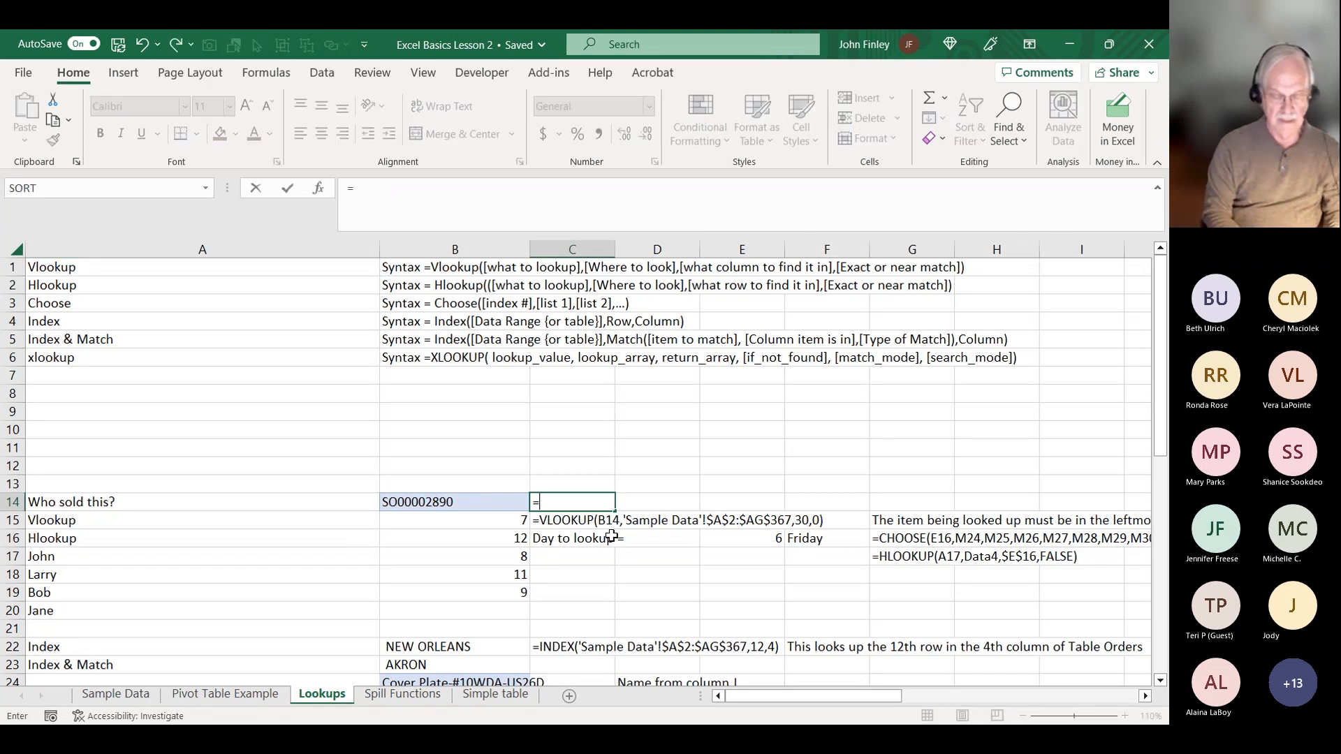
pyautogui.write('vl')
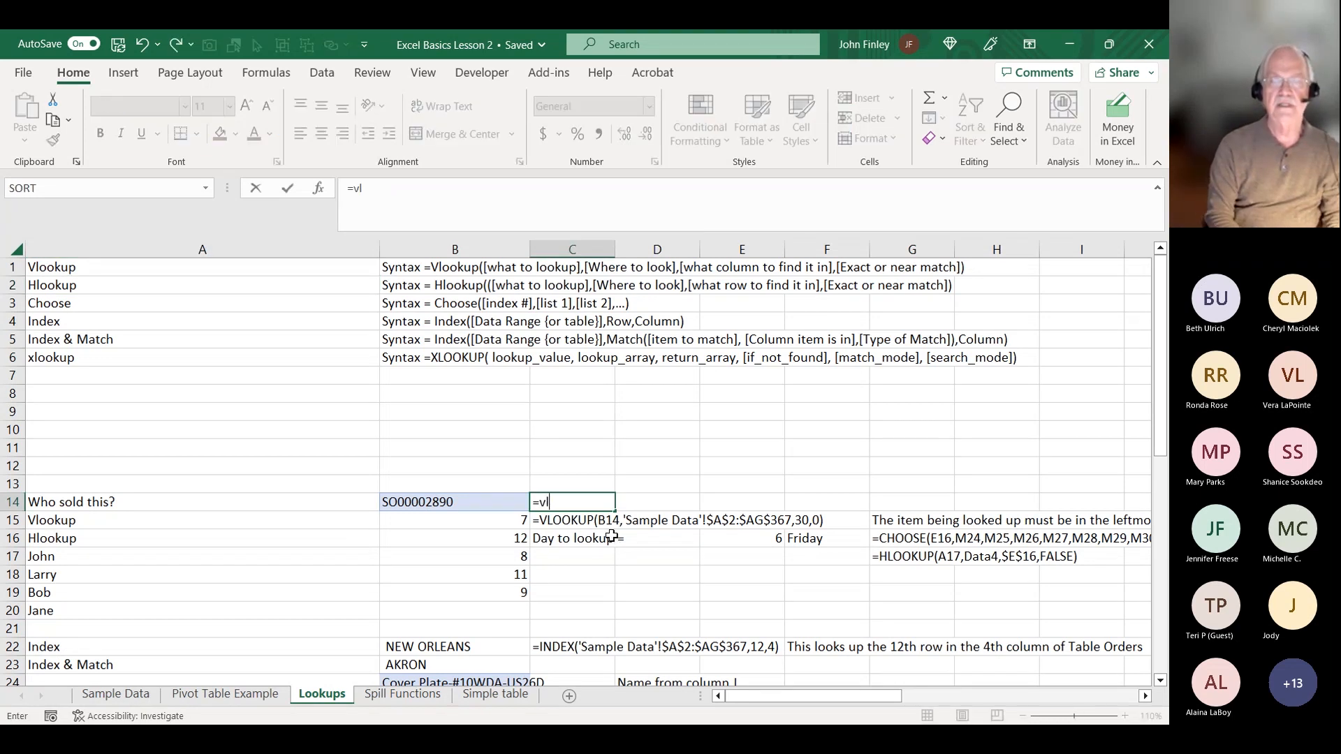
pyautogui.write('ookup(')
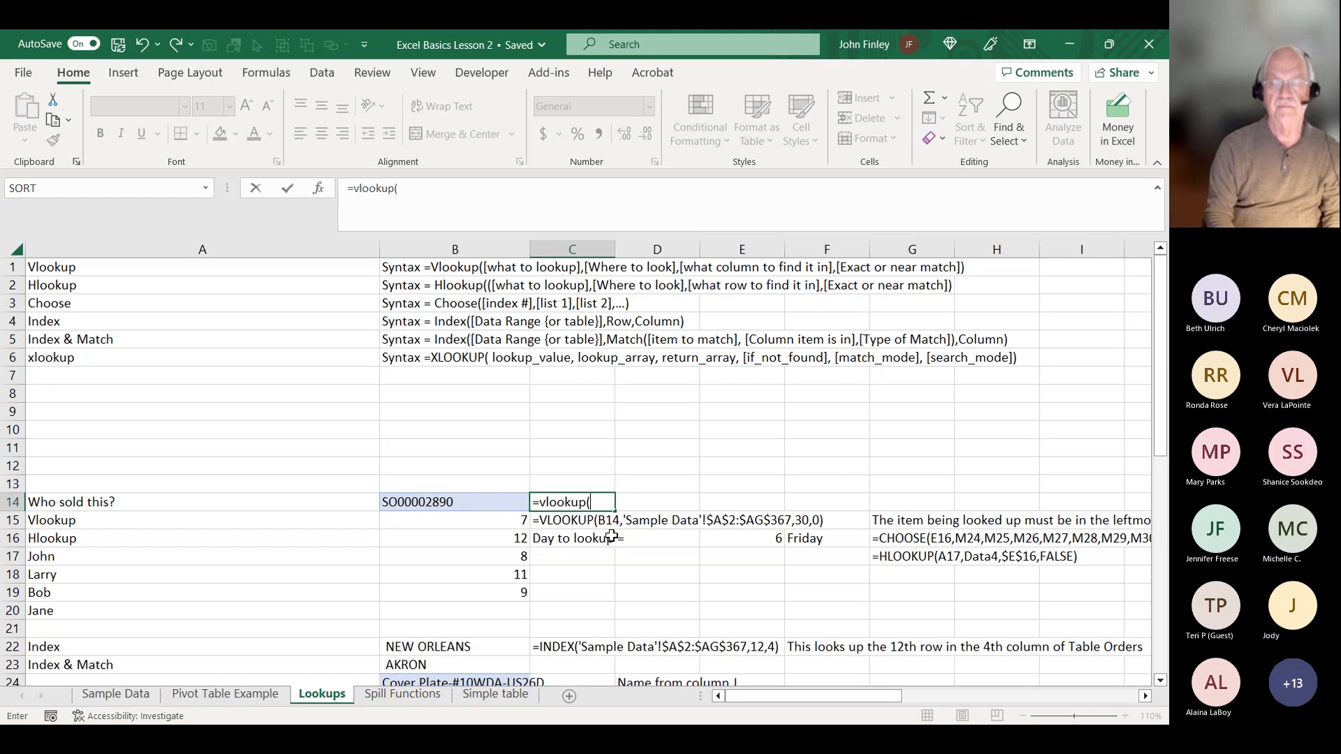
pyautogui.press('Left')
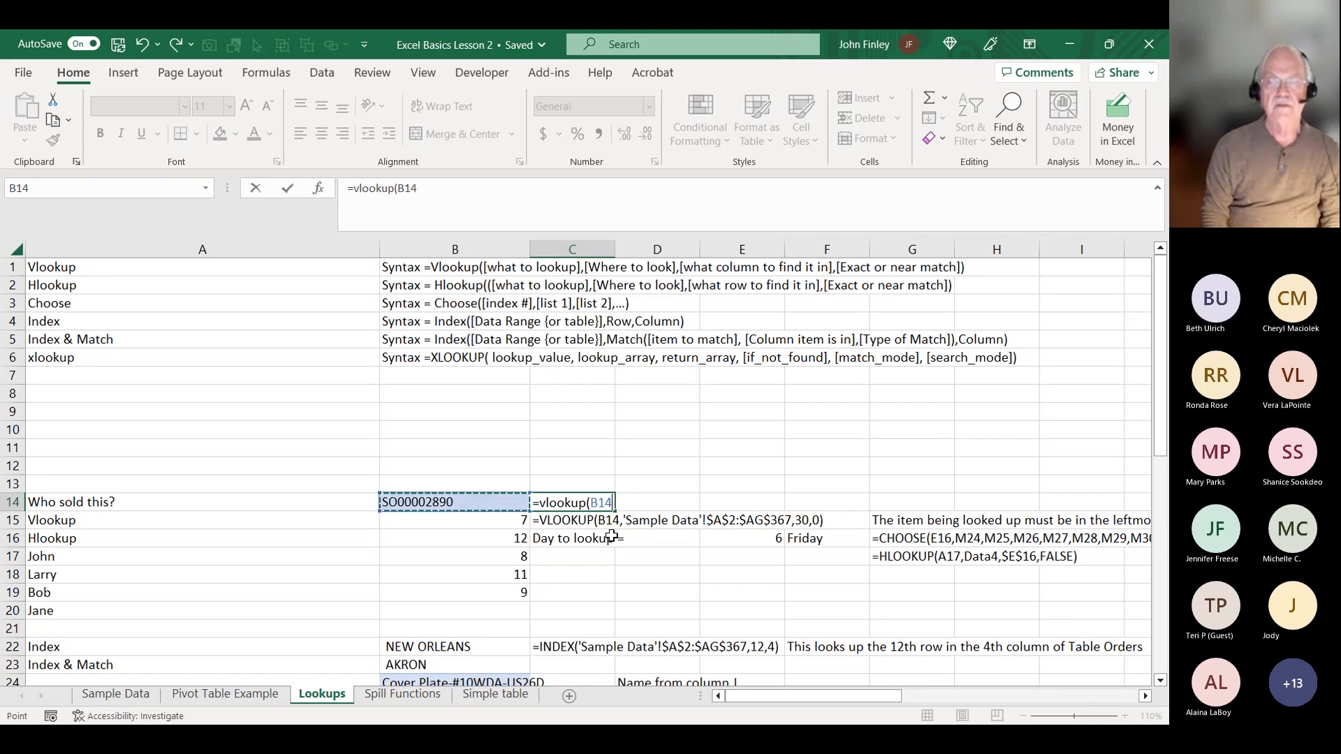
pyautogui.write(',Orders')
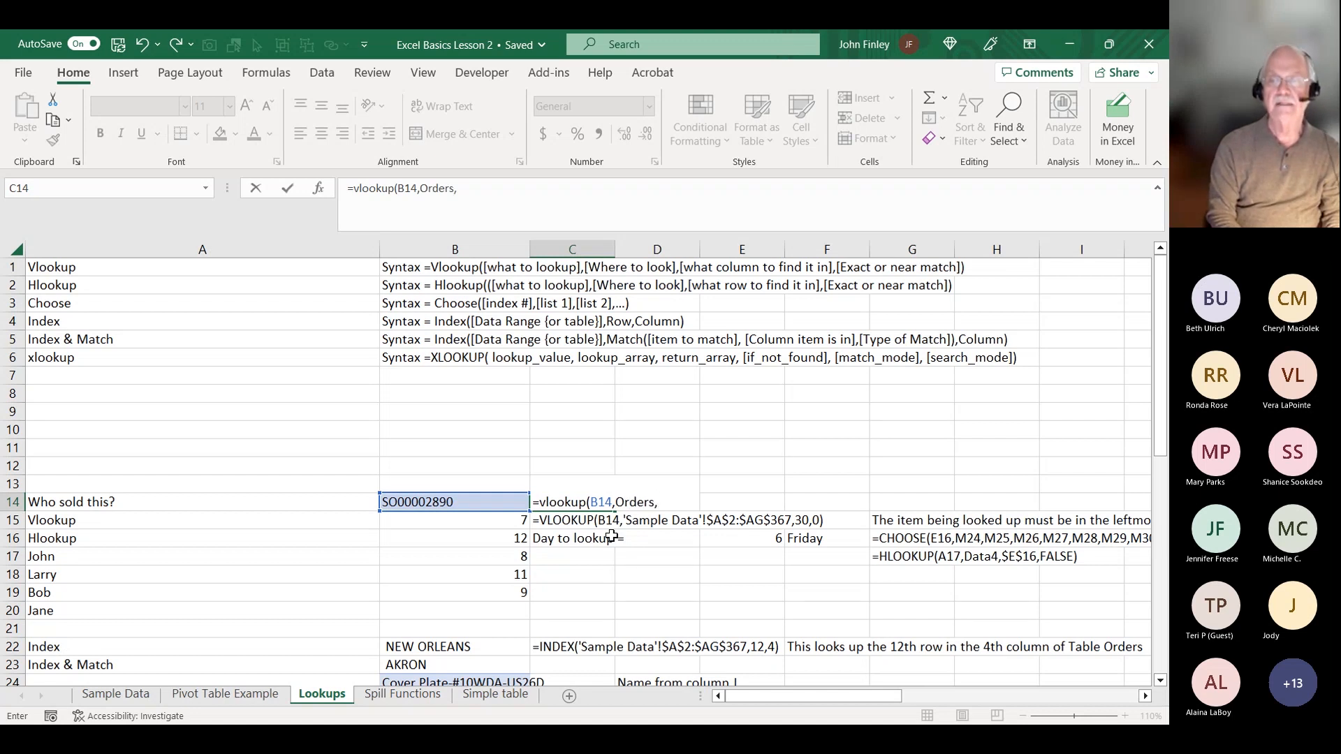
# Complete the C14 VLOOKUP with Orders[Createdby] as the column argument and 0 for an exact match.
pyautogui.write(',Orders[')
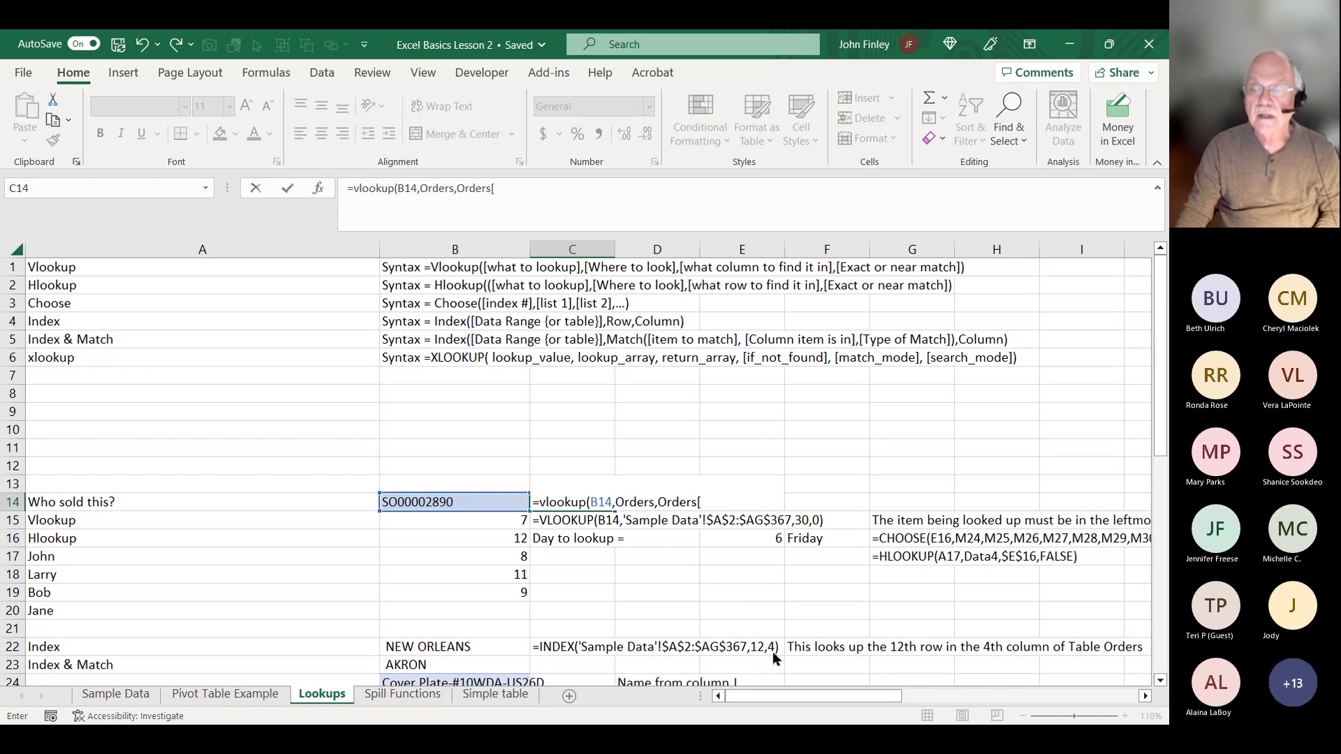
pyautogui.press('Return')
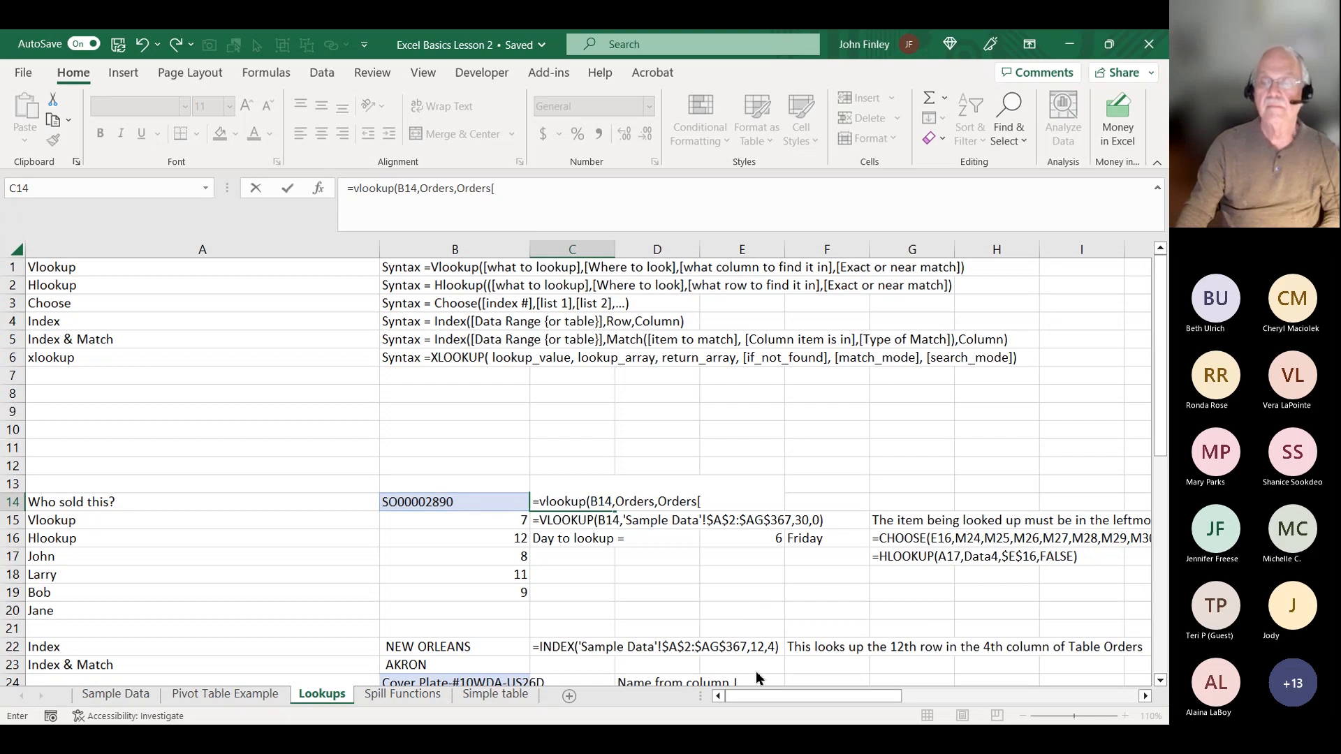
pyautogui.write('Createdby')
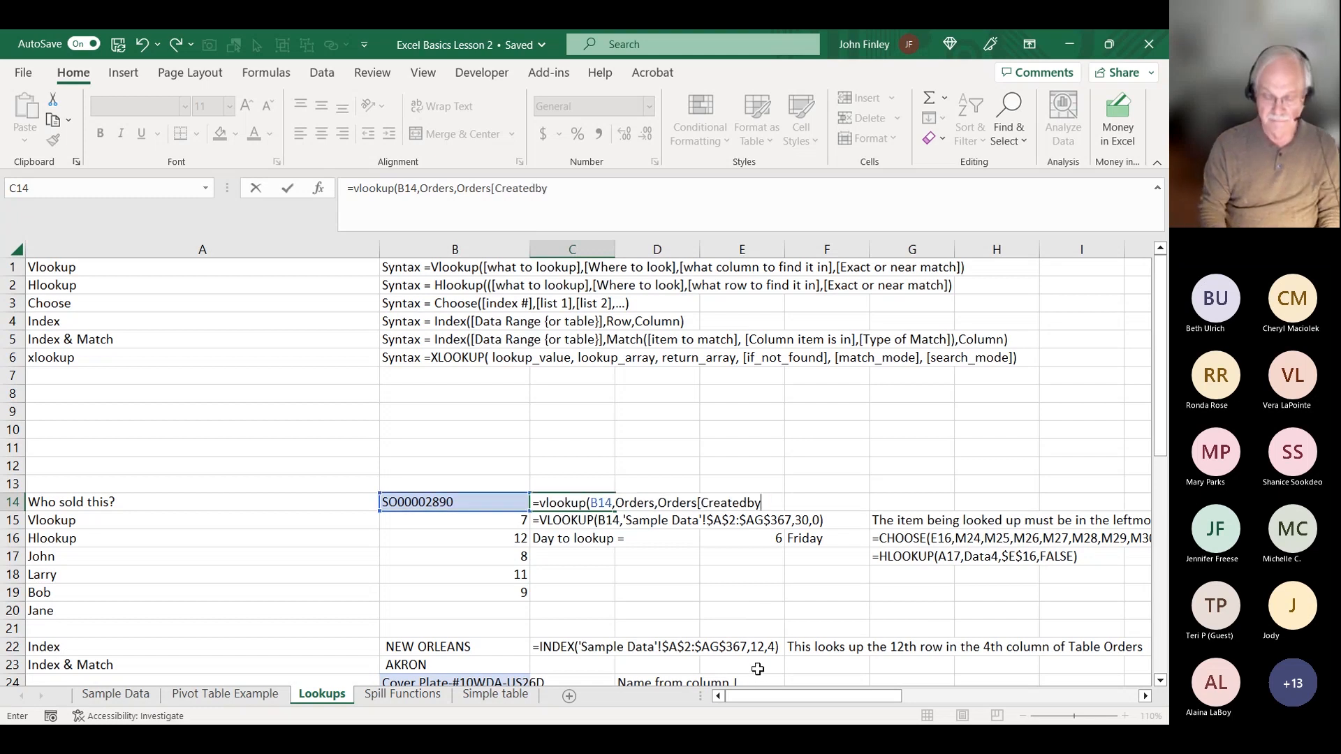
pyautogui.write('}')
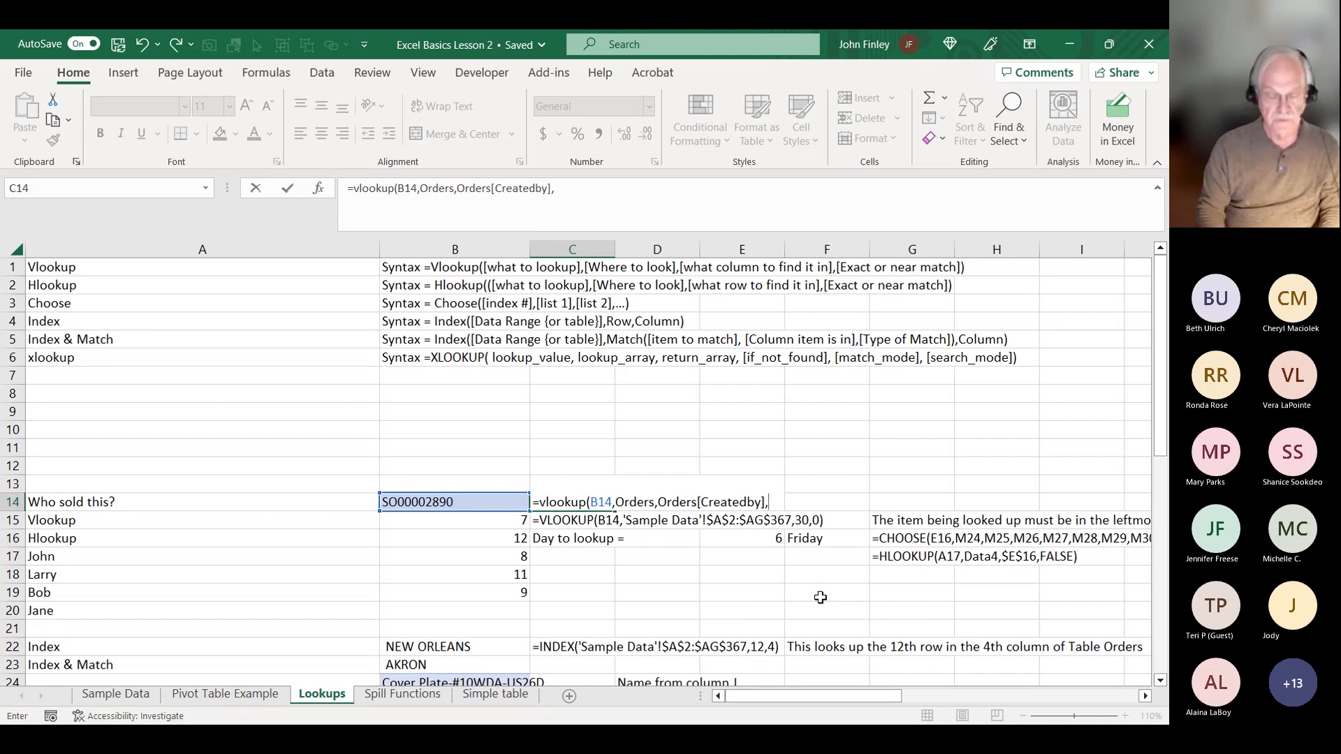
pyautogui.write('als')
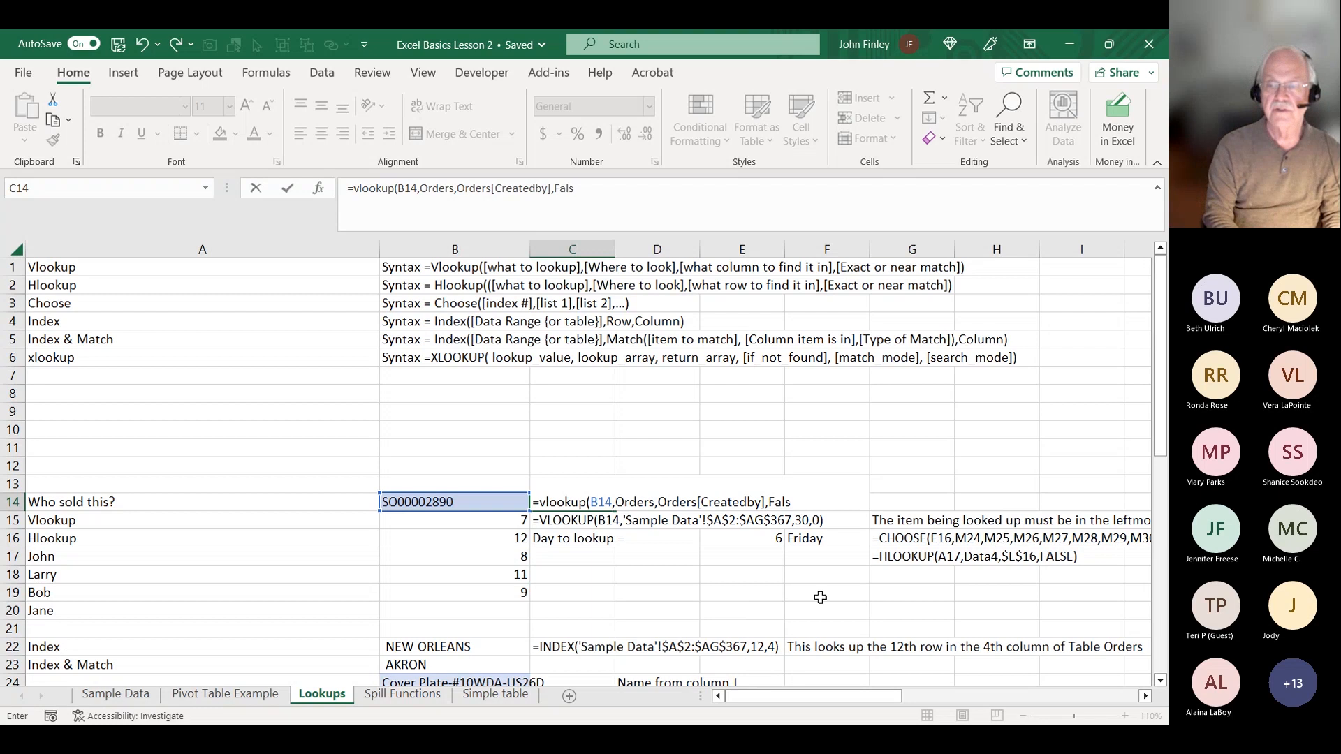
pyautogui.press('BackSpace')
pyautogui.press('BackSpace')
pyautogui.press('BackSpace')
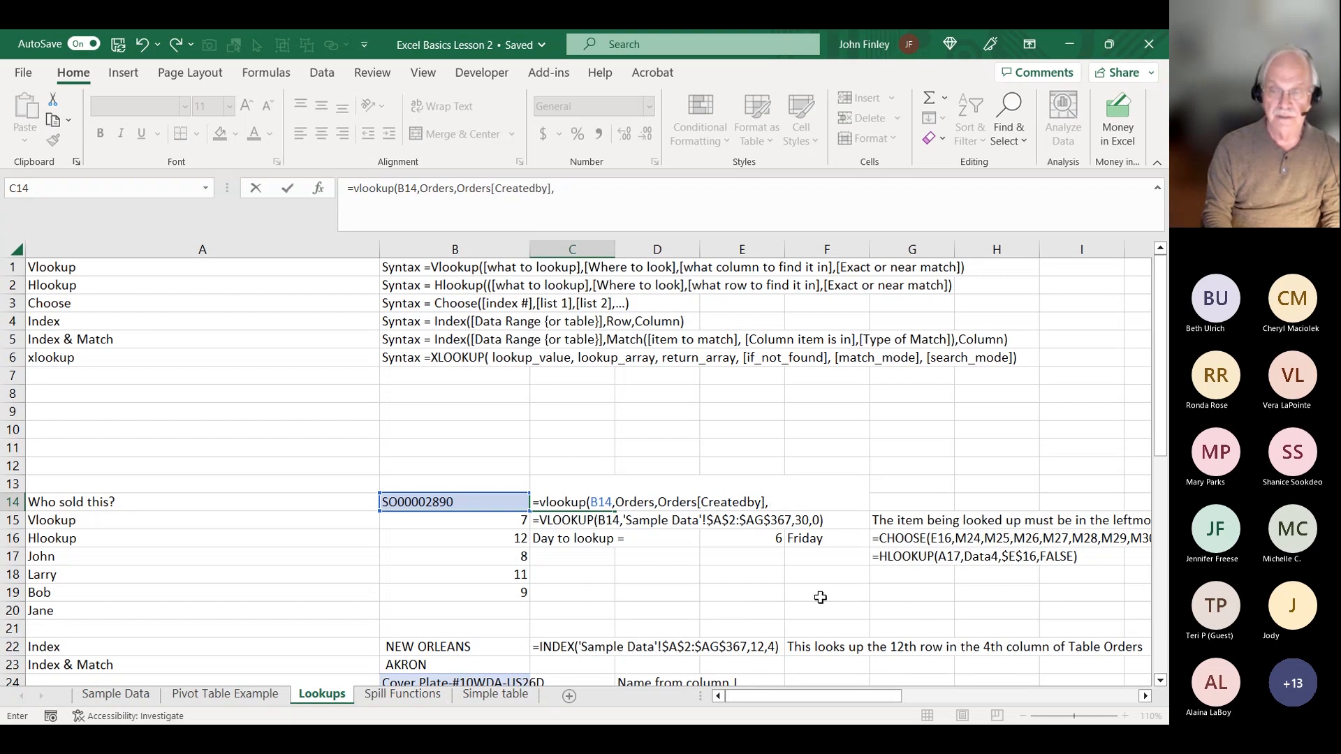
pyautogui.write('0')
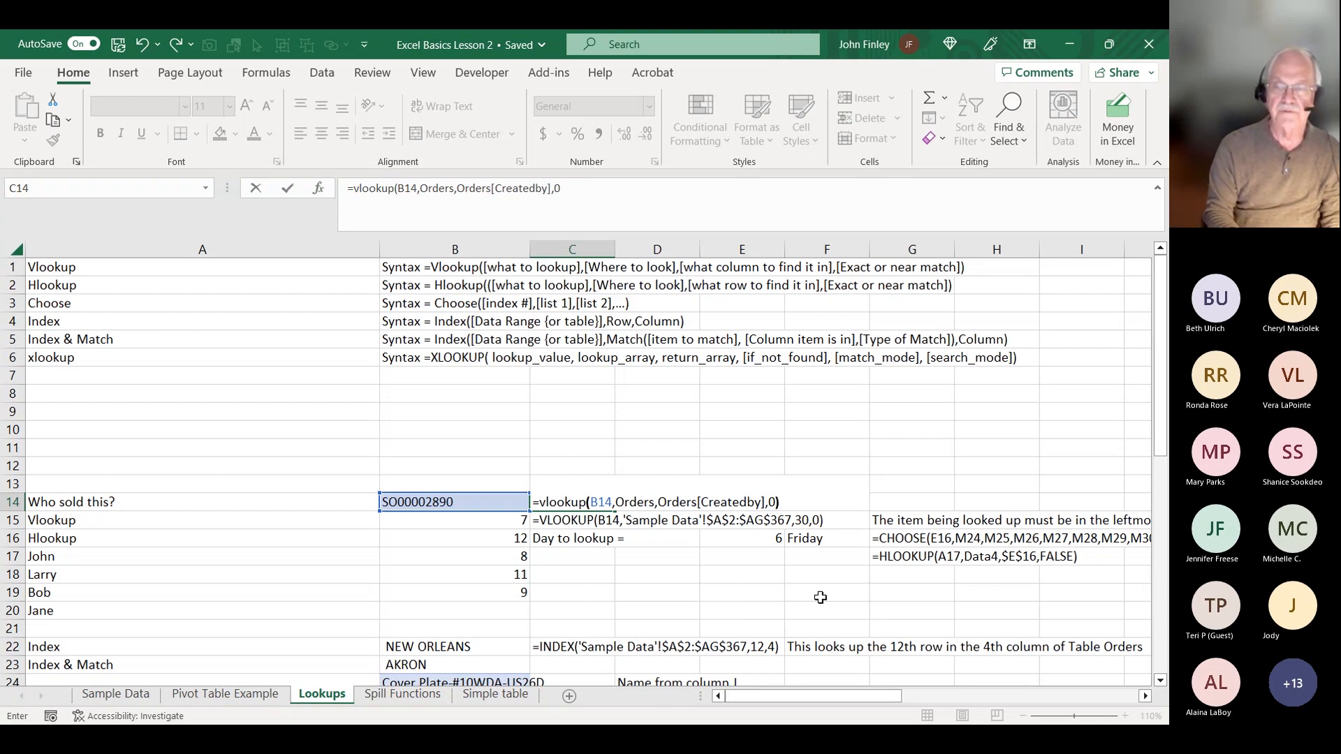
pyautogui.press('Return')
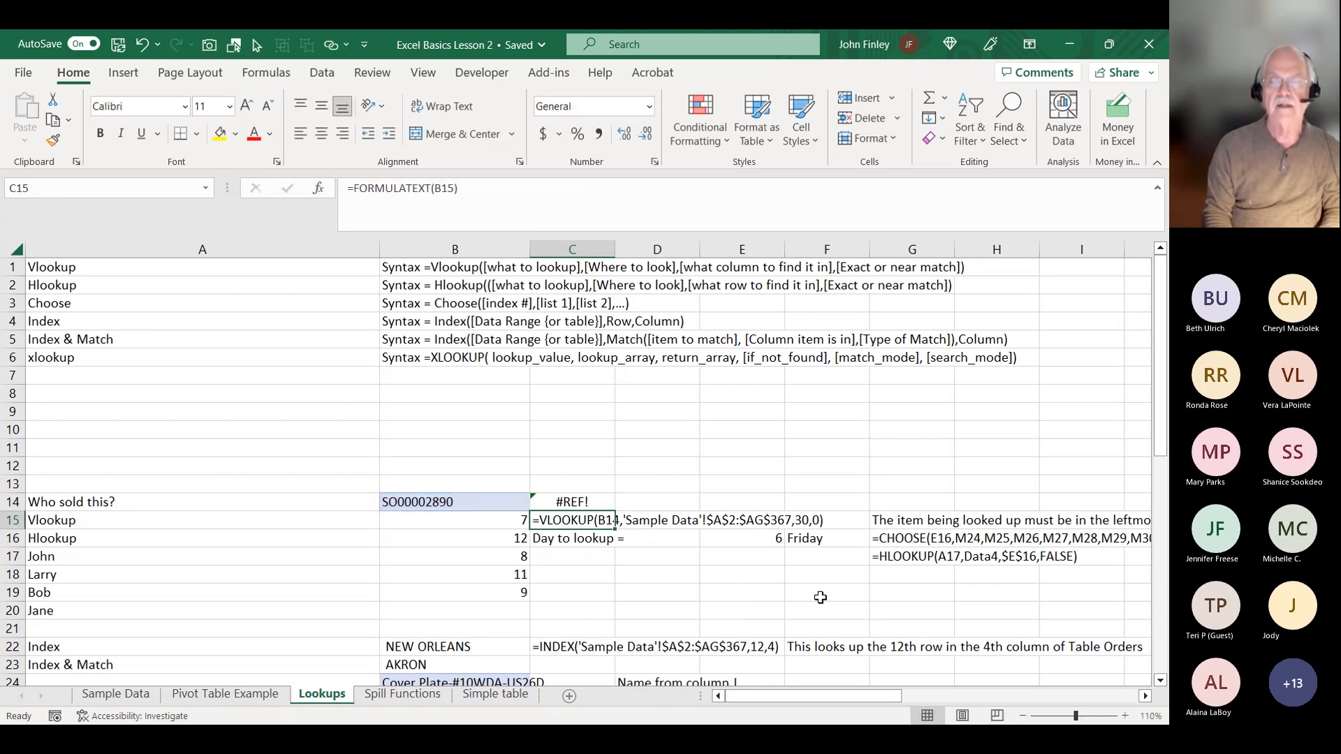
pyautogui.press('Up')
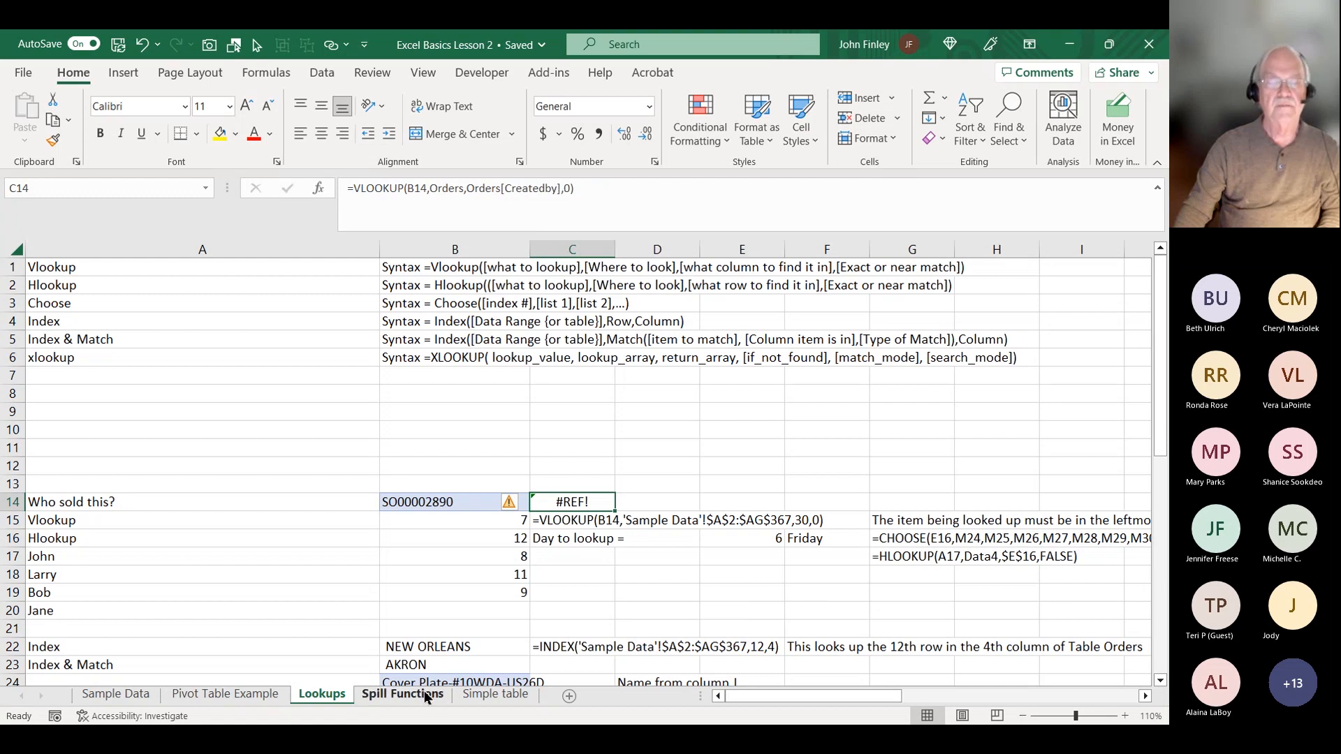
# Locate the Createdby column in the header row of the Sample Data sheet to work out its position.
pyautogui.click(106, 698)
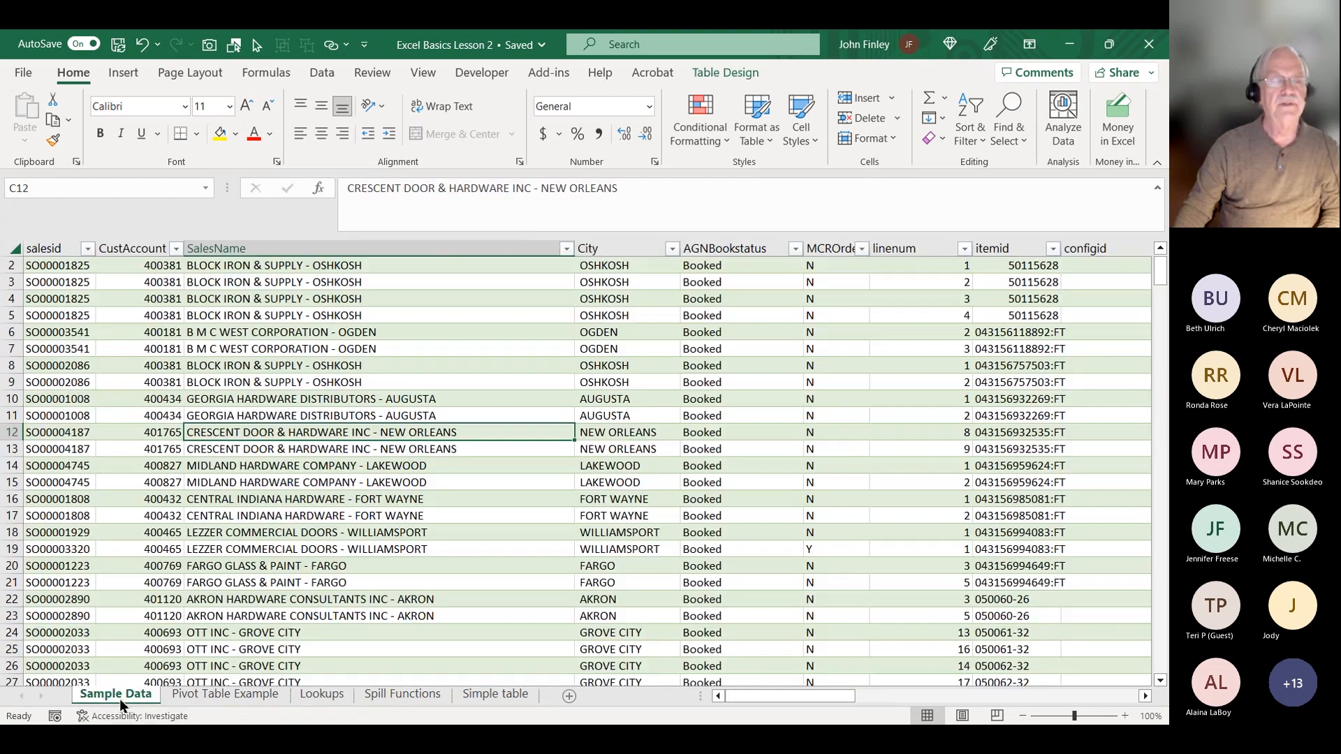
pyautogui.click(923, 295)
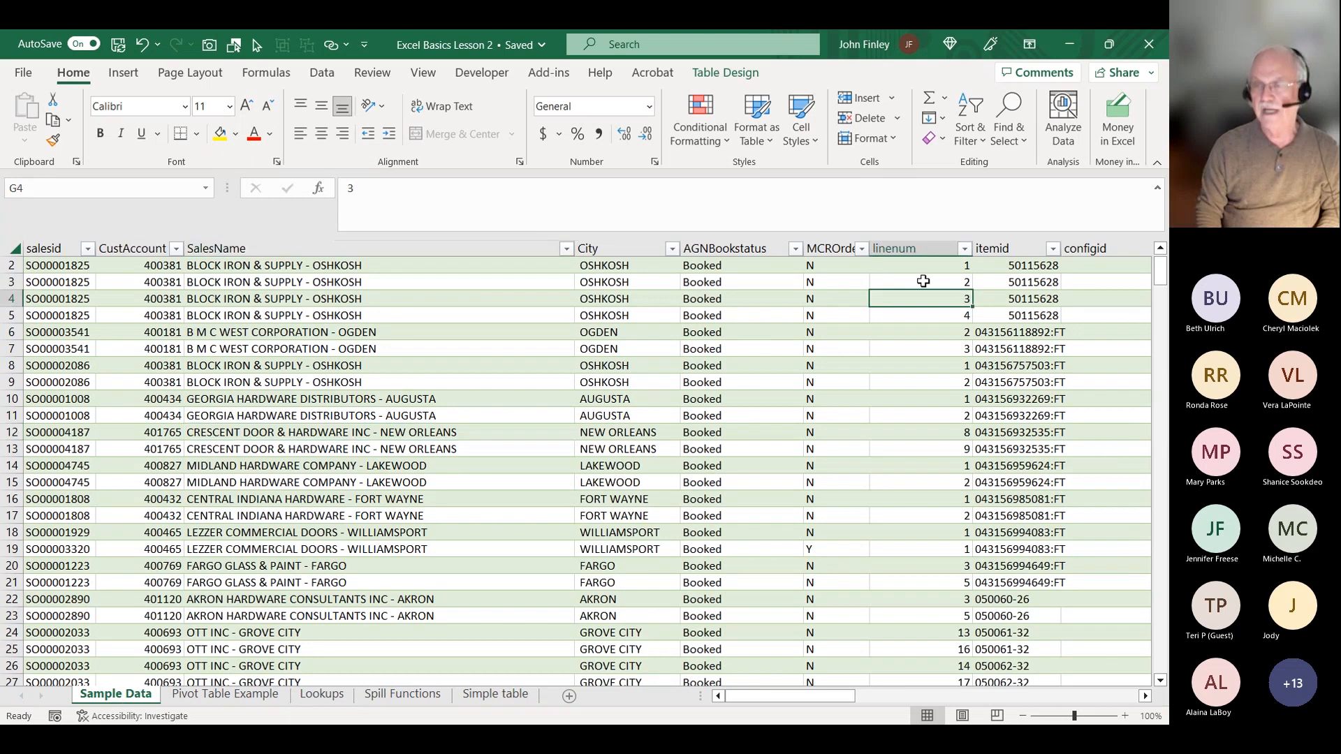
pyautogui.press('Right')
pyautogui.press('Right')
pyautogui.press('Right')
pyautogui.press('Up')
pyautogui.press('Up')
pyautogui.press('Up')
pyautogui.press('Right')
pyautogui.press('Right')
pyautogui.press('Right')
pyautogui.press('Right')
pyautogui.press('Right')
pyautogui.press('Right')
pyautogui.press('Right')
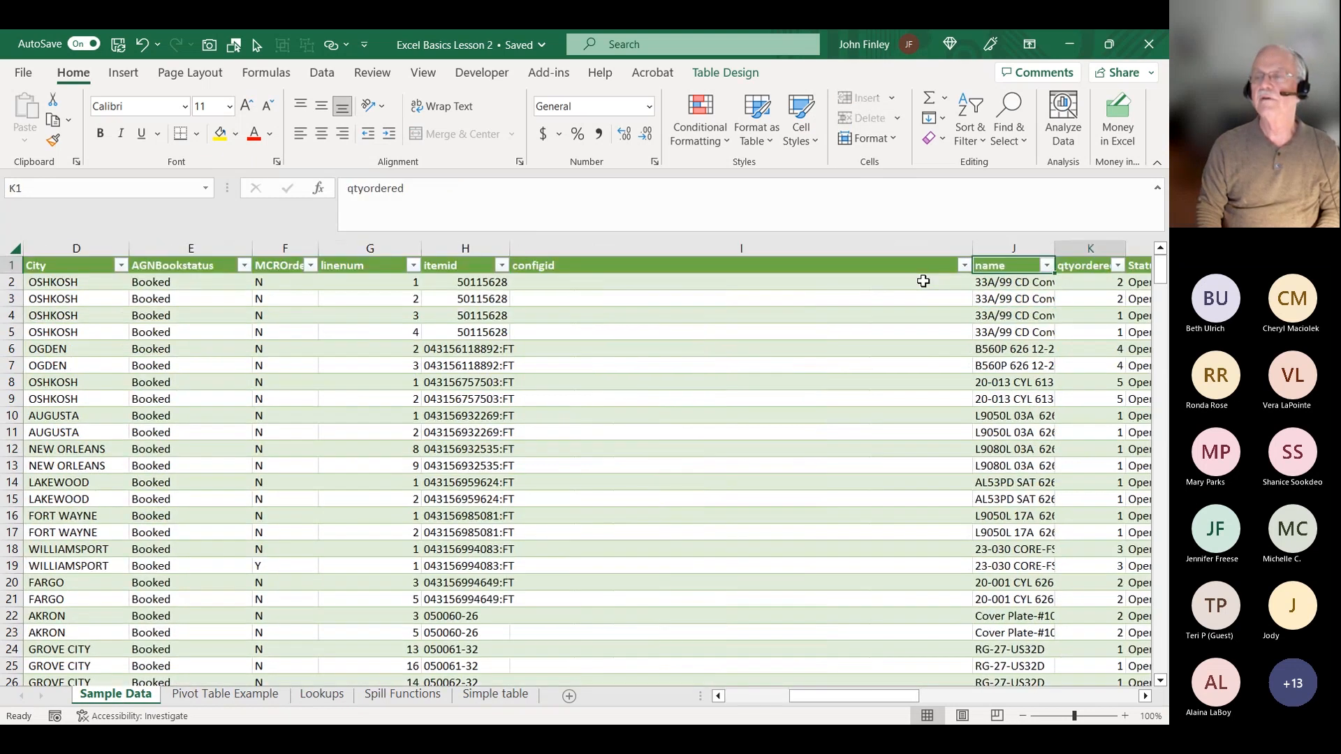
pyautogui.press('Right')
pyautogui.press('Right')
pyautogui.press('Right')
pyautogui.press('Right')
pyautogui.press('Right')
pyautogui.press('Right')
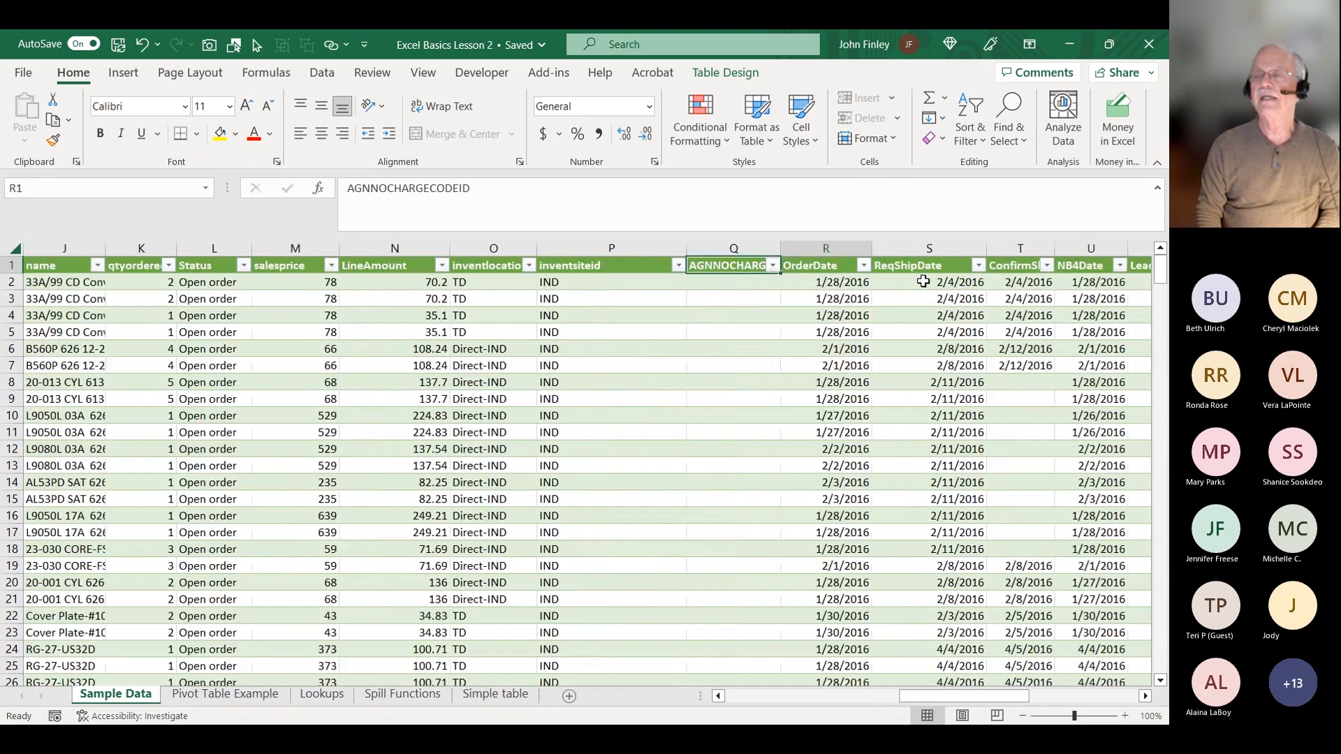
pyautogui.press('Right')
pyautogui.press('Right')
pyautogui.press('Right')
pyautogui.press('Right')
pyautogui.press('Right')
pyautogui.press('Right')
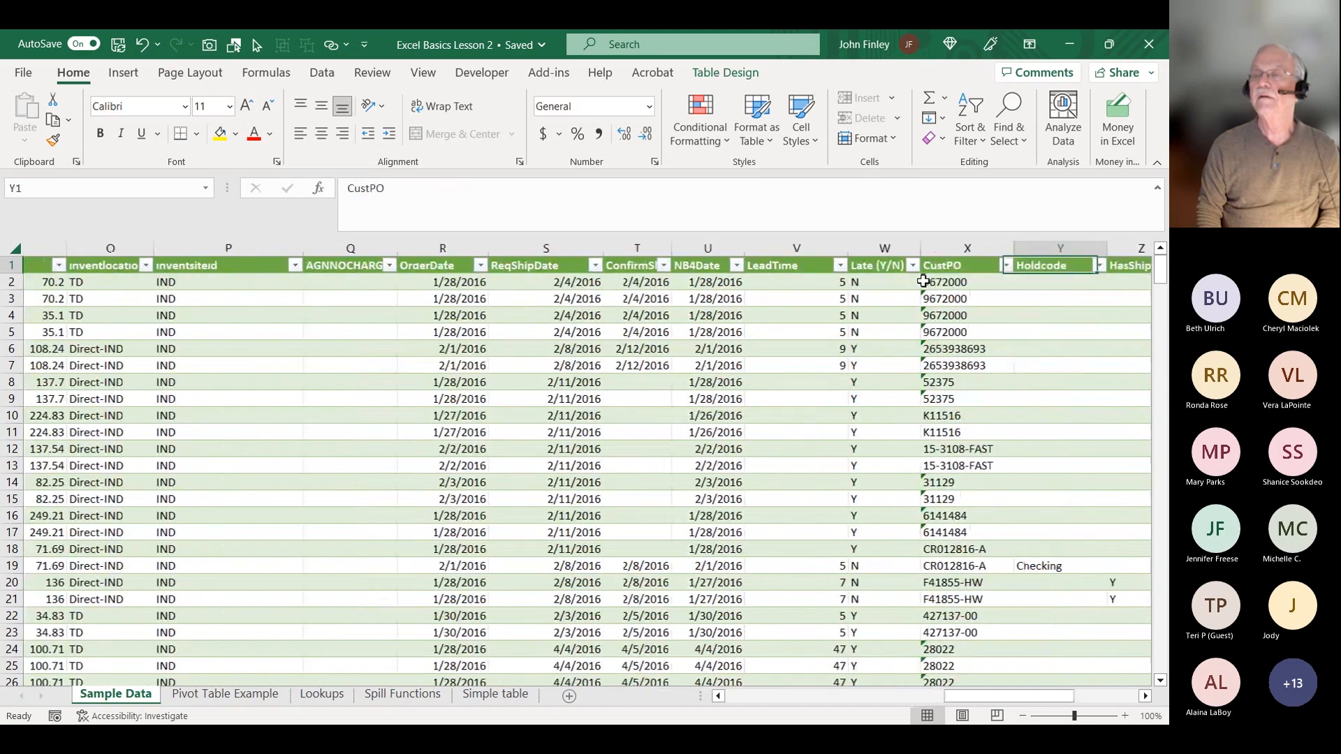
pyautogui.press('Right')
pyautogui.press('Right')
pyautogui.press('Right')
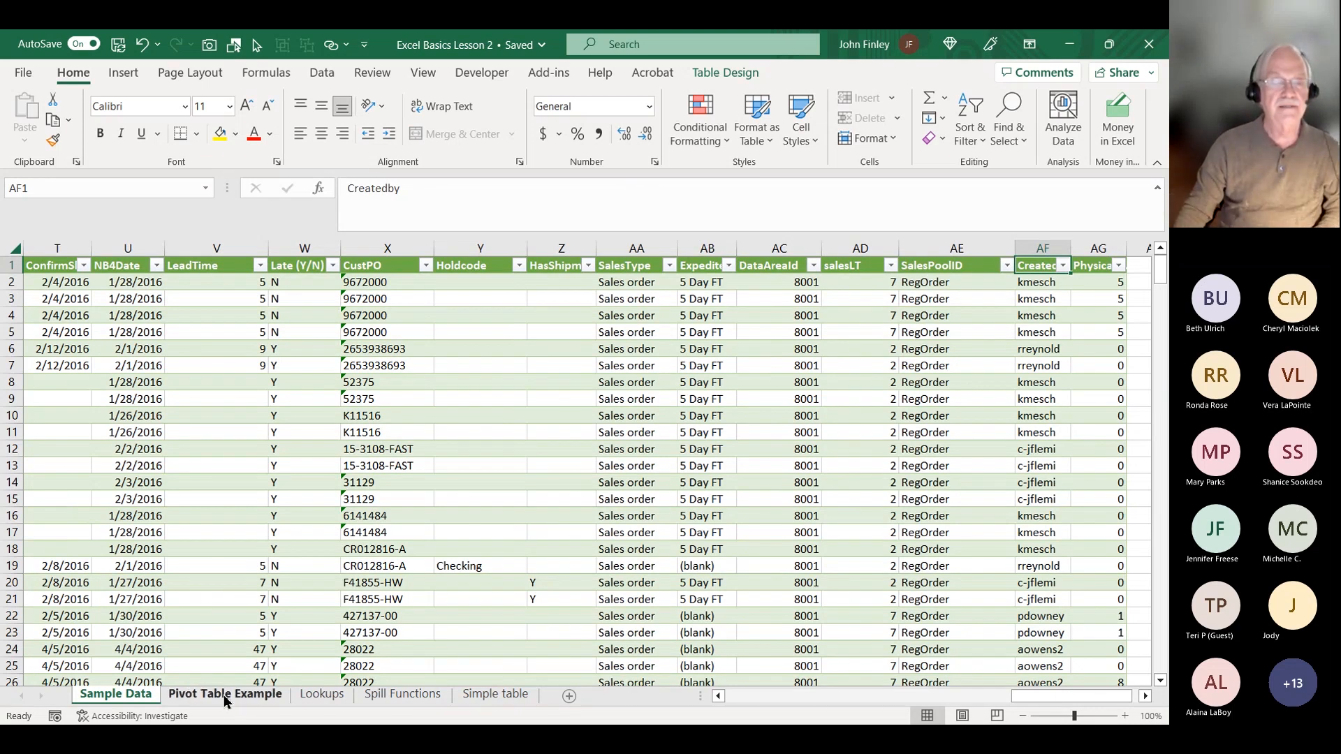
# Replace Orders[Createdby] with column number 32 in the VLOOKUP formula in C14 on the Lookups sheet.
pyautogui.click(323, 694)
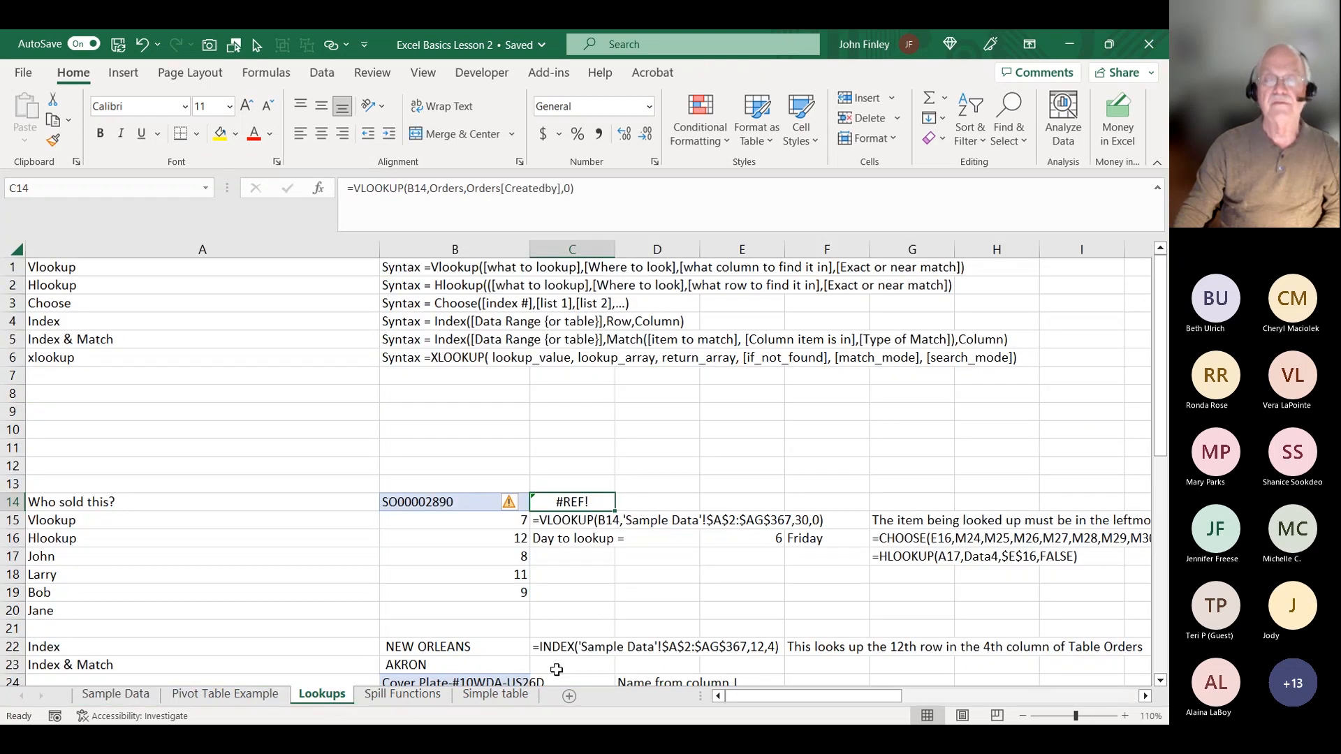
pyautogui.click(567, 189)
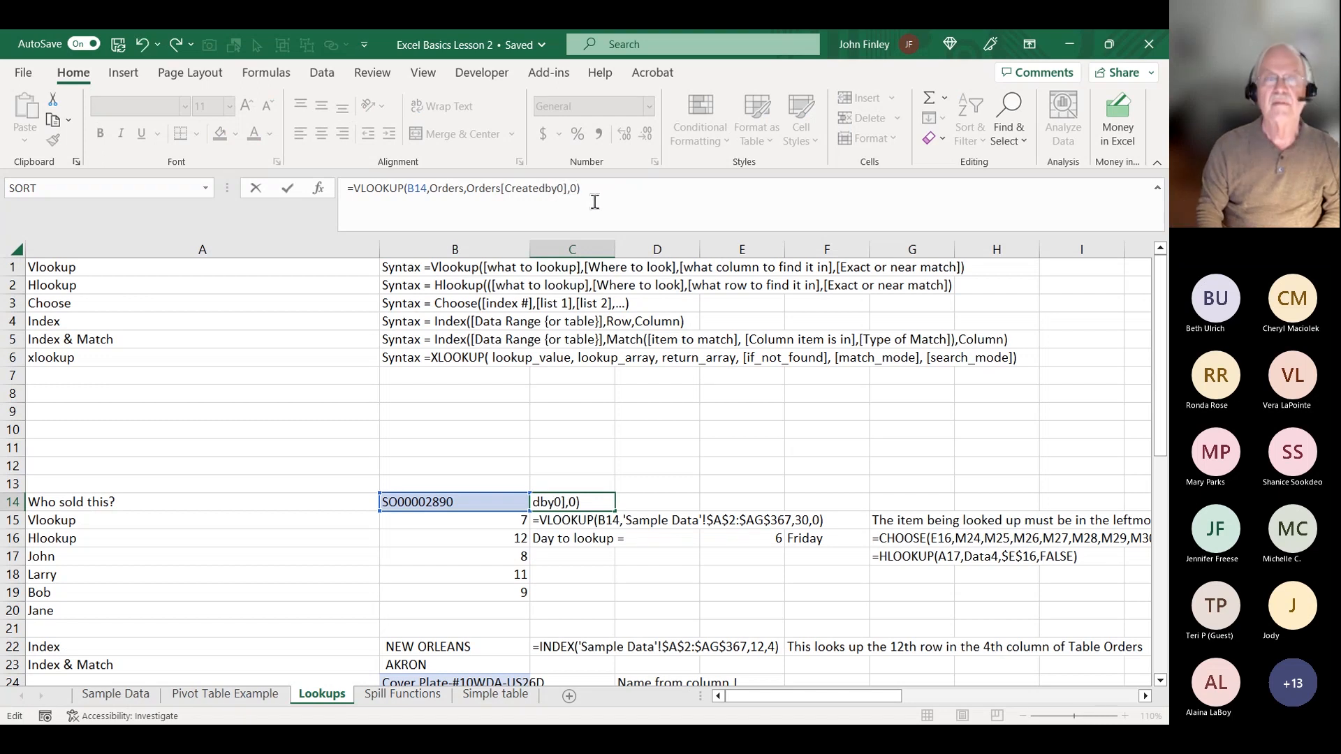
pyautogui.press('BackSpace')
pyautogui.press('BackSpace')
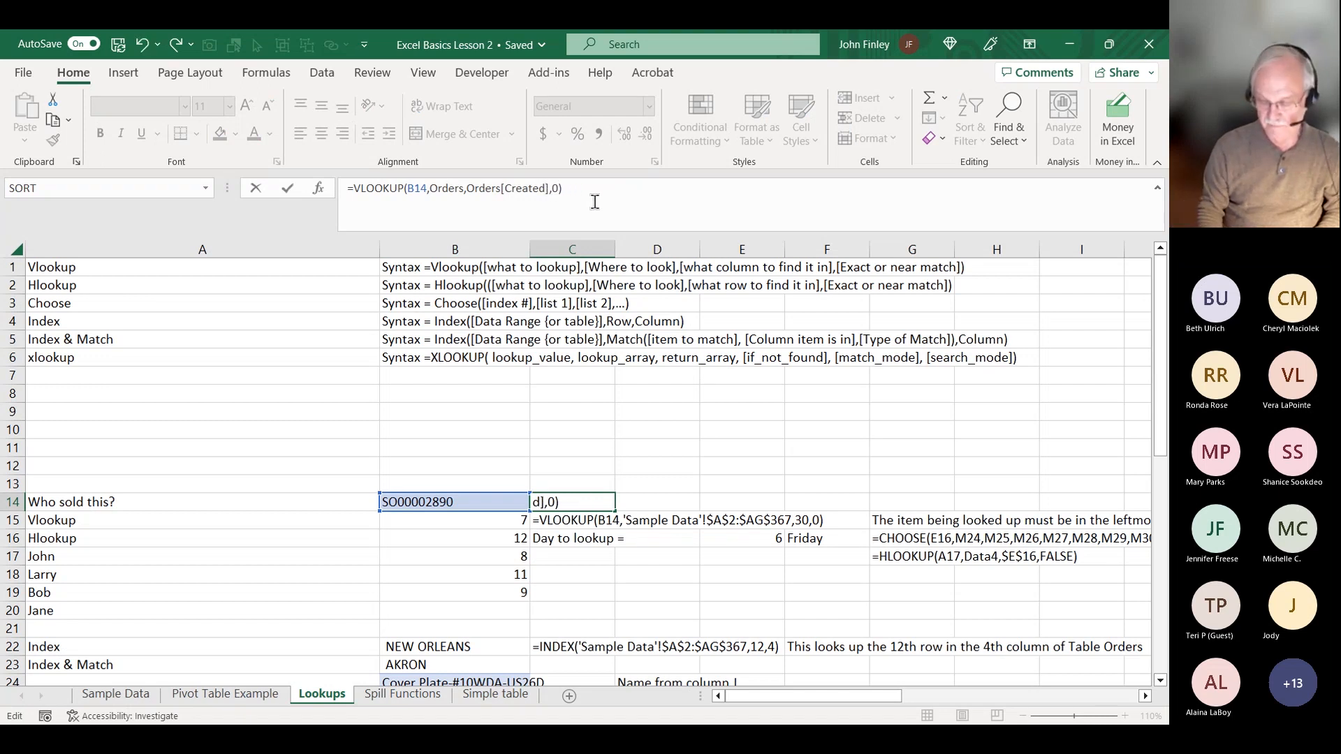
pyautogui.press('BackSpace')
pyautogui.press('BackSpace')
pyautogui.press('BackSpace')
pyautogui.press('BackSpace')
pyautogui.press('BackSpace')
pyautogui.press('BackSpace')
pyautogui.press('BackSpace')
pyautogui.press('BackSpace')
pyautogui.press('BackSpace')
pyautogui.press('BackSpace')
pyautogui.press('BackSpace')
pyautogui.press('BackSpace')
pyautogui.press('BackSpace')
pyautogui.press('BackSpace')
pyautogui.press('BackSpace')
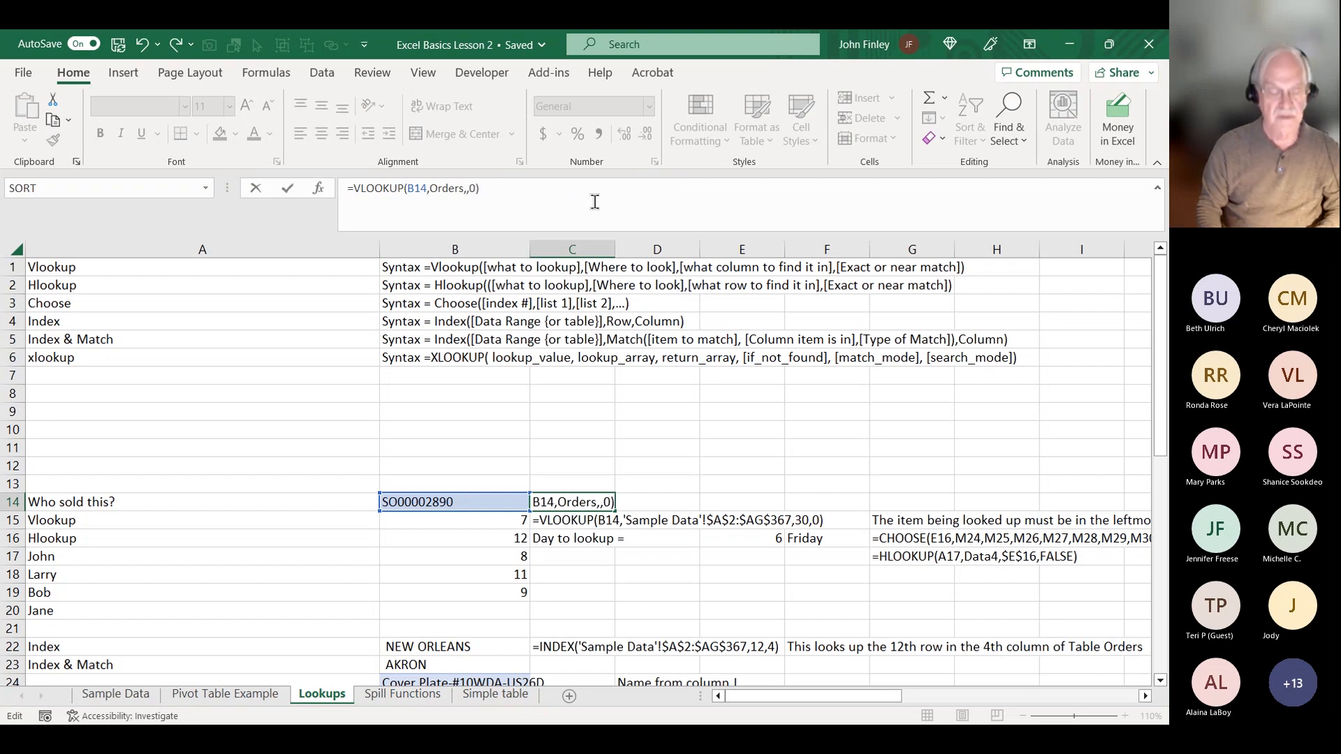
pyautogui.write('32')
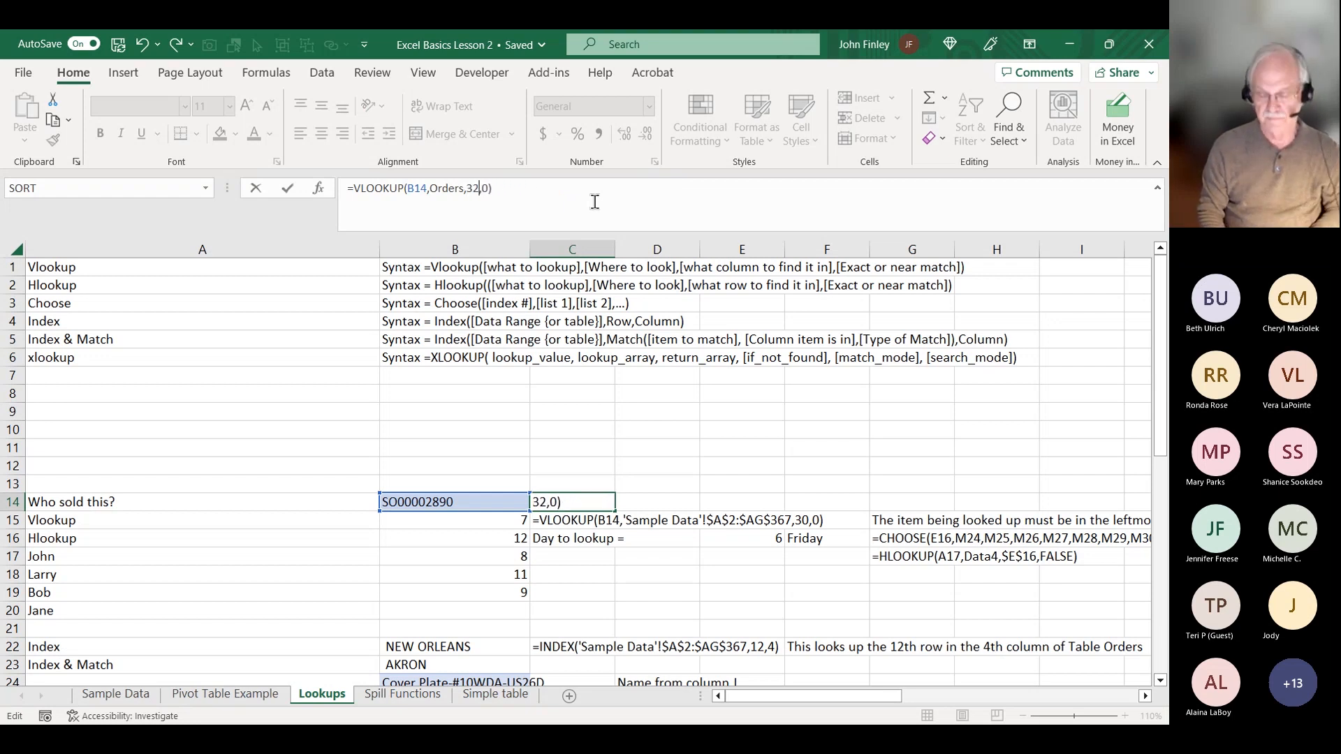
pyautogui.press('Return')
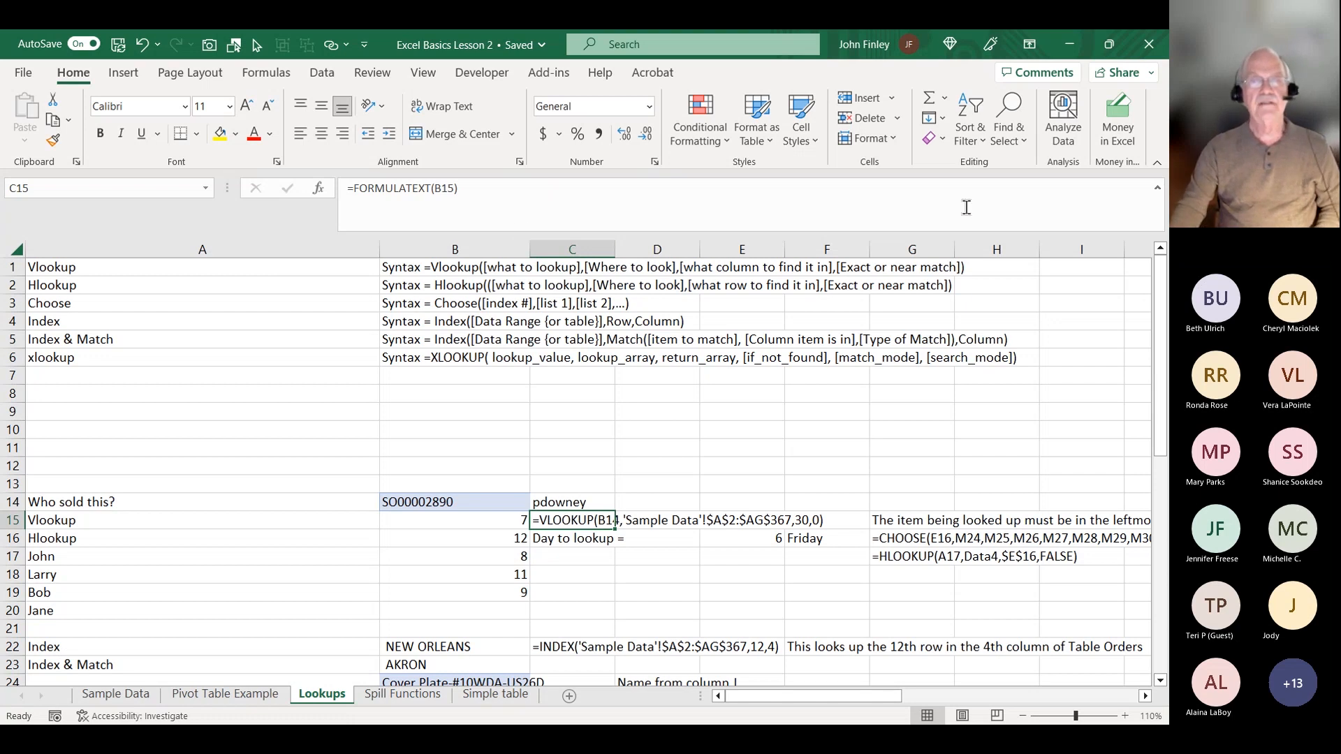
# Review the C14 lookup and its sales ID, the HLOOKUP example in G17 and the SUM(INDIRECT) formula in D27.
pyautogui.click(450, 505)
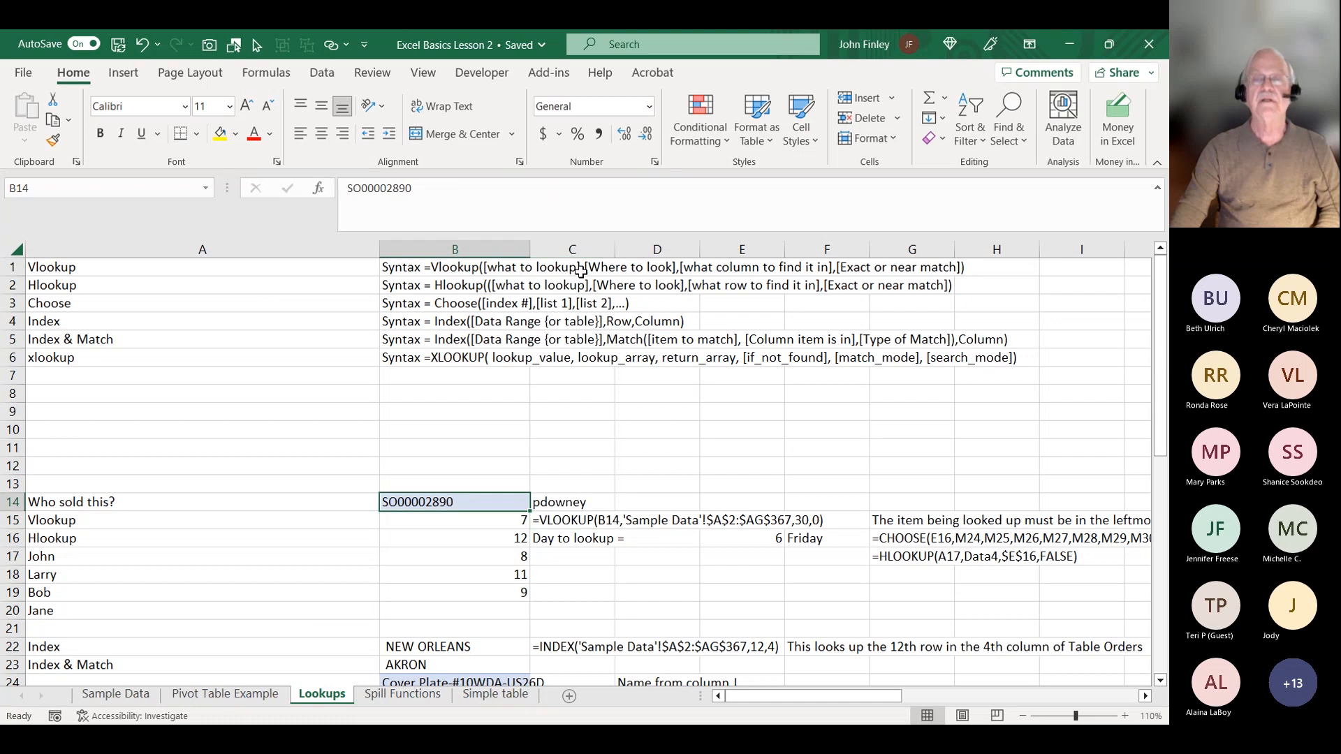
pyautogui.click(548, 502)
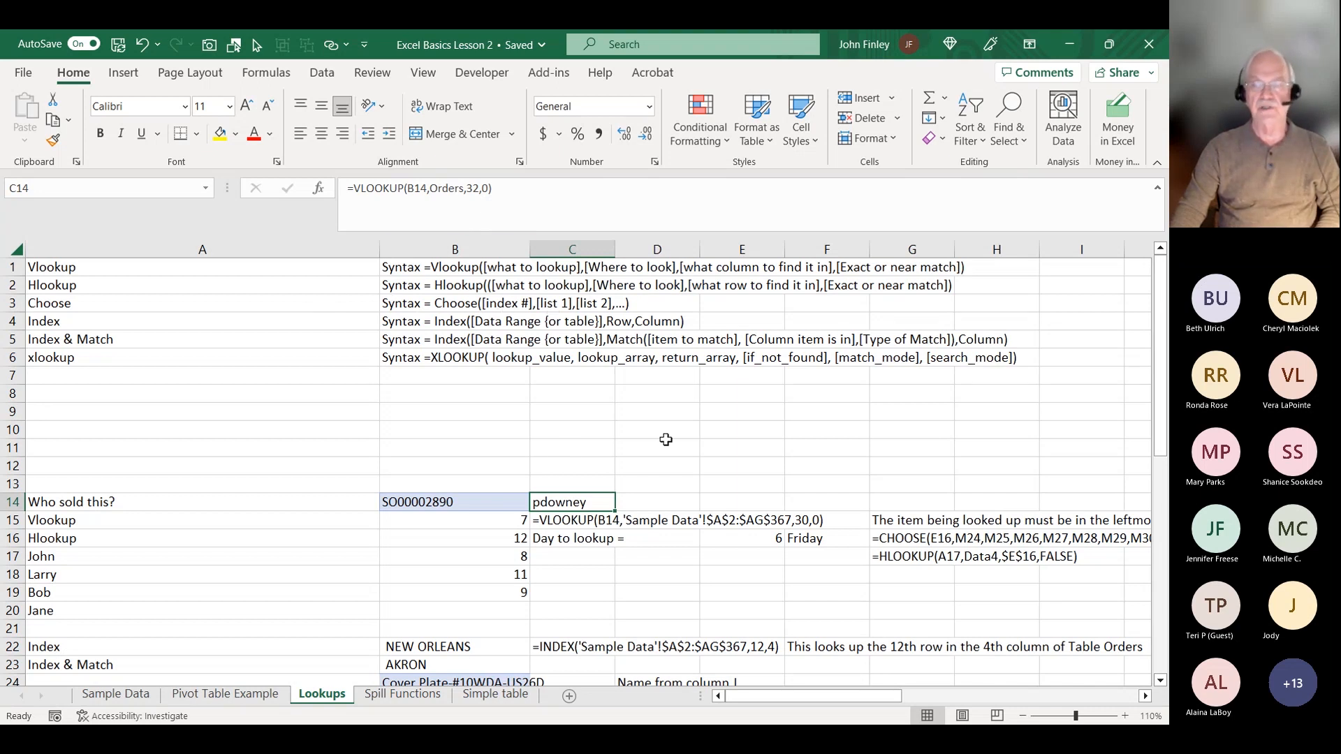
pyautogui.click(916, 563)
pyautogui.scroll(-2, 576, 552)
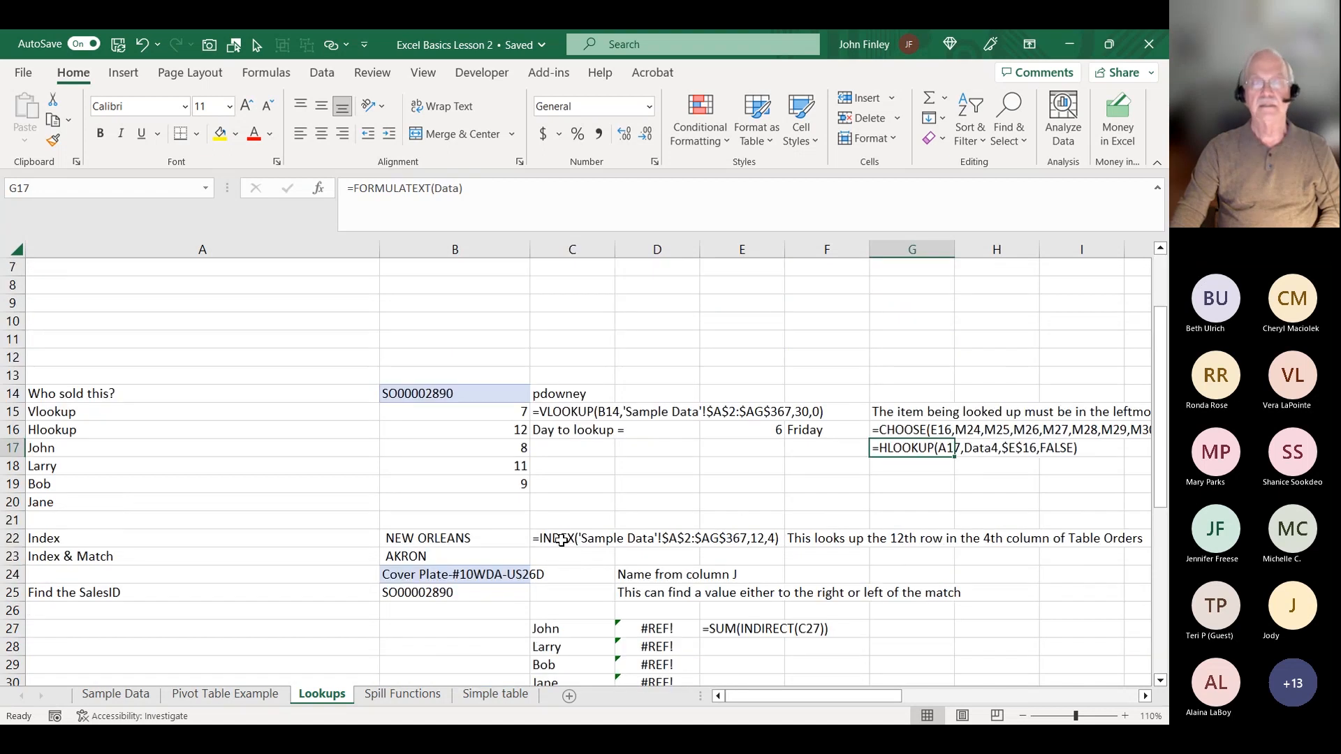
pyautogui.scroll(-2, 561, 539)
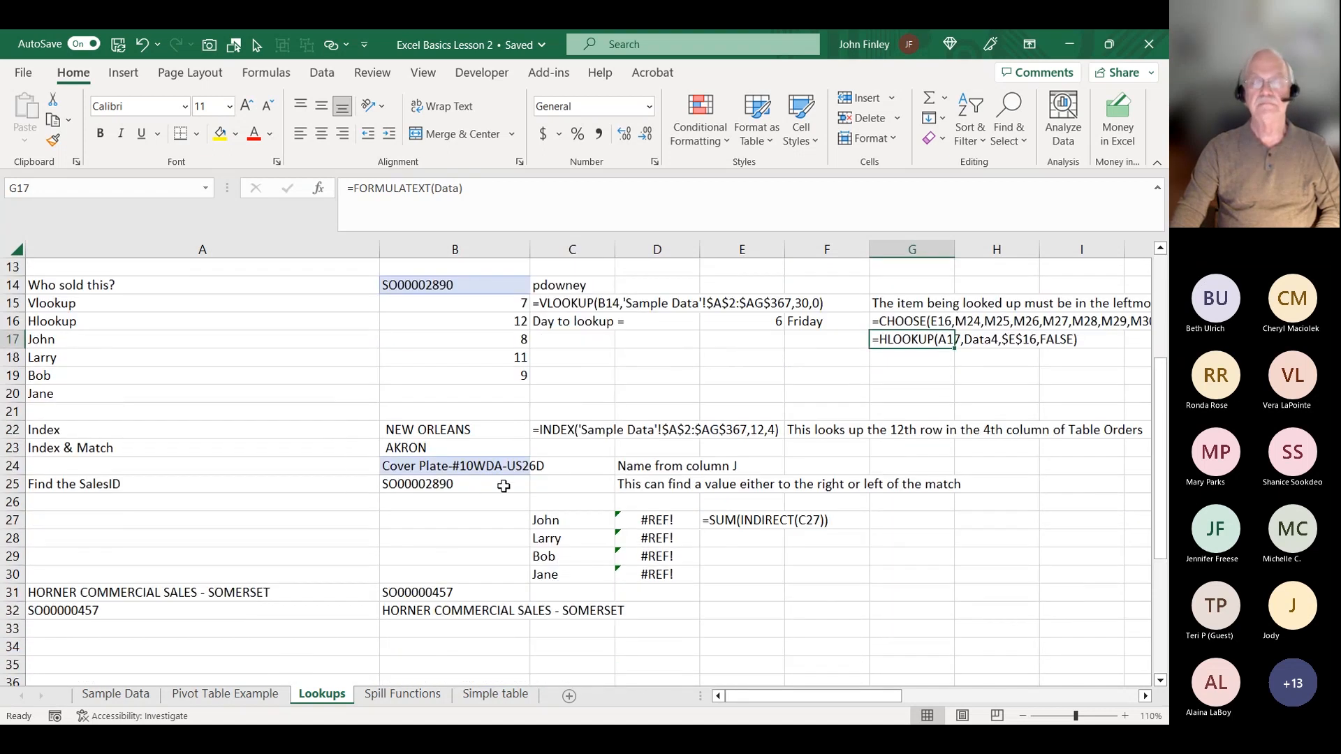
pyautogui.click(634, 525)
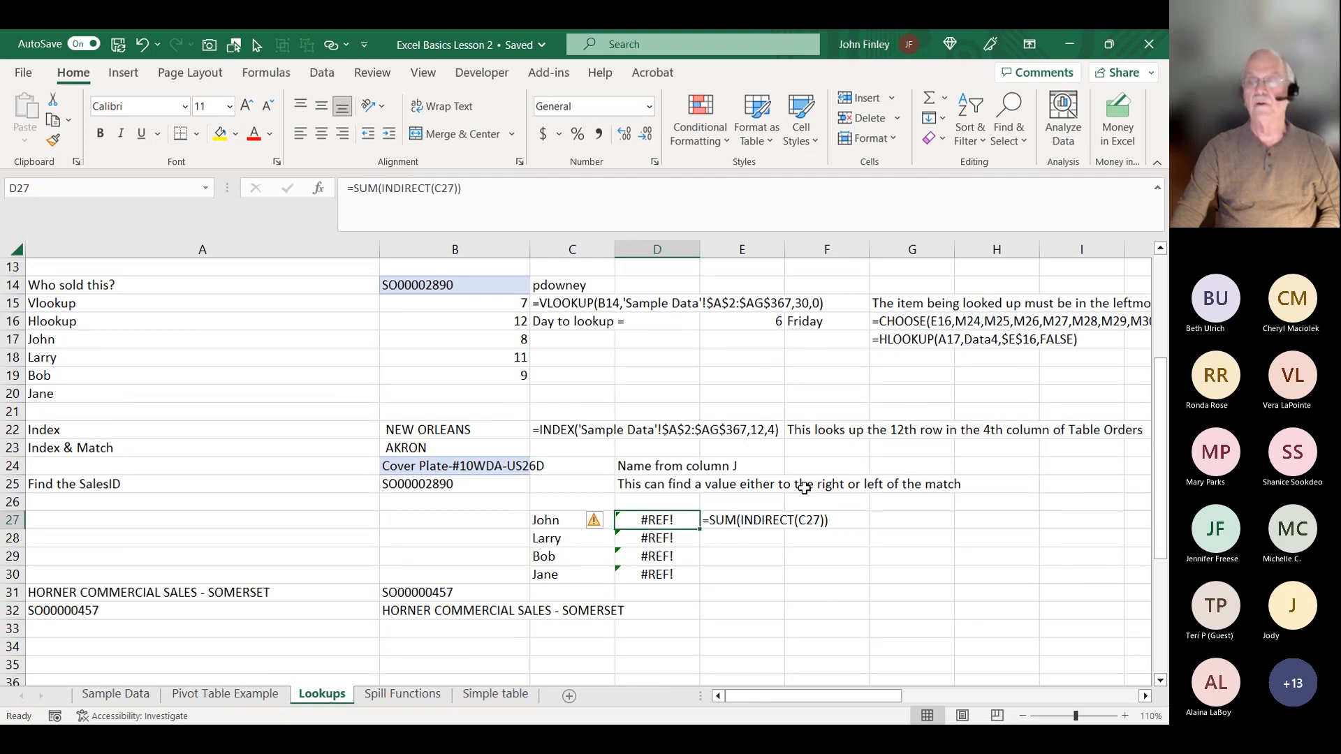
pyautogui.scroll(4, 796, 486)
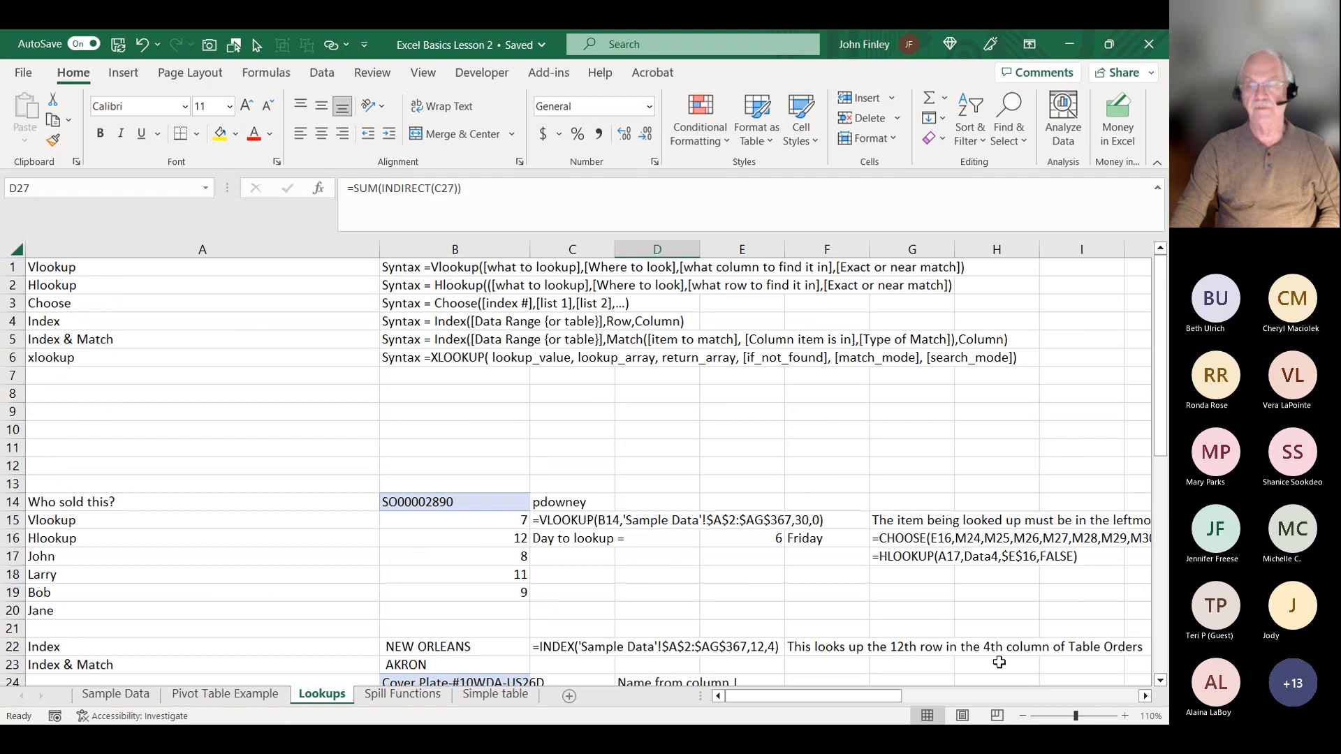
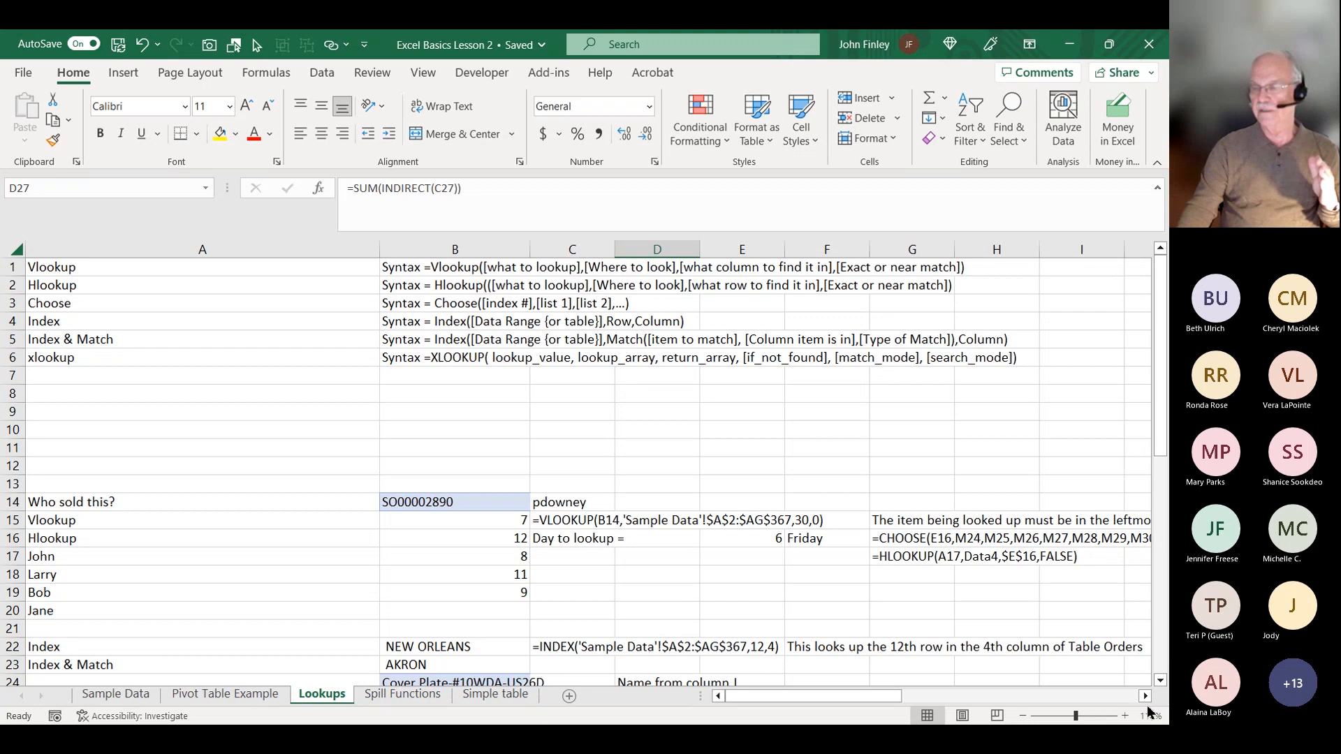
# Examine the text function examples in columns M through V of the Lookups sheet.
pyautogui.click(1146, 698)
pyautogui.click(1146, 698)
pyautogui.click(1146, 699)
pyautogui.click(1146, 699)
pyautogui.click(1146, 697)
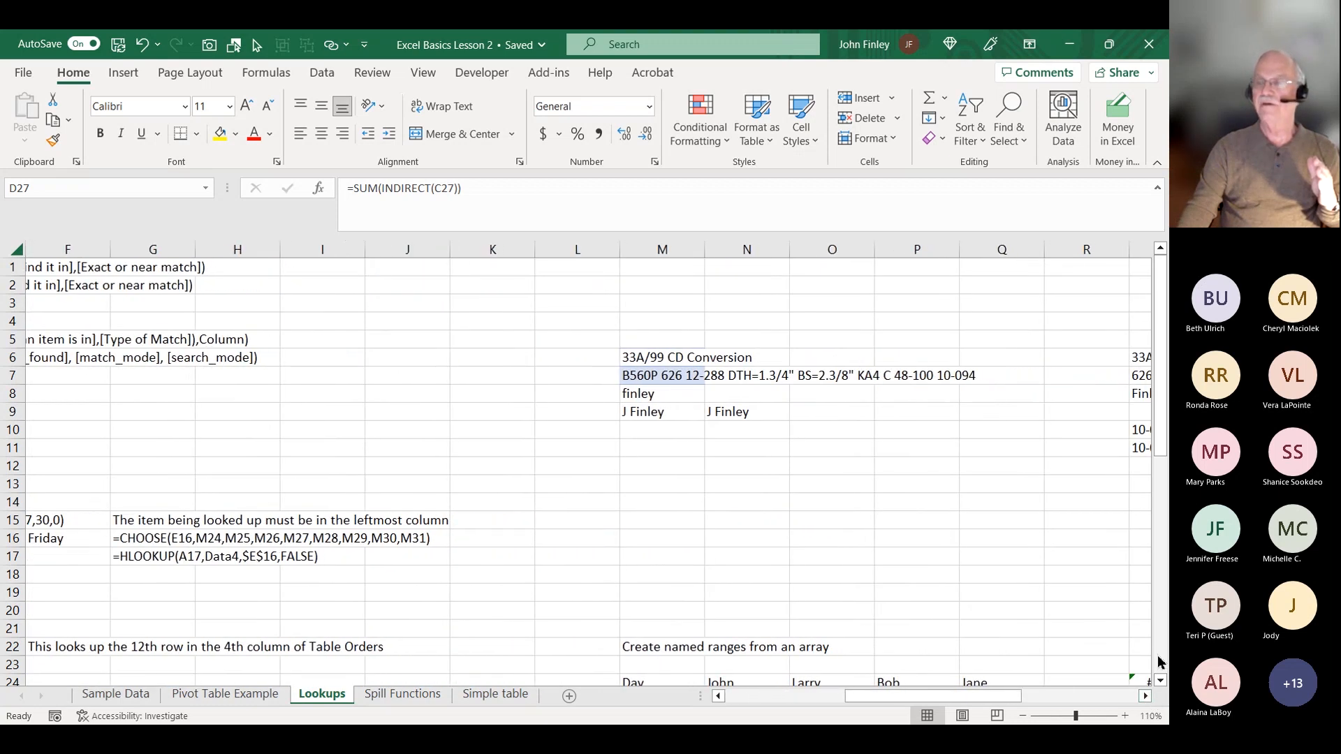
pyautogui.click(1148, 697)
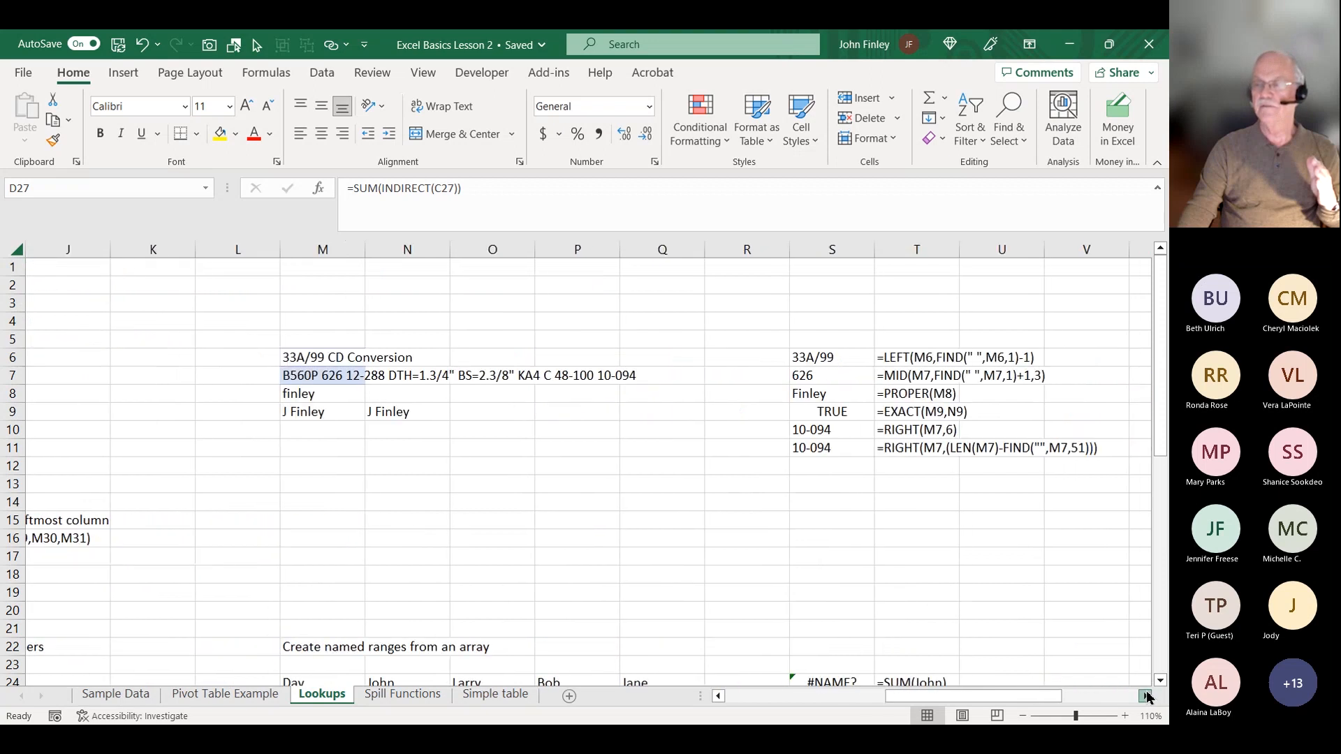
# Review the HLOOKUP example text in G17 and the HLOOKUP formulas in B17 and B18.
pyautogui.moveTo(998, 697); pyautogui.dragTo(779, 694)
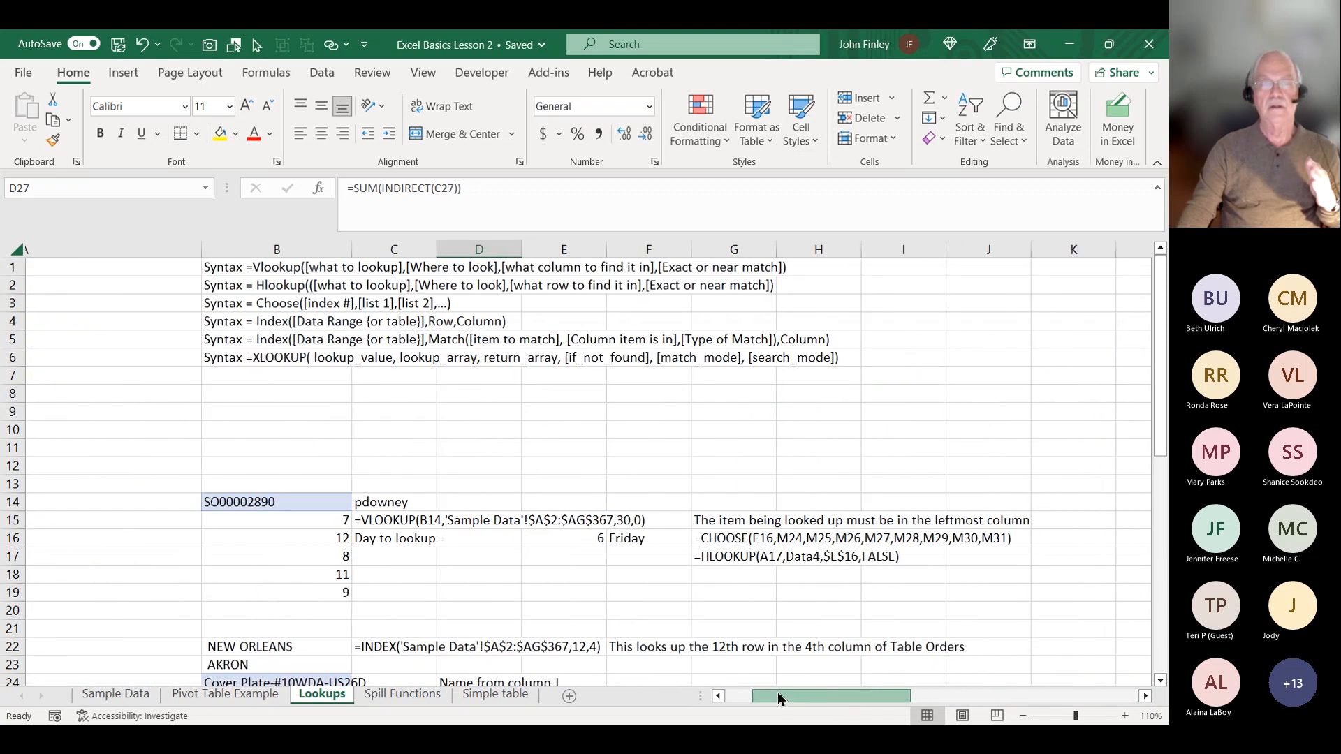
pyautogui.click(698, 554)
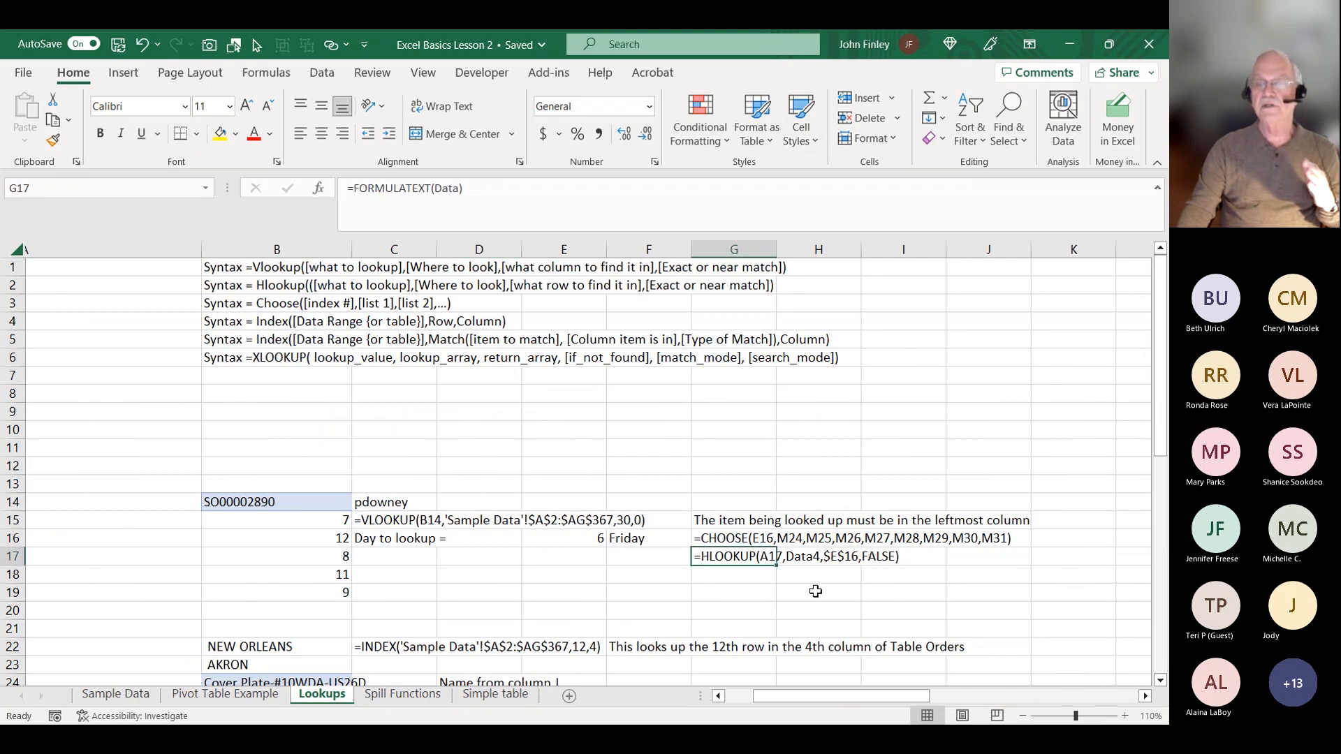
pyautogui.click(340, 555)
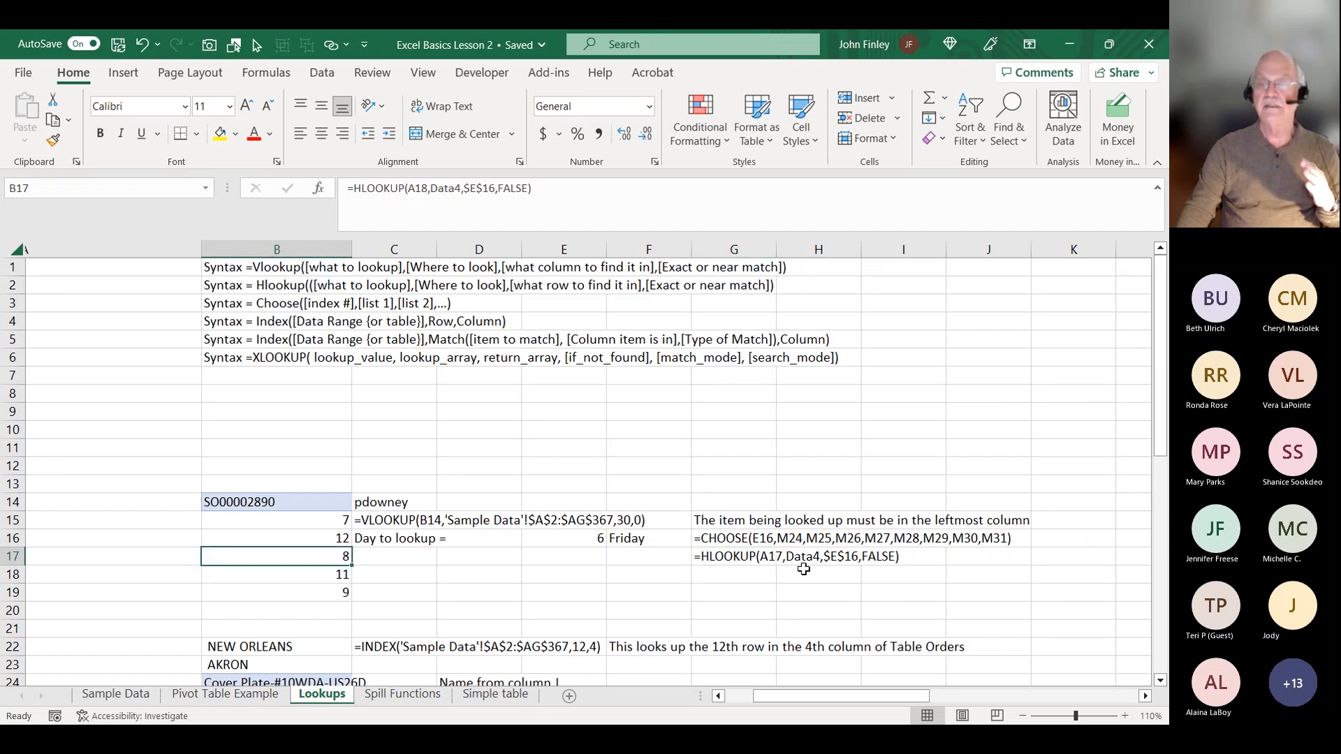
pyautogui.click(666, 557)
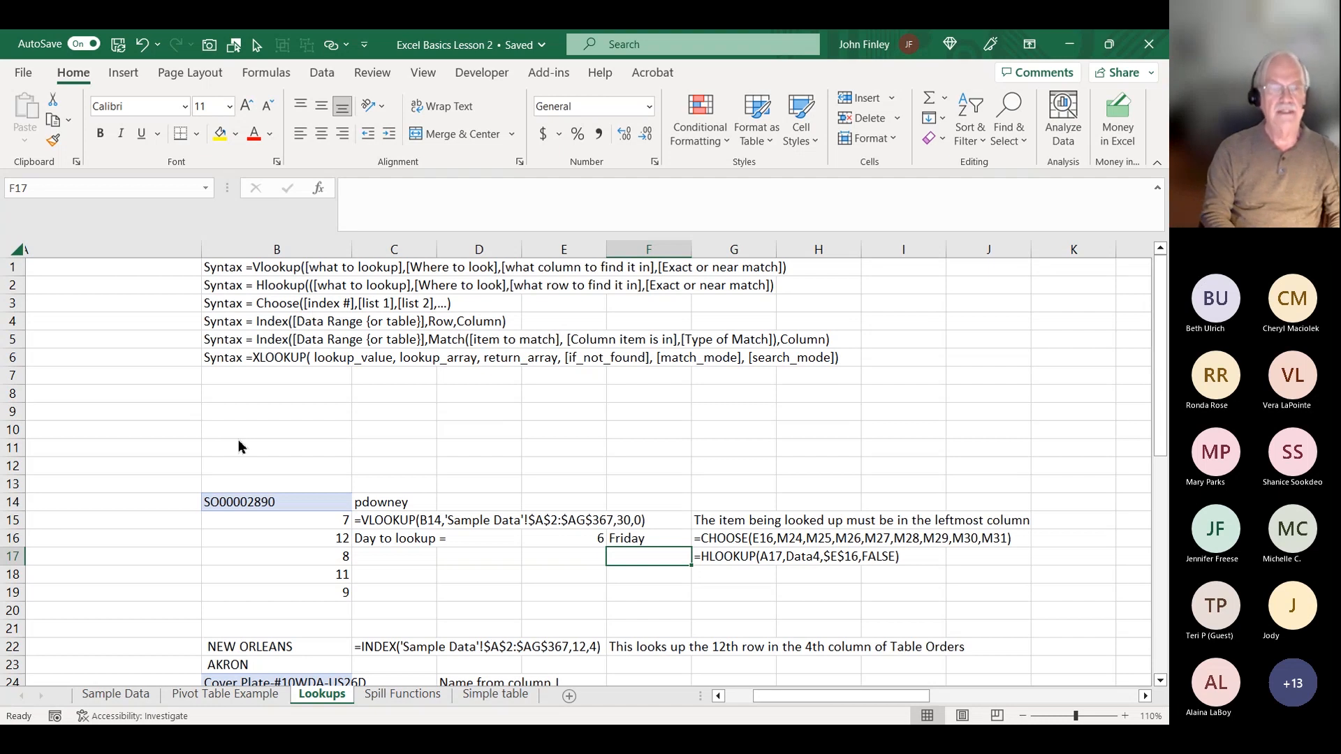
pyautogui.click(251, 574)
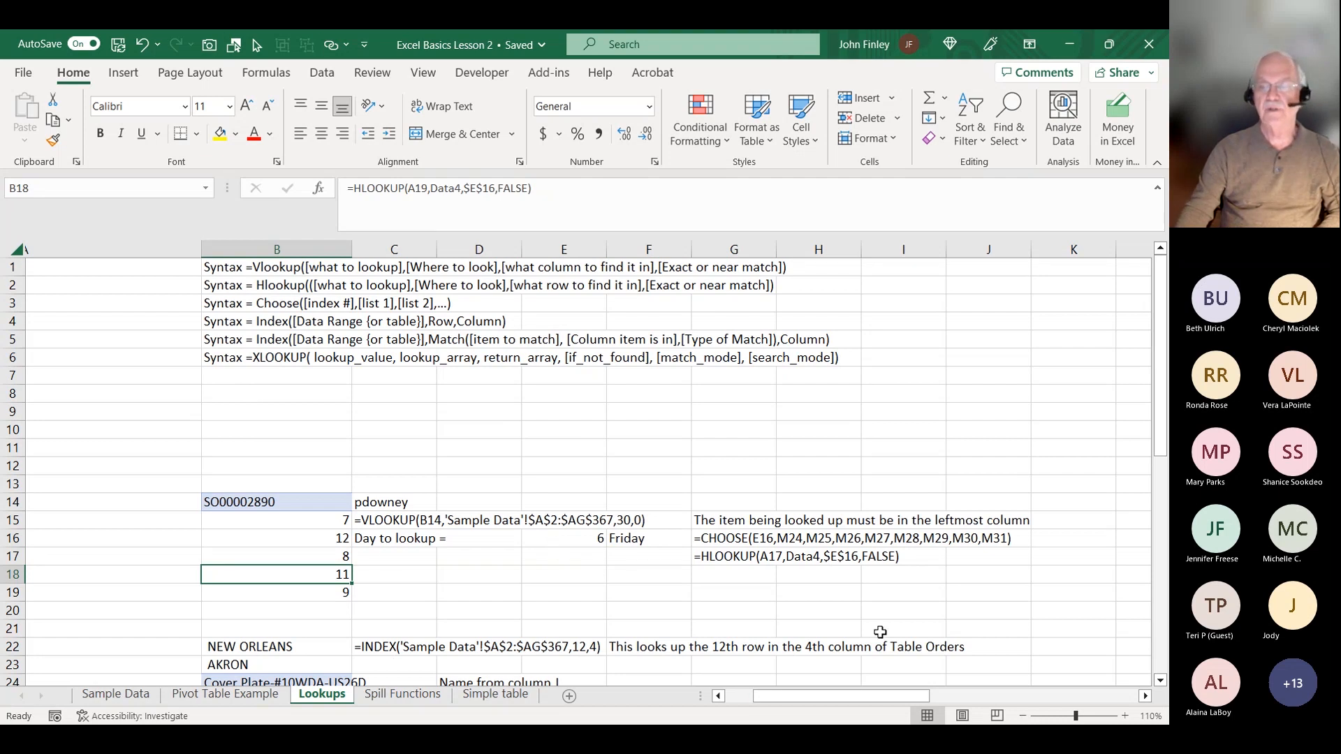
# Try to assign the range name Data4 to the day-and-hours table in M24:Q31.
pyautogui.scroll(-2, 855, 624)
pyautogui.scroll(-3, 853, 618)
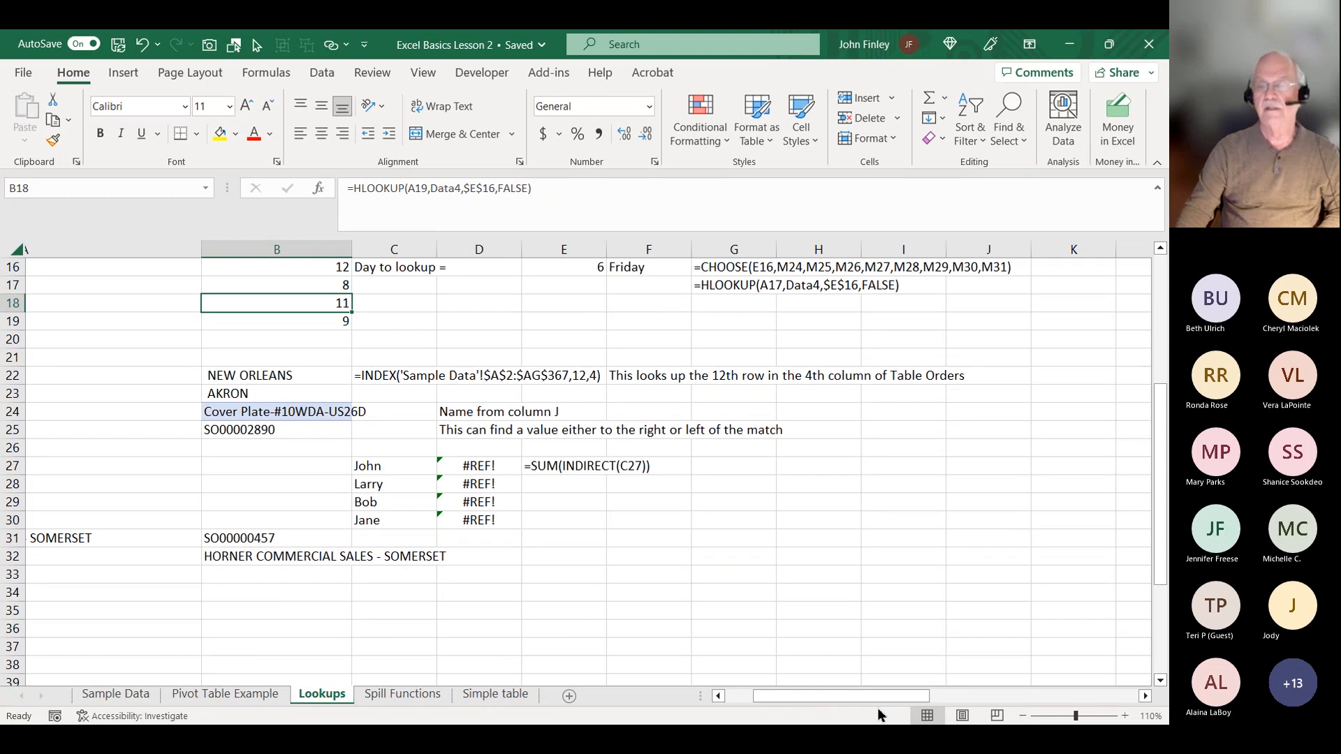
pyautogui.moveTo(878, 695); pyautogui.dragTo(986, 695)
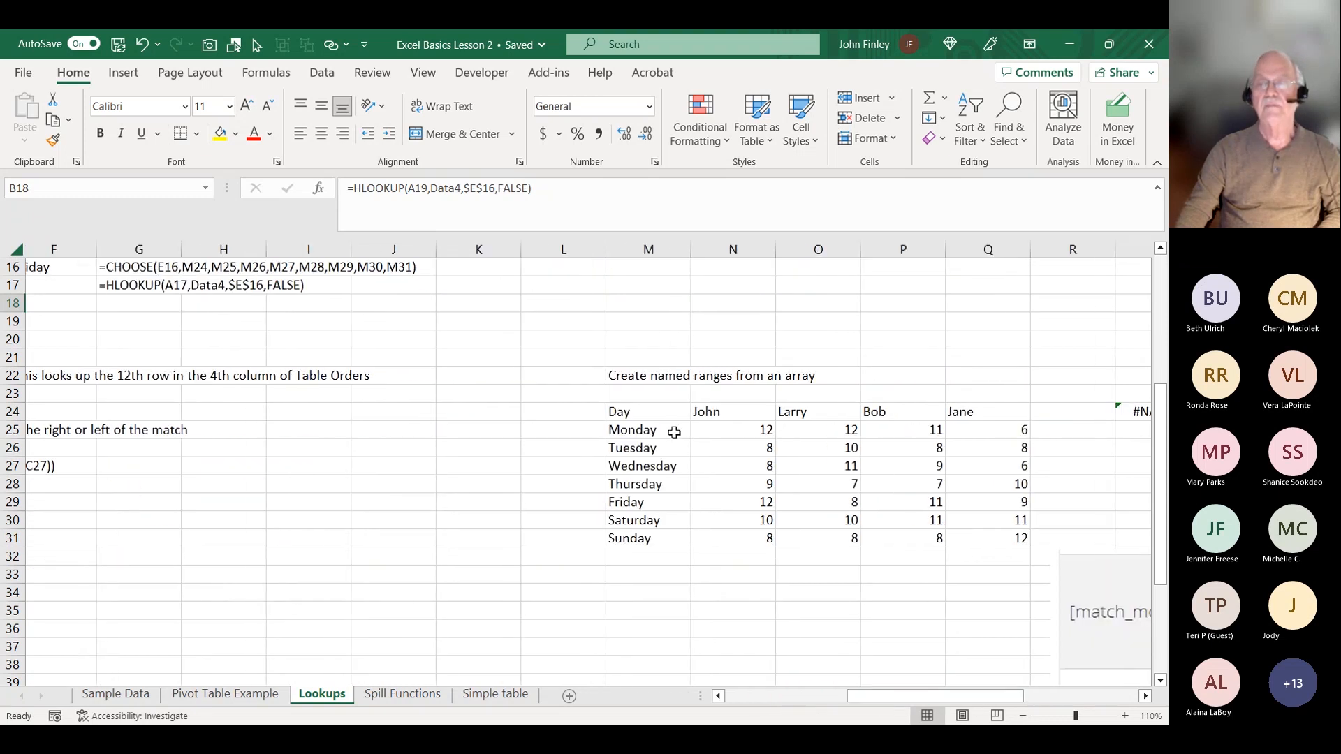
pyautogui.click(623, 414)
pyautogui.moveTo(624, 414); pyautogui.dragTo(999, 541)
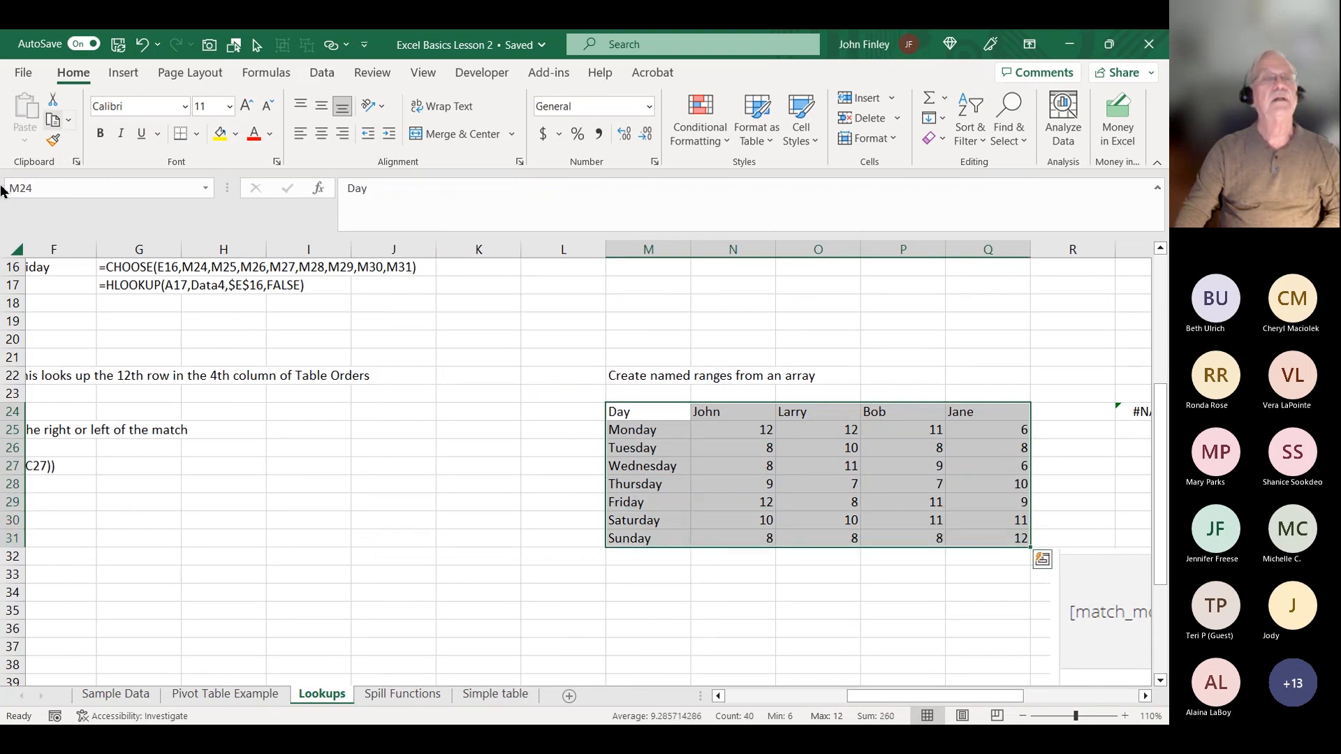
pyautogui.click(24, 185)
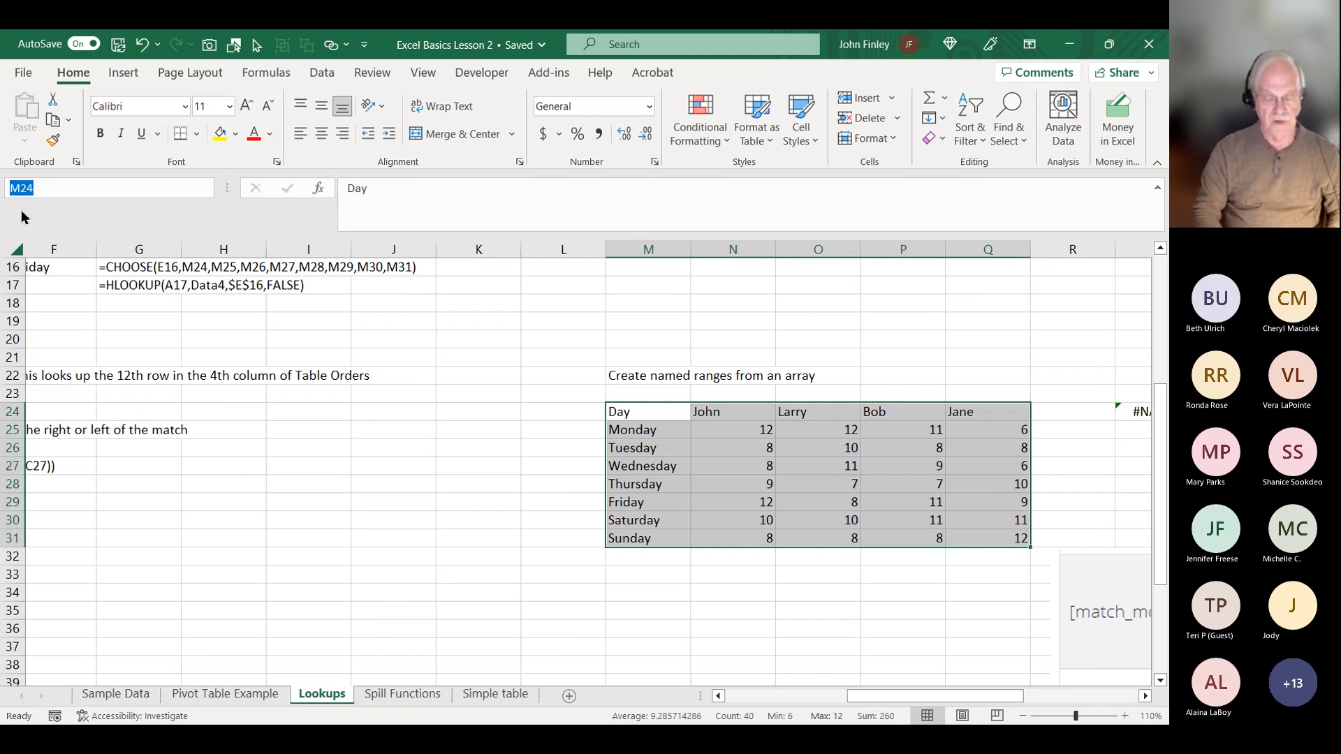
pyautogui.write('Data')
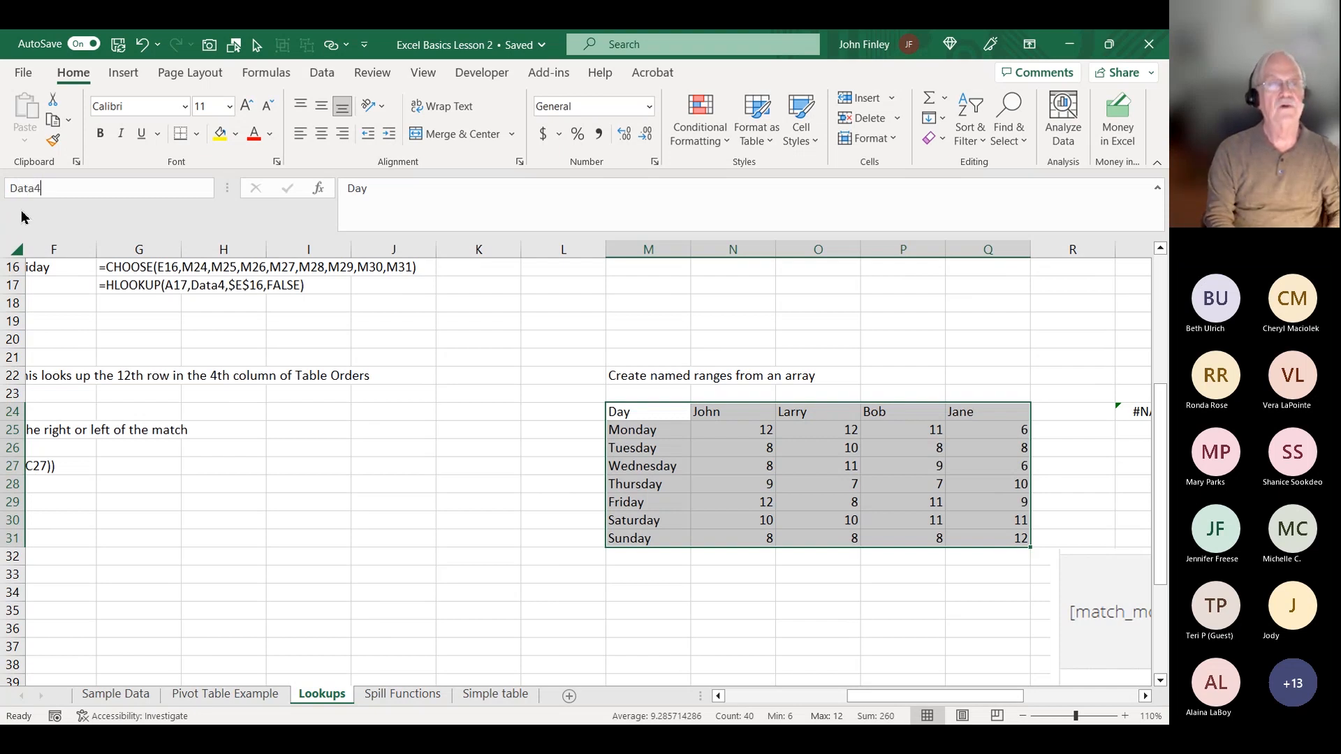
pyautogui.write('4')
pyautogui.press('Return')
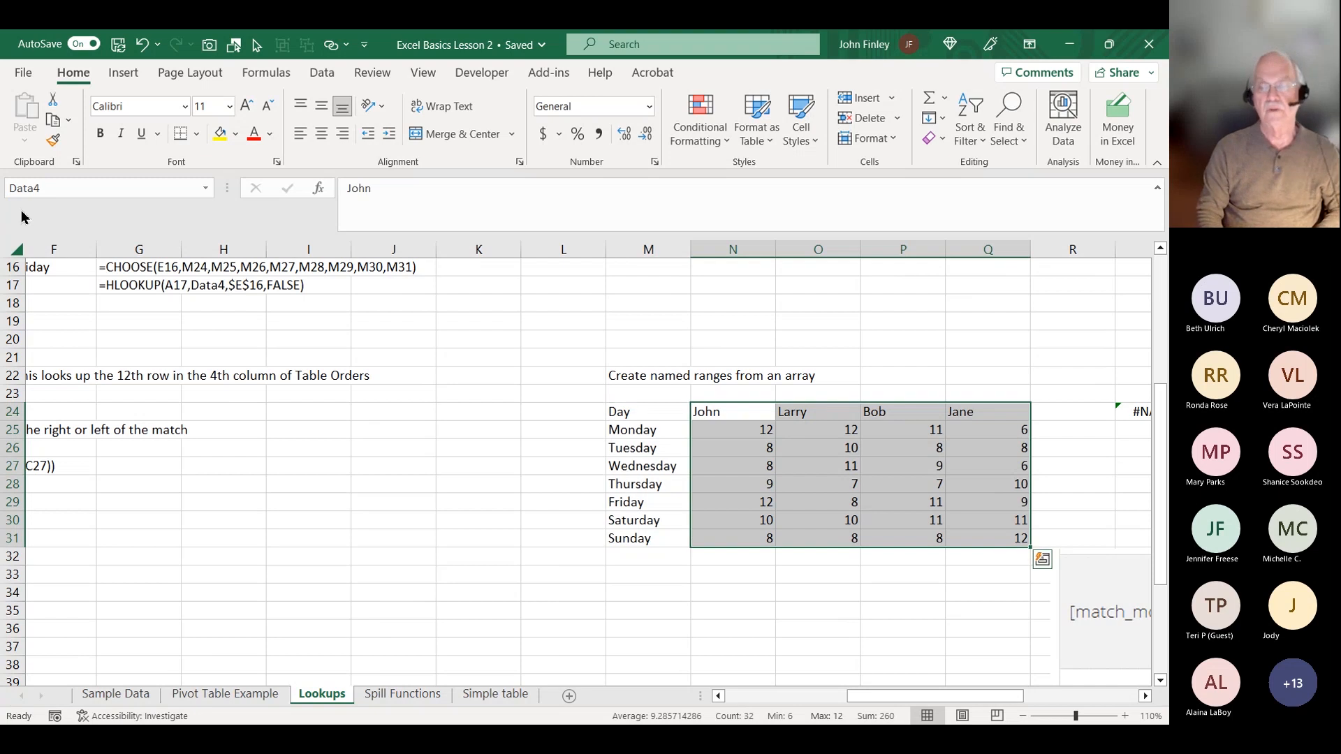
pyautogui.press('Return')
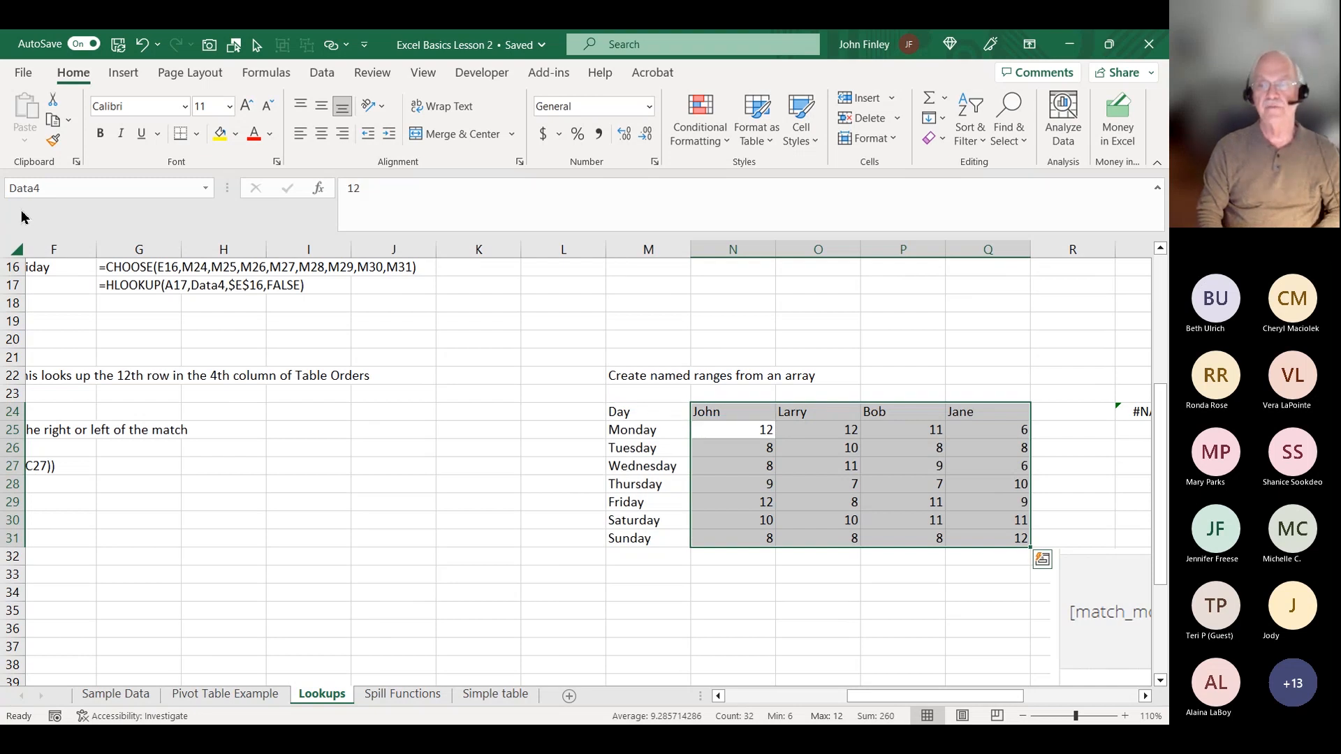
pyautogui.click(296, 488)
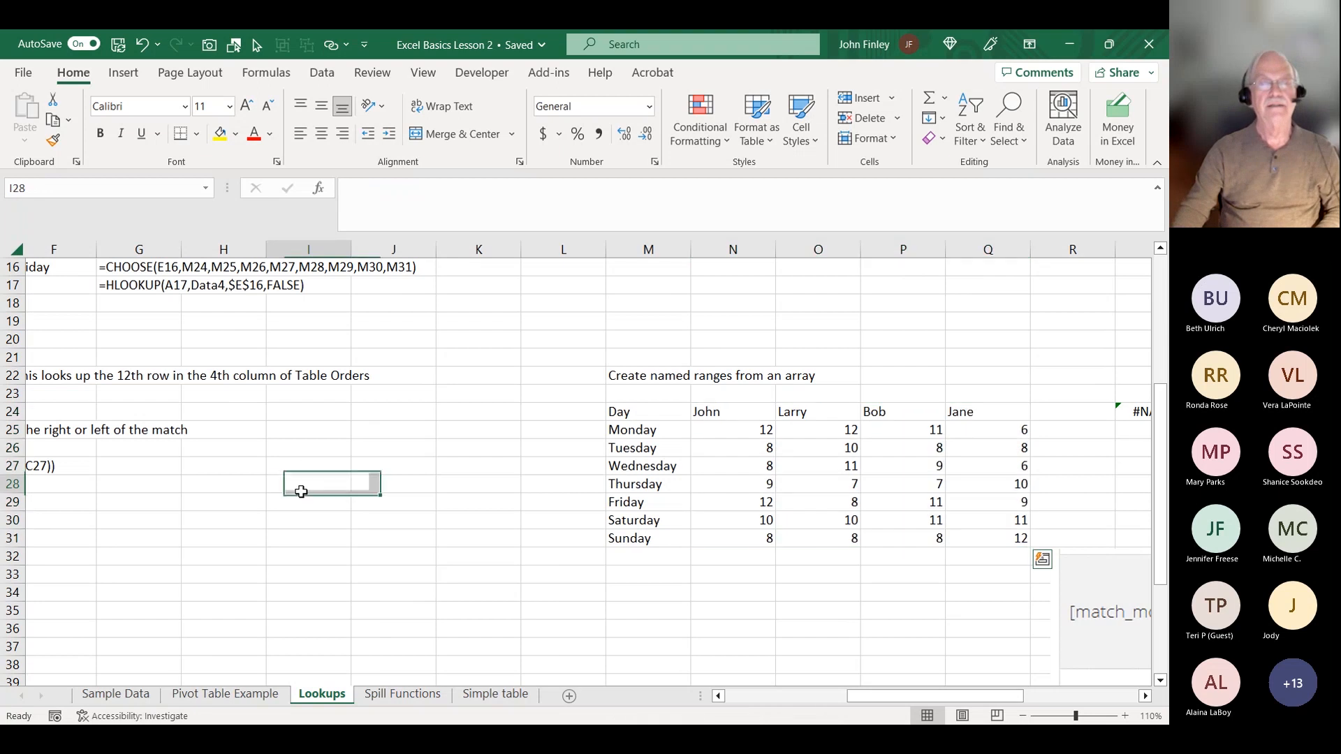
# Check the HLOOKUP formula in B17 and the lookup name beside it in A17.
pyautogui.click(95, 288)
pyautogui.press('Left')
pyautogui.press('Left')
pyautogui.press('Left')
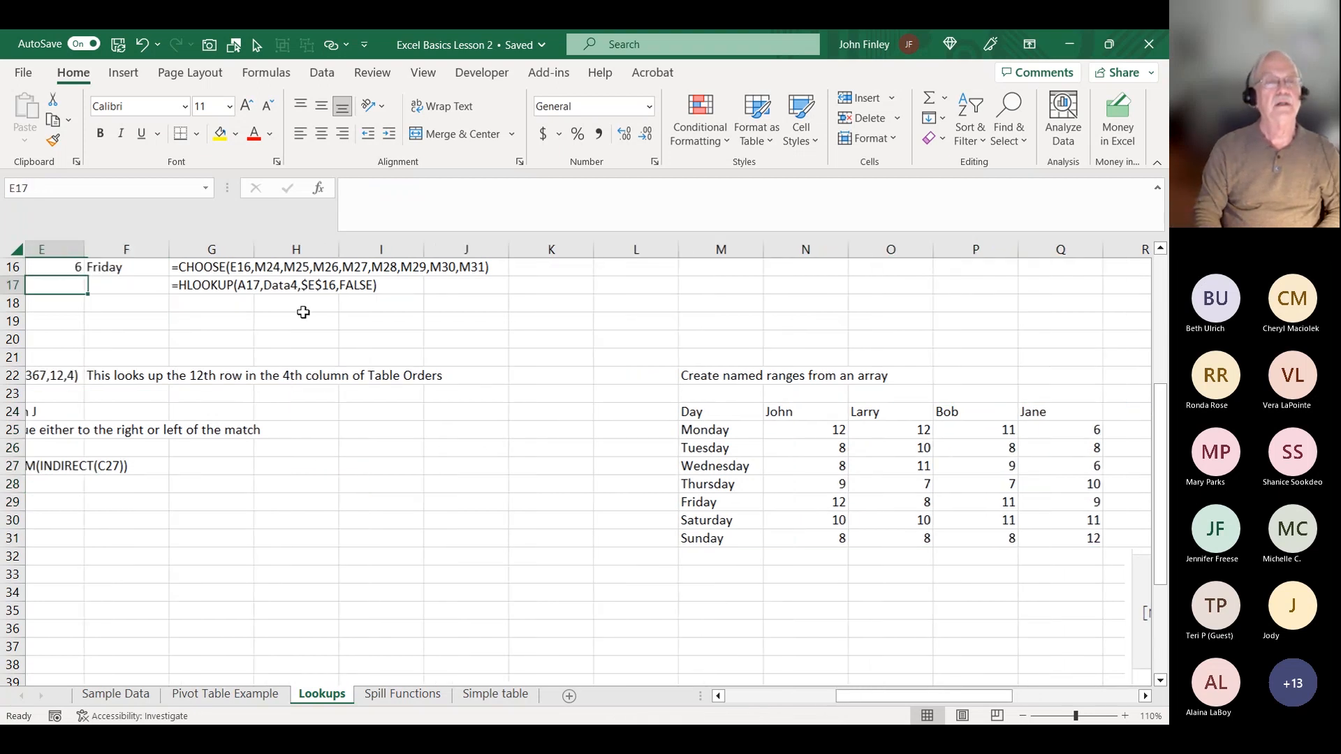
pyautogui.press('Left')
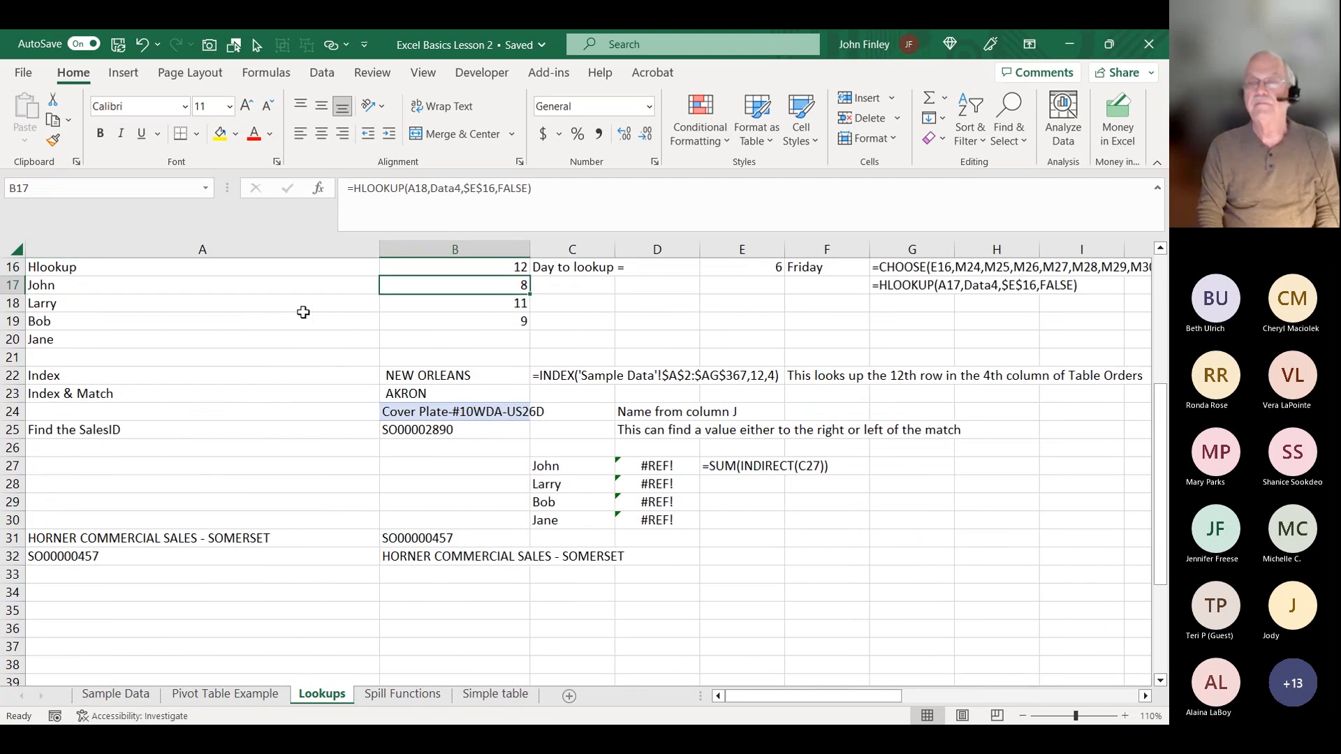
pyautogui.press('Left')
pyautogui.press('Right')
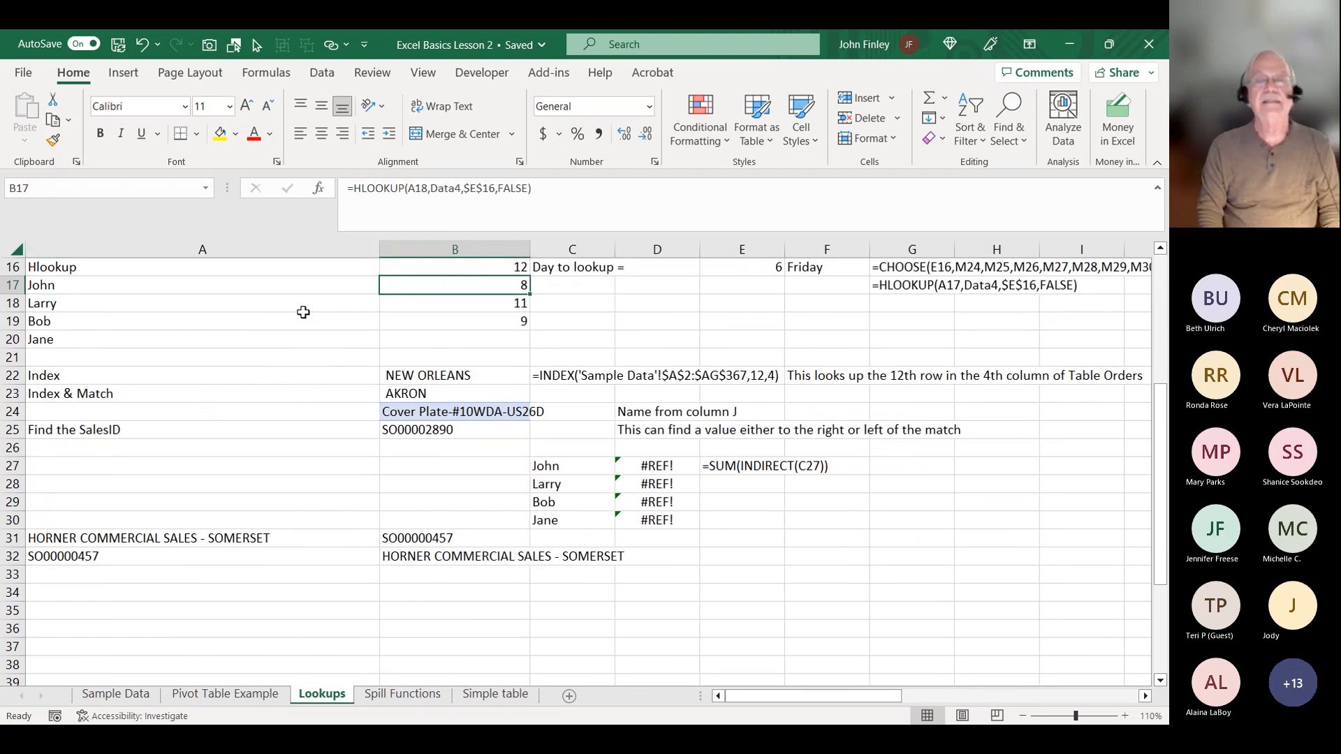
pyautogui.press('Left')
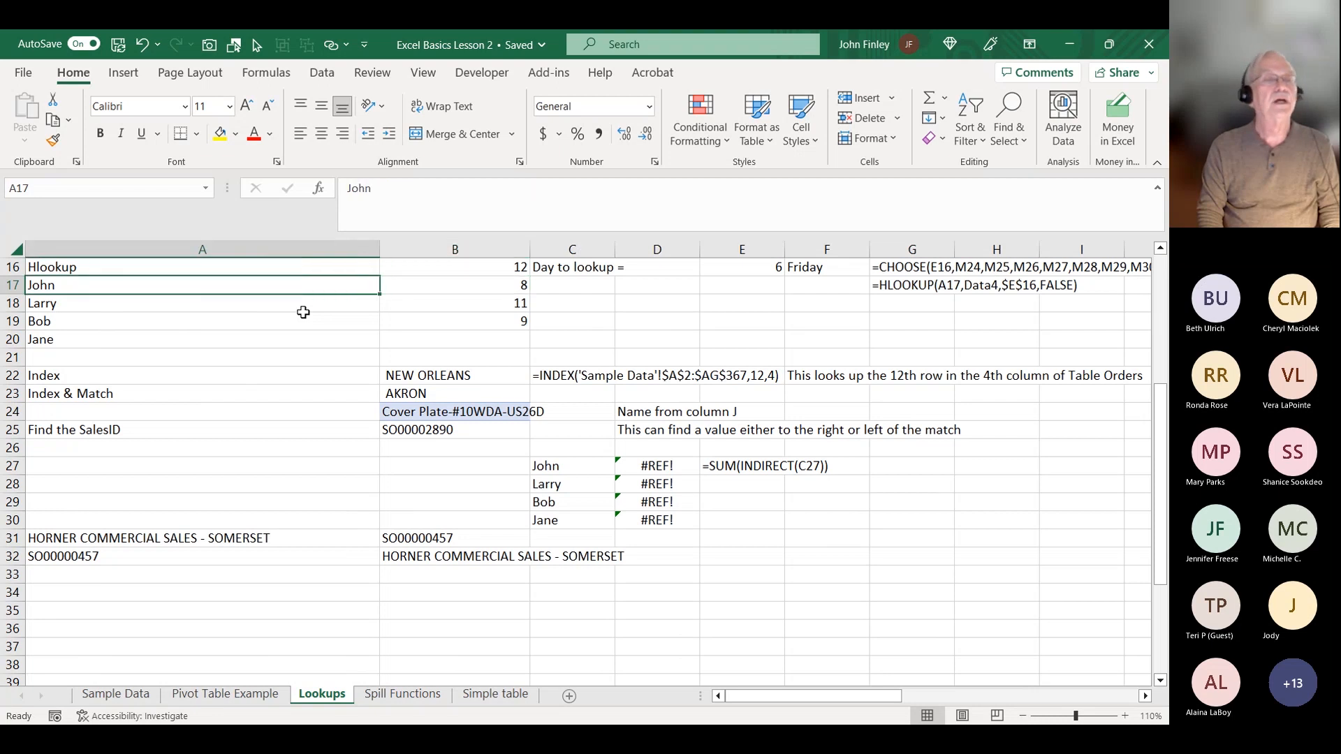
# Examine the header row of the day-and-hours table, including the first name heading in N24 and the Day heading in M24.
pyautogui.press('Right')
pyautogui.press('Right')
pyautogui.press('Right')
pyautogui.press('Right')
pyautogui.press('Right')
pyautogui.press('Right')
pyautogui.press('Right')
pyautogui.press('Right')
pyautogui.press('Right')
pyautogui.press('Right')
pyautogui.press('Right')
pyautogui.press('Right')
pyautogui.press('Right')
pyautogui.press('Right')
pyautogui.press('Right')
pyautogui.press('Right')
pyautogui.press('Right')
pyautogui.press('Right')
pyautogui.press('Right')
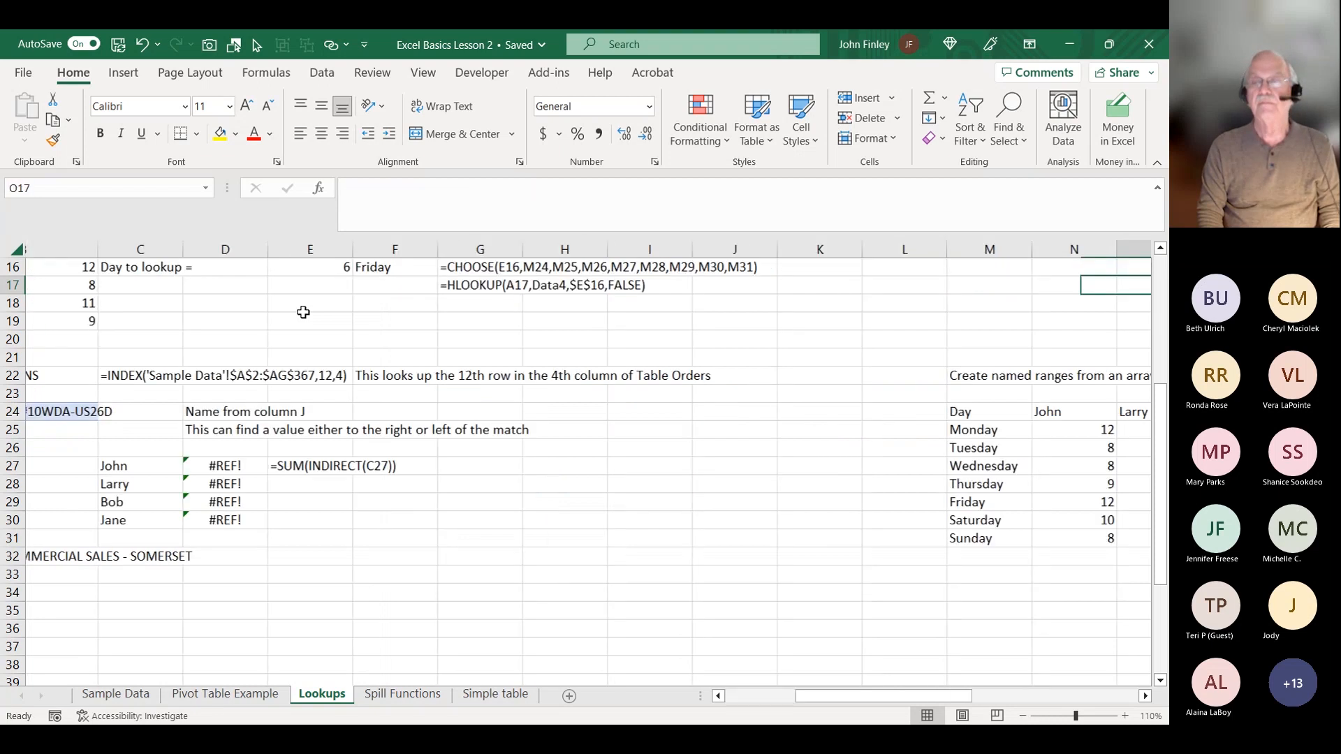
pyautogui.press('Down')
pyautogui.press('Down')
pyautogui.press('Down')
pyautogui.press('Down')
pyautogui.press('Down')
pyautogui.press('Left')
pyautogui.press('Left')
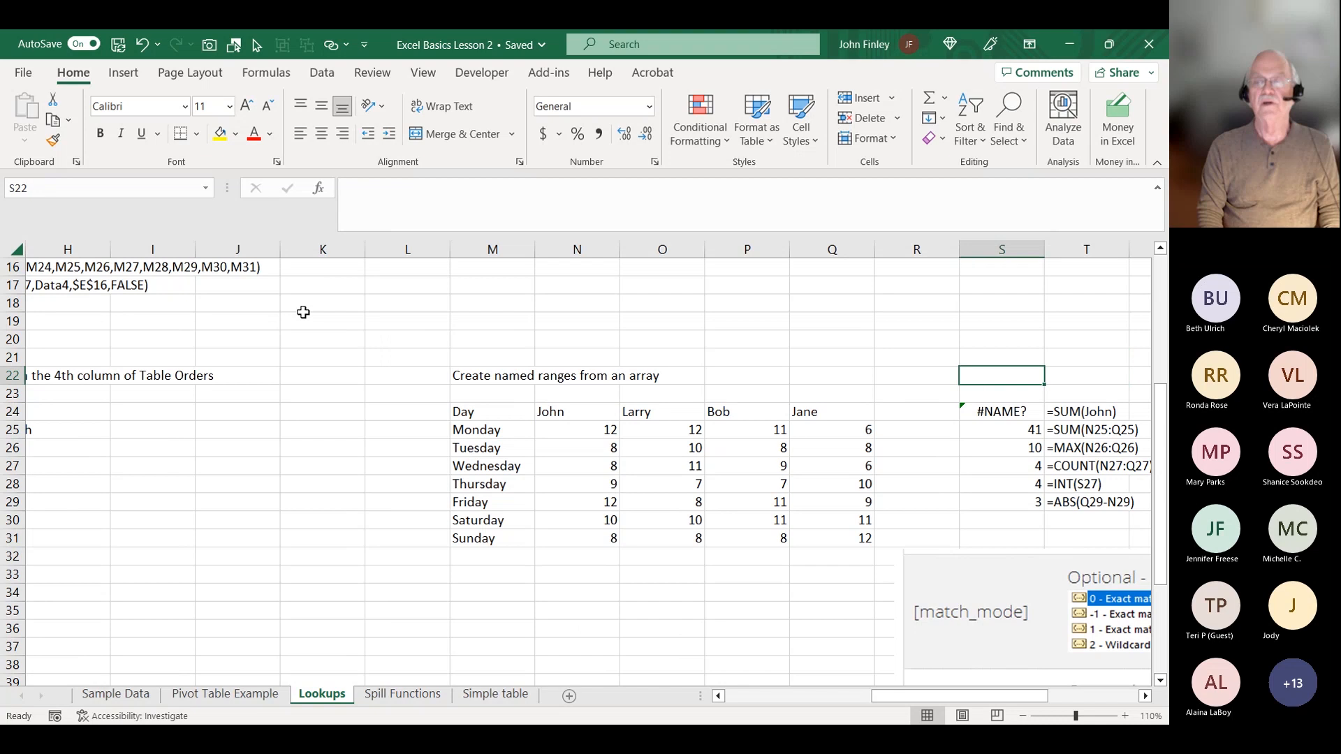
pyautogui.press('Down')
pyautogui.press('Down')
pyautogui.press('Left')
pyautogui.press('Left')
pyautogui.press('Left')
pyautogui.press('Left')
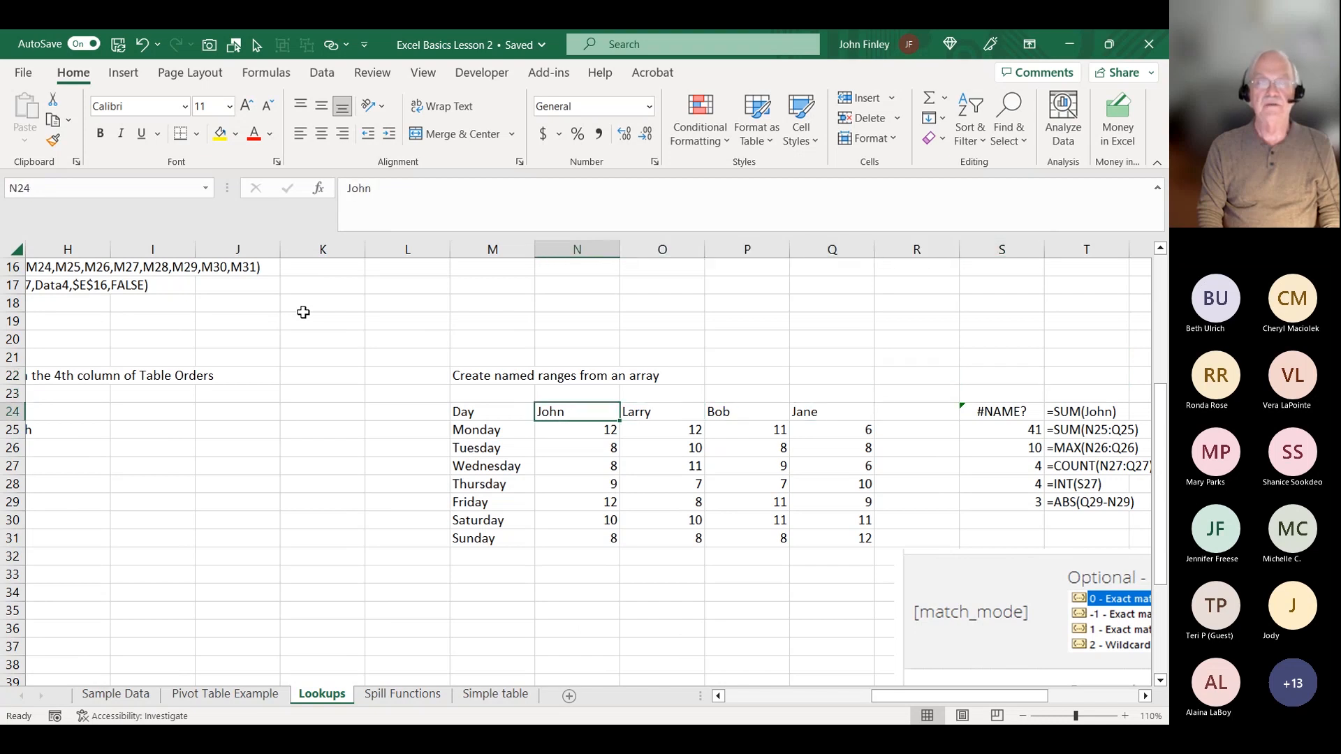
pyautogui.press('Left')
pyautogui.press('Left')
pyautogui.press('Left')
pyautogui.press('Left')
pyautogui.press('Left')
pyautogui.press('Left')
pyautogui.press('Left')
pyautogui.press('Left')
pyautogui.press('Left')
pyautogui.press('Left')
pyautogui.press('Left')
pyautogui.press('Left')
pyautogui.press('Left')
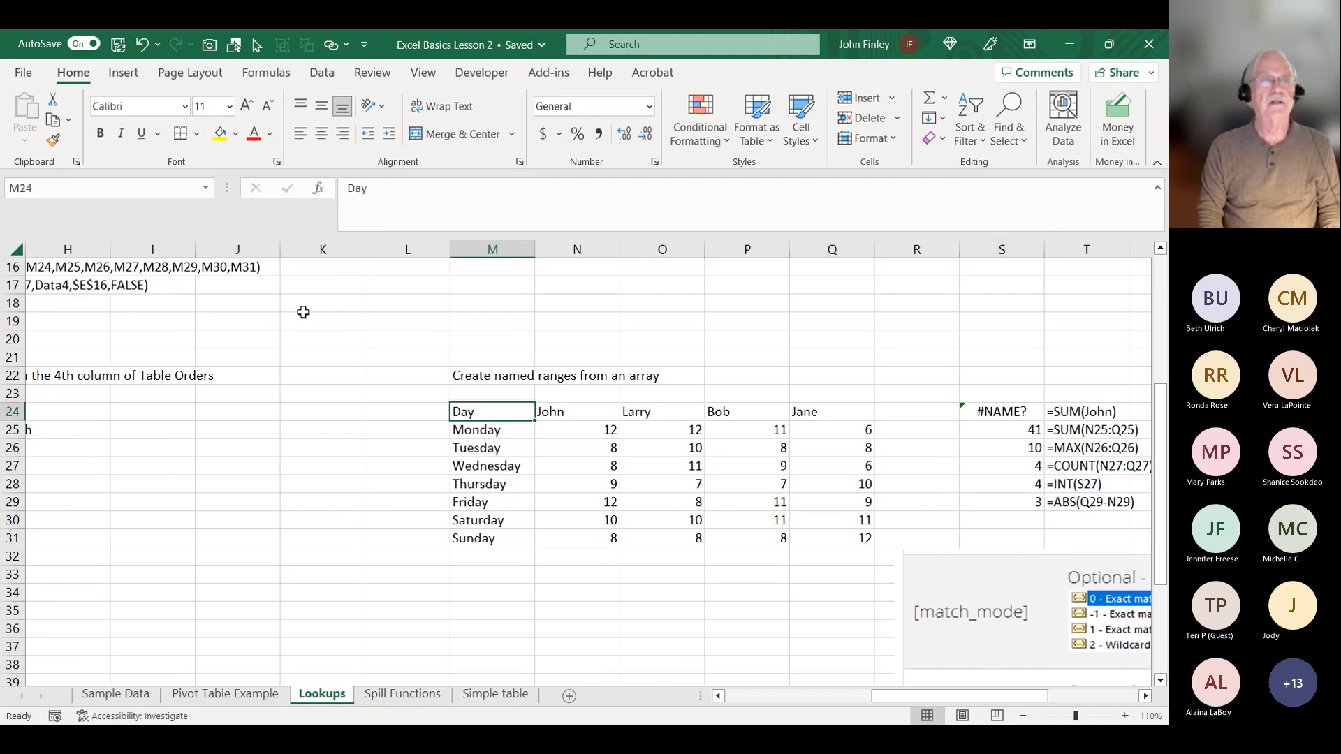
# Compare the cell references of the HLOOKUP formulas in B17 and B16.
pyautogui.press('Up')
pyautogui.press('Up')
pyautogui.press('Up')
pyautogui.press('Up')
pyautogui.press('Up')
pyautogui.press('Up')
pyautogui.press('Up')
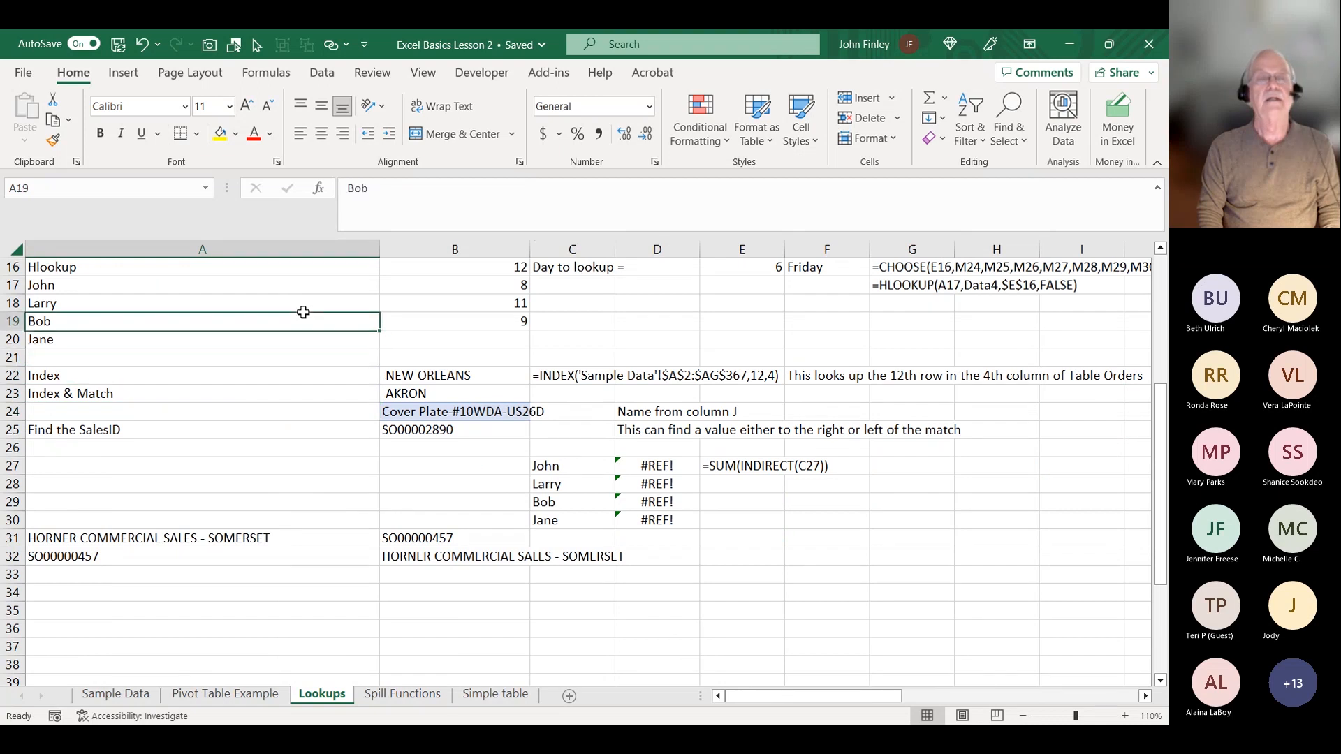
pyautogui.press('Right')
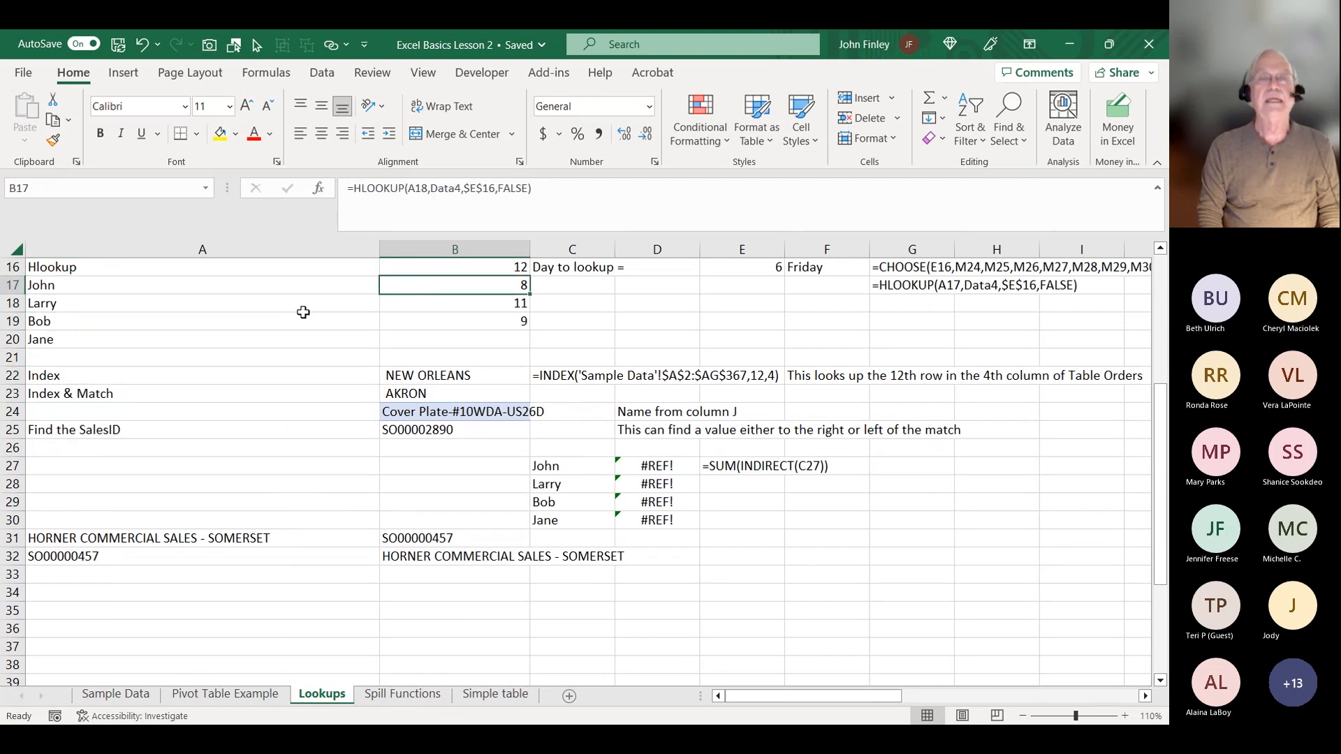
pyautogui.press('Up')
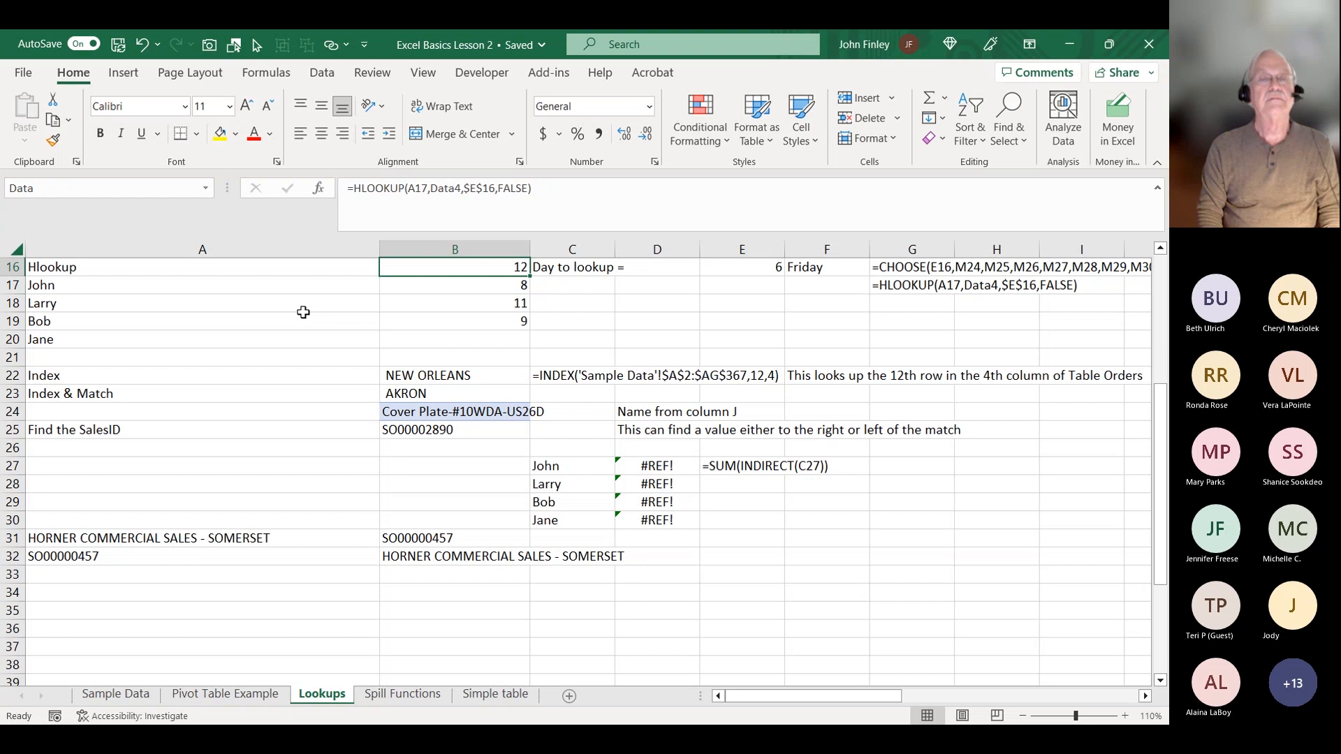
# Check the day number in E16 that serves as the row index of the HLOOKUP in B17.
pyautogui.press('Up')
pyautogui.press('Down')
pyautogui.press('Right')
pyautogui.press('Down')
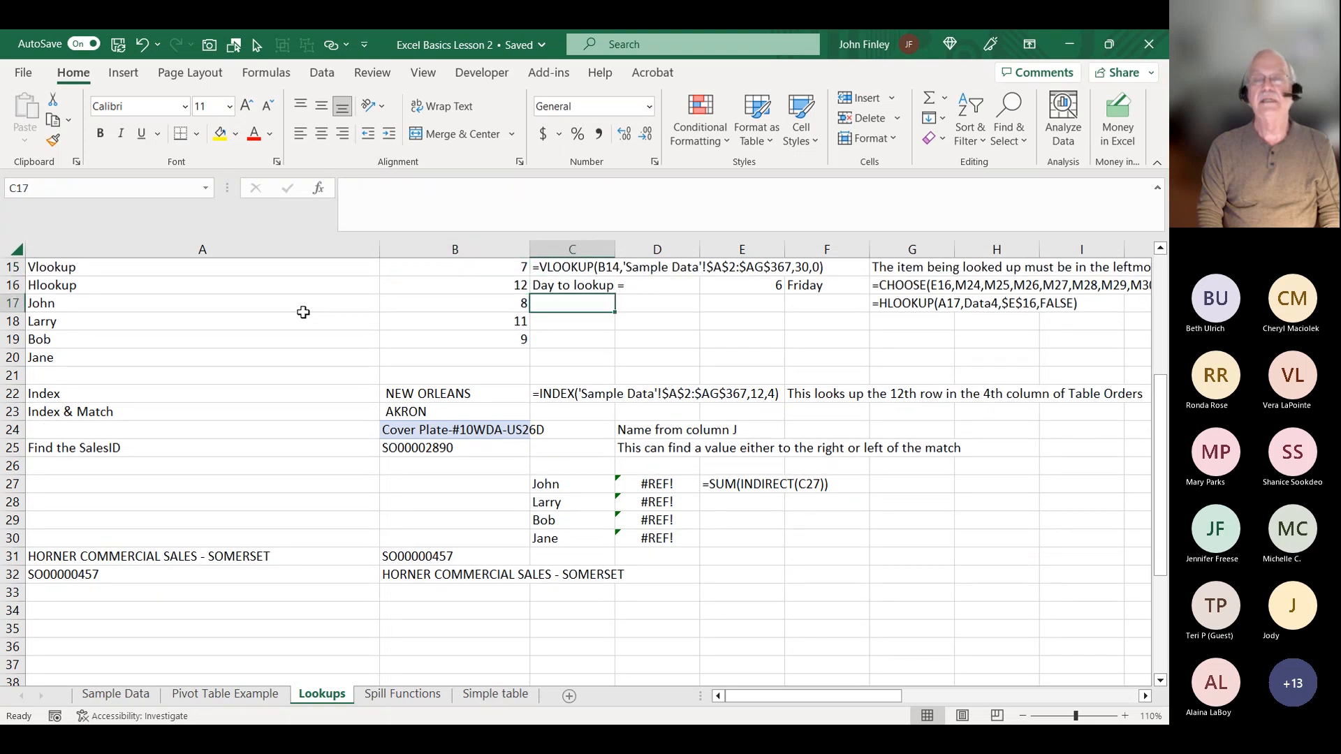
pyautogui.press('Right')
pyautogui.press('Up')
pyautogui.press('Right')
pyautogui.press('Up')
pyautogui.press('Down')
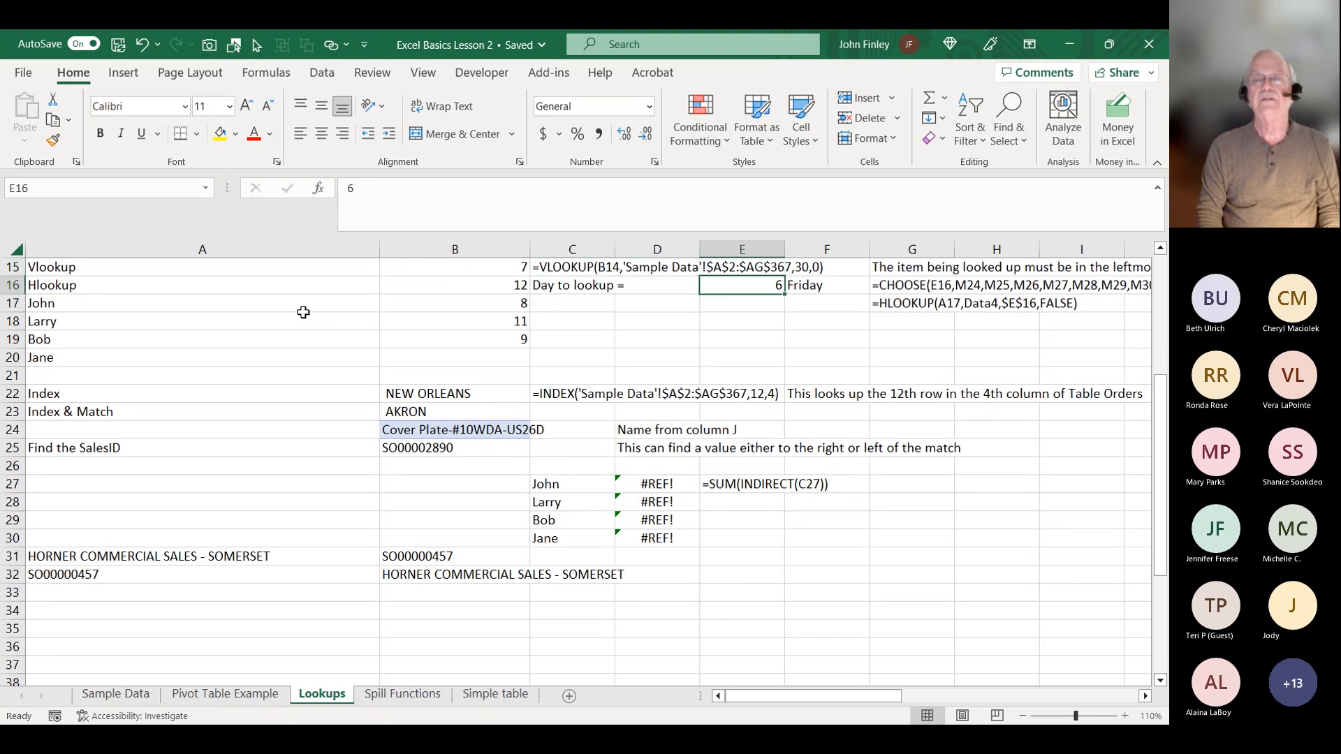
pyautogui.press('Down')
pyautogui.press('Up')
pyautogui.press('Down')
pyautogui.press('Left')
pyautogui.press('Left')
pyautogui.press('Left')
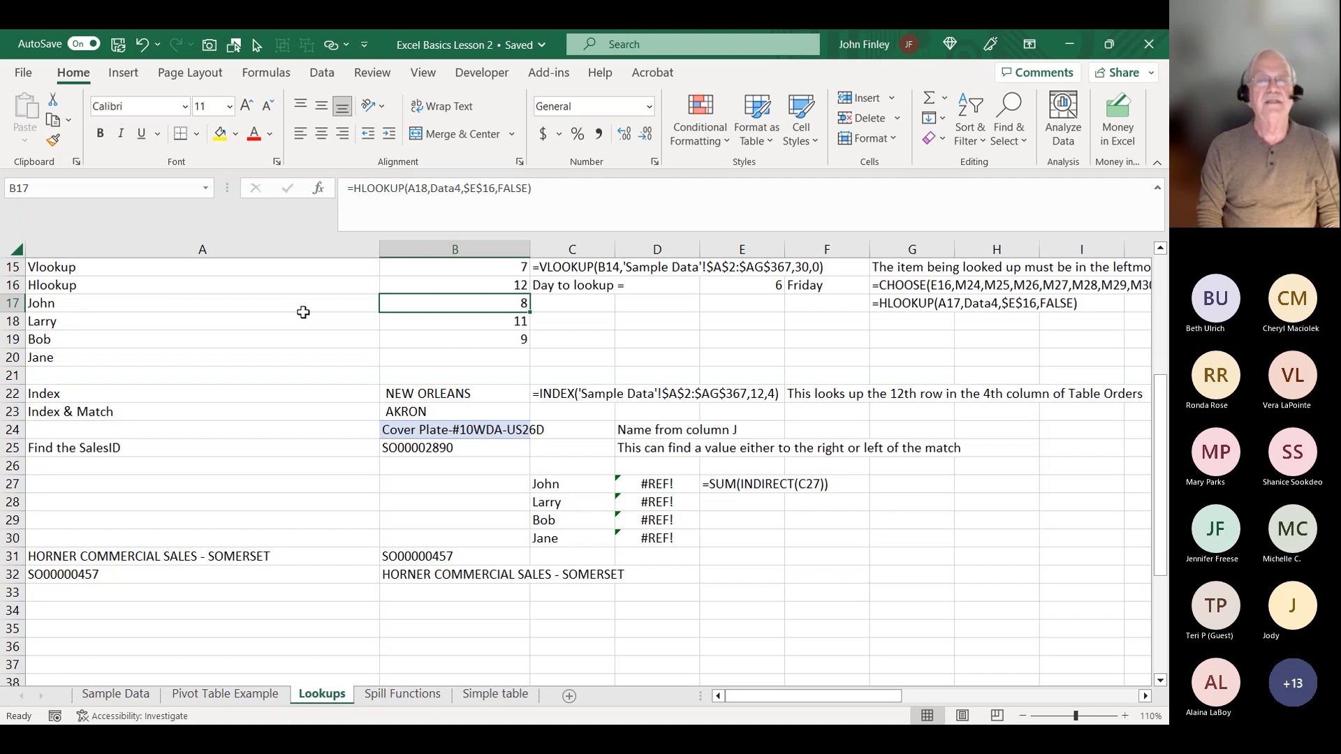
# Trace the hours down column N of the day table to find the row the HLOOKUP returns.
pyautogui.press('Right')
pyautogui.press('Right')
pyautogui.press('Right')
pyautogui.press('Right')
pyautogui.press('Right')
pyautogui.press('Right')
pyautogui.press('Right')
pyautogui.press('Right')
pyautogui.press('Right')
pyautogui.press('Right')
pyautogui.press('Right')
pyautogui.press('Right')
pyautogui.press('Right')
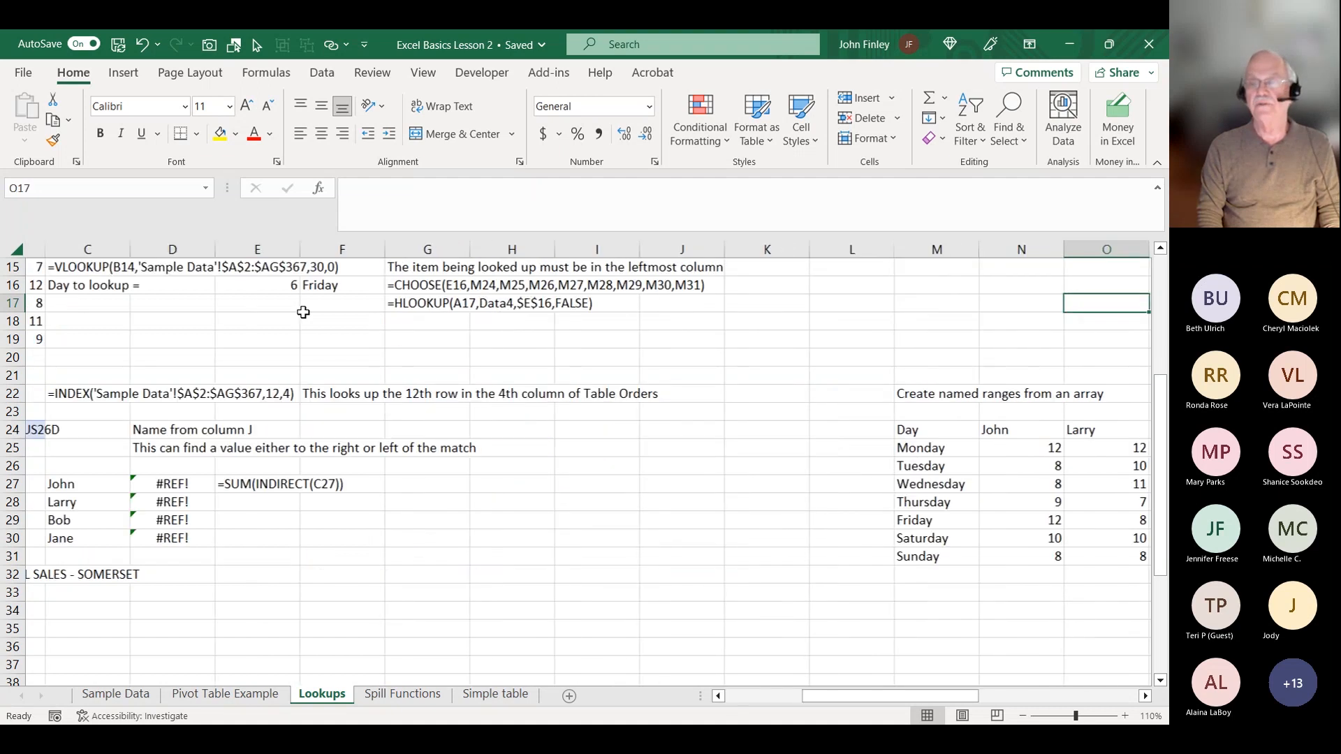
pyautogui.press('Down')
pyautogui.press('Down')
pyautogui.press('Down')
pyautogui.press('Down')
pyautogui.press('Down')
pyautogui.press('Down')
pyautogui.press('Down')
pyautogui.press('Left')
pyautogui.press('Down')
pyautogui.press('Down')
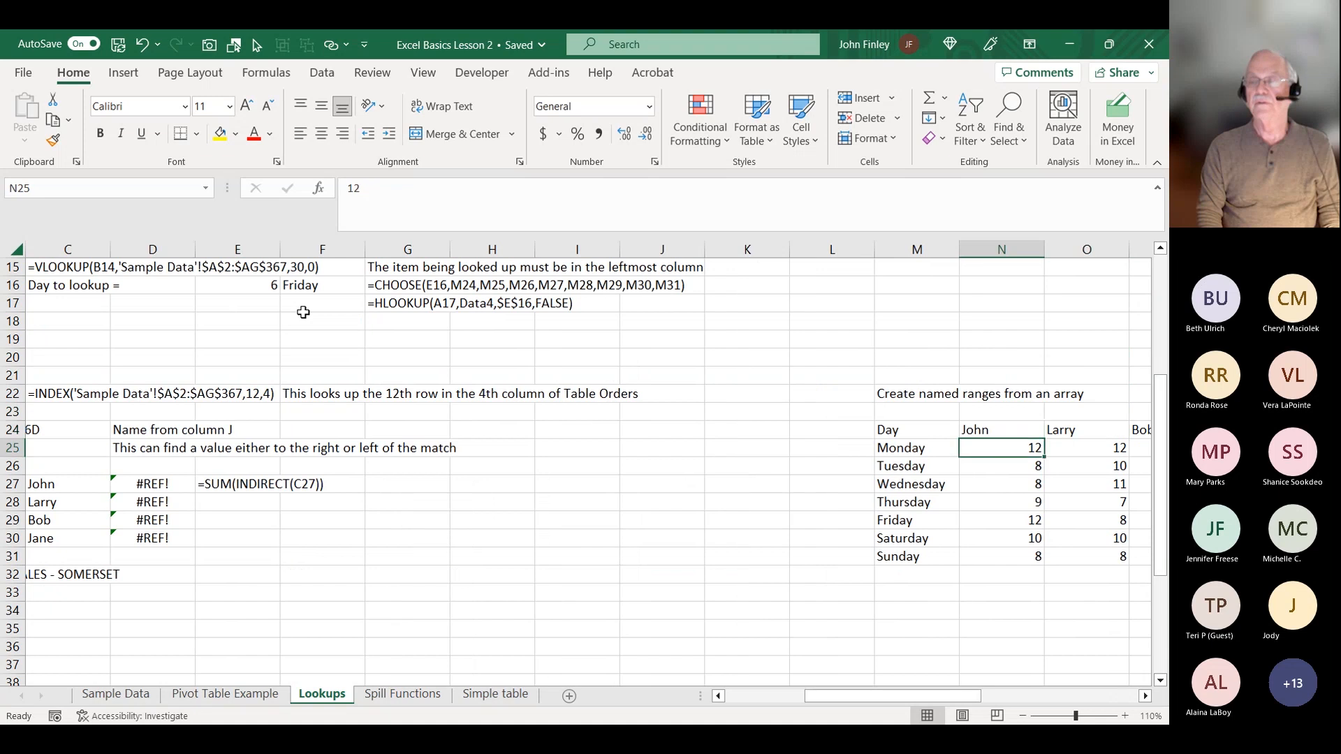
pyautogui.press('Down')
pyautogui.press('Down')
pyautogui.press('Down')
pyautogui.press('Down')
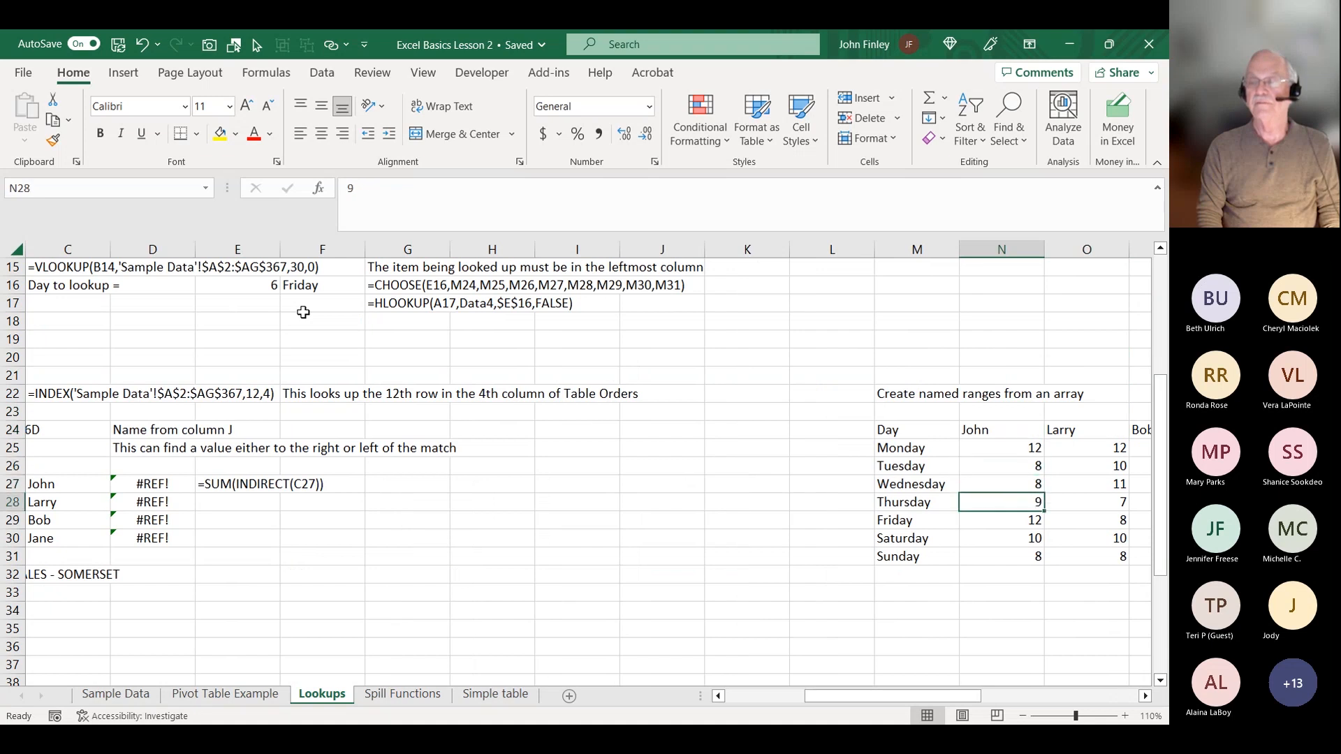
pyautogui.press('Down')
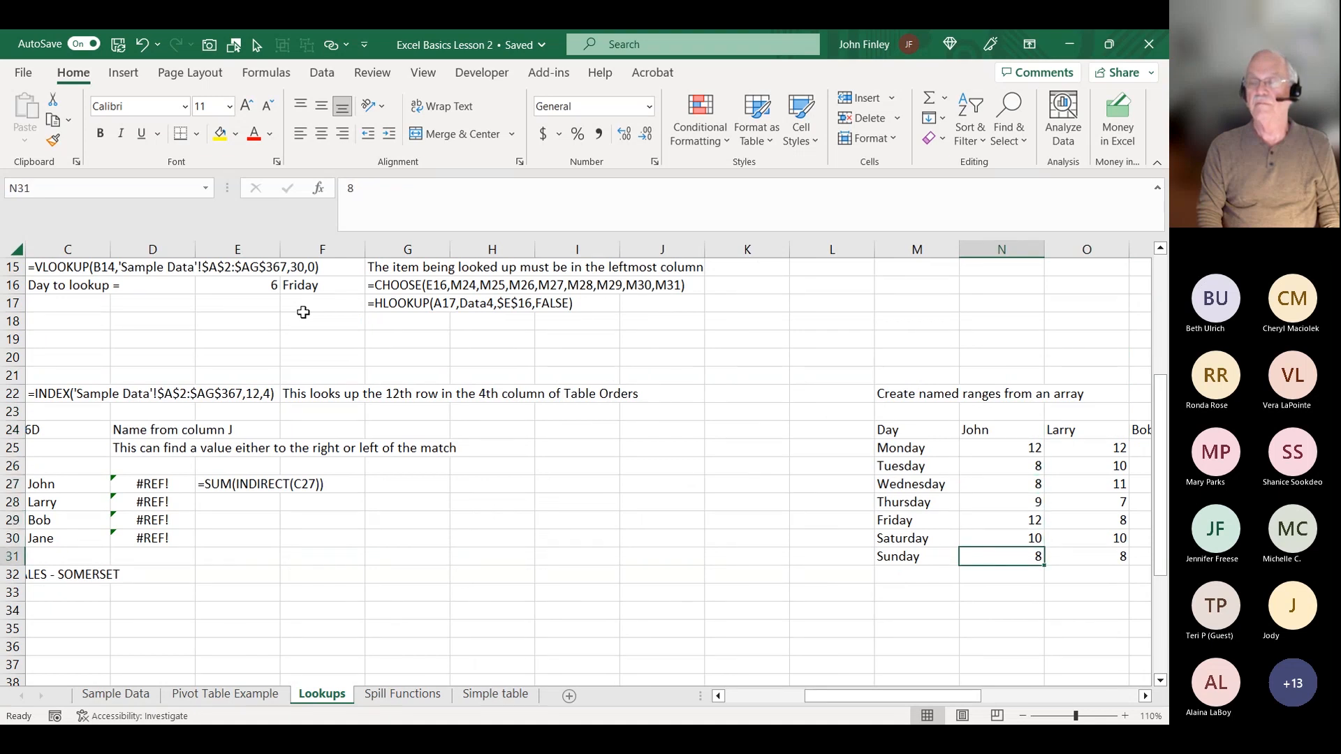
pyautogui.press('Up')
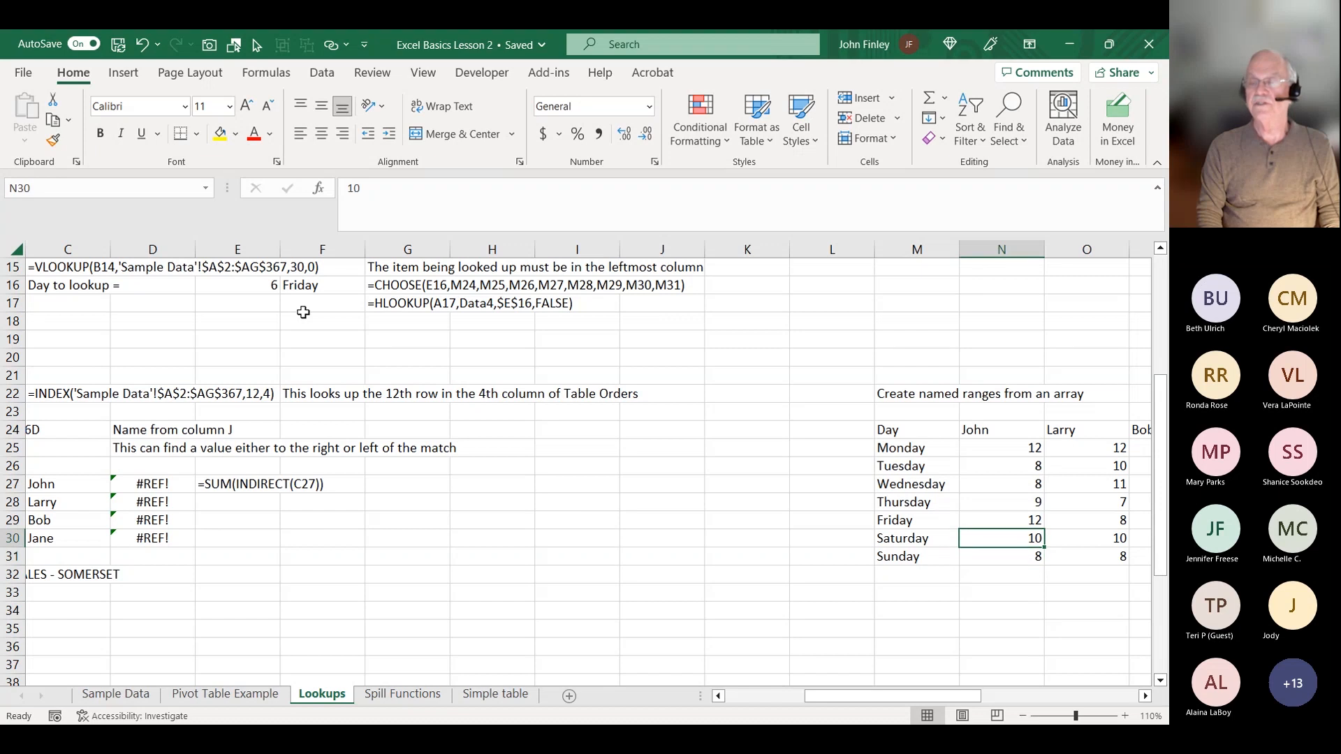
pyautogui.press('Up')
# Inspect the named-ranges heading above the day table and recheck the HLOOKUP formula in B17.
pyautogui.press('Left')
pyautogui.press('Up')
pyautogui.press('Up')
pyautogui.press('Up')
pyautogui.press('Up')
pyautogui.press('Up')
pyautogui.press('Up')
pyautogui.press('Up')
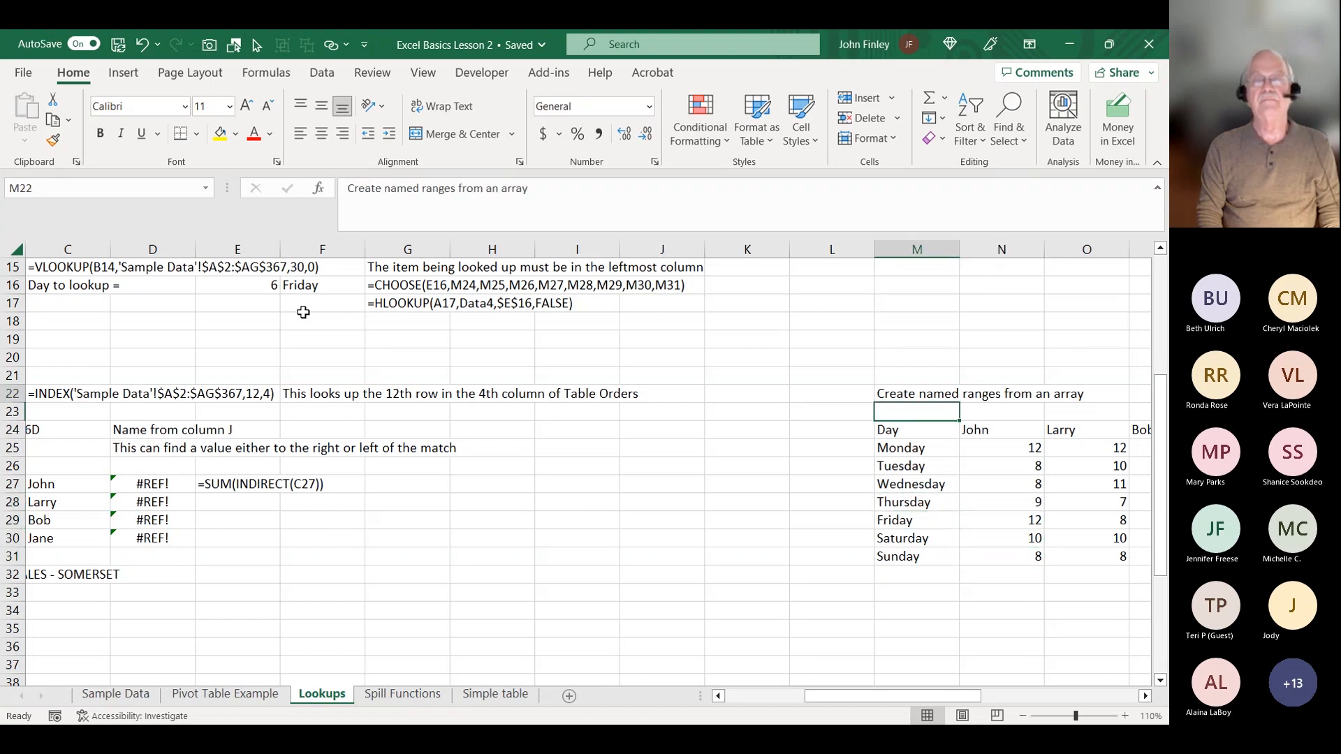
pyautogui.press('Up')
pyautogui.press('Up')
pyautogui.press('Up')
pyautogui.press('Up')
pyautogui.press('Left')
pyautogui.press('Left')
pyautogui.press('Home')
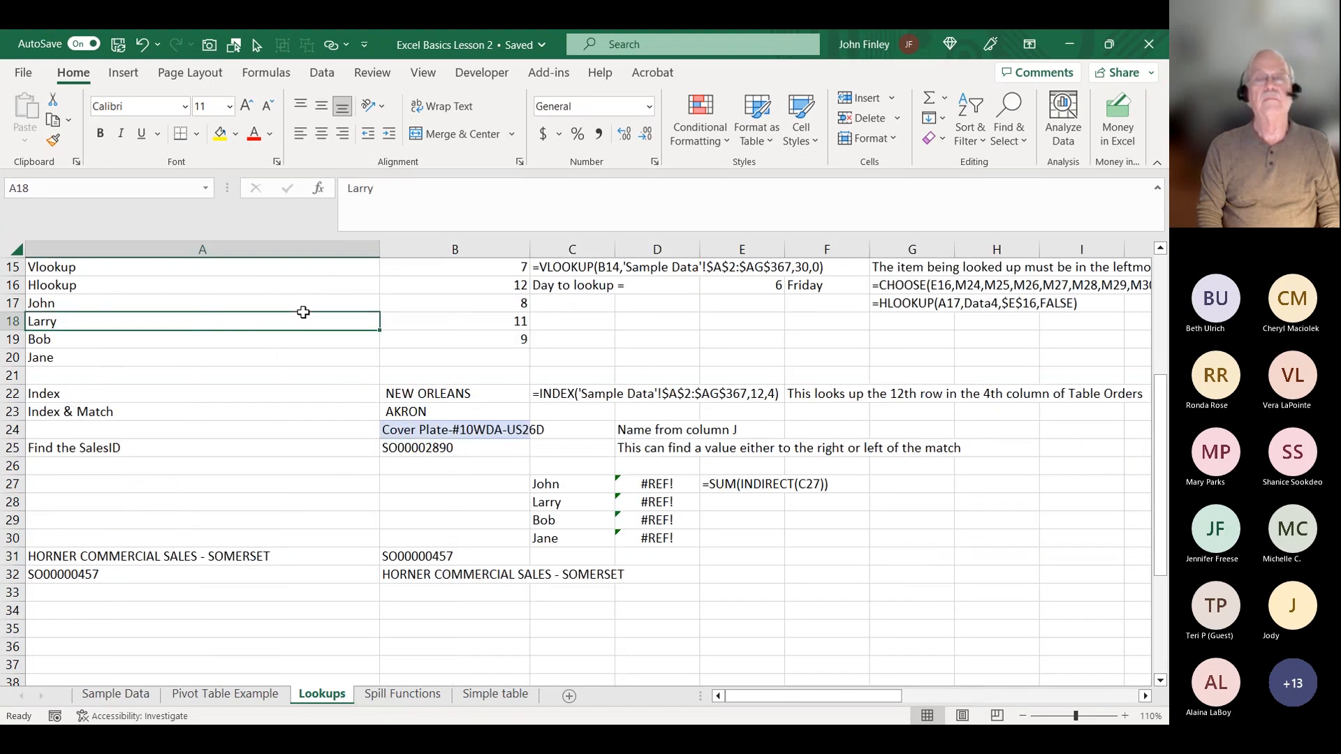
pyautogui.press('Up')
pyautogui.press('Right')
pyautogui.press('Right')
pyautogui.press('Left')
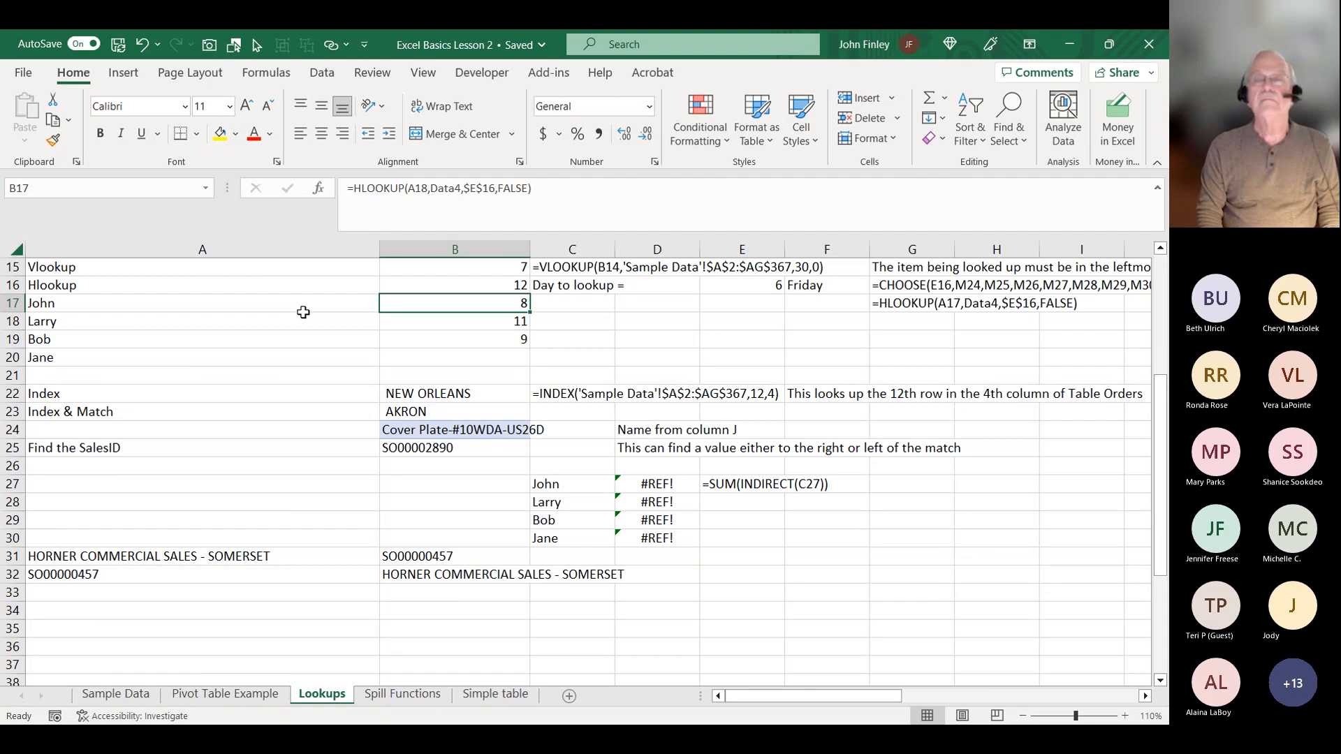
# Review the Hlookup and Choose syntax in B2 and B3 of the Lookups sheet.
pyautogui.press('Right')
pyautogui.press('Left')
pyautogui.press('Right')
pyautogui.press('Down')
pyautogui.press('Up')
pyautogui.press('Up')
pyautogui.press('Up')
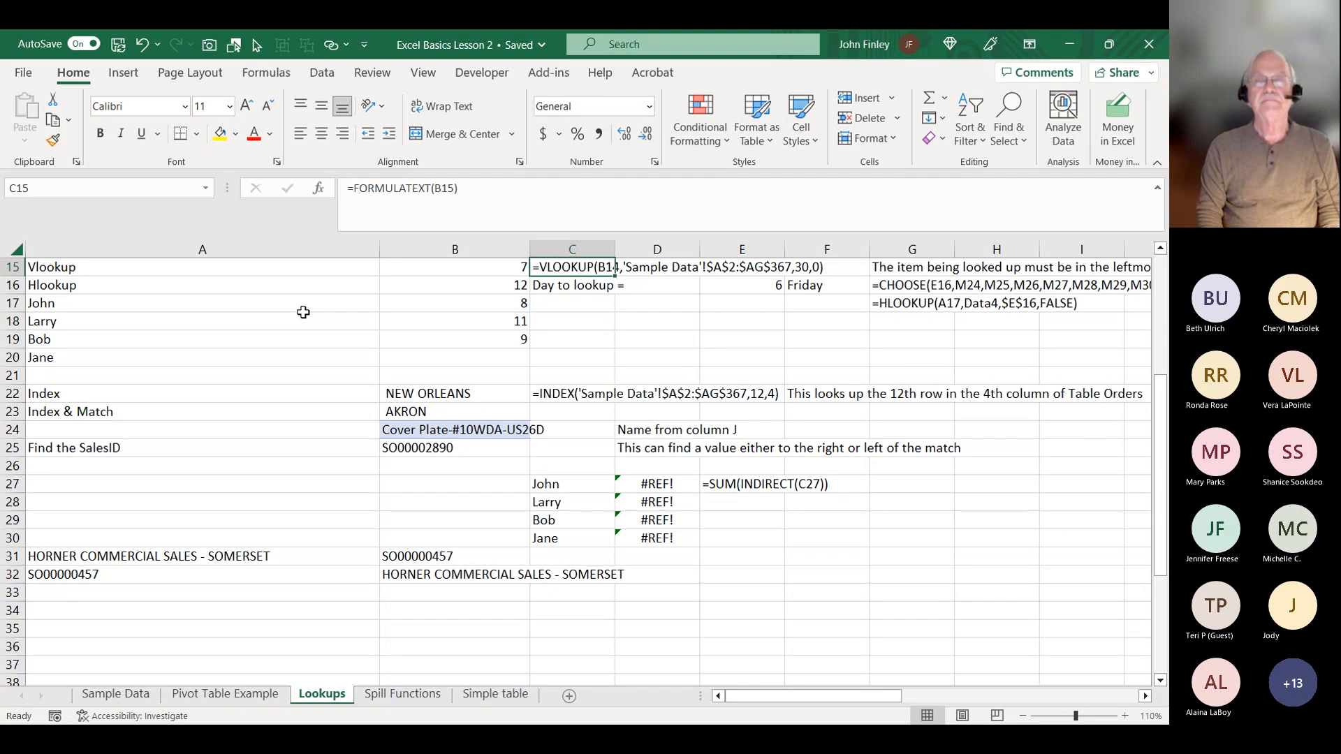
pyautogui.press('Up')
pyautogui.press('Up')
pyautogui.press('Up')
pyautogui.press('Up')
pyautogui.press('Up')
pyautogui.press('Up')
pyautogui.press('Up')
pyautogui.press('Up')
pyautogui.press('Up')
pyautogui.press('Up')
pyautogui.press('Up')
pyautogui.press('Up')
pyautogui.press('Up')
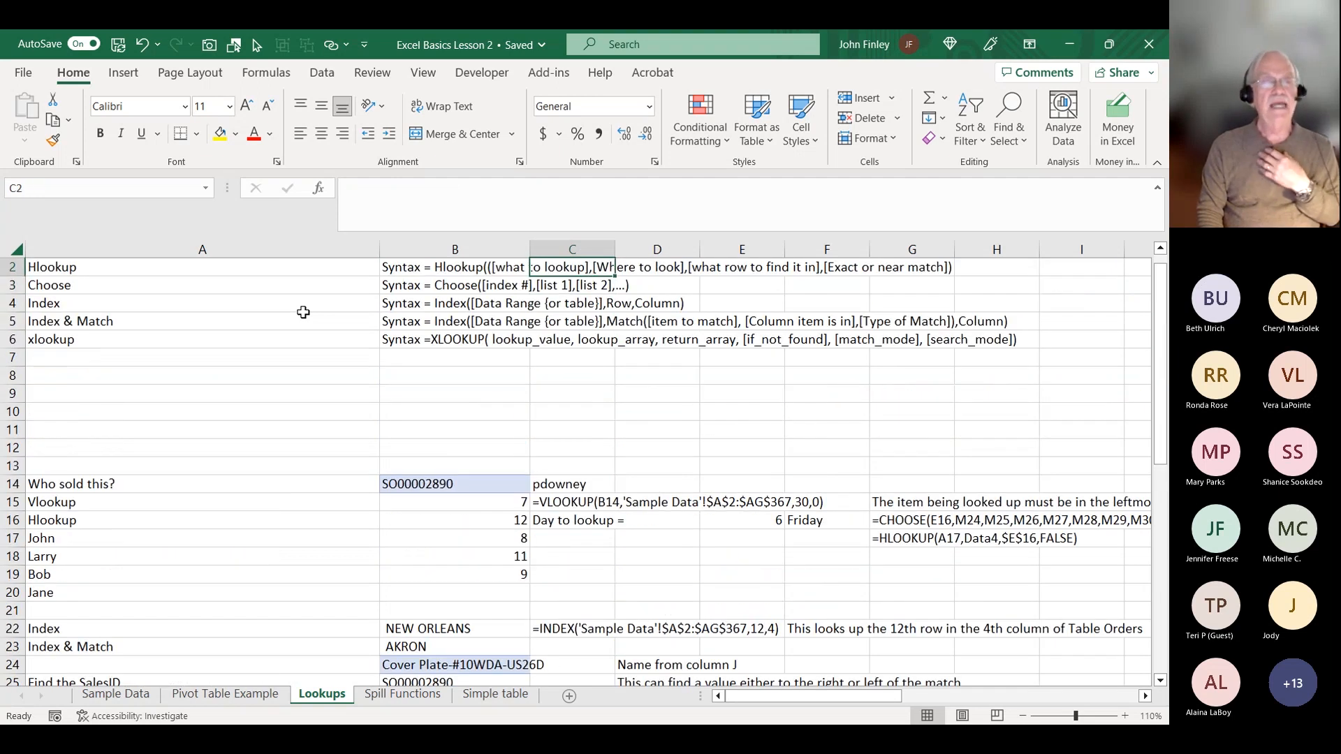
pyautogui.press('Up')
pyautogui.press('Down')
pyautogui.press('Left')
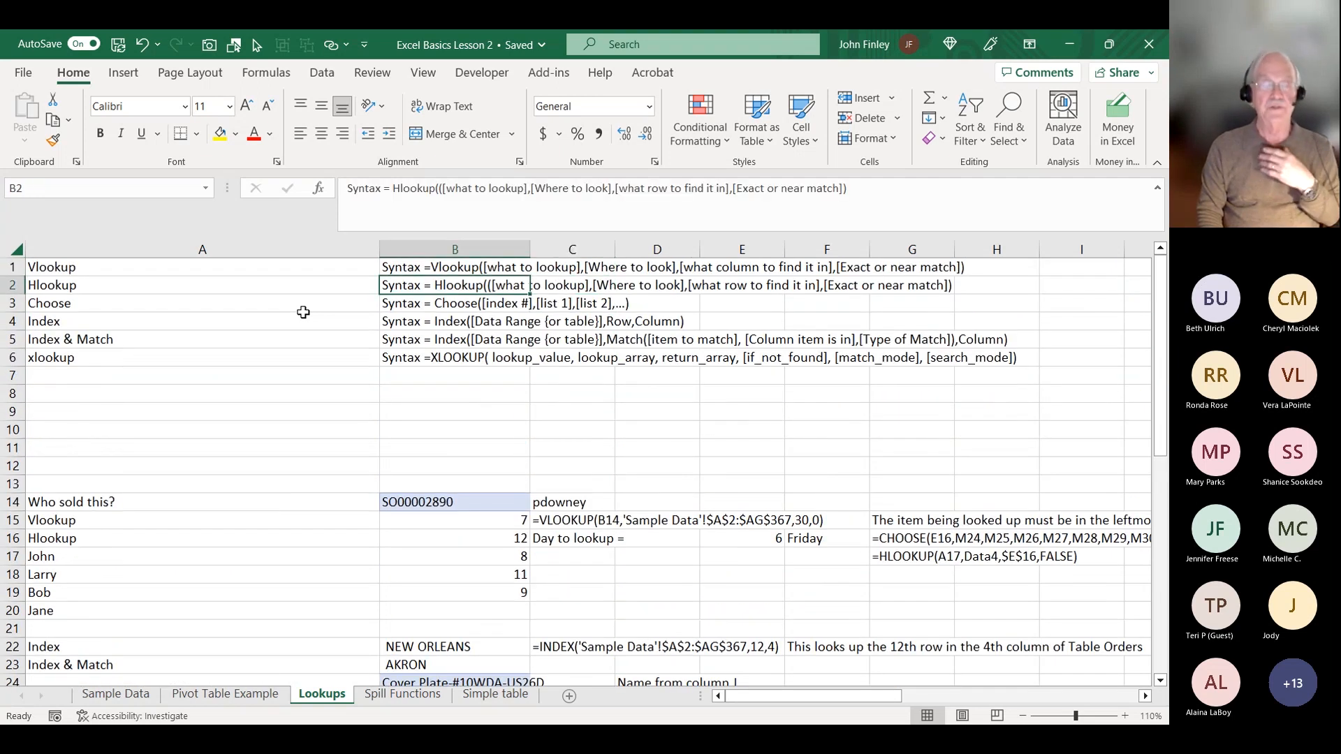
pyautogui.press('Down')
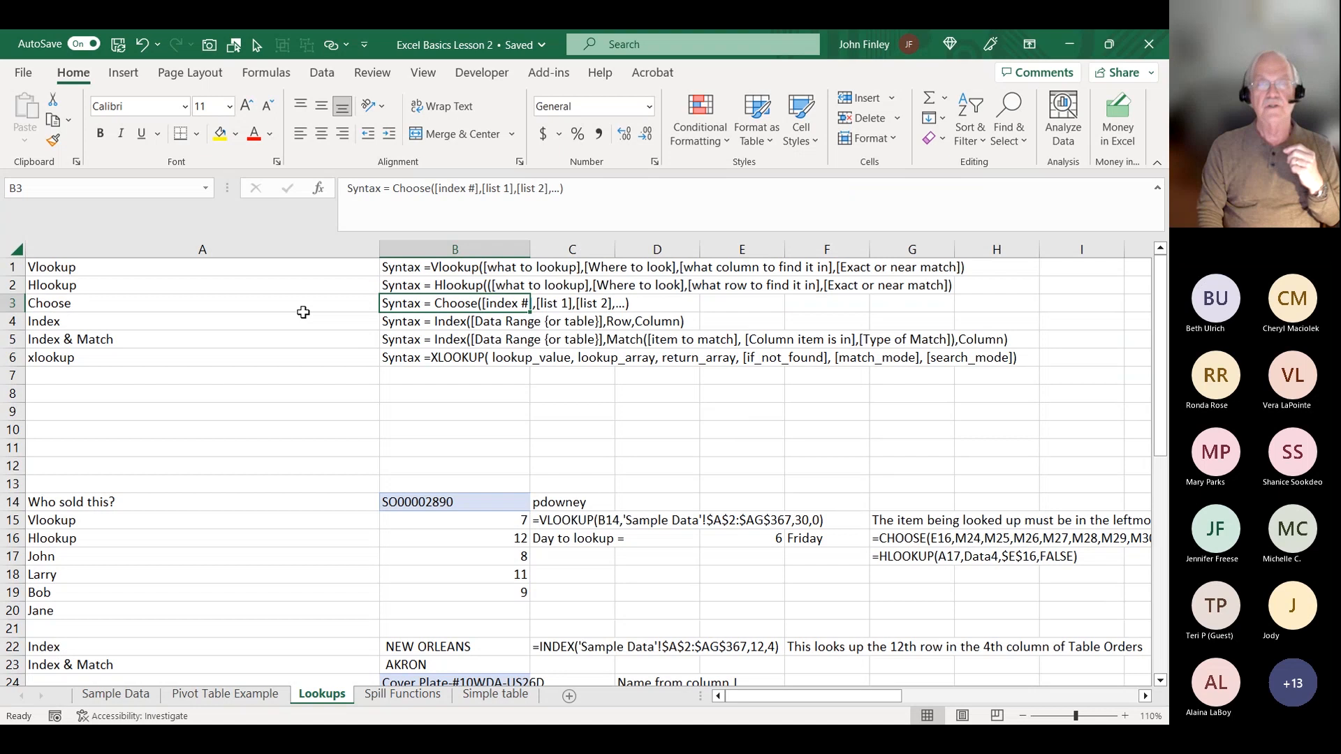
# Inspect the CHOOSE formula in F16 and the index number in E16 that it refers to.
pyautogui.press('Right')
pyautogui.press('Down')
pyautogui.press('Down')
pyautogui.press('Down')
pyautogui.press('Down')
pyautogui.press('Down')
pyautogui.press('Down')
pyautogui.press('Down')
pyautogui.press('Down')
pyautogui.press('Down')
pyautogui.press('Down')
pyautogui.press('Right')
pyautogui.press('Down')
pyautogui.press('Down')
pyautogui.press('Down')
pyautogui.press('Right')
pyautogui.press('Right')
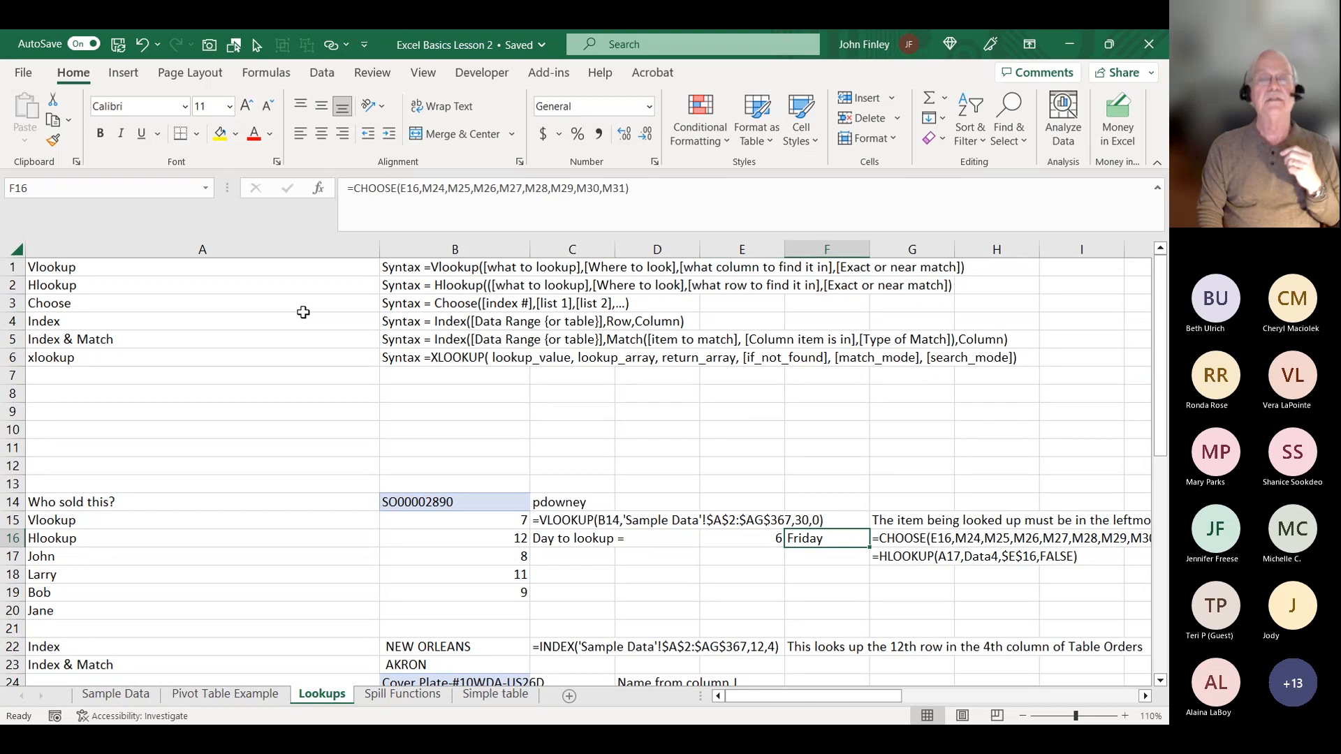
pyautogui.press('Left')
pyautogui.press('Right')
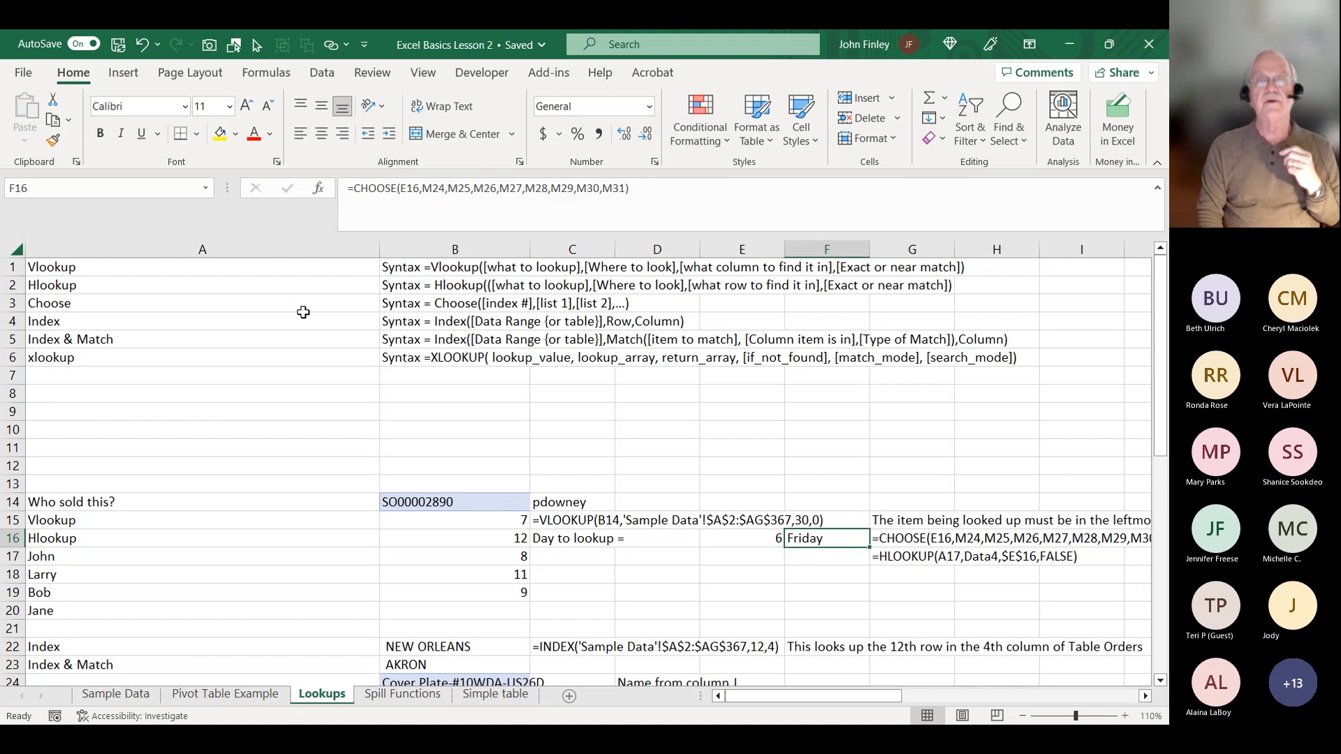
# Examine the Day column from M24 to M31, whose cells serve as the list items of the CHOOSE formula.
pyautogui.click(1145, 696)
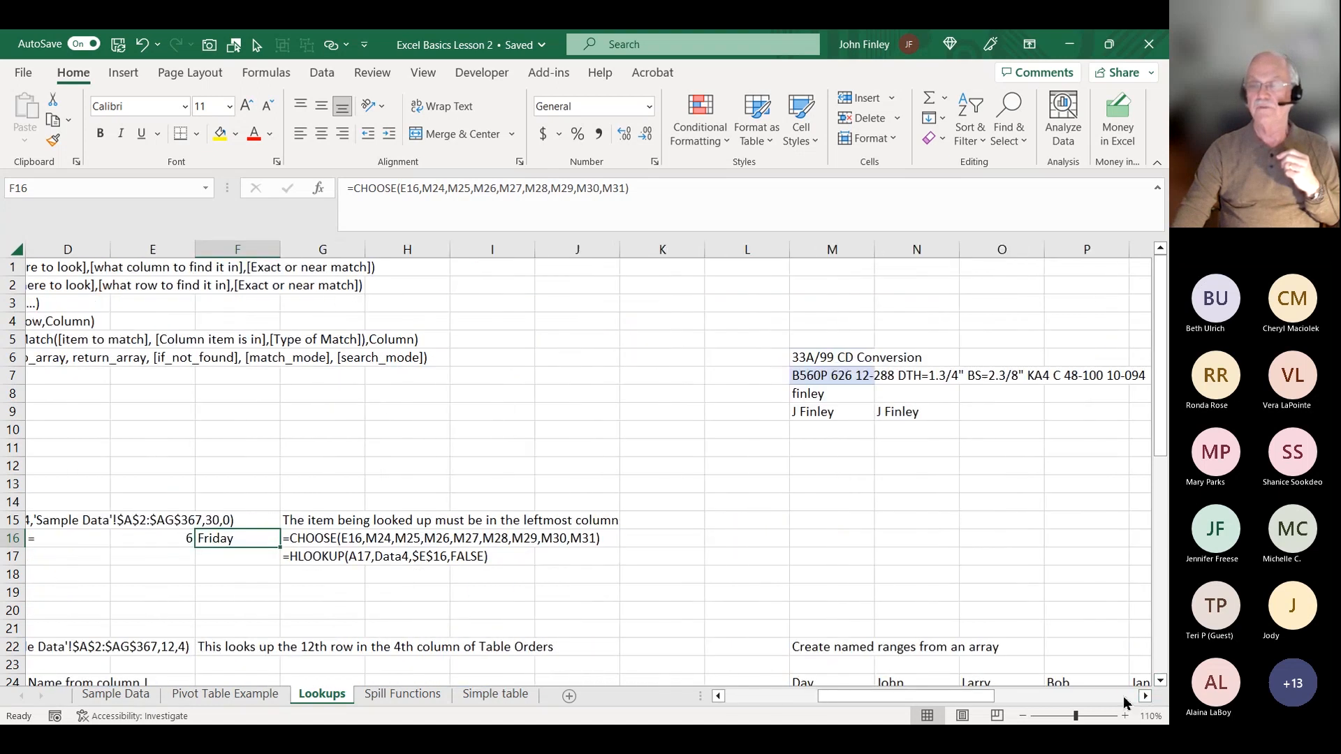
pyautogui.scroll(-4, 1114, 700)
pyautogui.moveTo(816, 484); pyautogui.dragTo(815, 592)
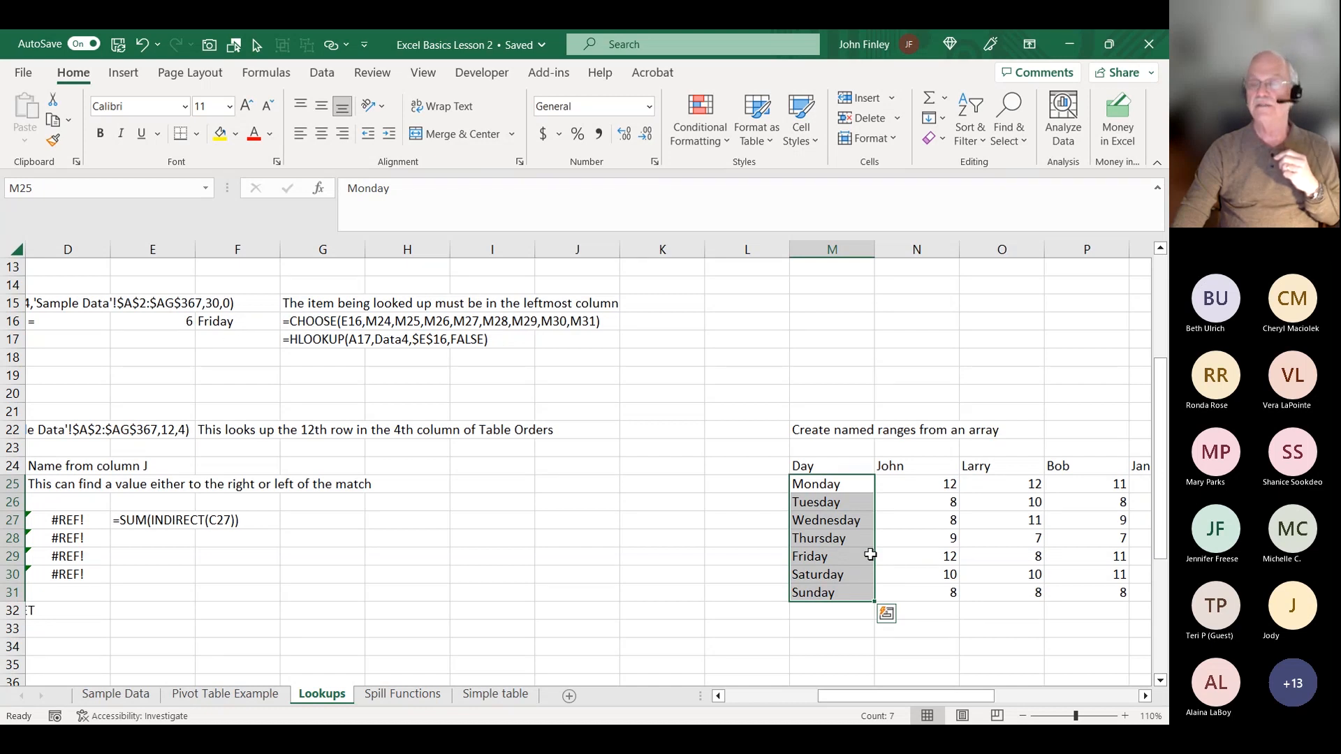
pyautogui.click(808, 556)
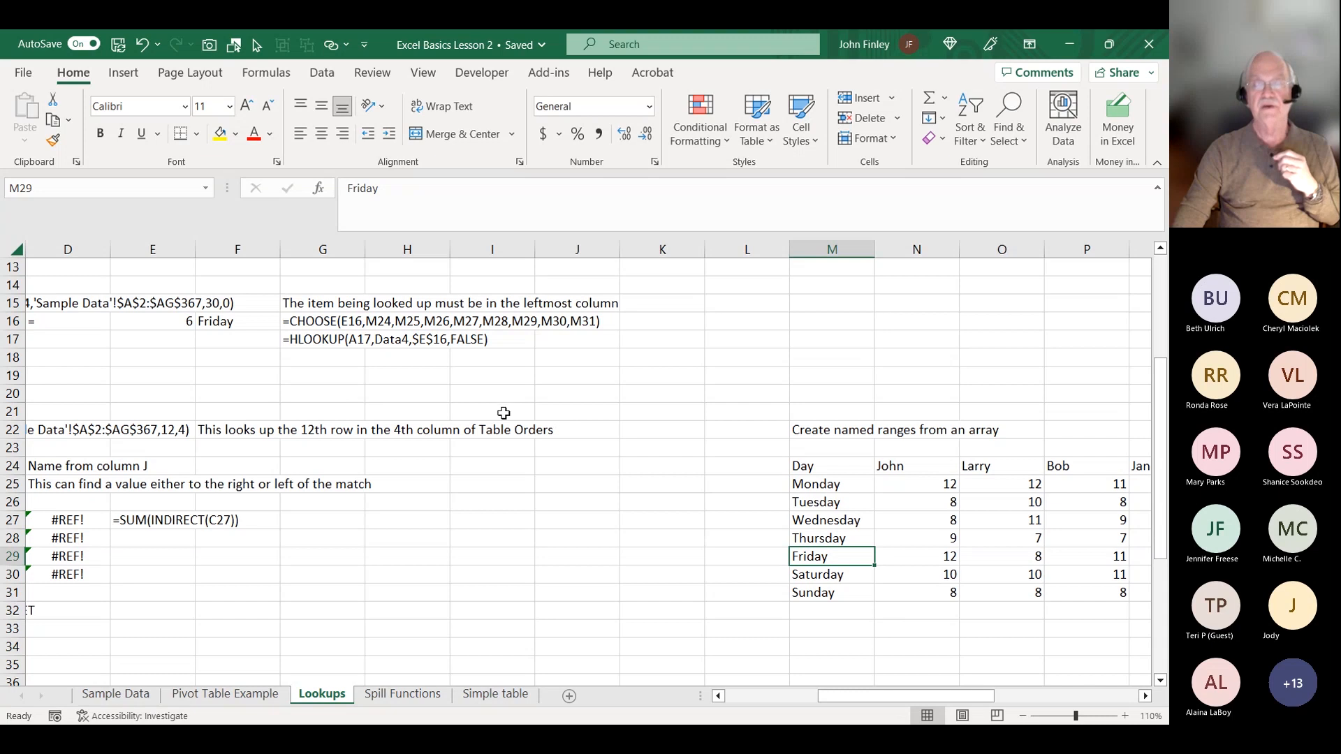
pyautogui.moveTo(805, 487); pyautogui.dragTo(805, 560)
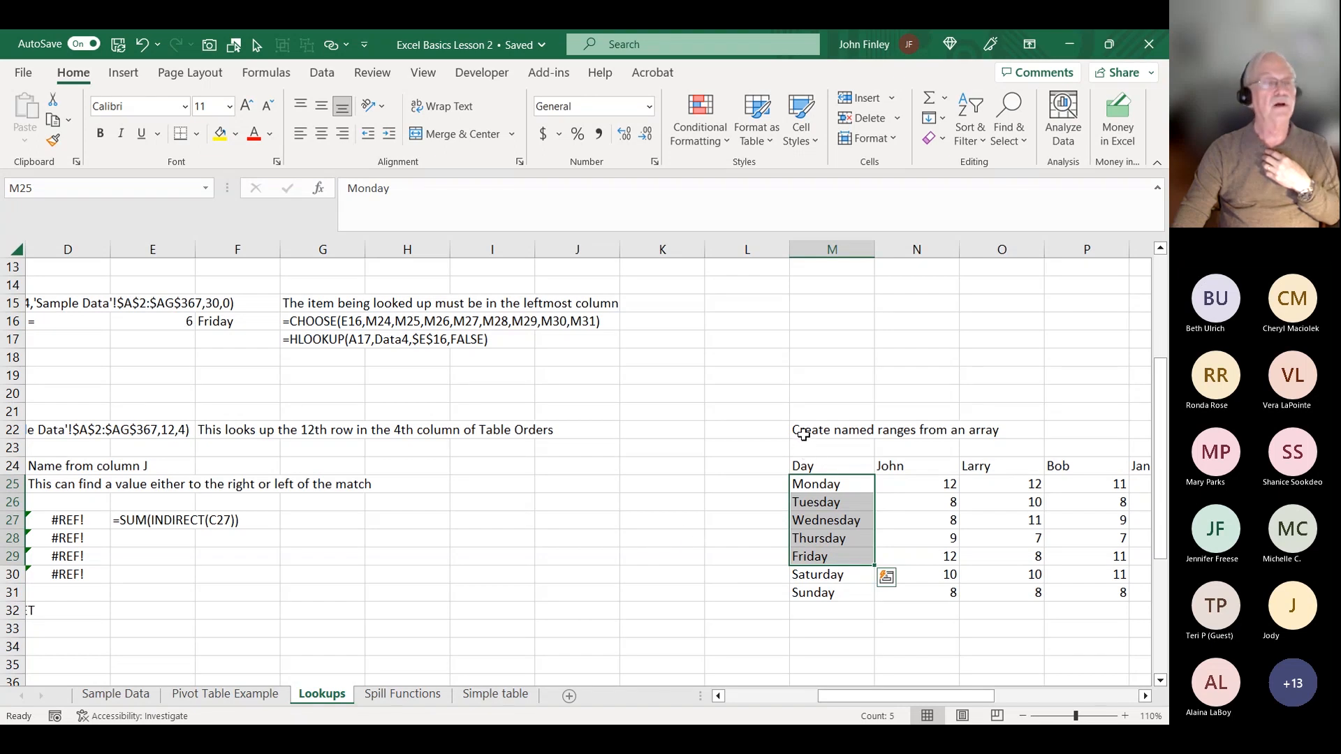
pyautogui.click(811, 474)
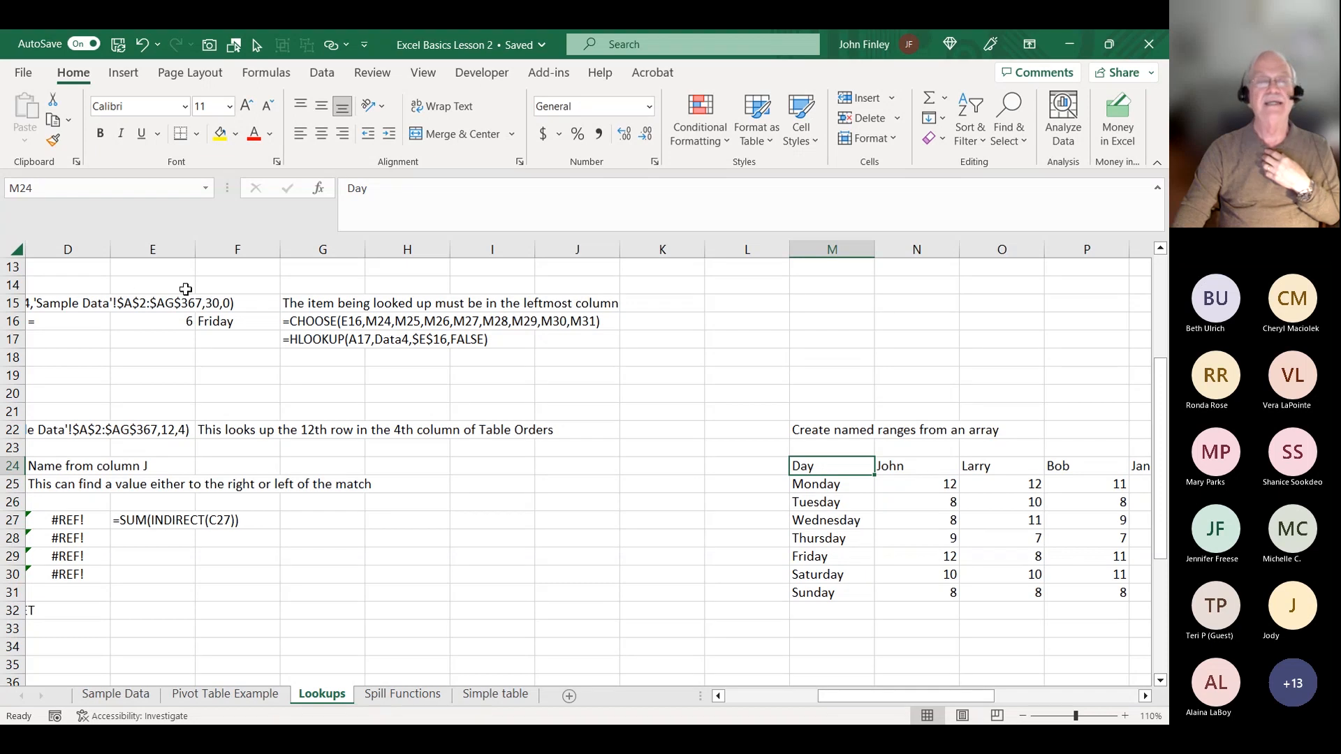
# Compare the cell references in the CHOOSE formula text in row 16 with the entries of the Day column.
pyautogui.click(375, 325)
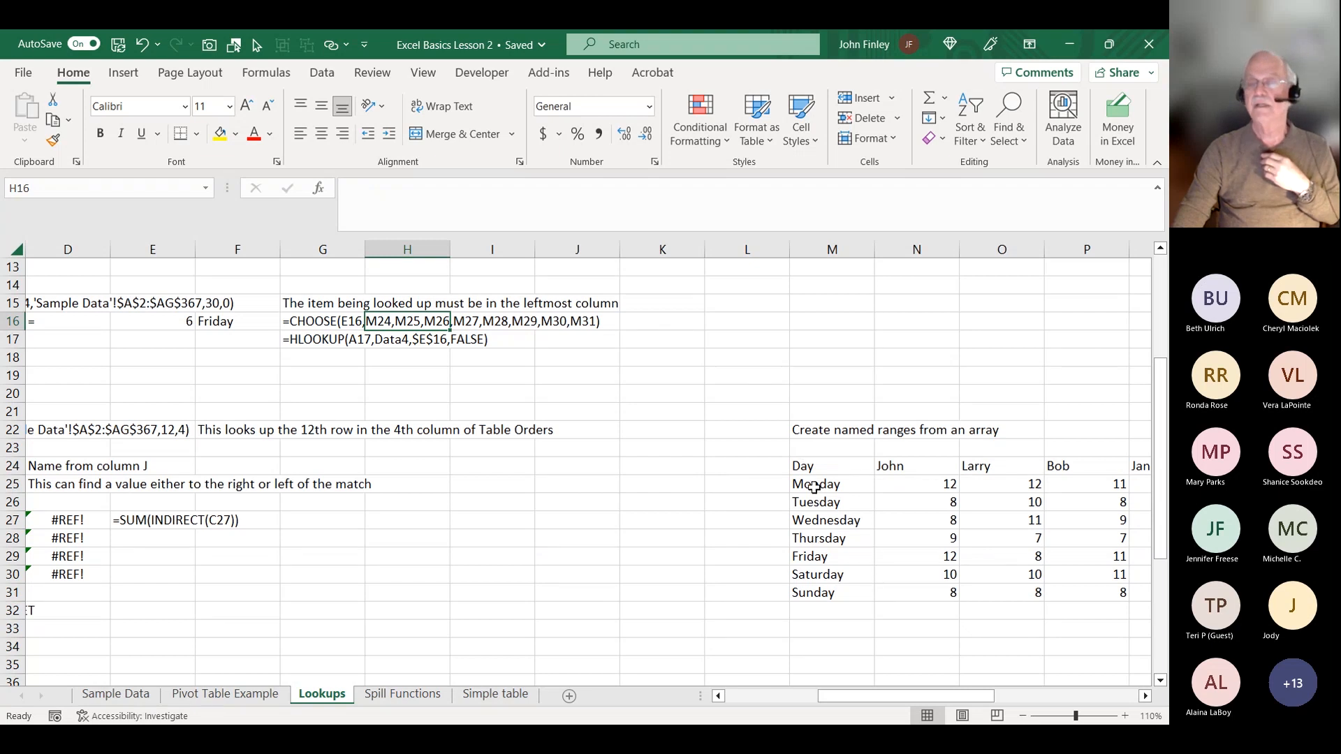
pyautogui.moveTo(805, 467); pyautogui.dragTo(1115, 491)
pyautogui.click(844, 520)
pyautogui.click(334, 402)
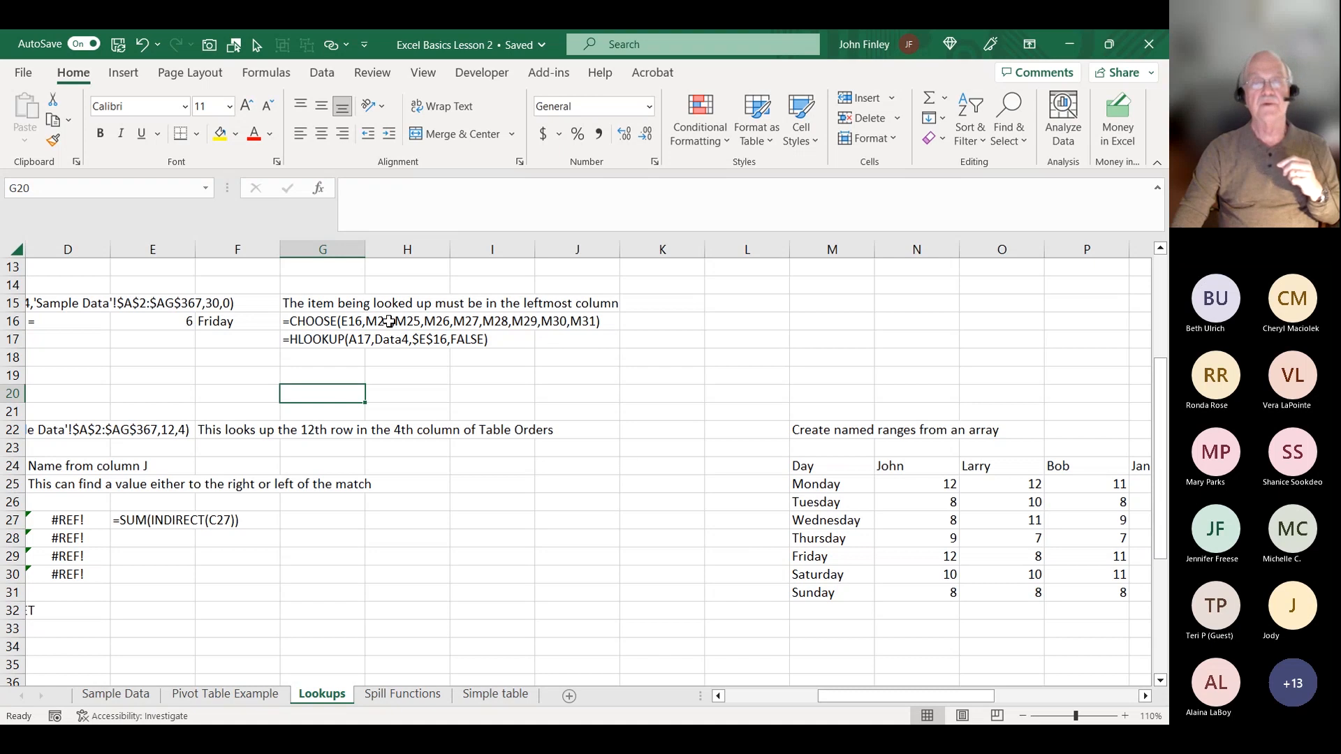
pyautogui.click(825, 576)
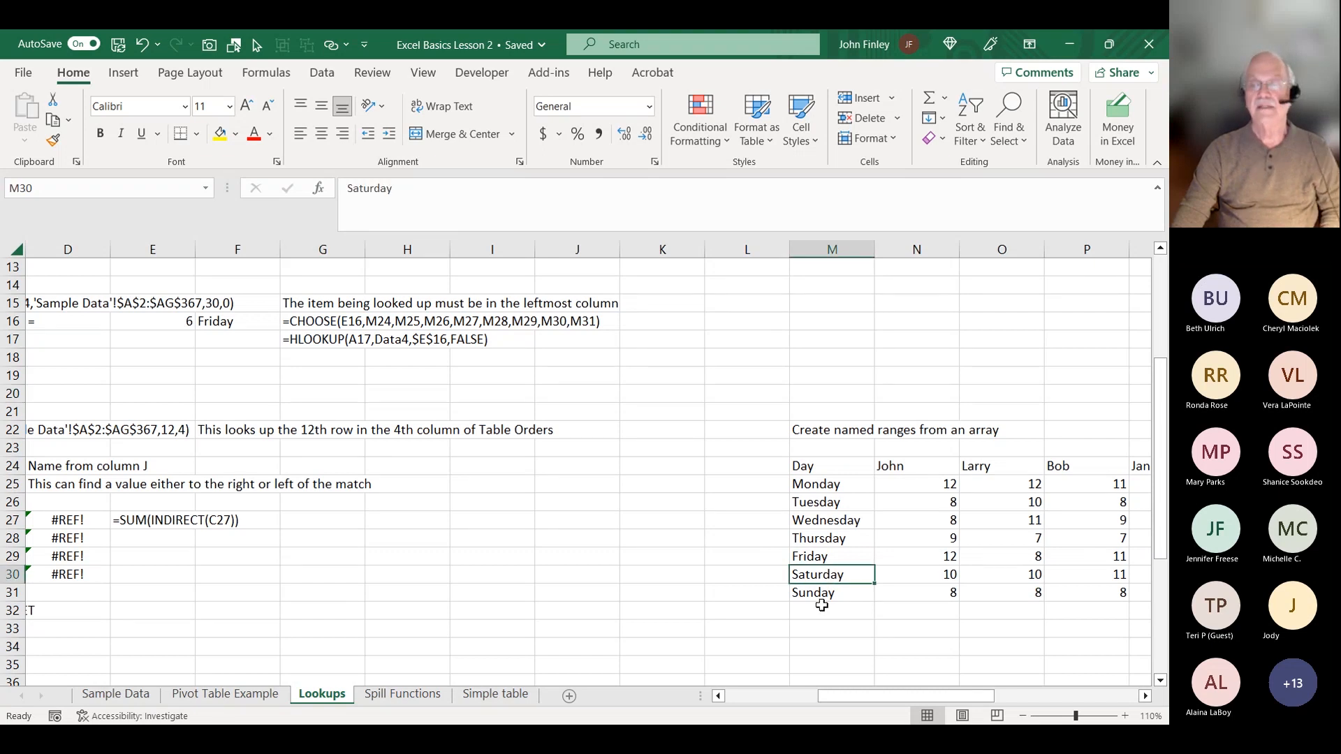
pyautogui.click(820, 593)
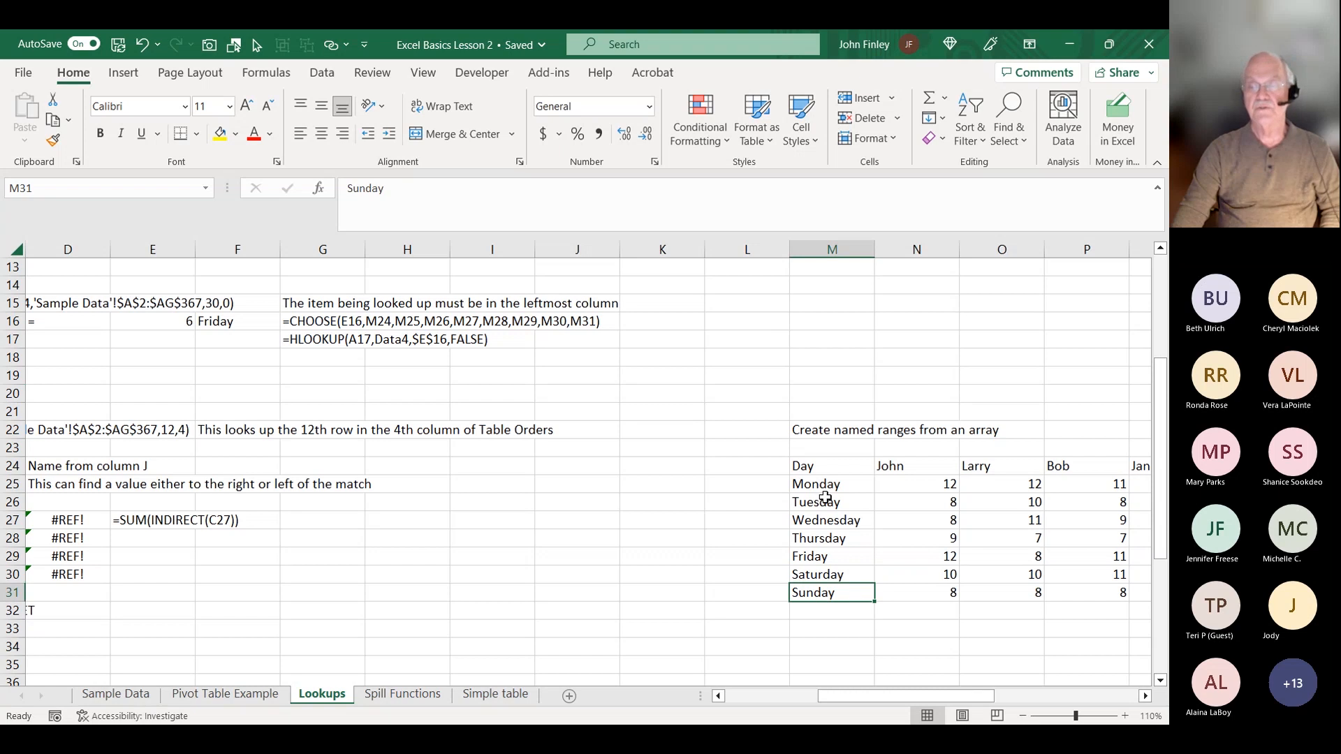
# Review the Index entry in the function syntax list at the start of the Lookups sheet.
pyautogui.click(225, 396)
pyautogui.press('Home')
pyautogui.press('Up')
pyautogui.press('Up')
pyautogui.press('Up')
pyautogui.press('Up')
pyautogui.press('Up')
pyautogui.press('Up')
pyautogui.press('Up')
pyautogui.press('Up')
pyautogui.press('Up')
pyautogui.press('Up')
pyautogui.press('Up')
pyautogui.press('Up')
pyautogui.press('Up')
pyautogui.press('Up')
pyautogui.press('Up')
pyautogui.press('Up')
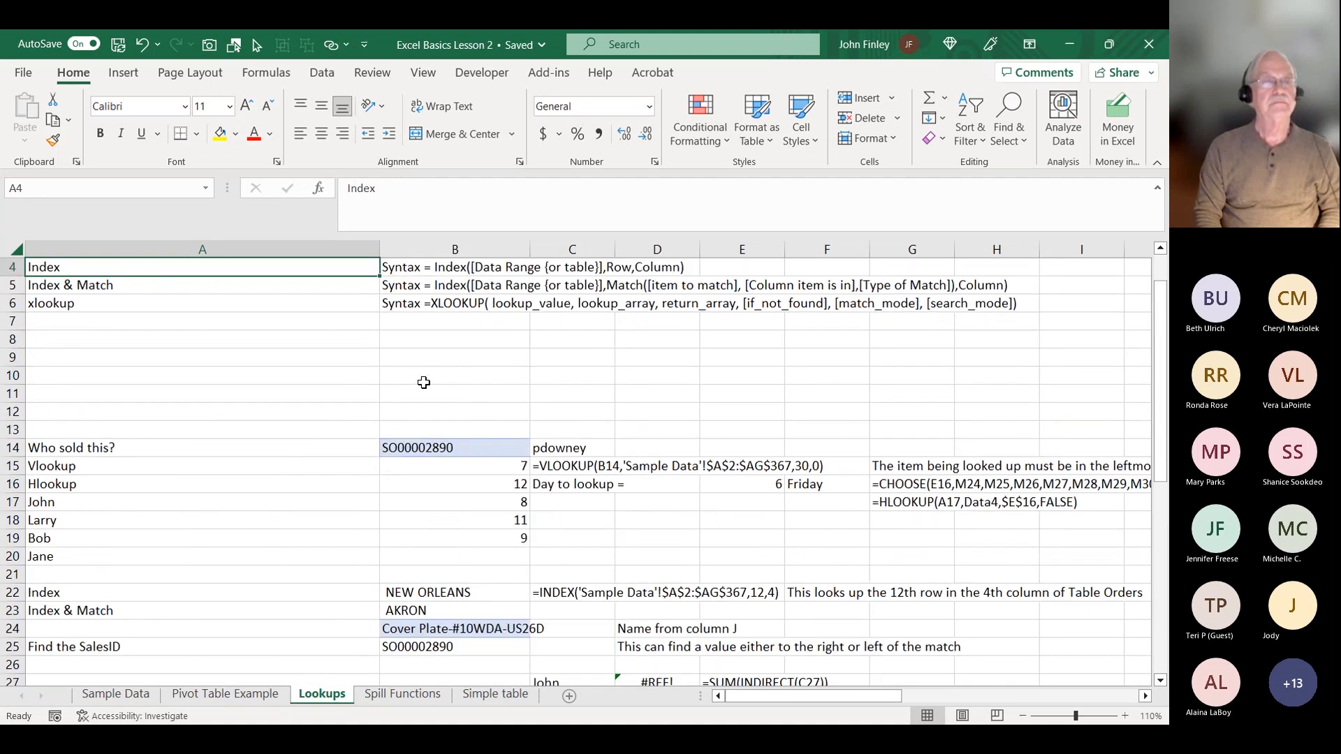
pyautogui.press('Up')
pyautogui.press('Up')
# Enter the formula =INDEX(Orders,12,4) in C22, beside the Index example.
pyautogui.press('Down')
pyautogui.press('Down')
pyautogui.press('Down')
pyautogui.press('Down')
pyautogui.press('Down')
pyautogui.press('Down')
pyautogui.press('Down')
pyautogui.press('Down')
pyautogui.press('Down')
pyautogui.press('Down')
pyautogui.press('Down')
pyautogui.press('Down')
pyautogui.press('Down')
pyautogui.press('Down')
pyautogui.press('Down')
pyautogui.press('Down')
pyautogui.press('Down')
pyautogui.press('Down')
pyautogui.press('Down')
pyautogui.press('Down')
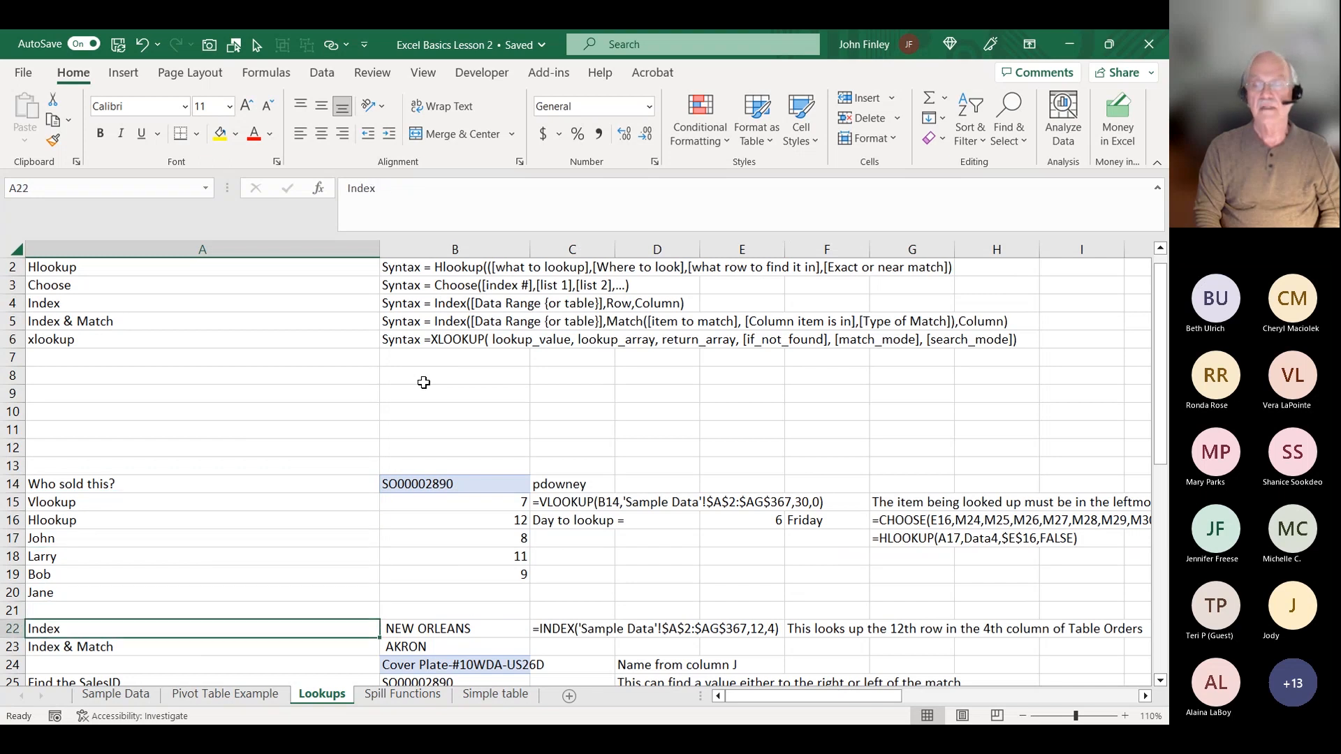
pyautogui.press('Right')
pyautogui.press('Right')
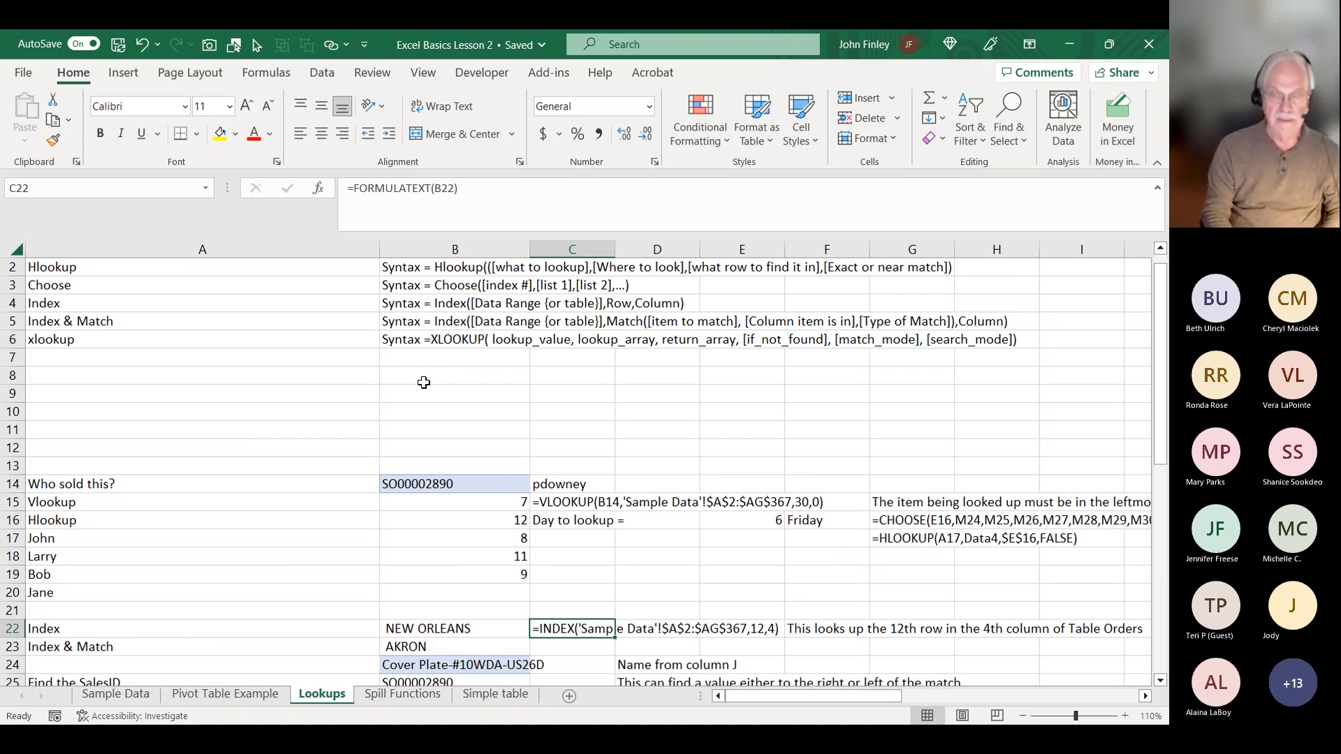
pyautogui.write('=index(')
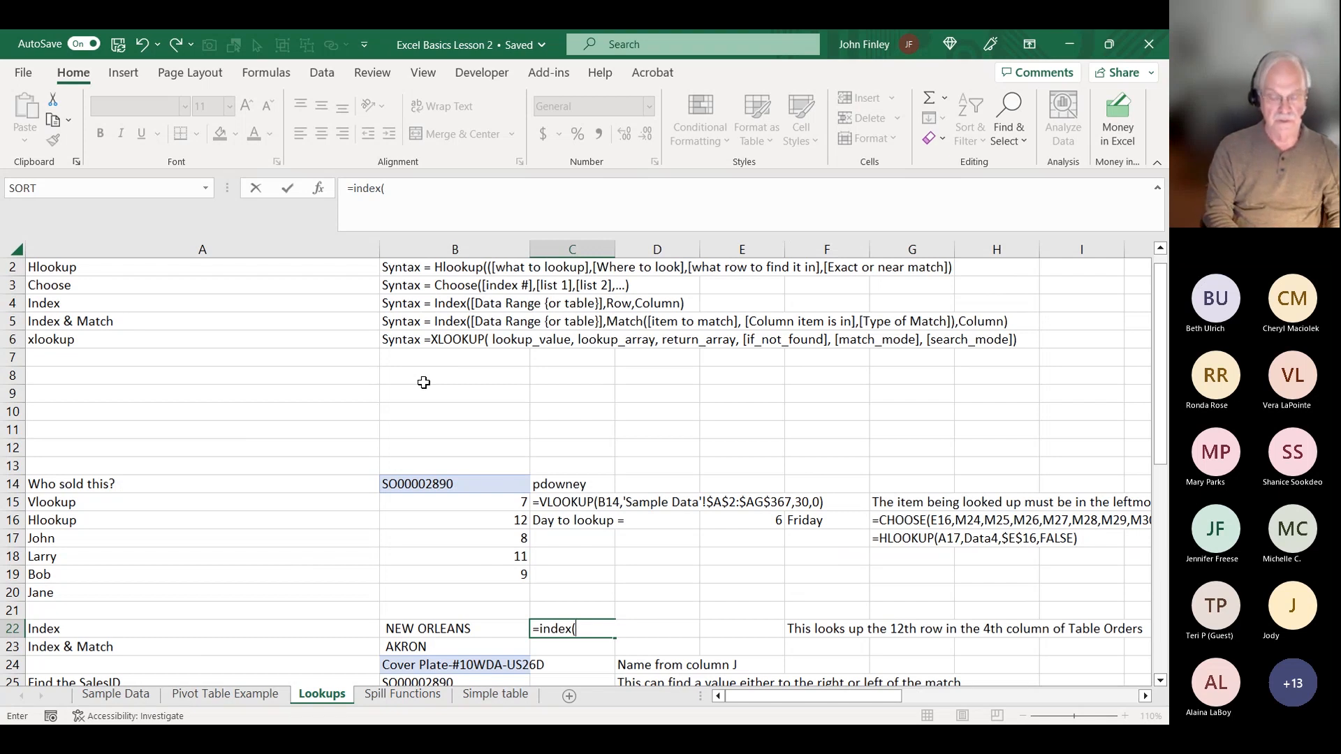
pyautogui.write('orders')
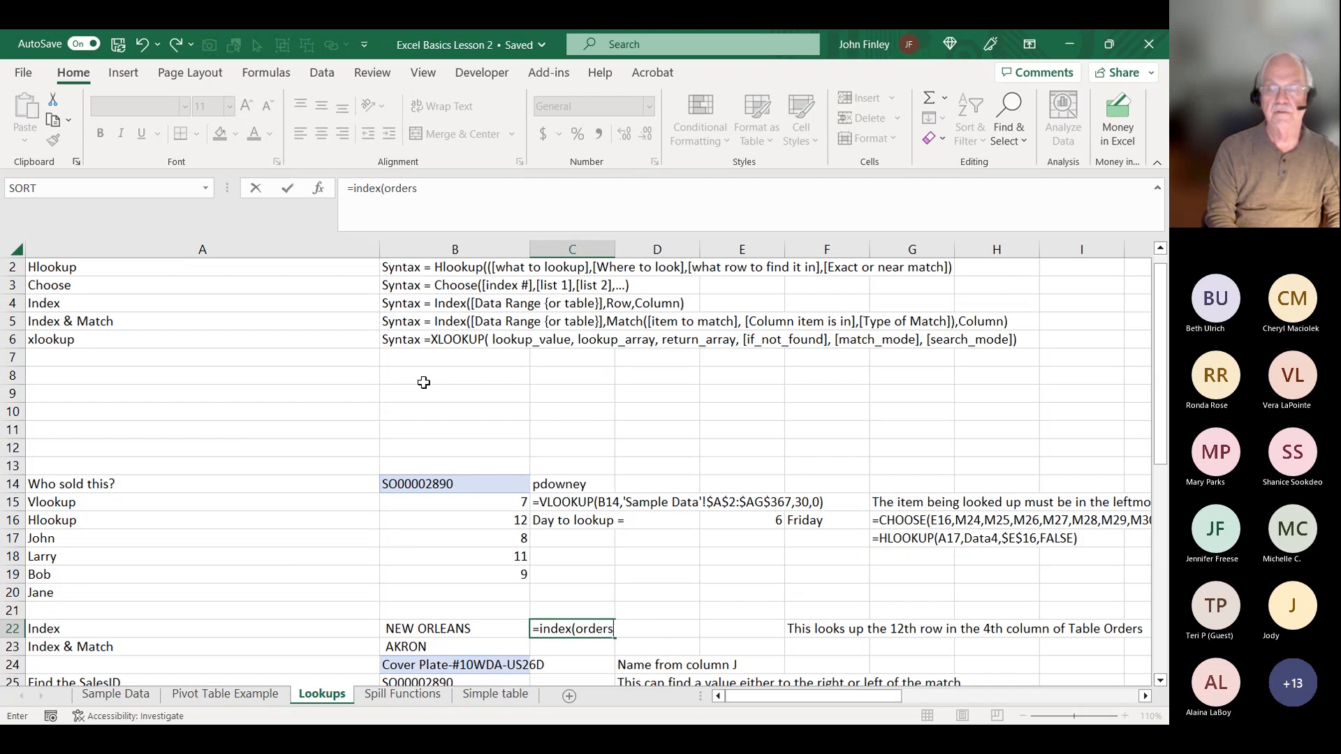
pyautogui.write('.12')
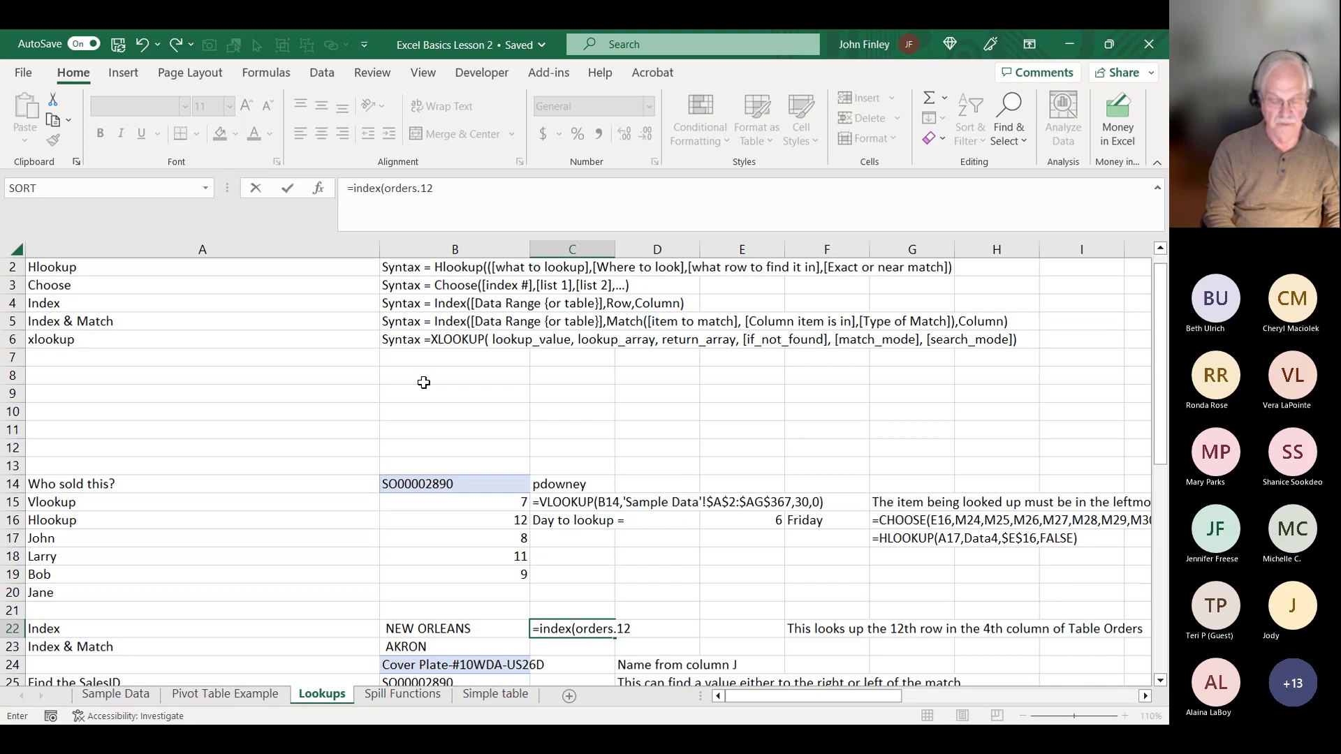
pyautogui.write(',4th')
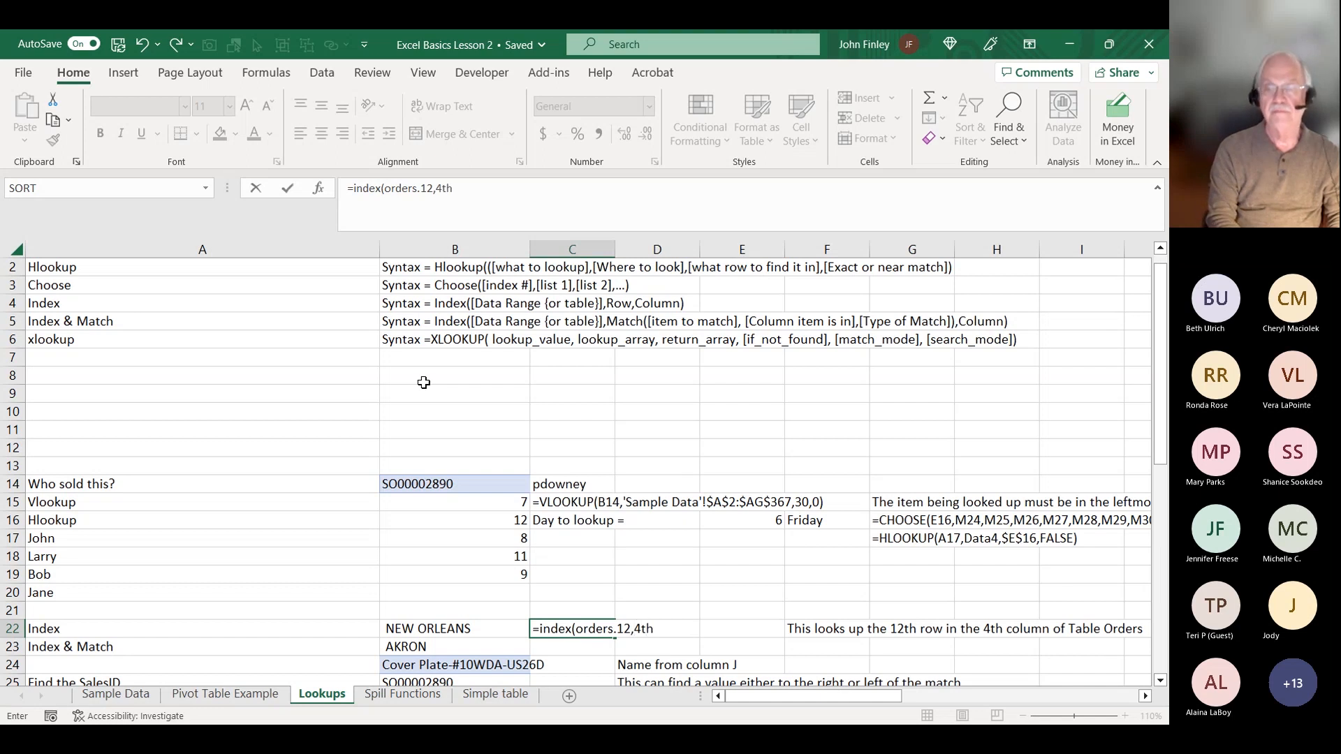
pyautogui.press('BackSpace')
pyautogui.press('BackSpace')
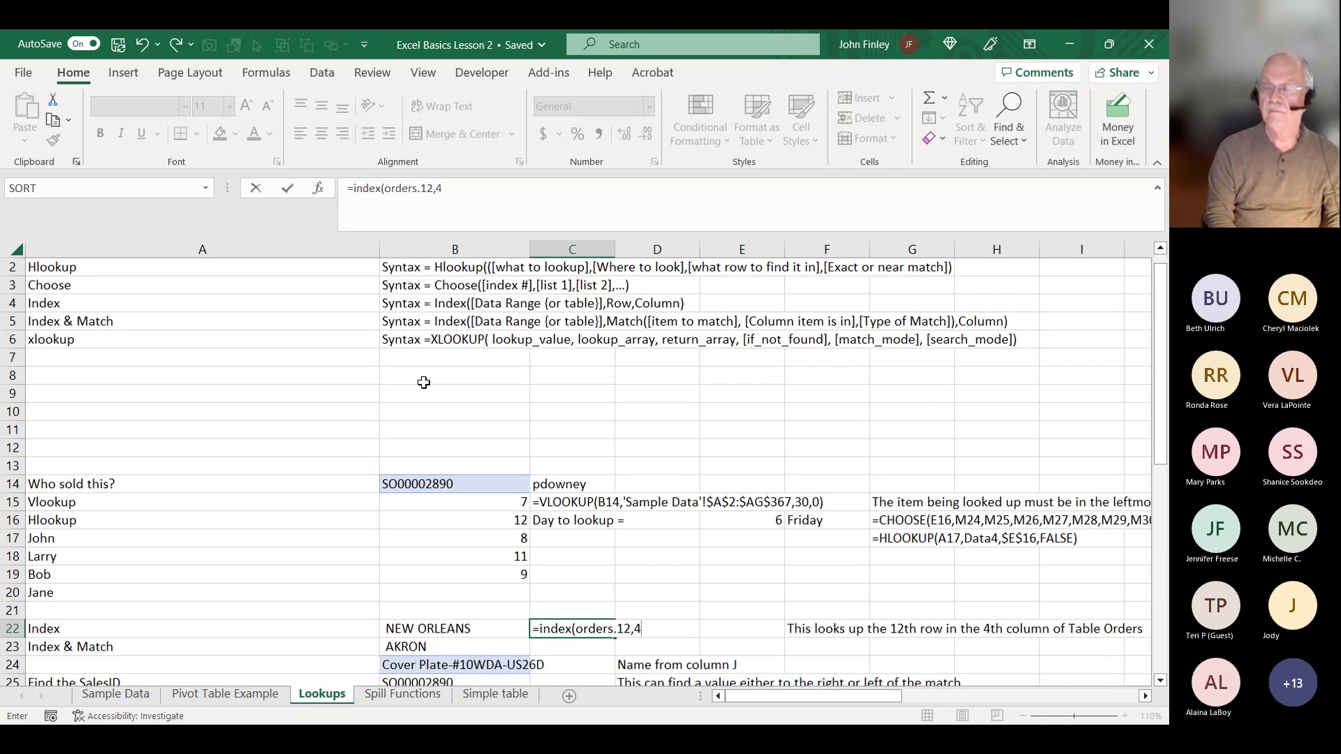
pyautogui.press('BackSpace')
pyautogui.press('BackSpace')
pyautogui.press('BackSpace')
pyautogui.press('BackSpace')
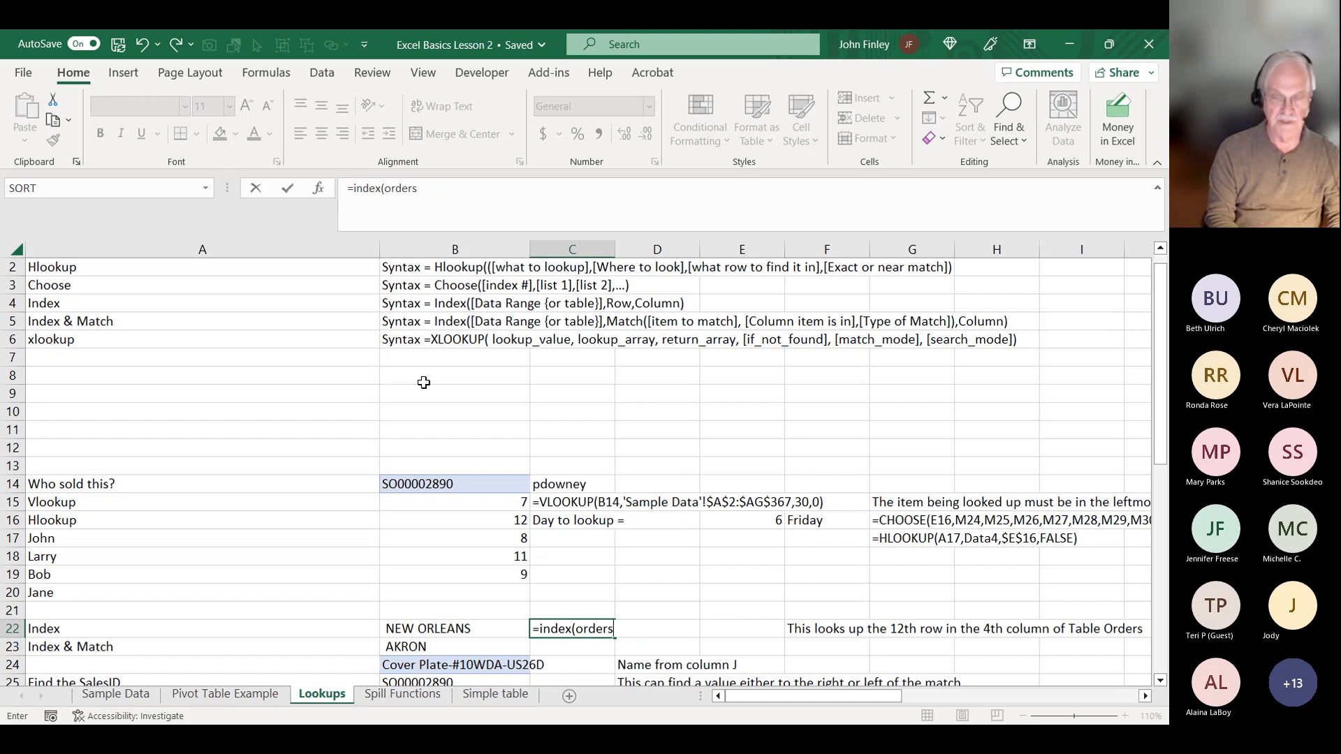
pyautogui.write('12,4')
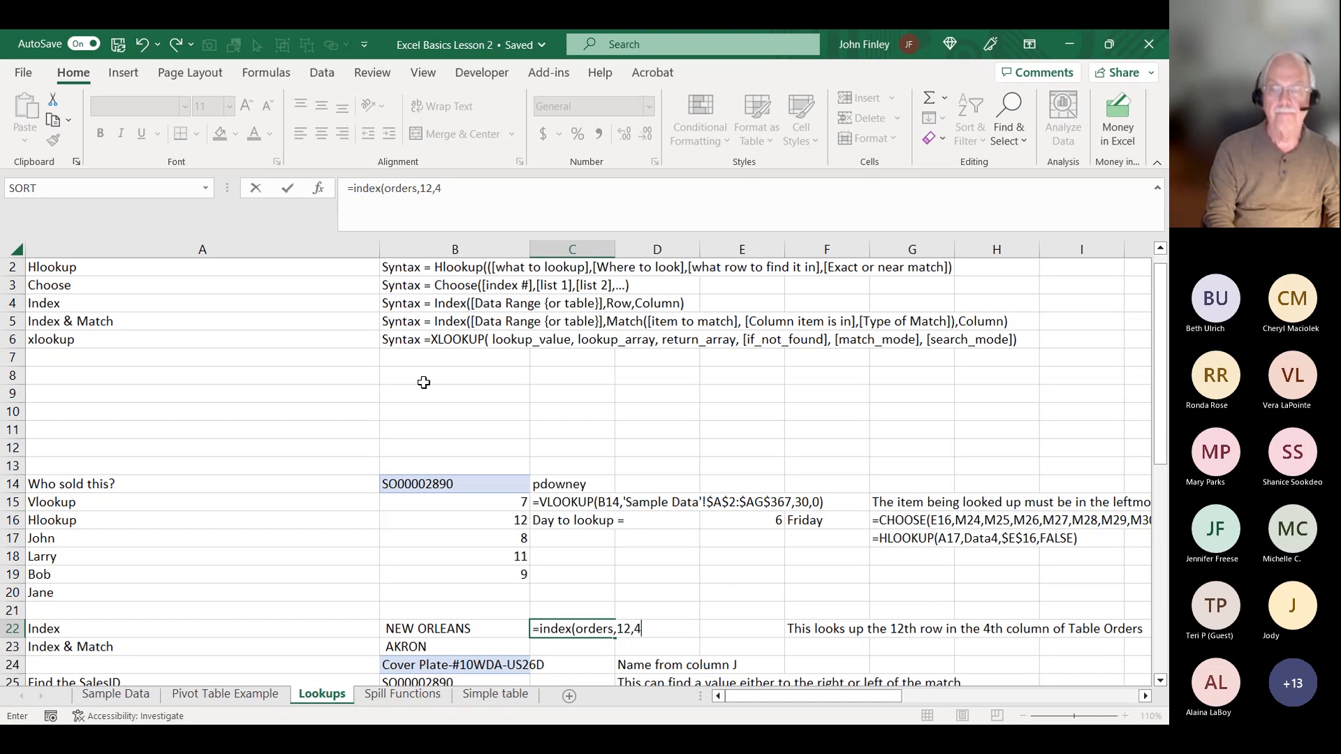
pyautogui.write(')')
pyautogui.press('Return')
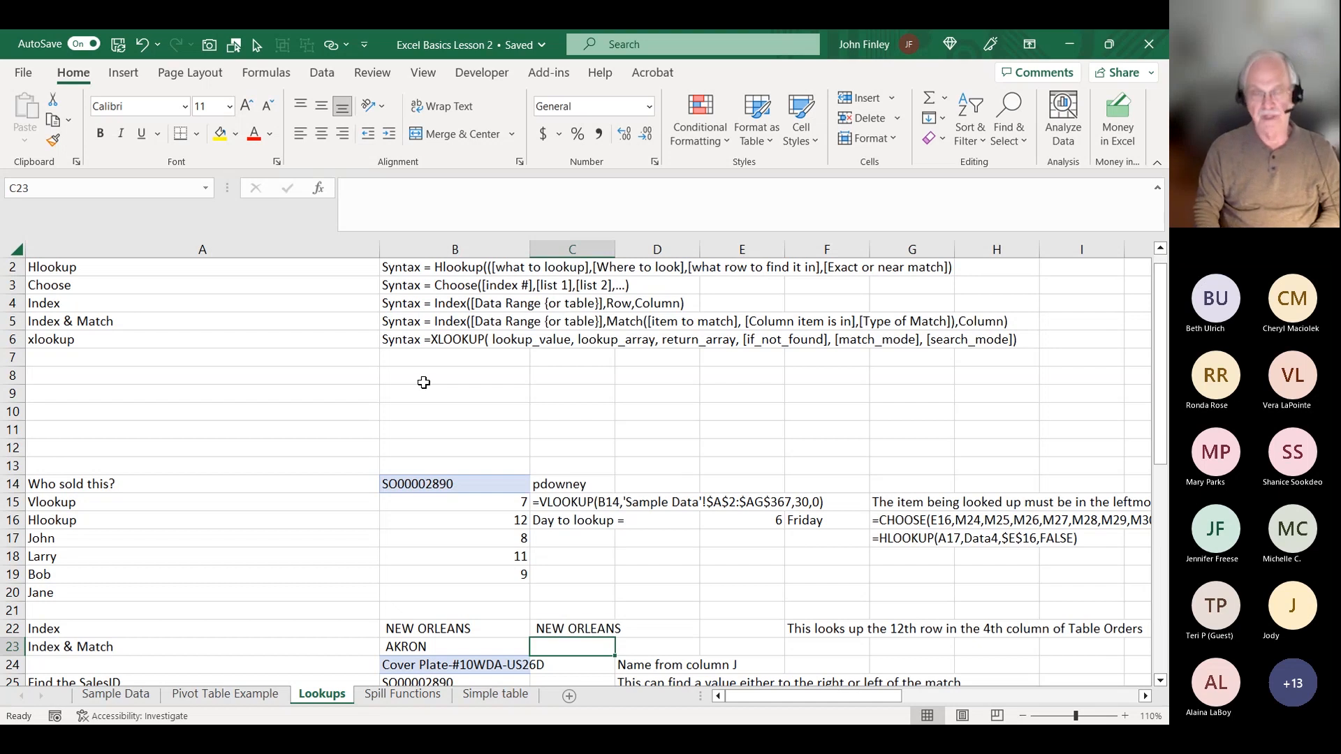
# Compare the INDEX formula in B22 with the one in C22 that uses the Orders name.
pyautogui.press('Up')
pyautogui.press('Left')
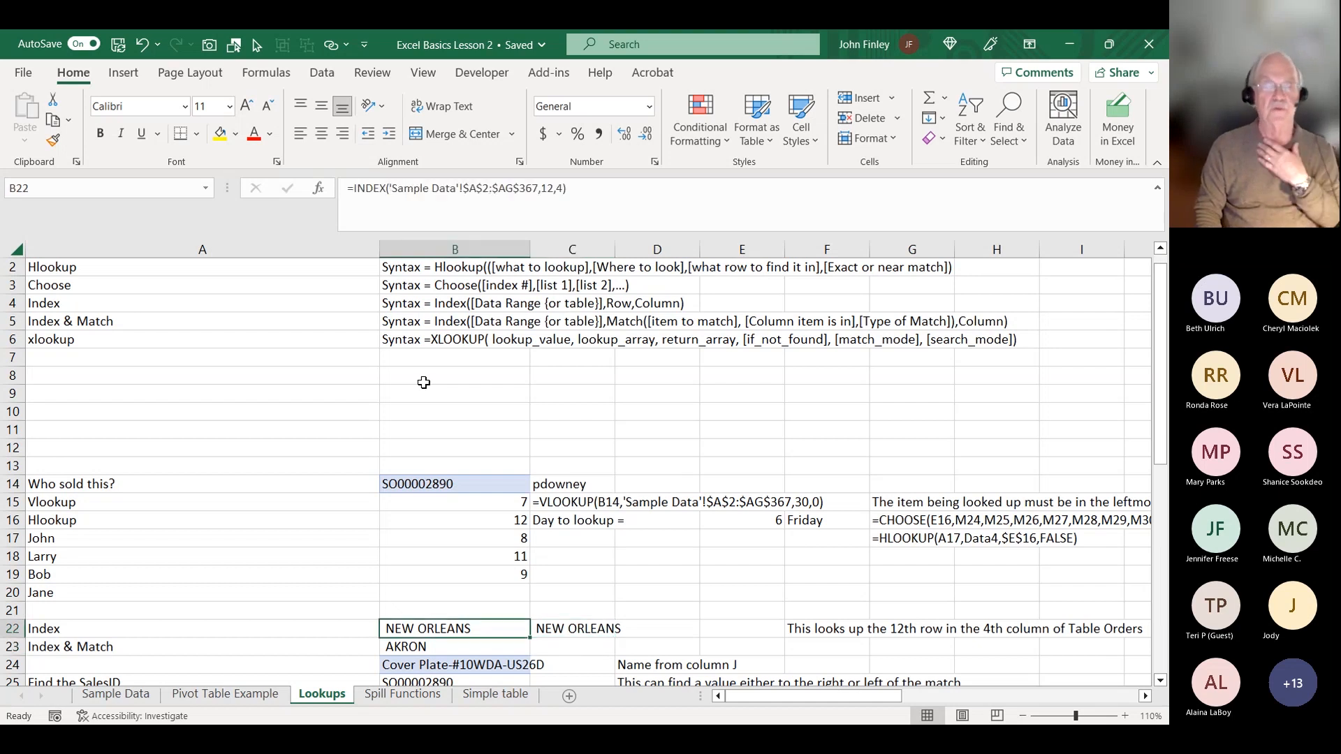
pyautogui.press('Right')
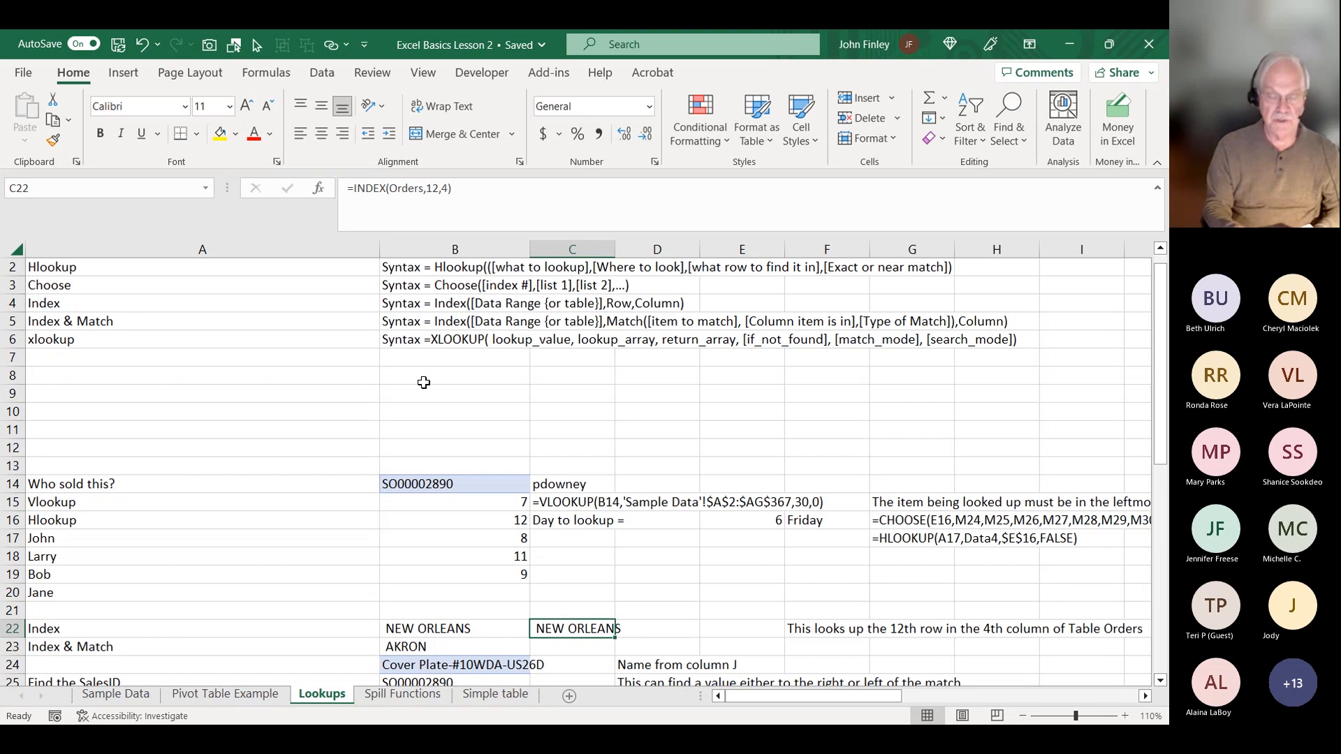
# Replace the formula in C22 with =FORMULATEXT(B22).
pyautogui.write('=')
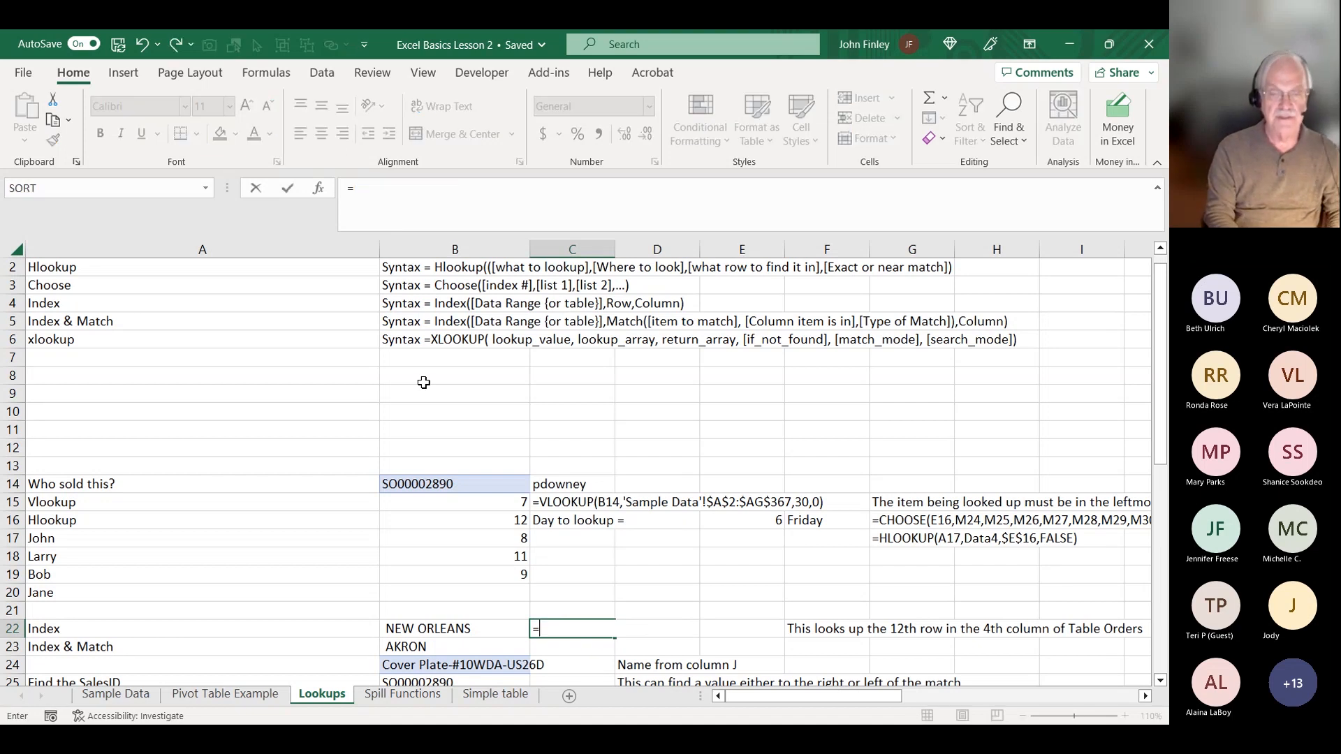
pyautogui.write('formulatext')
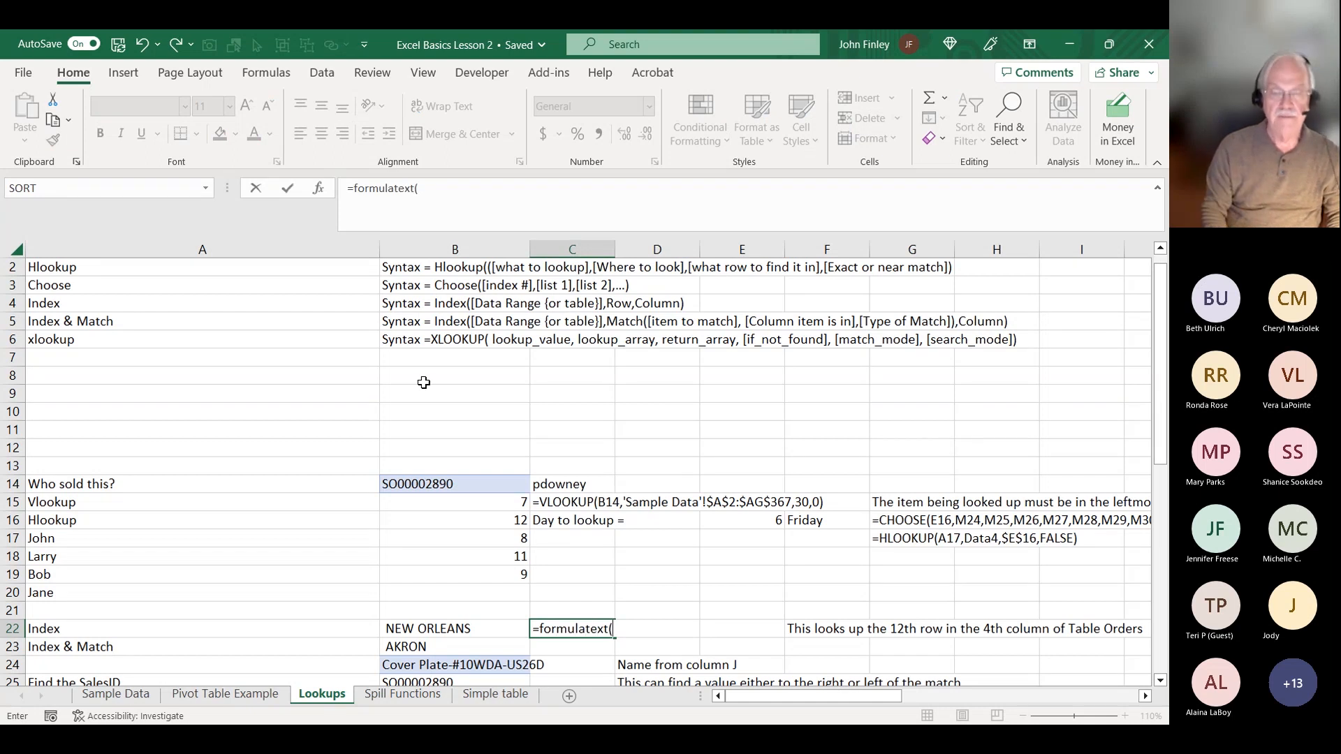
pyautogui.write('(')
pyautogui.press('Left')
pyautogui.write(')')
pyautogui.press('Return')
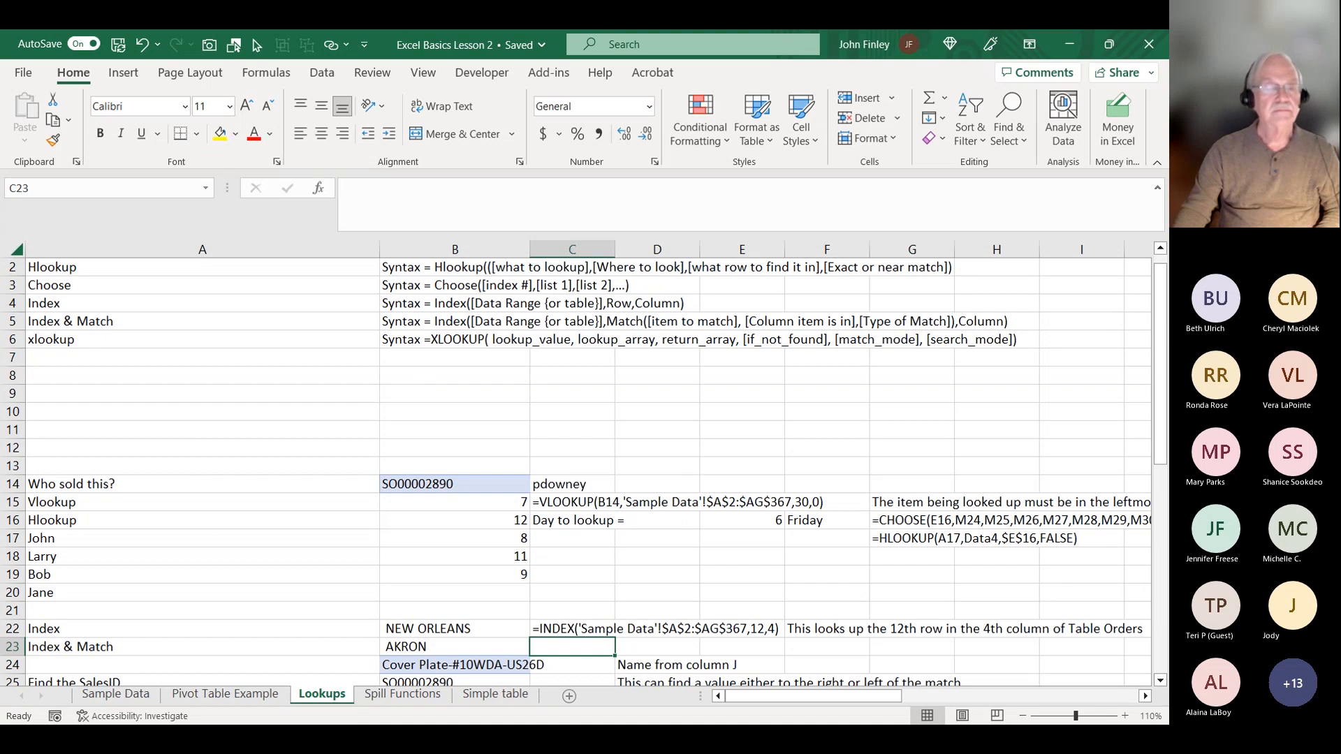
# Check the Sample Data sheet, then review the function syntax and the lookup examples on the Lookups sheet.
pyautogui.click(99, 695)
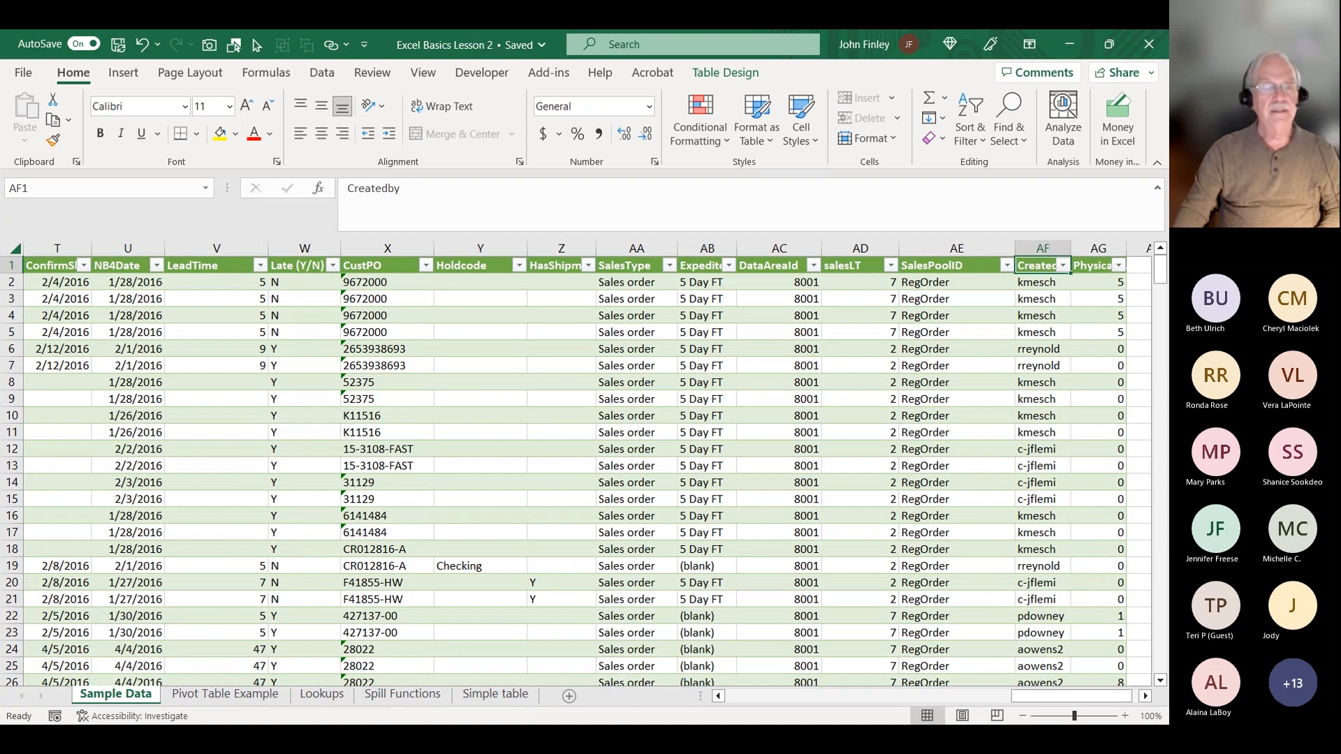
pyautogui.click(321, 694)
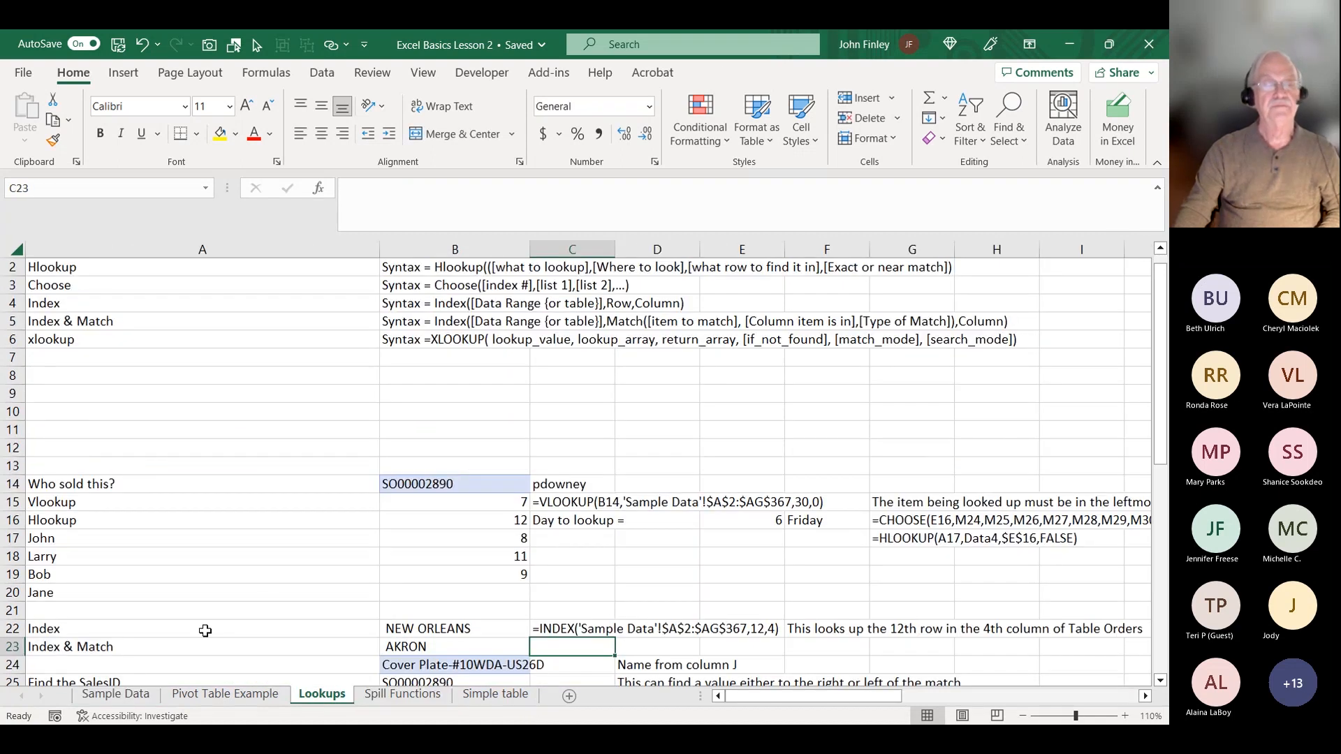
pyautogui.click(266, 596)
pyautogui.scroll(1, 324, 666)
pyautogui.scroll(2, 324, 665)
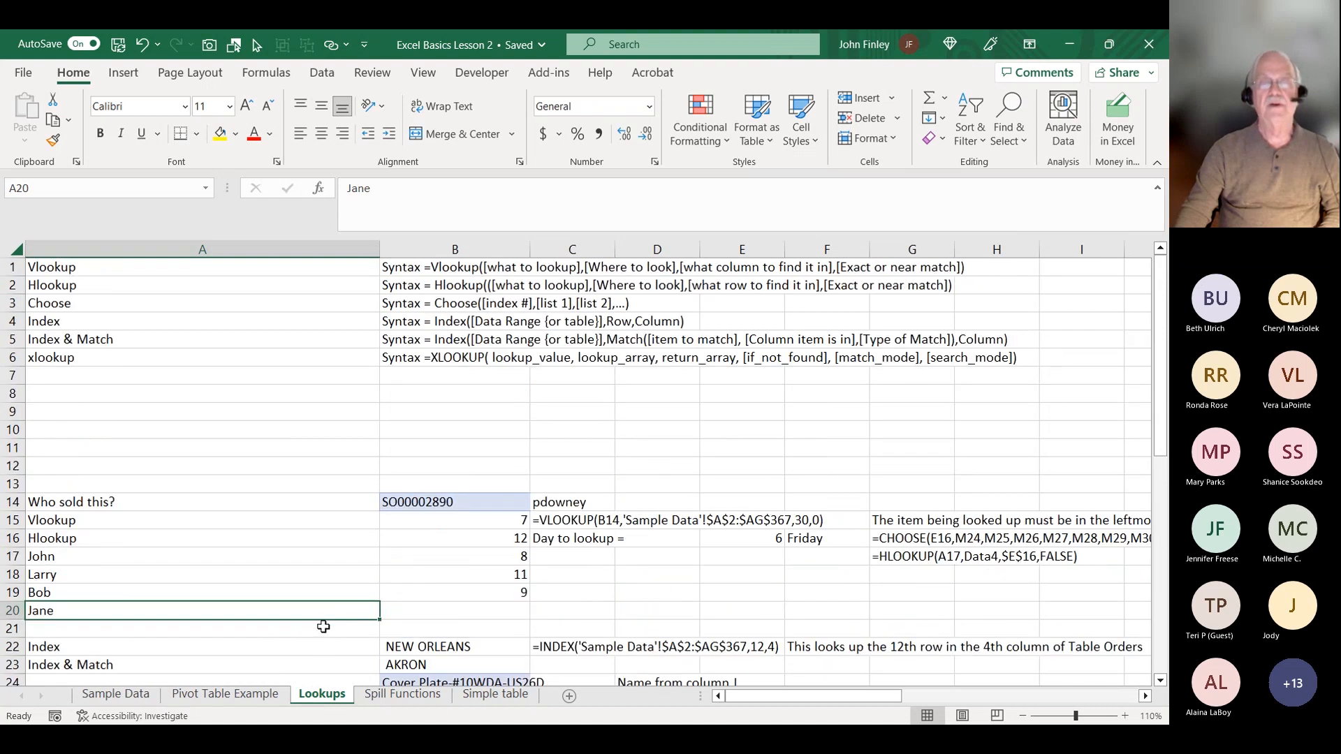
pyautogui.scroll(-4, 324, 639)
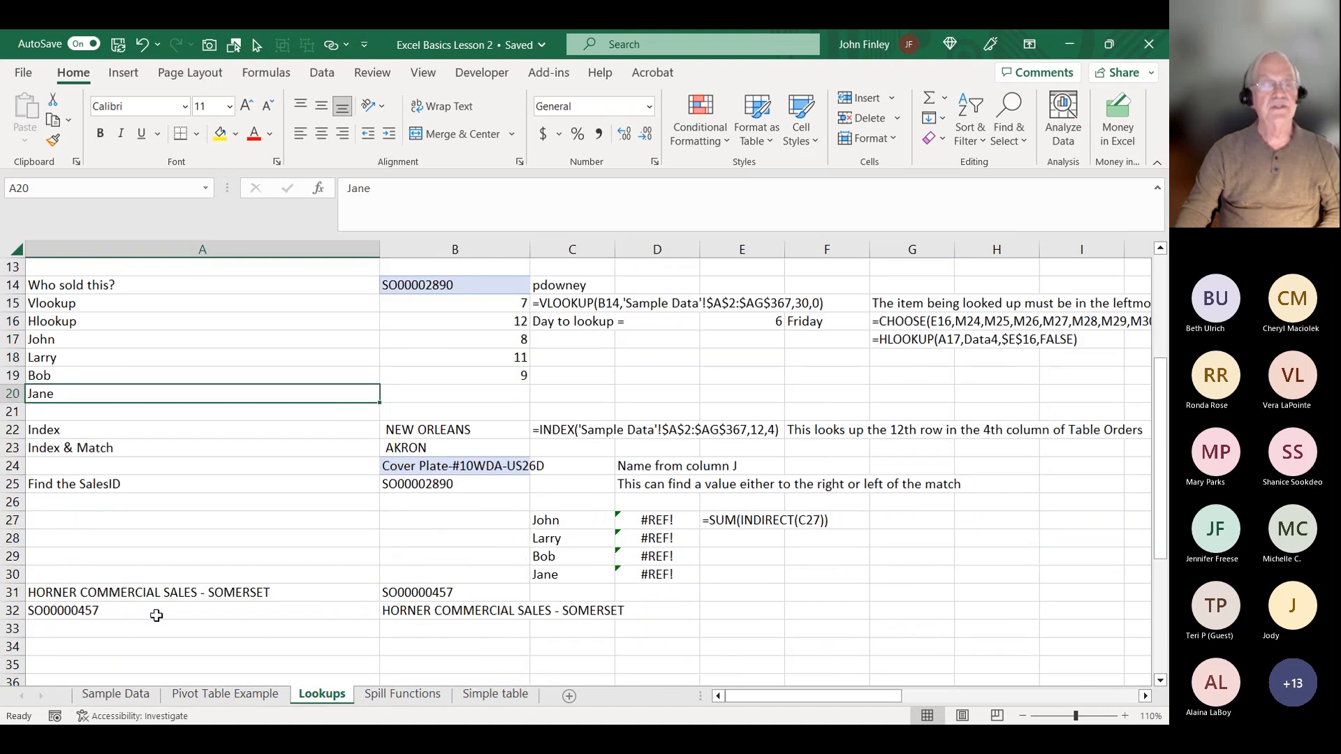
# Check the XLOOKUP formula in B31, the Sample Data columns it searches, and the xlookup syntax on the Lookups sheet.
pyautogui.click(419, 592)
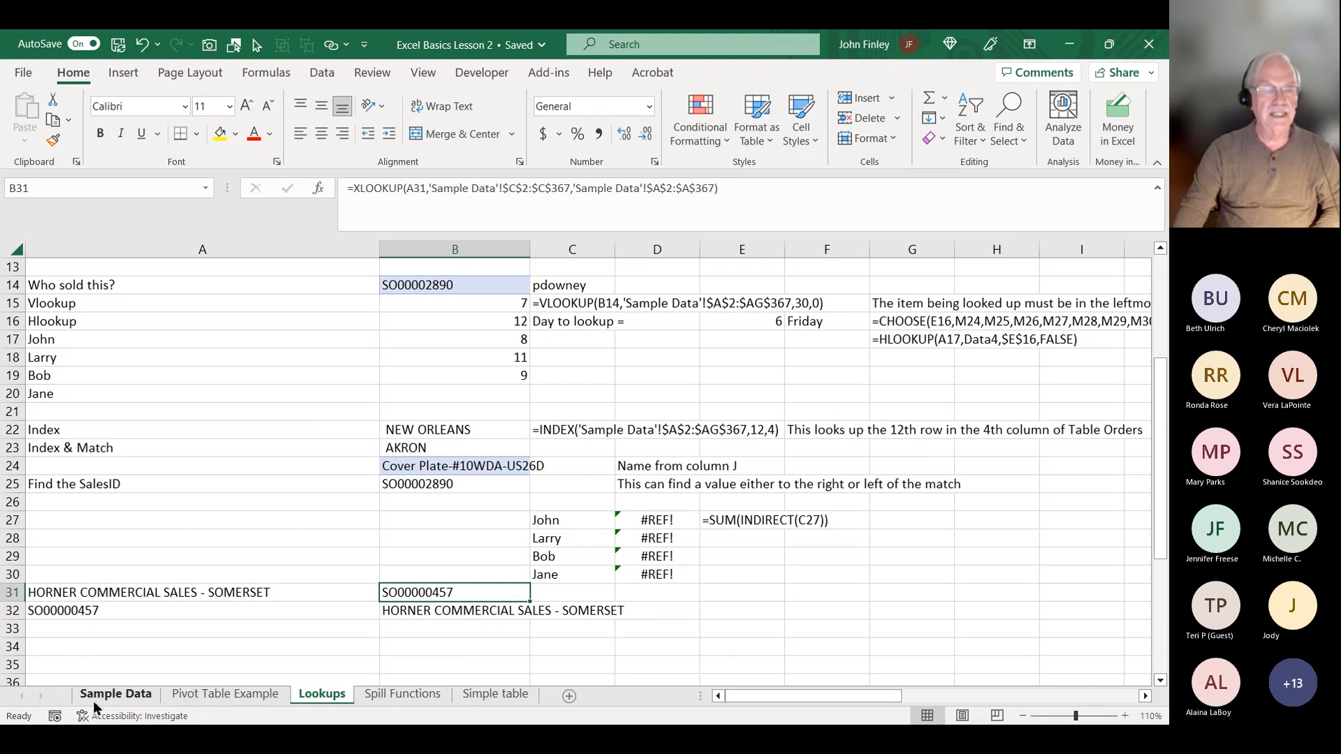
pyautogui.click(112, 694)
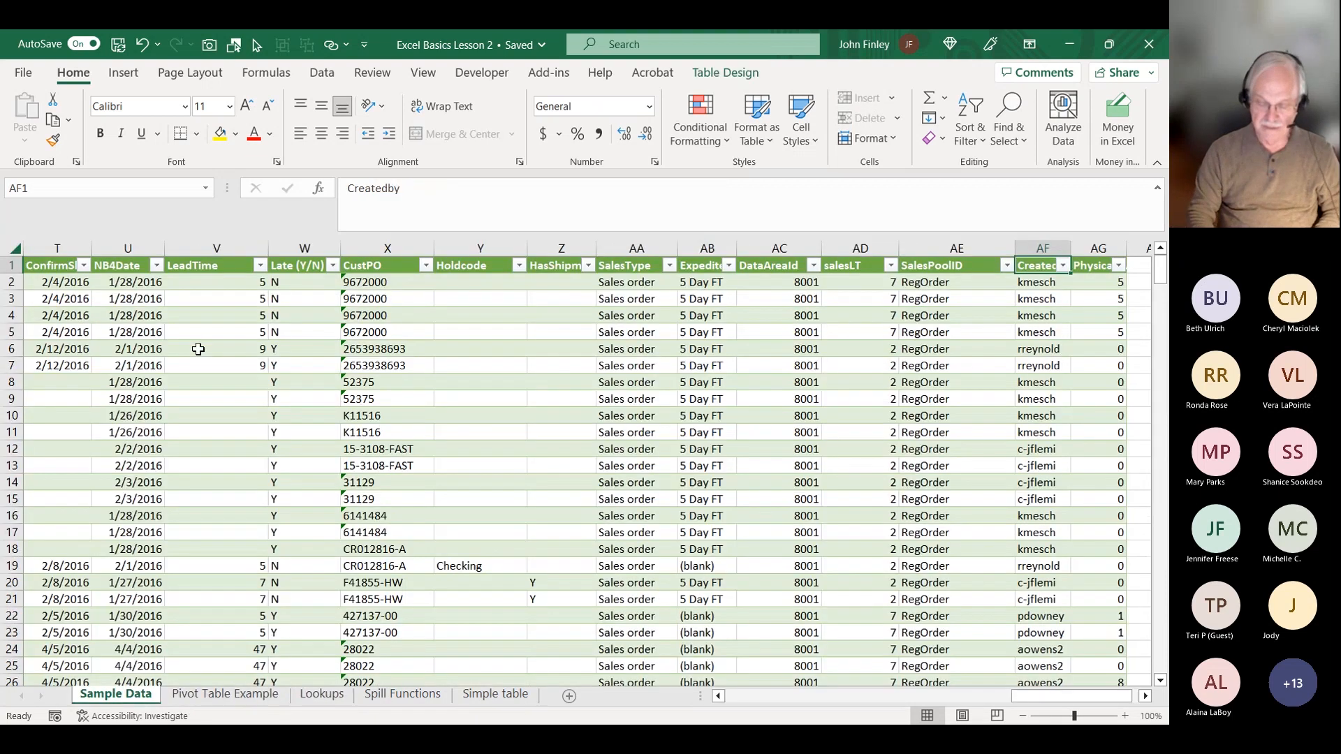
pyautogui.hotkey('ctrl', 'Home')
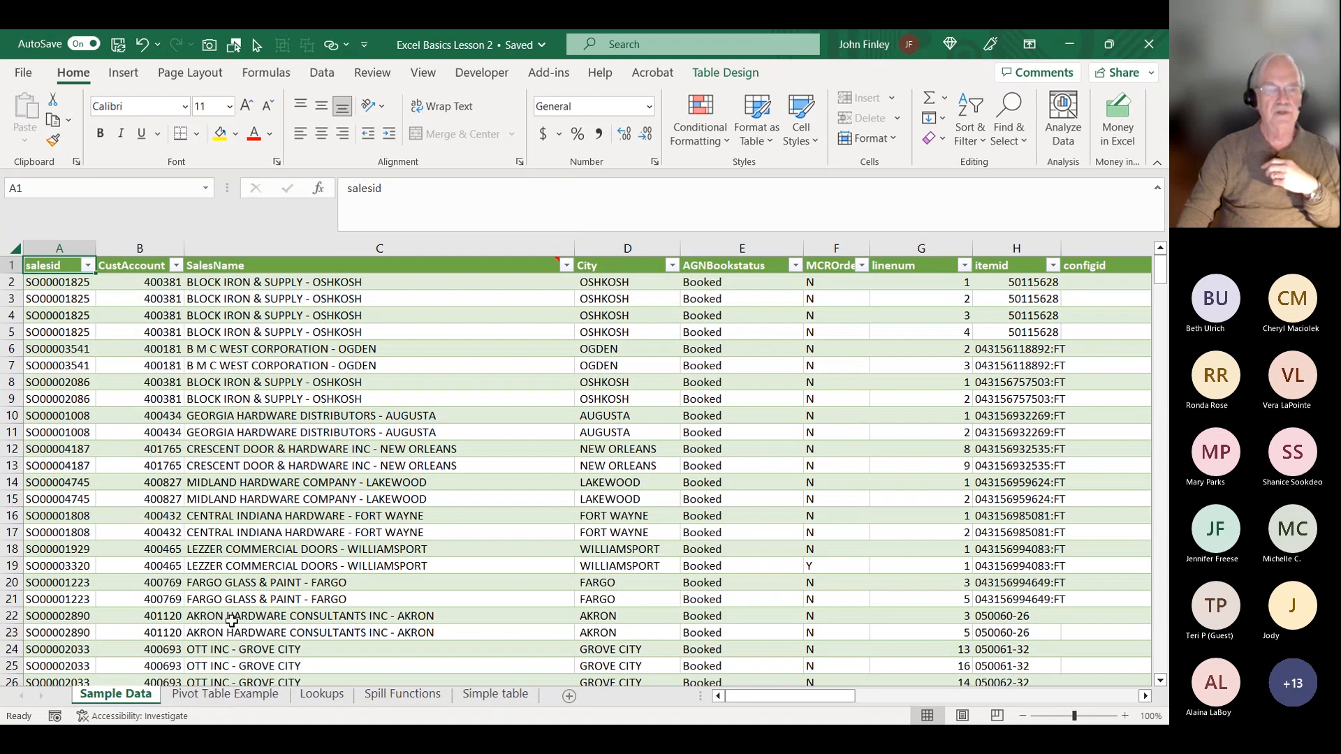
pyautogui.click(326, 699)
pyautogui.scroll(3, 139, 451)
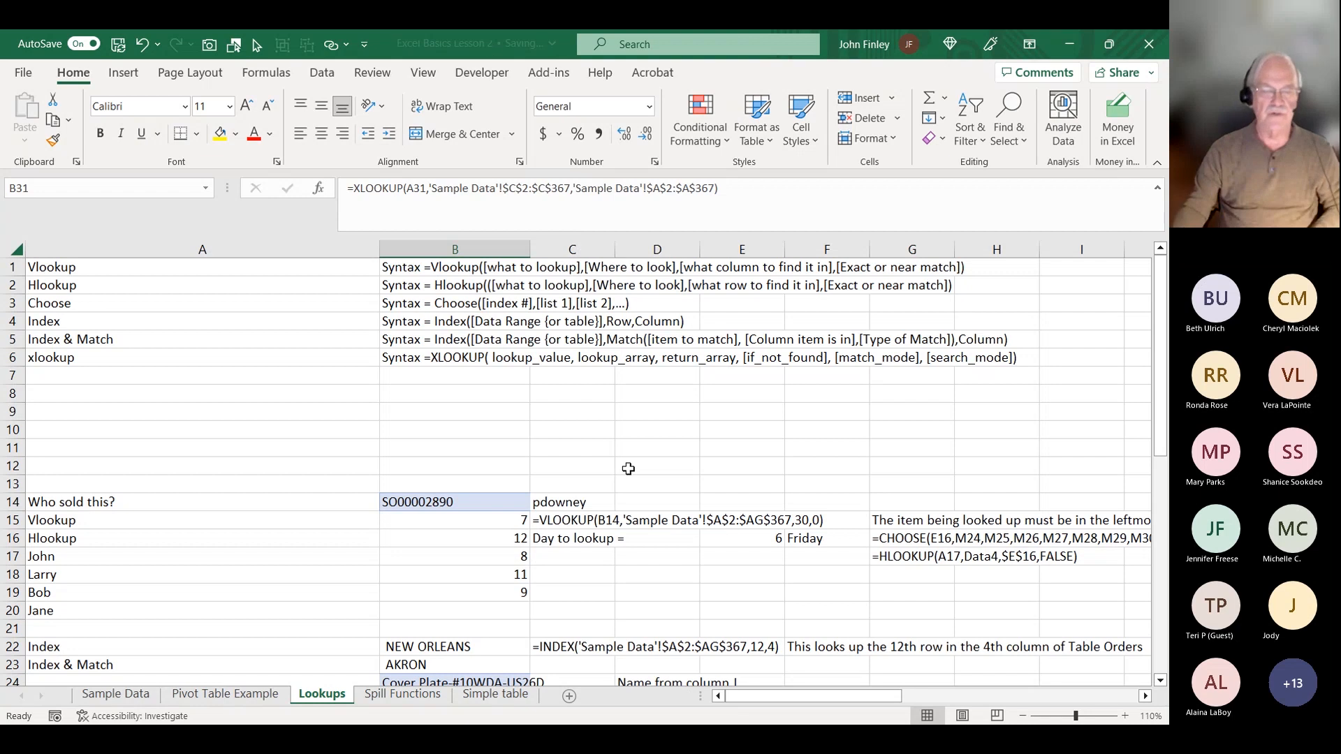
# Enter =FORMULATEXT(B31) in C31, beside the XLOOKUP example.
pyautogui.scroll(-4, 628, 469)
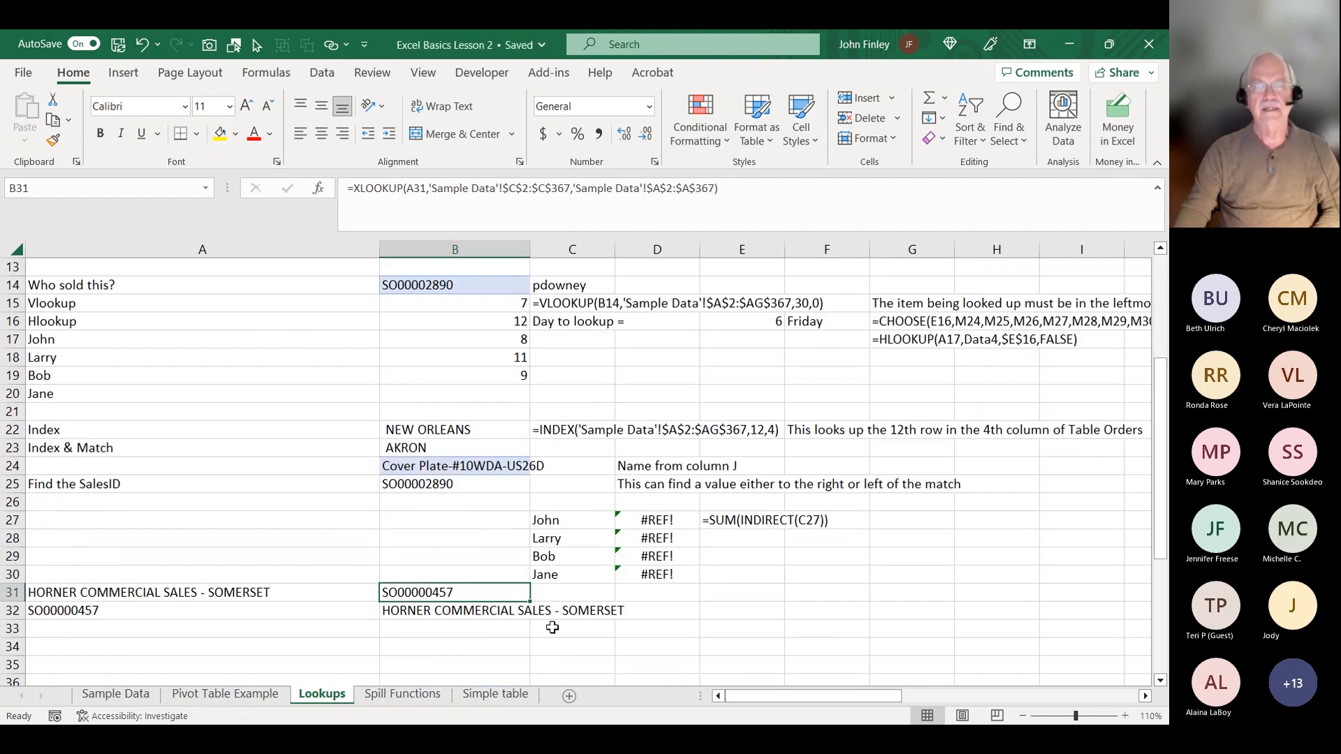
pyautogui.click(553, 597)
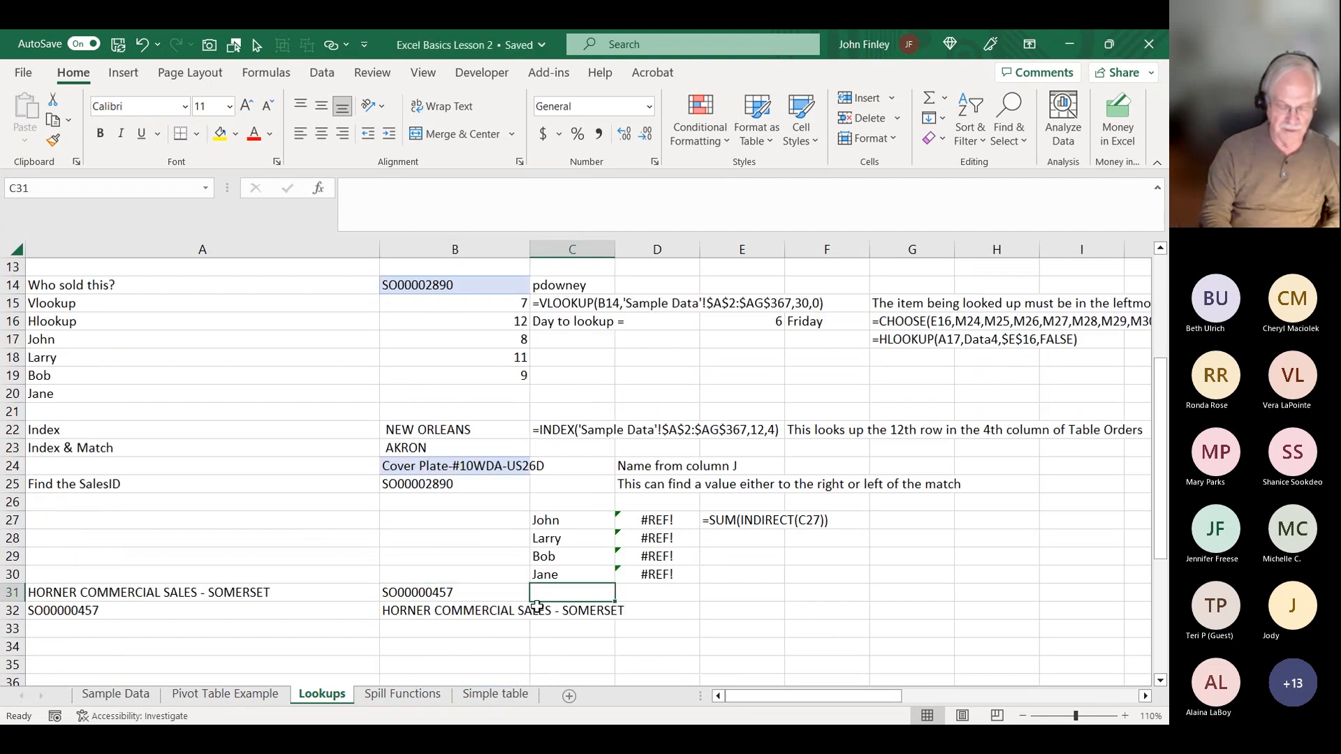
pyautogui.write('=formulatex')
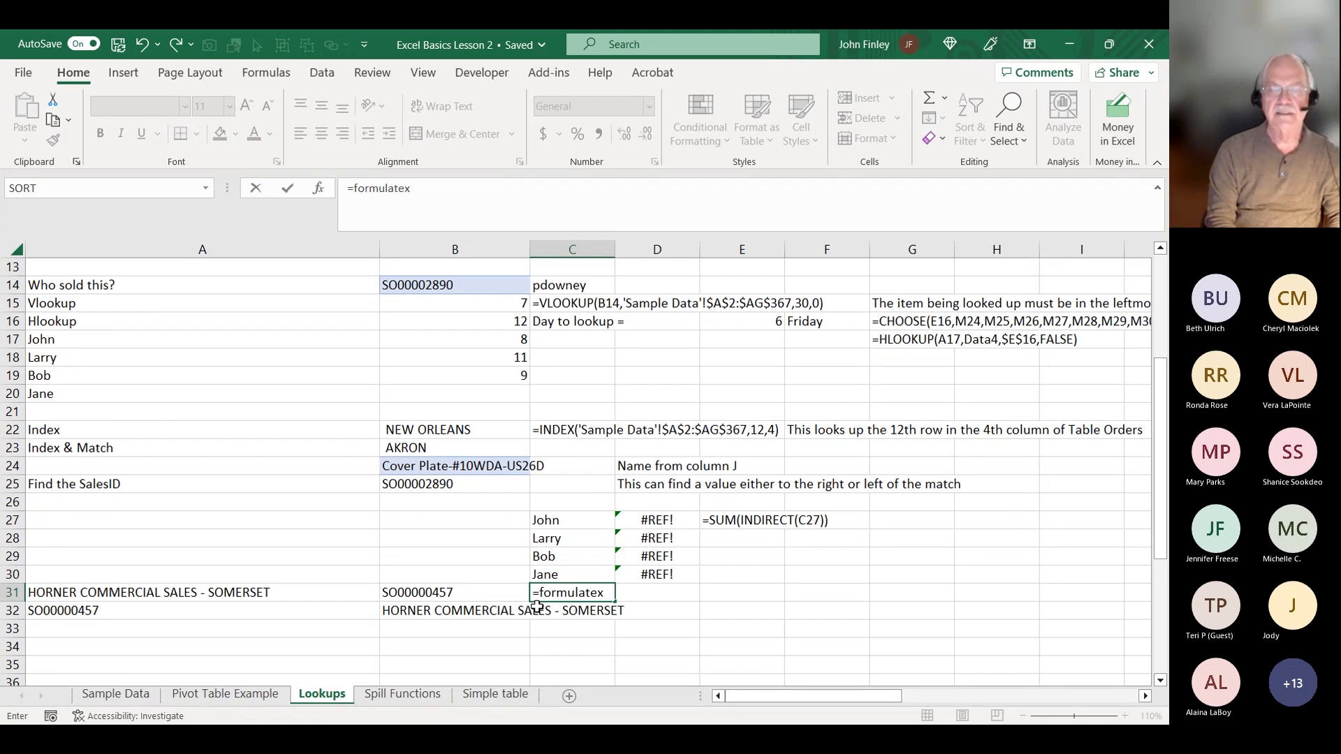
pyautogui.write('t(')
pyautogui.press('Left')
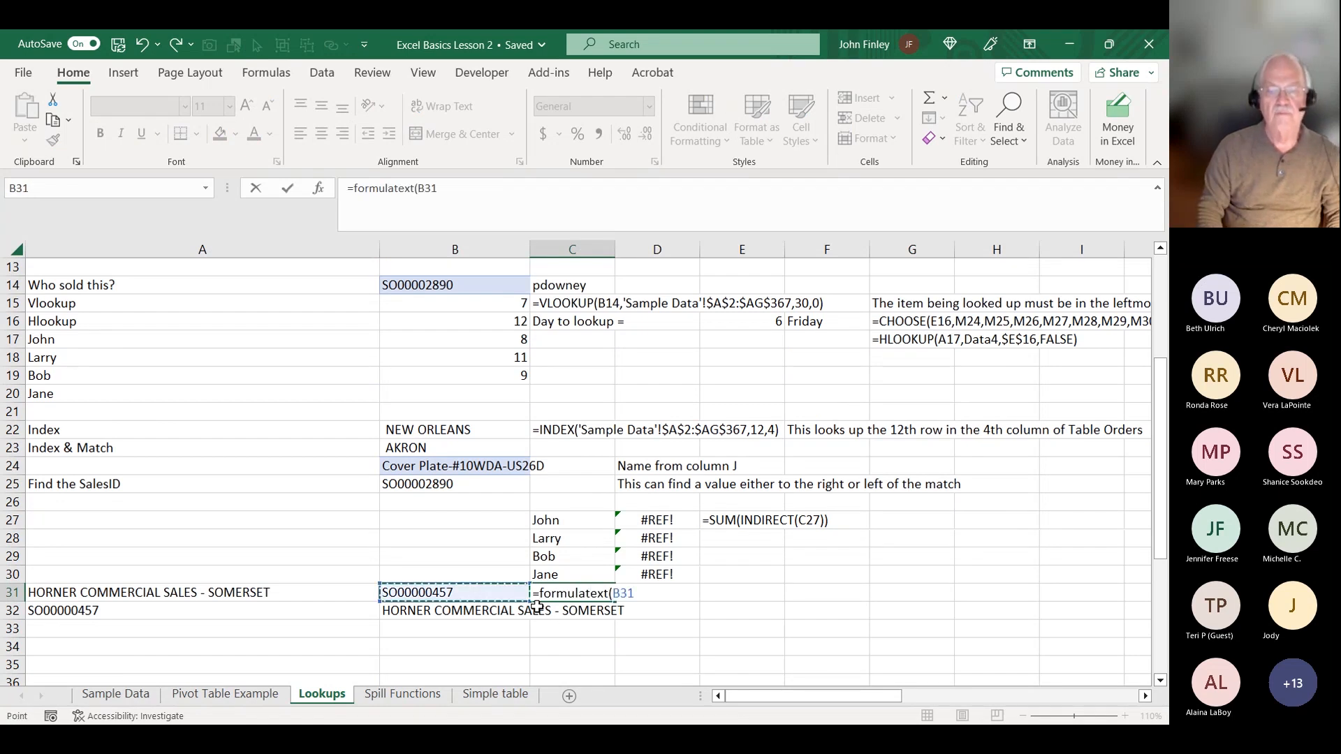
pyautogui.write(')')
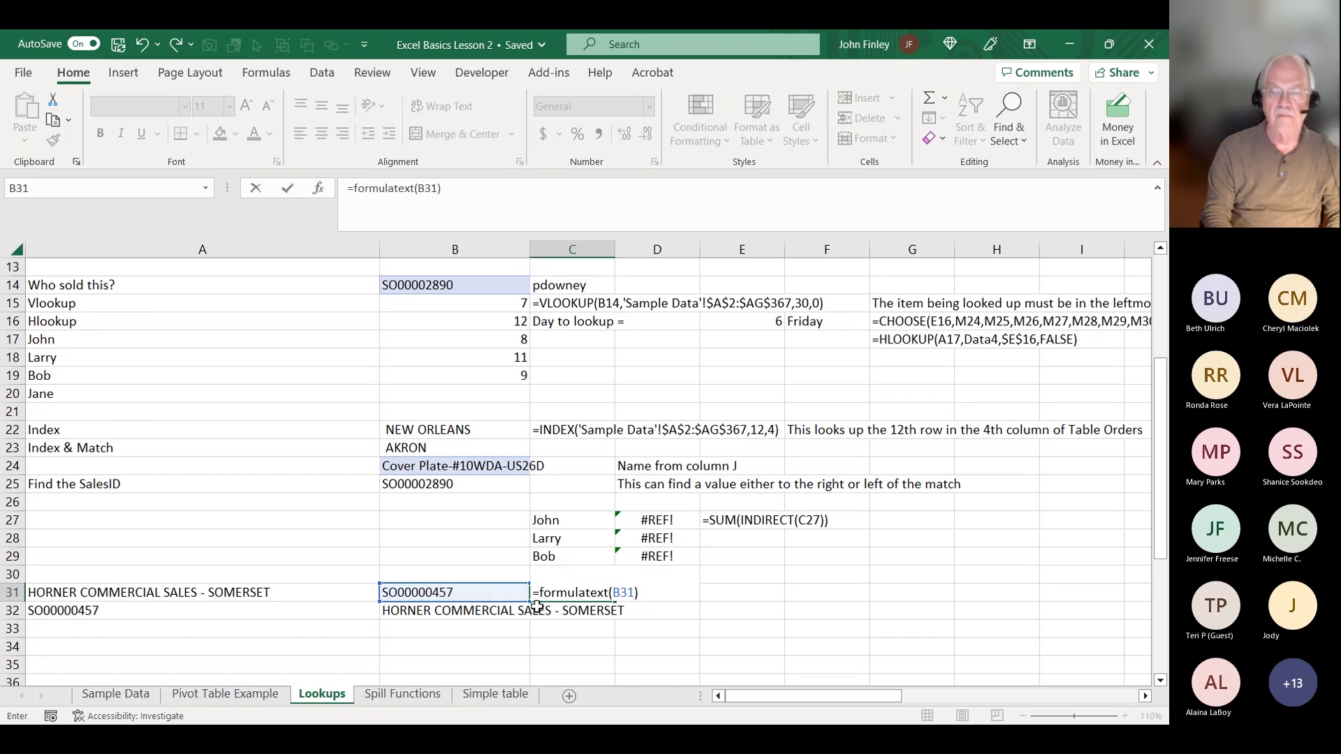
pyautogui.press('Return')
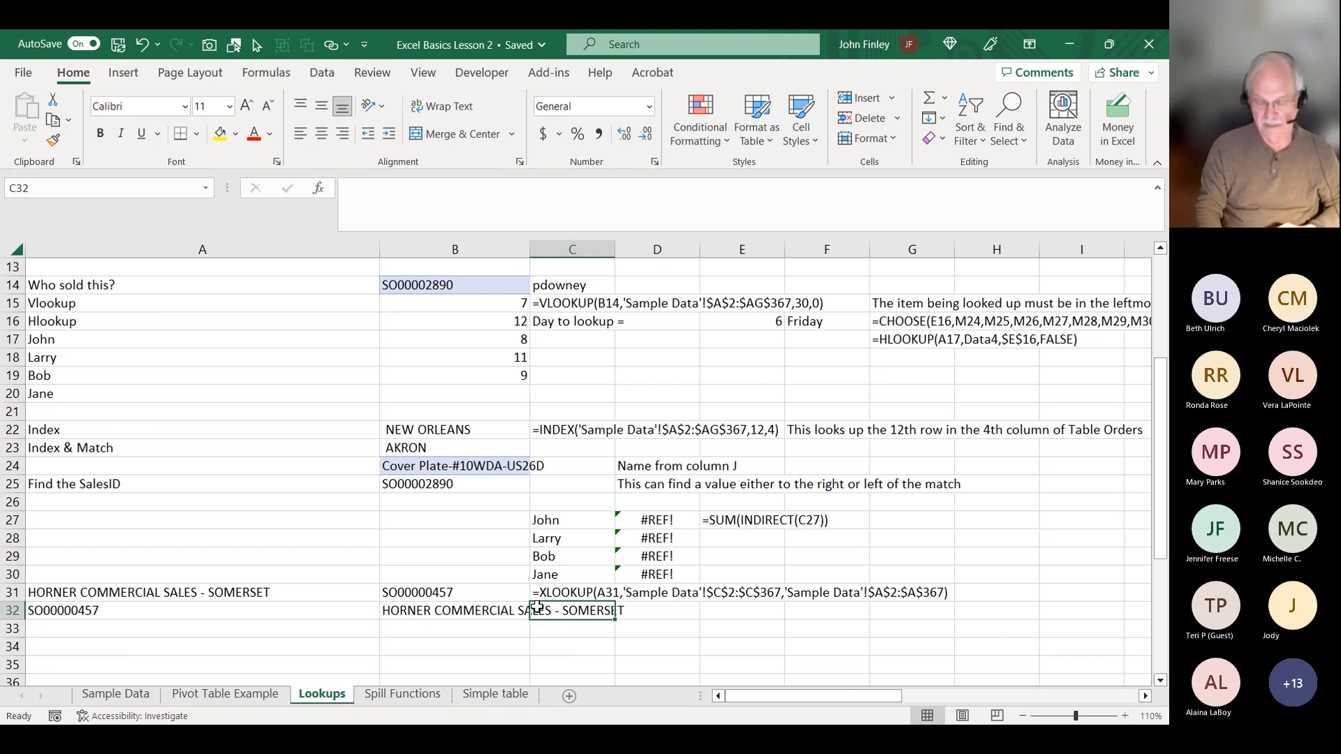
# Replace the formula in B31 with =XLOOKUP(A31,Orders[SalesName],Orders[salesid],"Not Found").
pyautogui.press('Up')
pyautogui.press('Left')
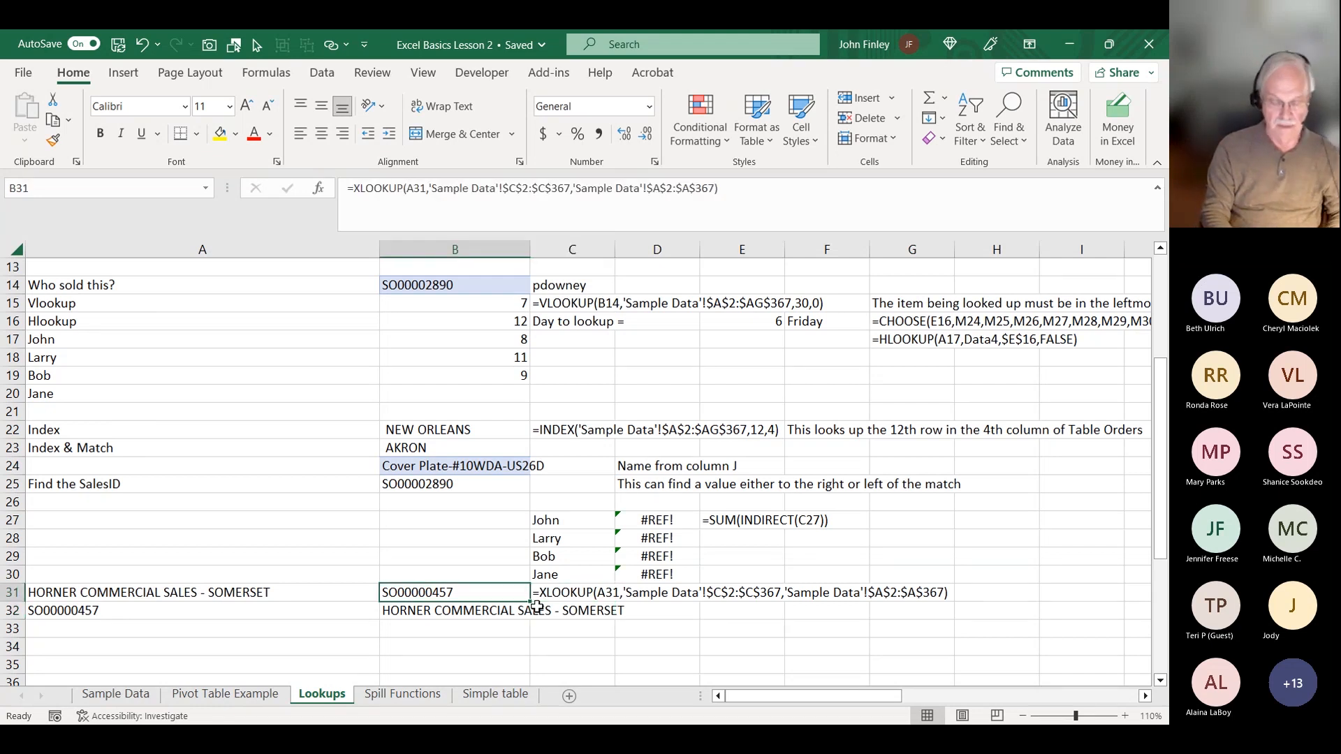
pyautogui.write('=xloop')
pyautogui.press('BackSpace')
pyautogui.write('kup(')
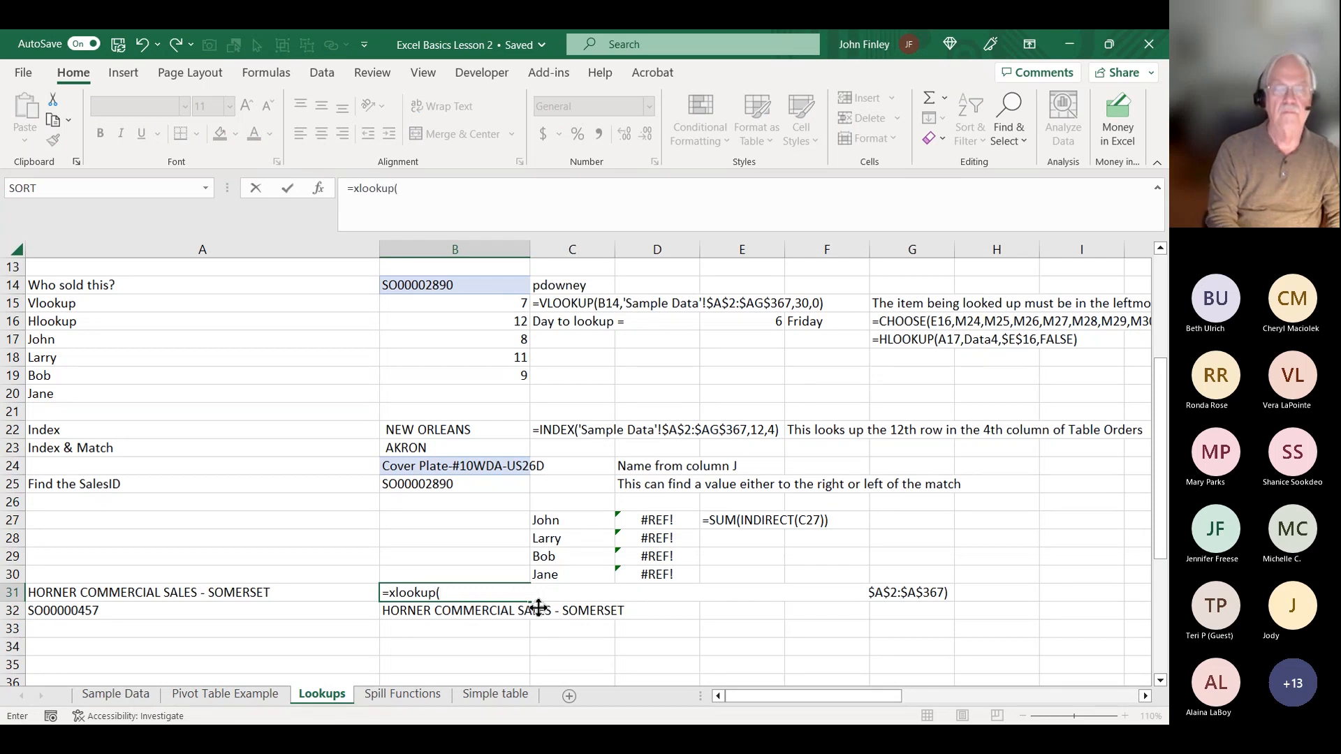
pyautogui.write('A31')
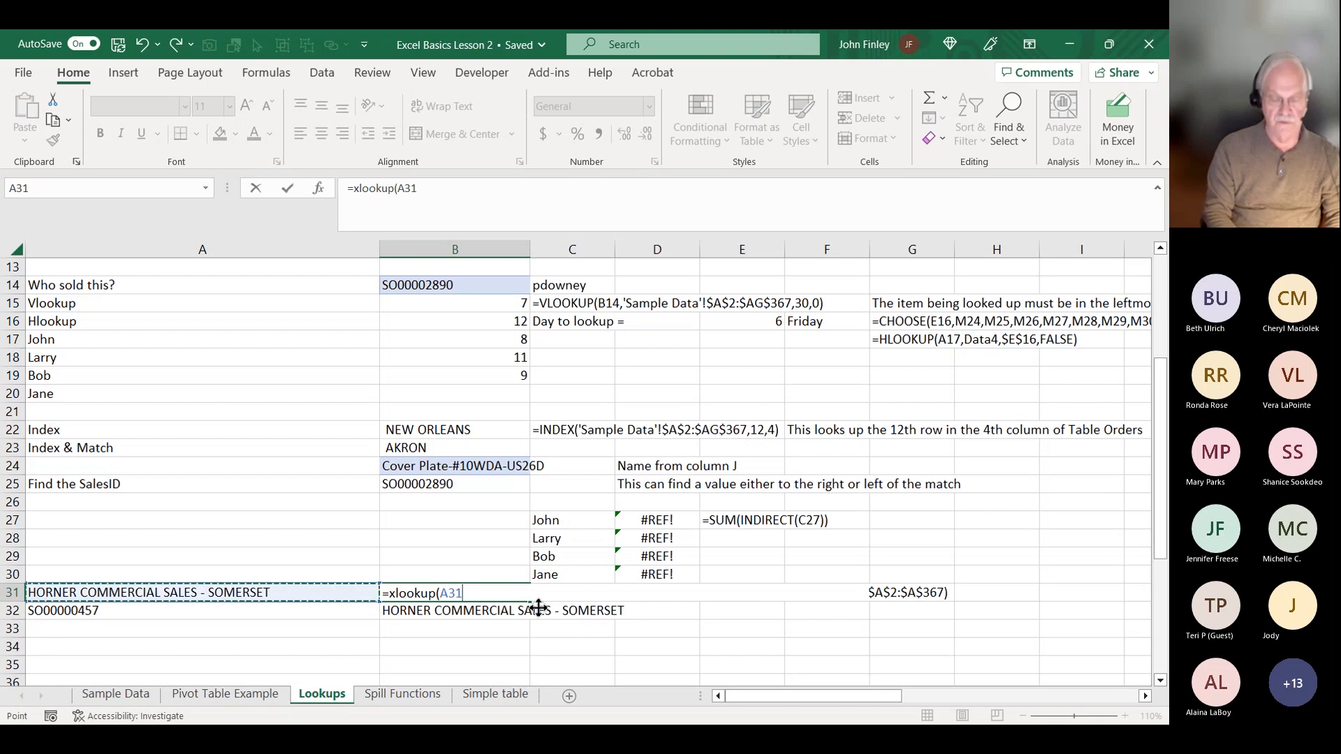
pyautogui.write(',Orders')
pyautogui.write('[')
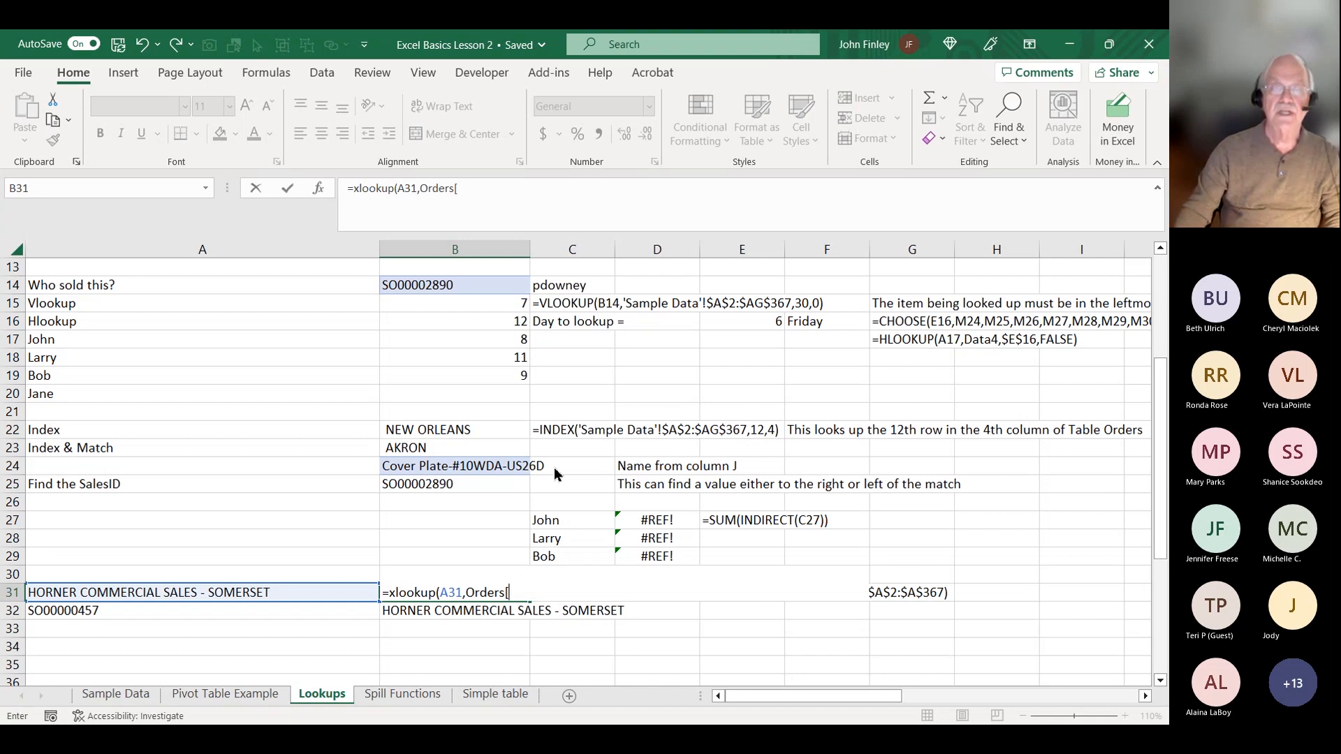
pyautogui.write('SalesName')
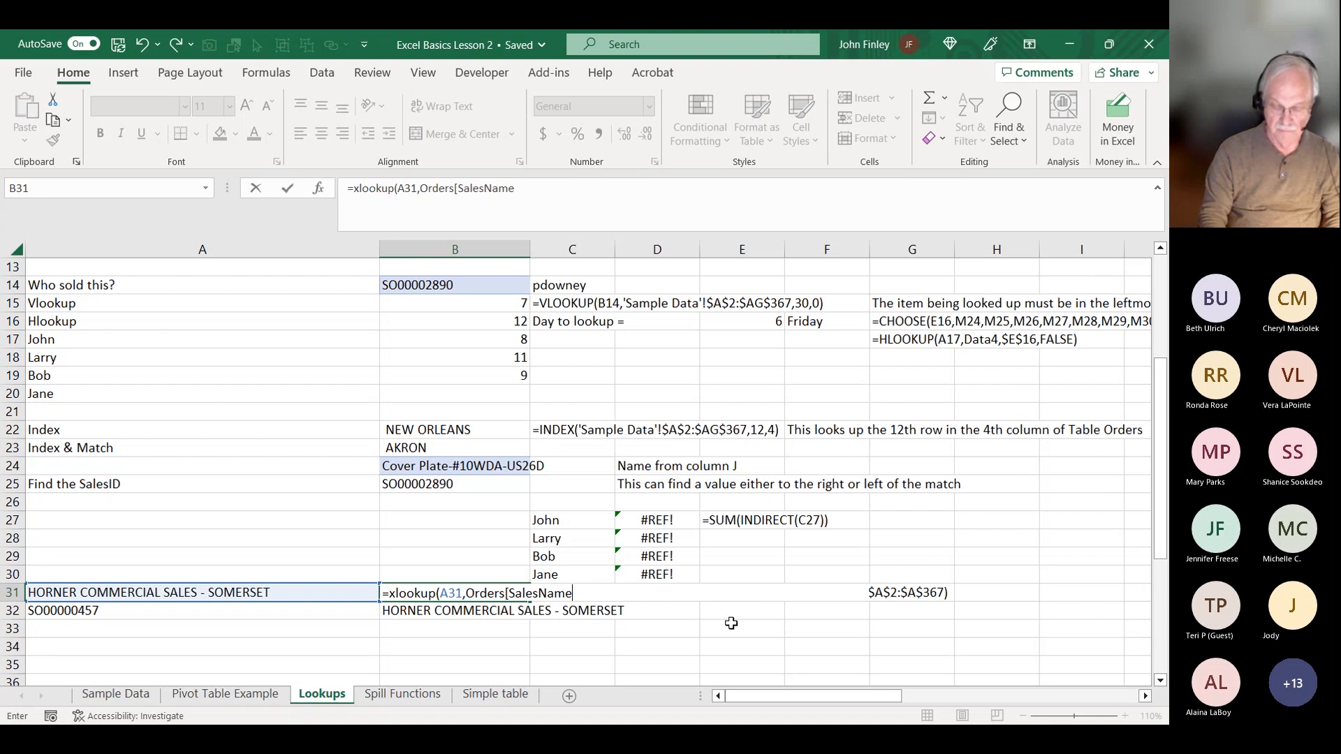
pyautogui.write(']')
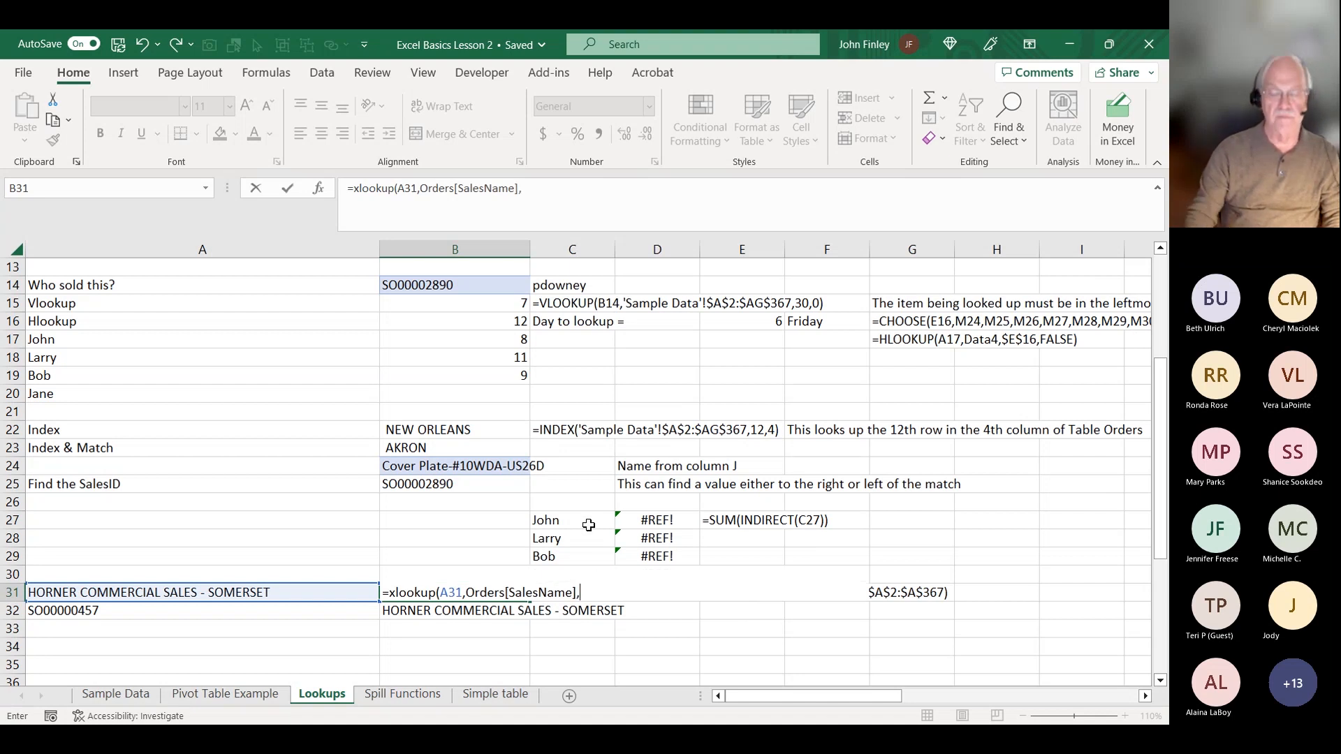
pyautogui.write(',Order')
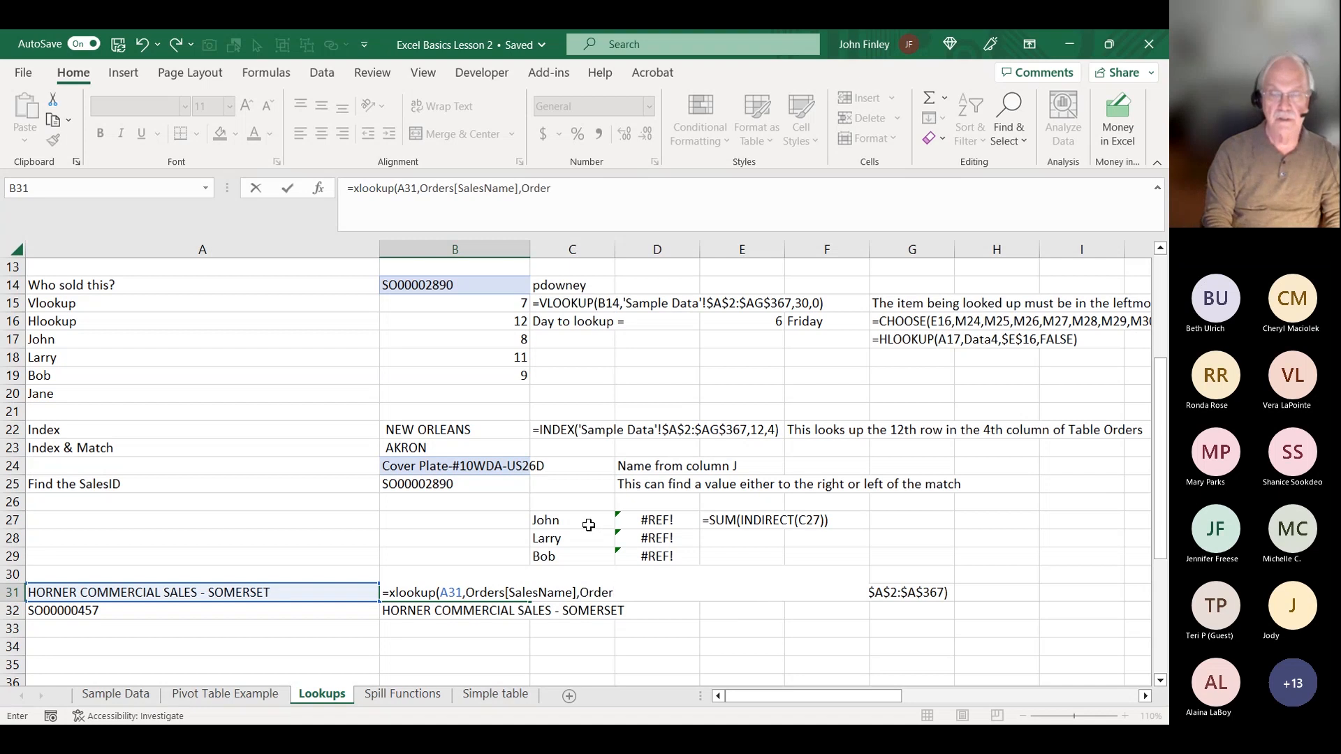
pyautogui.write('s[')
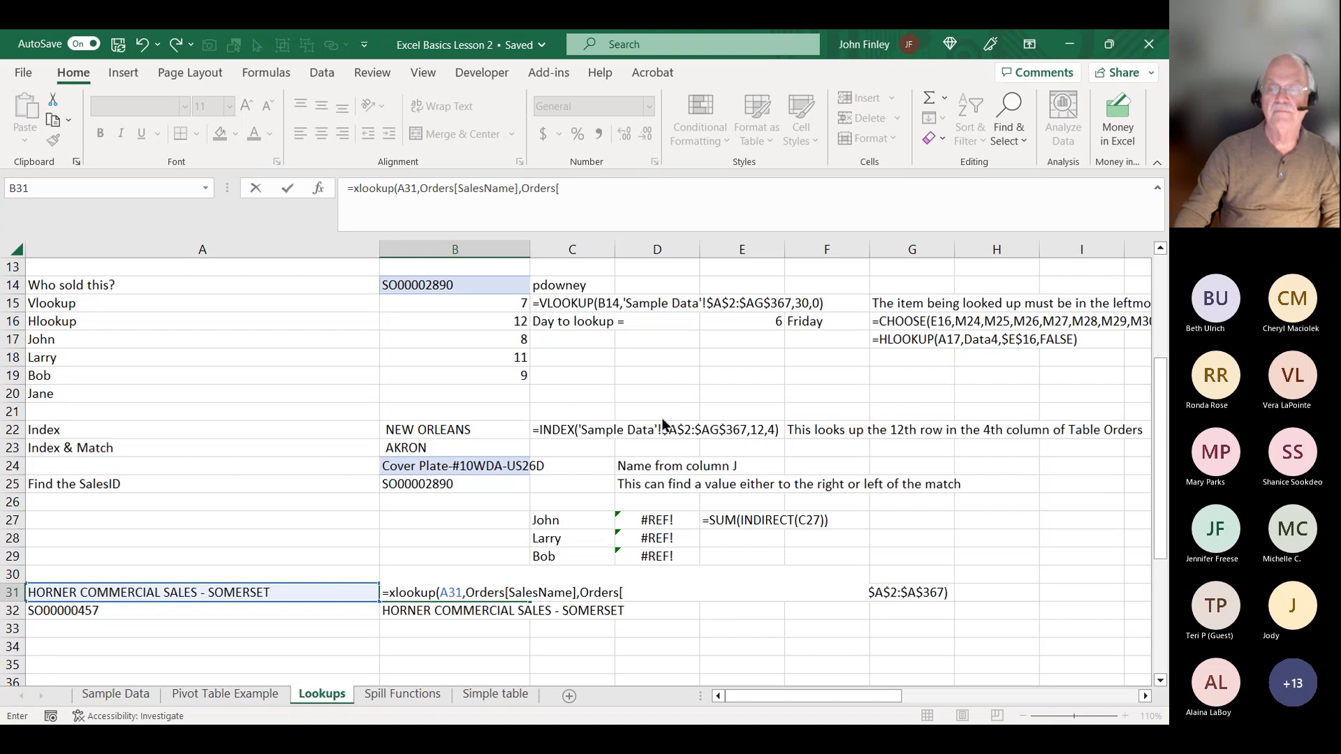
pyautogui.write('salesid')
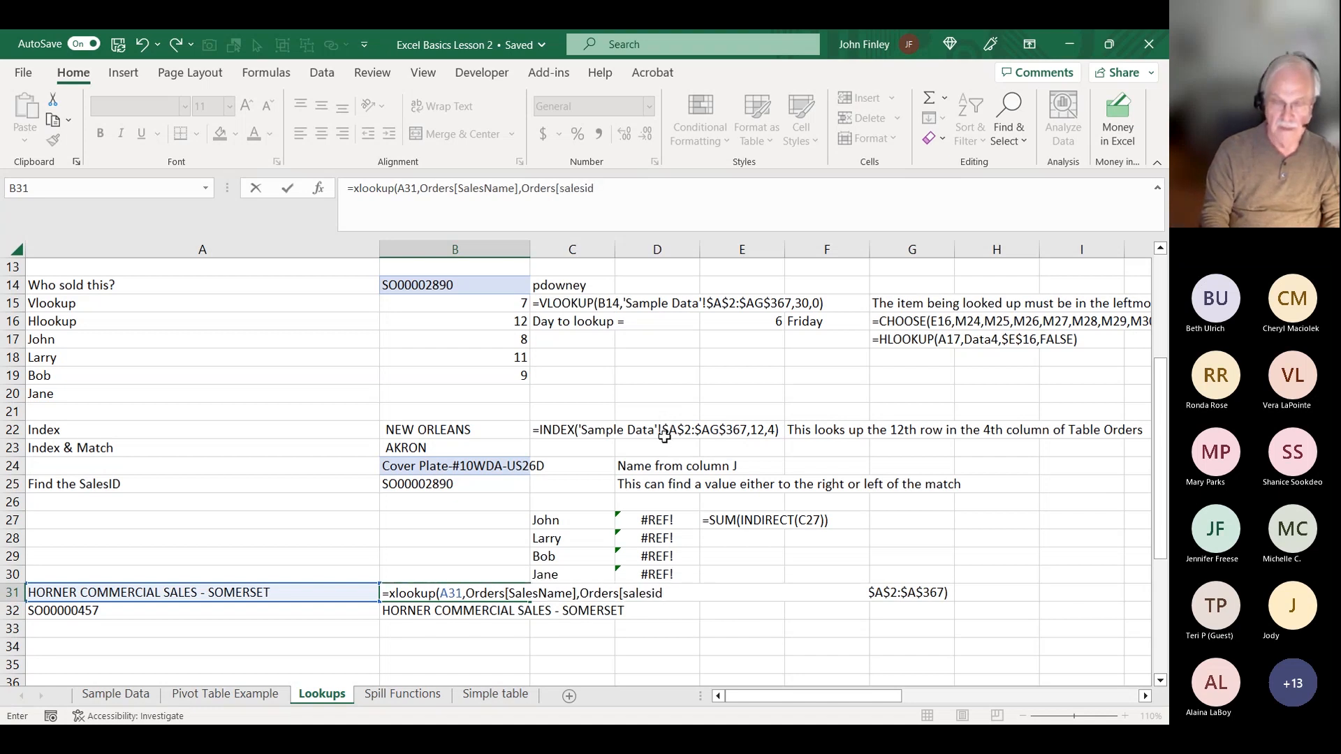
pyautogui.write('],')
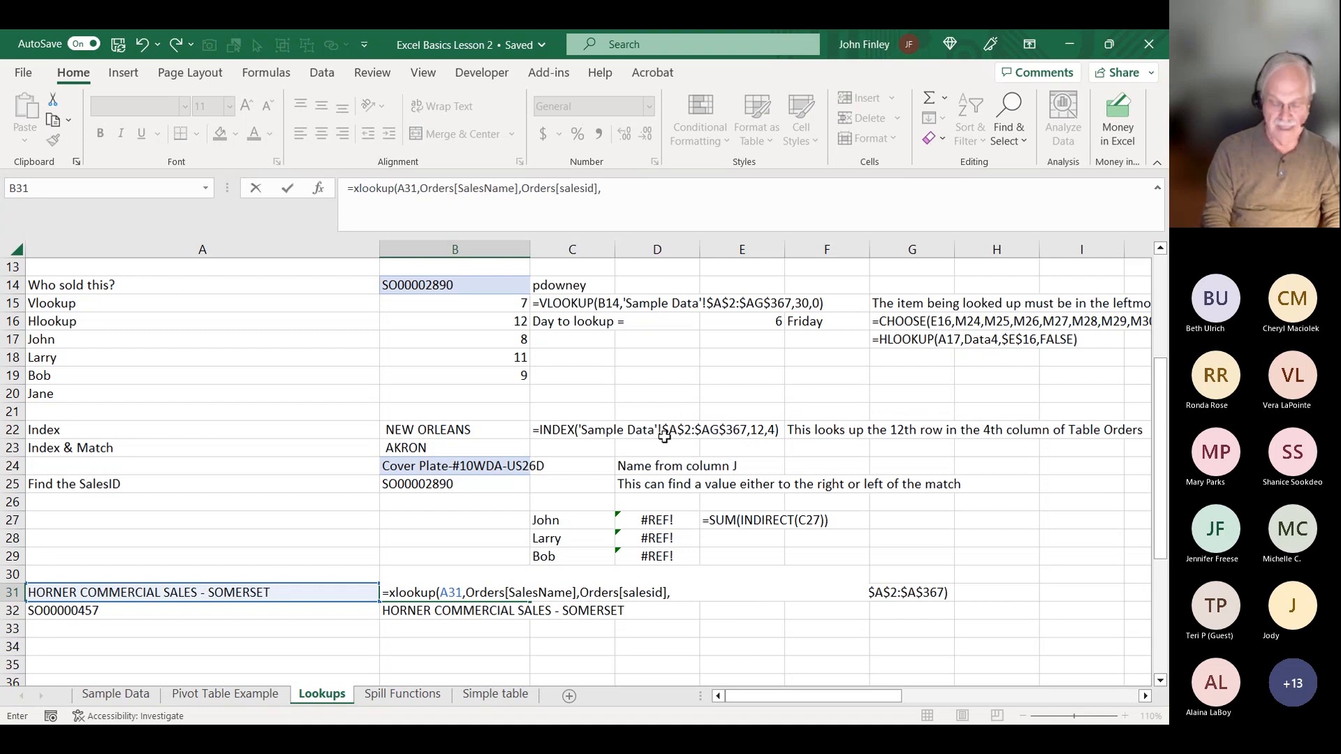
pyautogui.write('"N')
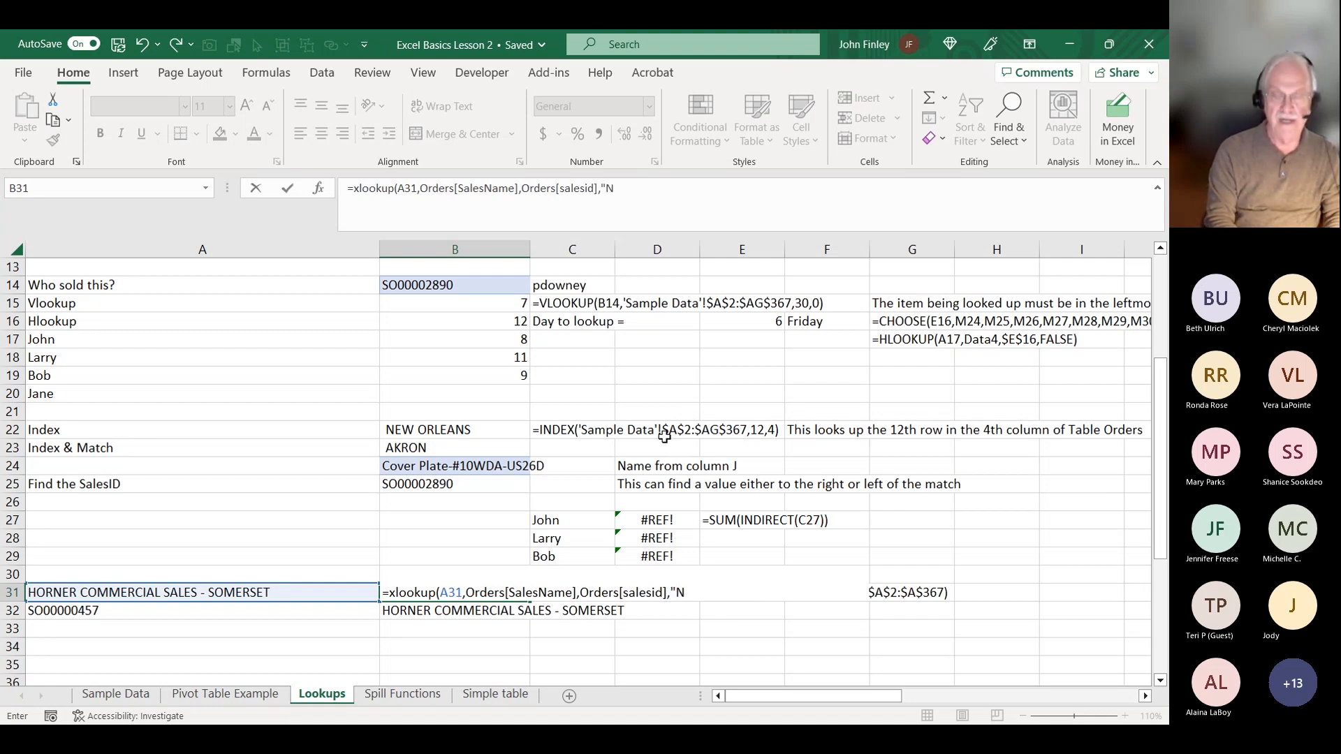
pyautogui.write('ot F')
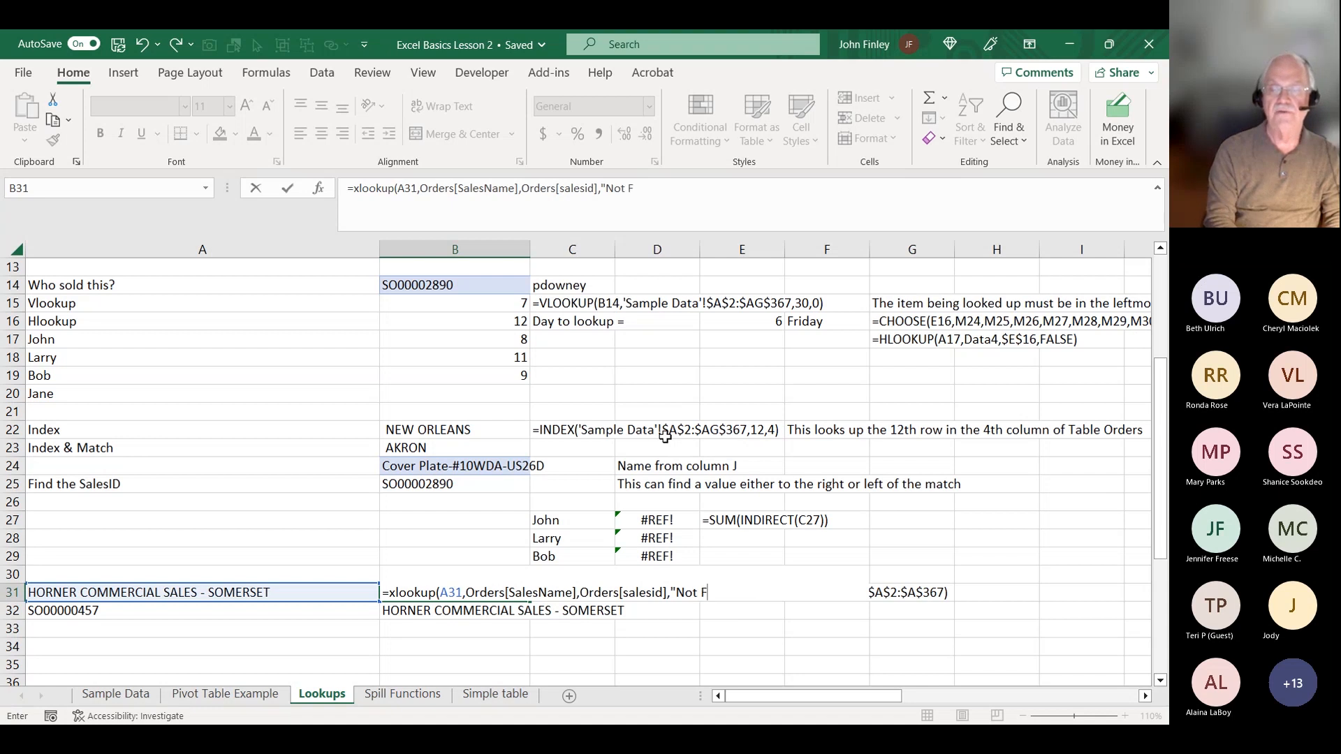
pyautogui.write('ound")')
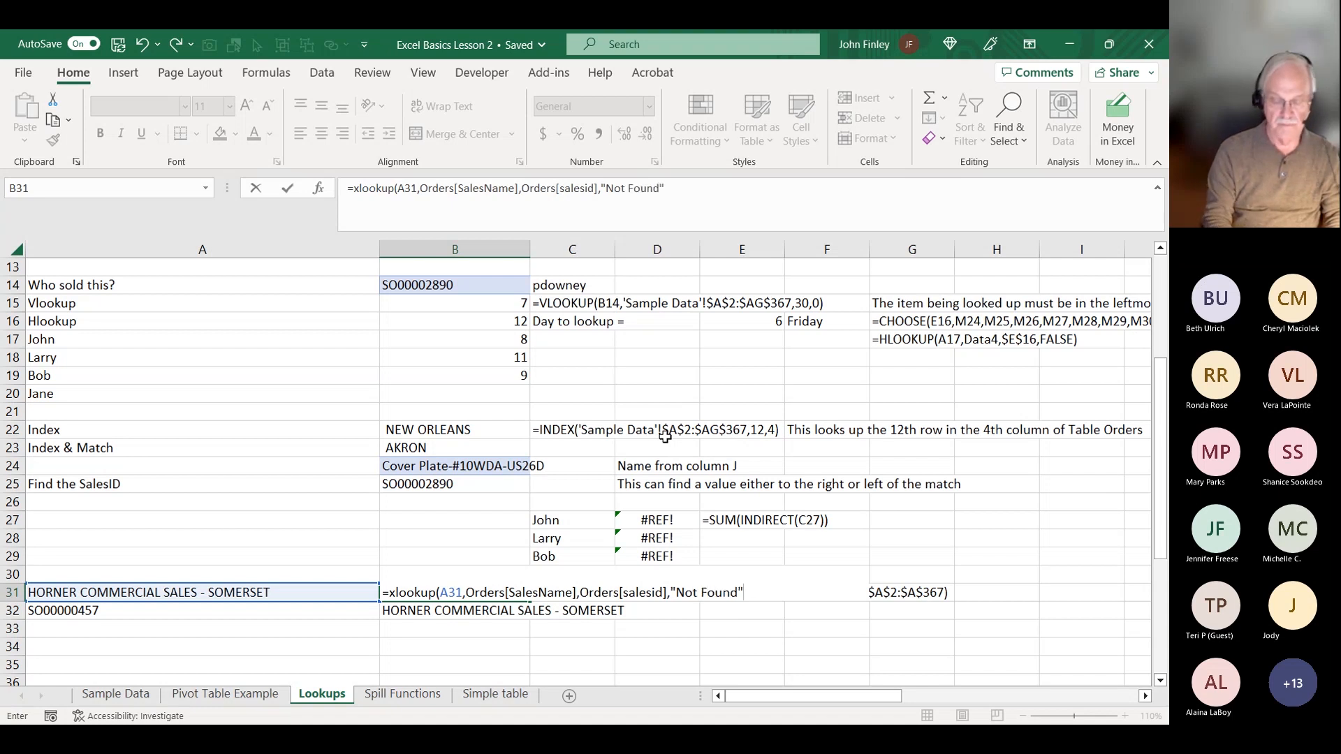
pyautogui.press('Return')
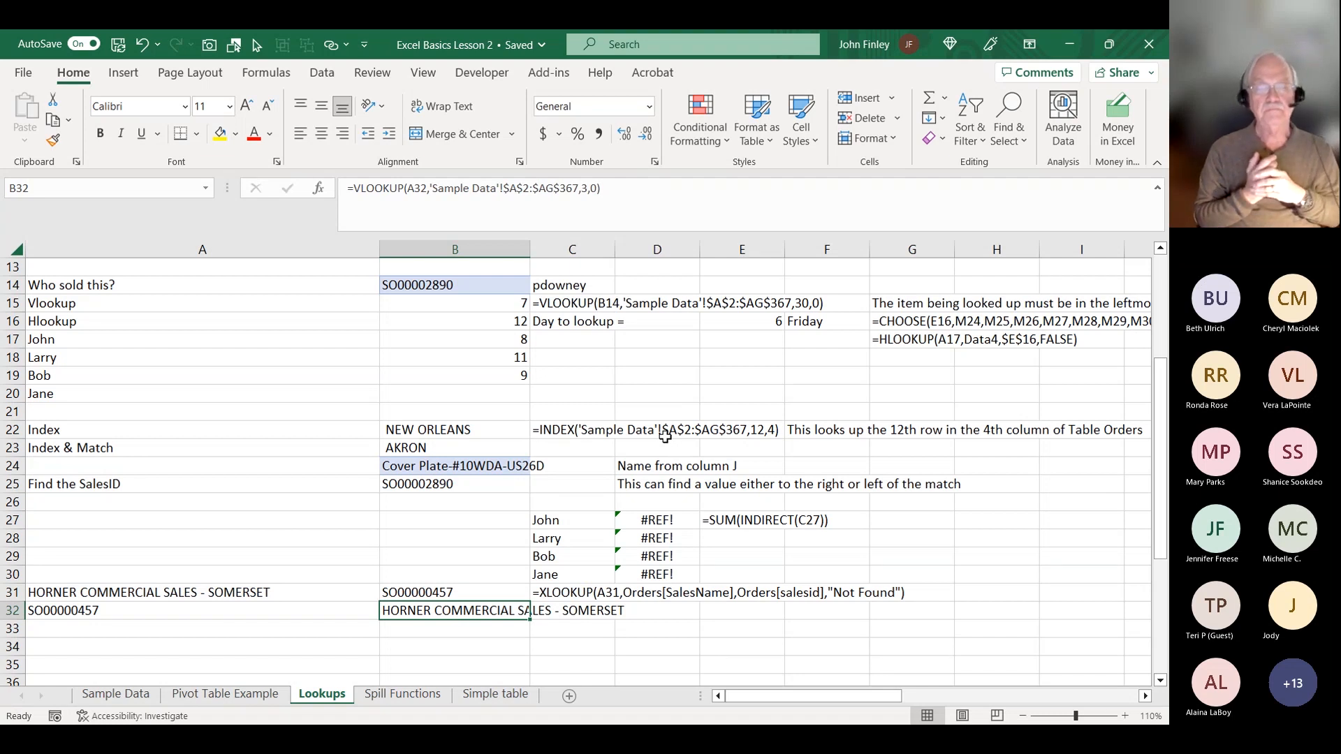
# Compare the VLOOKUP in B32 with the XLOOKUP in B31, including their lookup values in A32 and A31.
pyautogui.press('Left')
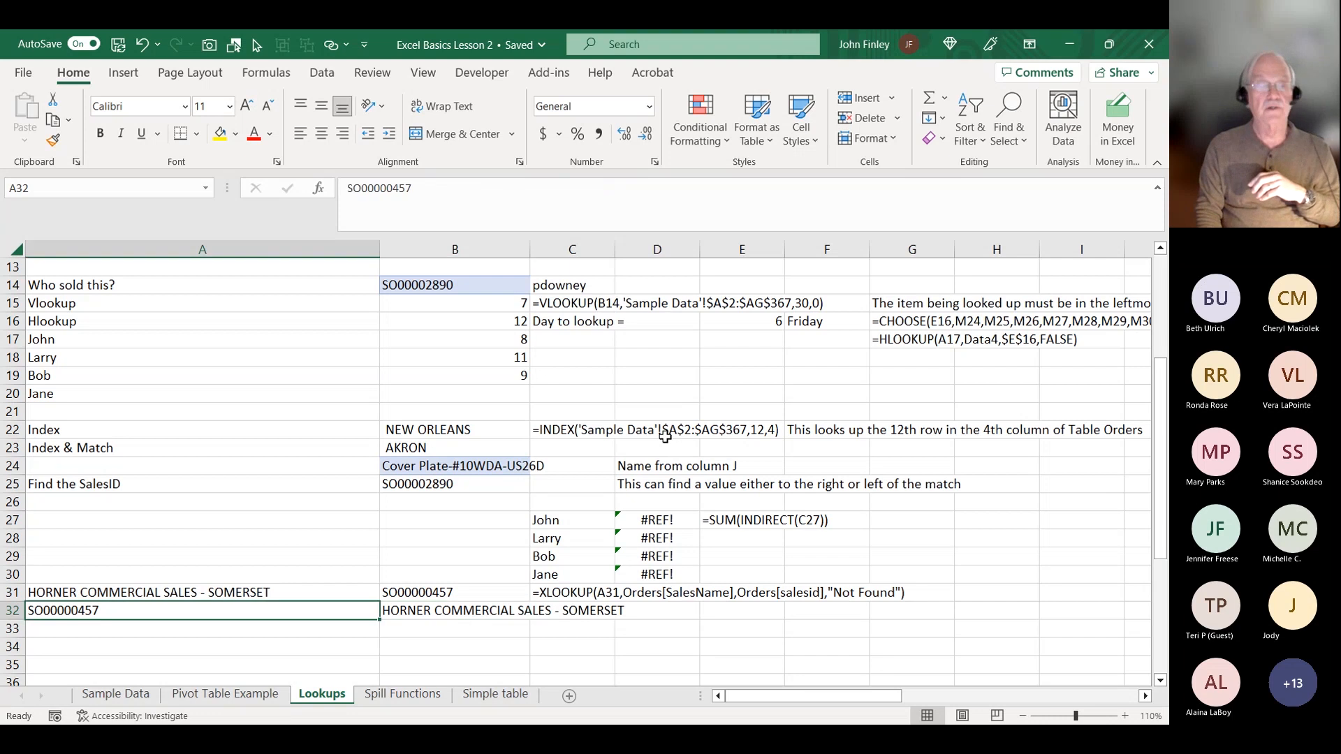
pyautogui.press('Right')
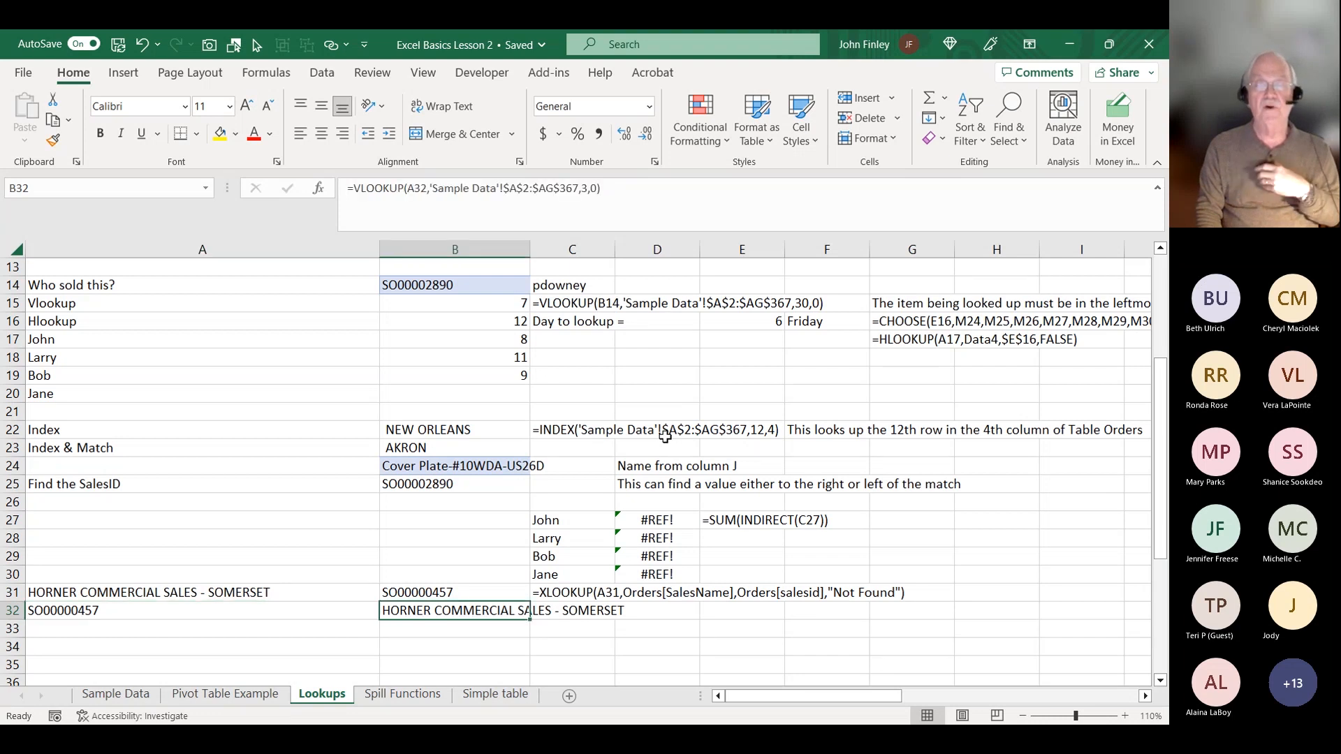
pyautogui.press('Up')
pyautogui.press('Down')
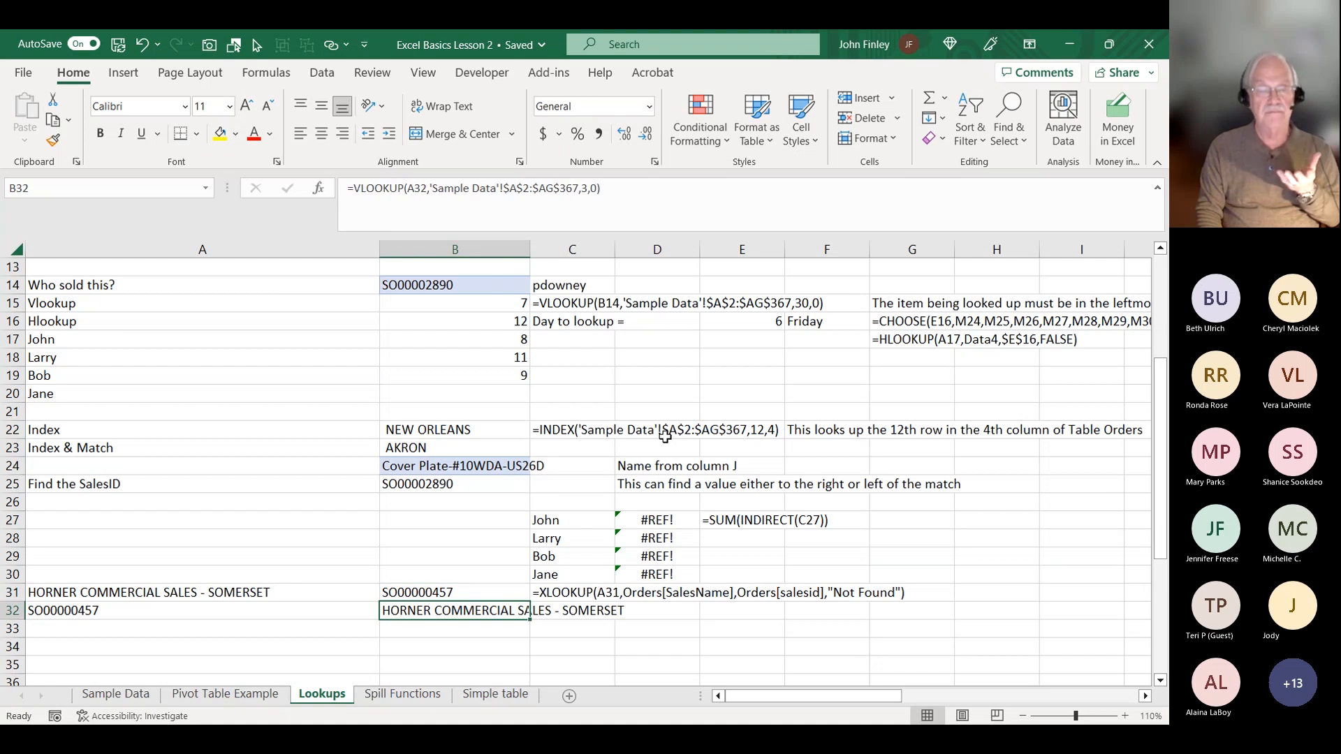
pyautogui.press('Left')
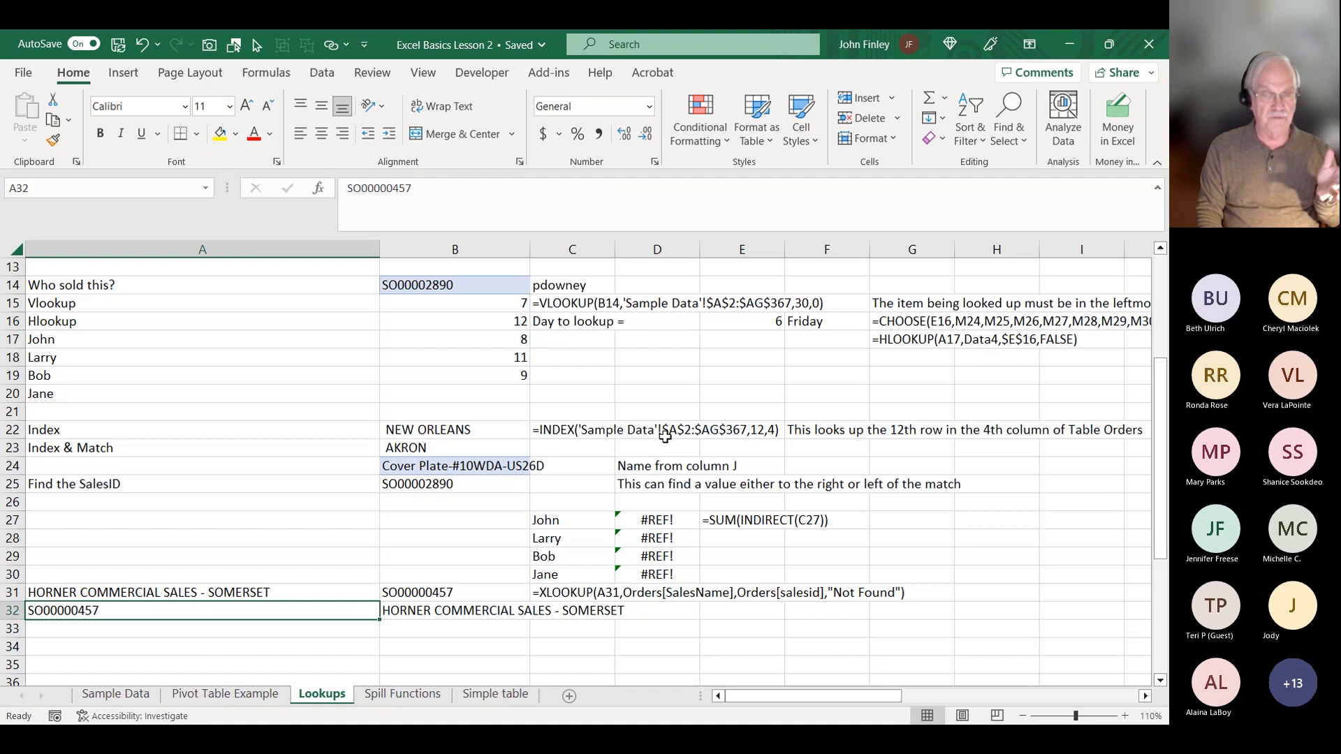
pyautogui.press('Up')
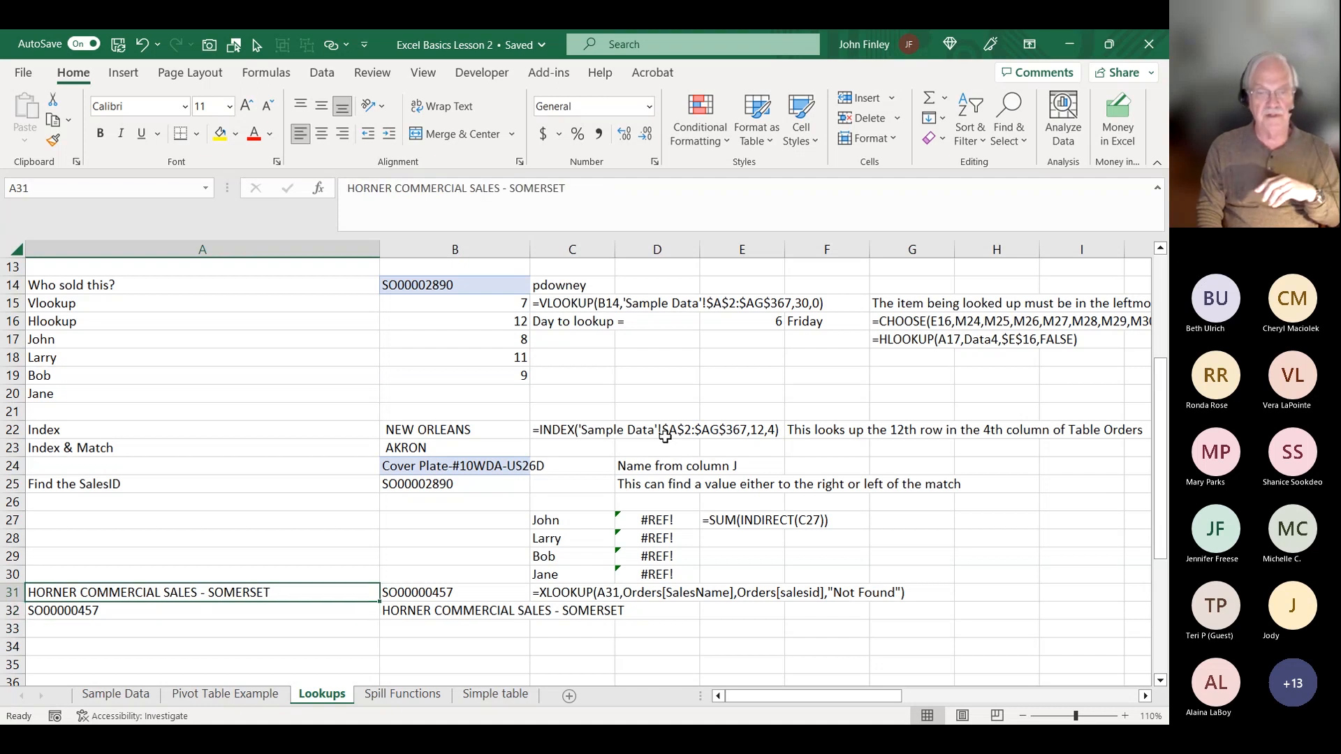
pyautogui.press('Right')
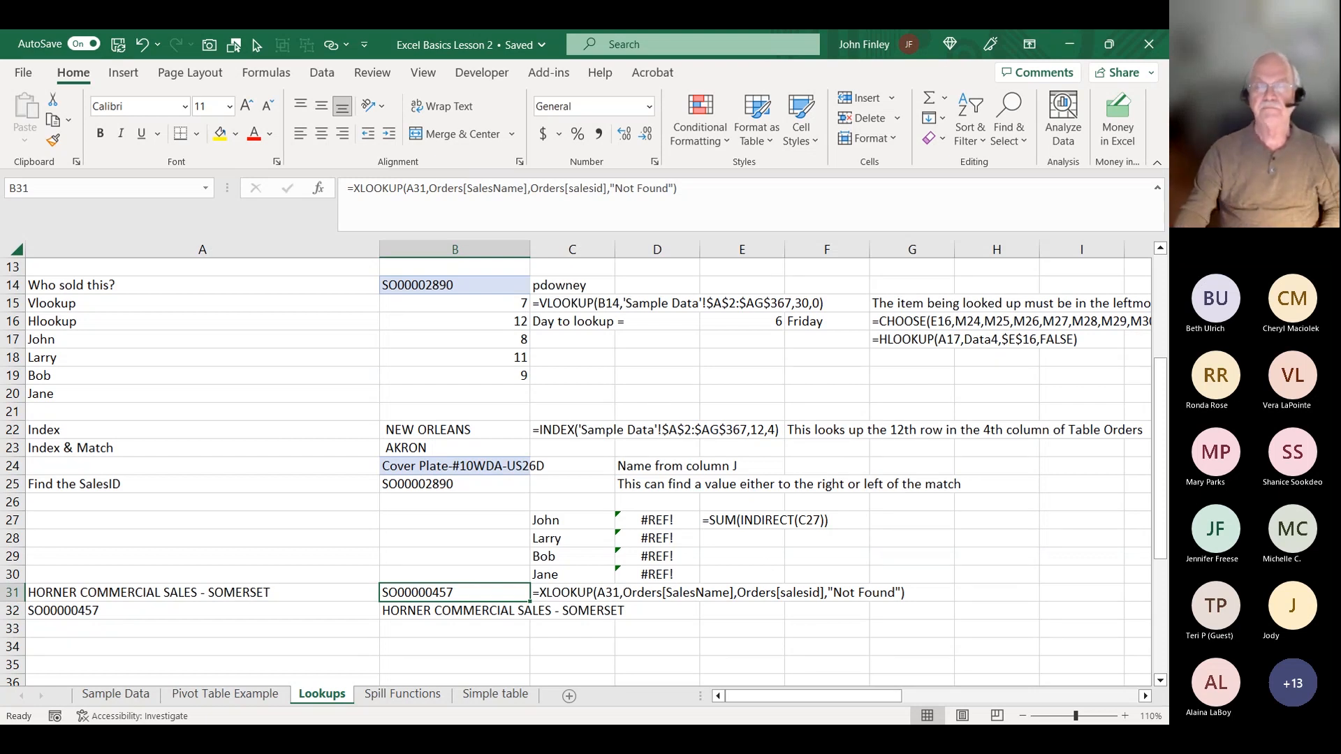
# Check the formula text in E27 beside the SUM and INDIRECT example.
pyautogui.click(726, 526)
pyautogui.press('Right')
pyautogui.press('Left')
pyautogui.press('Left')
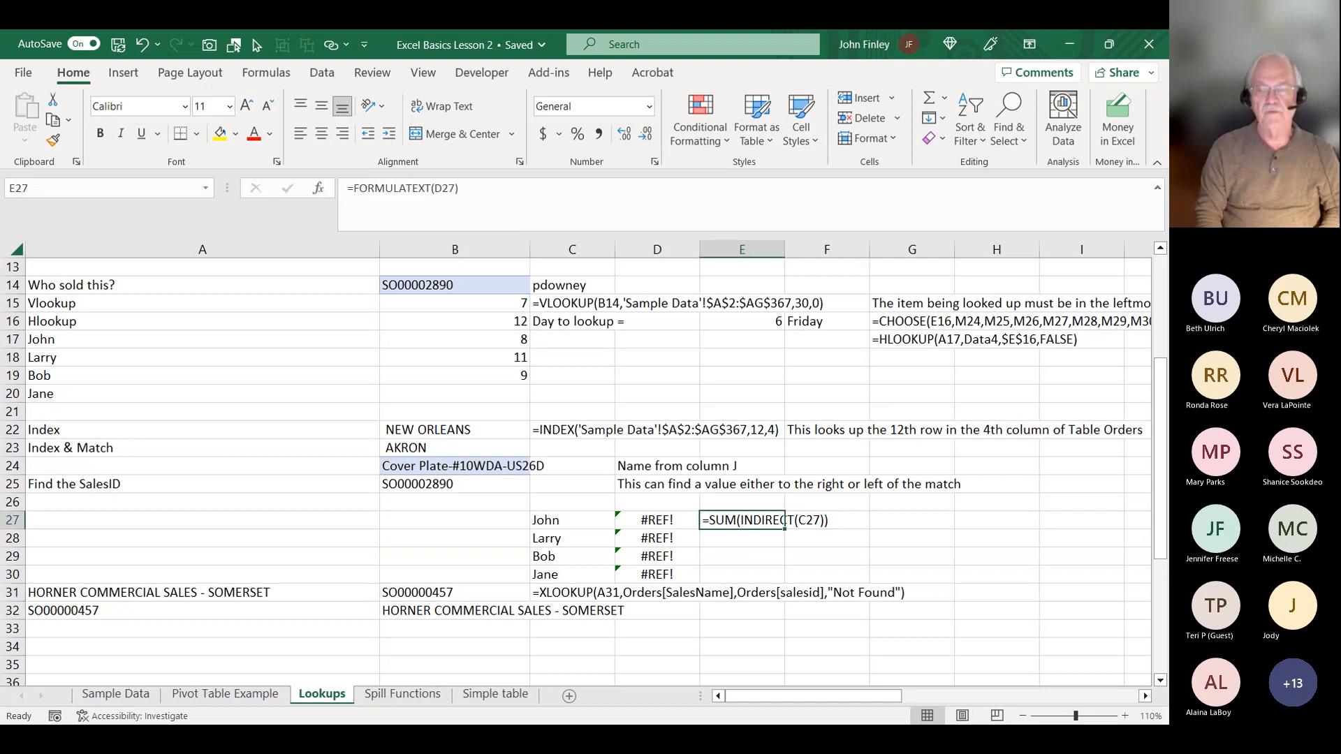
# Create named ranges from the top row of the schedule array in N24:Q31.
pyautogui.press('Right')
pyautogui.press('Right')
pyautogui.press('Right')
pyautogui.press('Right')
pyautogui.press('Right')
pyautogui.press('Right')
pyautogui.press('Right')
pyautogui.press('Right')
pyautogui.press('Right')
pyautogui.press('Right')
pyautogui.press('Right')
pyautogui.press('Right')
pyautogui.press('Right')
pyautogui.press('Right')
pyautogui.press('Right')
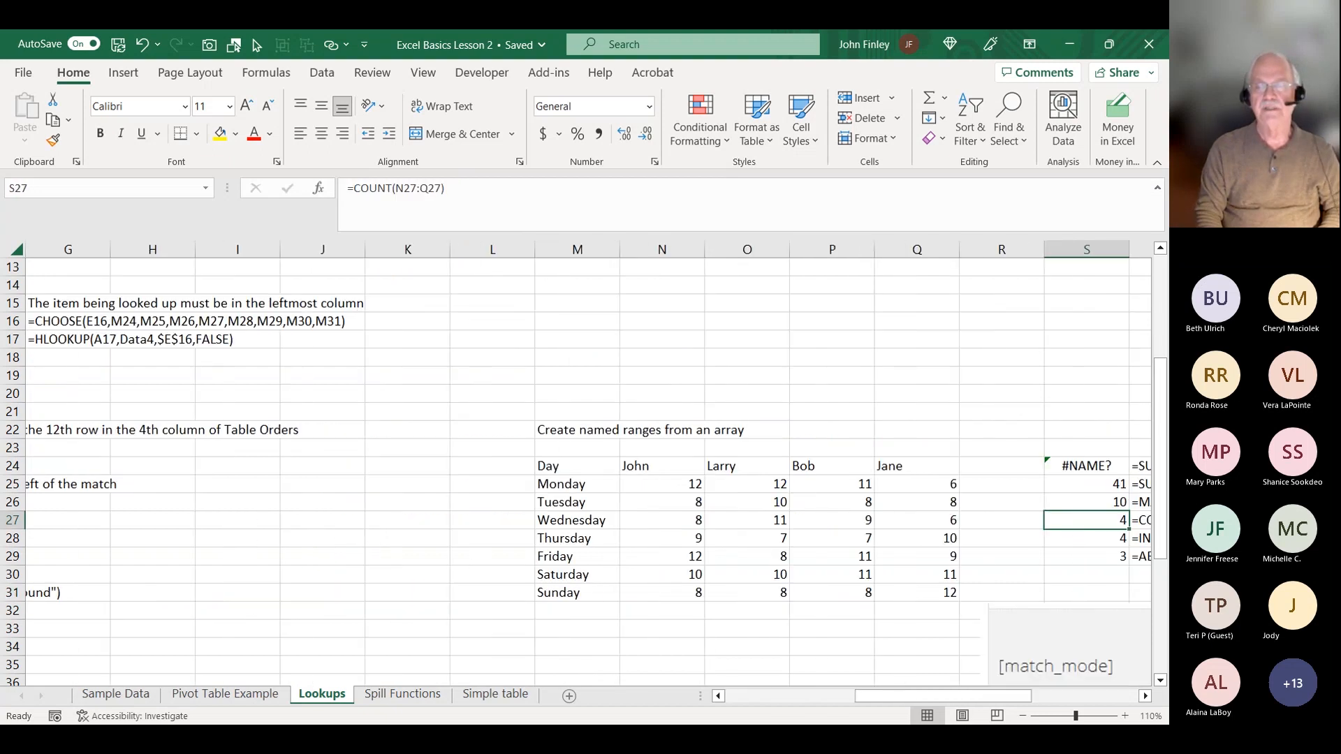
pyautogui.press('Left')
pyautogui.press('Left')
pyautogui.press('Left')
pyautogui.press('Left')
pyautogui.press('Left')
pyautogui.press('Up')
pyautogui.press('Up')
pyautogui.press('Up')
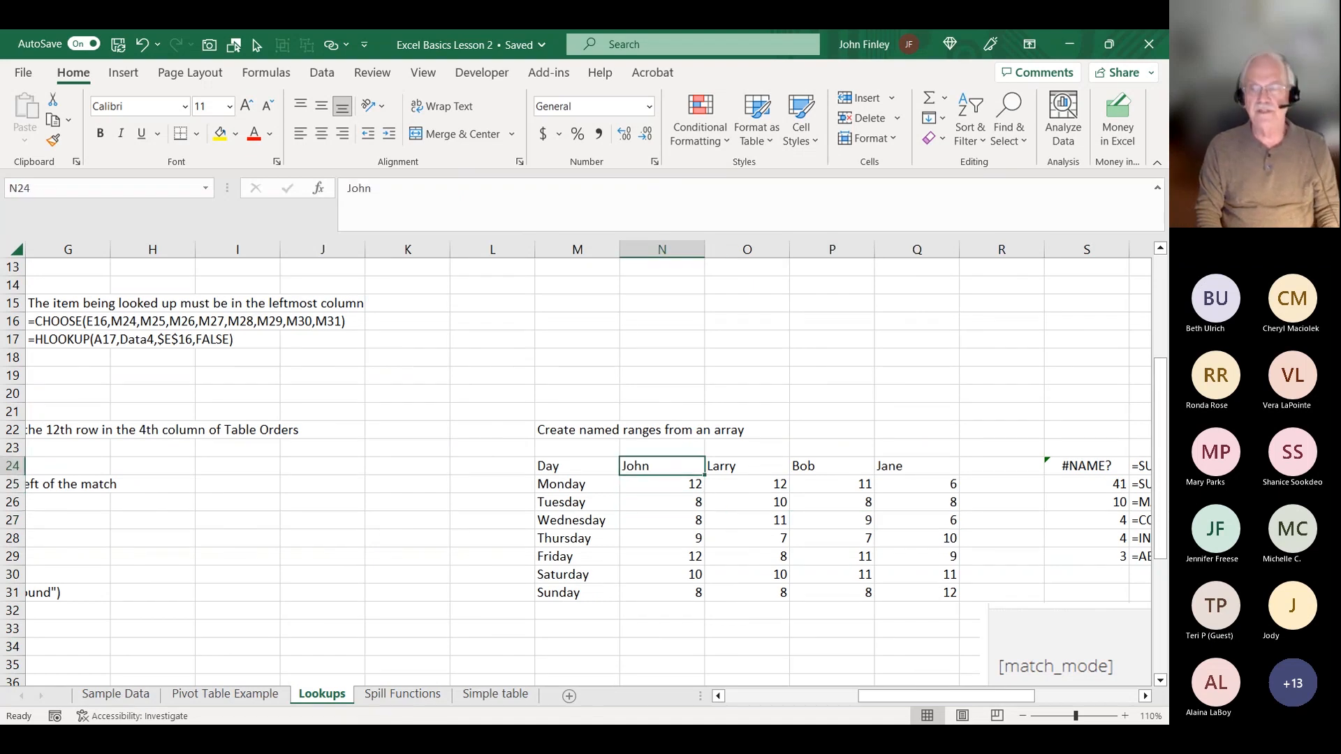
pyautogui.hotkey('shift', 'Right')
pyautogui.hotkey('shift', 'Right')
pyautogui.hotkey('shift', 'Right')
pyautogui.hotkey('shift', 'Down')
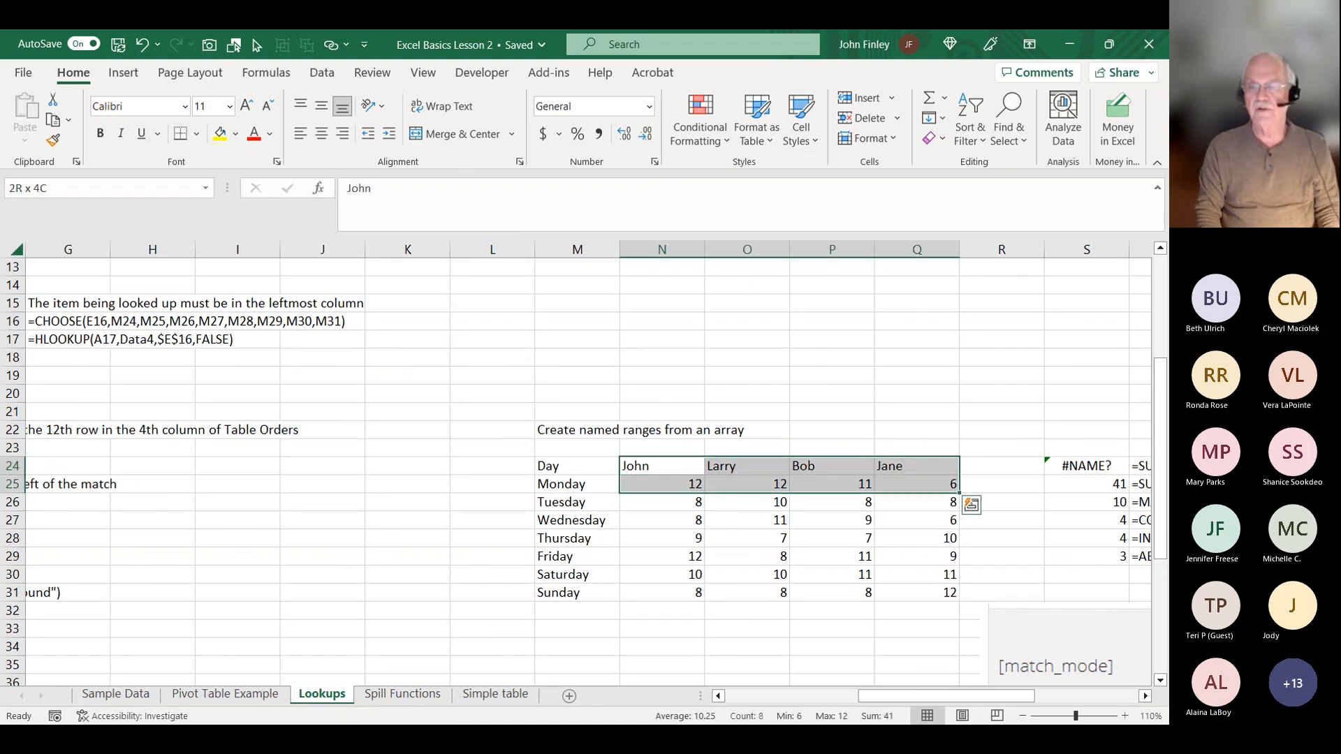
pyautogui.hotkey('shift', 'Down')
pyautogui.hotkey('shift', 'Down')
pyautogui.hotkey('shift', 'Down')
pyautogui.hotkey('shift', 'Down')
pyautogui.hotkey('shift', 'Down')
pyautogui.hotkey('shift', 'Down')
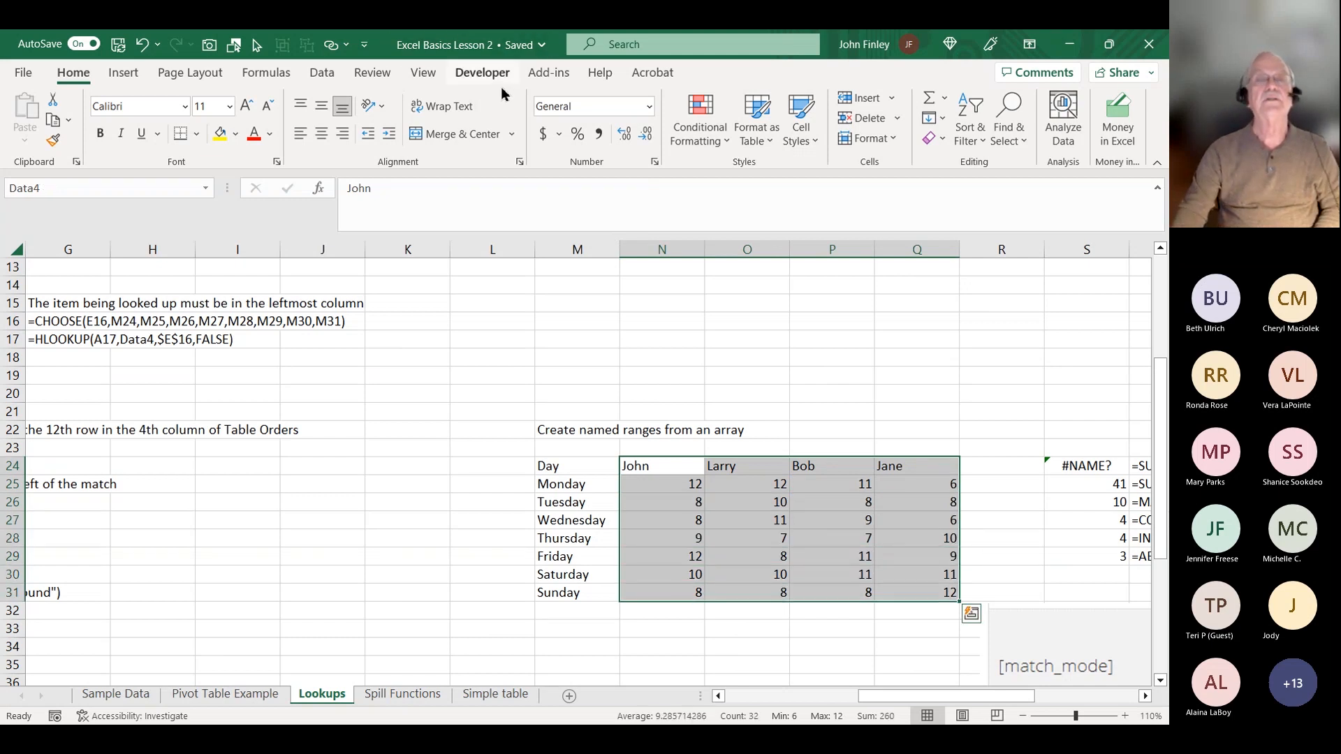
pyautogui.click(266, 72)
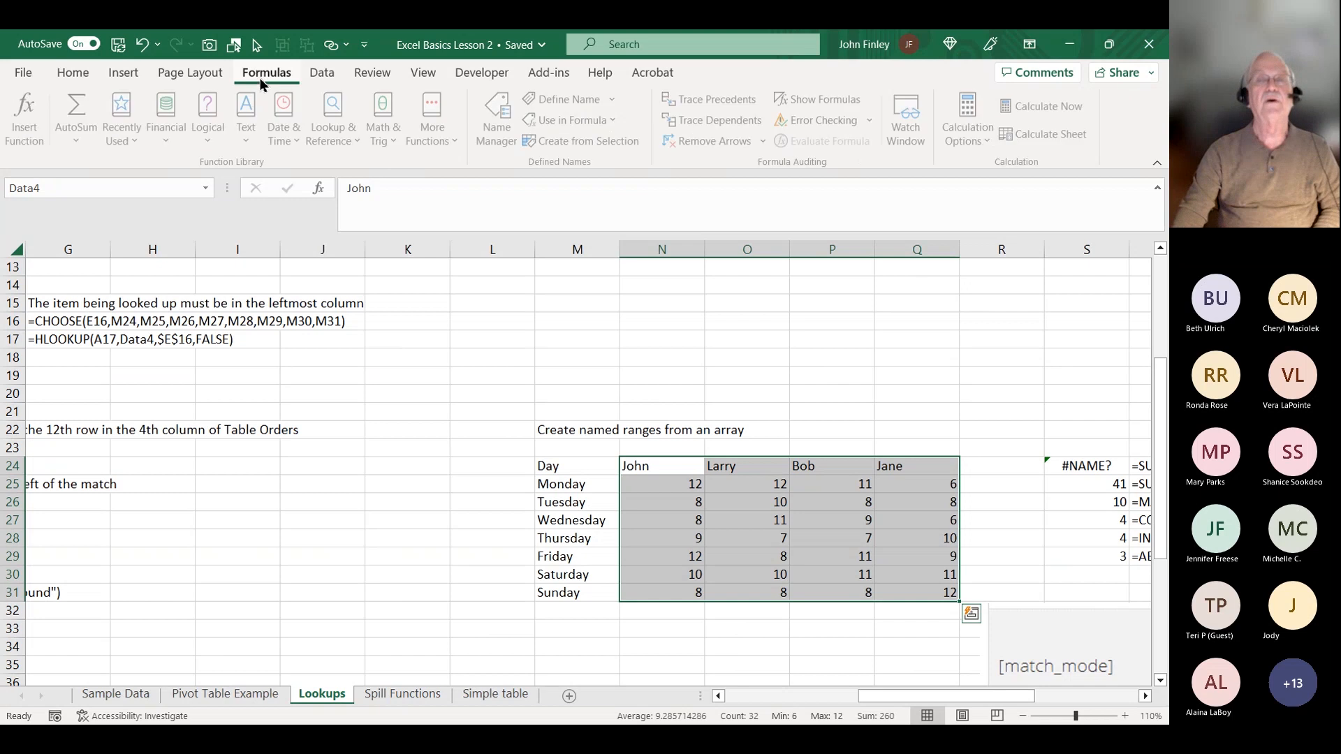
pyautogui.click(609, 140)
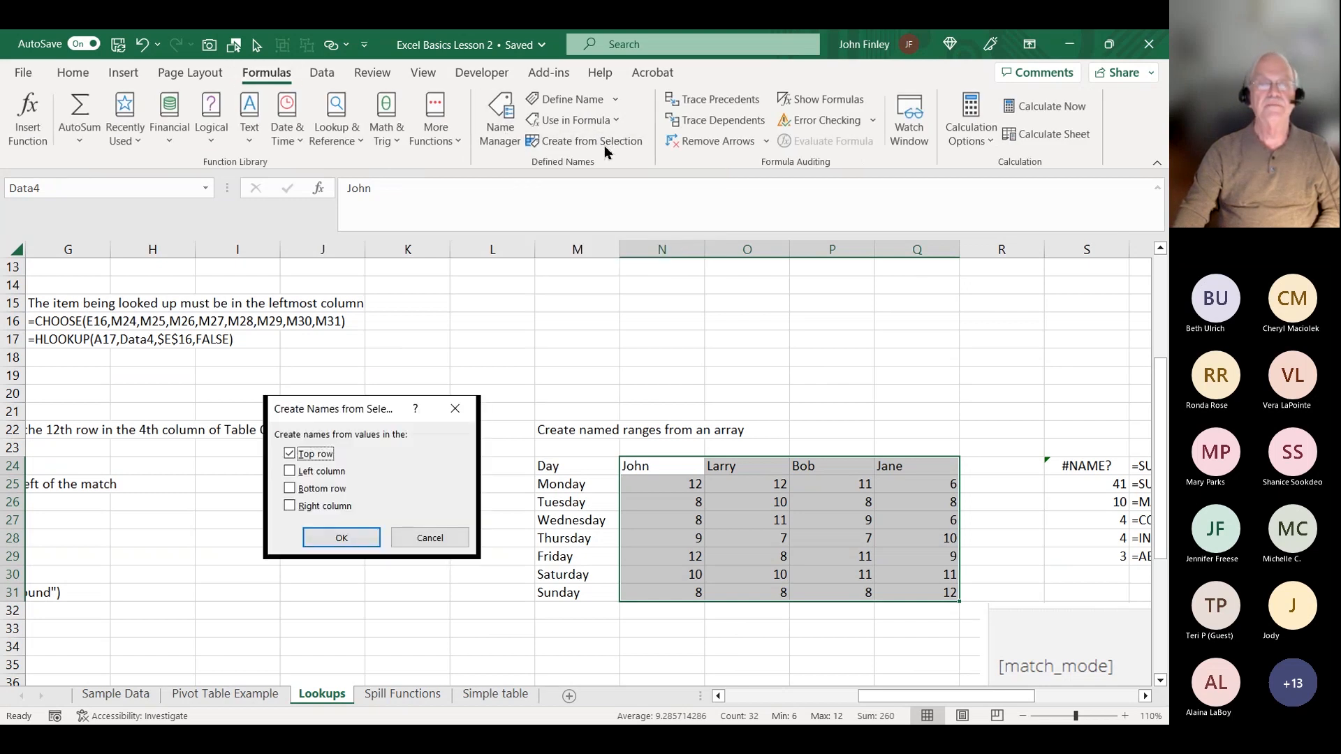
pyautogui.click(341, 538)
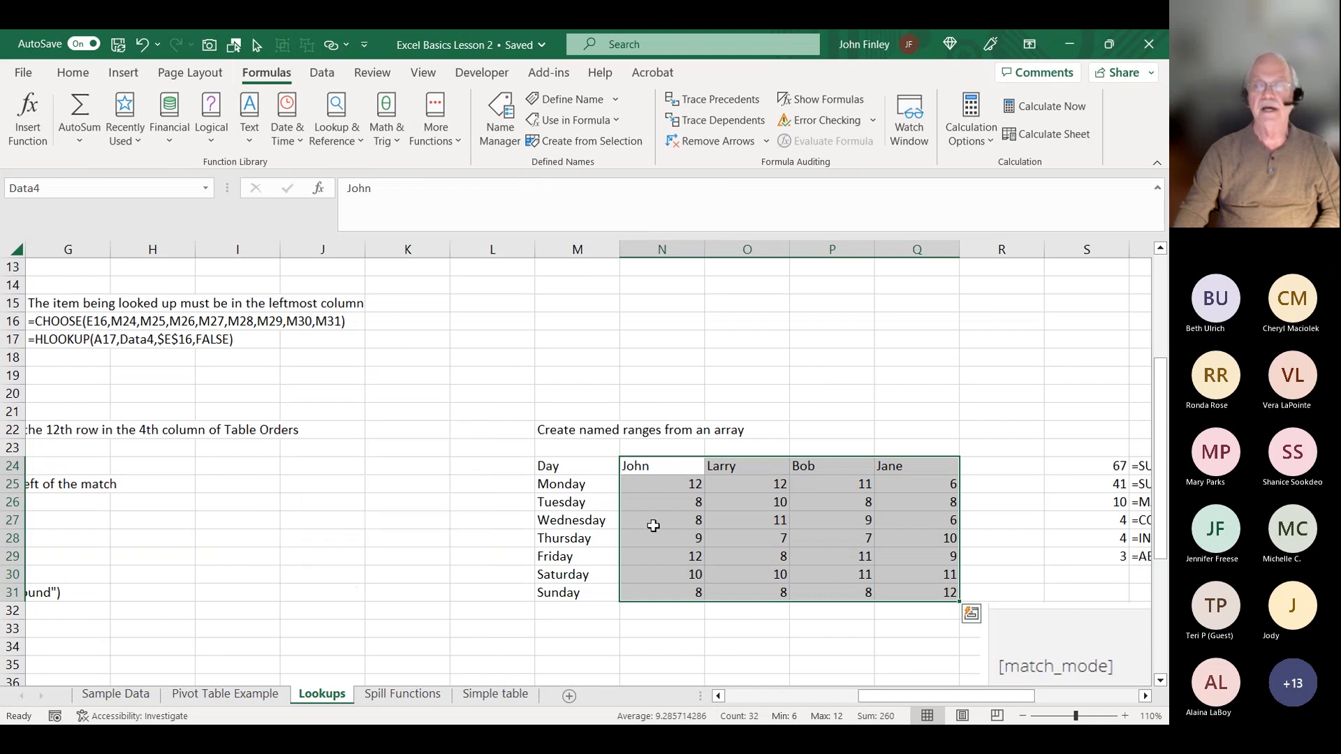
# Check the range names assigned to N25:N31 and O25:O31.
pyautogui.moveTo(660, 490); pyautogui.dragTo(660, 594)
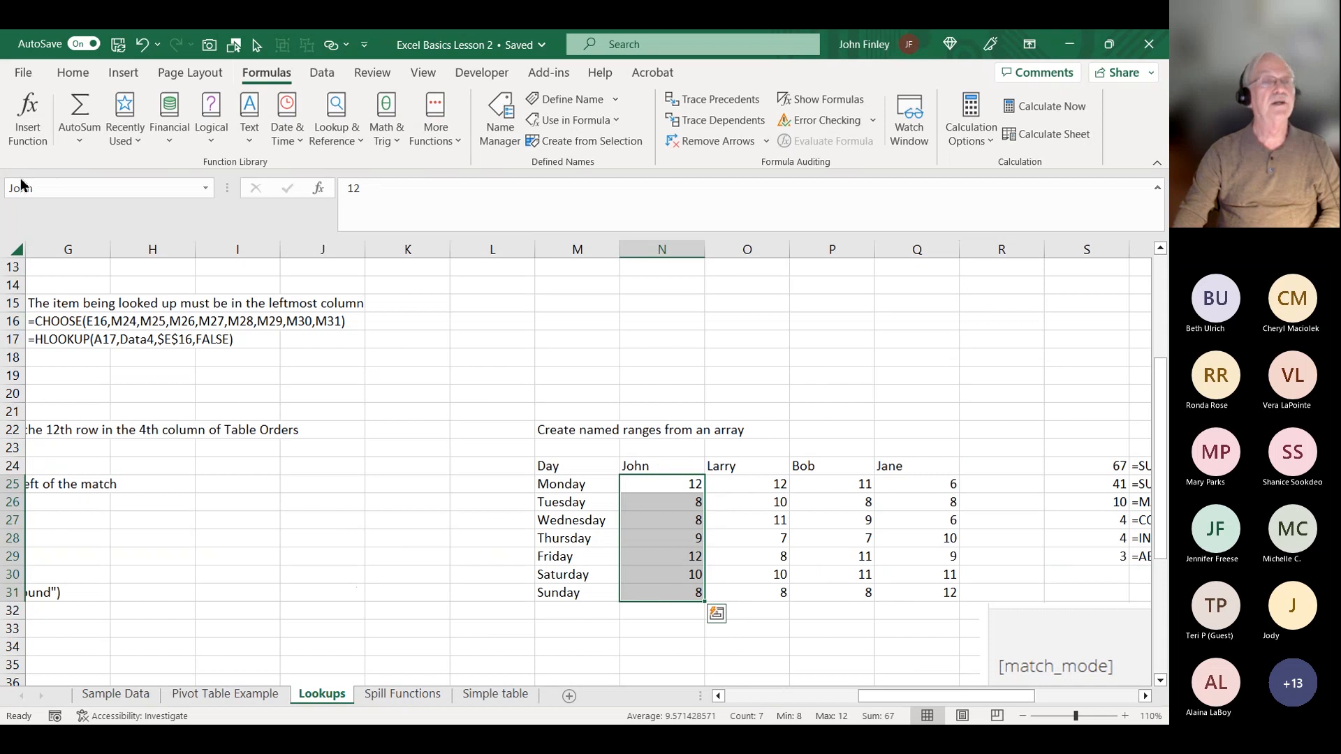
pyautogui.moveTo(751, 486); pyautogui.dragTo(743, 586)
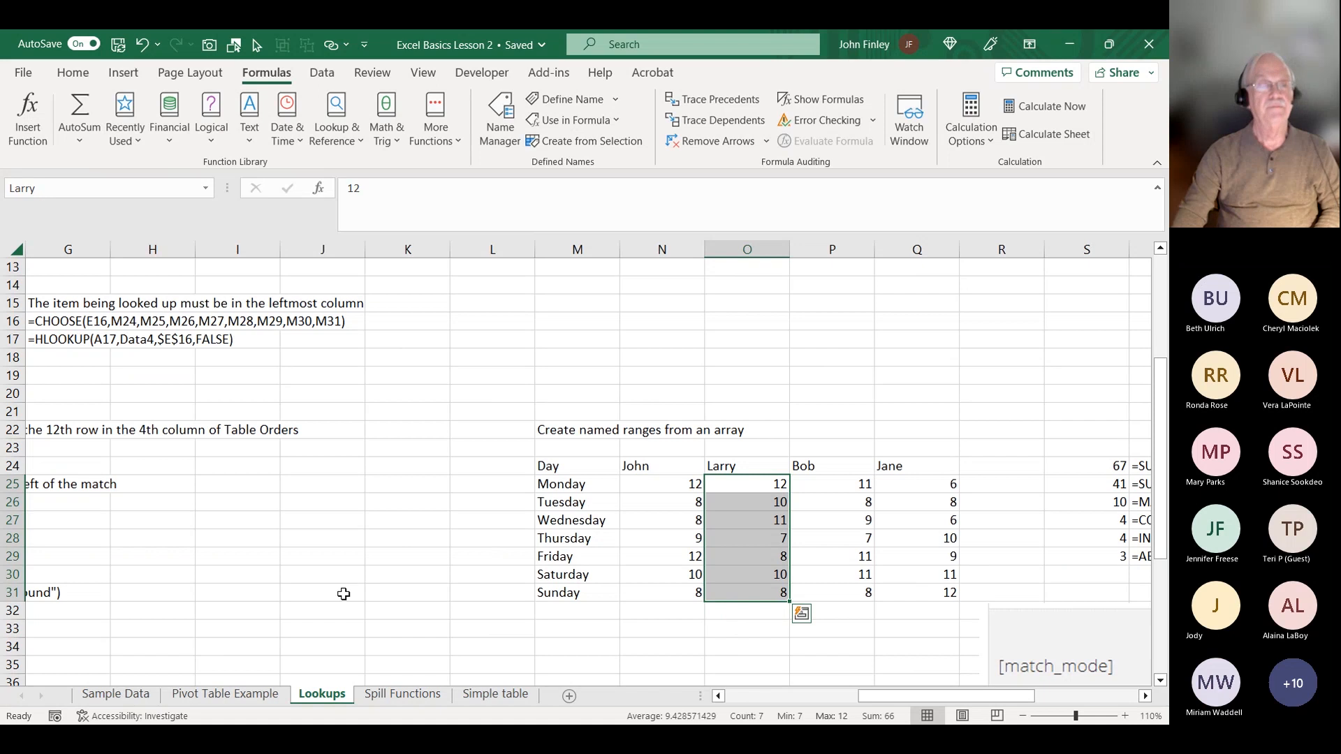
# Review the SUM and INDIRECT formulas in D27:D30 against the names in column C and the formula text in E27.
pyautogui.click(315, 554)
pyautogui.press('Left')
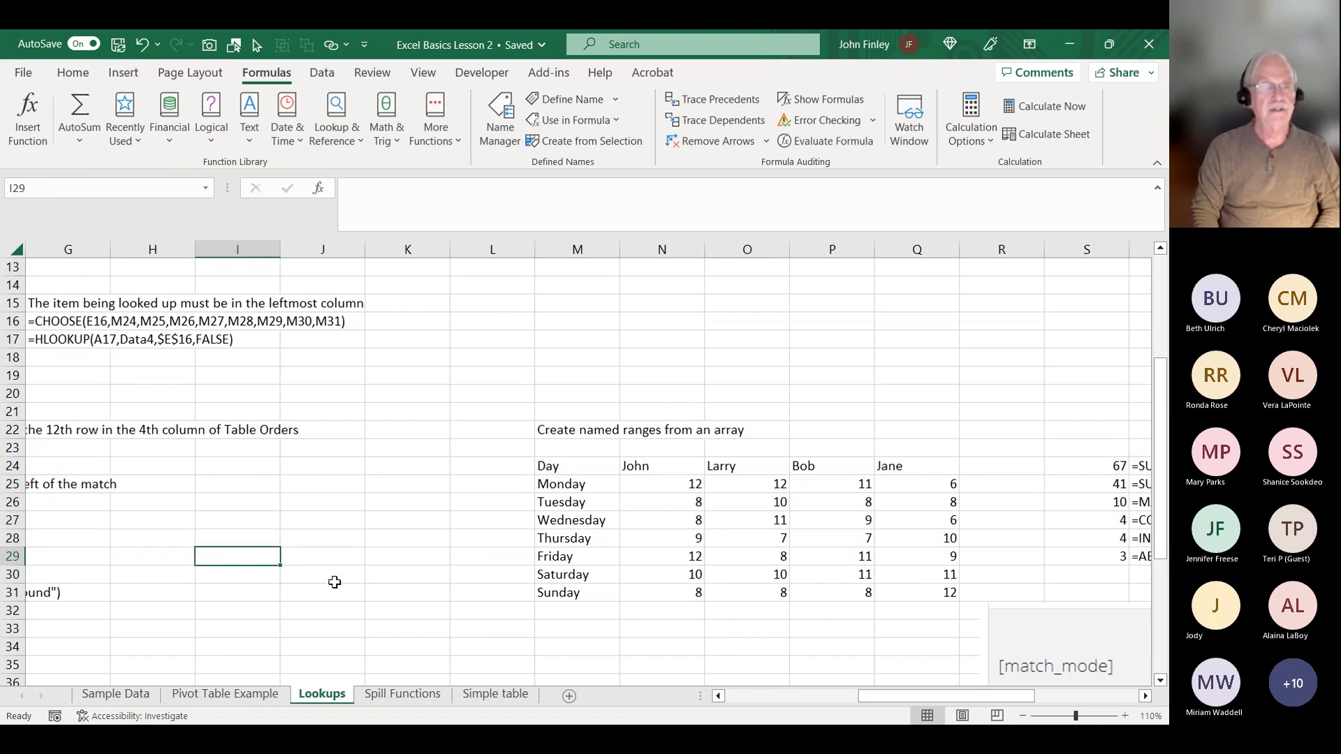
pyautogui.press('Left')
pyautogui.press('Left')
pyautogui.press('Left')
pyautogui.press('Left')
pyautogui.press('Left')
pyautogui.press('Left')
pyautogui.press('Up')
pyautogui.press('Up')
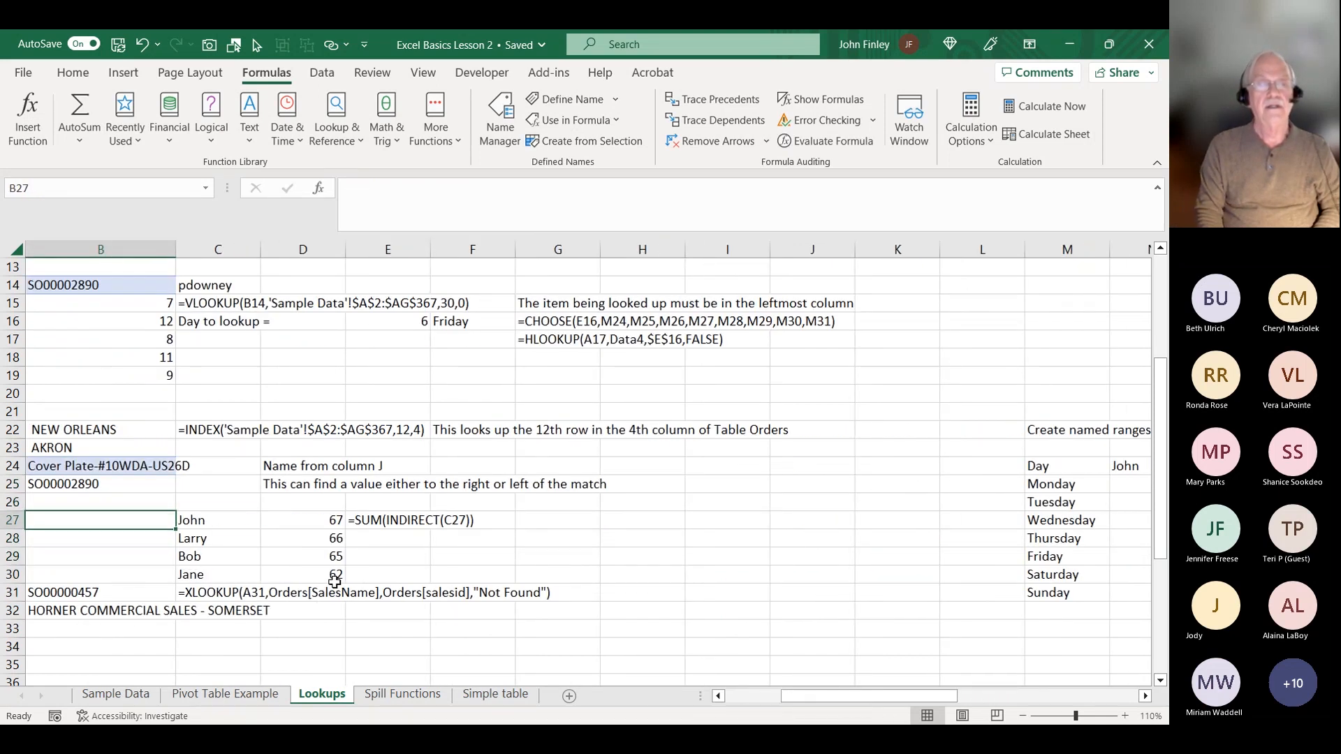
pyautogui.press('Right')
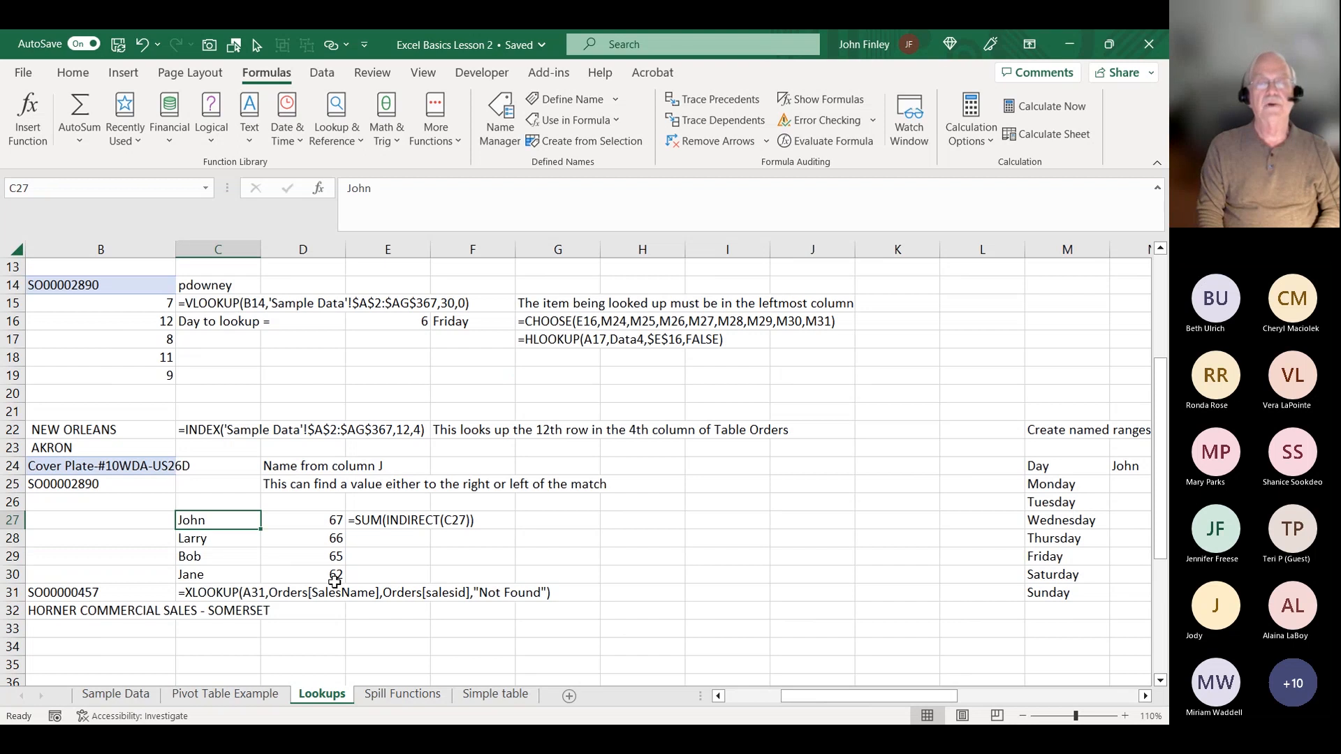
pyautogui.press('Right')
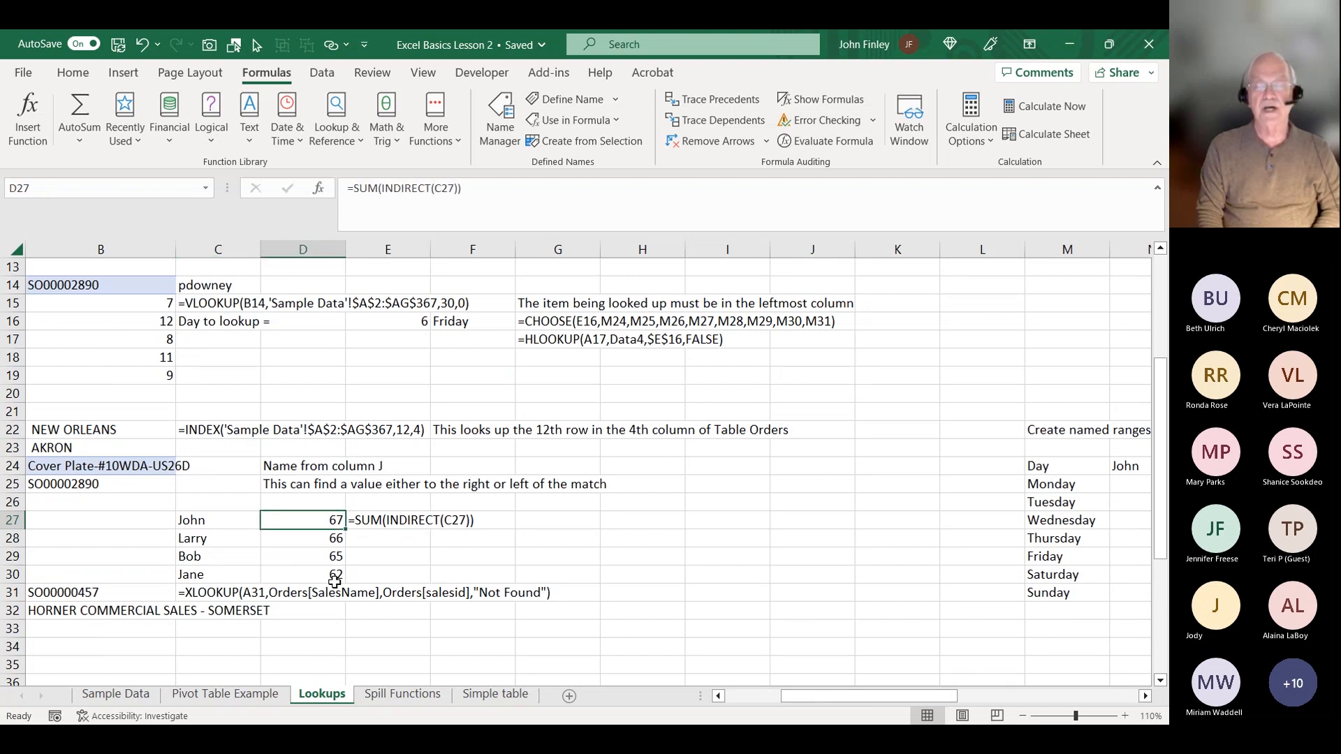
pyautogui.press('Down')
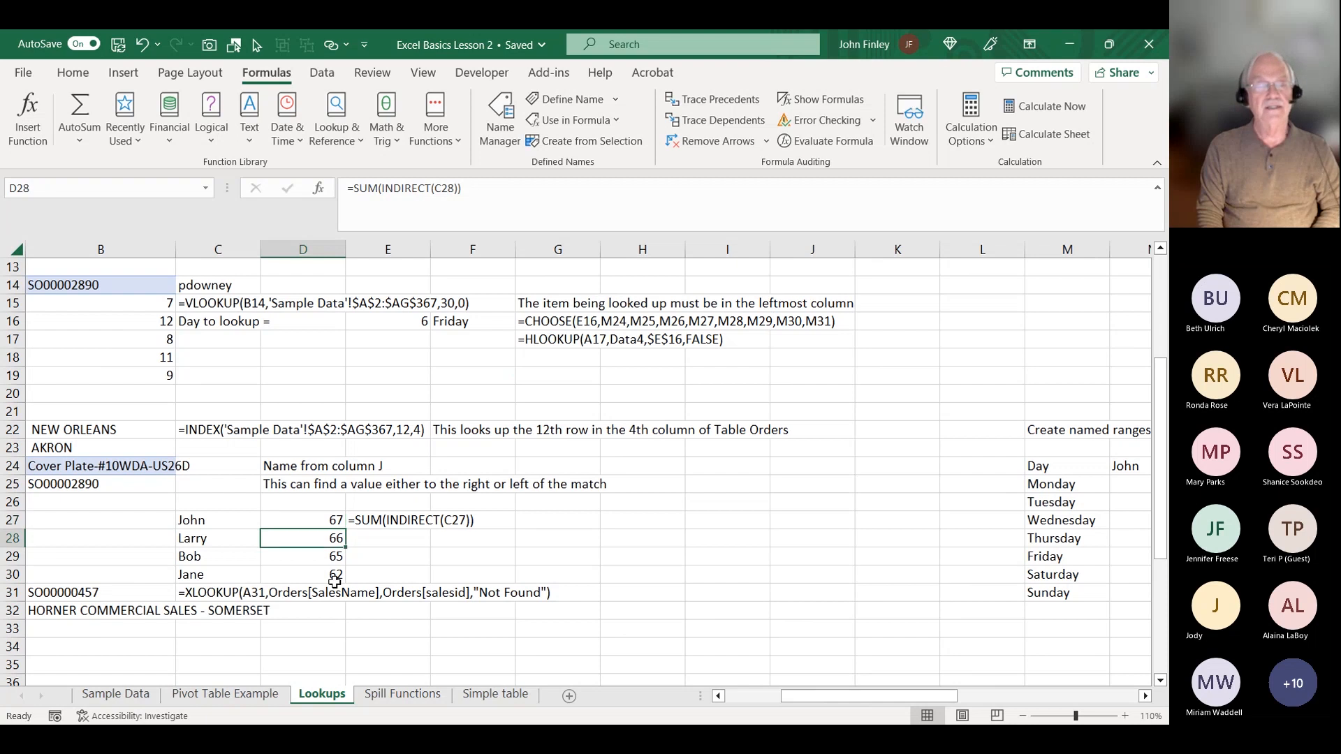
pyautogui.press('Down')
pyautogui.press('Down')
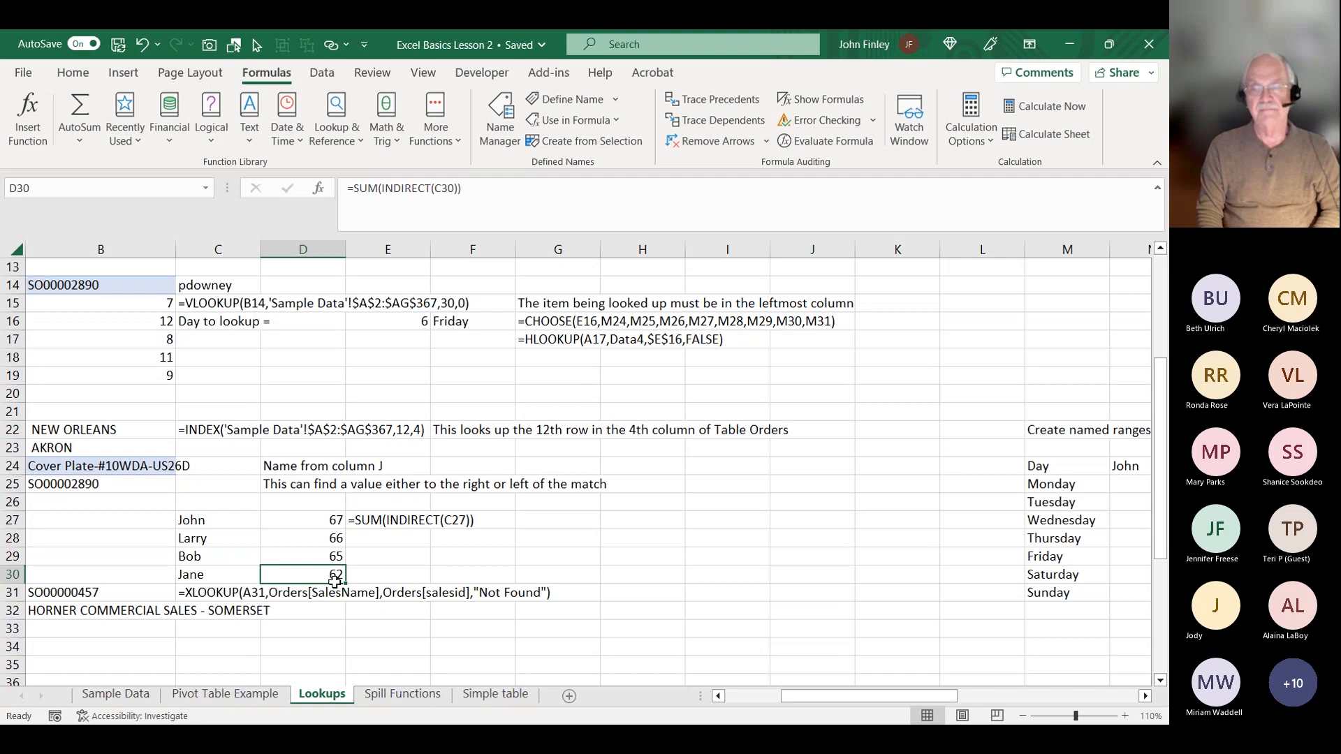
pyautogui.press('Right')
pyautogui.press('Left')
pyautogui.press('Left')
pyautogui.press('Up')
pyautogui.press('Up')
pyautogui.press('Right')
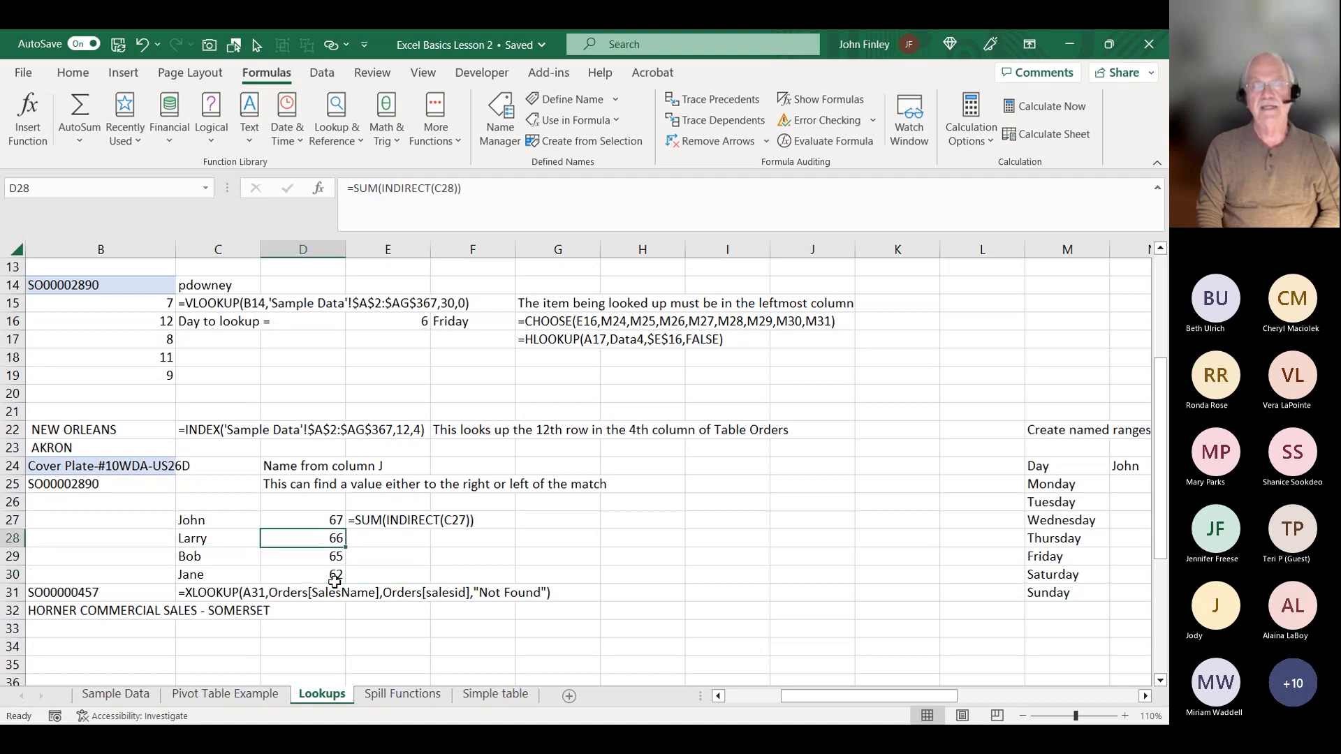
pyautogui.press('Up')
pyautogui.press('Right')
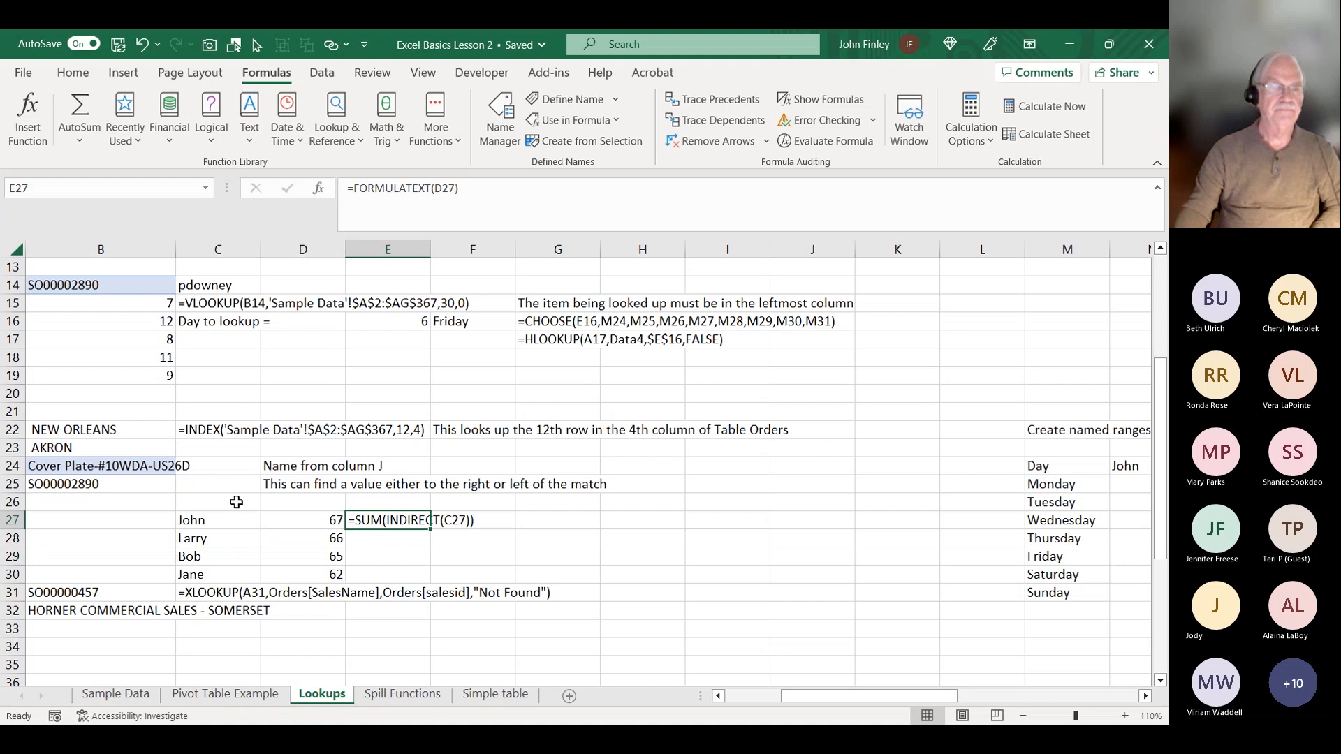
pyautogui.click(291, 610)
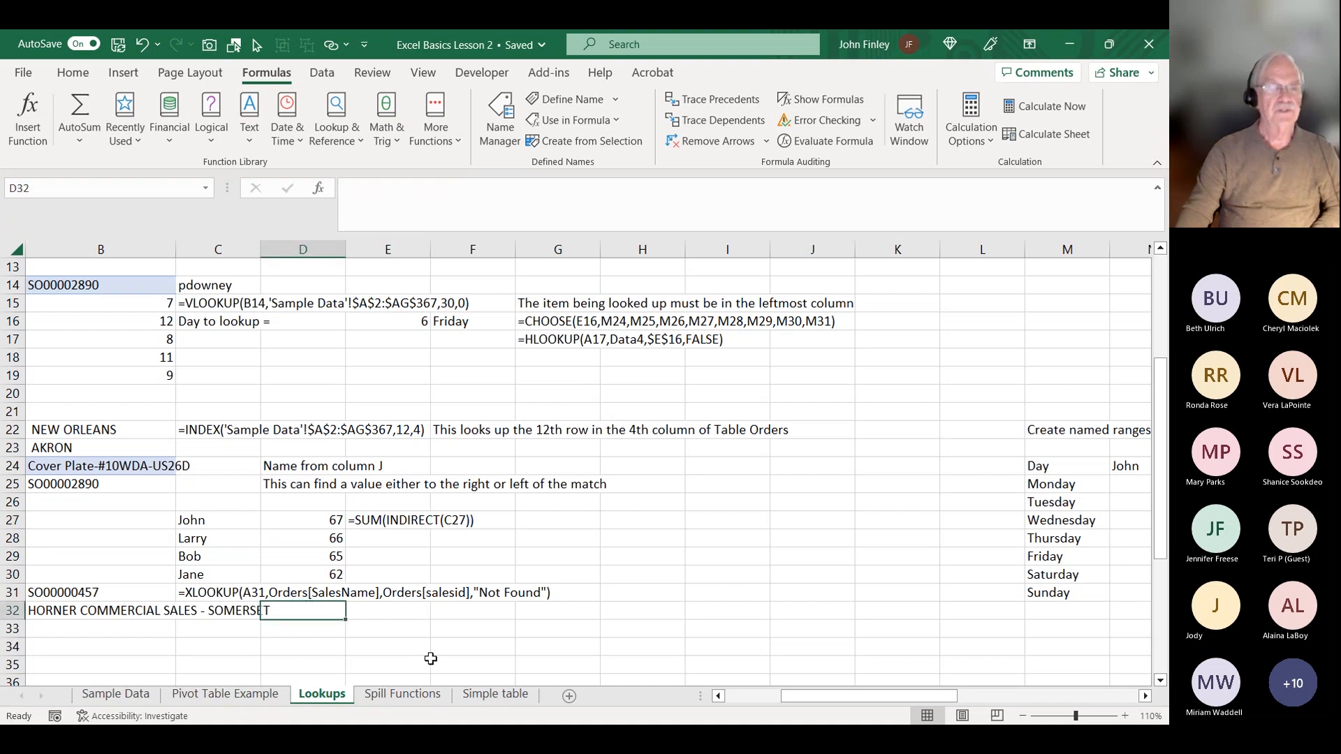
# Open the Spill Functions sheet and examine the lookup value in C2 and the XLOOKUP formula in D2.
pyautogui.click(400, 695)
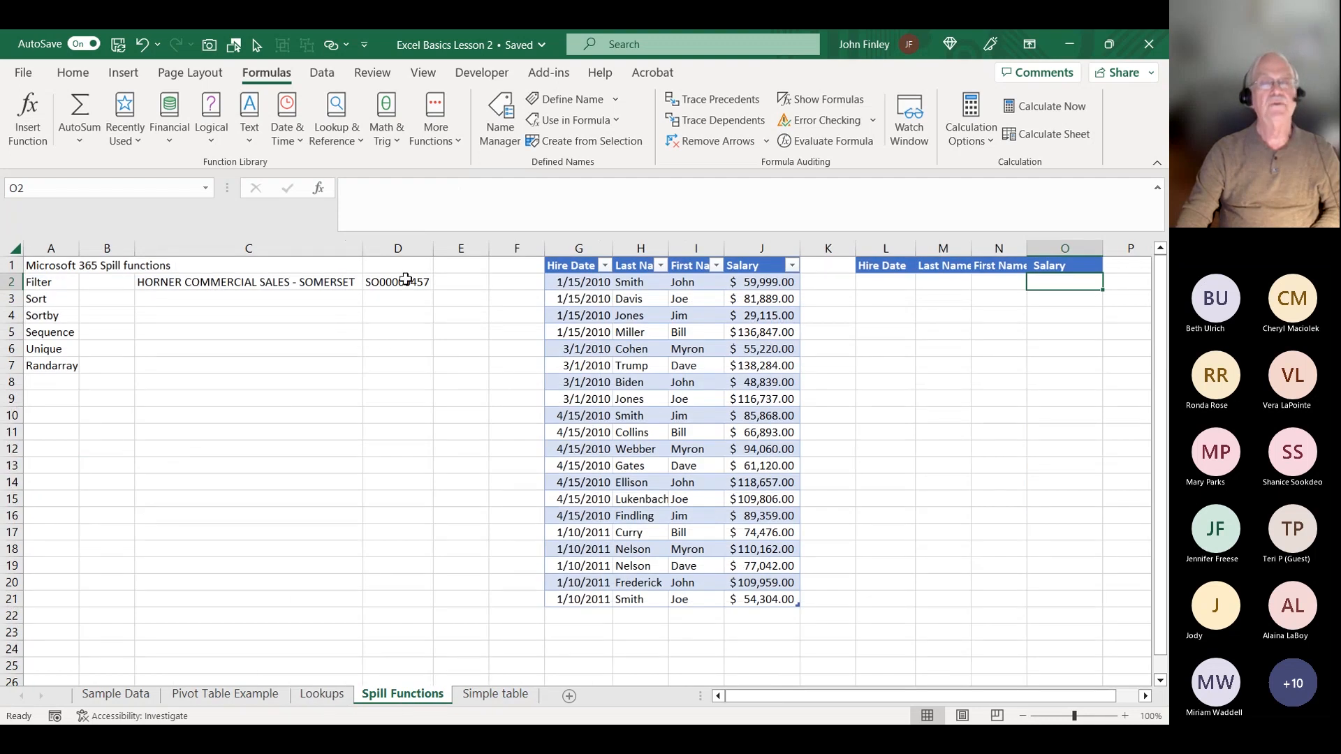
pyautogui.click(209, 279)
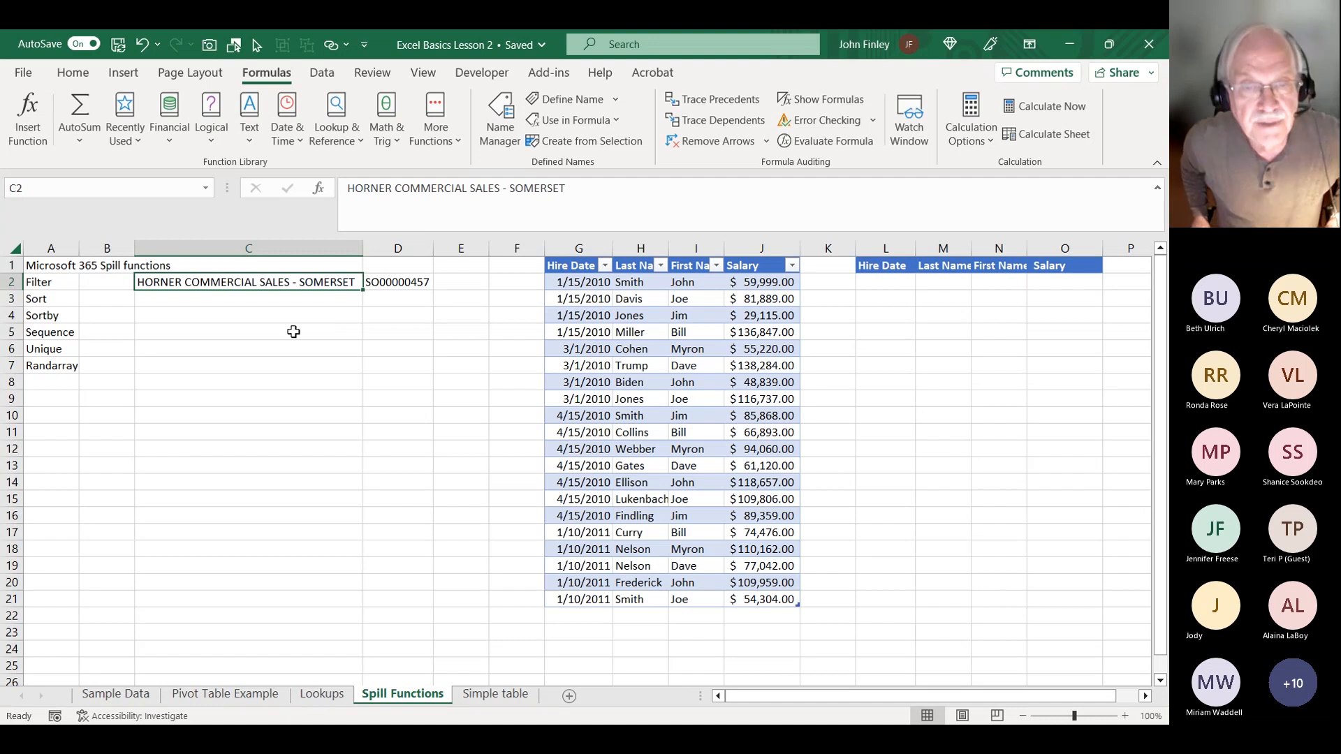
pyautogui.press('Right')
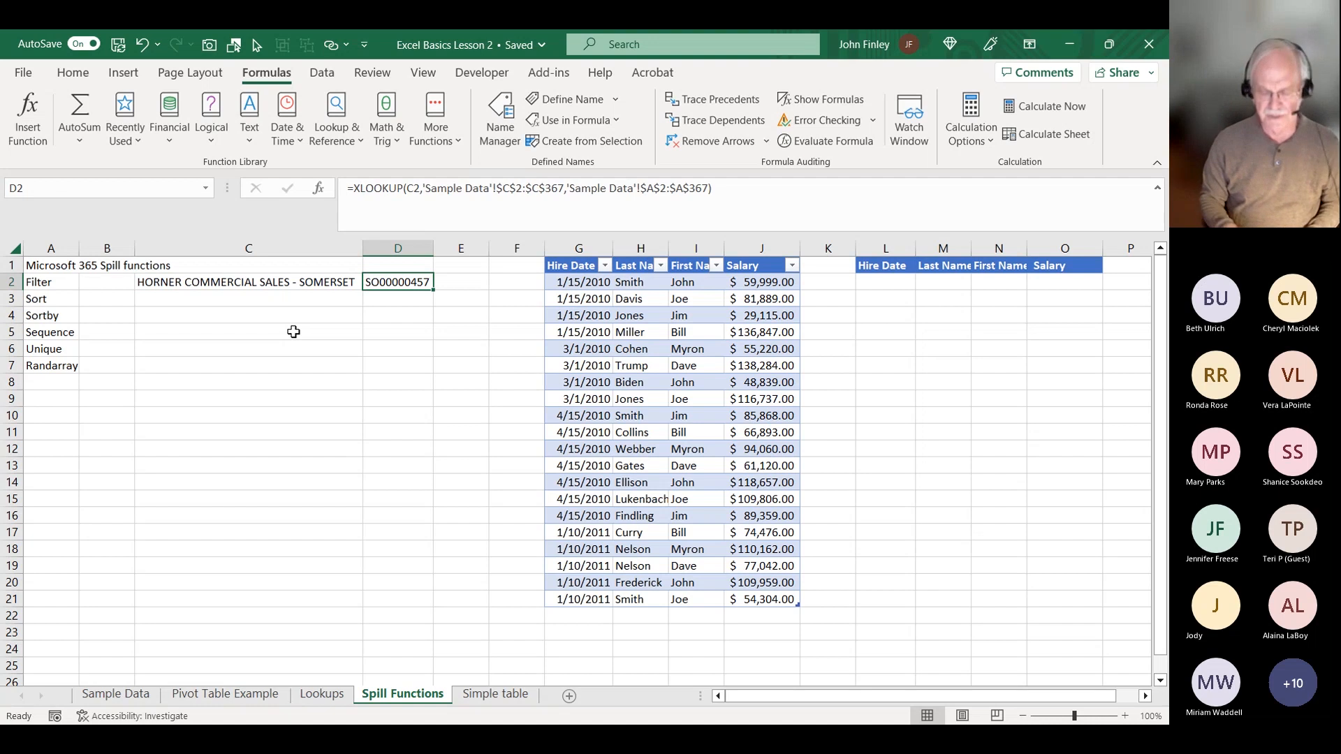
# Start a FILTER formula in D3 with a column reference to the Orders table, =Filter(Orders[.
pyautogui.press('Down')
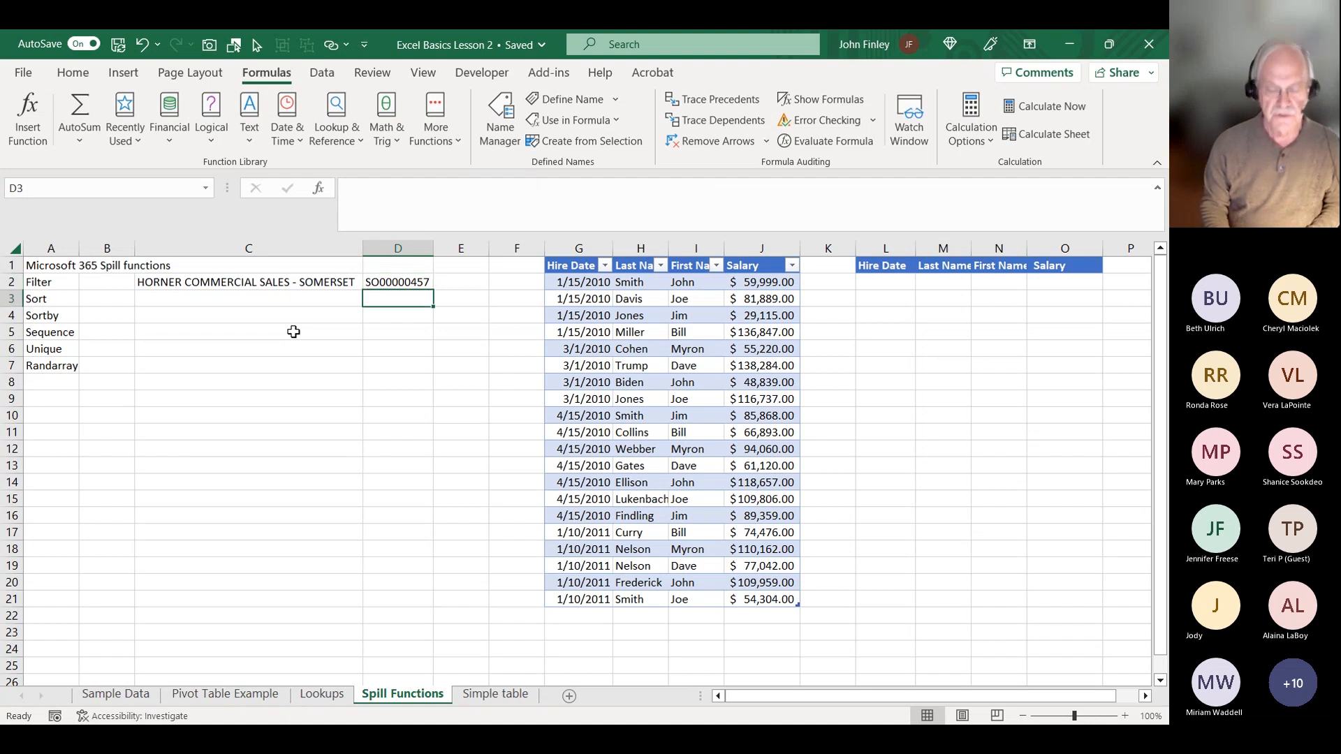
pyautogui.write('=')
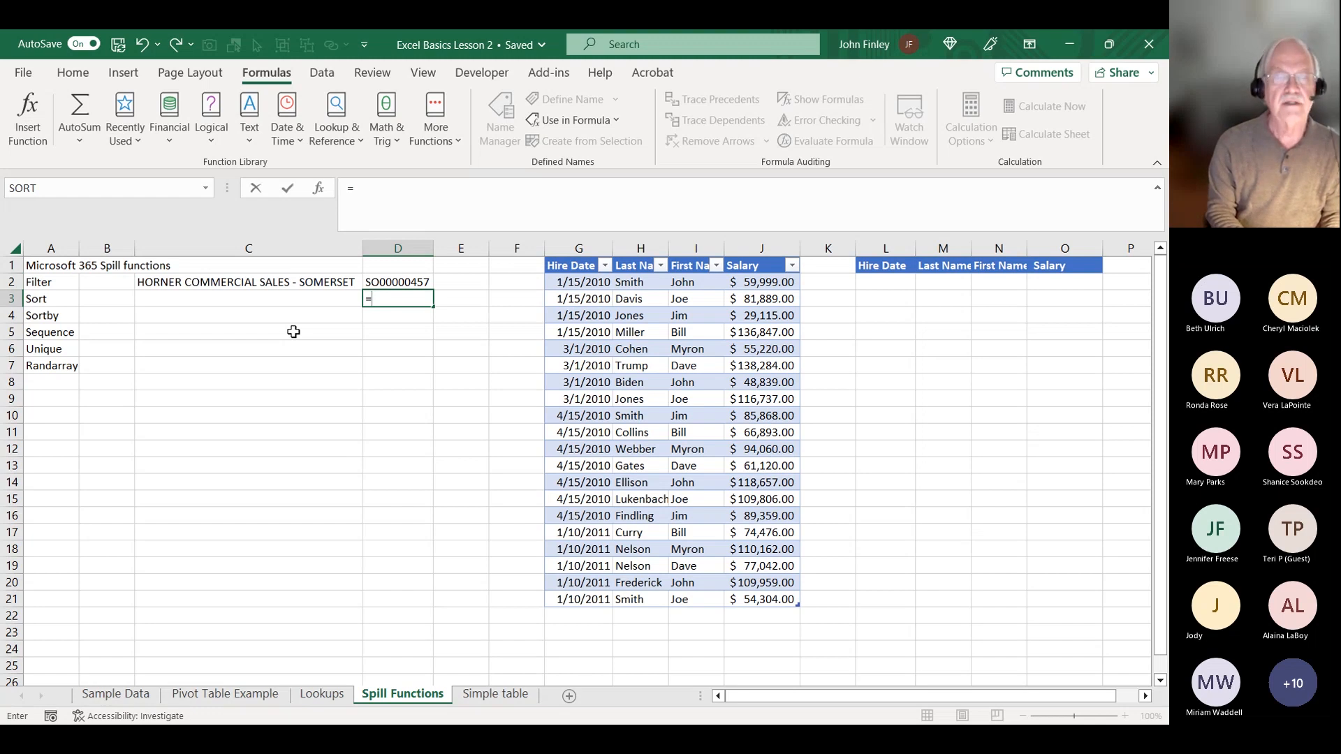
pyautogui.write('Filty')
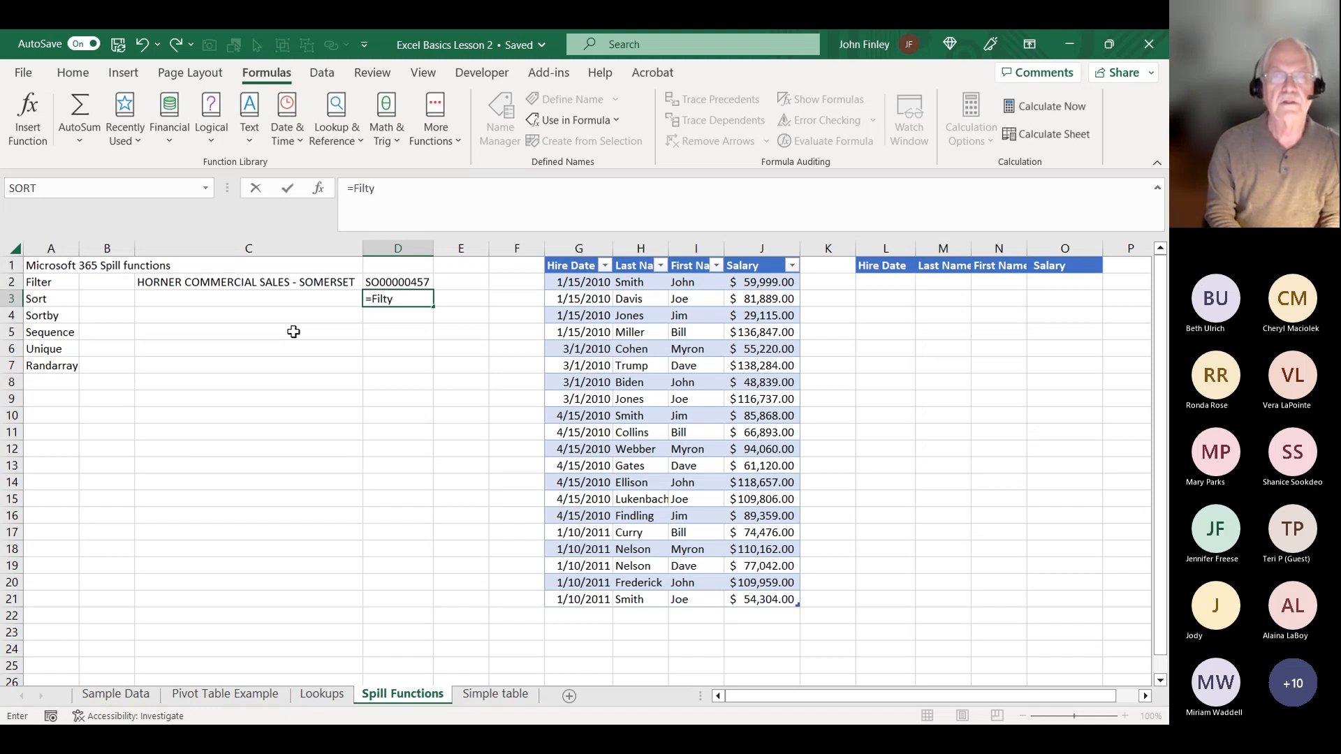
pyautogui.press('BackSpace')
pyautogui.write('er(Orders[')
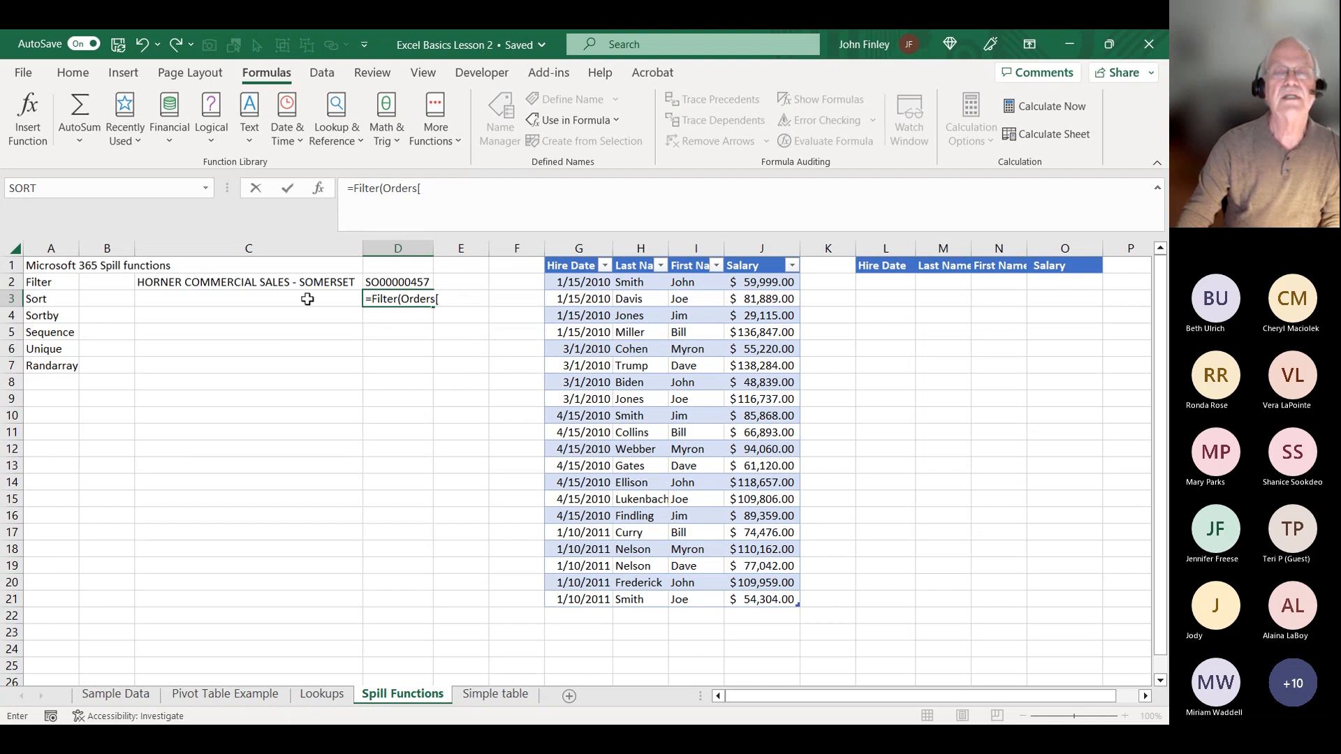
pyautogui.click(251, 286)
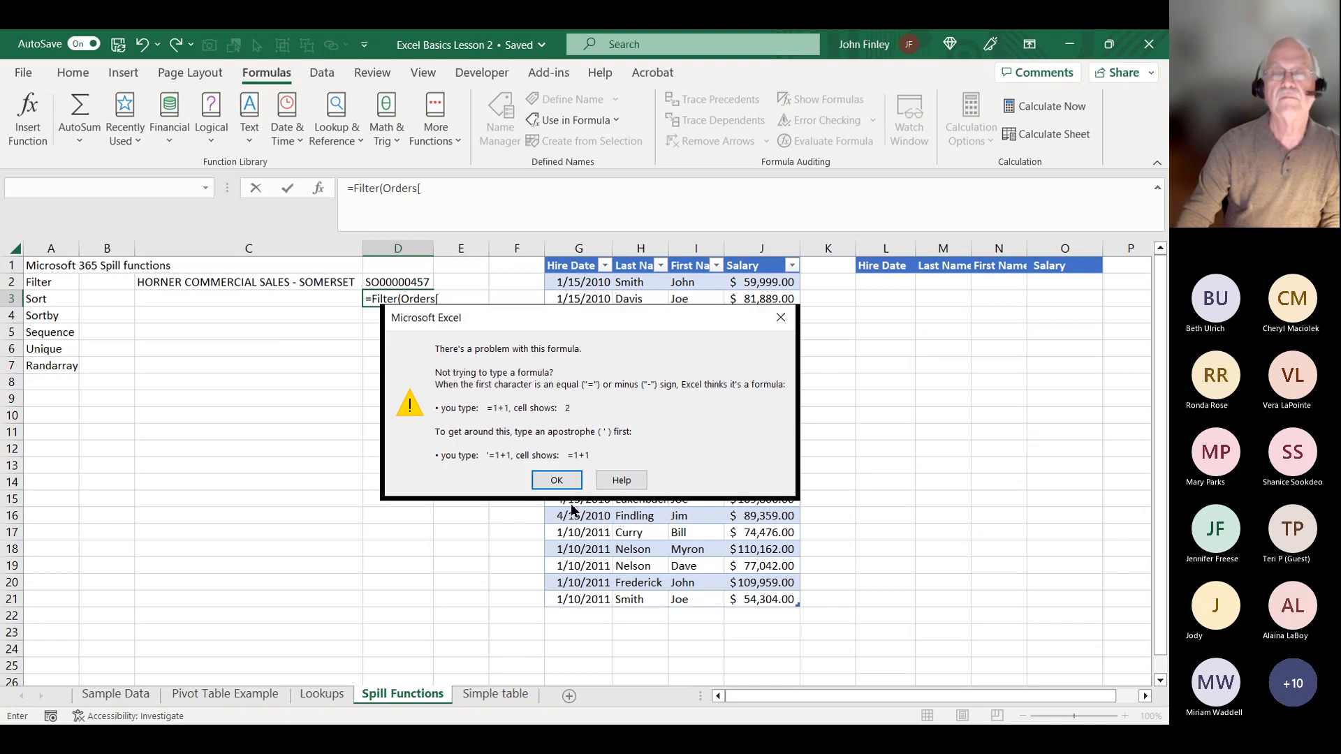
pyautogui.click(556, 481)
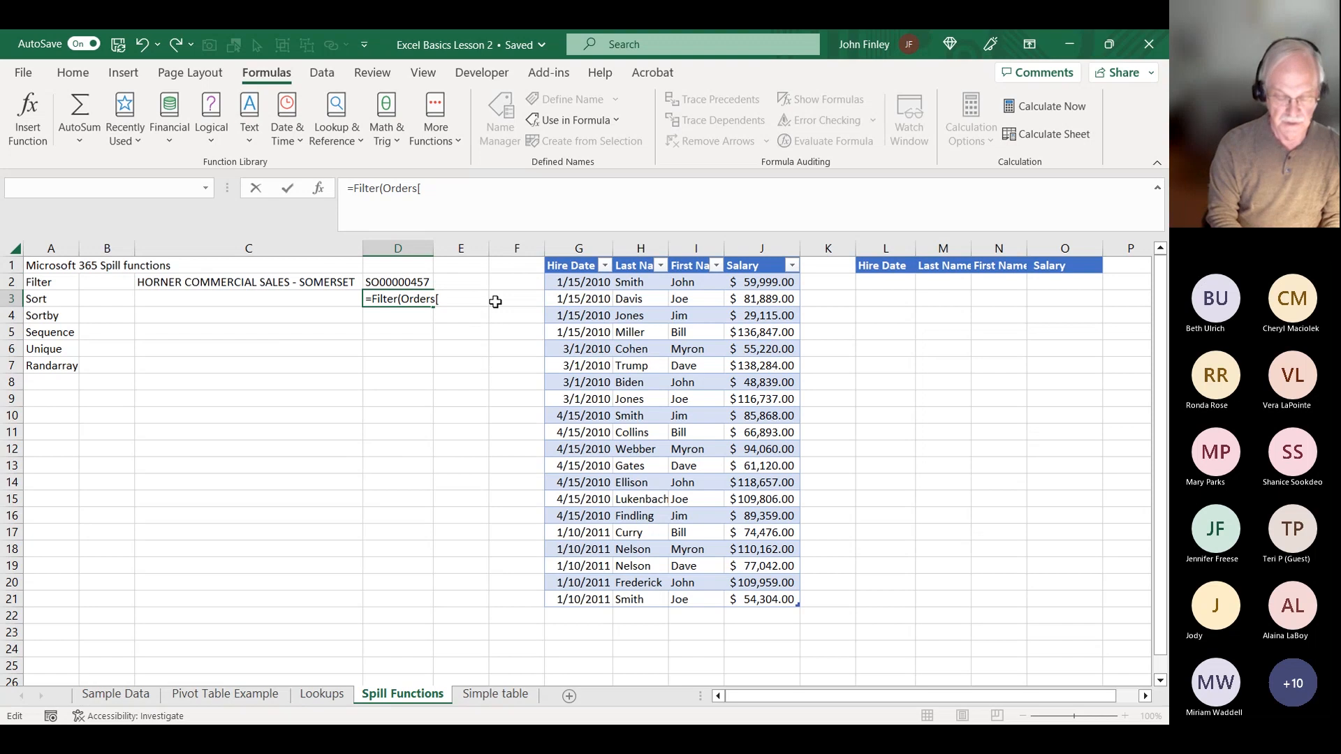
pyautogui.write('SalesName')
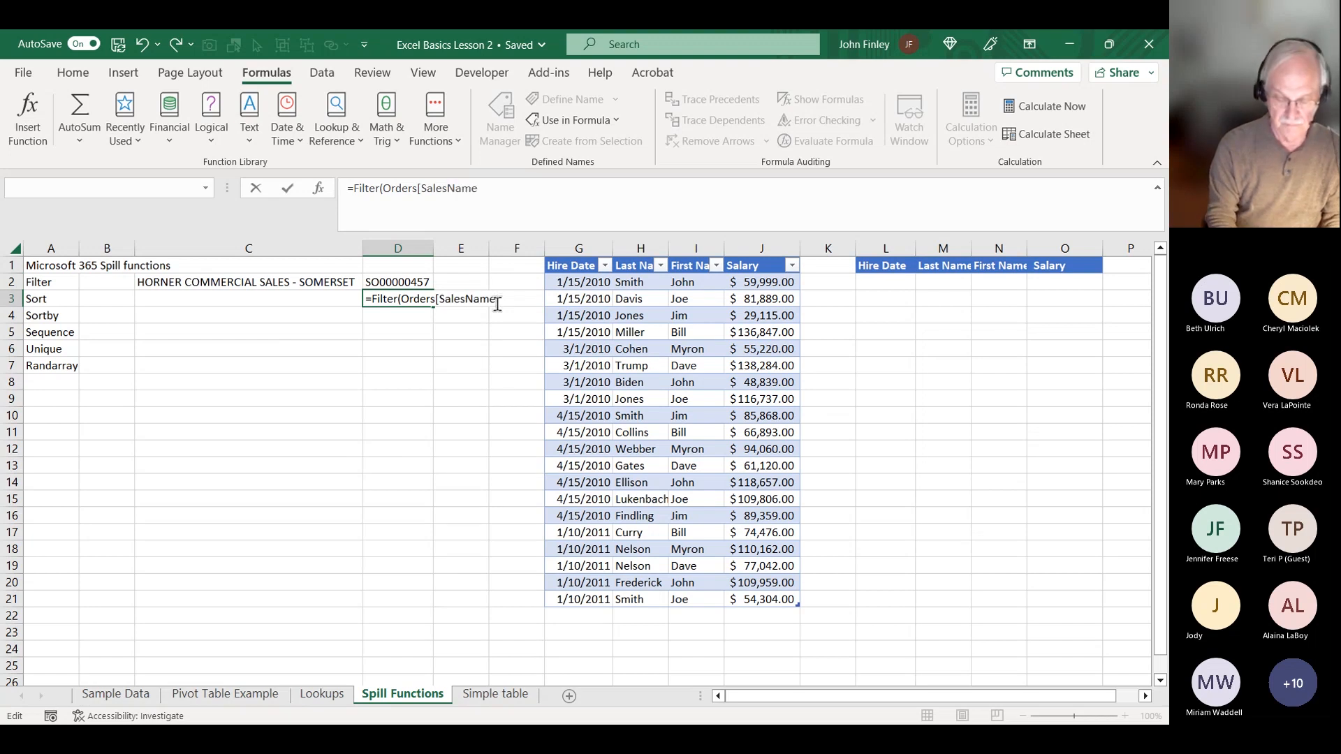
pyautogui.write(']')
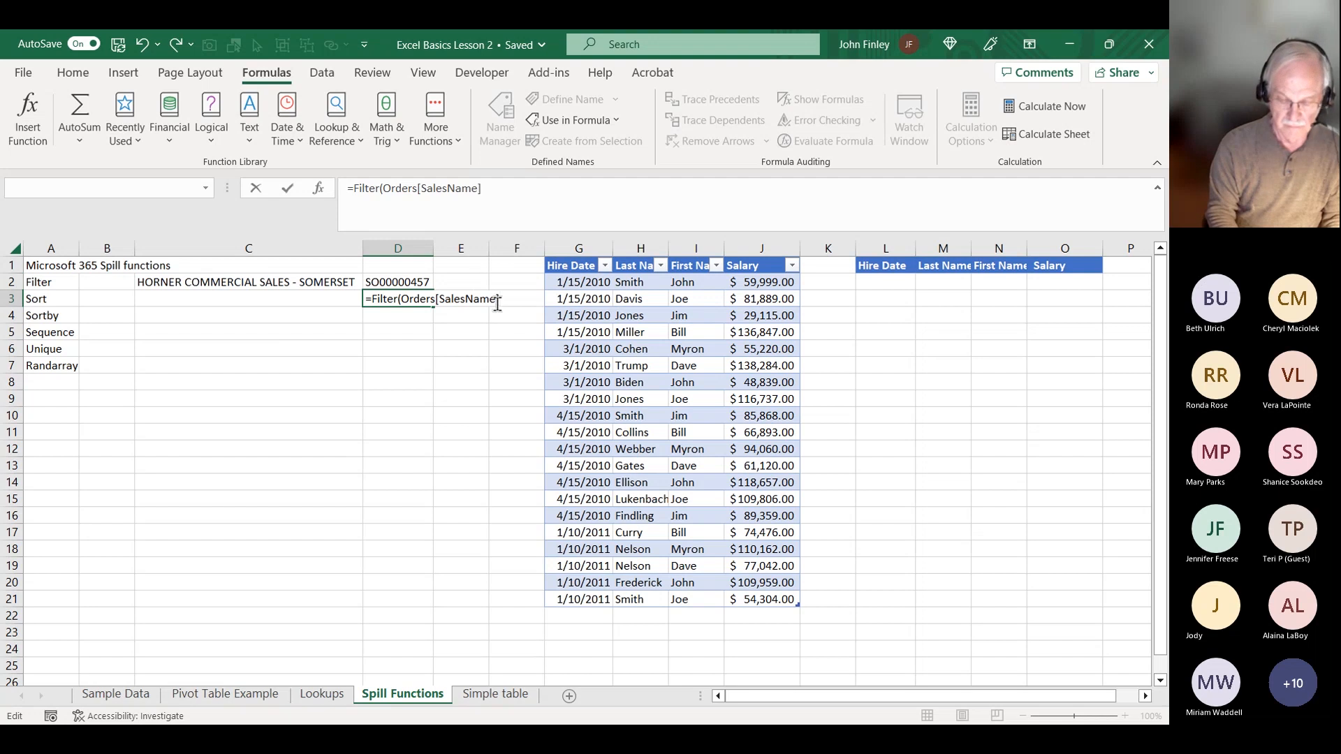
pyautogui.write('=')
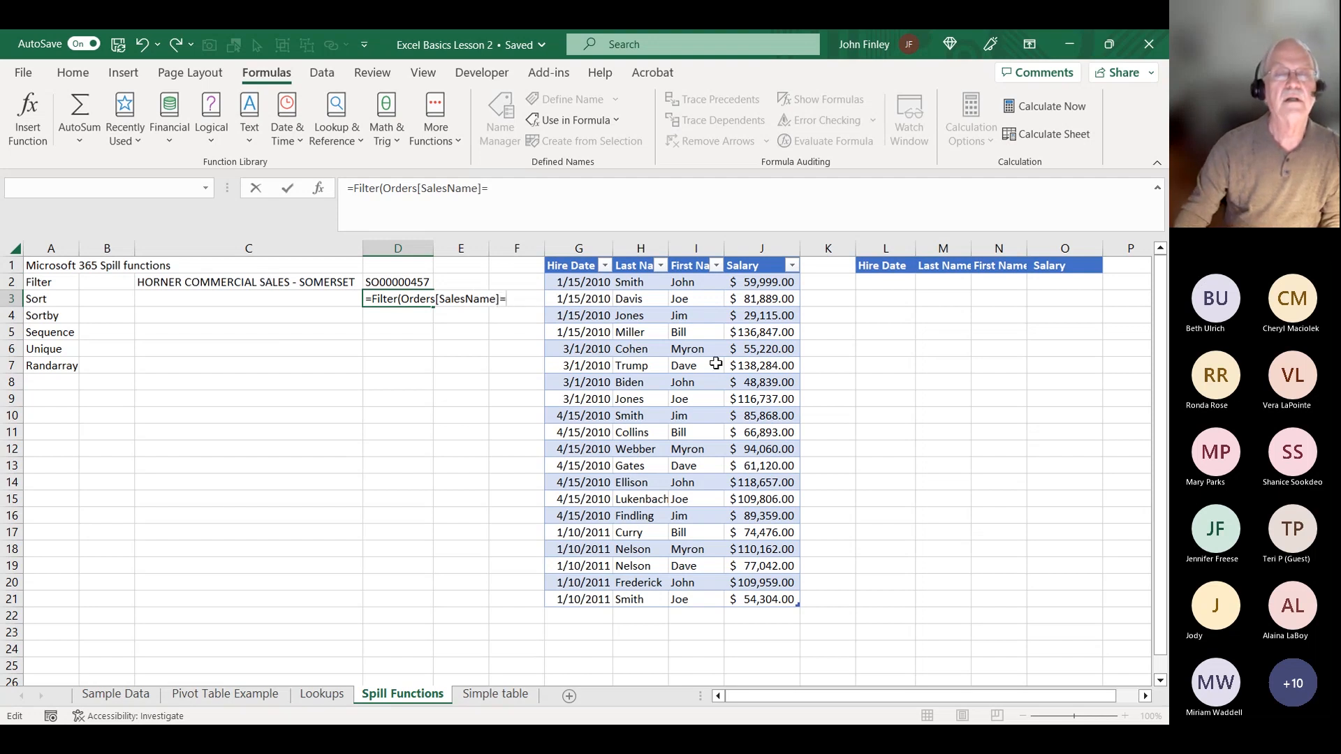
pyautogui.press('BackSpace')
pyautogui.press('BackSpace')
pyautogui.press('BackSpace')
pyautogui.press('BackSpace')
pyautogui.press('BackSpace')
pyautogui.press('BackSpace')
pyautogui.press('BackSpace')
pyautogui.press('BackSpace')
pyautogui.press('BackSpace')
pyautogui.press('BackSpace')
pyautogui.press('BackSpace')
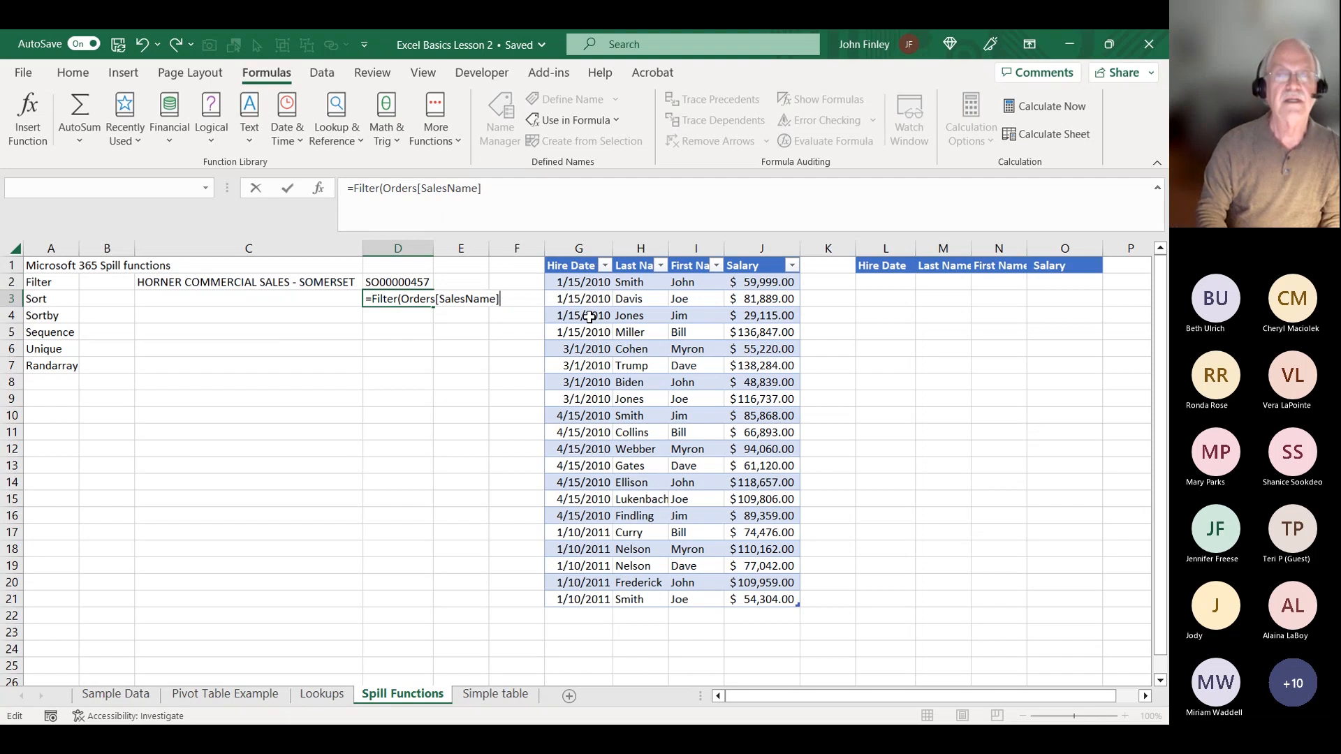
# Set the return column of the FILTER formula in D3 to Orders[salesid].
pyautogui.write('salie')
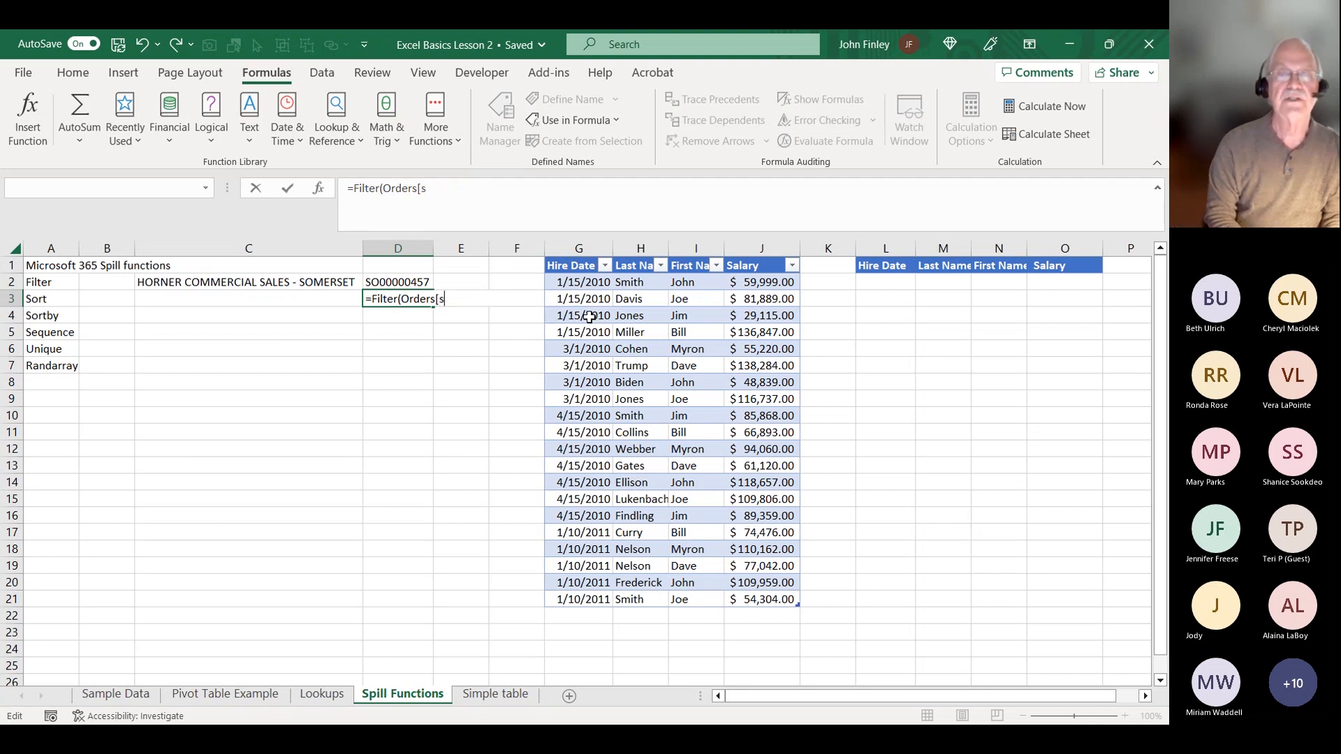
pyautogui.press('BackSpace')
pyautogui.press('BackSpace')
pyautogui.write('esid')
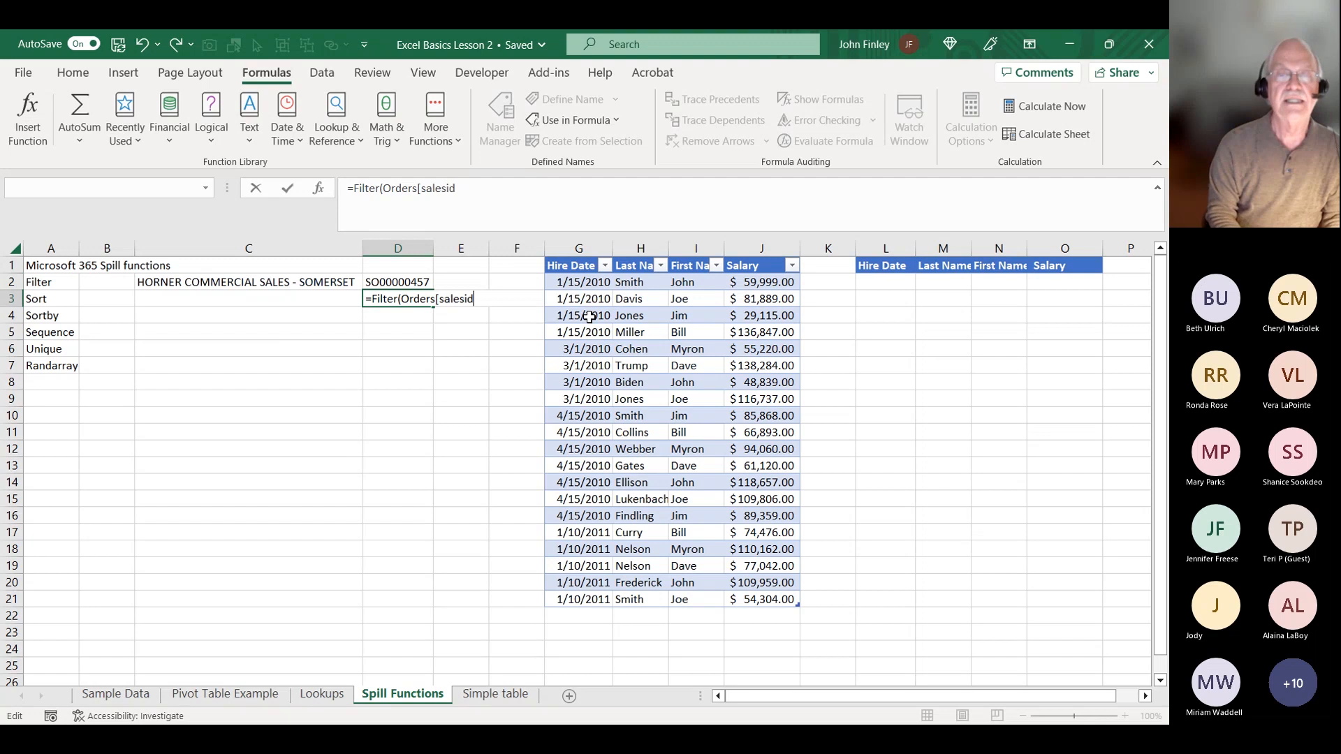
pyautogui.write('],')
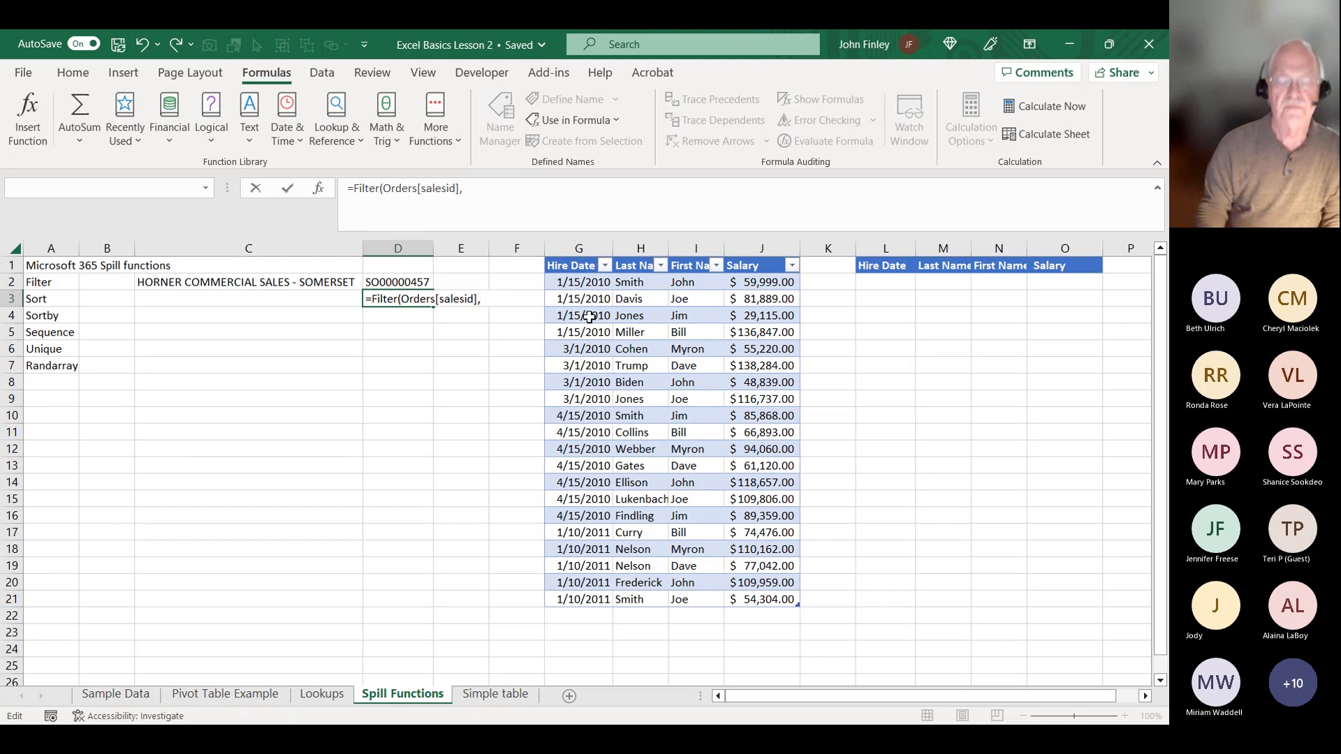
# Complete the FILTER formula in D3 with the condition orders[SalesName]=C2 and enter it.
pyautogui.write('orders[')
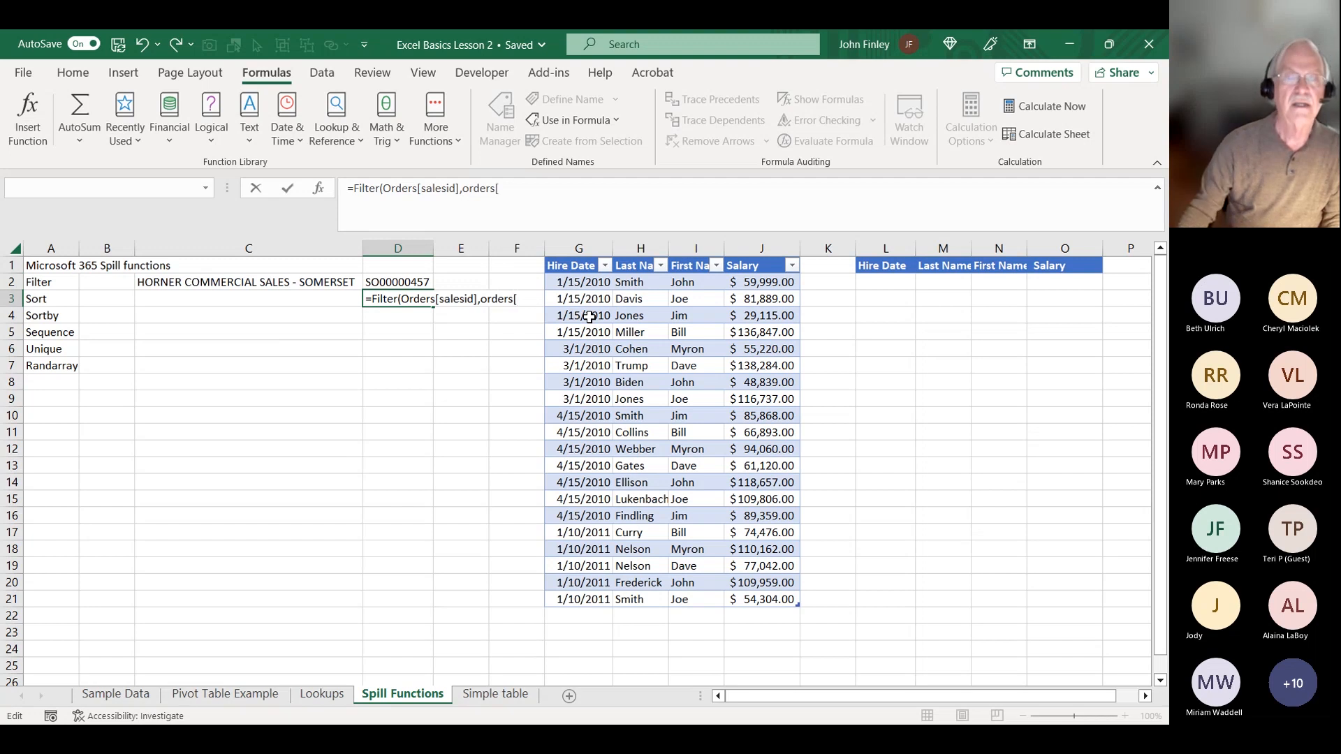
pyautogui.write('Sal')
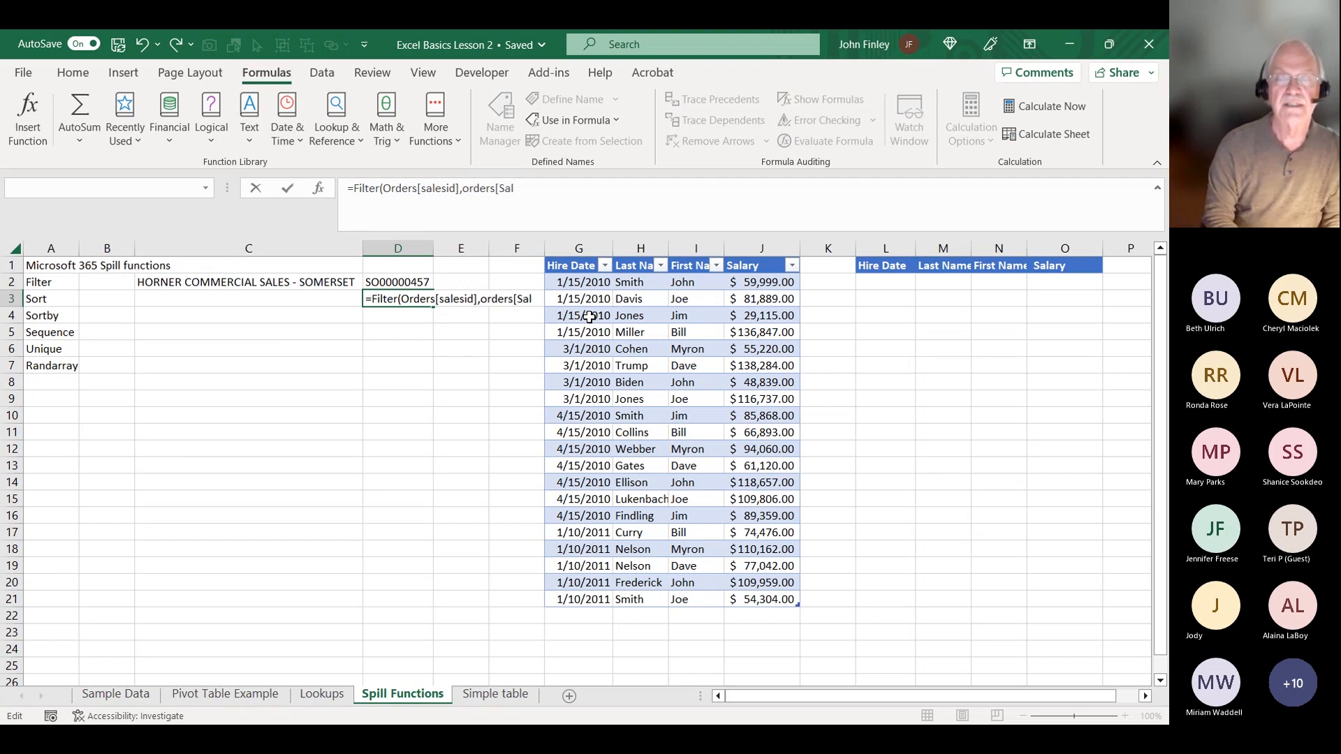
pyautogui.write('esName')
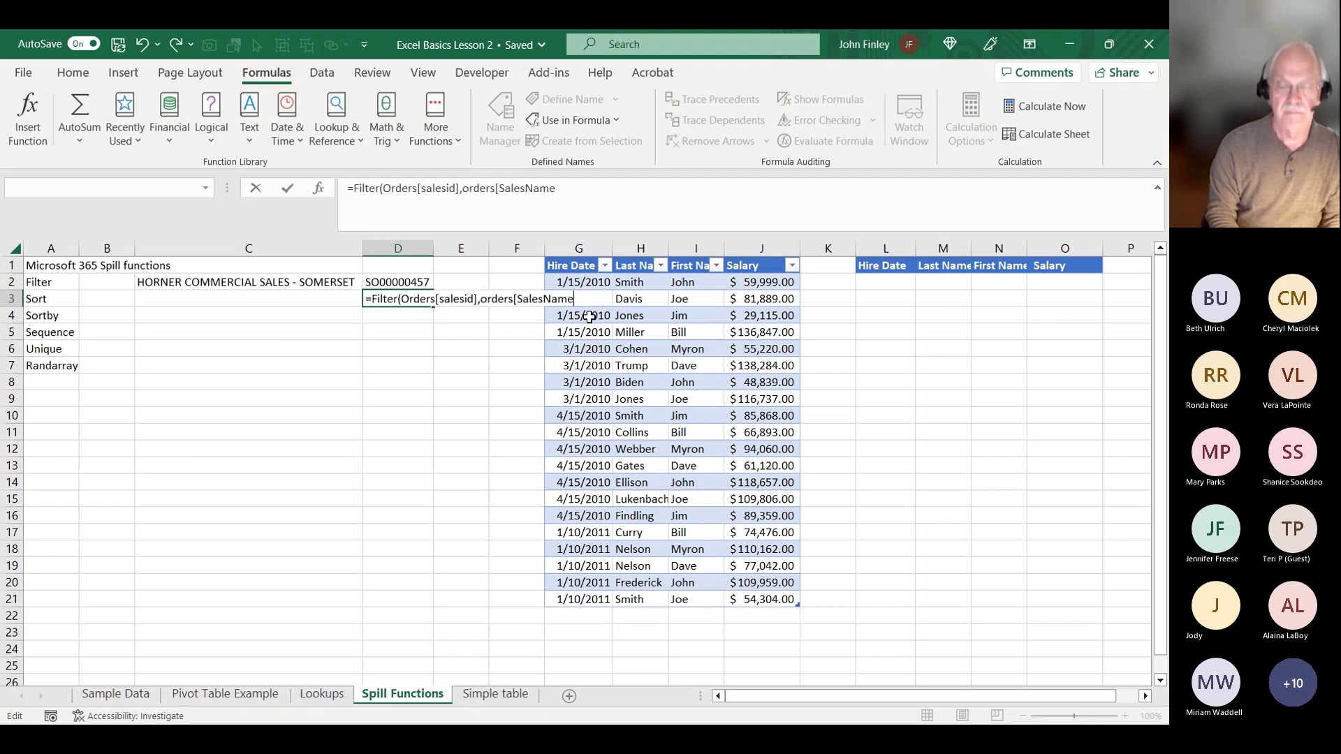
pyautogui.write(']=')
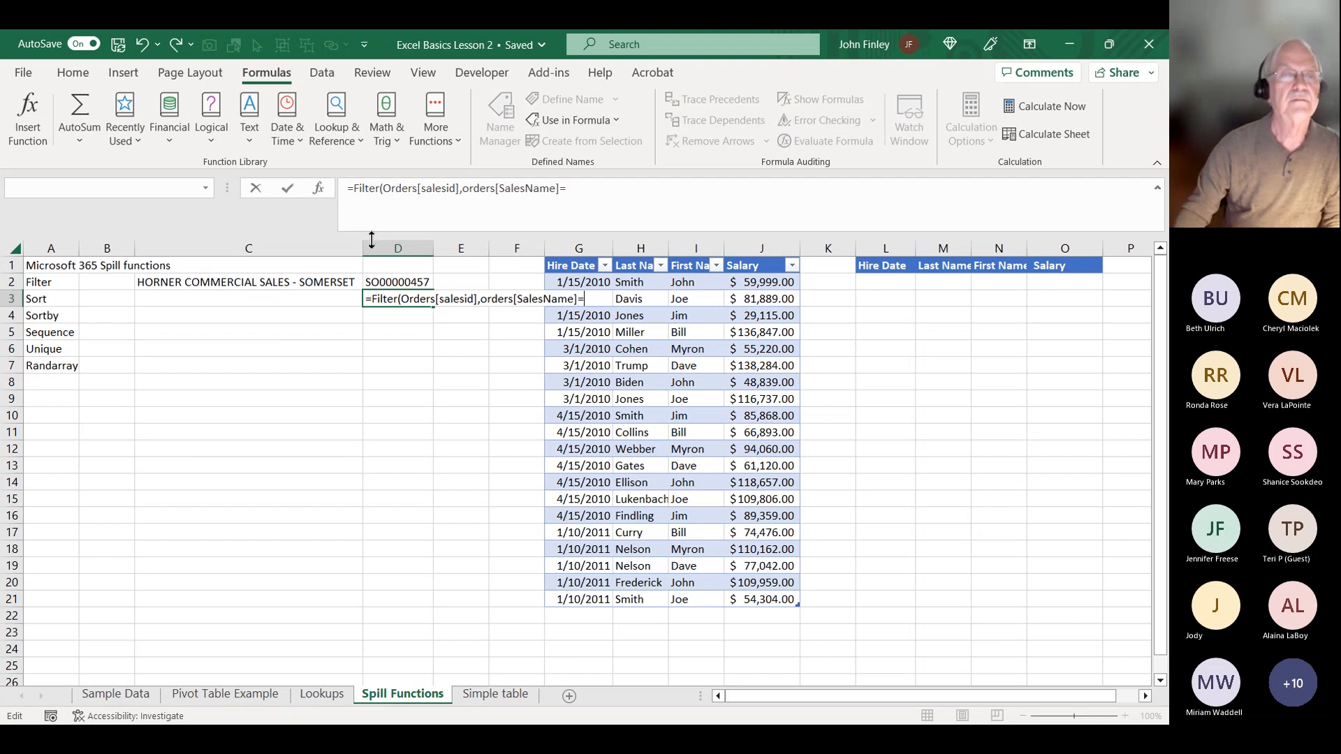
pyautogui.click(224, 283)
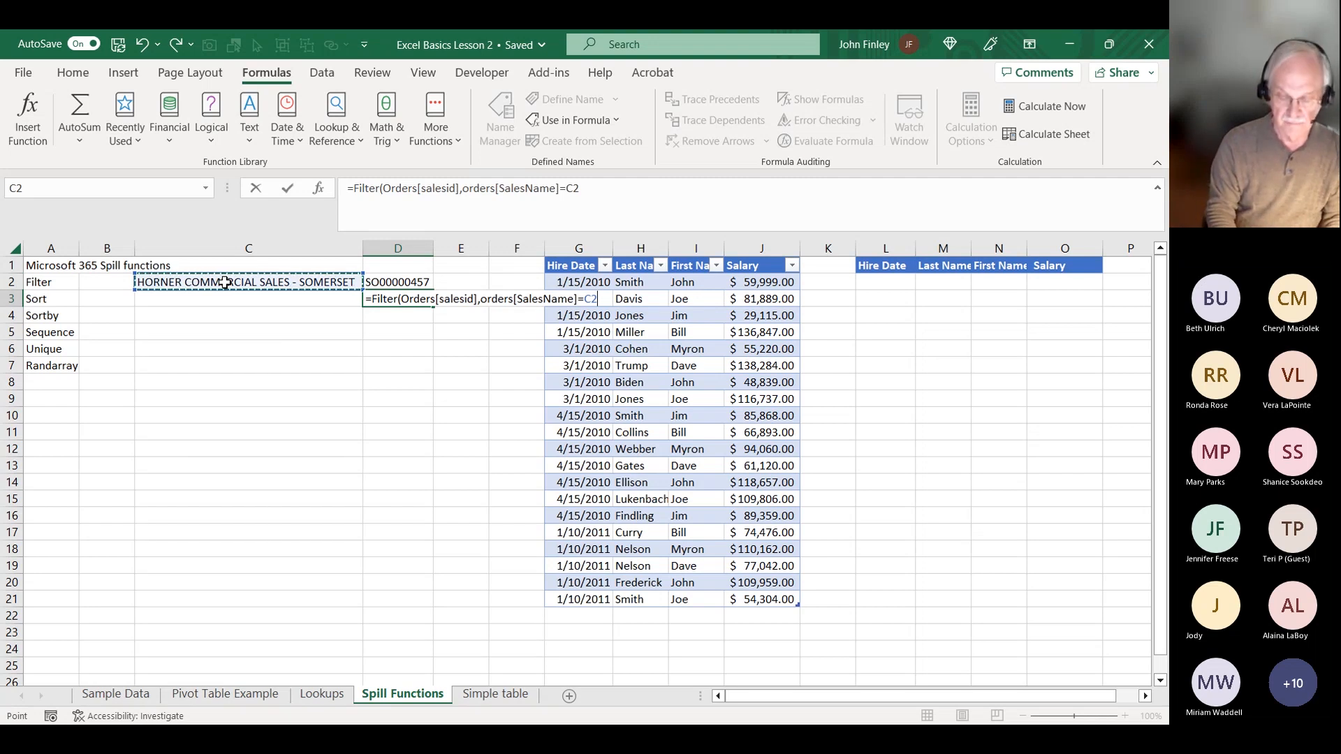
pyautogui.write(')')
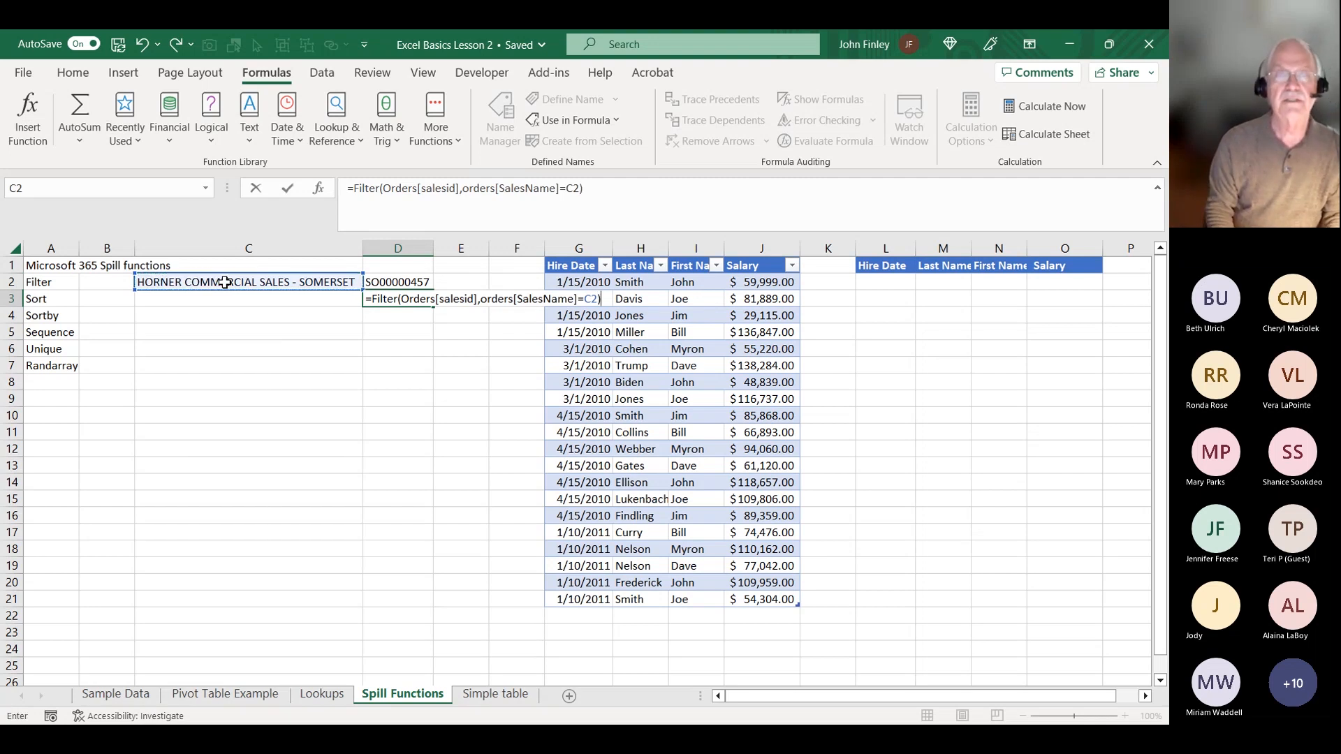
pyautogui.press('Return')
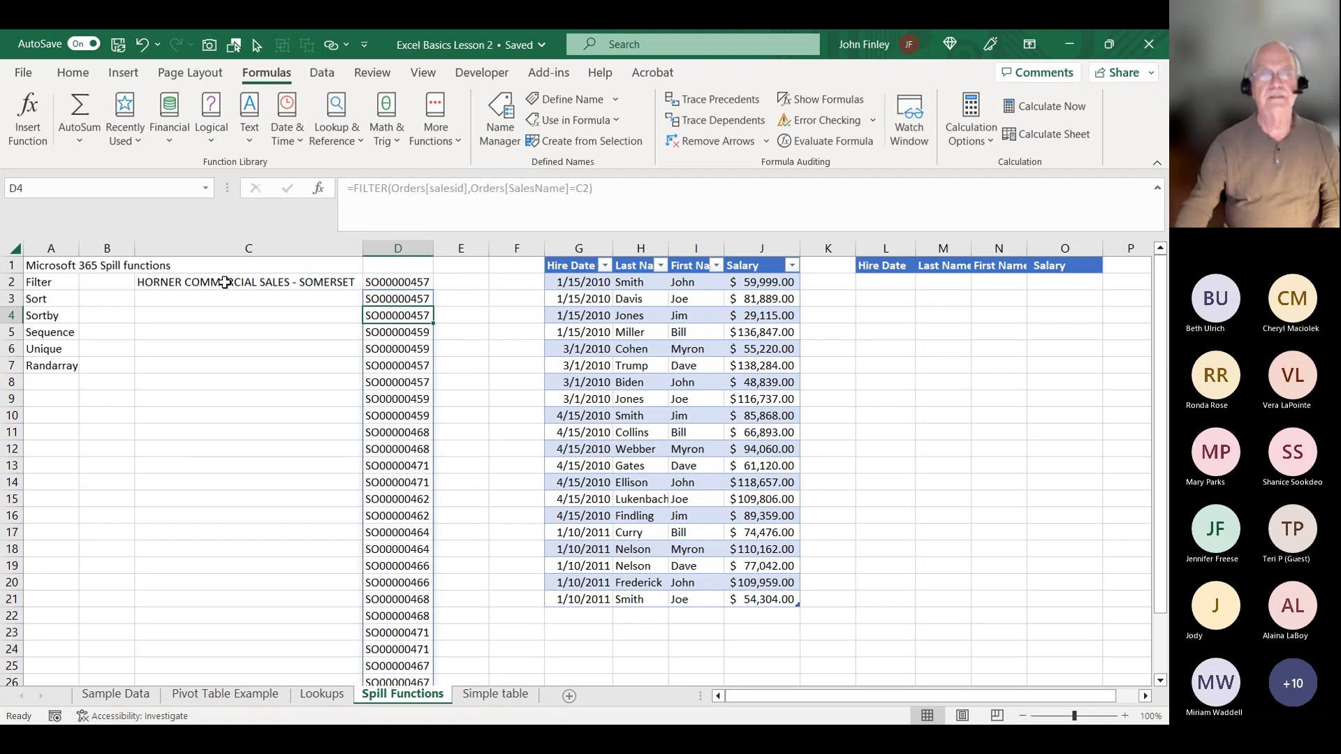
# Wrap the FILTER formula in D3 in UNIQUE: =UNIQUE(FILTER(Orders[salesid],Orders[SalesName]=C2)).
pyautogui.click(382, 300)
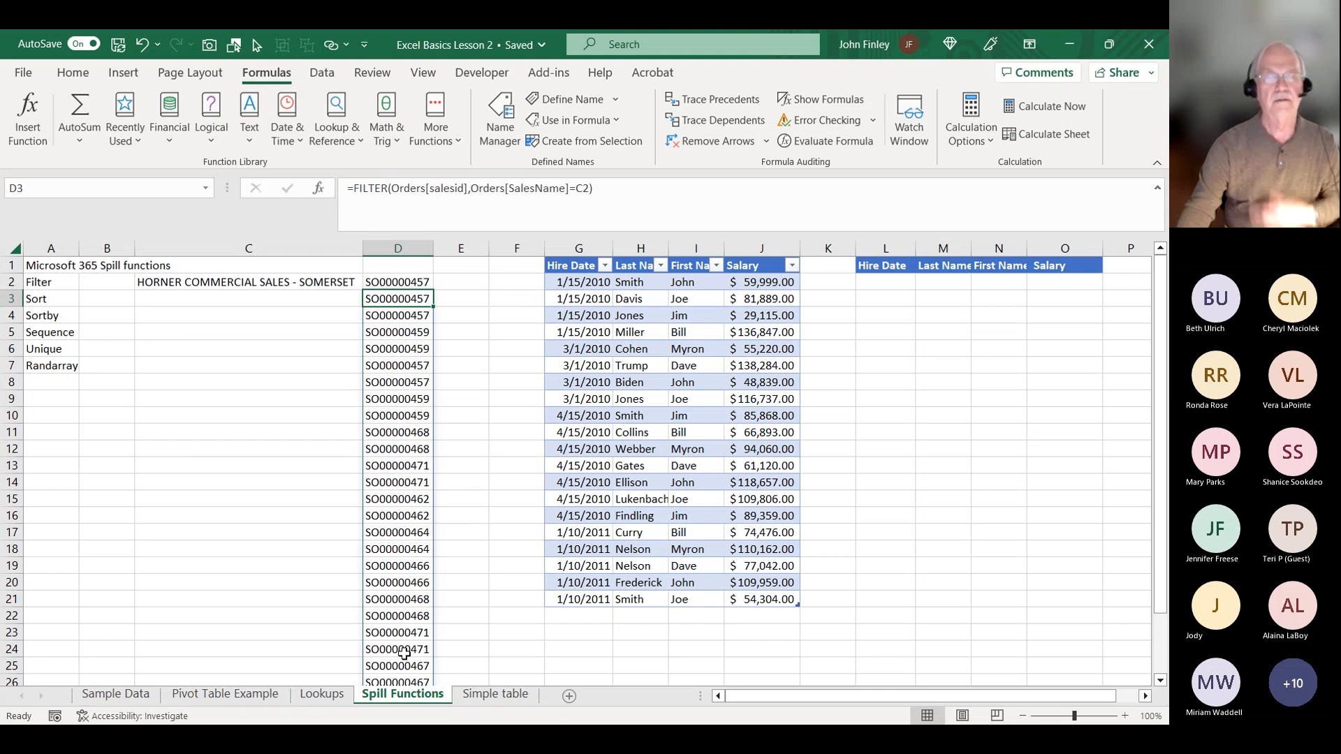
pyautogui.click(356, 189)
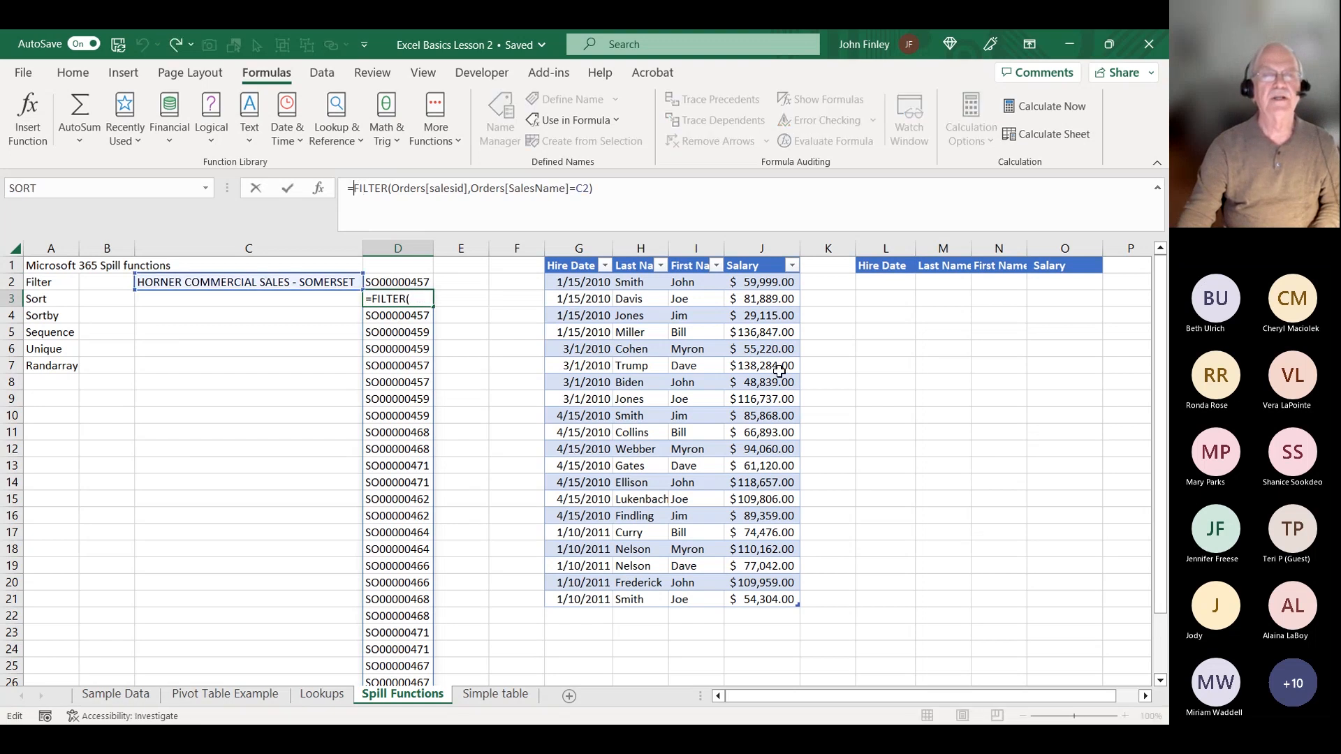
pyautogui.write('U')
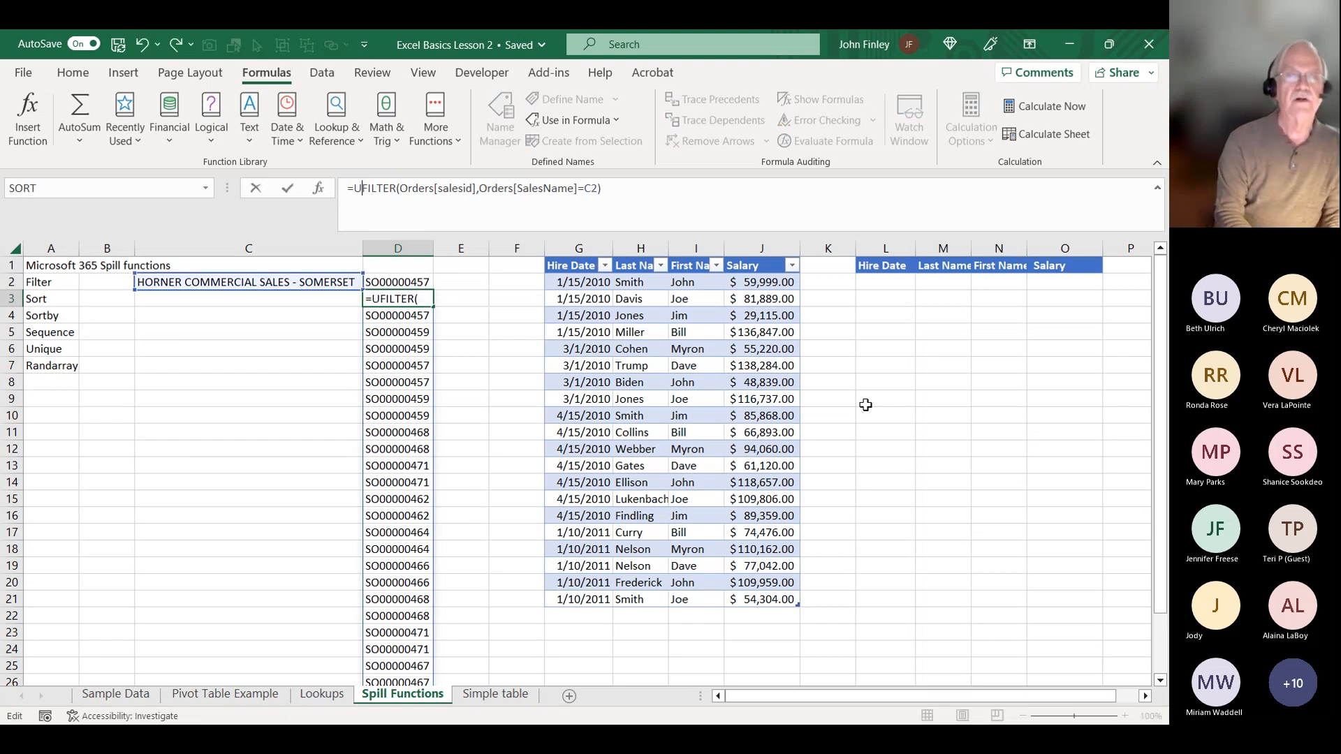
pyautogui.write('nique')
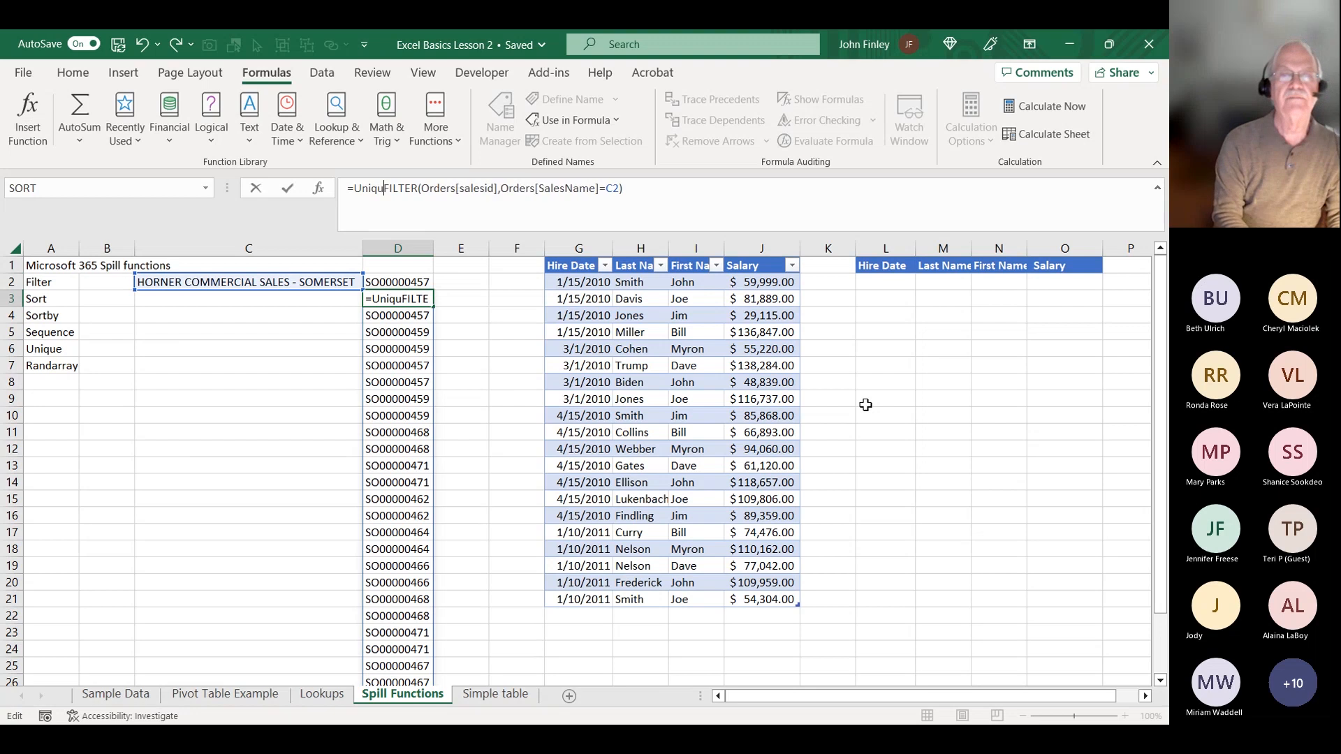
pyautogui.write('(')
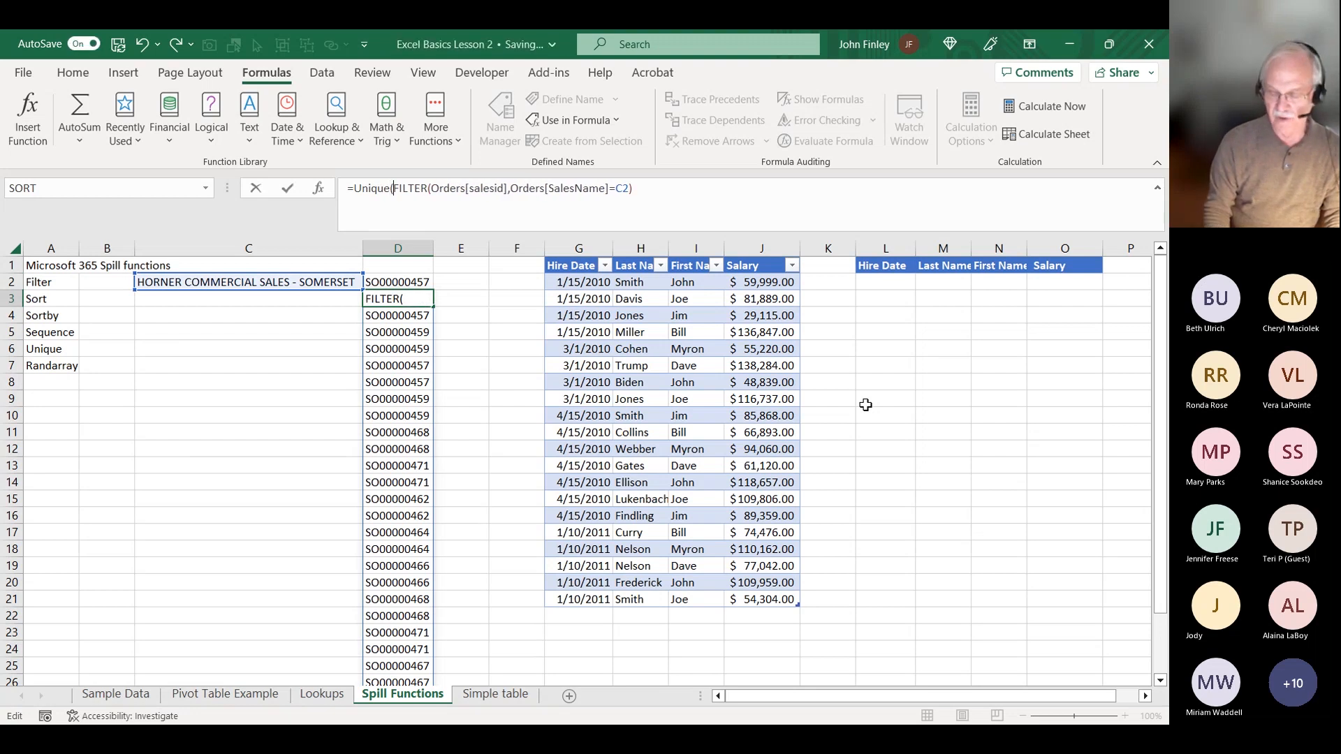
pyautogui.press('End')
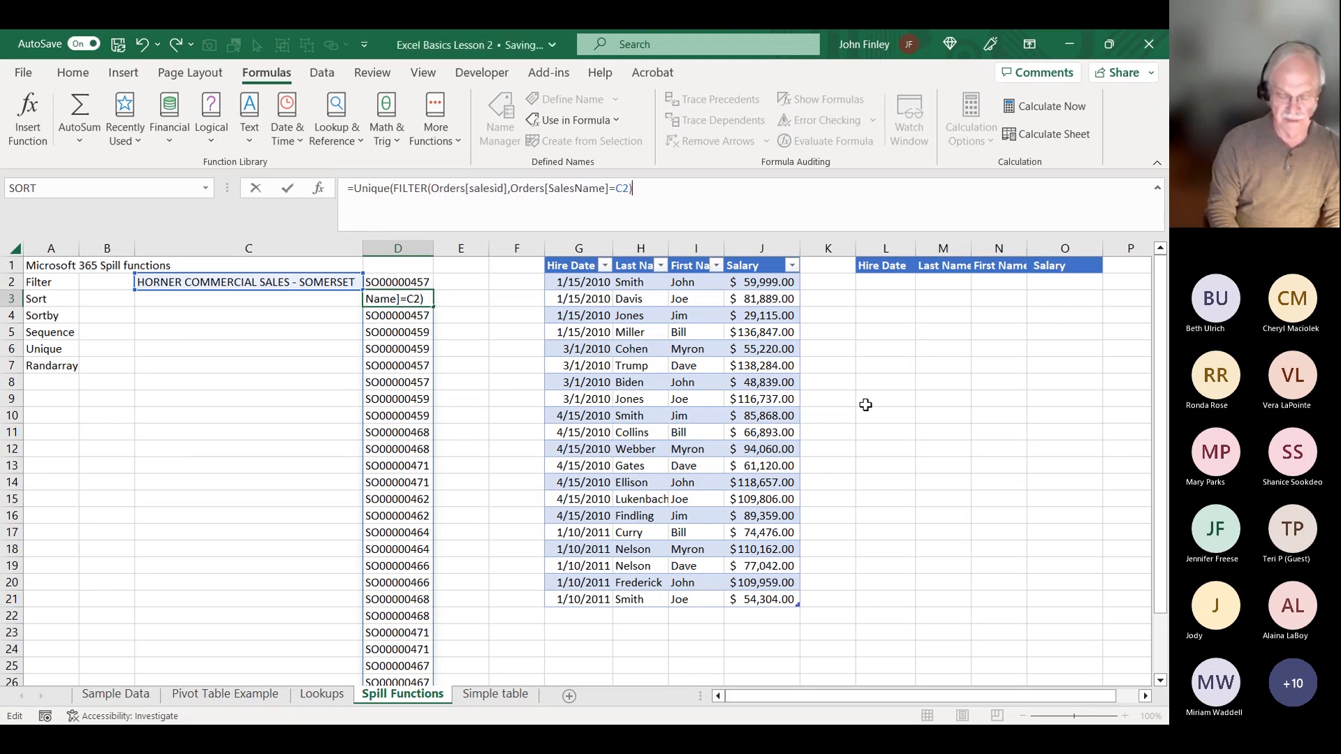
pyautogui.write(')')
pyautogui.press('Return')
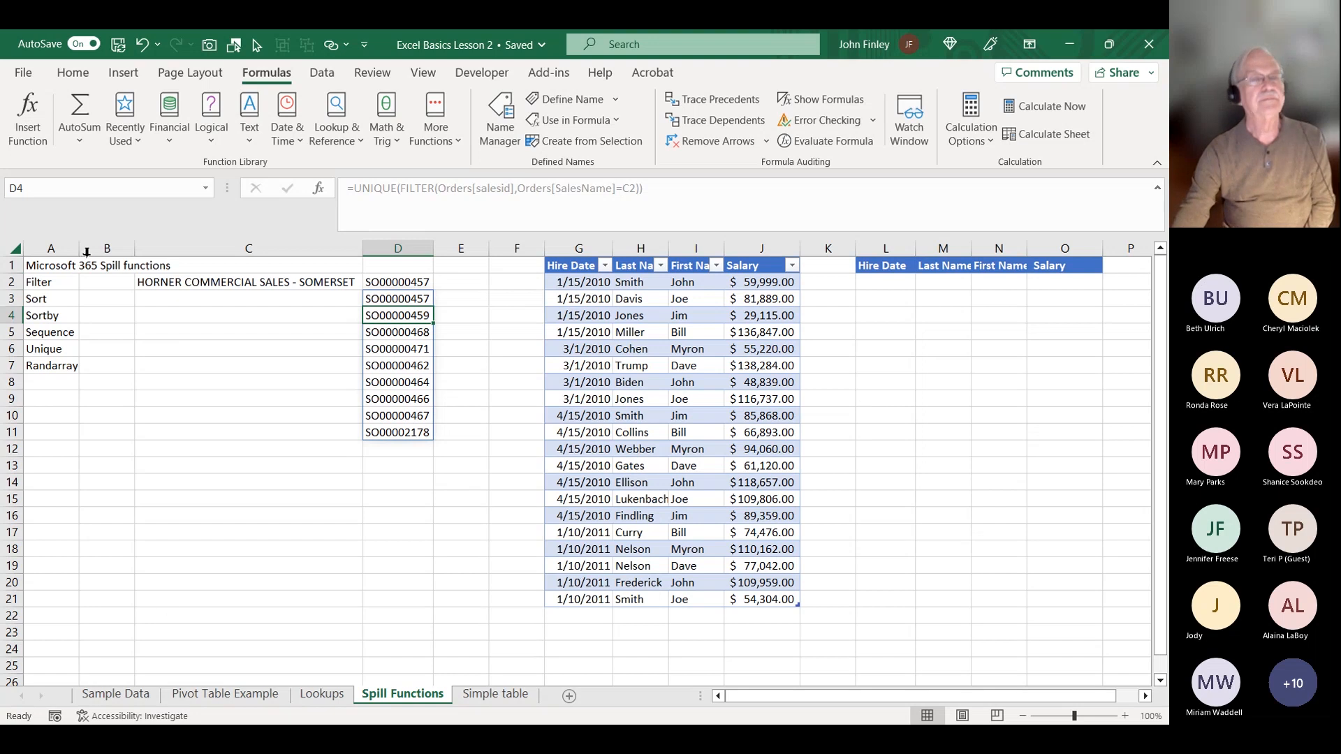
# Review the Unique and Filter labels in column A and the spilled results in D3:D11, down to the cell below them.
pyautogui.click(34, 351)
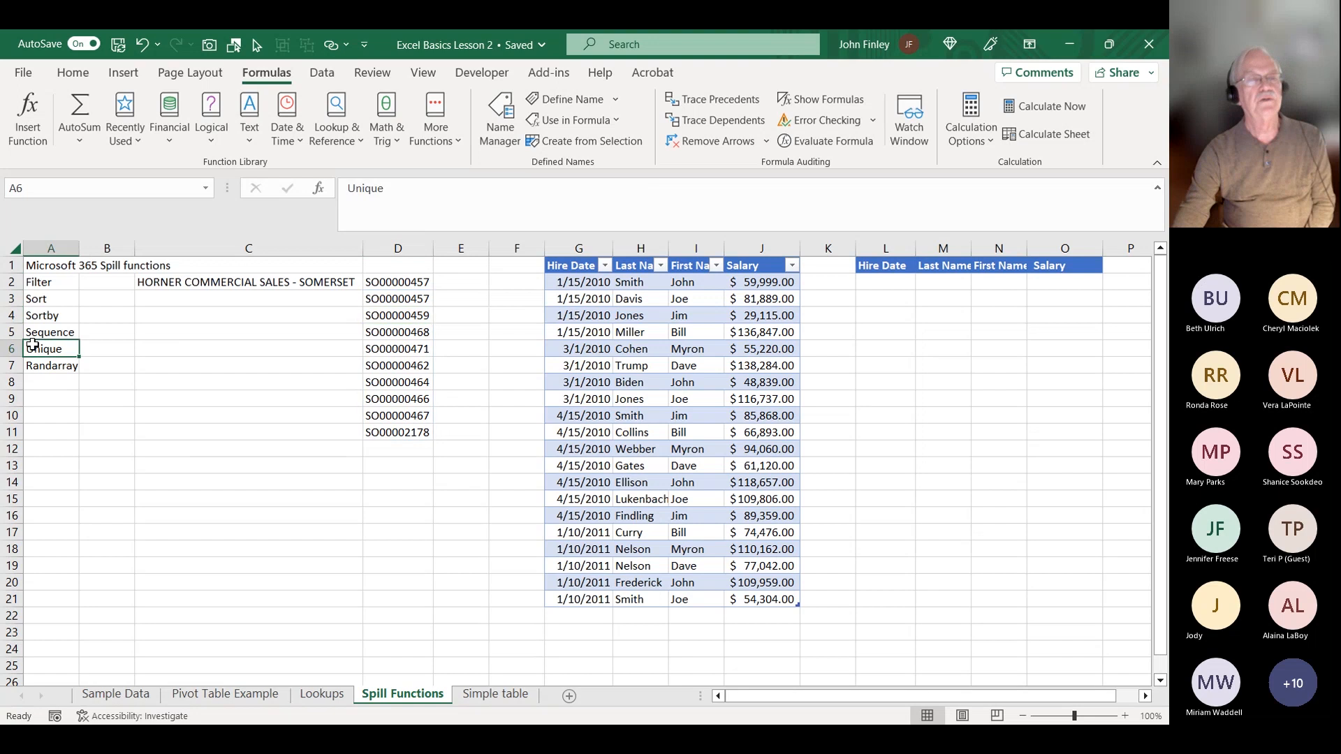
pyautogui.click(42, 282)
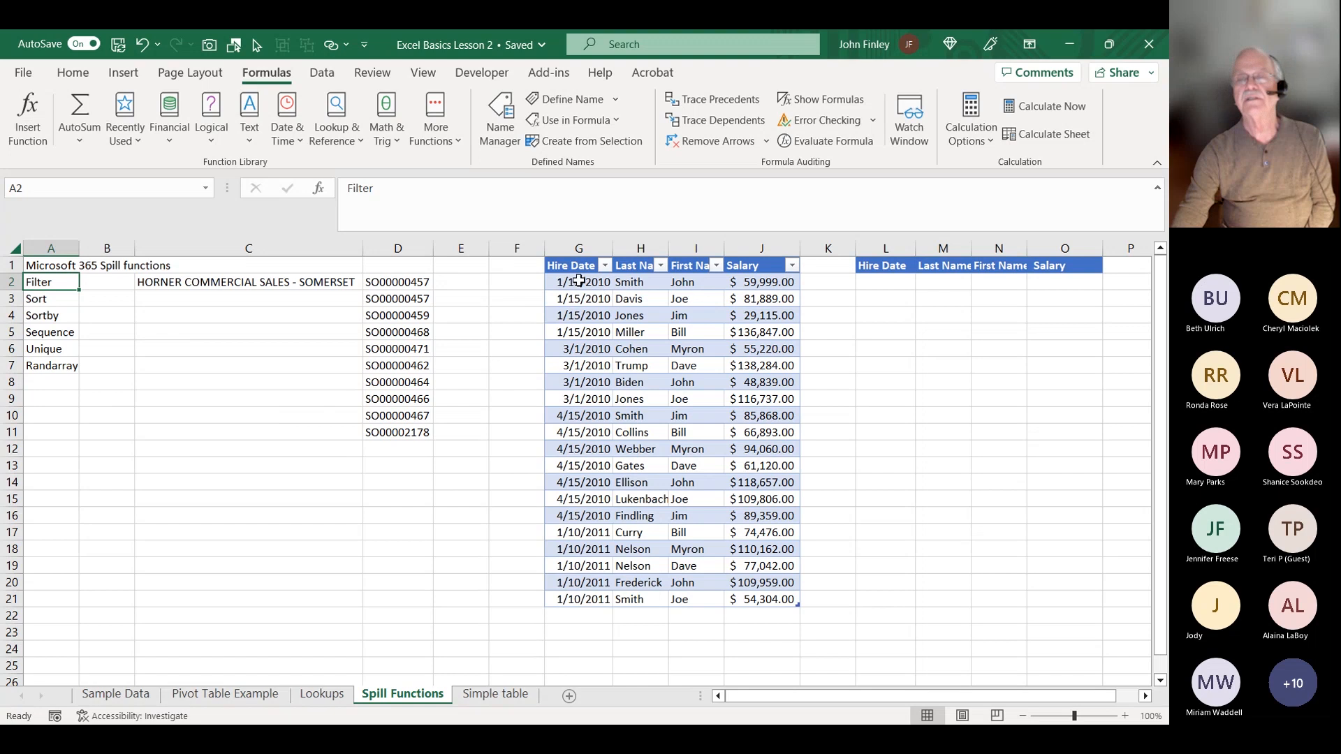
pyautogui.click(880, 287)
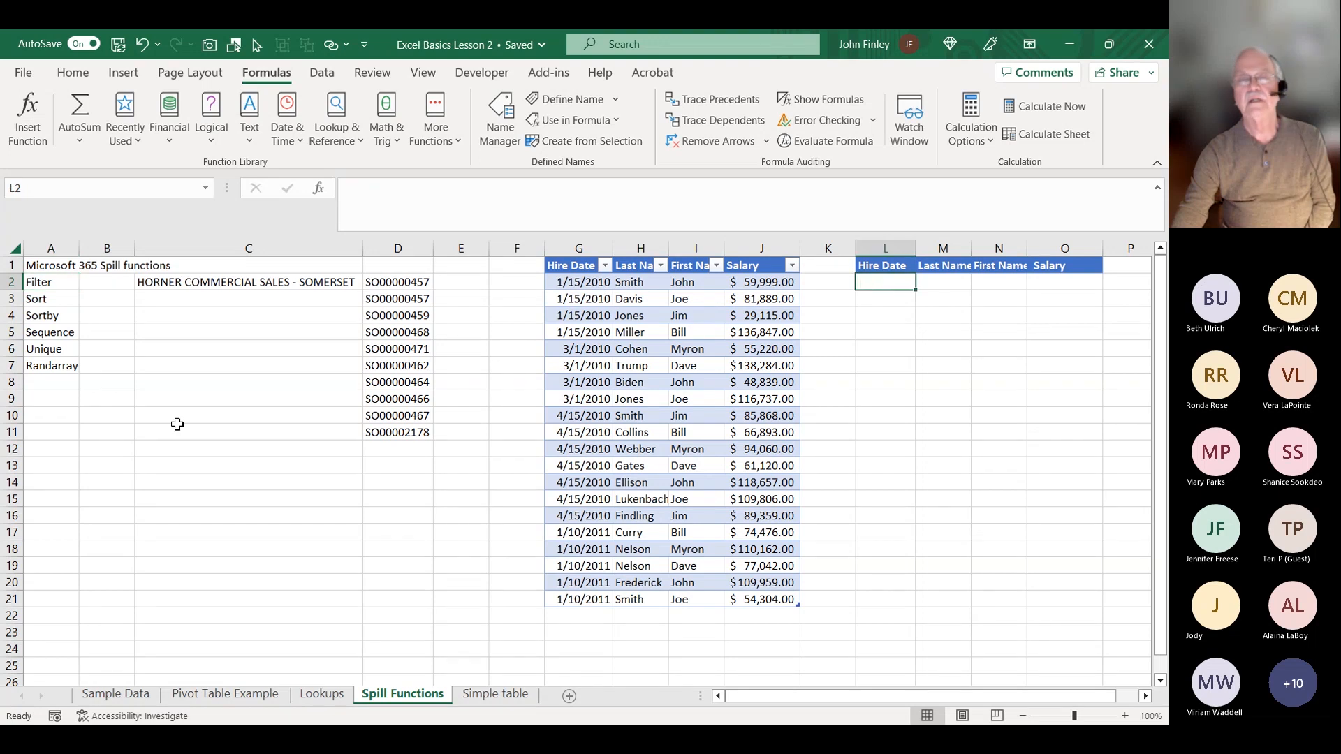
pyautogui.click(399, 334)
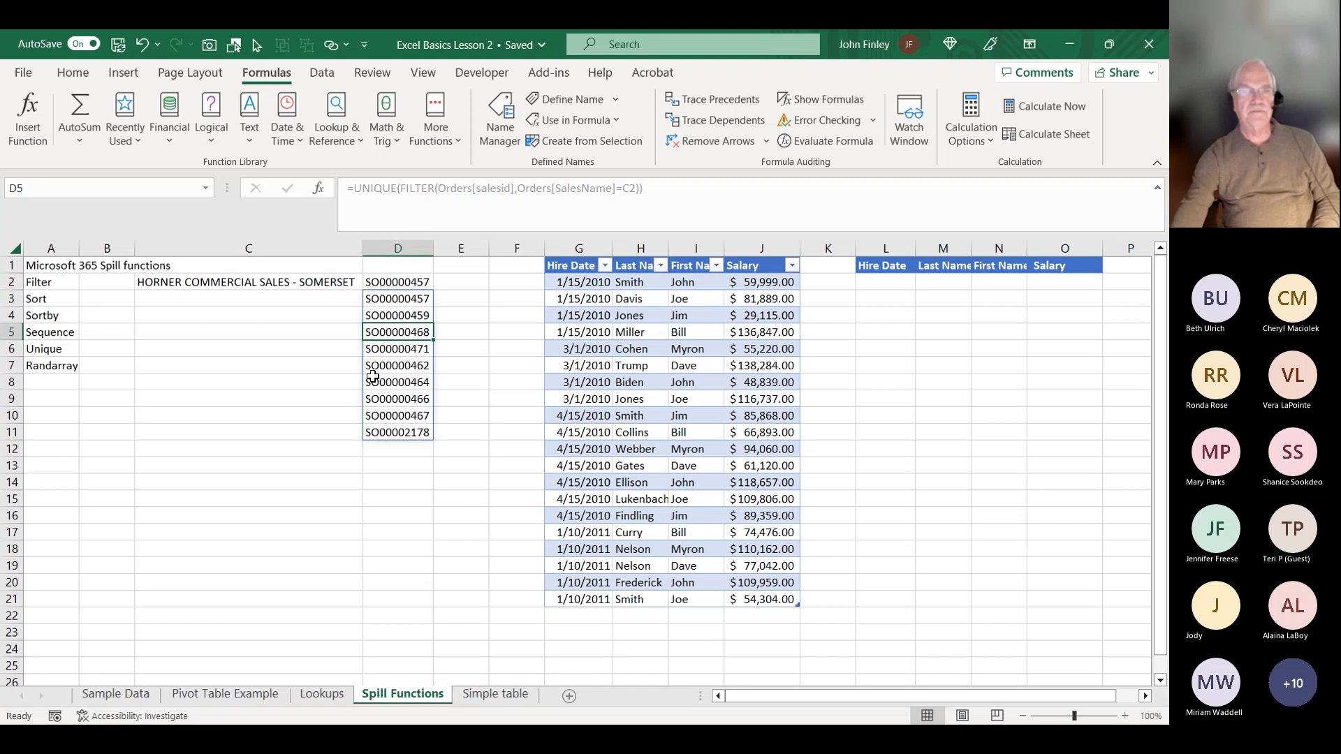
pyautogui.click(470, 299)
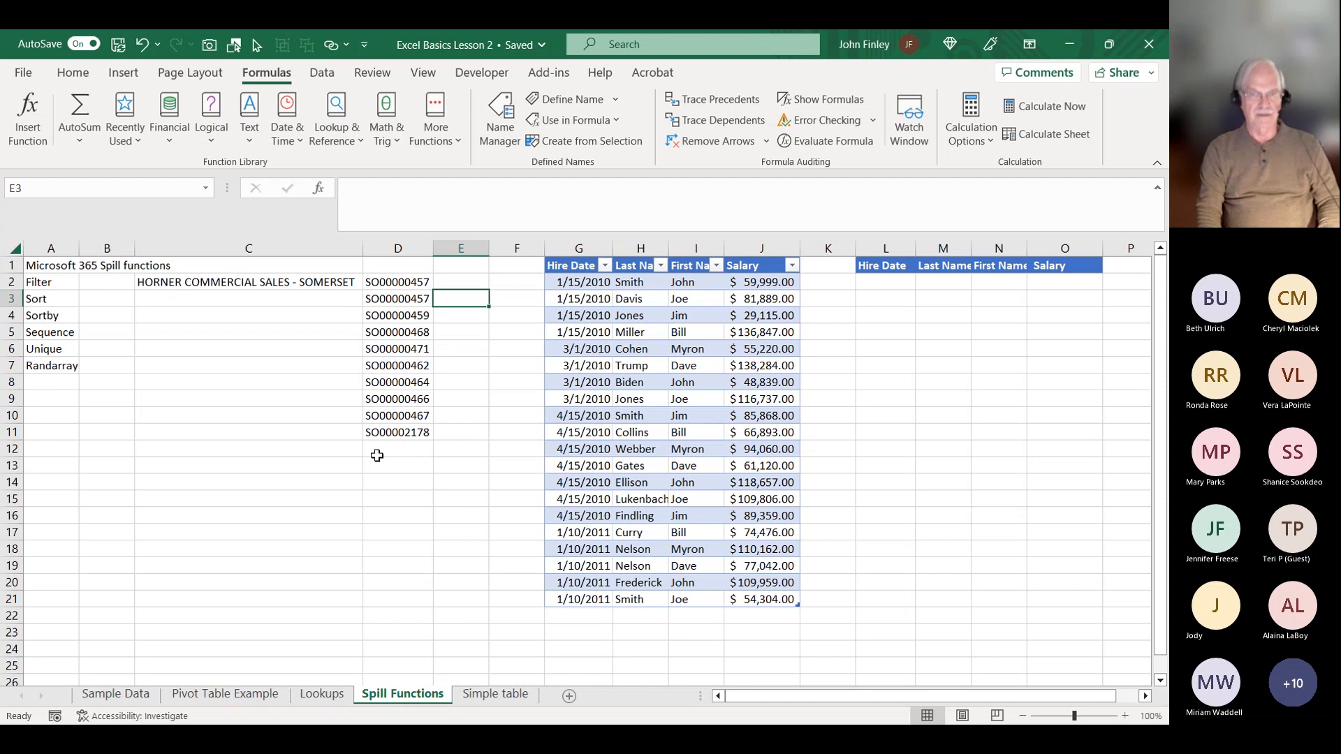
pyautogui.press('Left')
pyautogui.press('Down')
pyautogui.press('Down')
pyautogui.press('Down')
pyautogui.press('Down')
pyautogui.press('Down')
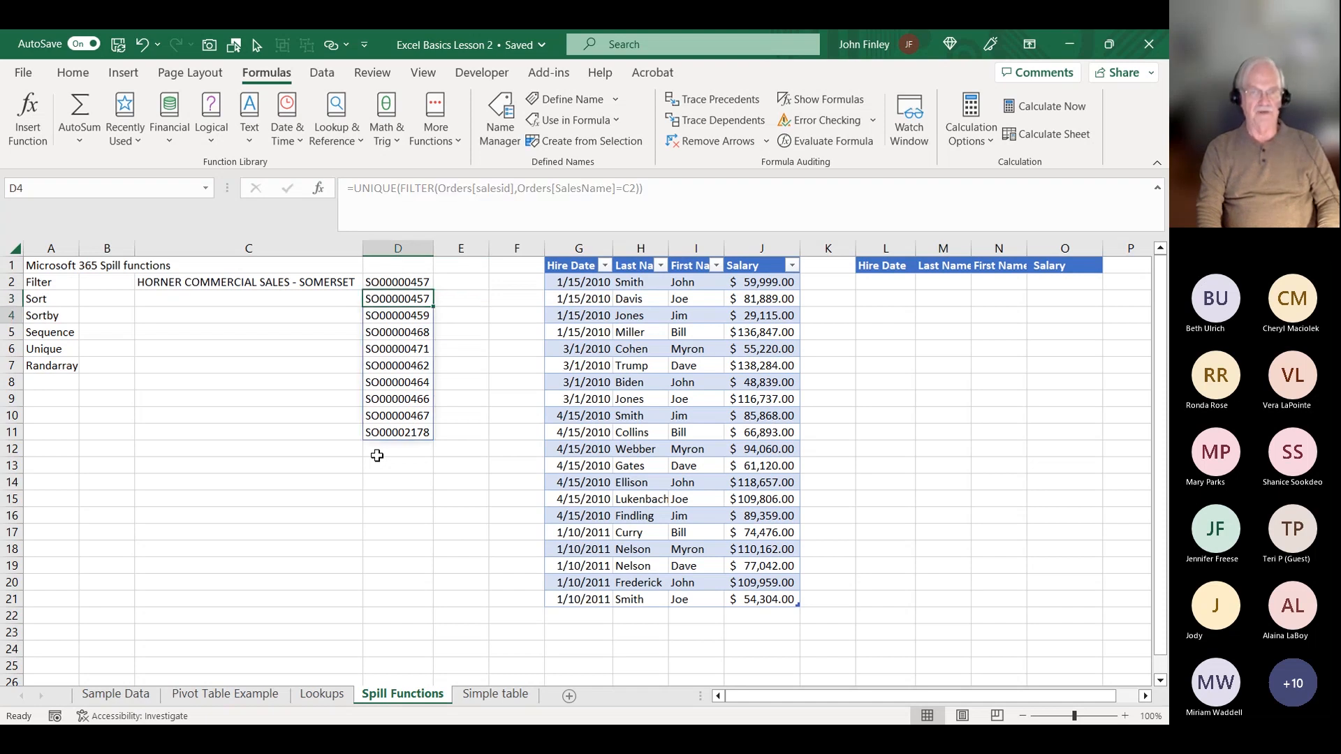
pyautogui.press('Down')
pyautogui.press('Down')
pyautogui.press('Down')
pyautogui.press('Down')
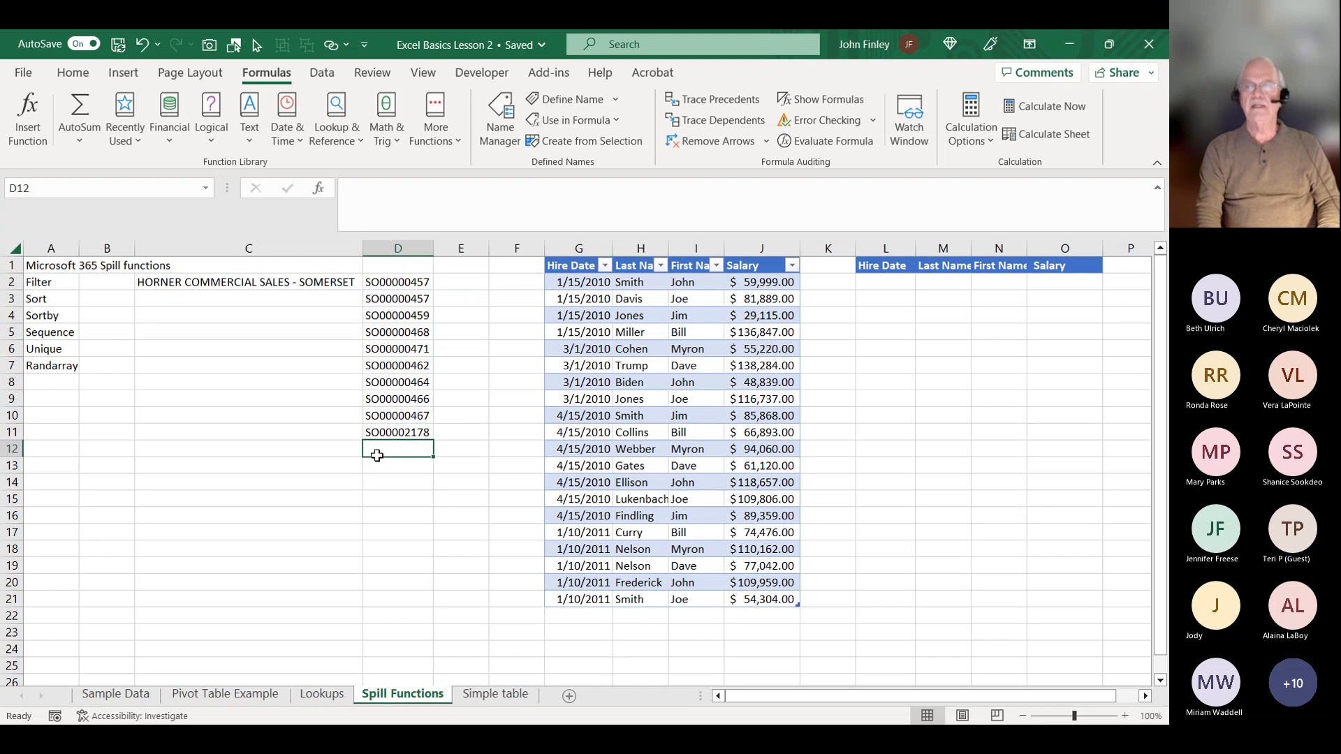
pyautogui.press('Right')
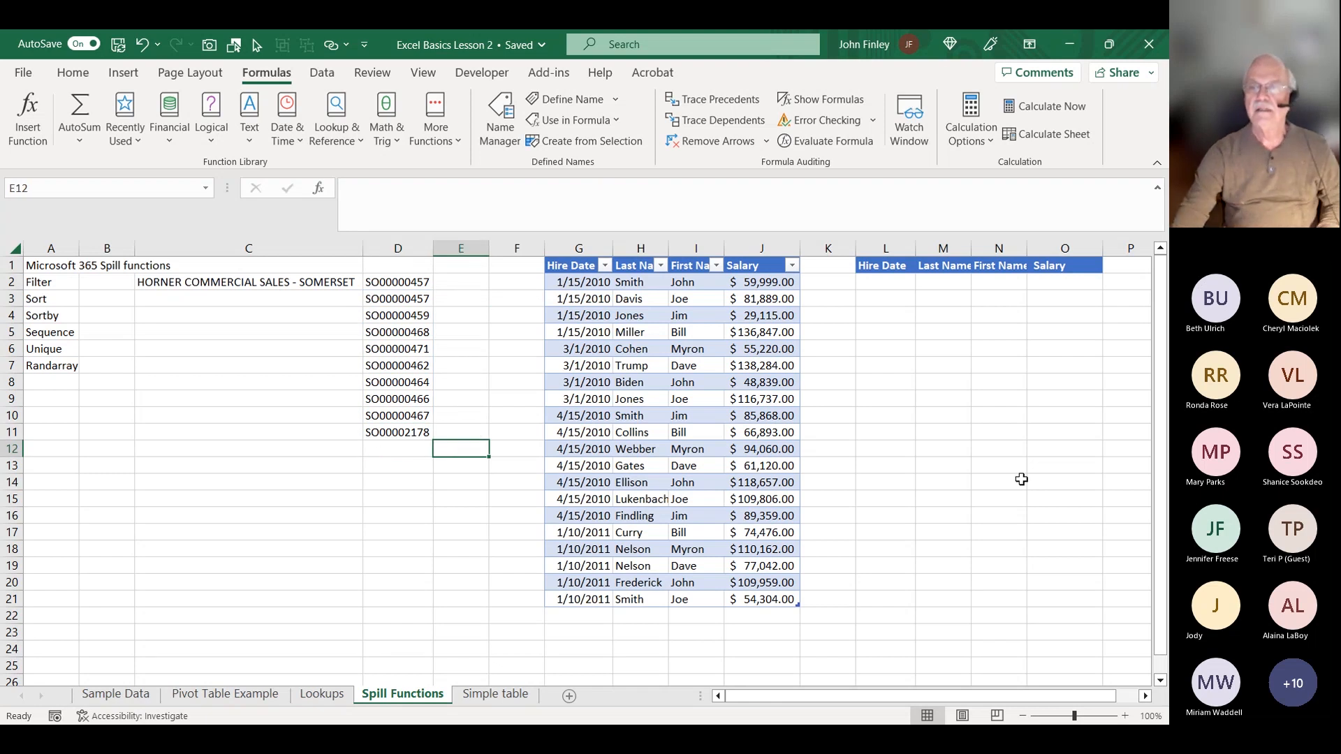
pyautogui.click(886, 289)
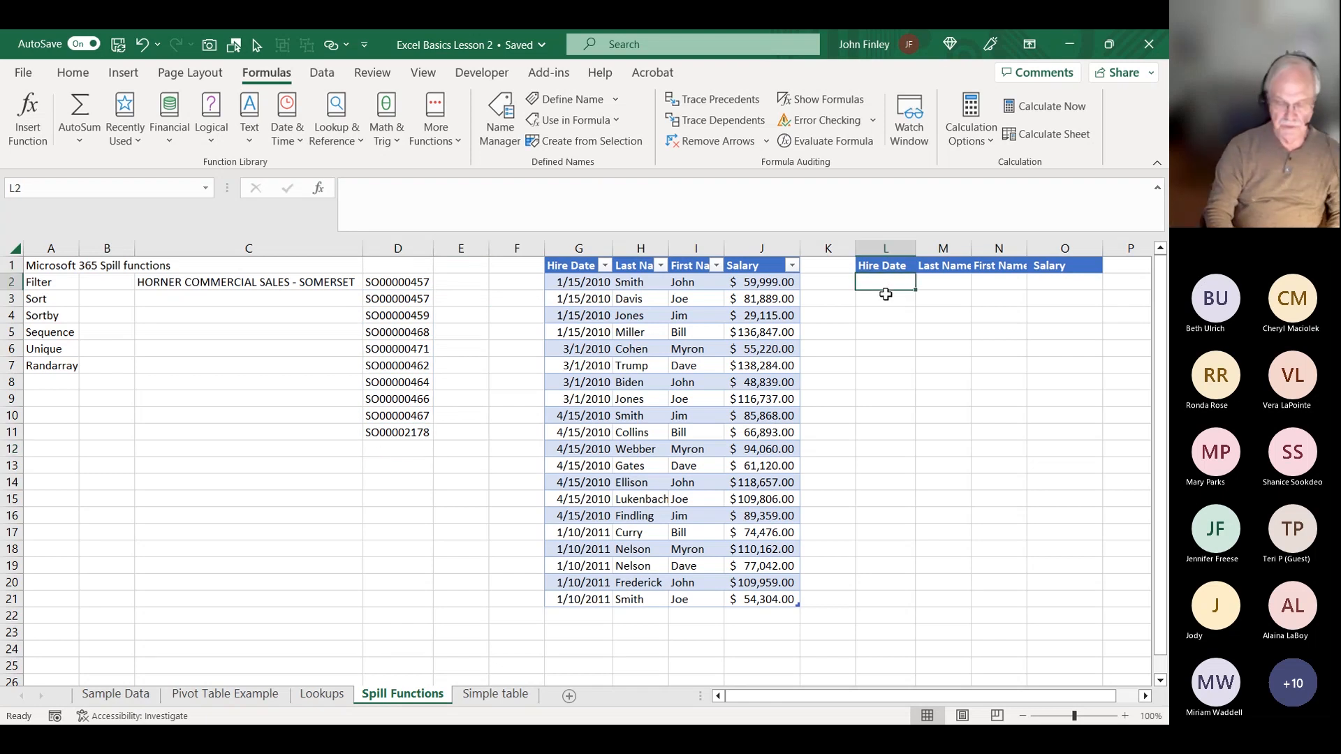
pyautogui.write('=sort')
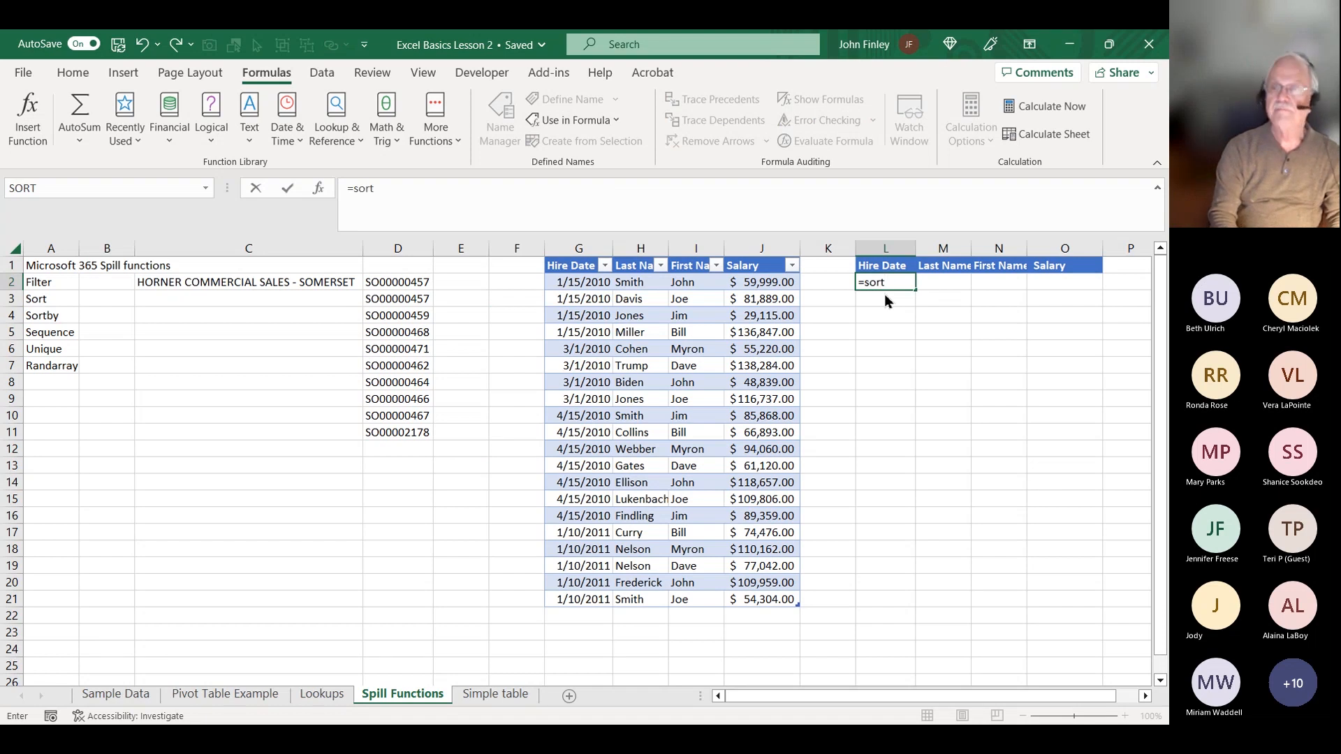
pyautogui.write('(')
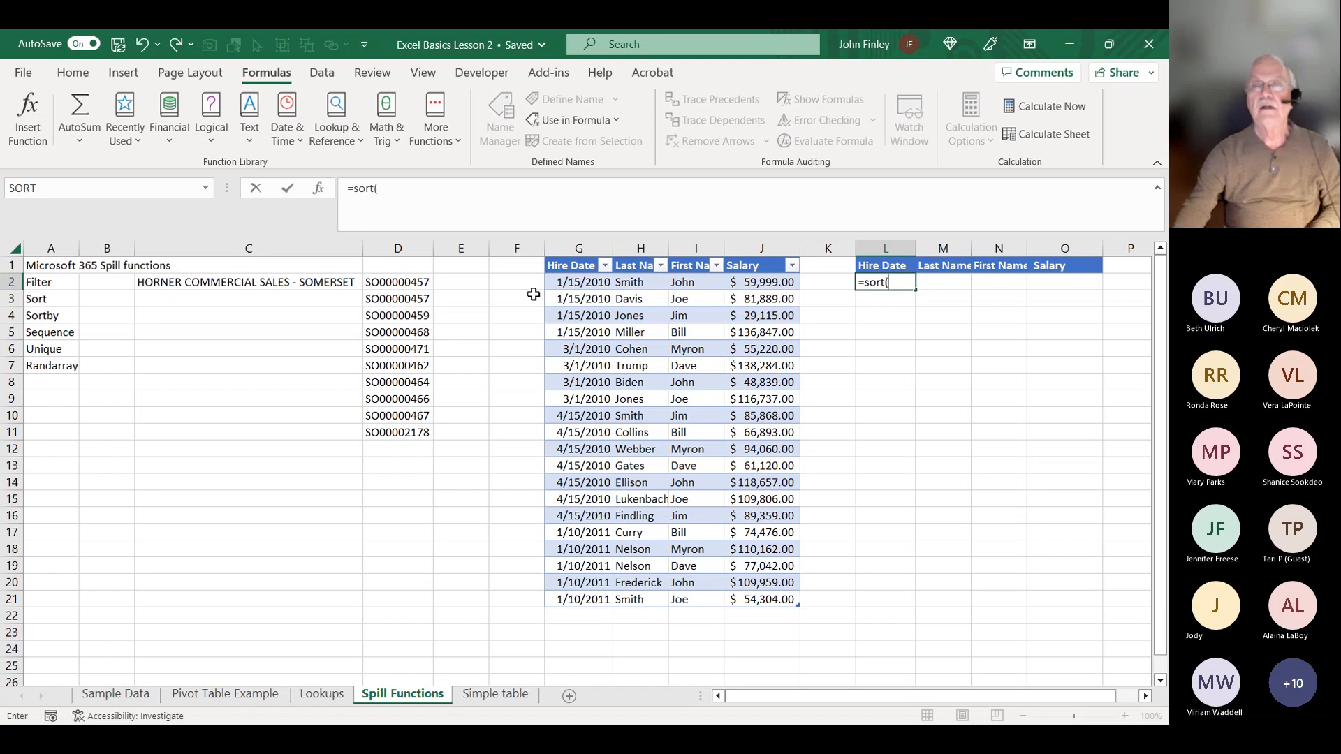
pyautogui.moveTo(578, 281); pyautogui.dragTo(751, 594)
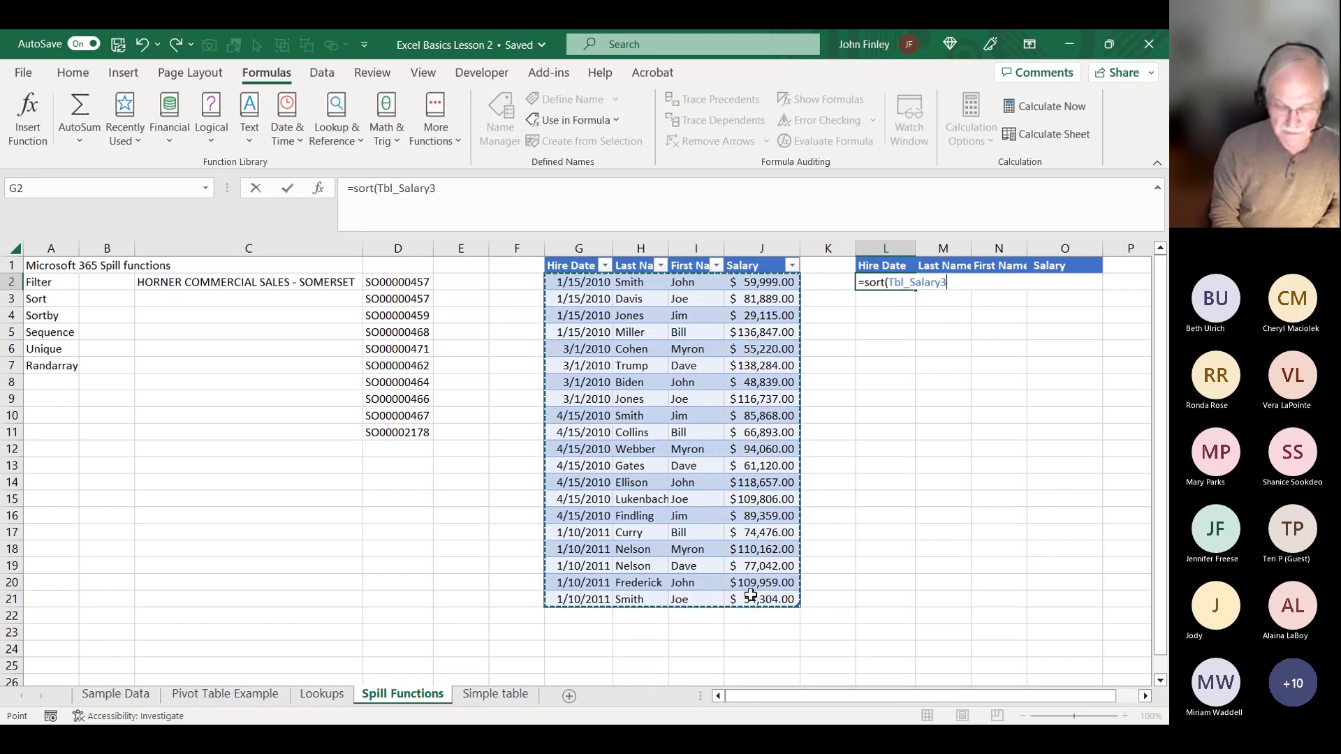
pyautogui.write(',')
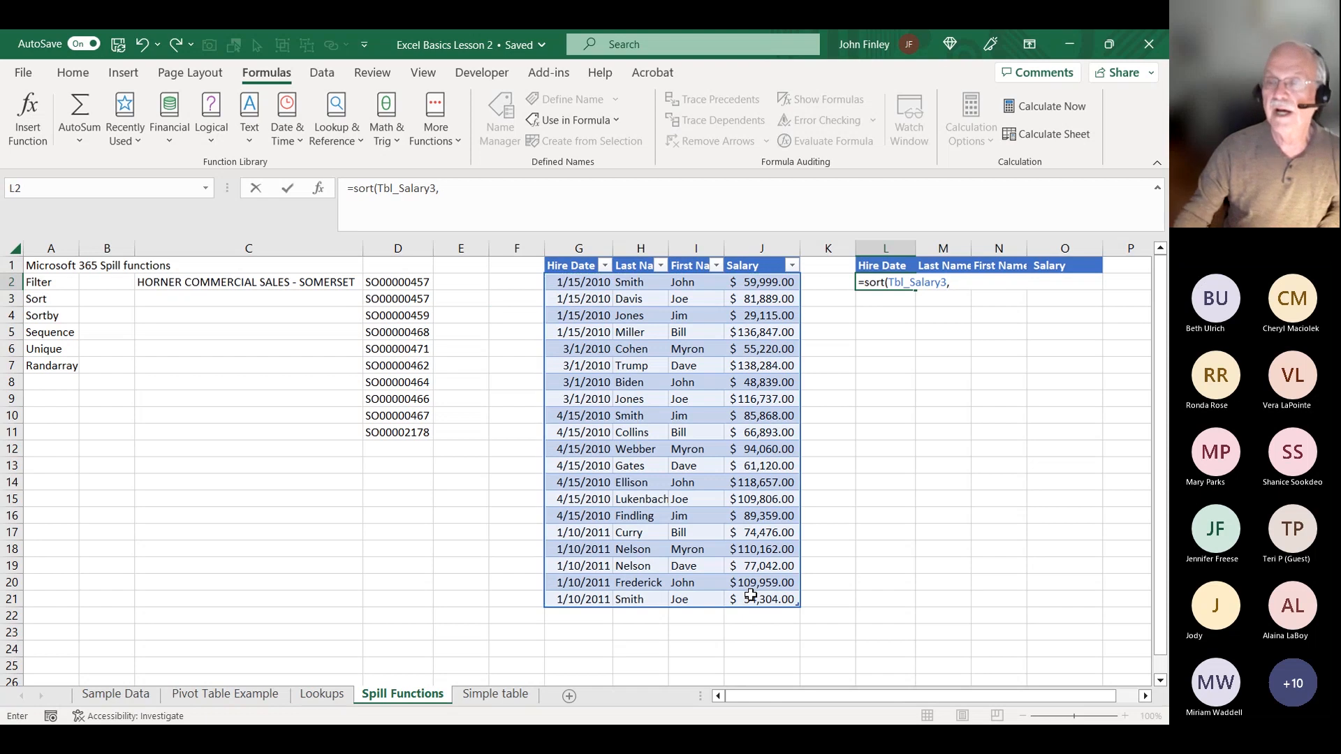
pyautogui.click(769, 285)
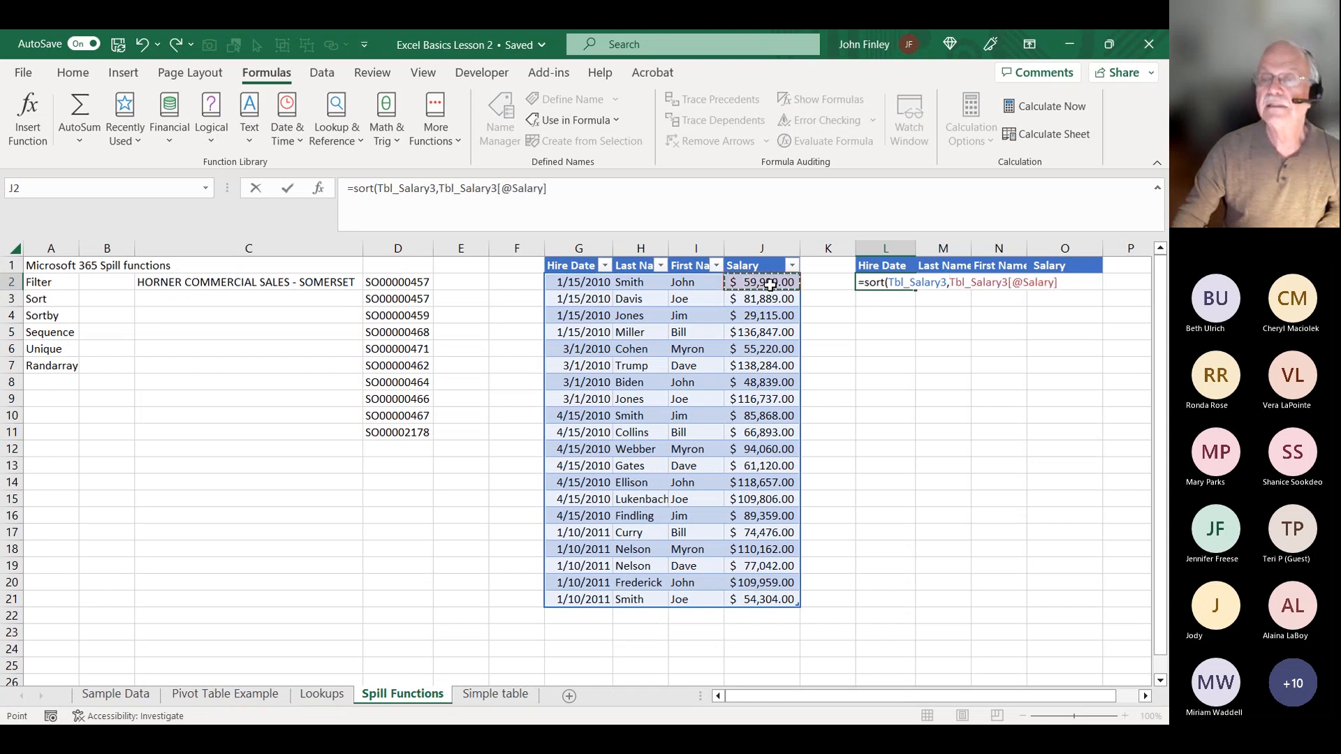
pyautogui.write(',-1')
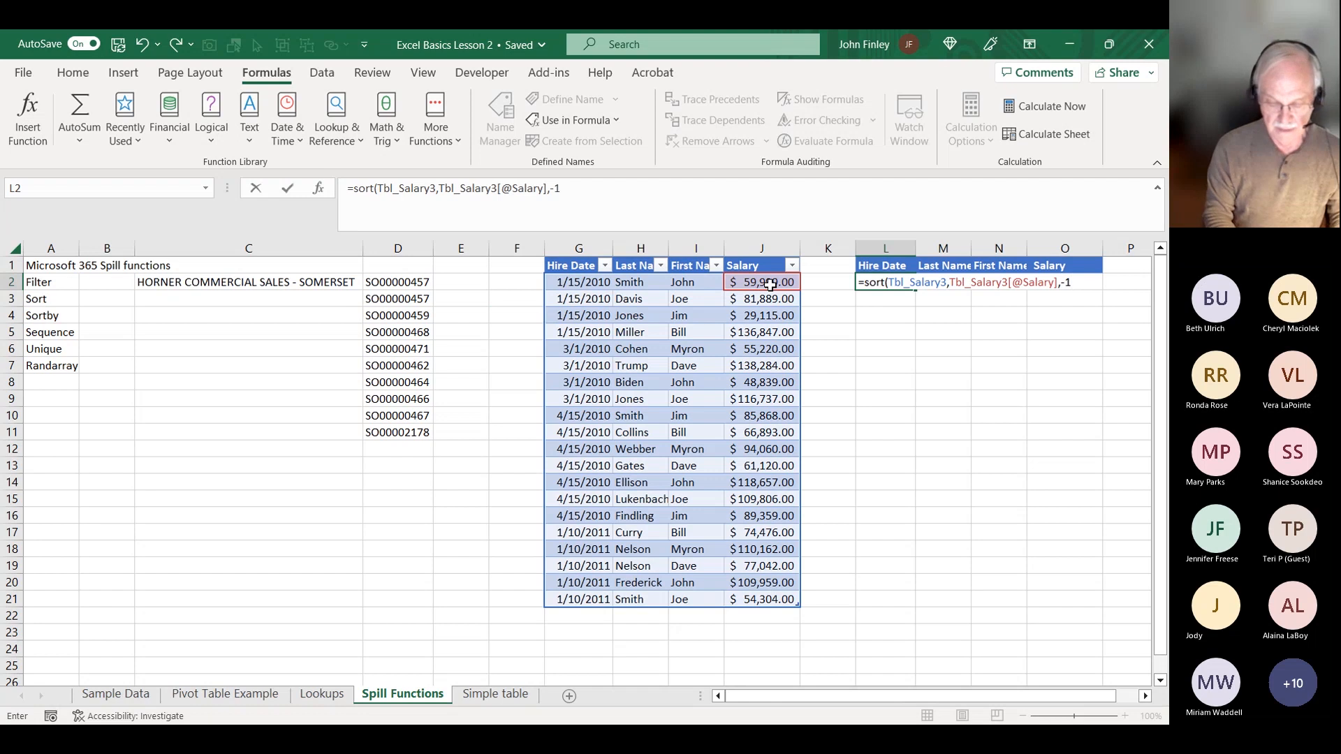
pyautogui.write(')')
pyautogui.press('Return')
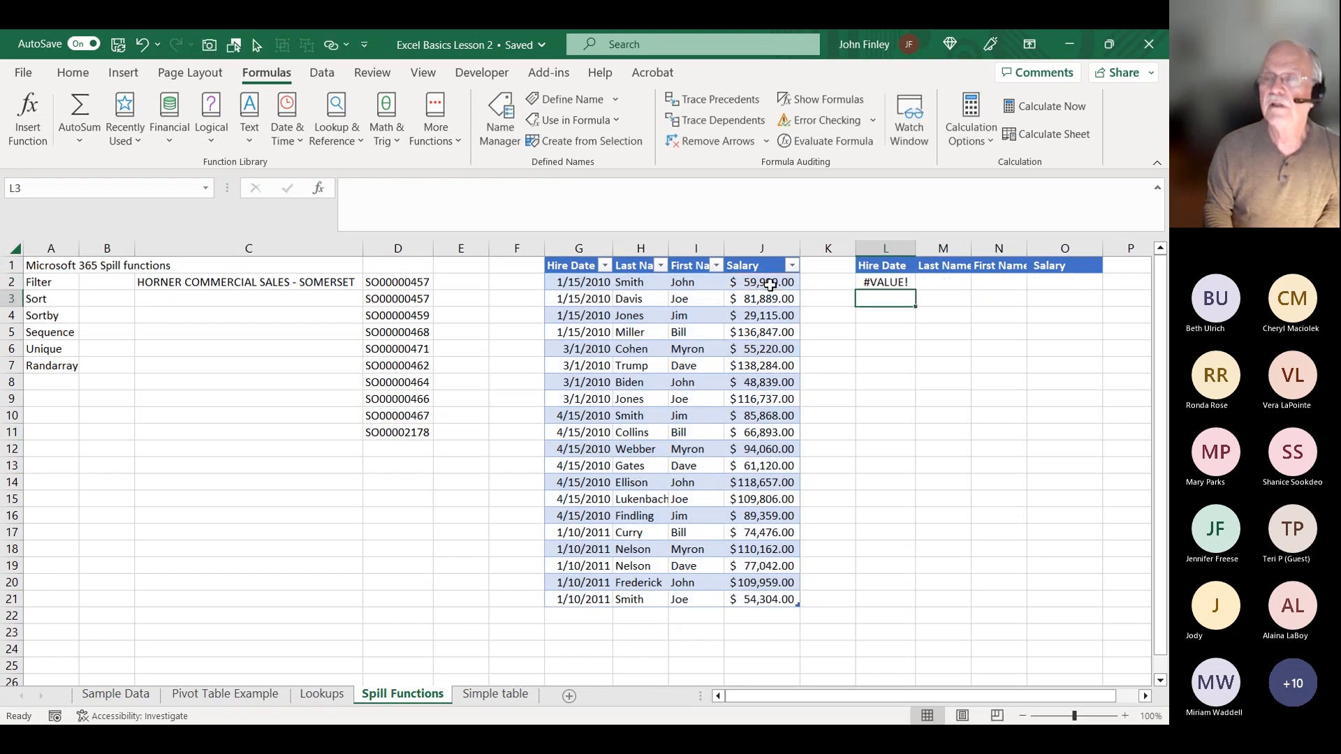
# Convert the salary table Tbl_Salary3 in columns G to J to a normal range.
pyautogui.press('Up')
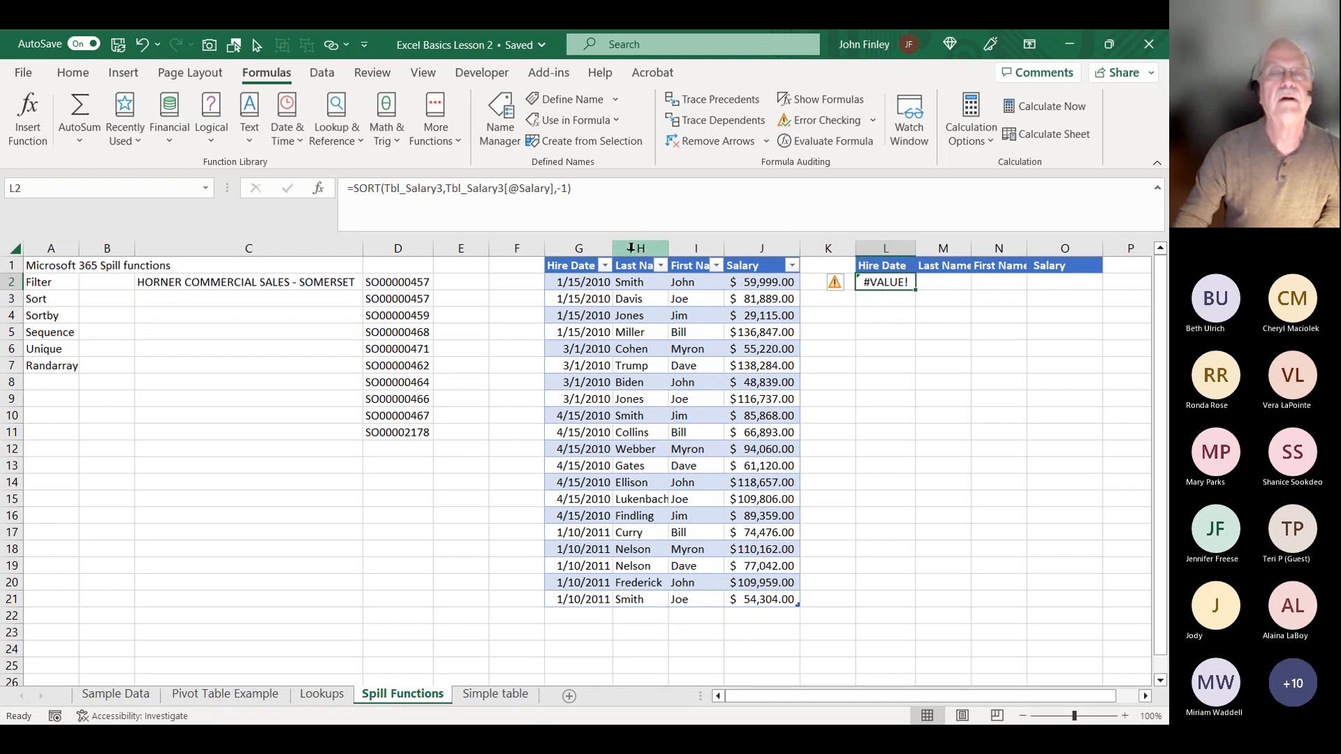
pyautogui.rightClick(655, 318)
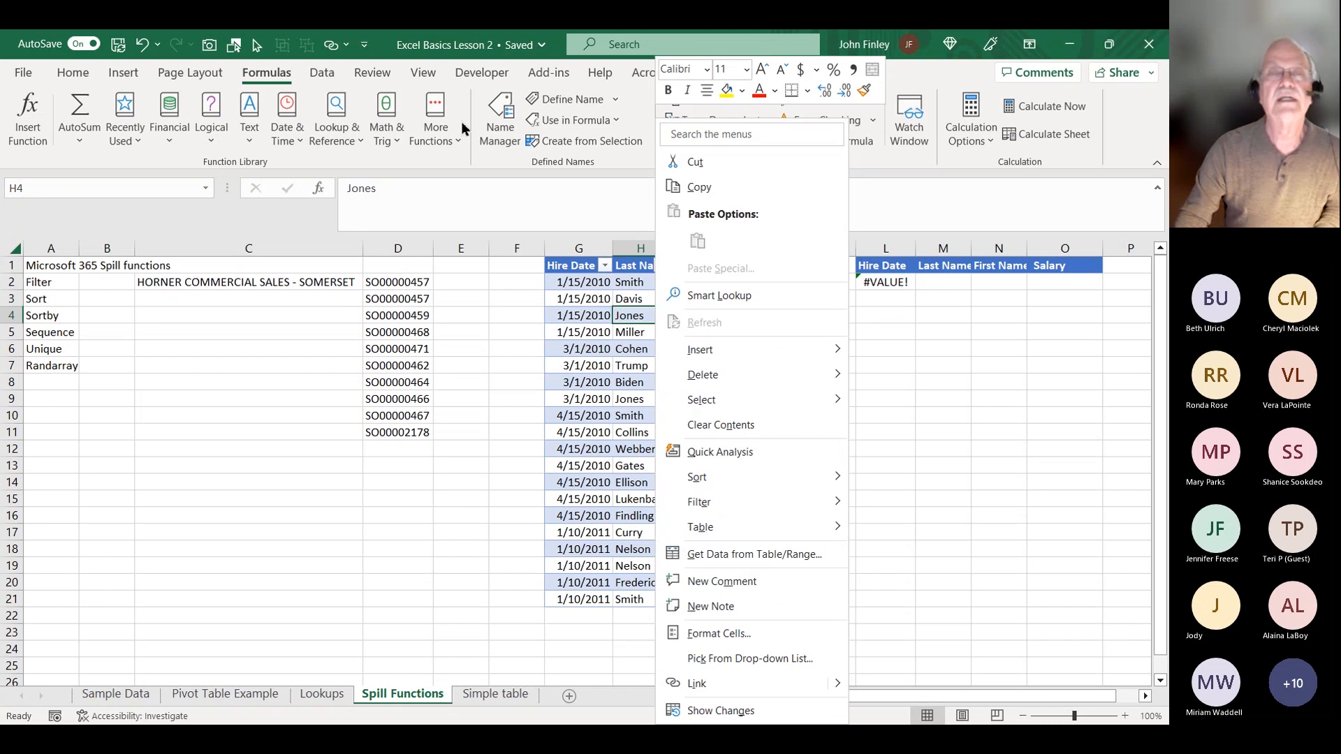
pyautogui.click(1022, 327)
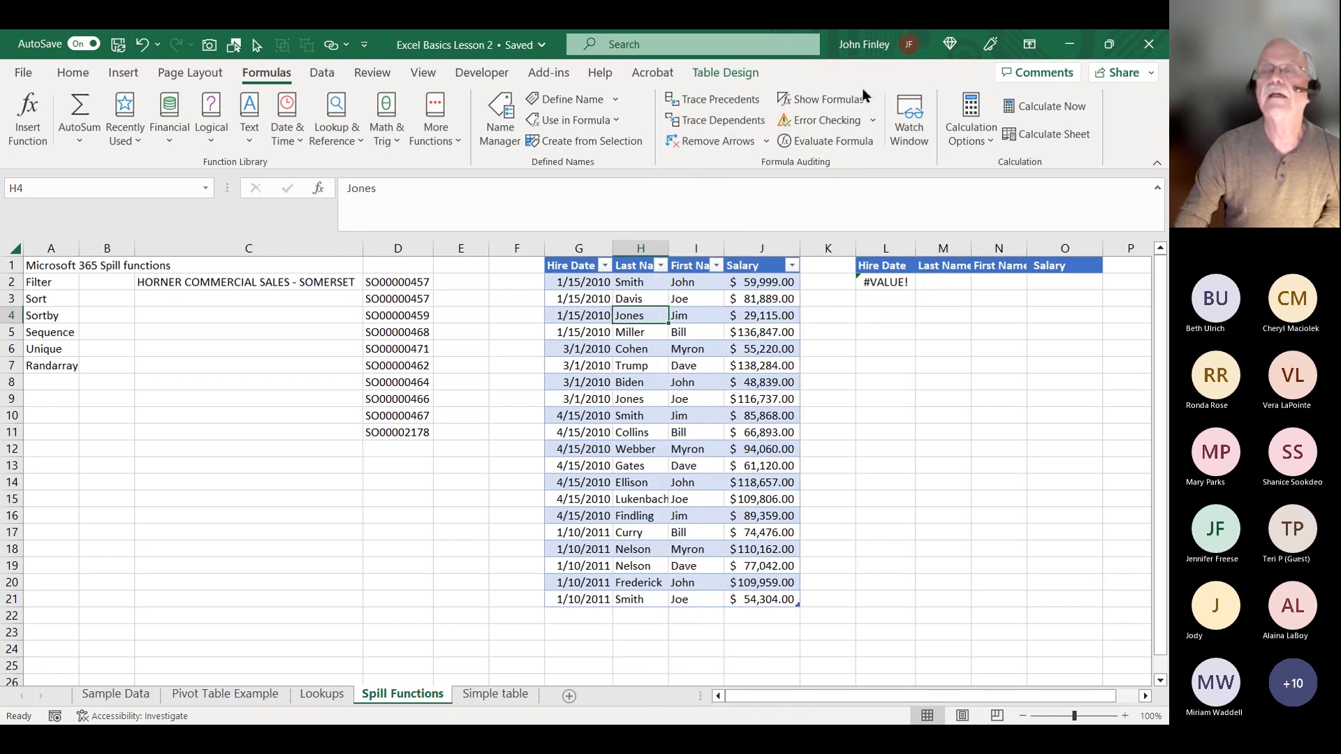
pyautogui.click(661, 207)
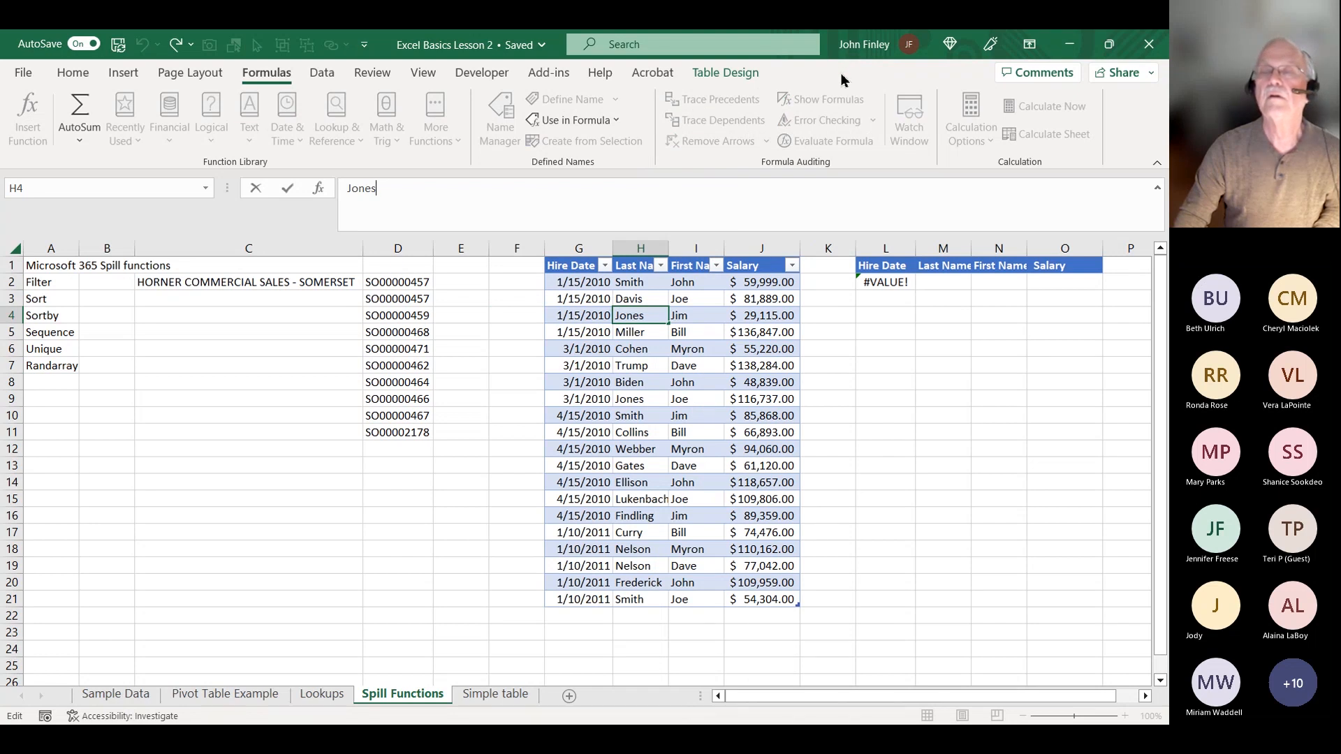
pyautogui.click(563, 330)
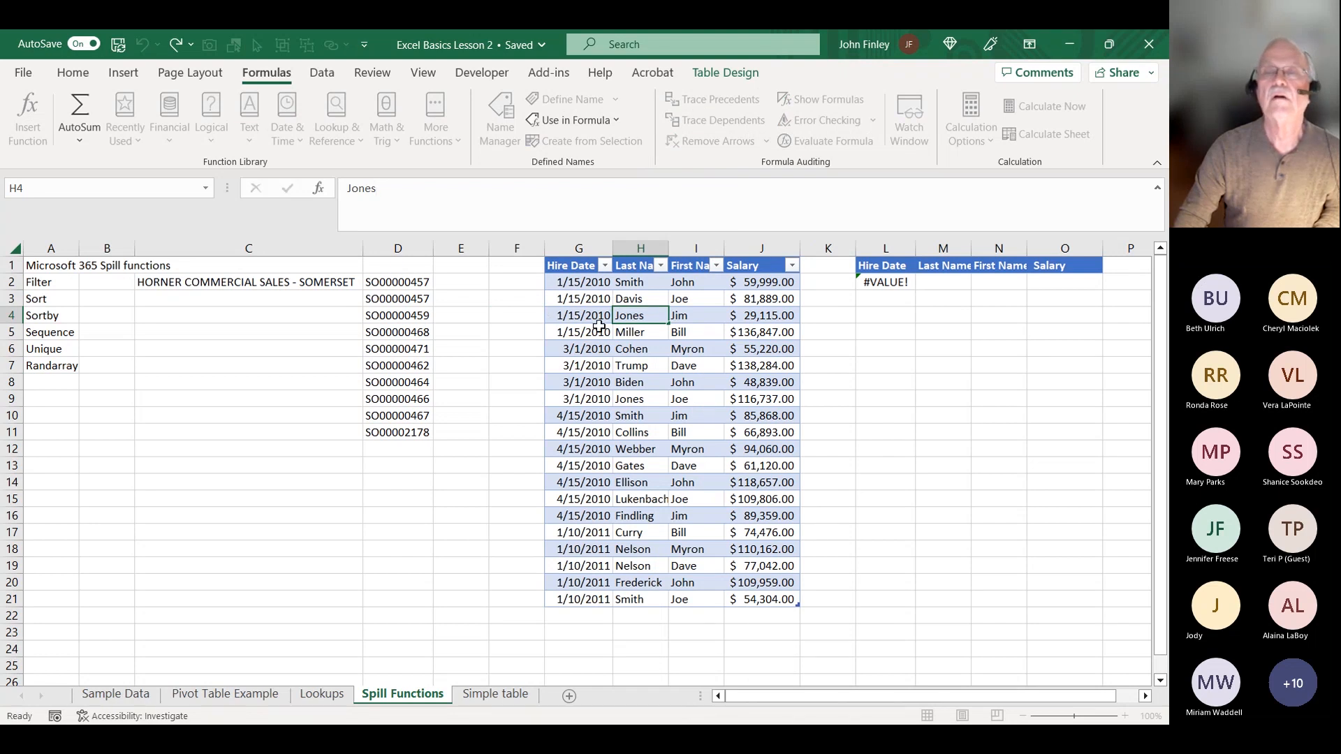
pyautogui.click(723, 74)
pyautogui.click(179, 141)
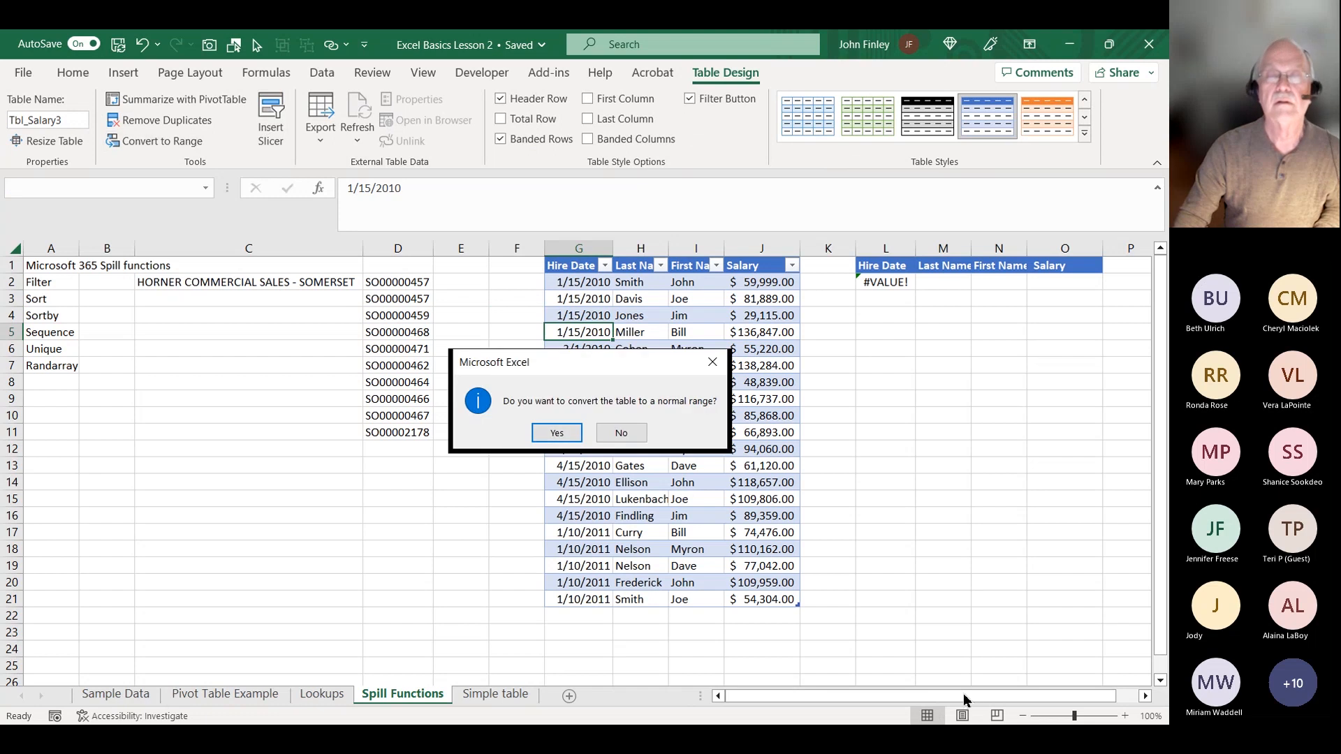
pyautogui.click(557, 432)
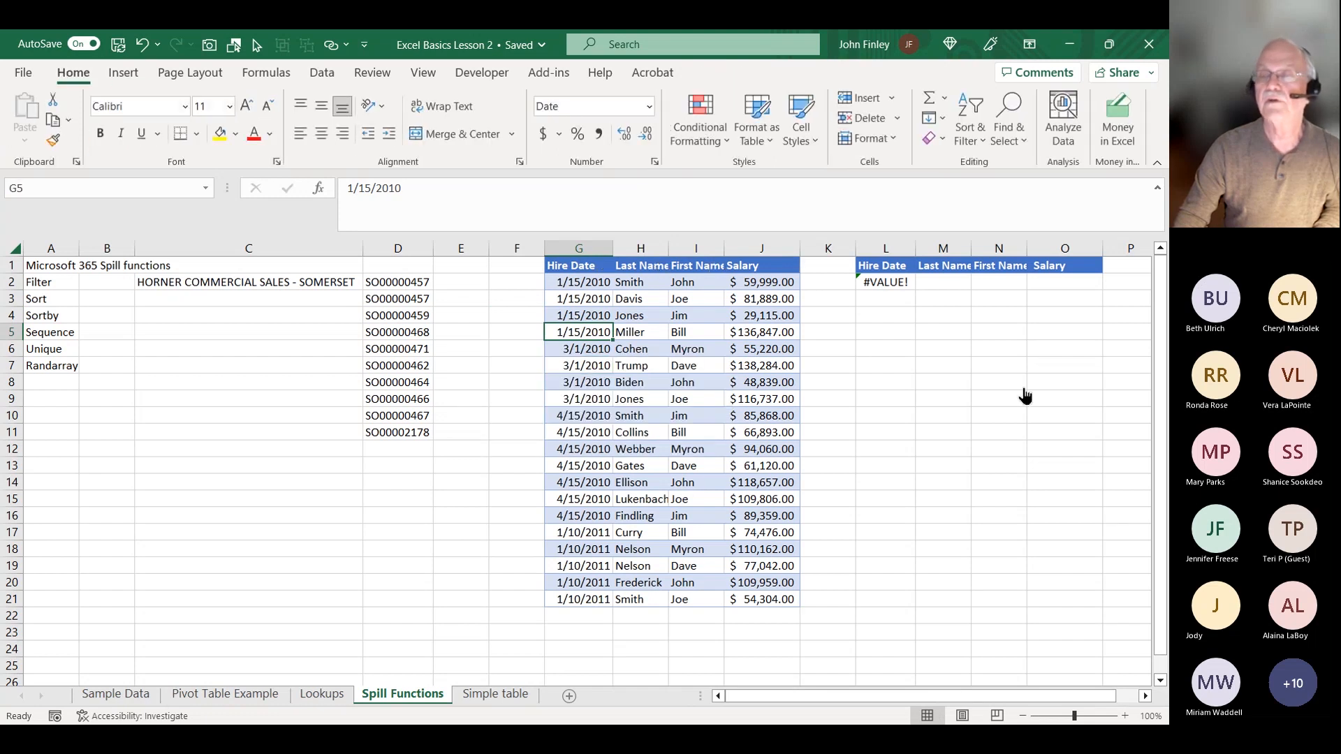
pyautogui.click(1082, 468)
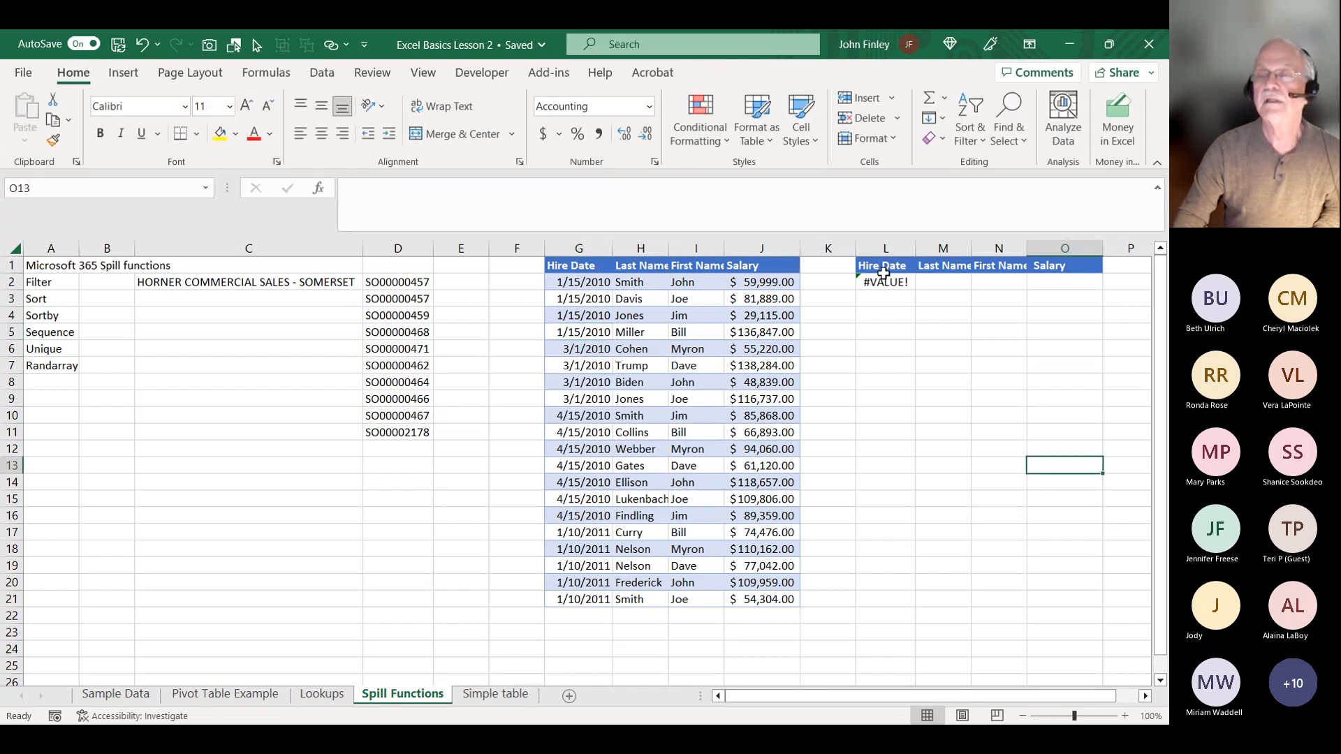
# Replace the formula in L2 with the start of a SORTBY formula that takes G2:J21 as its array.
pyautogui.click(883, 278)
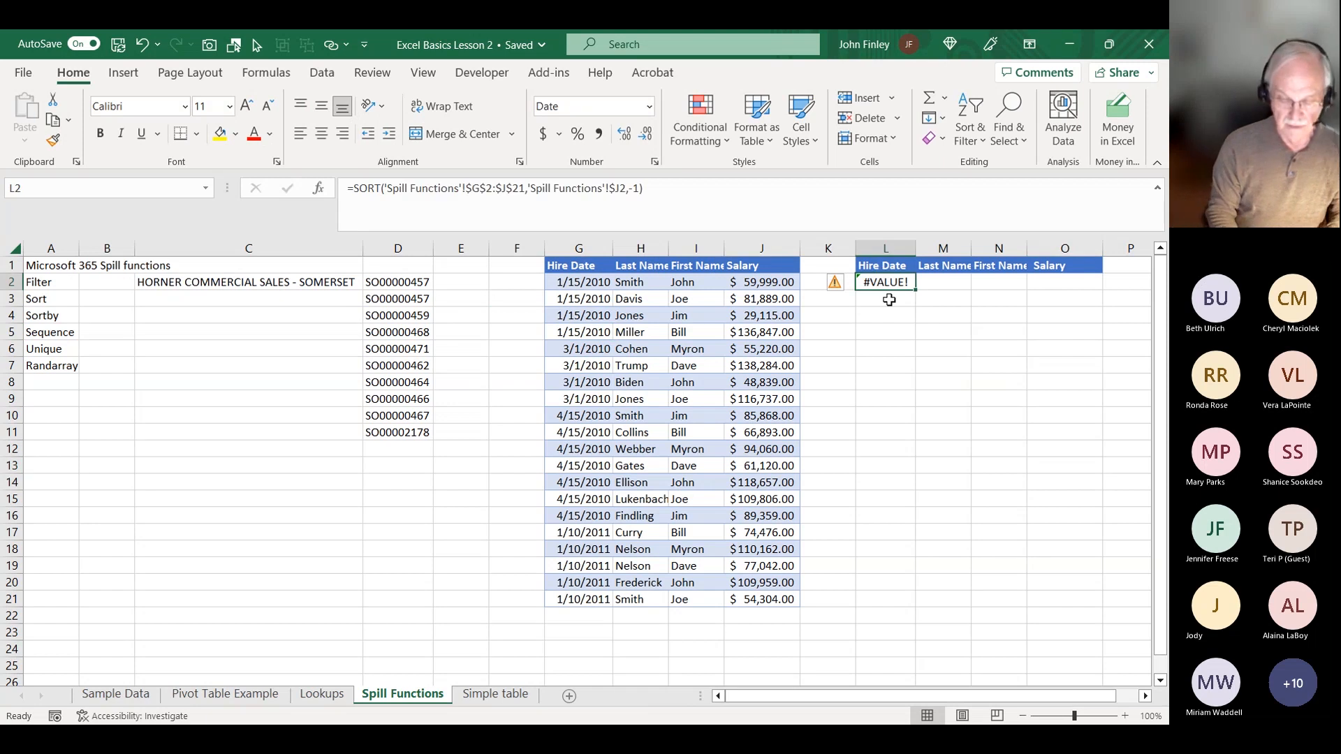
pyautogui.write('=sorg')
pyautogui.press('BackSpace')
pyautogui.write('tby')
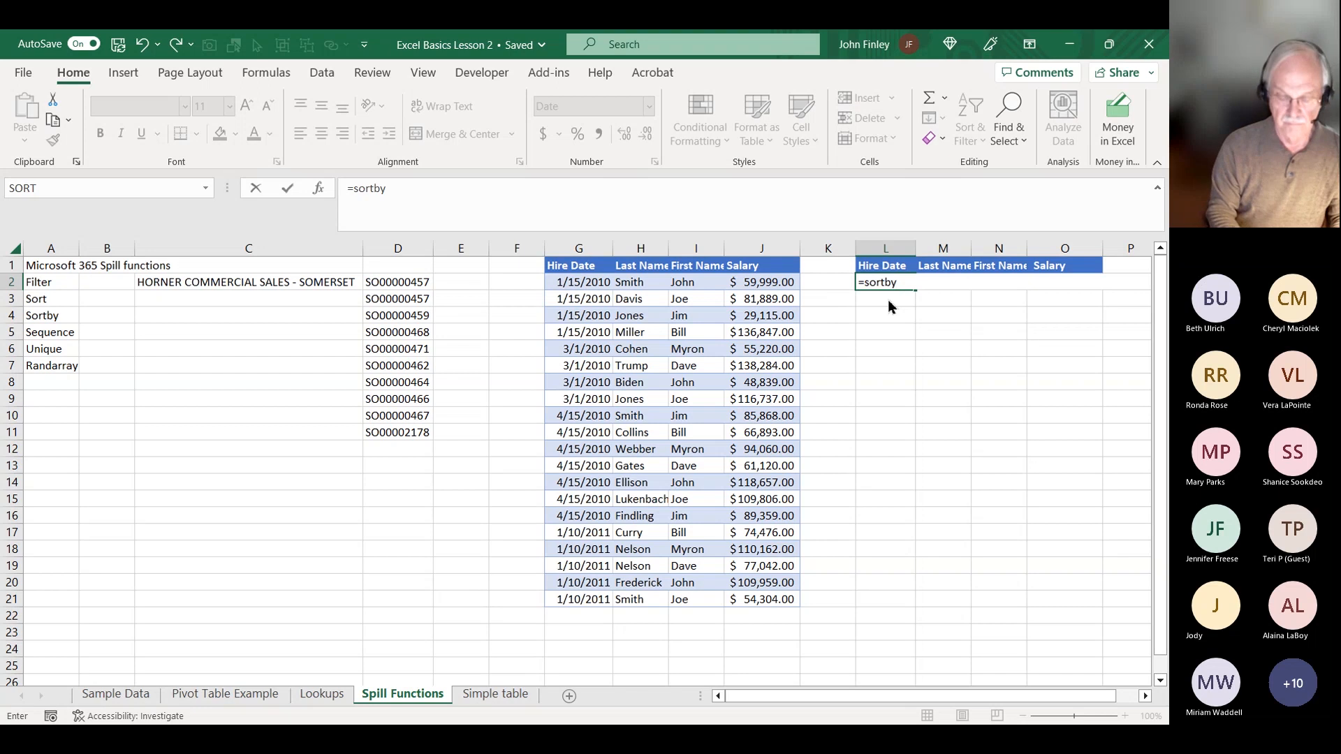
pyautogui.write('(')
pyautogui.press('Left')
pyautogui.press('Left')
pyautogui.press('Left')
pyautogui.press('Left')
pyautogui.press('Left')
pyautogui.hotkey('shift', 'Right')
pyautogui.hotkey('shift', 'Right')
pyautogui.hotkey('shift', 'Right')
pyautogui.hotkey('shift', 'Right')
pyautogui.hotkey('shift', 'Left')
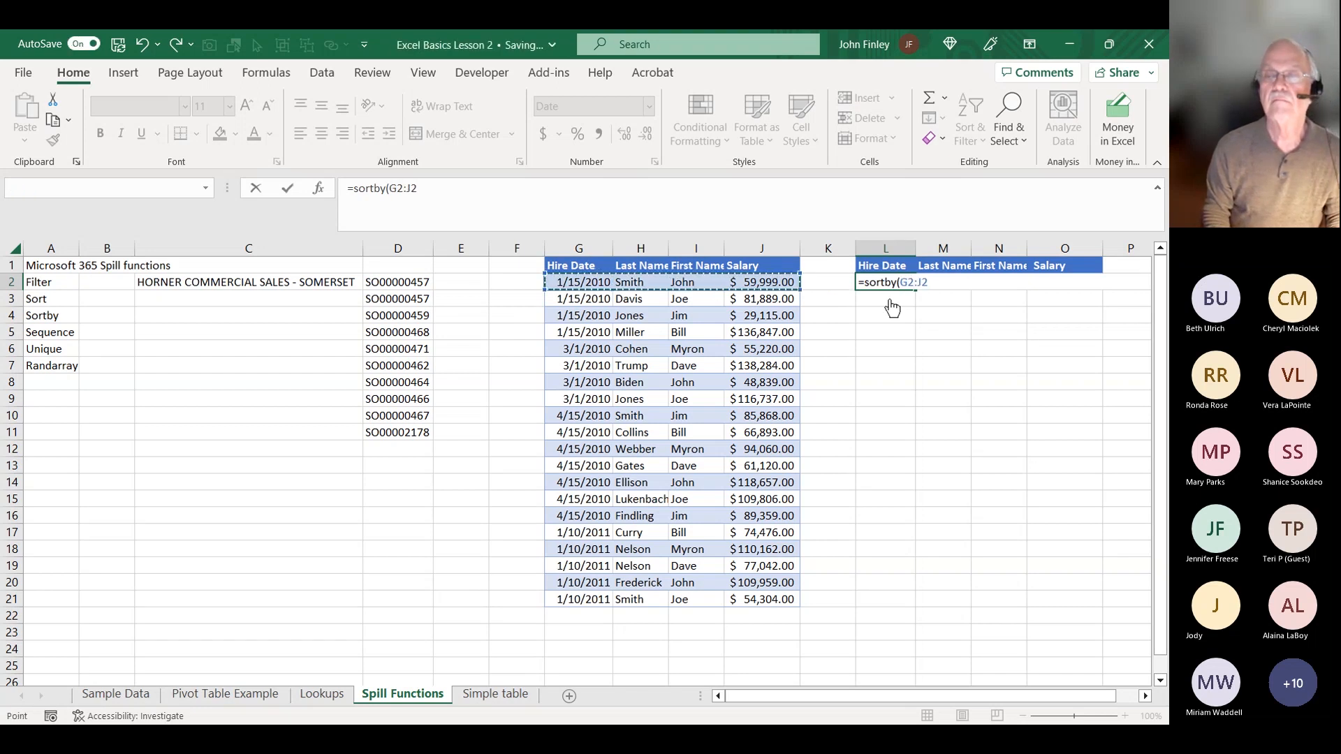
pyautogui.hotkey('shift', 'Down')
pyautogui.hotkey('shift', 'Down')
pyautogui.hotkey('shift', 'Down')
pyautogui.hotkey('shift', 'Down')
pyautogui.hotkey('shift', 'Down')
pyautogui.hotkey('shift', 'Down')
pyautogui.hotkey('shift', 'Down')
pyautogui.hotkey('shift', 'Down')
pyautogui.hotkey('shift', 'Down')
pyautogui.hotkey('shift', 'Down')
pyautogui.hotkey('shift', 'Down')
pyautogui.hotkey('shift', 'Down')
pyautogui.hotkey('shift', 'Down')
pyautogui.hotkey('shift', 'Down')
pyautogui.hotkey('shift', 'Down')
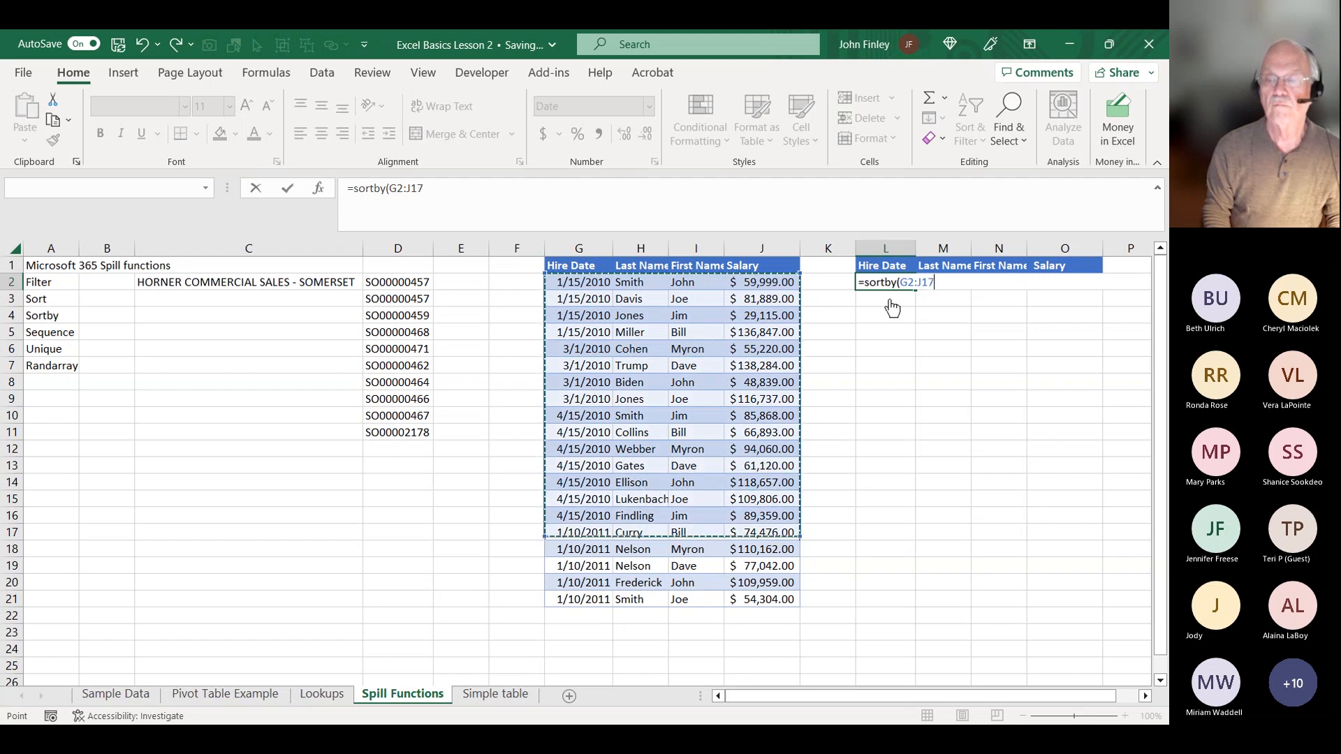
pyautogui.hotkey('shift', 'Down')
pyautogui.hotkey('shift', 'Down')
pyautogui.hotkey('shift', 'Down')
pyautogui.hotkey('shift', 'Down')
# Complete the SORTBY formula in L2 with J2:J21 as the sort-by range and -1 for descending order, and enter it.
pyautogui.write(',')
pyautogui.press('Left')
pyautogui.press('Left')
pyautogui.hotkey('shift', 'Down')
pyautogui.hotkey('shift', 'Down')
pyautogui.hotkey('shift', 'Down')
pyautogui.hotkey('shift', 'Down')
pyautogui.hotkey('shift', 'Down')
pyautogui.hotkey('shift', 'Down')
pyautogui.hotkey('shift', 'Down')
pyautogui.hotkey('shift', 'Down')
pyautogui.hotkey('shift', 'Down')
pyautogui.hotkey('shift', 'Down')
pyautogui.hotkey('shift', 'Down')
pyautogui.hotkey('shift', 'Down')
pyautogui.hotkey('shift', 'Down')
pyautogui.hotkey('shift', 'Down')
pyautogui.hotkey('shift', 'Down')
pyautogui.hotkey('shift', 'Down')
pyautogui.hotkey('shift', 'Down')
pyautogui.hotkey('shift', 'Down')
pyautogui.hotkey('shift', 'Down')
pyautogui.write(',')
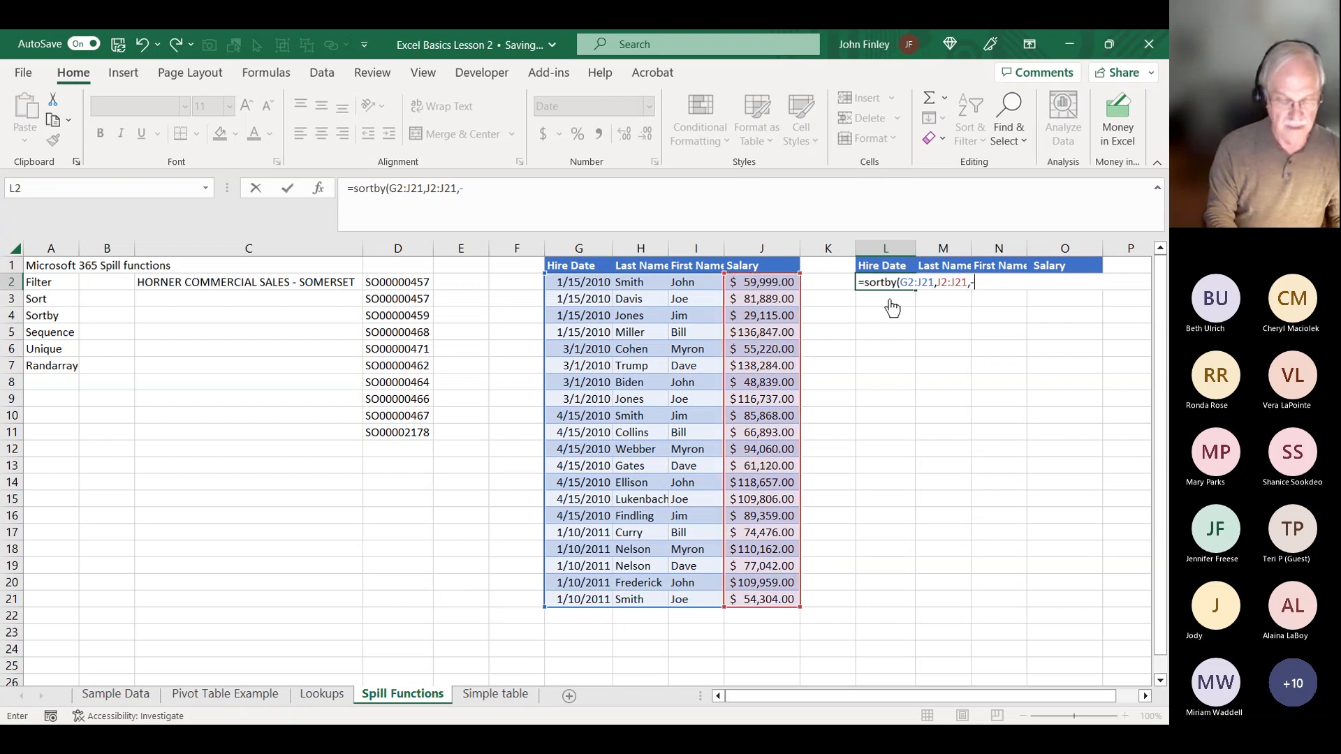
pyautogui.write('-1')
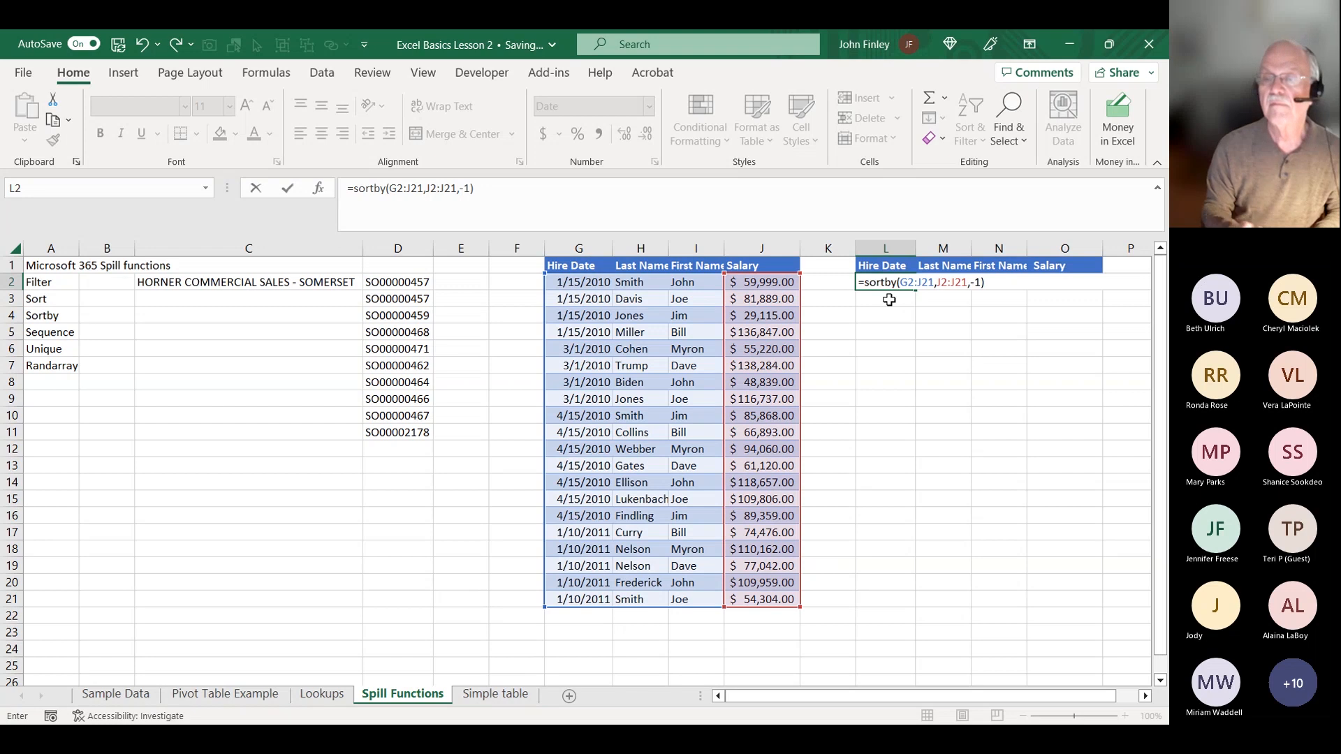
pyautogui.press('Return')
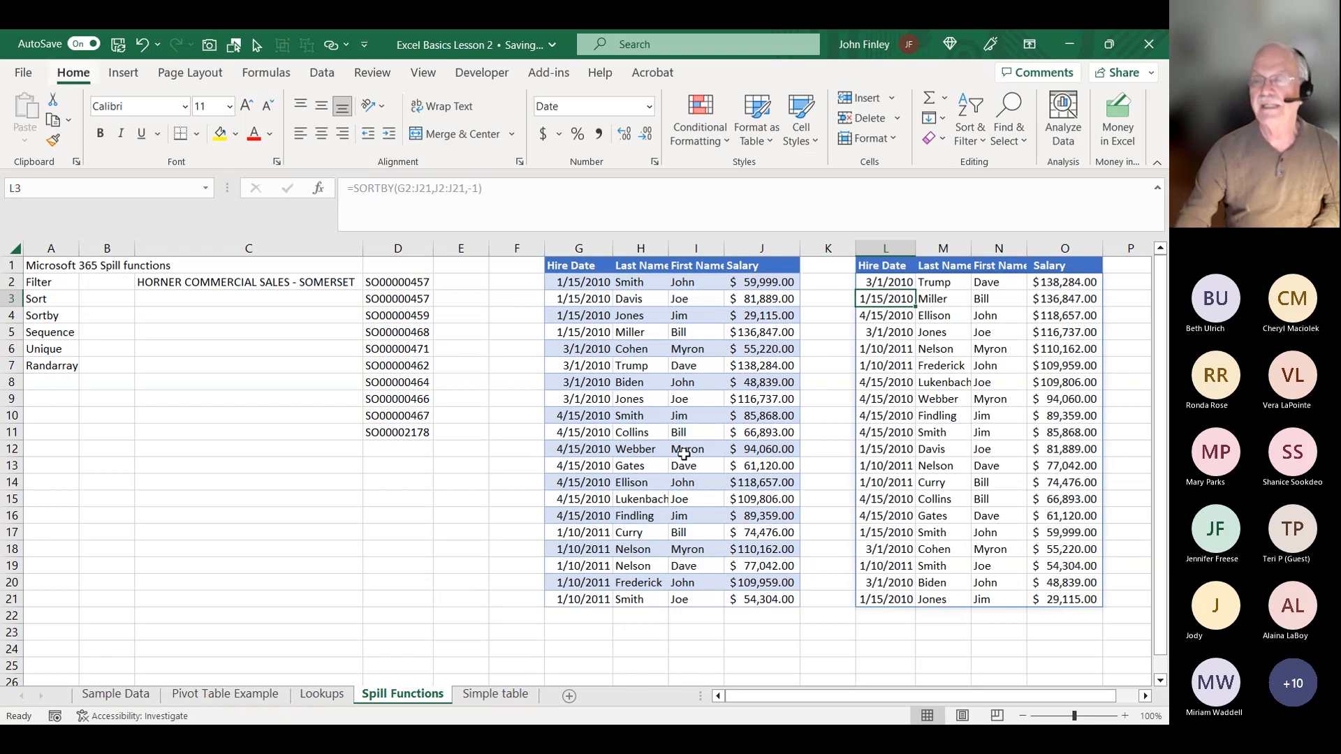
# Copy the spilled SORTBY results in L2:O21 and paste them in place as values only.
pyautogui.click(1016, 400)
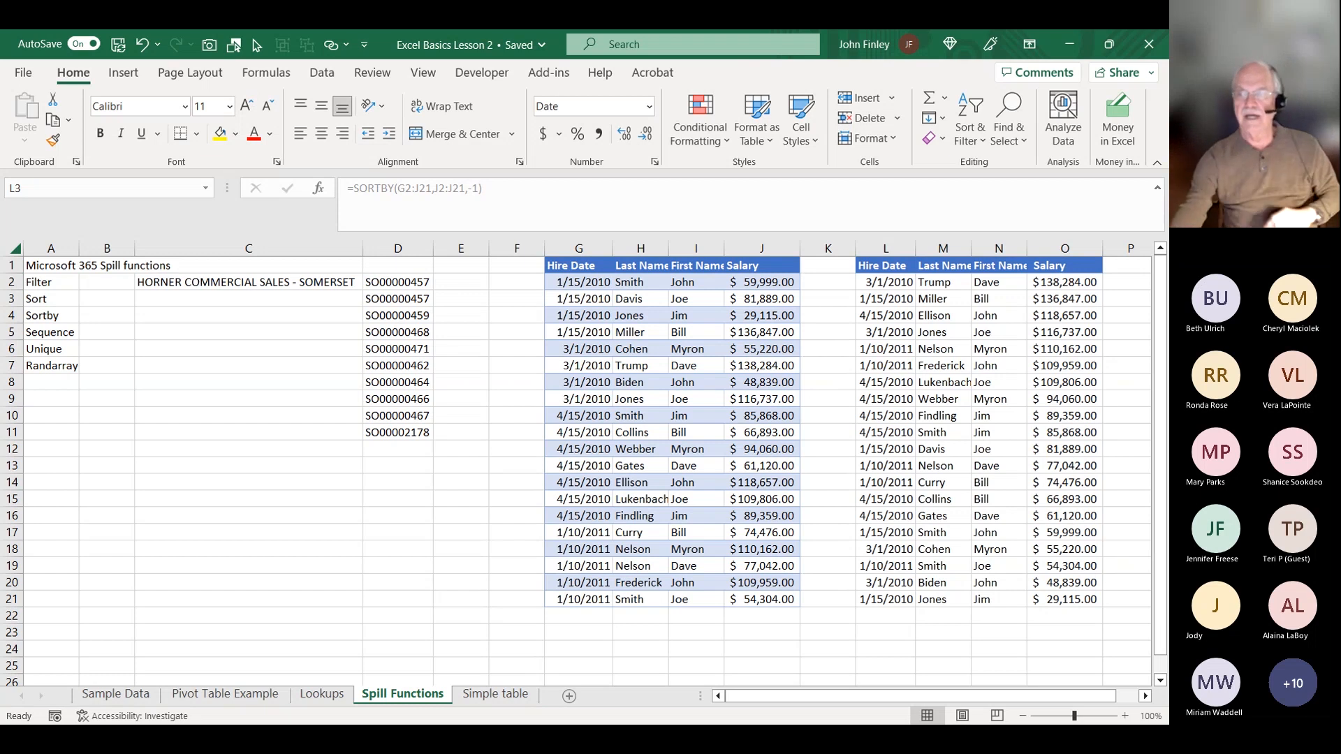
pyautogui.click(1084, 299)
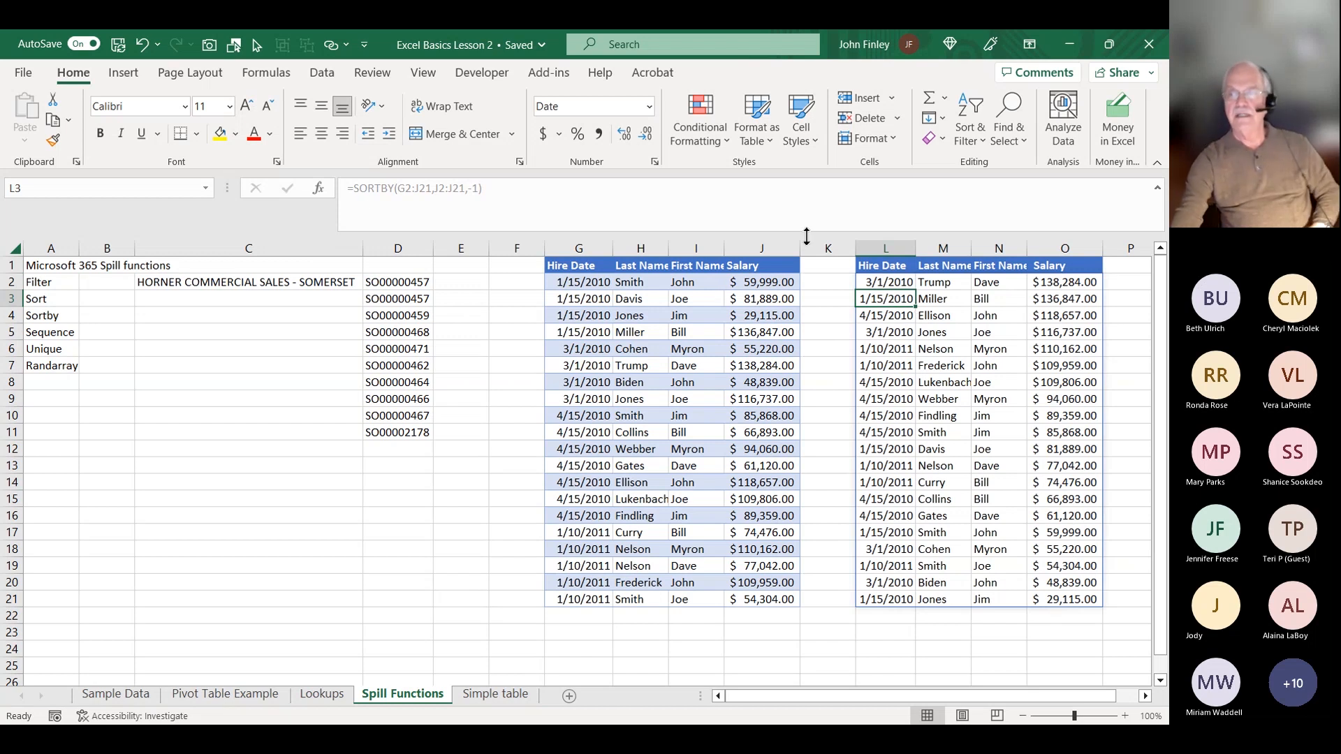
pyautogui.click(889, 265)
pyautogui.moveTo(886, 282); pyautogui.dragTo(622, 605)
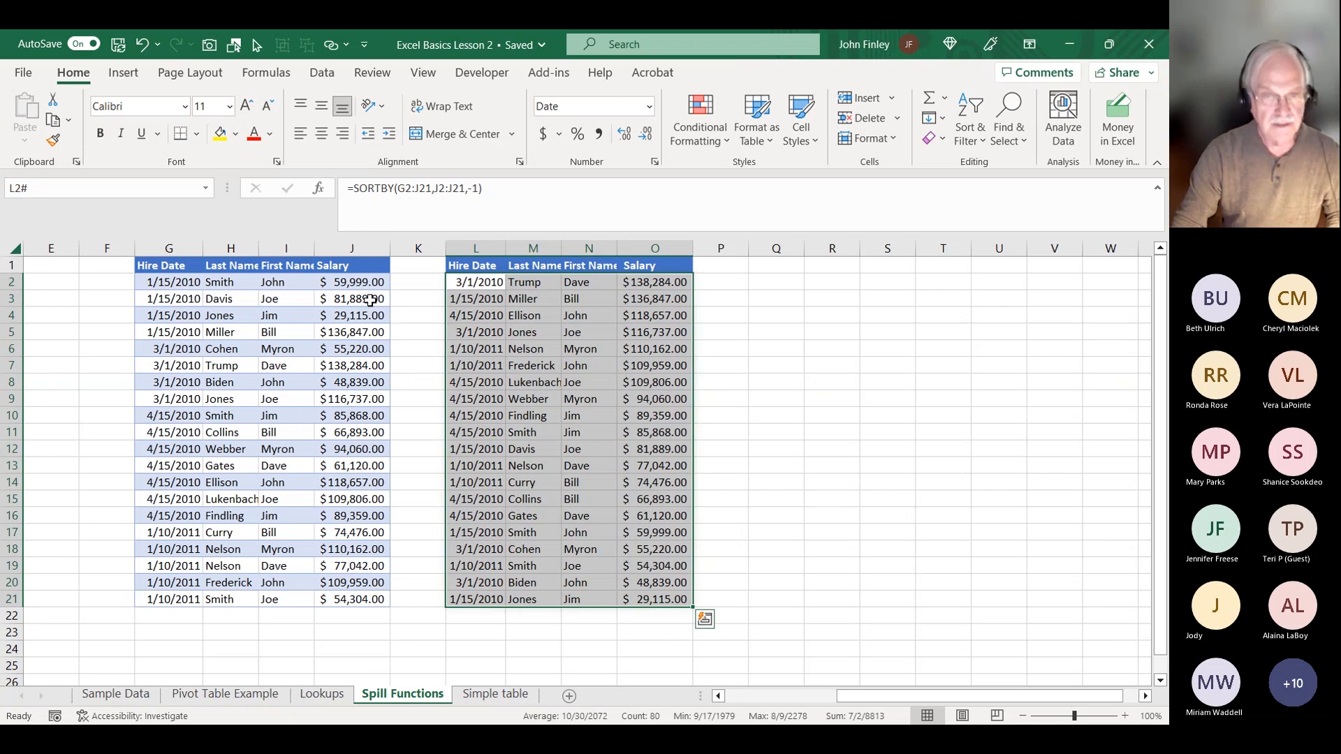
pyautogui.hotkey('ctrl', 'c')
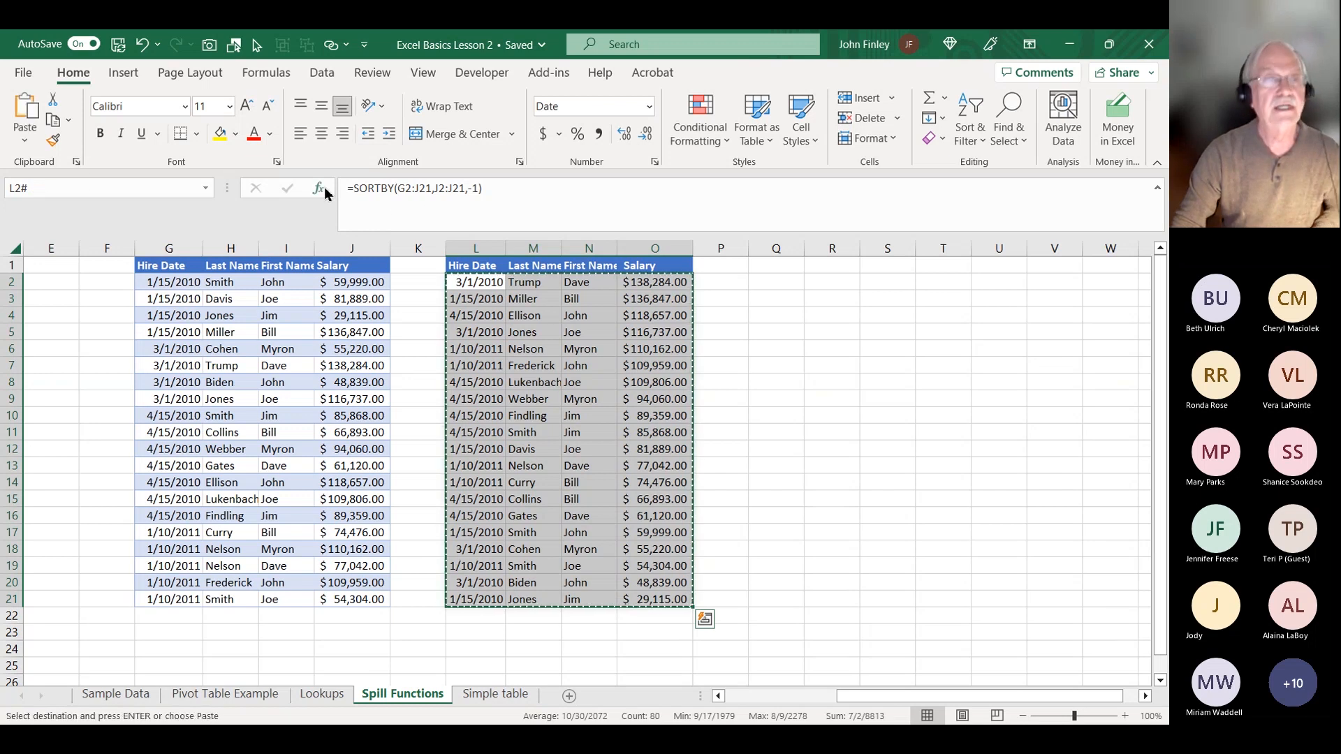
pyautogui.click(25, 139)
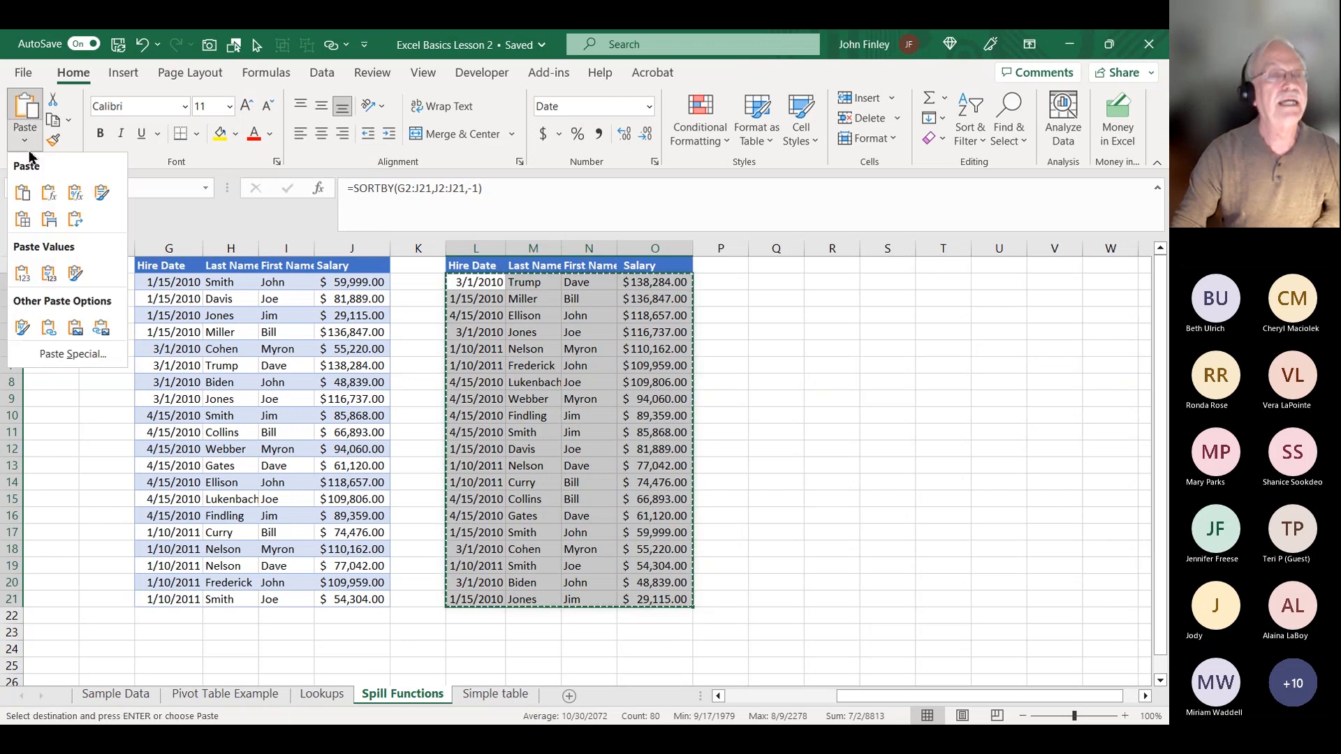
pyautogui.click(22, 275)
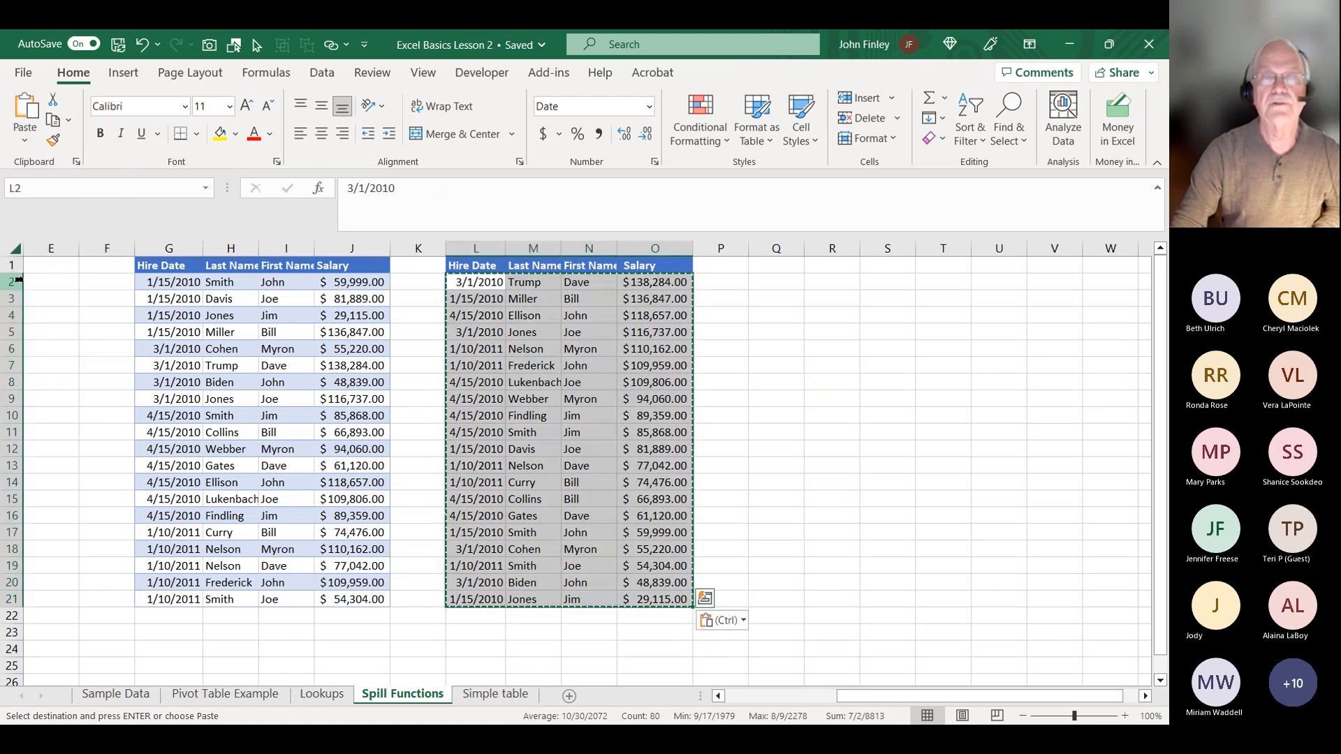
# Inspect the contents of cells O9, L2 and L7 in the pasted range, and return to column A.
pyautogui.click(830, 464)
pyautogui.click(671, 402)
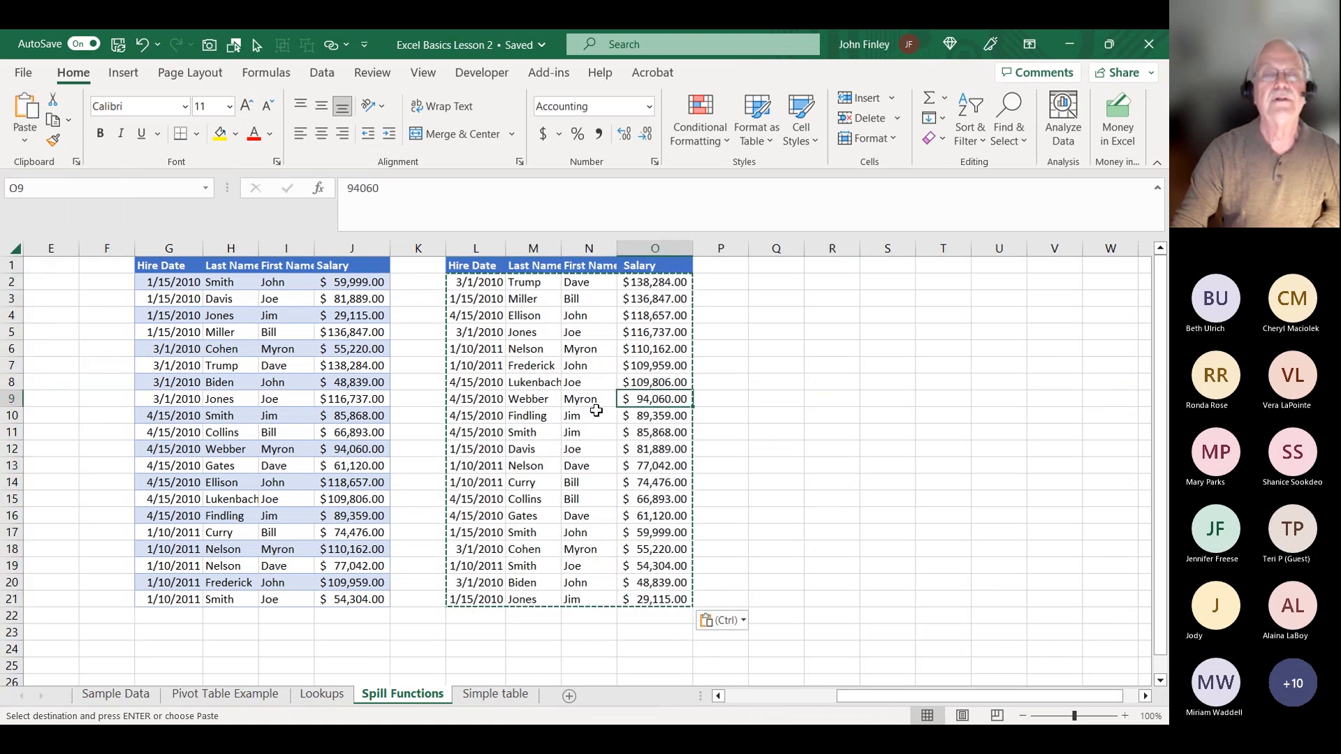
pyautogui.click(492, 286)
pyautogui.click(479, 365)
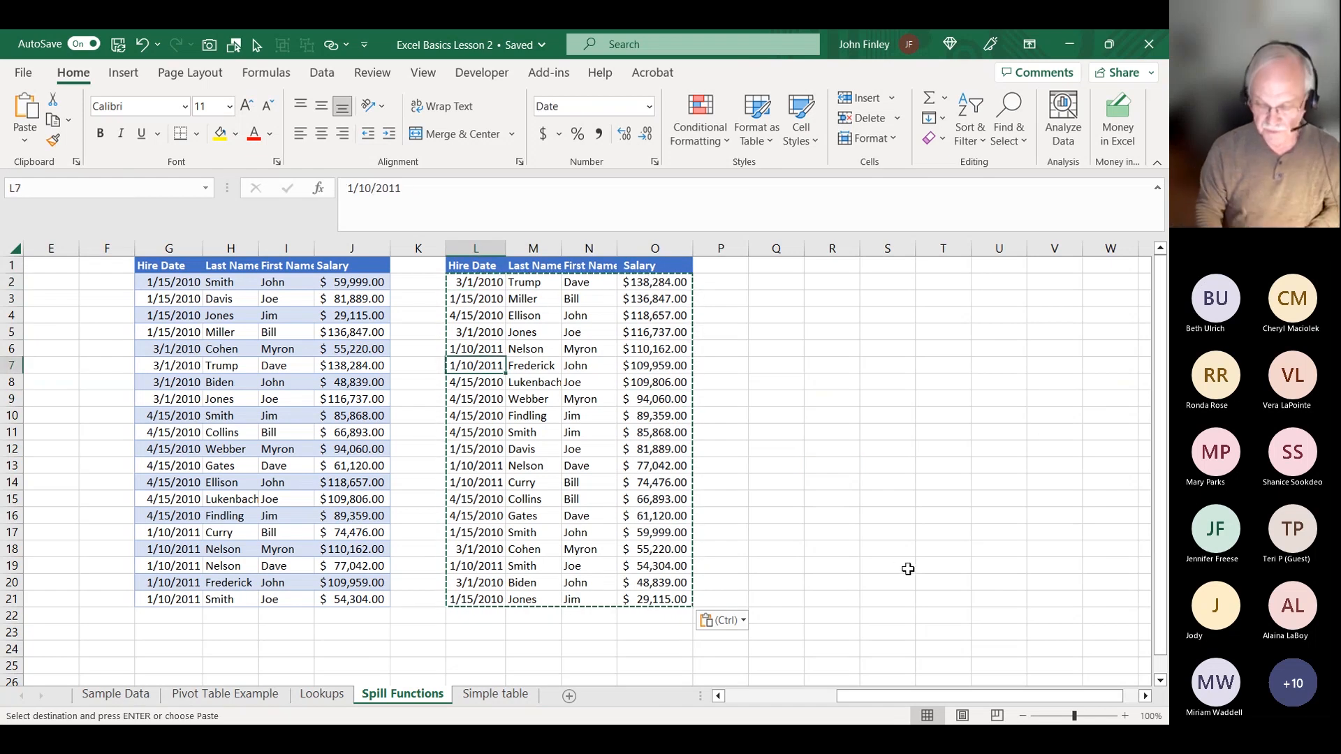
pyautogui.press('Home')
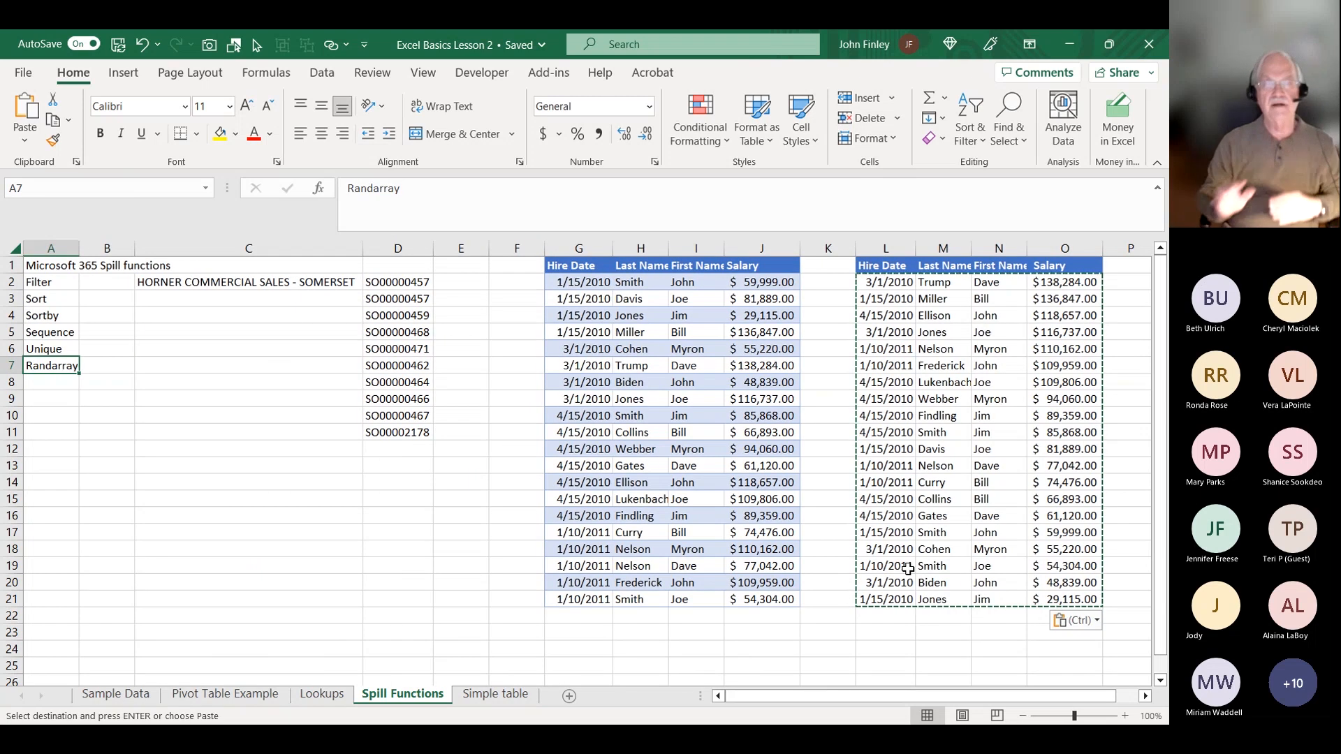